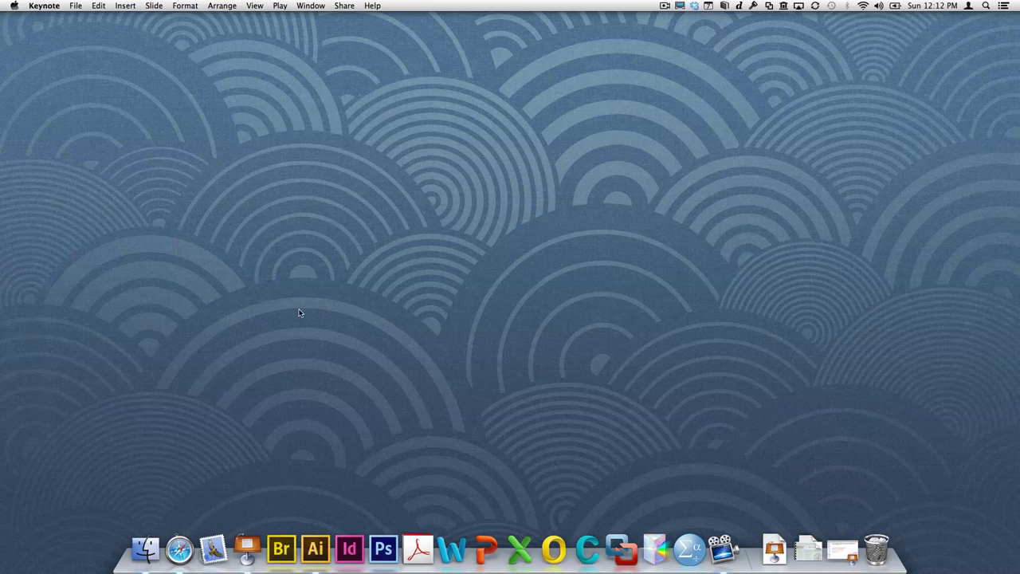
Reset Illustrator to the Essentials workspace and create Untitled-1, a blank A4 landscape CMYK document.
click(315, 548)
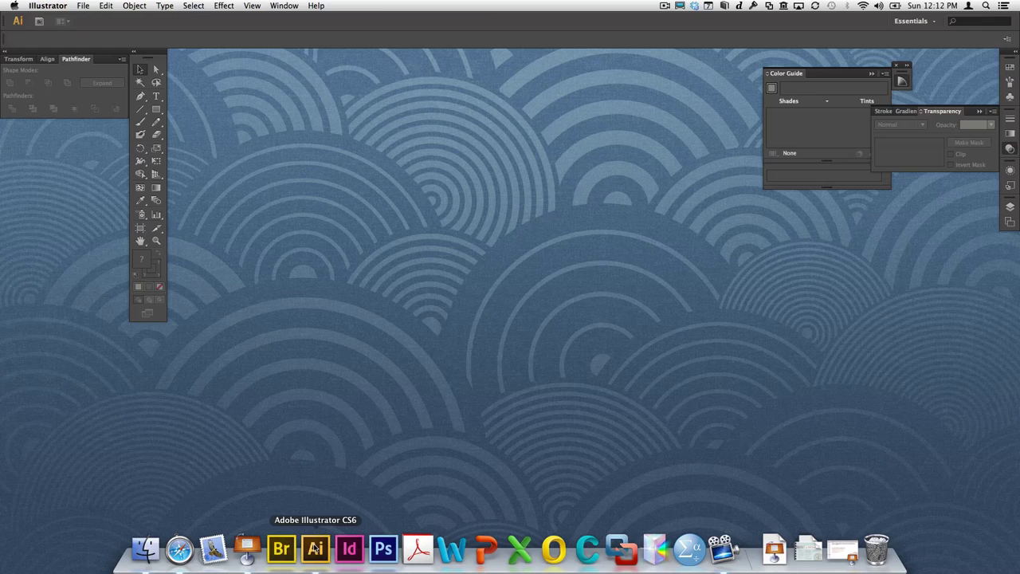
click(927, 24)
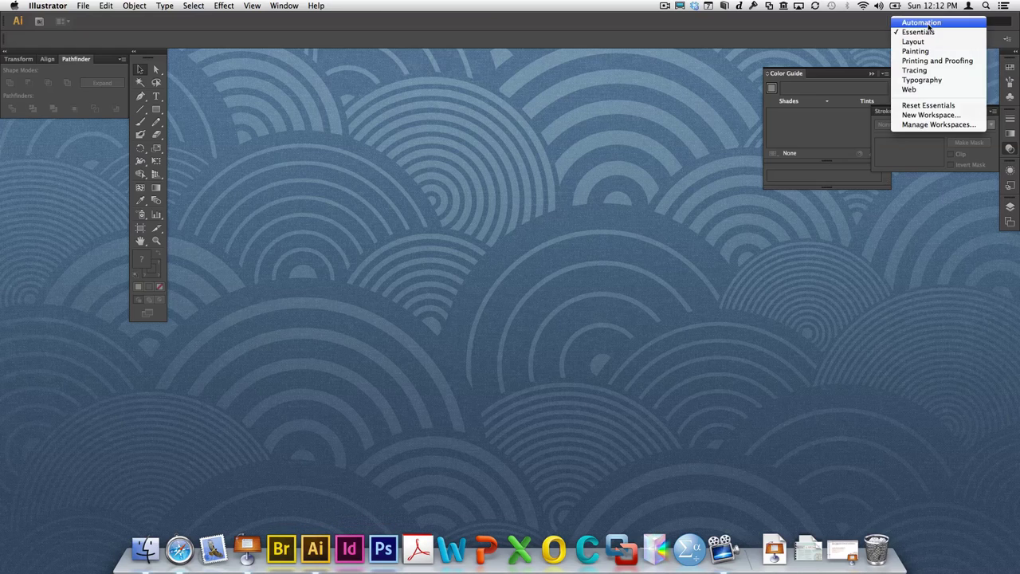
click(926, 104)
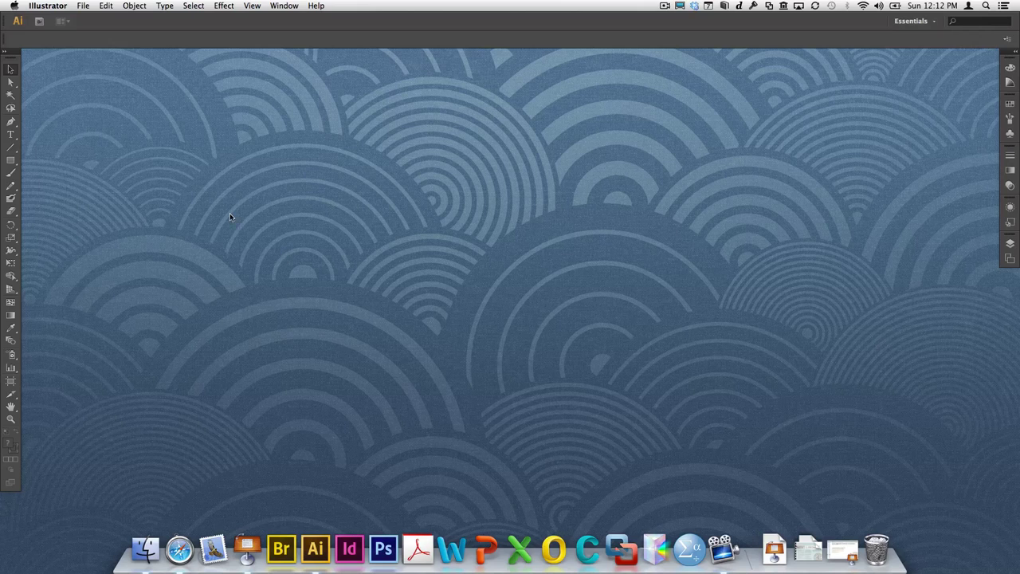
key(super+n)
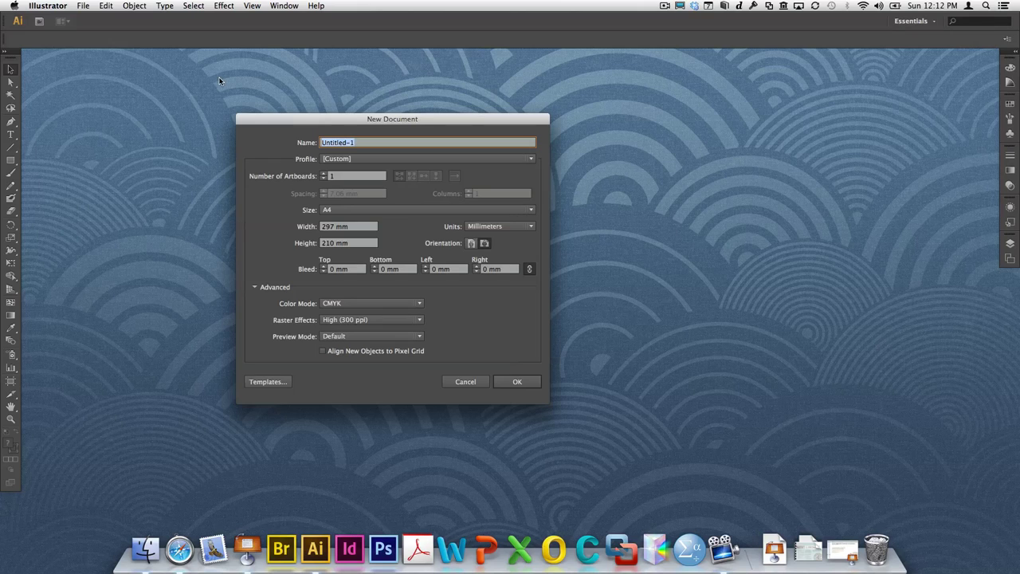
click(519, 383)
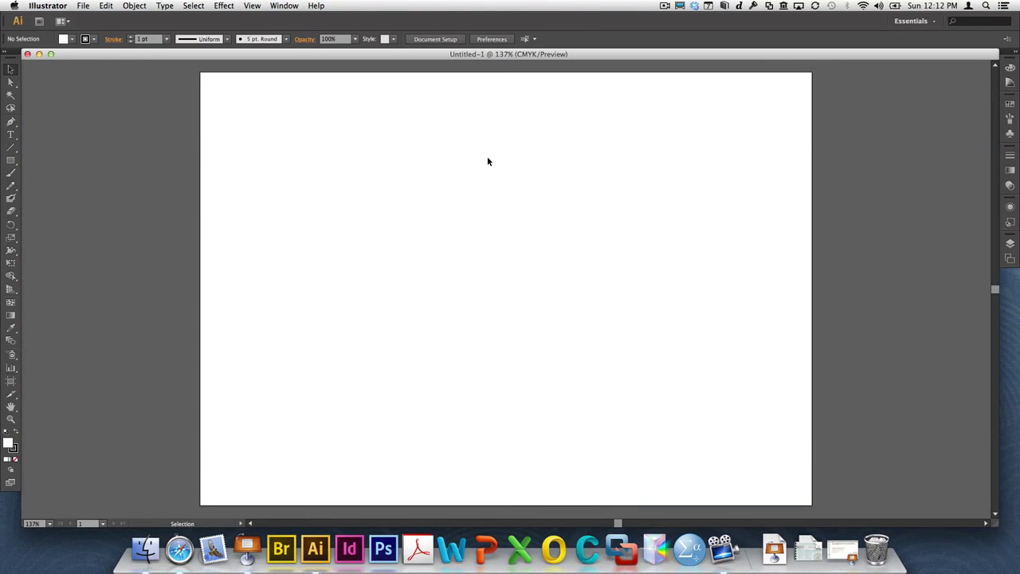
Draw an 81.37 mm circle near the page centre with the Ellipse tool.
click(11, 160)
drag(13, 162, 58, 184)
drag(495, 266, 579, 336)
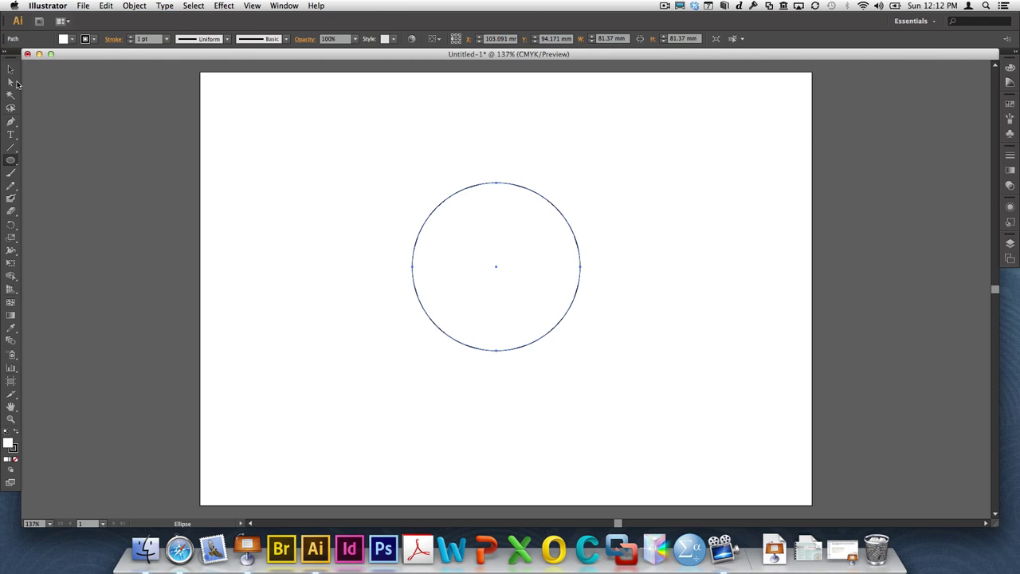
Delete the circle's upper-right quarter segment, leaving an open three-quarter arc.
click(11, 83)
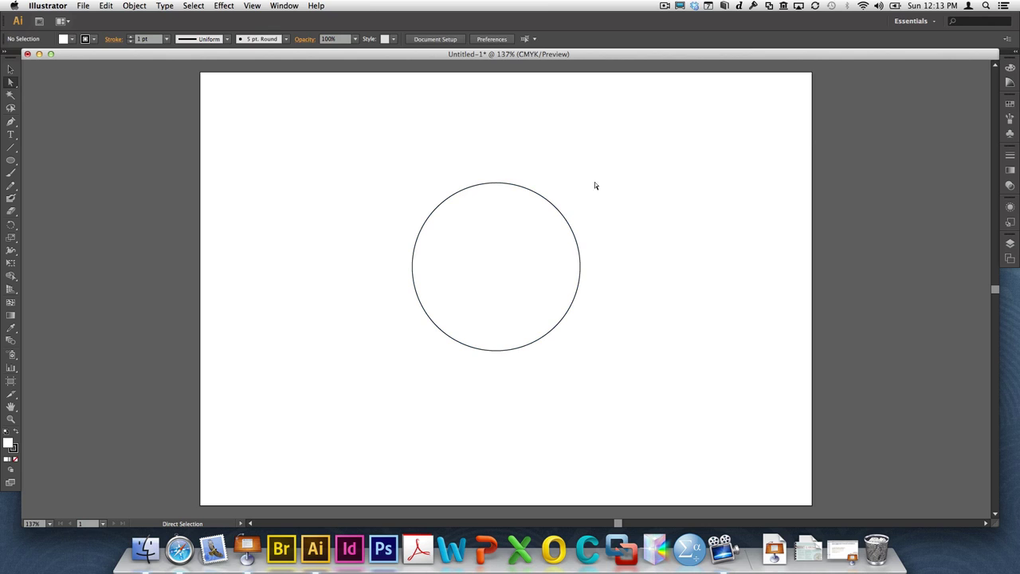
click(558, 210)
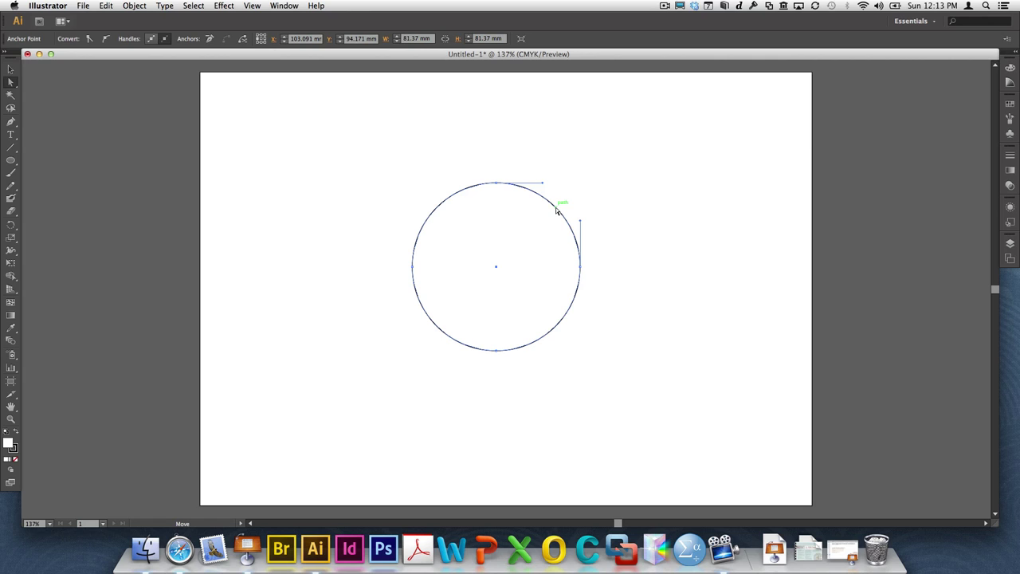
key(Delete)
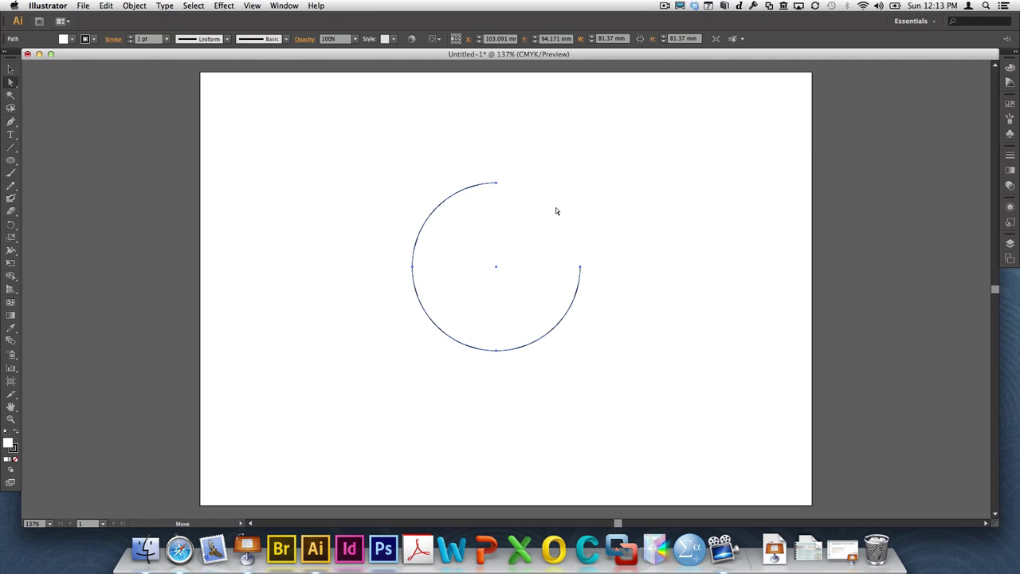
click(625, 201)
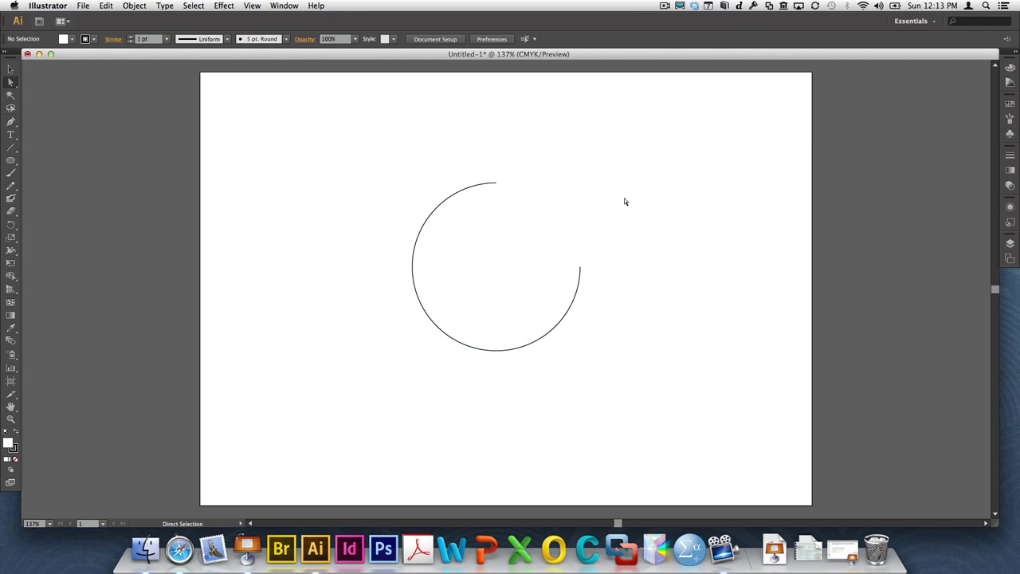
Undo the segment deletion and add an anchor point on the circle's upper-right arc.
click(105, 6)
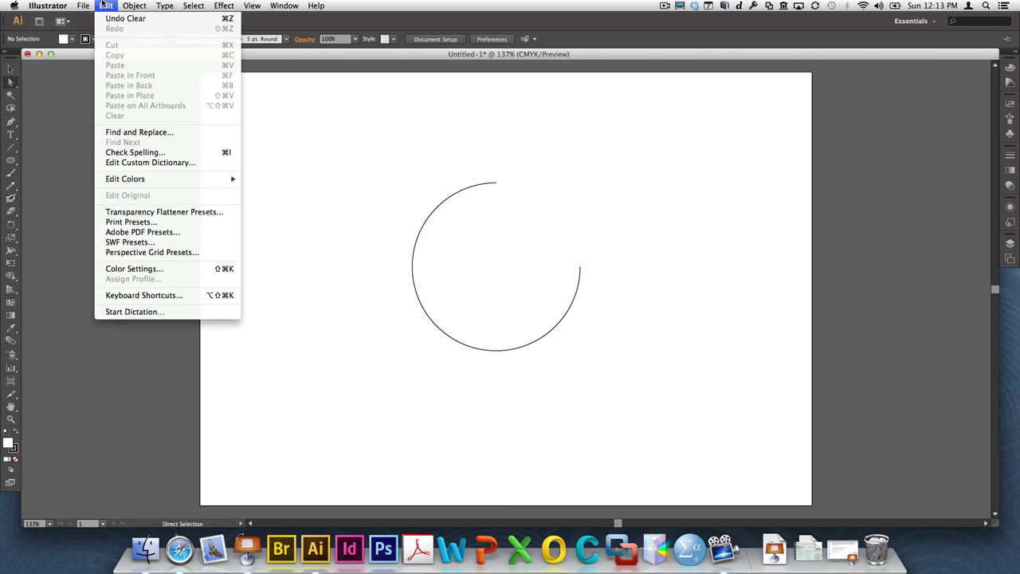
click(103, 19)
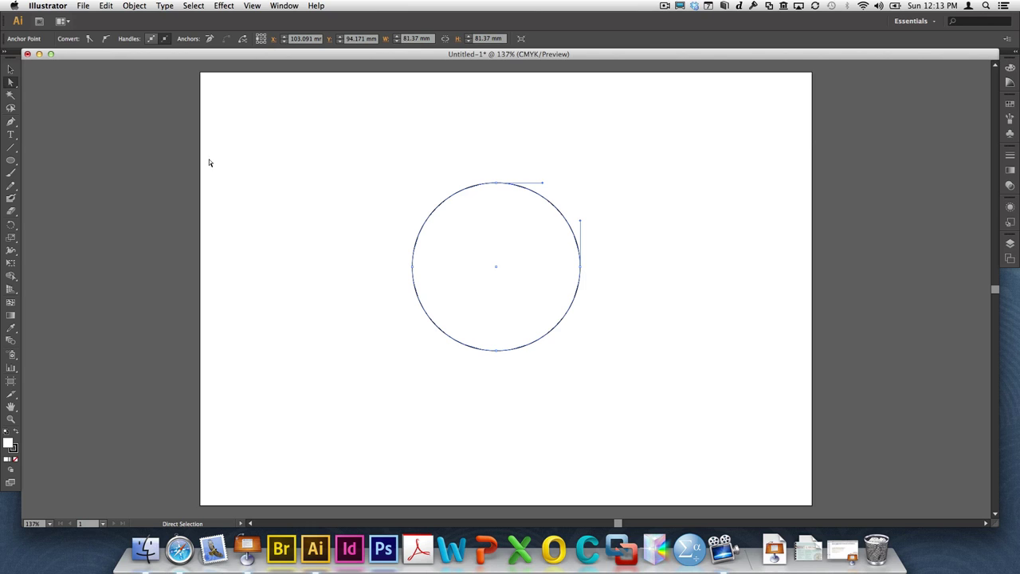
click(12, 124)
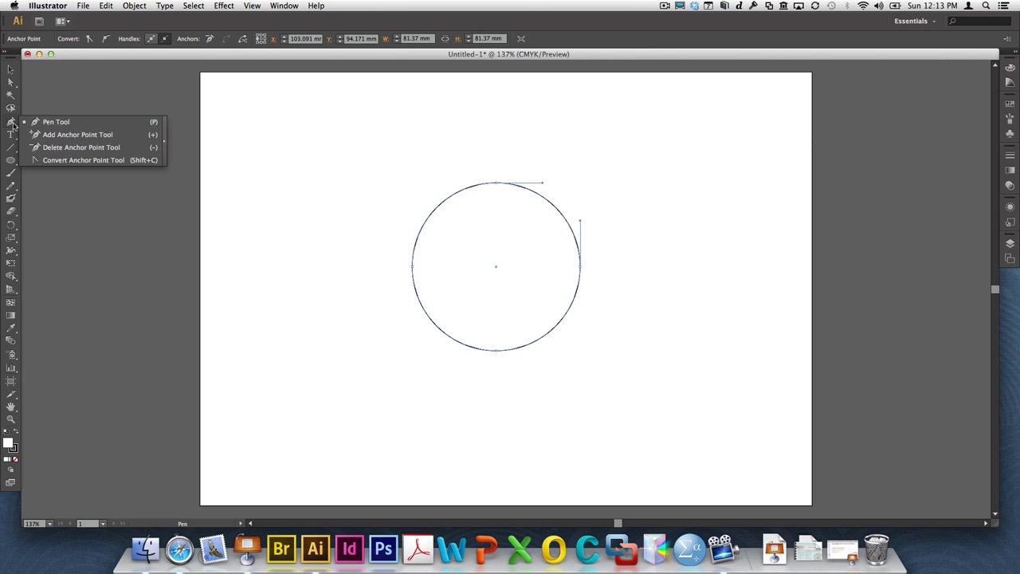
click(56, 135)
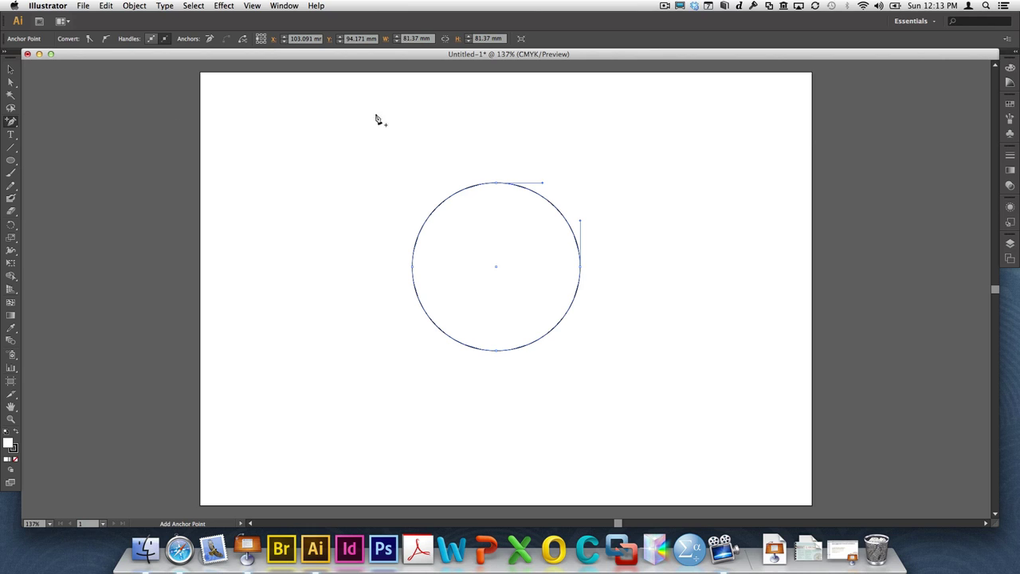
click(555, 208)
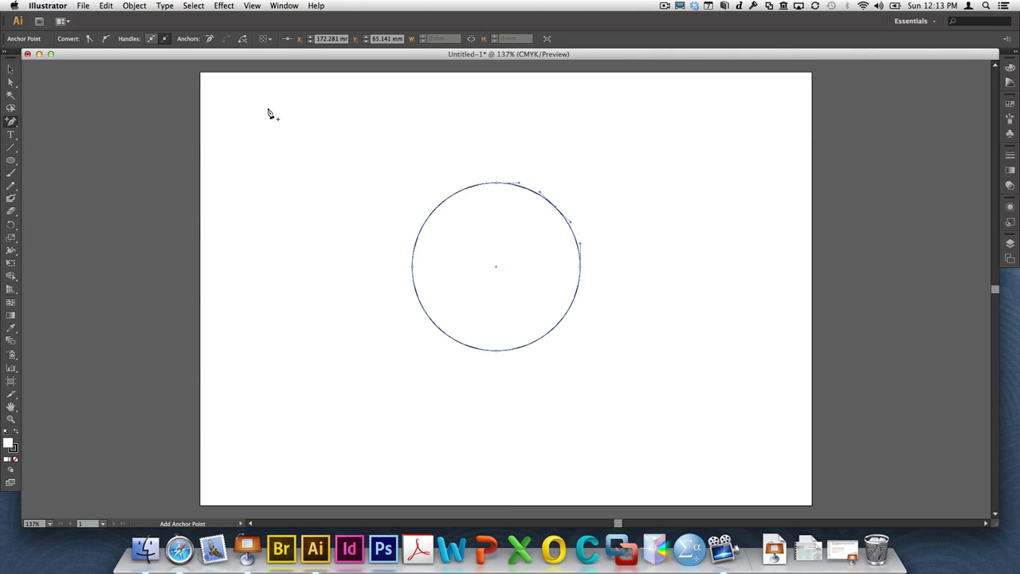
Delete only the short top-right segment, leaving a narrow gap in the circle.
click(11, 83)
click(536, 177)
click(532, 191)
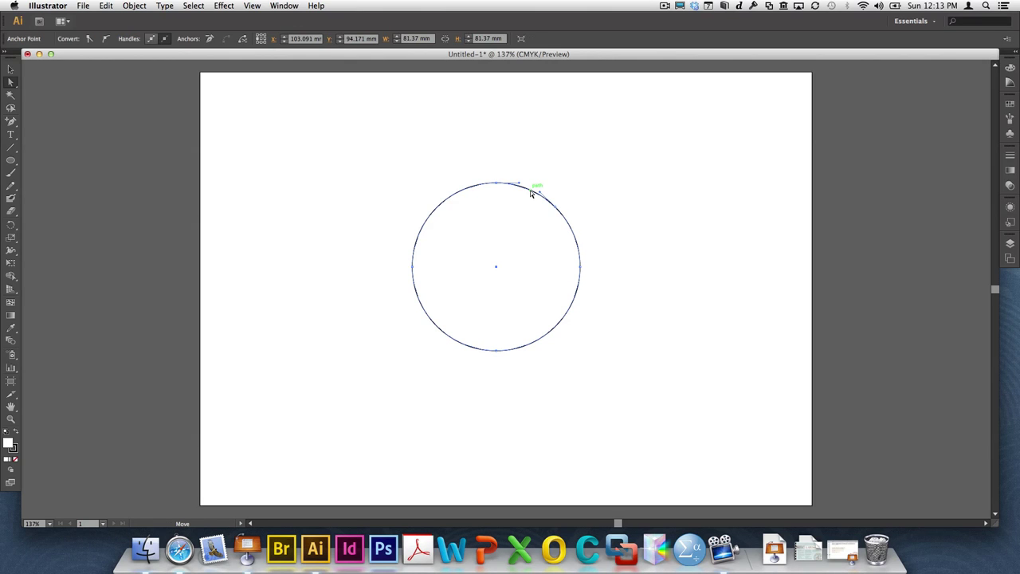
key(Delete)
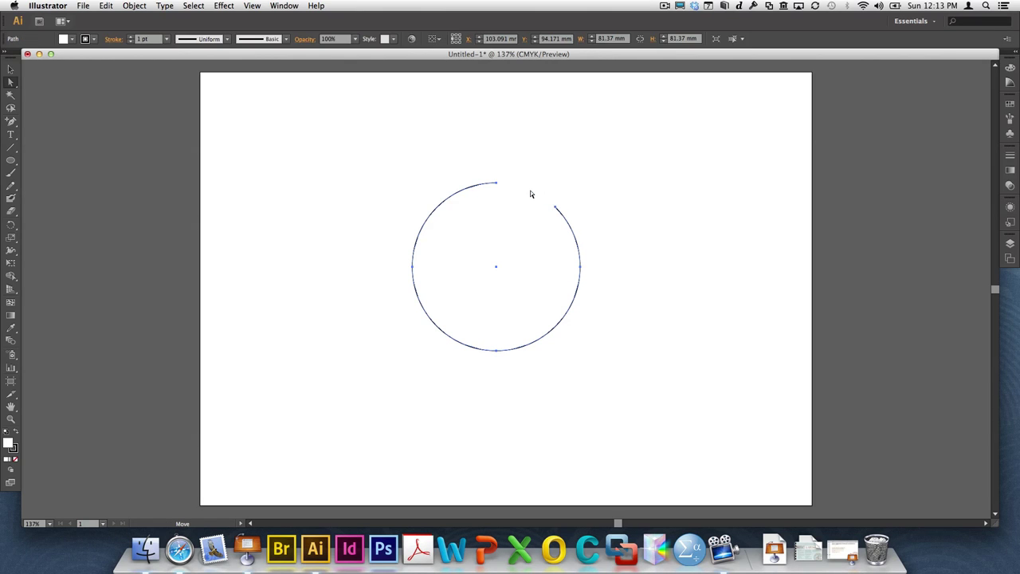
Give the open circle path a solid black fill by swapping fill and stroke.
click(586, 146)
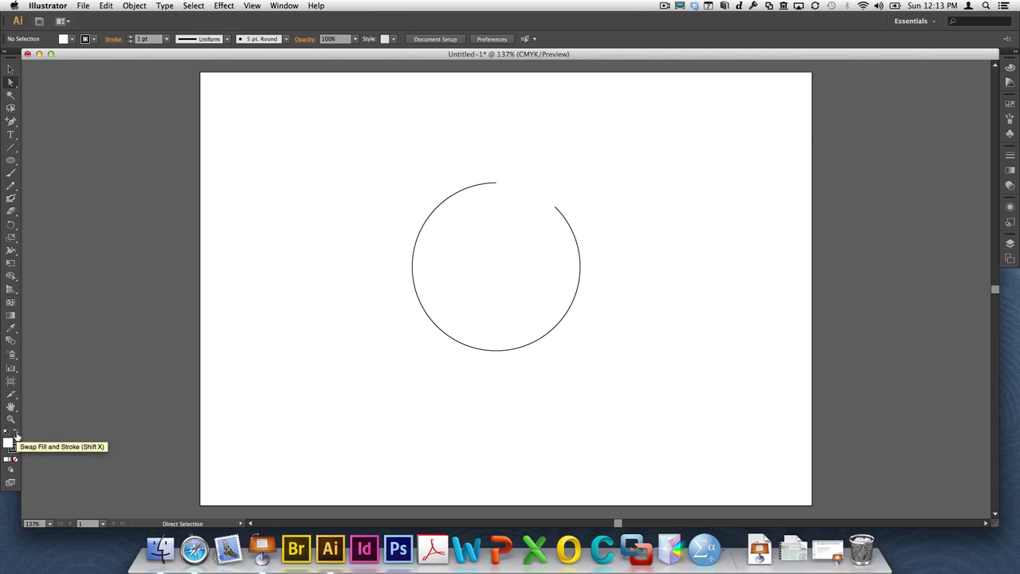
click(10, 70)
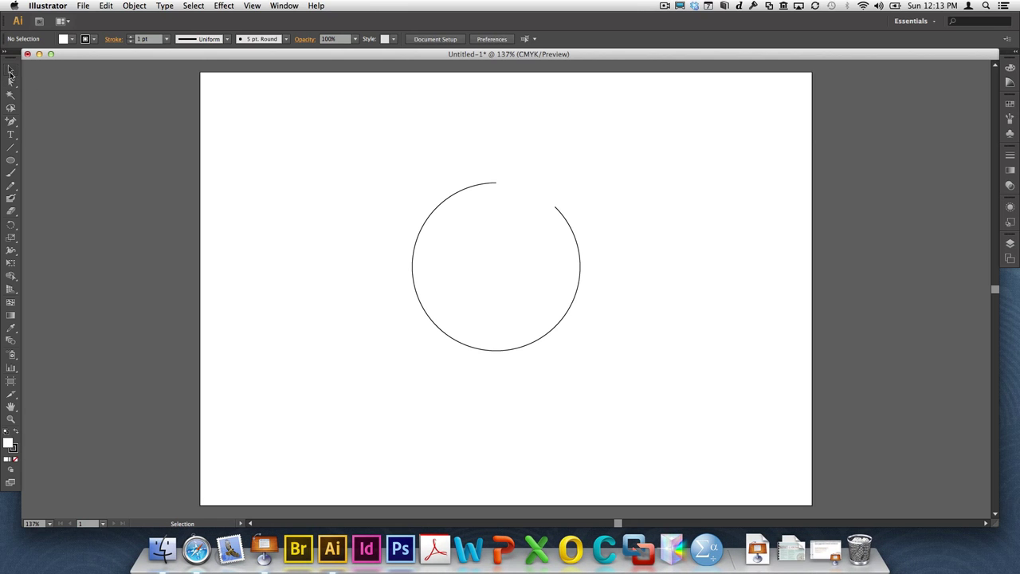
click(442, 204)
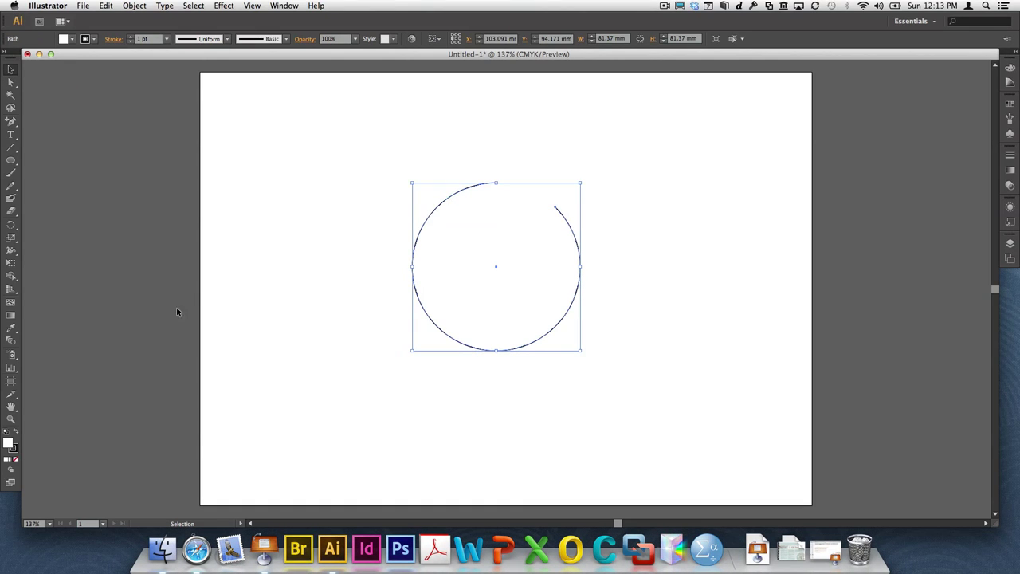
click(16, 431)
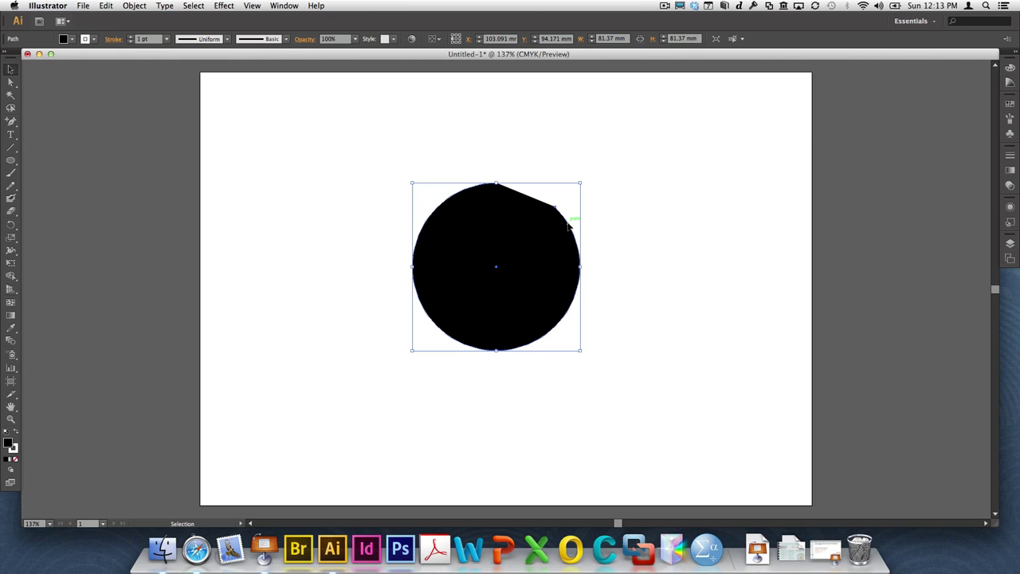
click(647, 231)
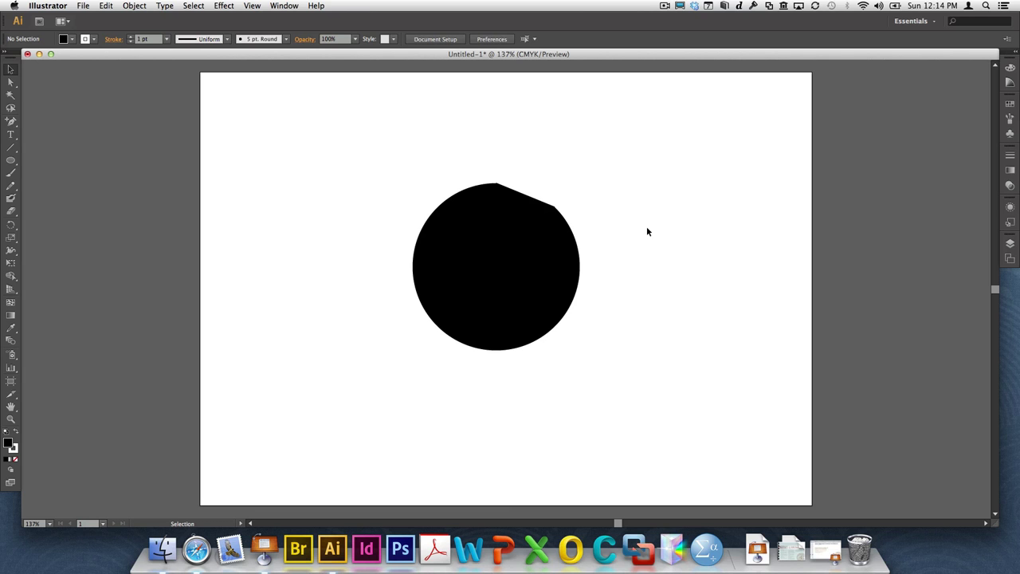
Play the Day 1 presentation full screen, advancing past the schedule to 'Discussion | Fileformats'.
click(757, 548)
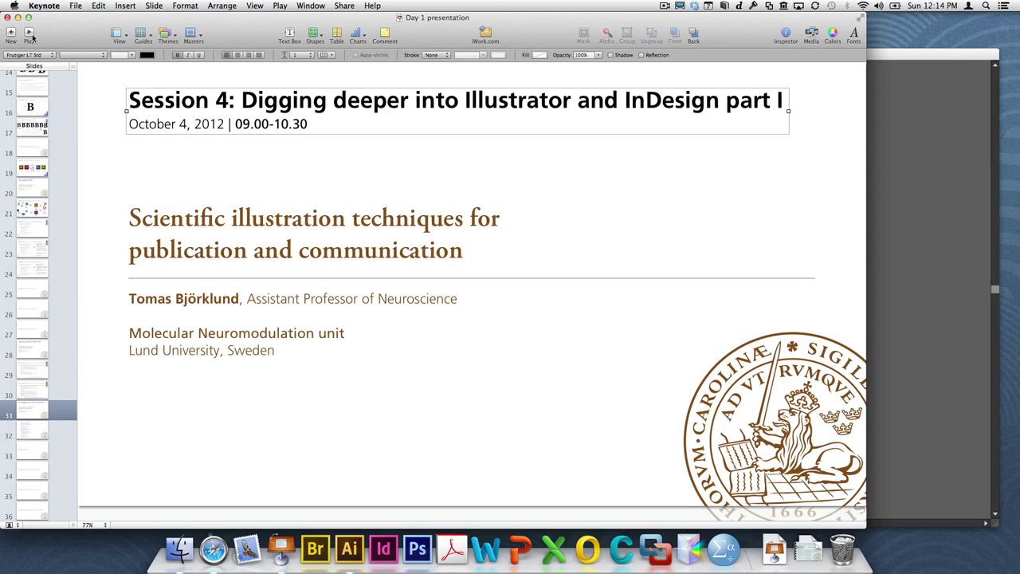
click(28, 33)
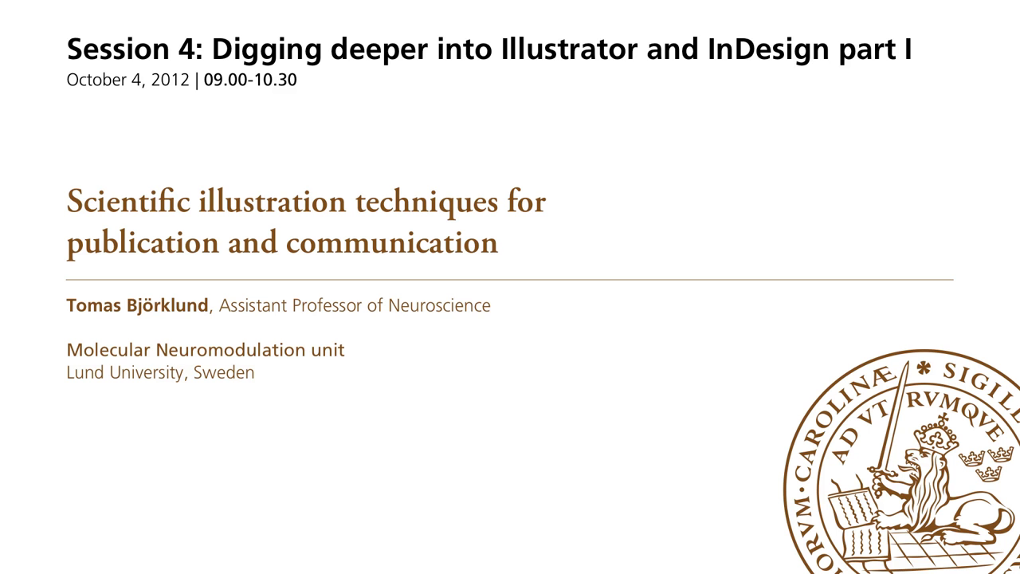
key(Right)
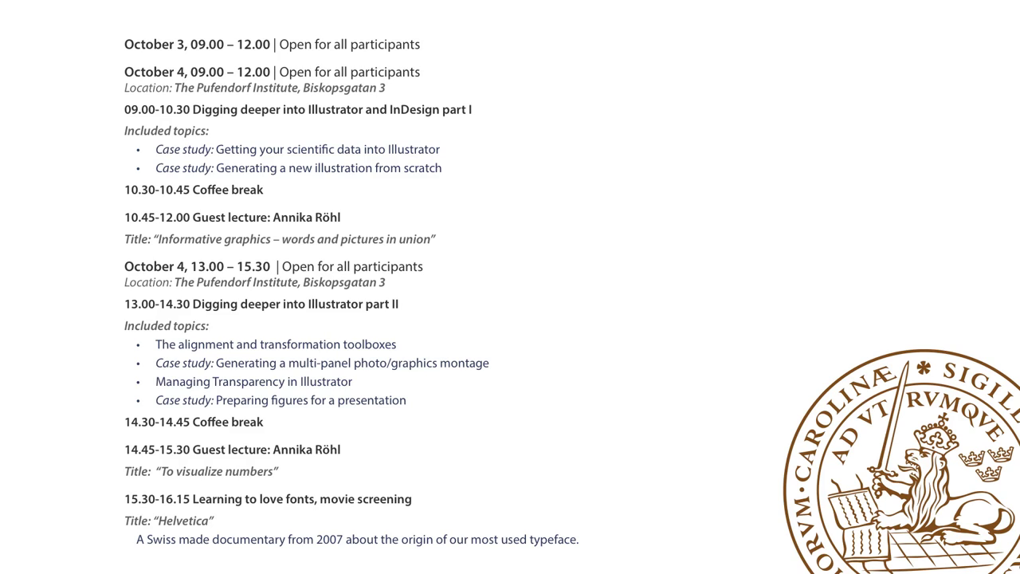
key(Right)
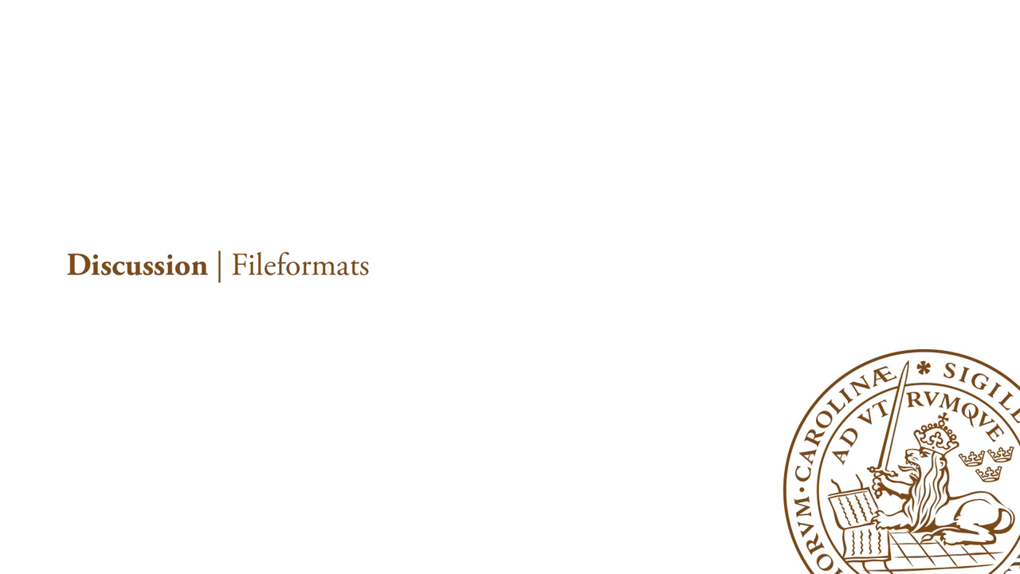
Advance to the Case study slide, end the slideshow, and return to Illustrator.
key(Right)
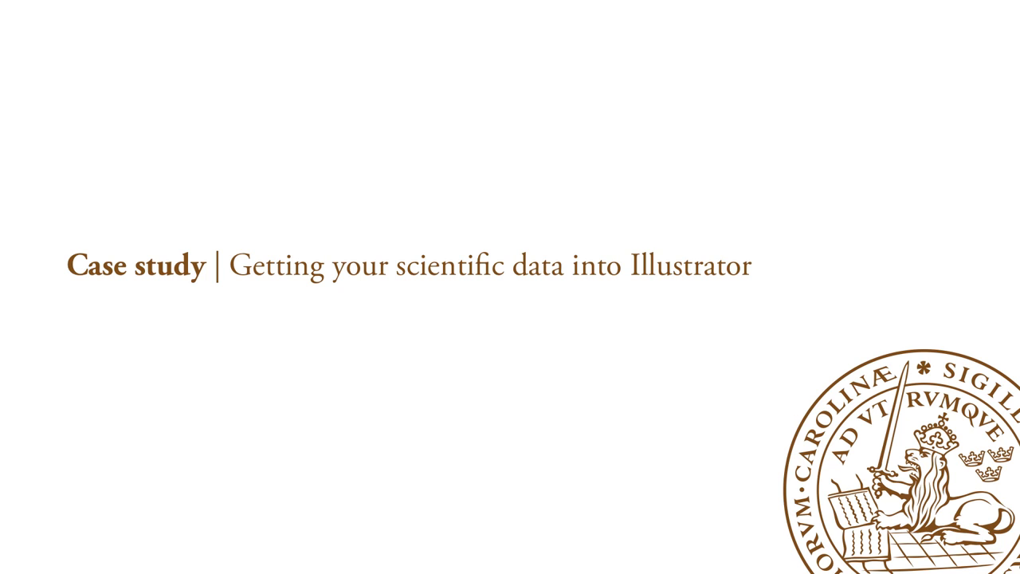
key(Escape)
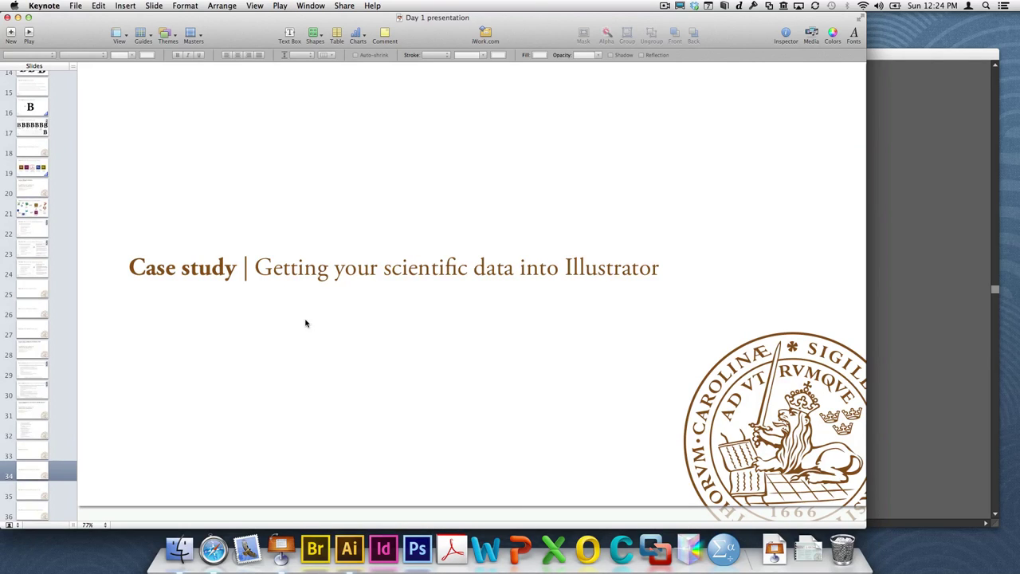
click(349, 549)
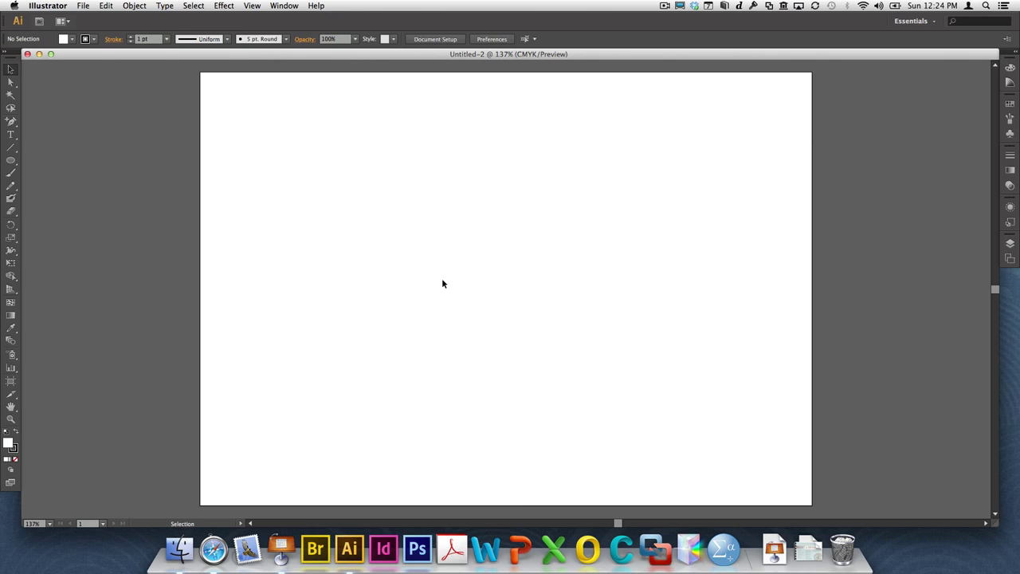
Type the letter B near the artboard centre and select it.
click(11, 134)
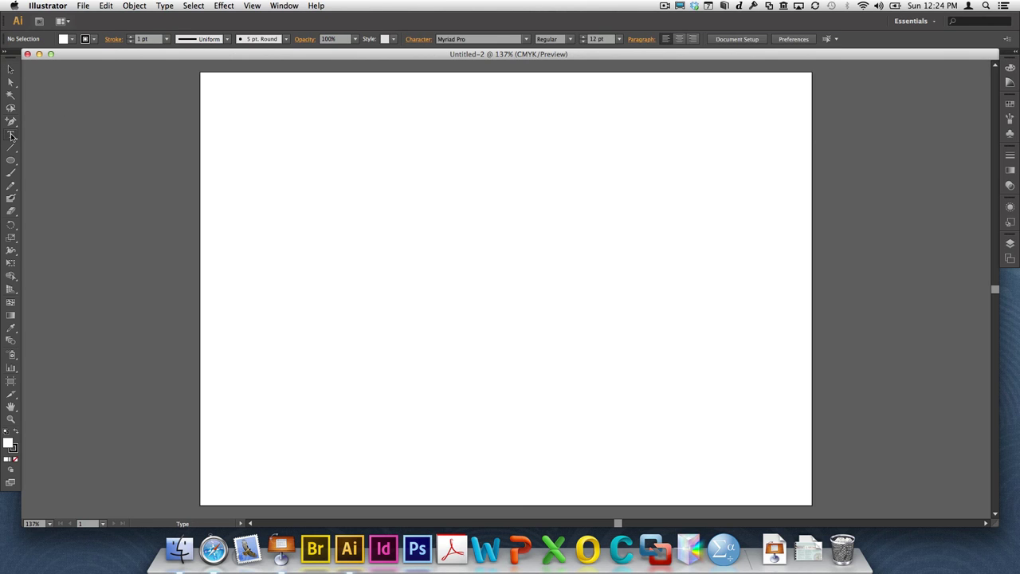
click(469, 276)
text(B)
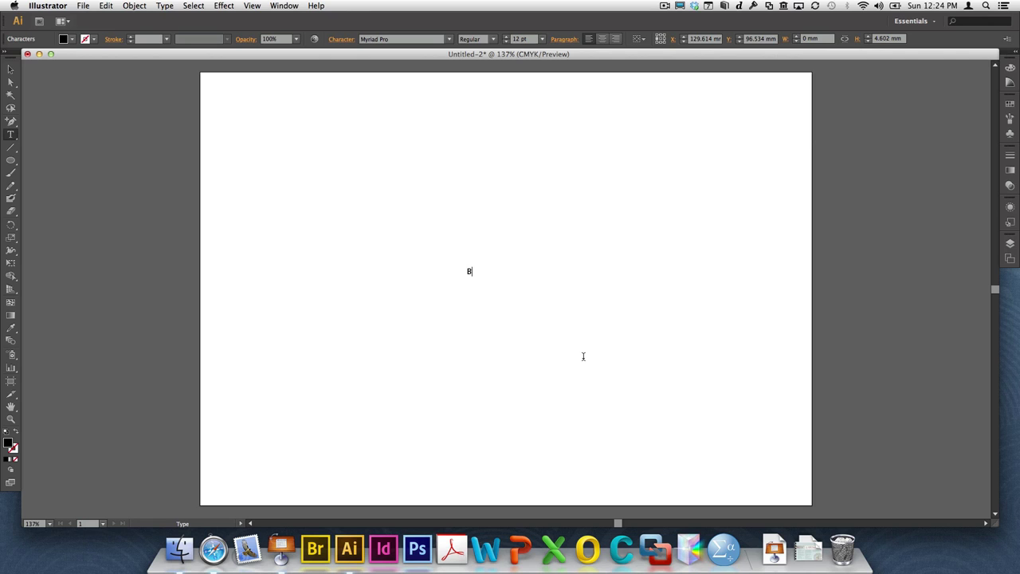
key(shift+Left)
Set the B's font to Garamond with Bold style.
click(413, 40)
text(Garamond)
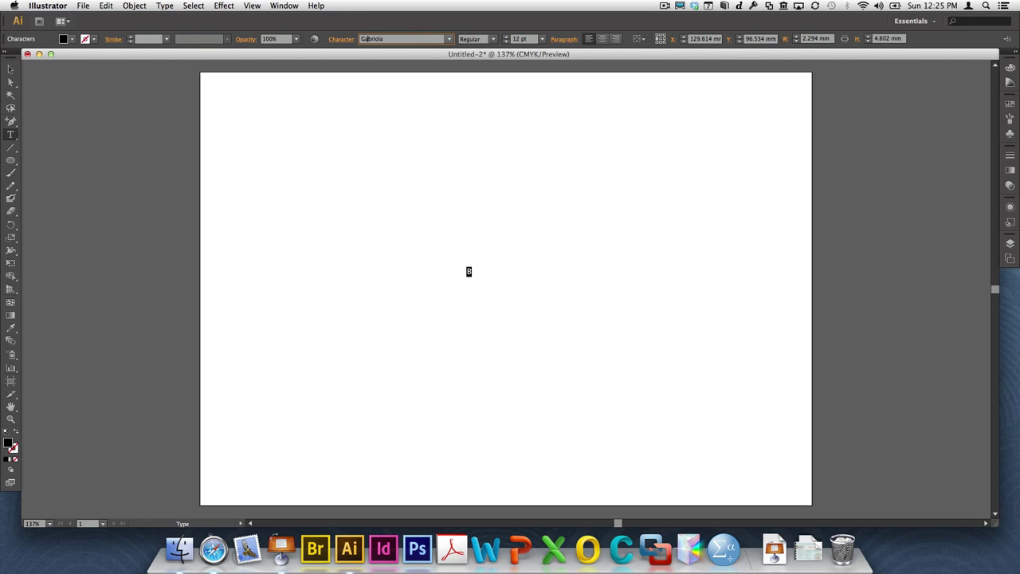
key(Tab)
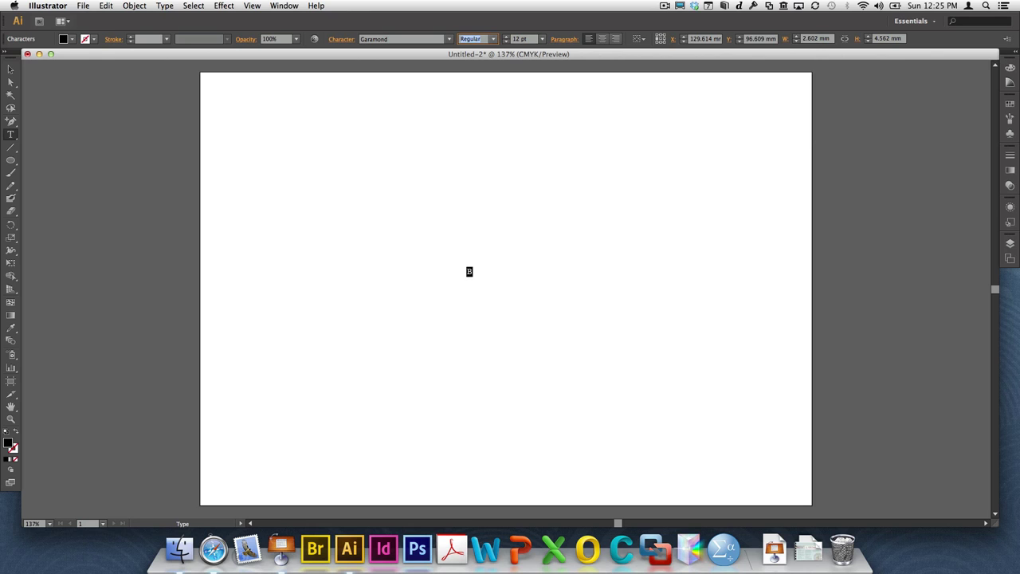
key(Tab)
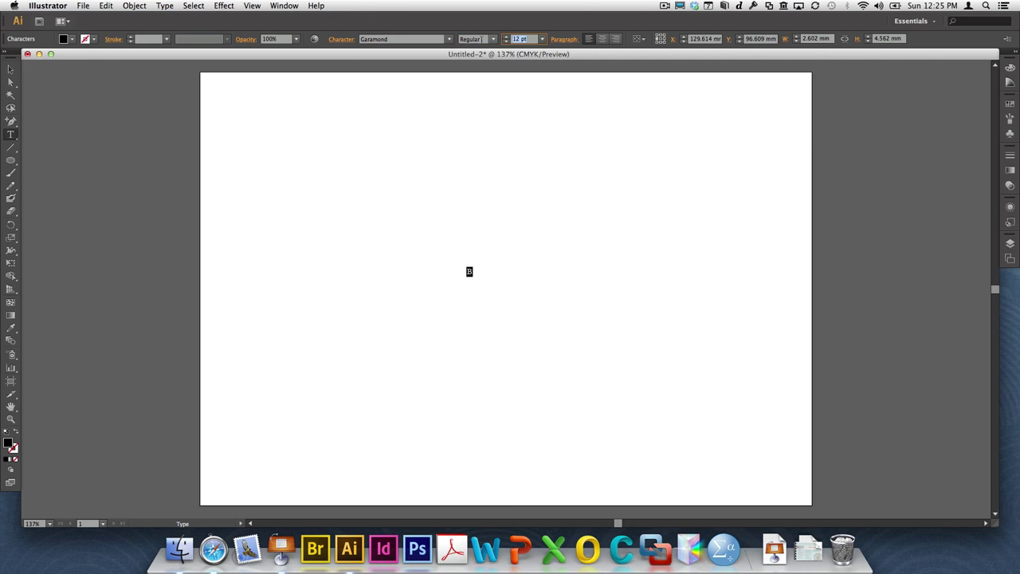
click(476, 39)
text(Bold)
key(Tab)
Set the B's font size to 80 pt.
text(50)
key(Return)
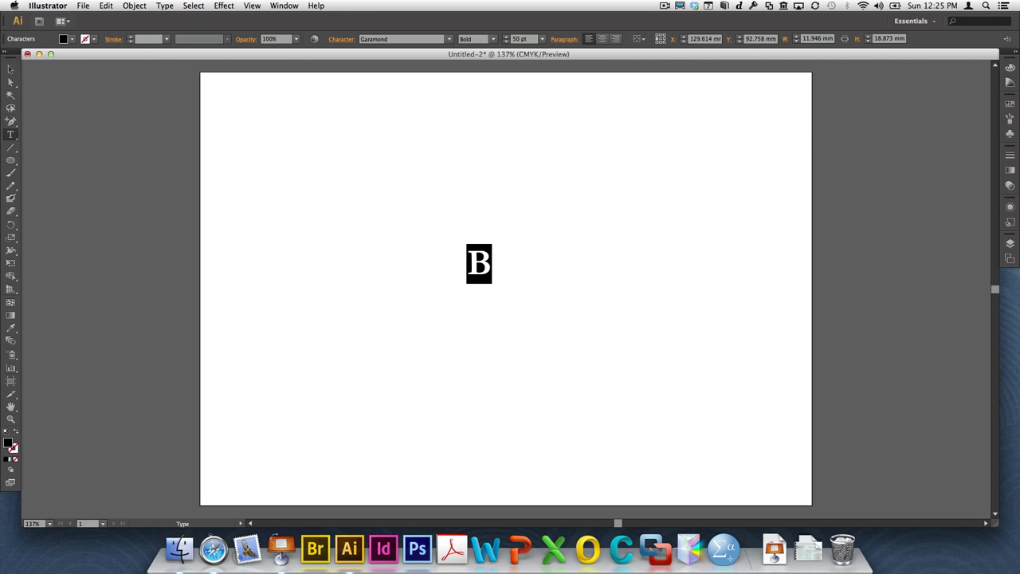
key(BackSpace)
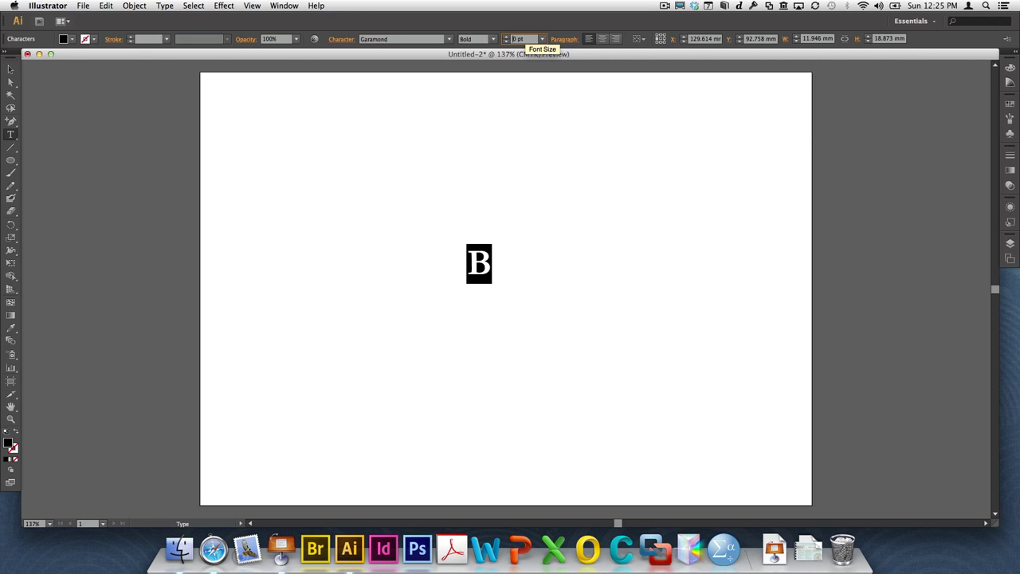
text(8)
key(Return)
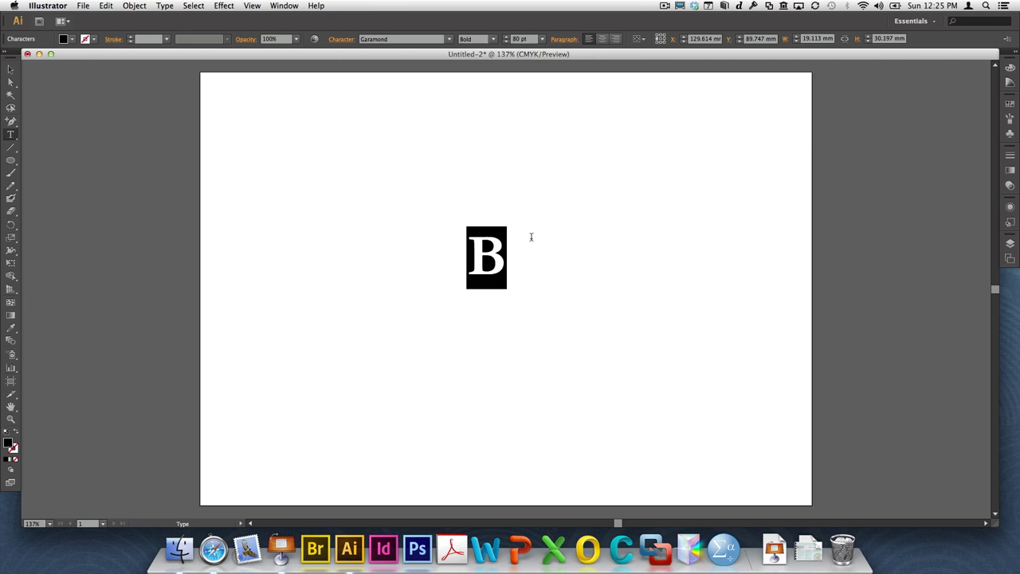
click(10, 69)
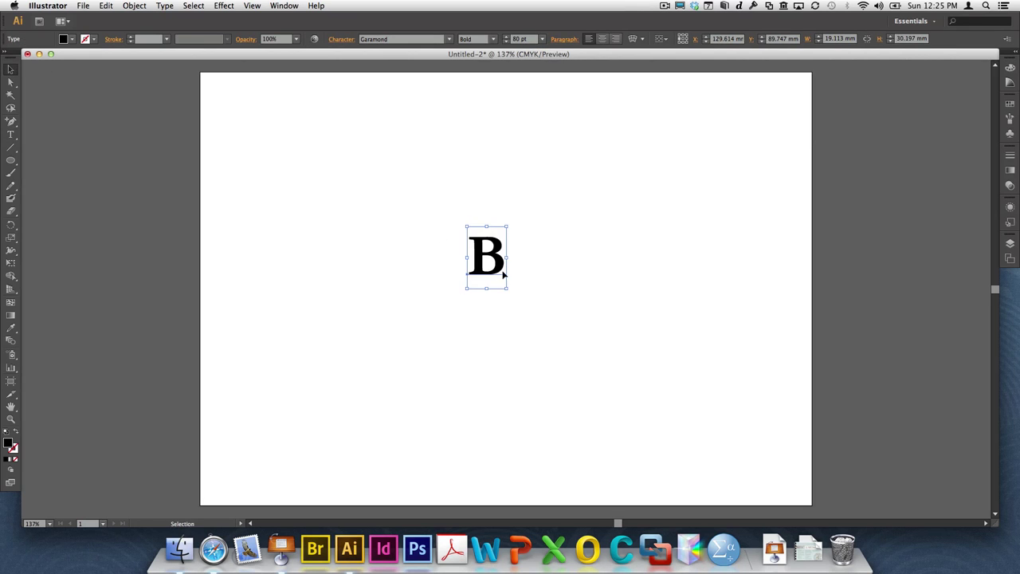
Zoom in on the B, apply Type > Create Outlines, then fit the artboard.
click(10, 420)
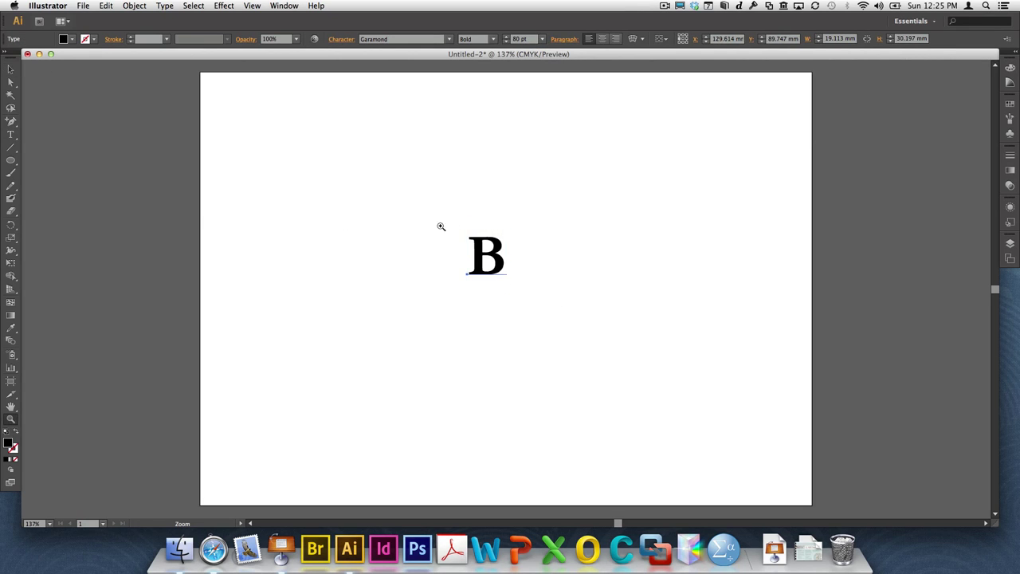
drag(455, 225, 516, 282)
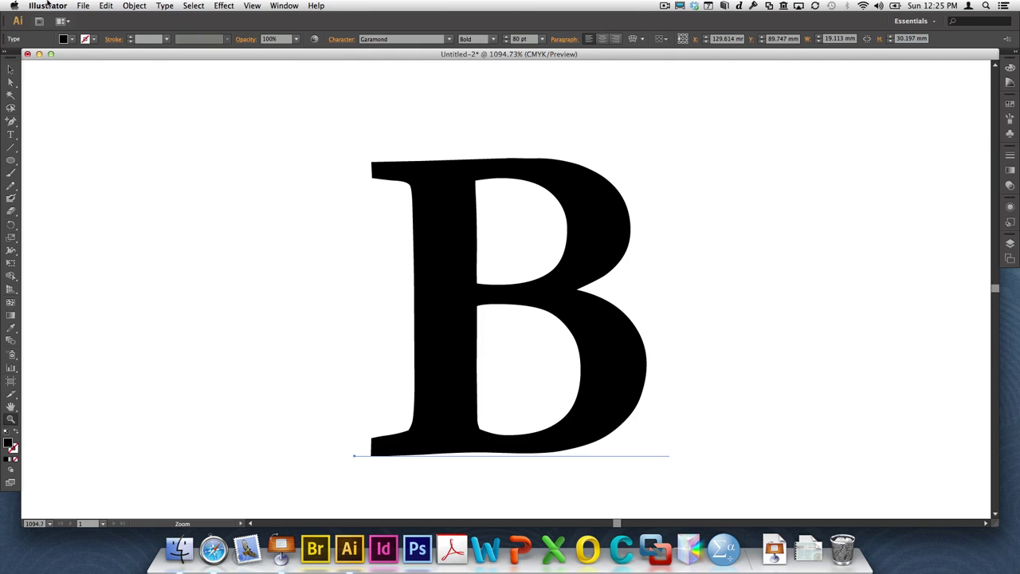
click(11, 70)
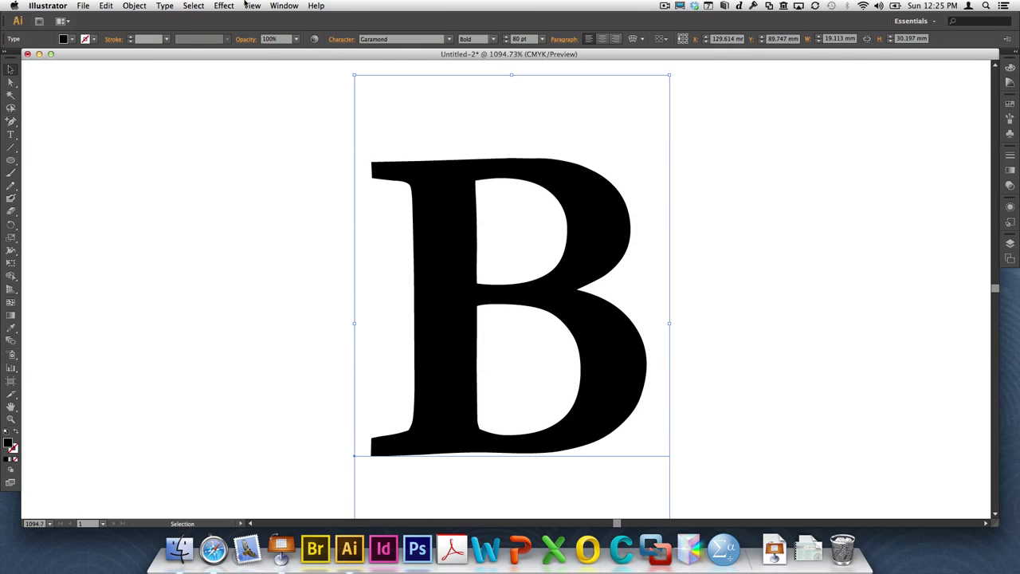
click(163, 5)
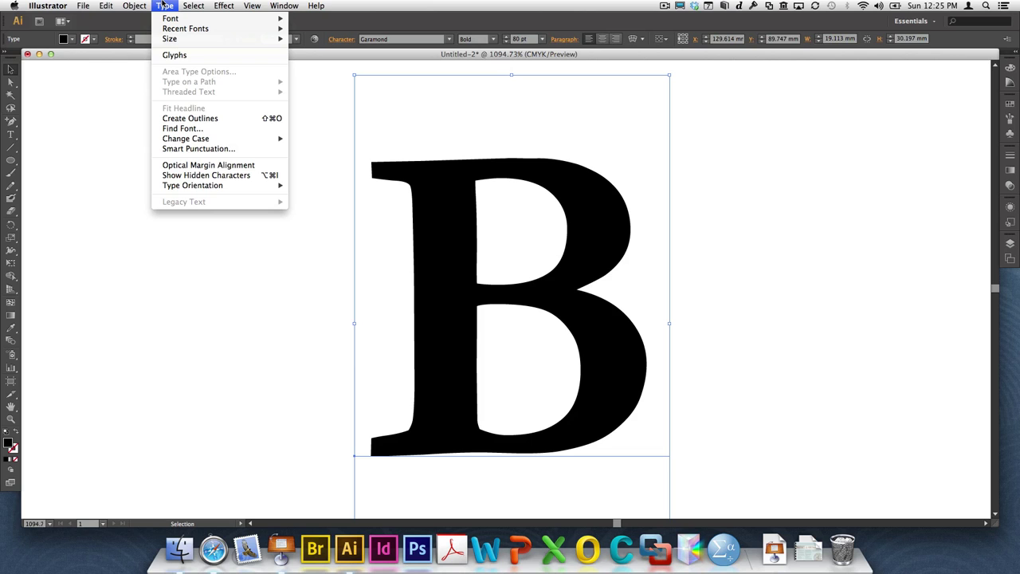
click(205, 120)
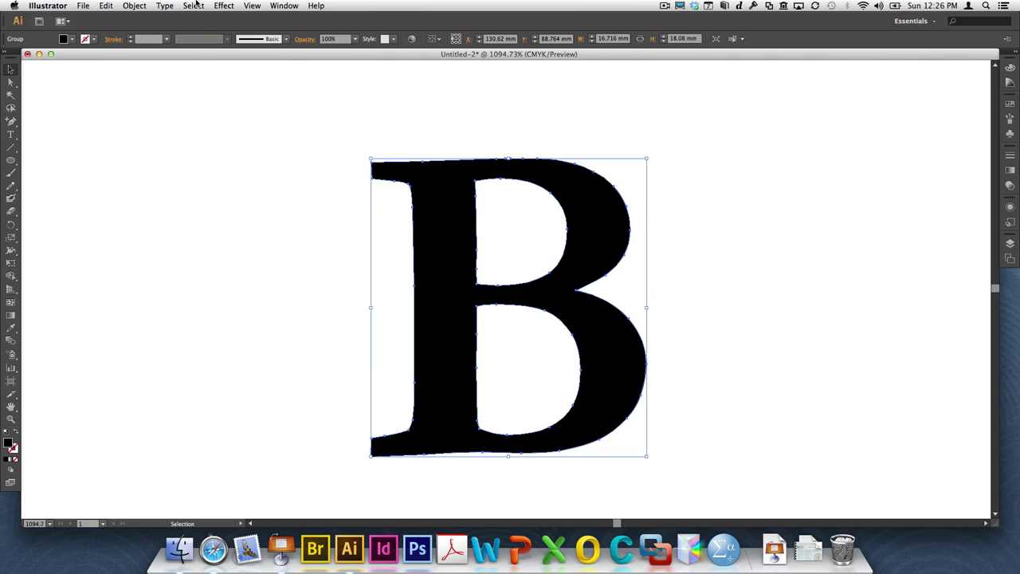
key(super+0)
Draw a star at the artboard's upper left and fill it dark blue.
click(303, 261)
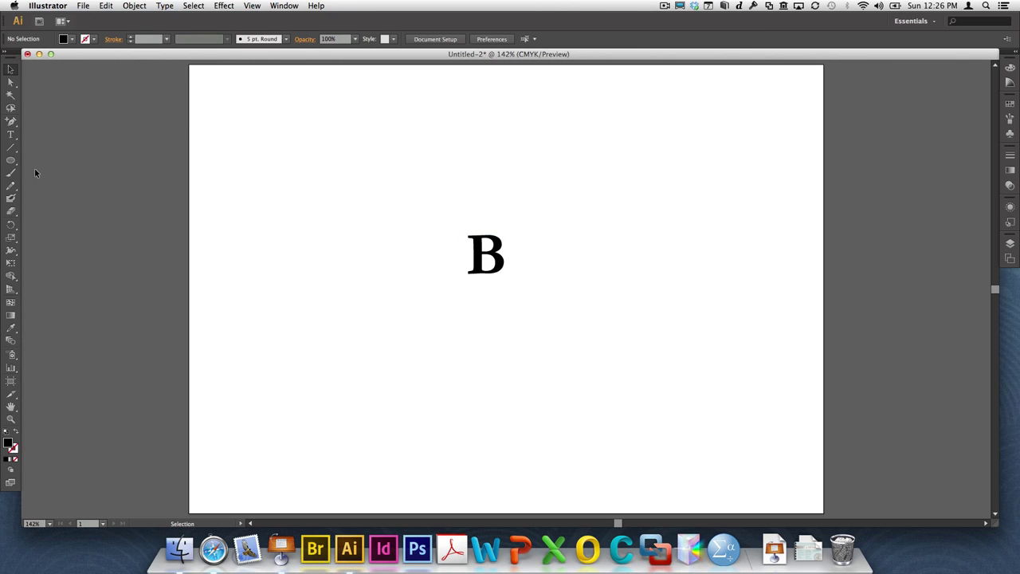
drag(10, 160, 48, 210)
drag(290, 225, 363, 282)
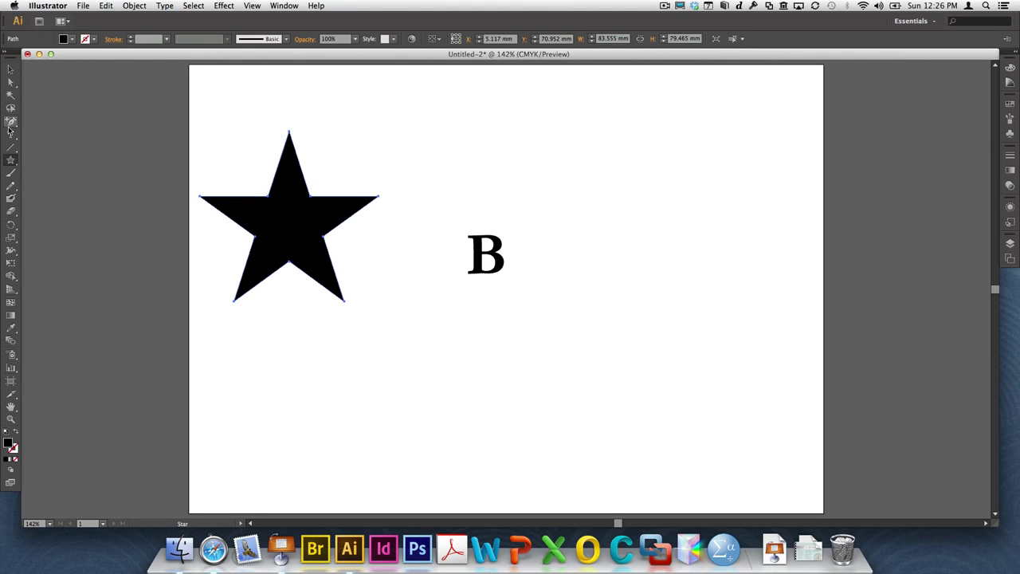
click(1010, 68)
click(957, 85)
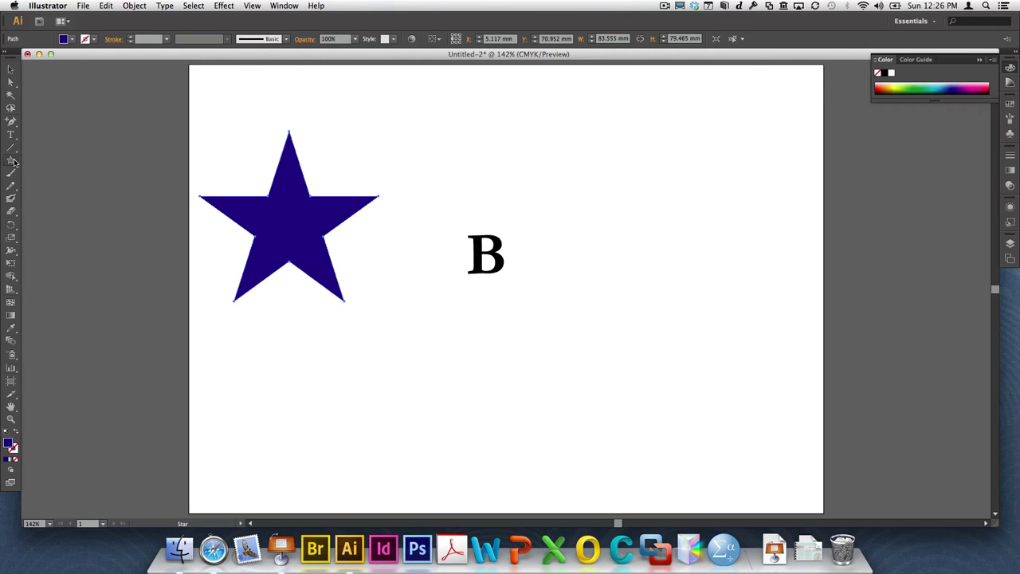
Draw a red-filled circle and move it onto the star's centre.
drag(14, 162, 35, 186)
drag(333, 172, 367, 205)
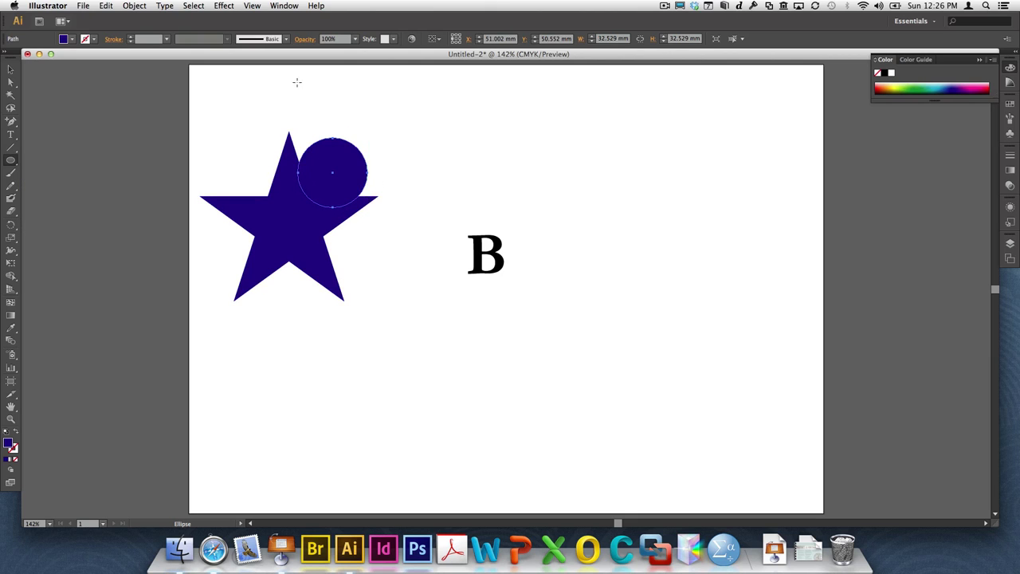
key(v)
click(426, 139)
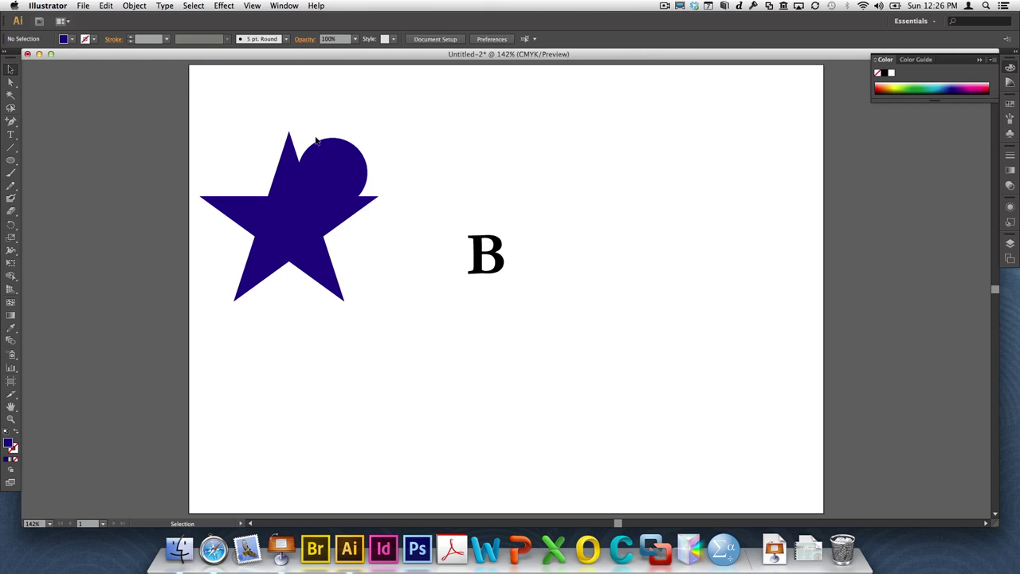
click(358, 182)
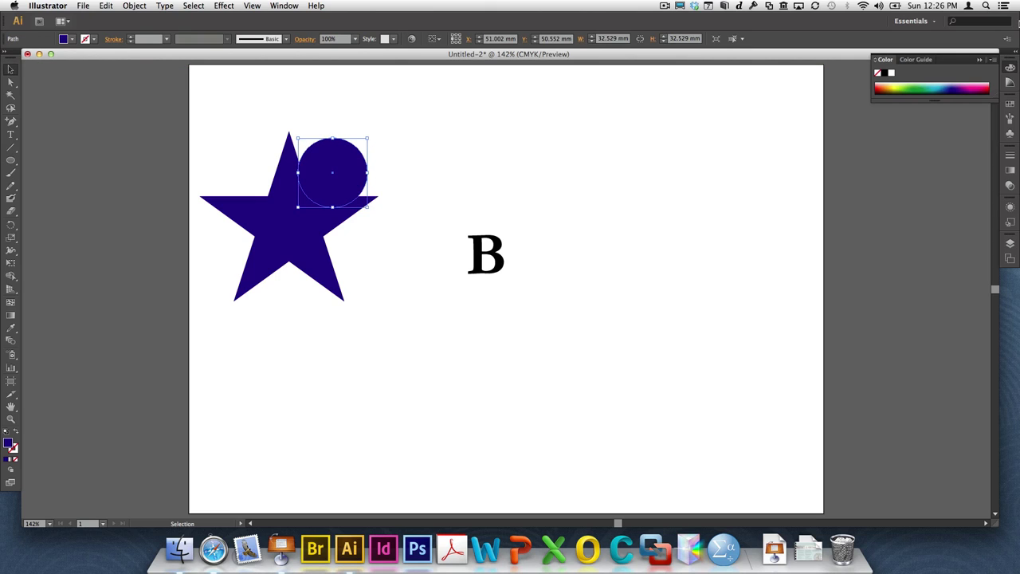
click(986, 86)
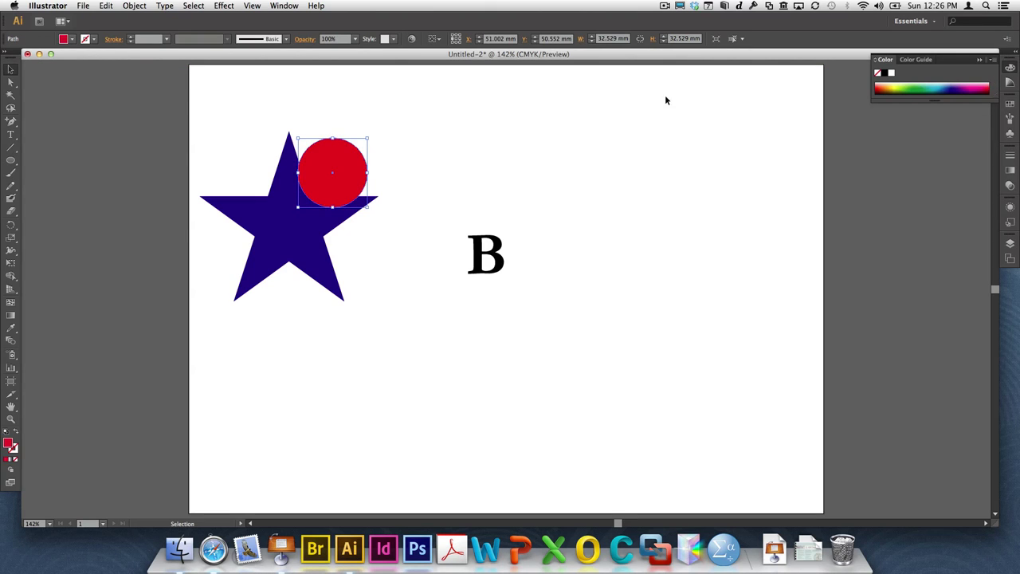
click(405, 145)
drag(345, 186, 310, 222)
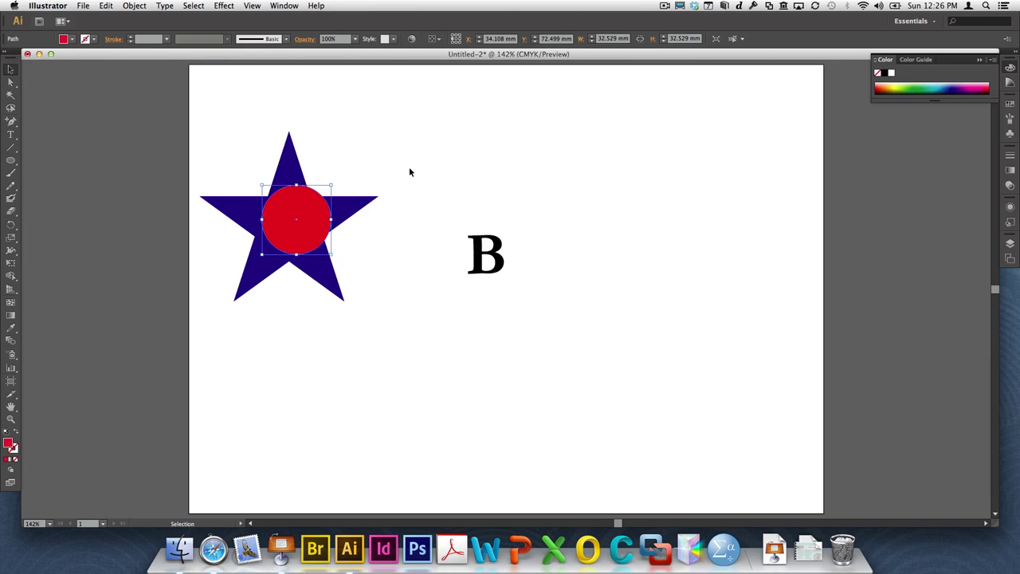
Make the star and circle a compound path, then undo it.
shift+click(369, 205)
click(135, 5)
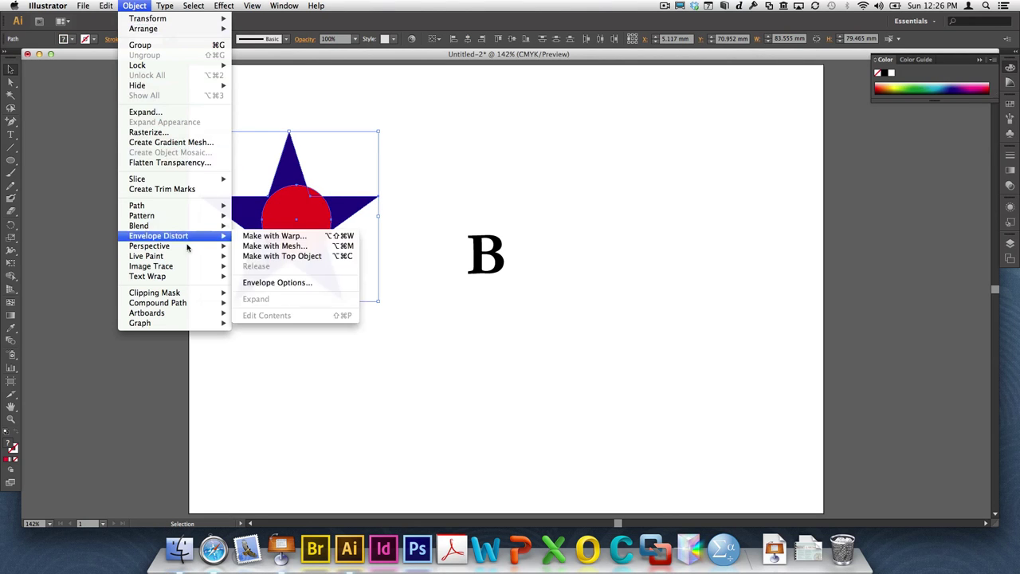
mouse_move(189, 302)
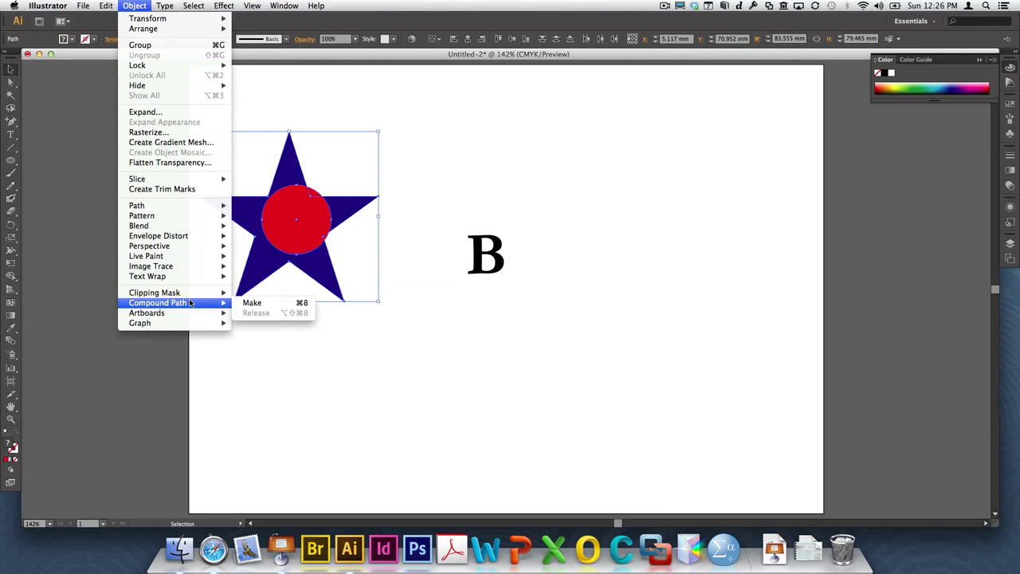
click(255, 303)
click(389, 399)
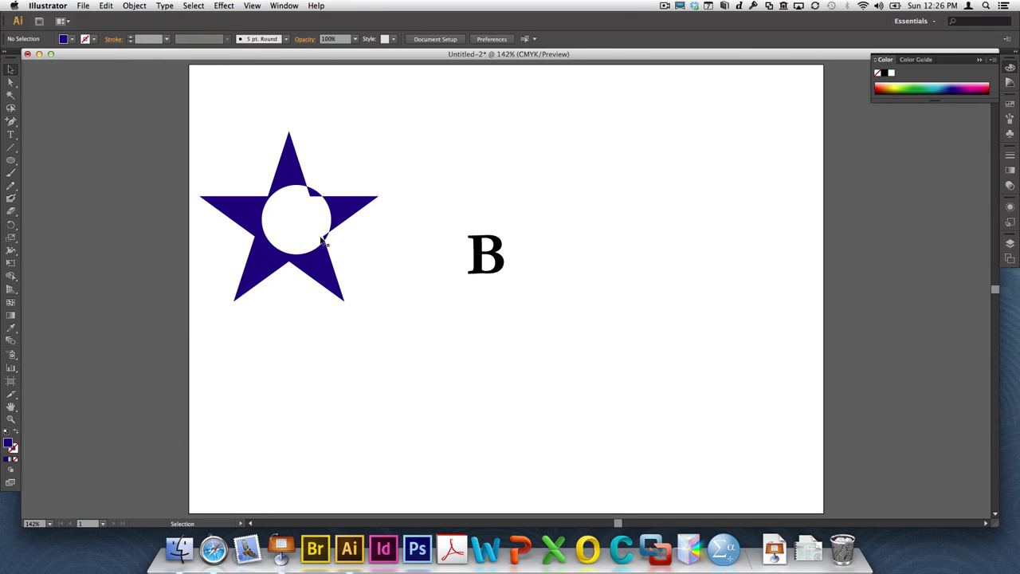
click(318, 263)
click(109, 6)
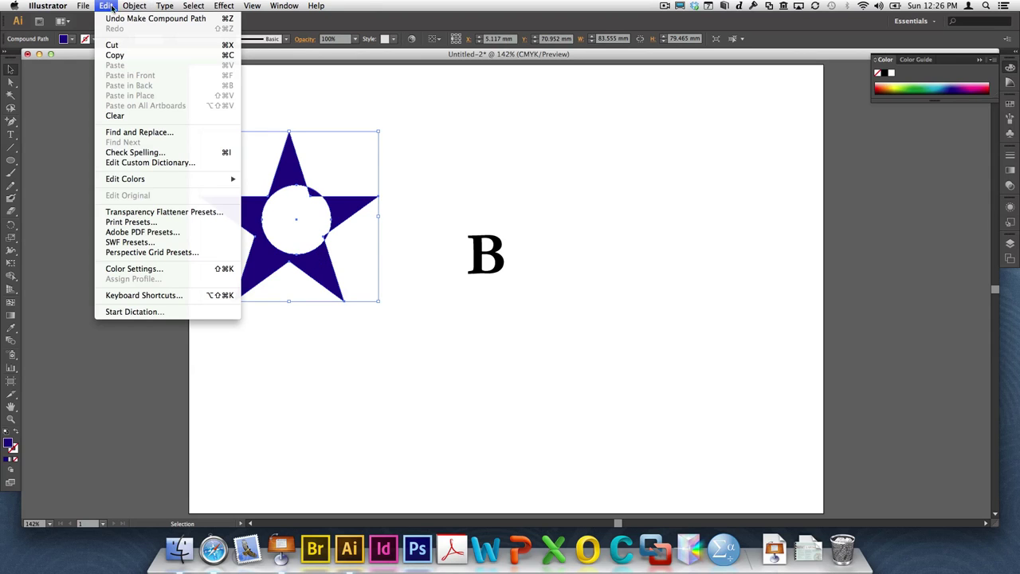
click(117, 19)
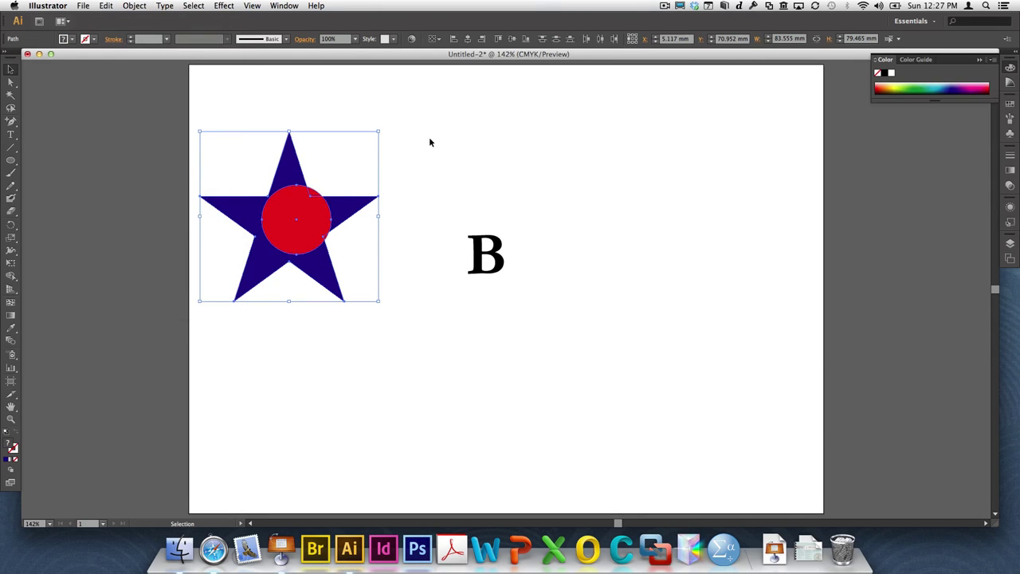
click(237, 119)
Draw a small pale blue hexagon on the star's upper point.
drag(10, 160, 61, 204)
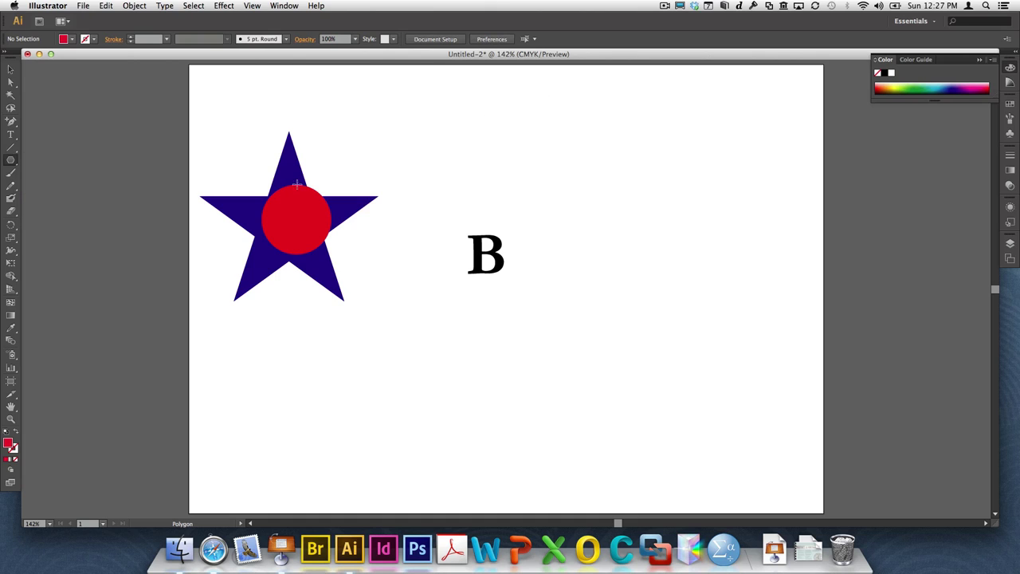
drag(288, 185, 302, 193)
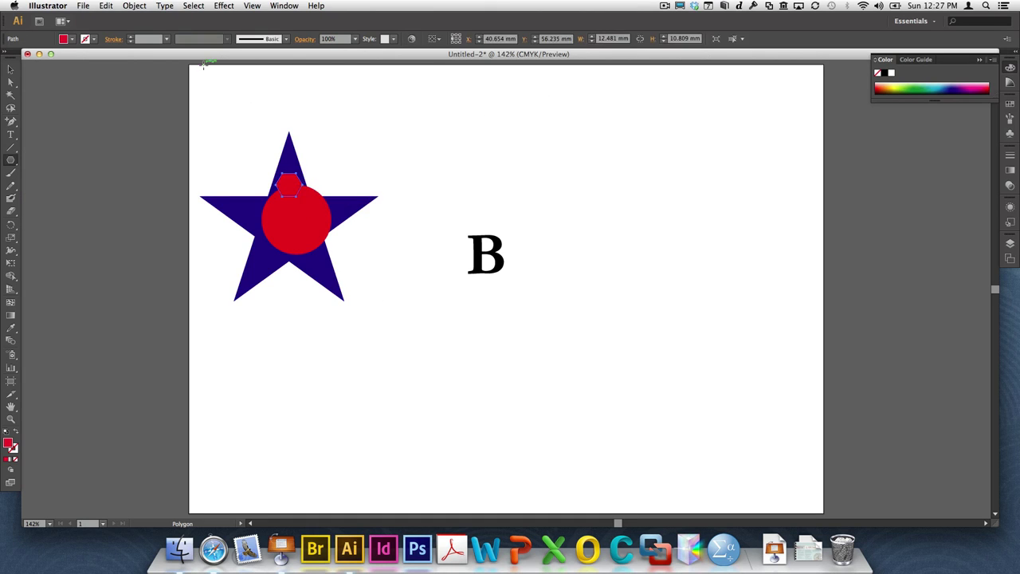
click(10, 69)
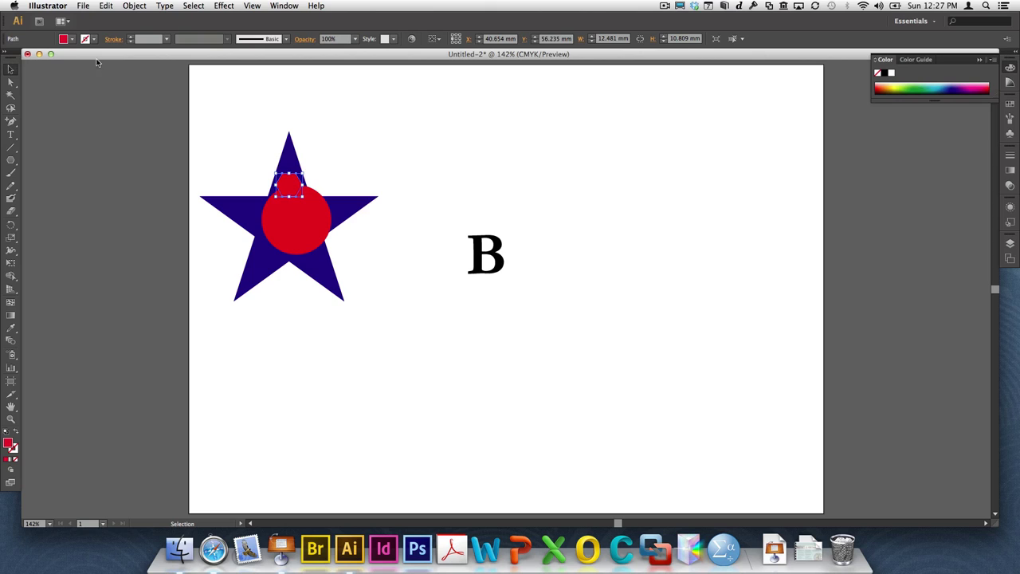
click(949, 83)
click(952, 82)
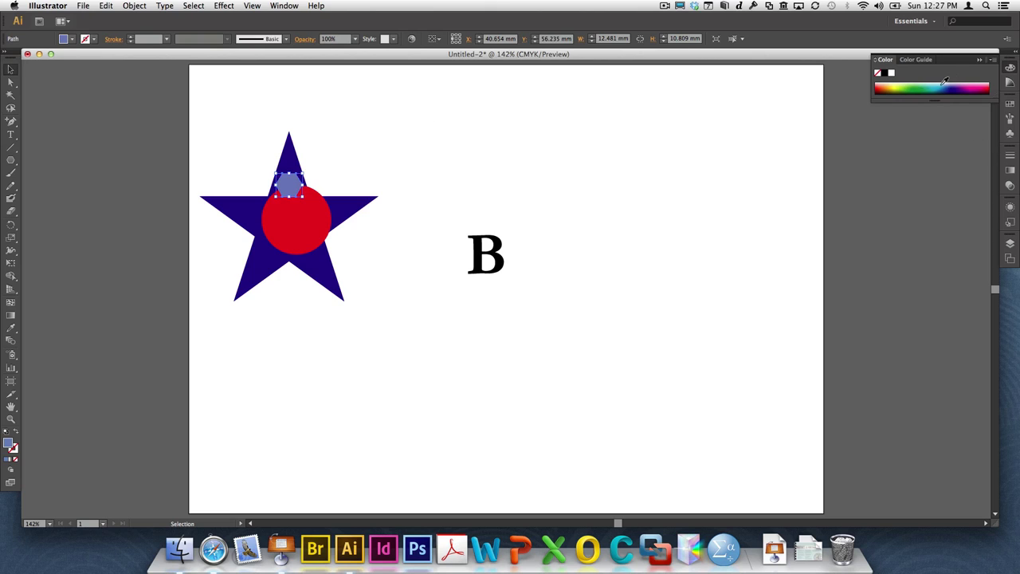
Fill the star black and combine star, circle and hexagon into one compound path.
key(super+a)
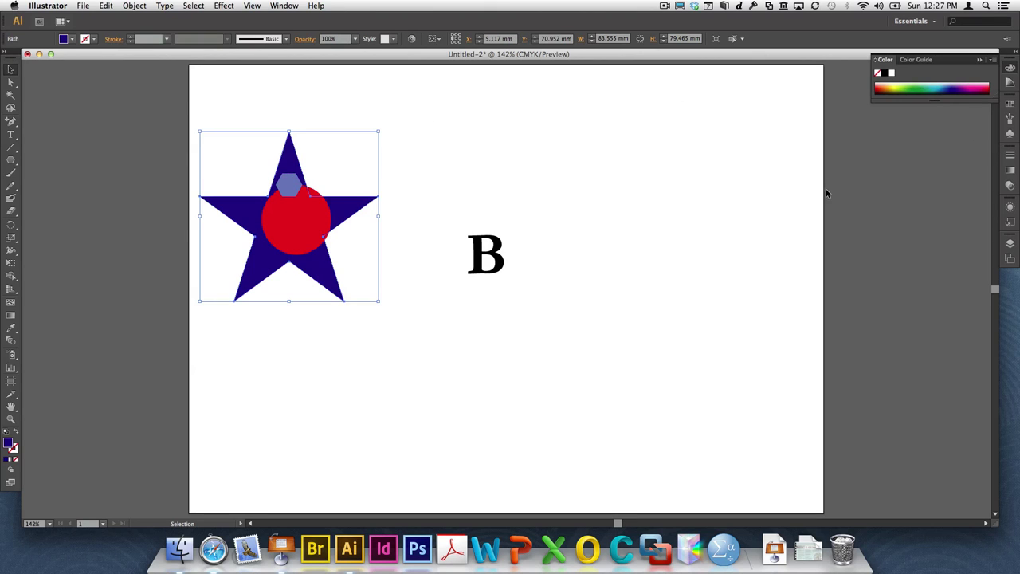
click(885, 74)
click(443, 141)
drag(414, 137, 233, 288)
click(137, 6)
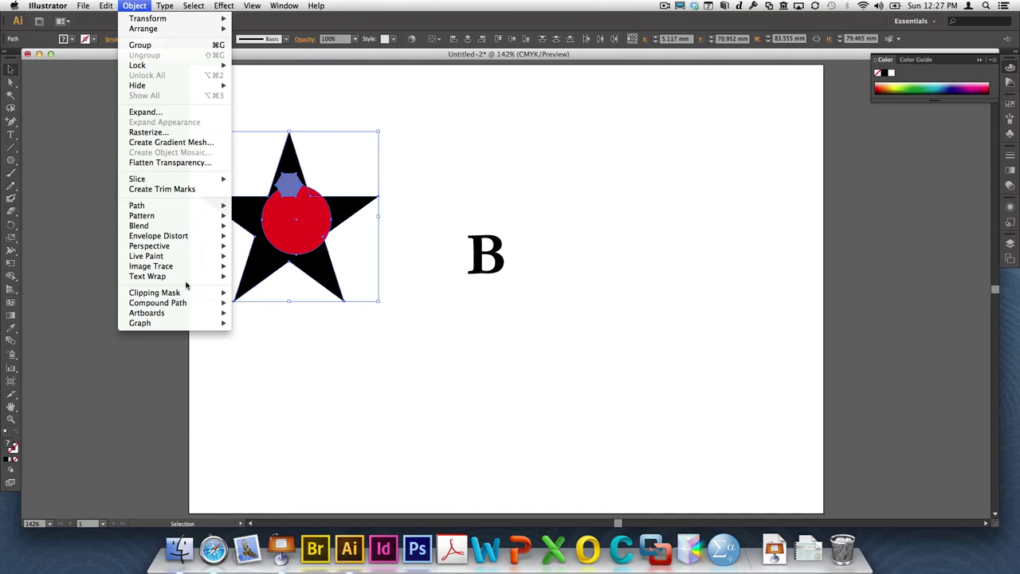
mouse_move(188, 304)
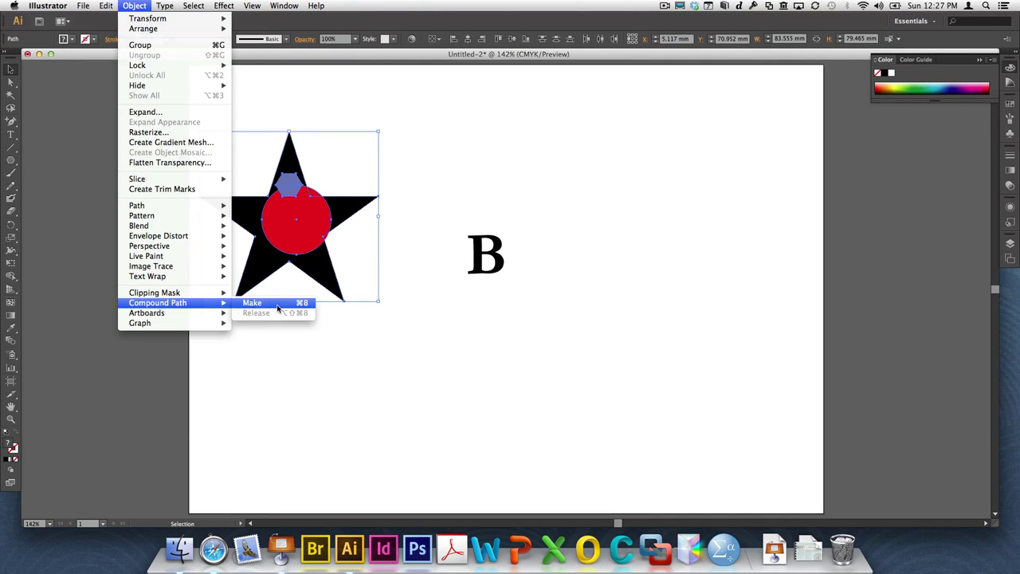
click(275, 304)
click(333, 360)
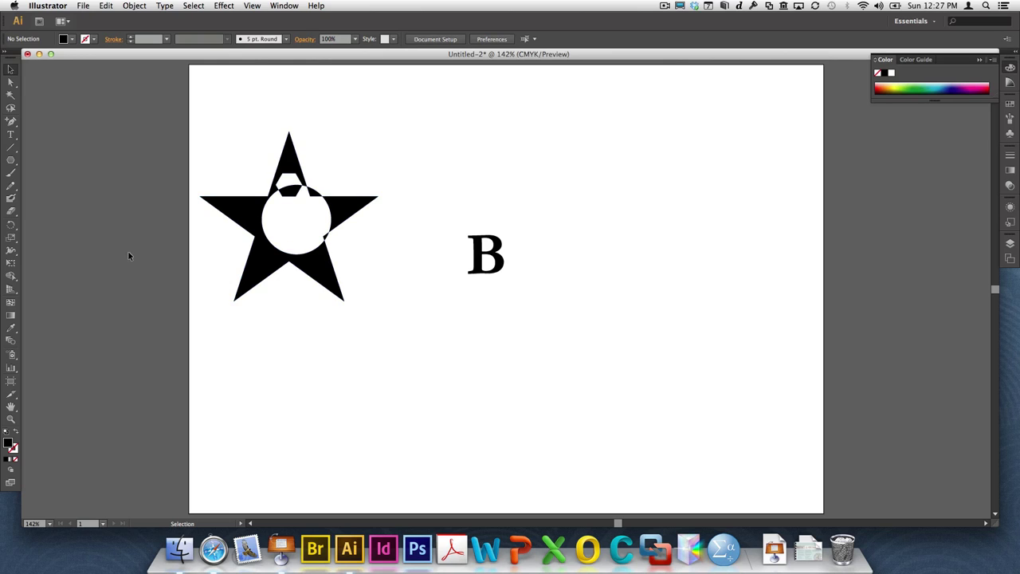
Draw a yellow-green rectangle covering the star.
drag(11, 159, 54, 158)
drag(453, 121, 262, 289)
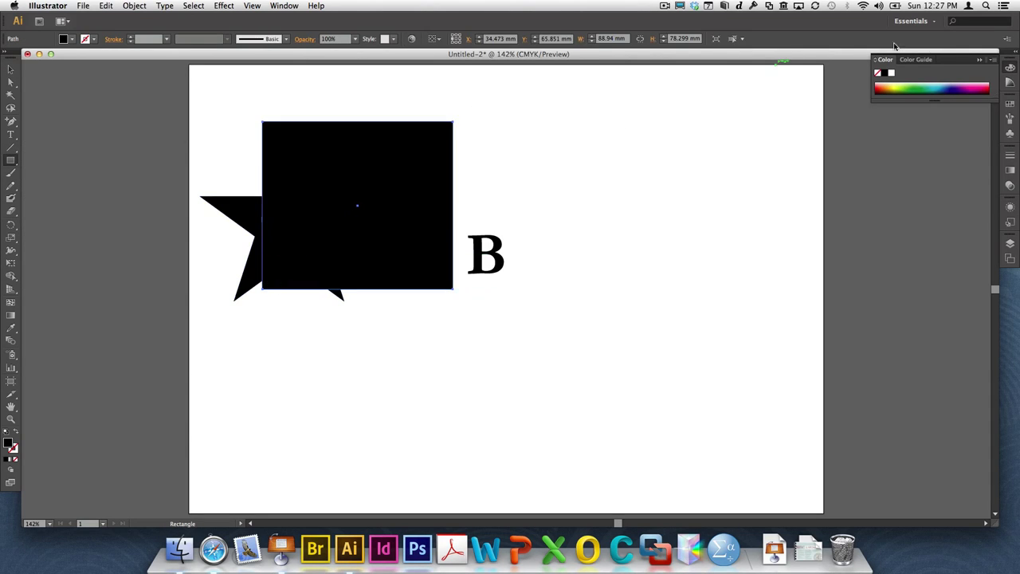
click(898, 87)
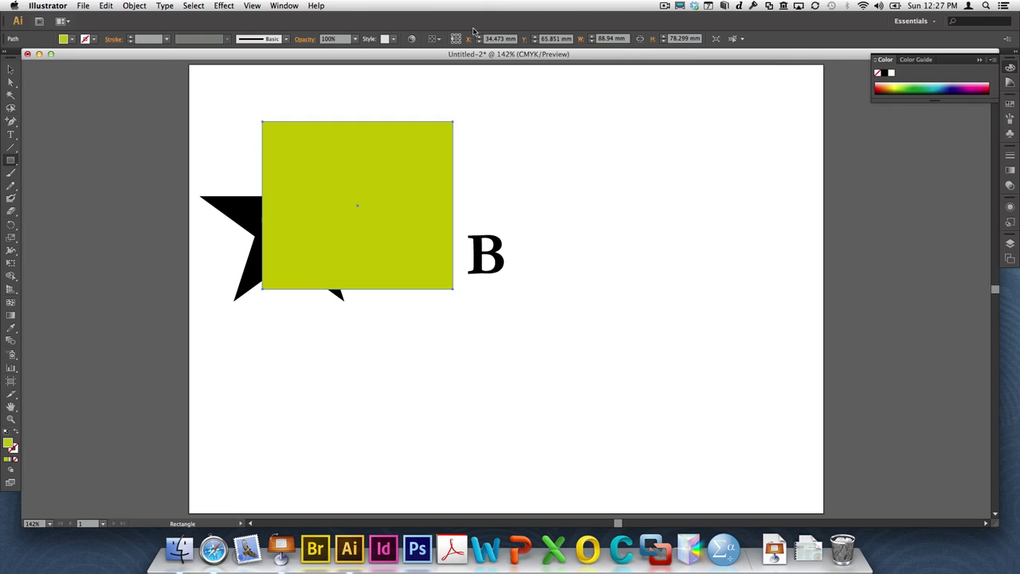
click(10, 70)
Send the rectangle to the back and nudge the star down and right.
right_click(358, 179)
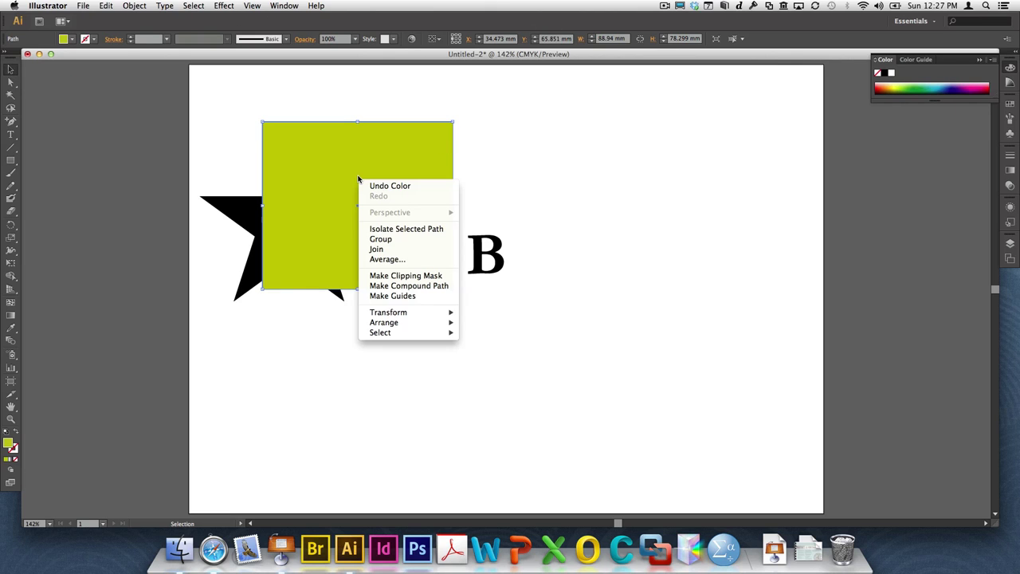
mouse_move(422, 322)
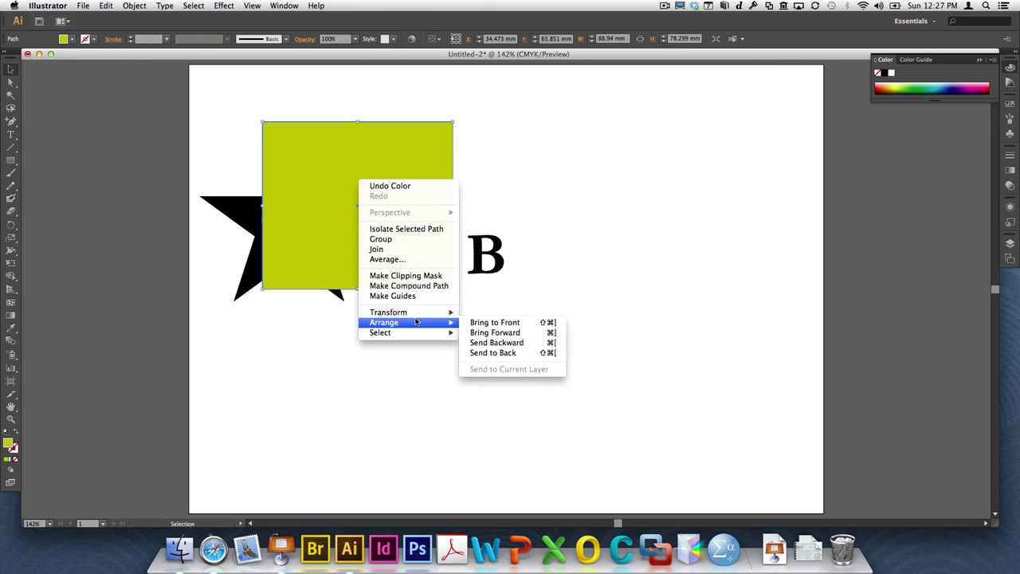
click(491, 353)
click(422, 358)
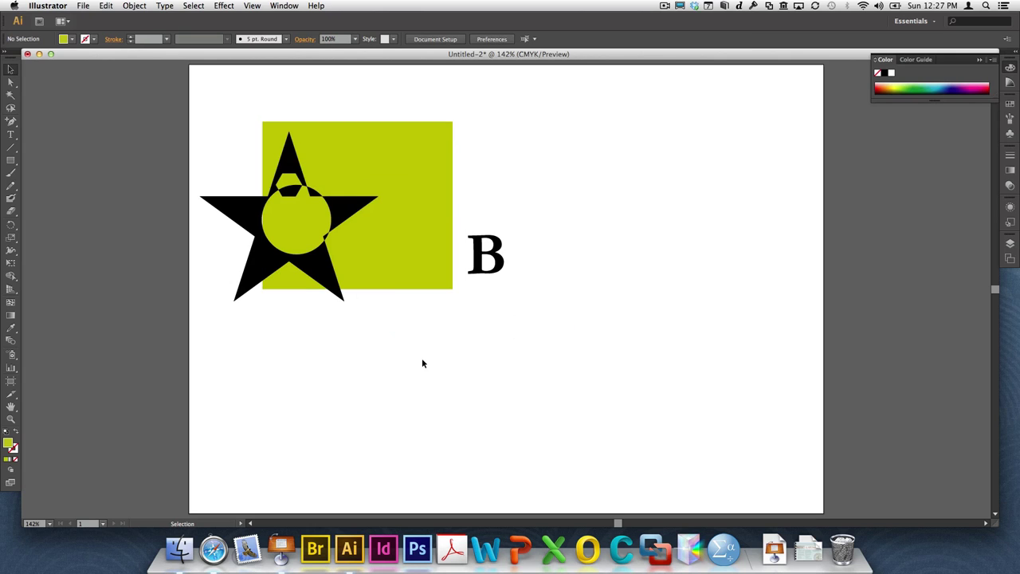
drag(294, 248, 323, 271)
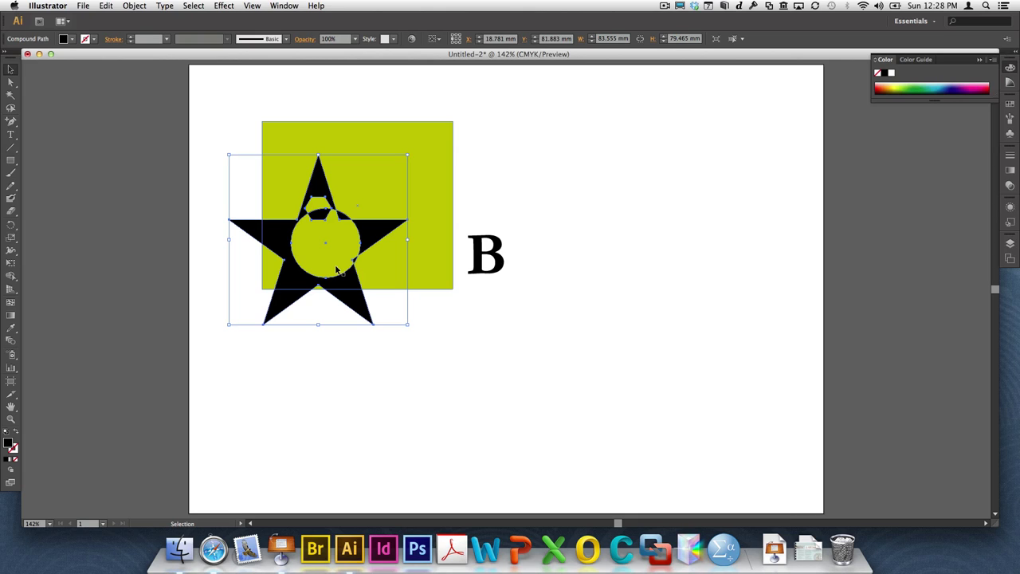
In isolation mode, move the star's circular hole lower and to the right.
double_click(347, 296)
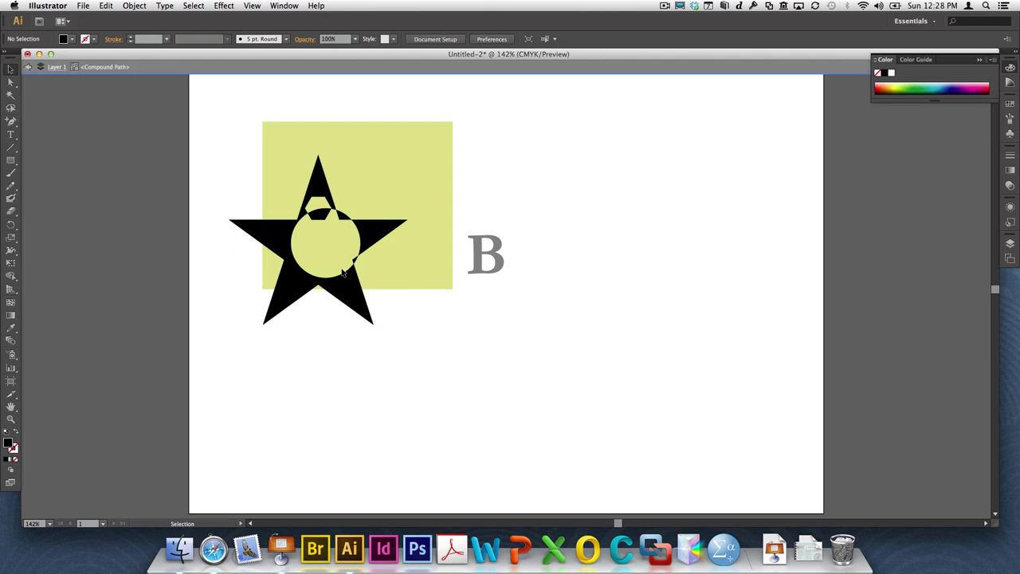
click(343, 278)
drag(343, 278, 352, 278)
drag(352, 270, 280, 179)
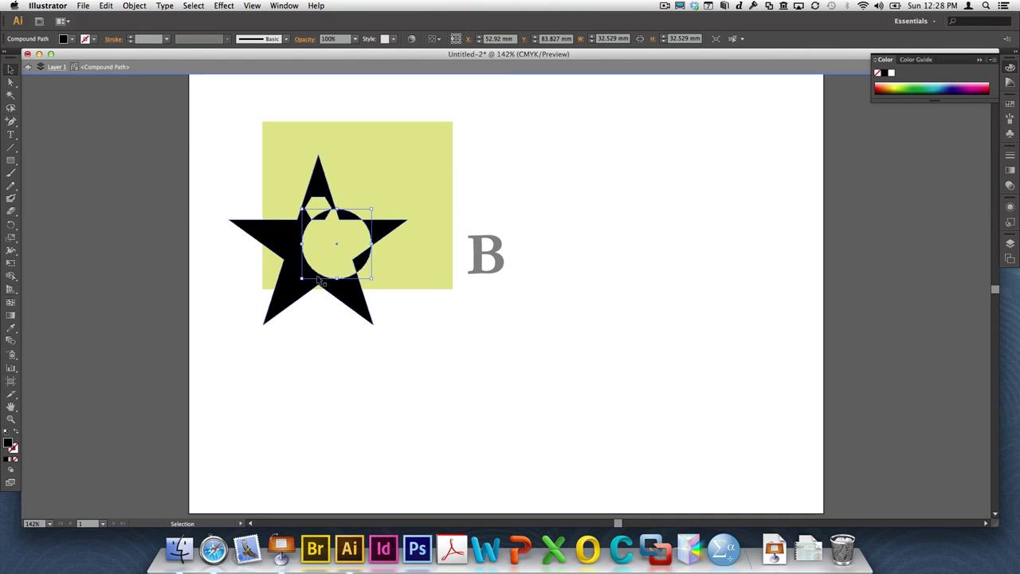
drag(317, 275, 275, 266)
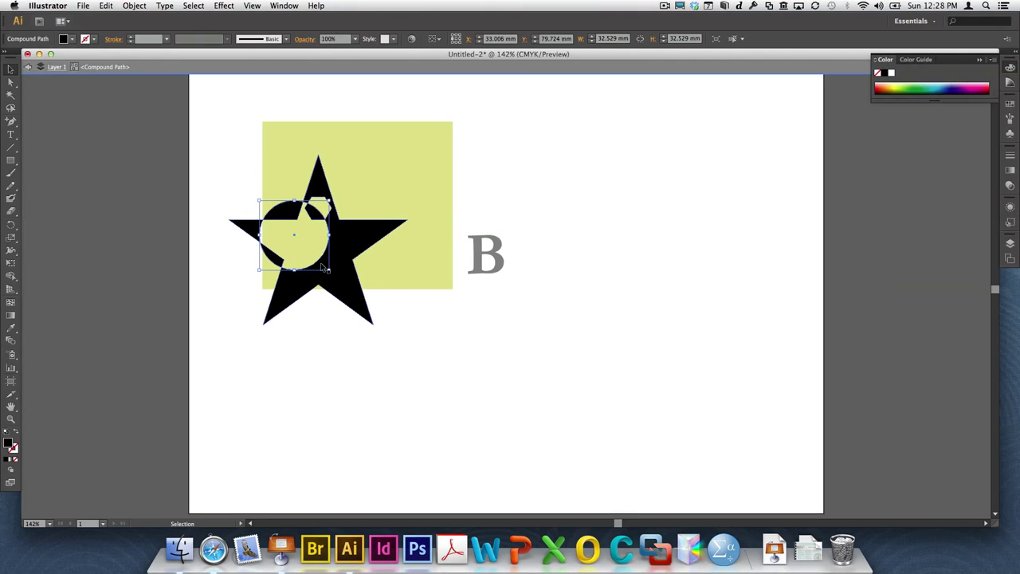
drag(332, 267, 371, 296)
click(441, 365)
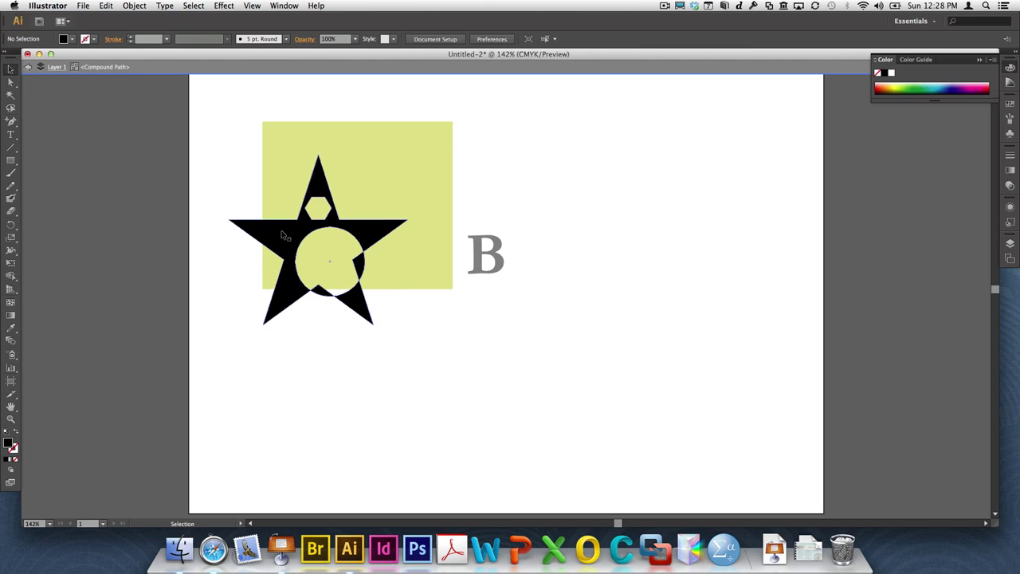
Undo a stray star move, exit isolation mode, and delete the yellow-green square.
drag(375, 231, 674, 363)
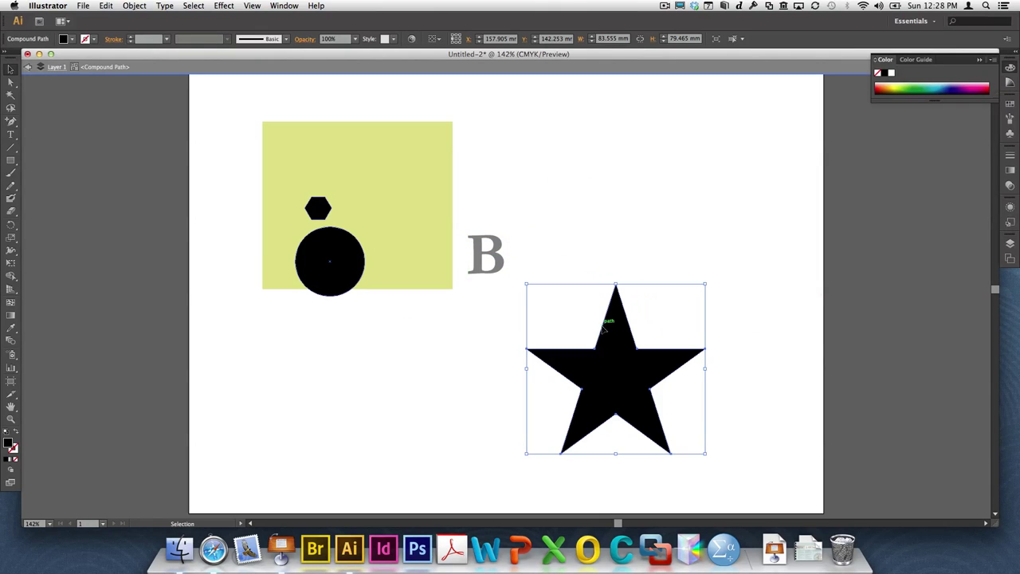
click(558, 314)
key(super+z)
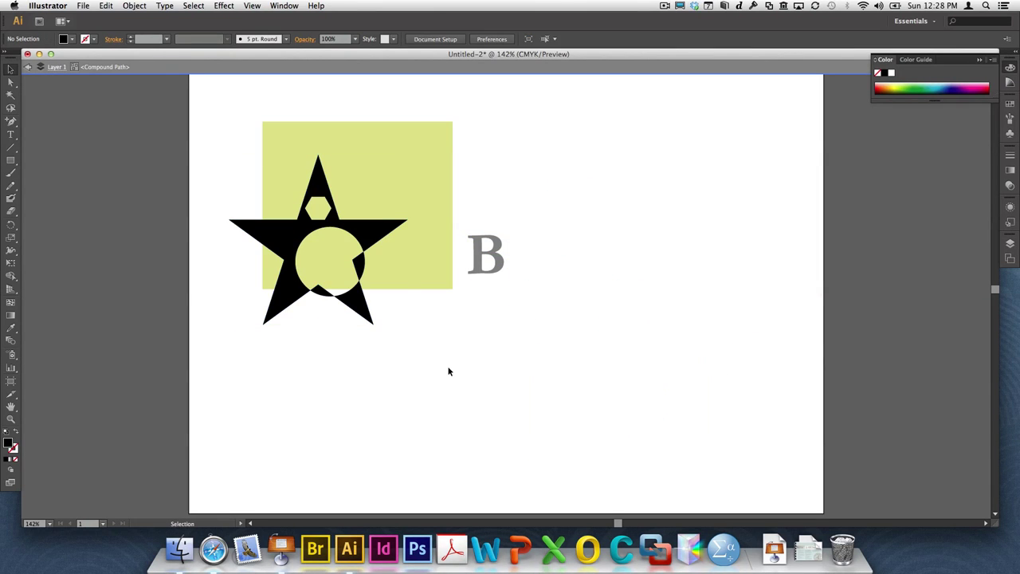
double_click(420, 235)
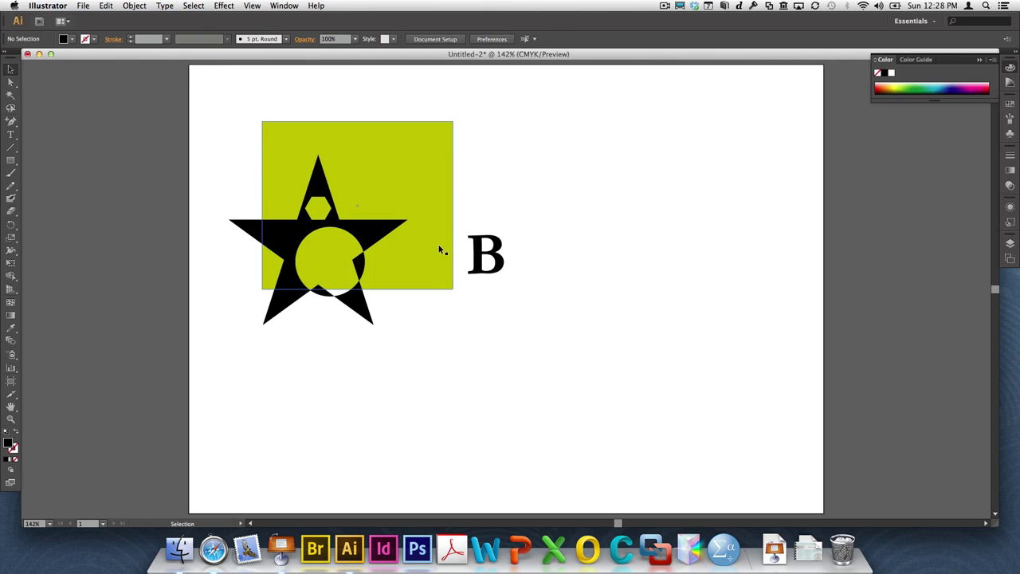
click(427, 285)
key(Delete)
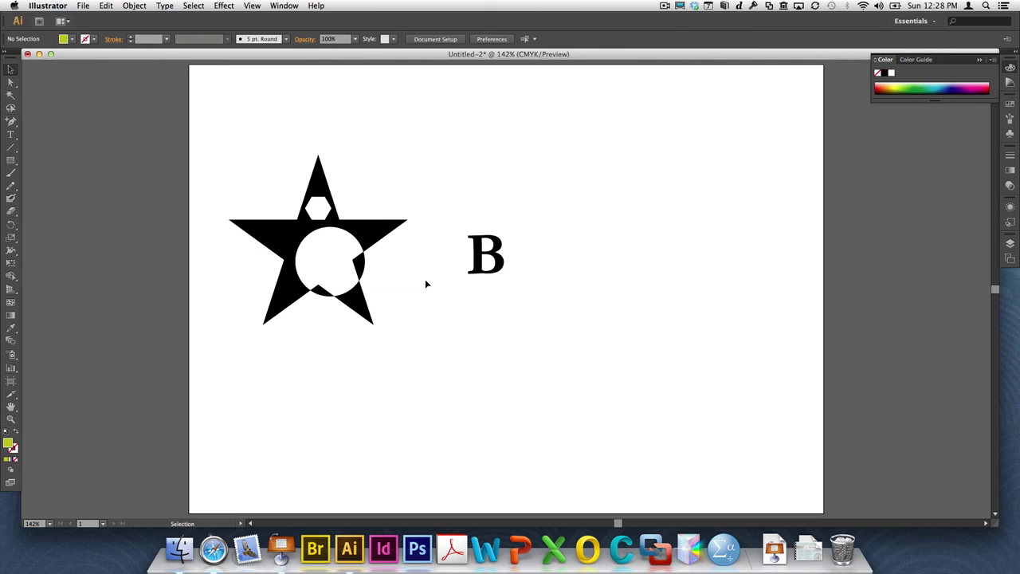
Release the star compound path with Object > Compound Path > Release.
click(379, 239)
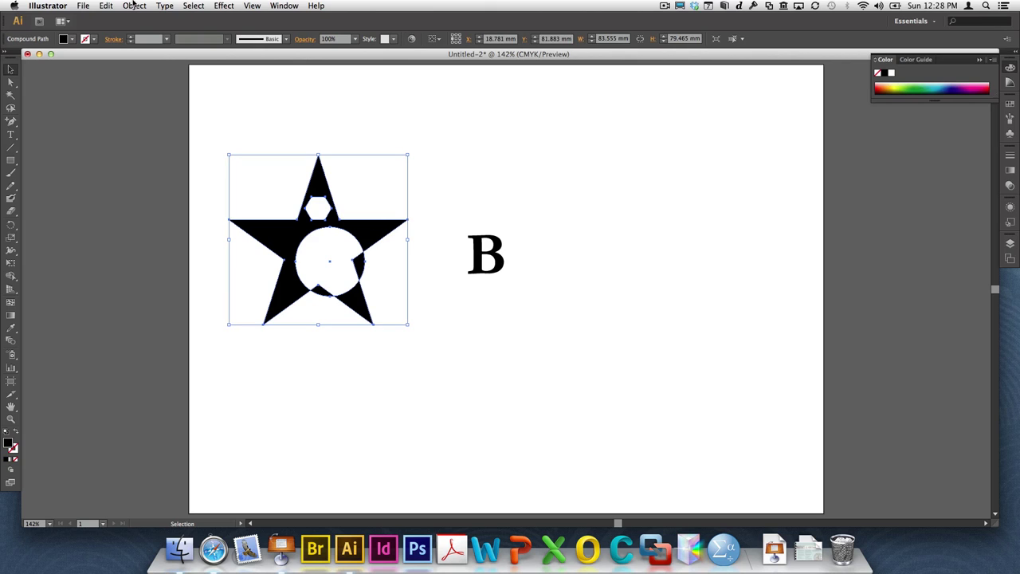
click(134, 6)
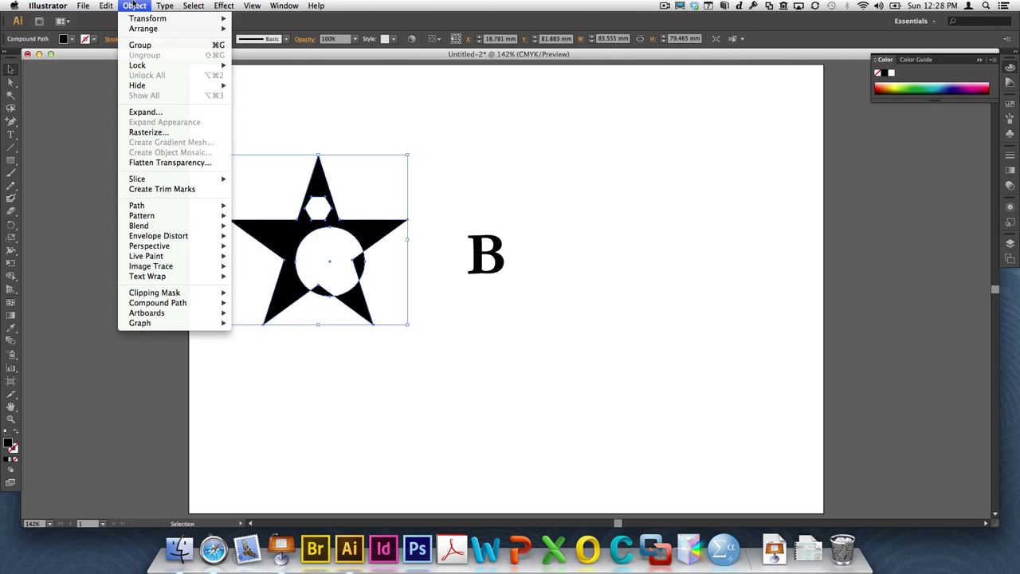
mouse_move(190, 303)
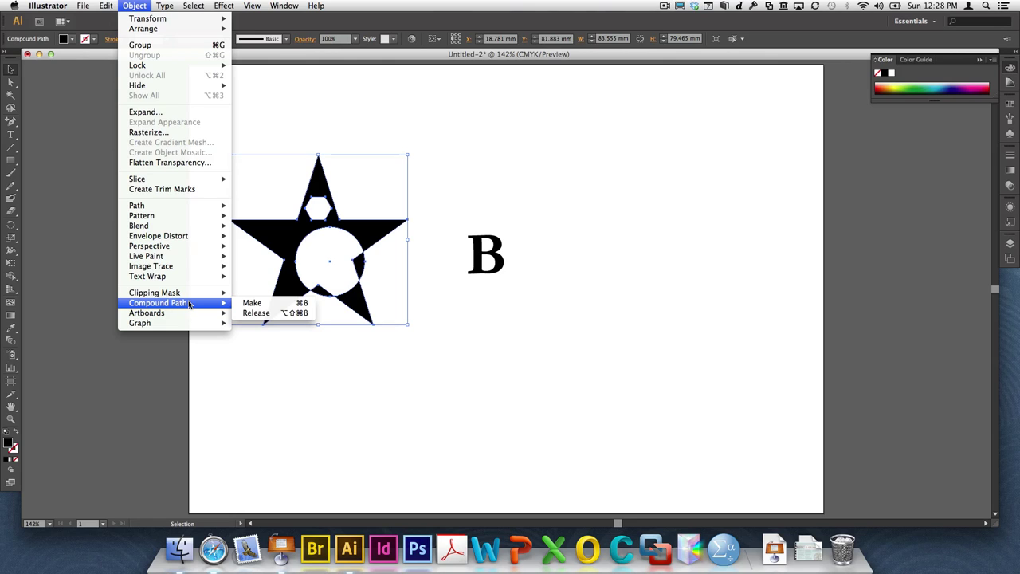
click(272, 313)
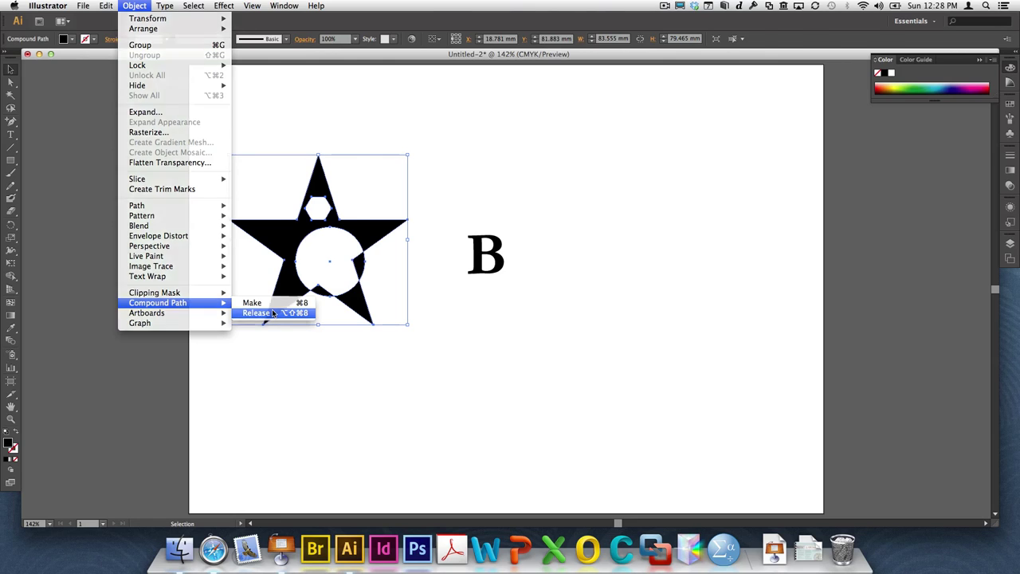
click(321, 387)
Move the hexagon up-right of the star and the circle below it, then zoom on the B.
click(333, 264)
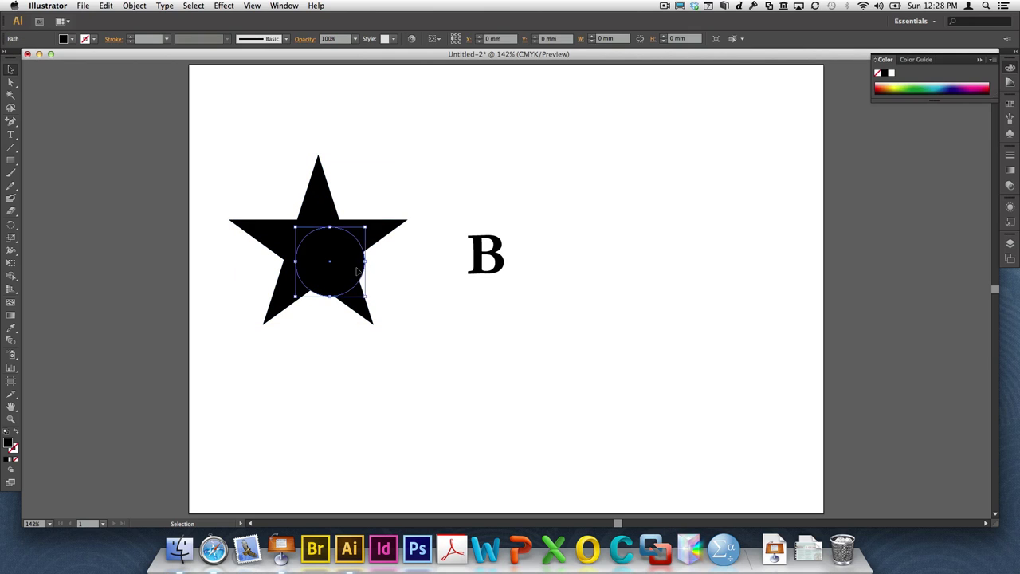
click(325, 217)
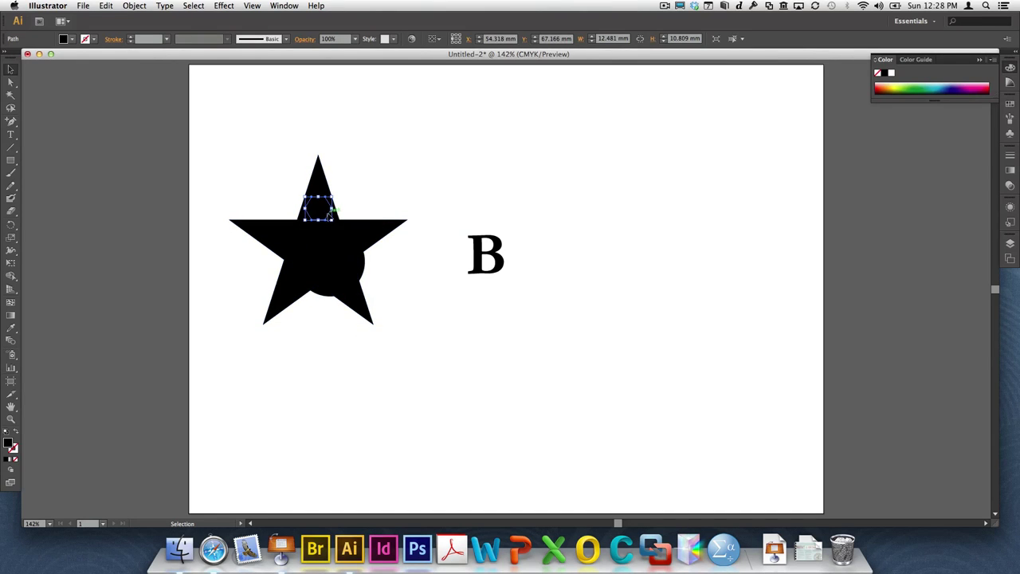
drag(332, 213, 412, 177)
drag(361, 268, 350, 367)
click(468, 379)
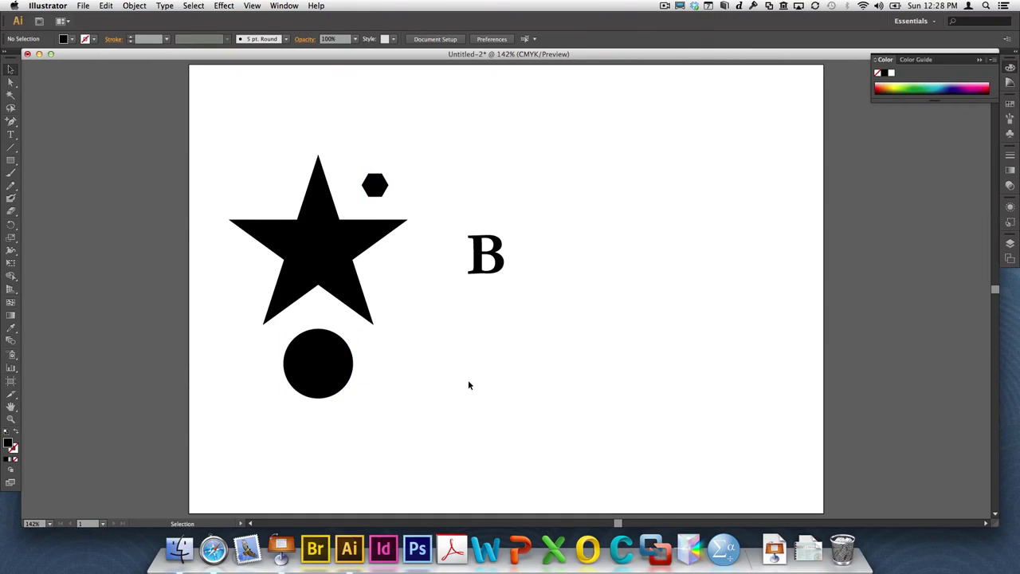
click(12, 421)
drag(462, 229, 520, 291)
Release the B's compound path and ungroup it into separate paths.
click(11, 69)
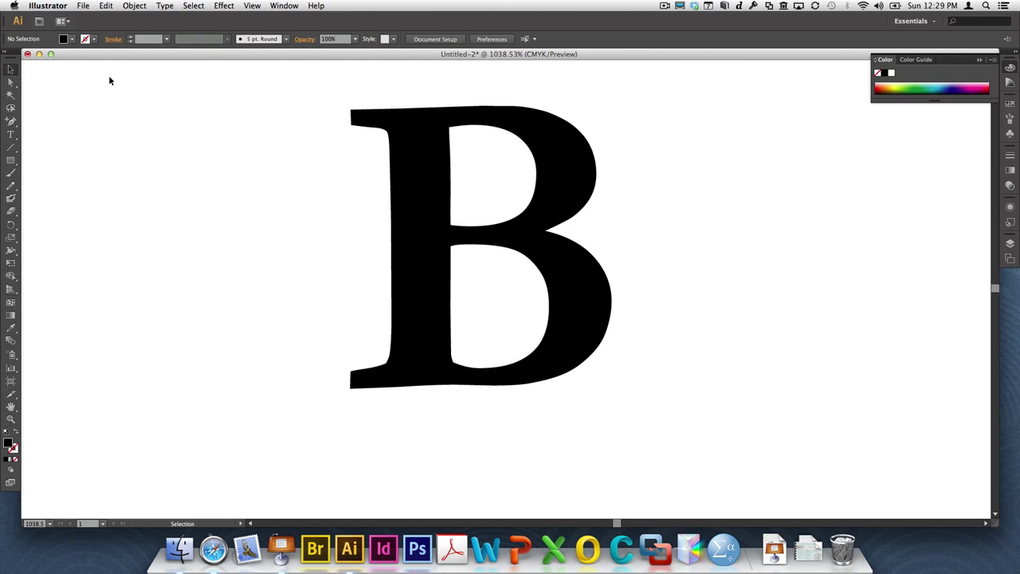
click(594, 169)
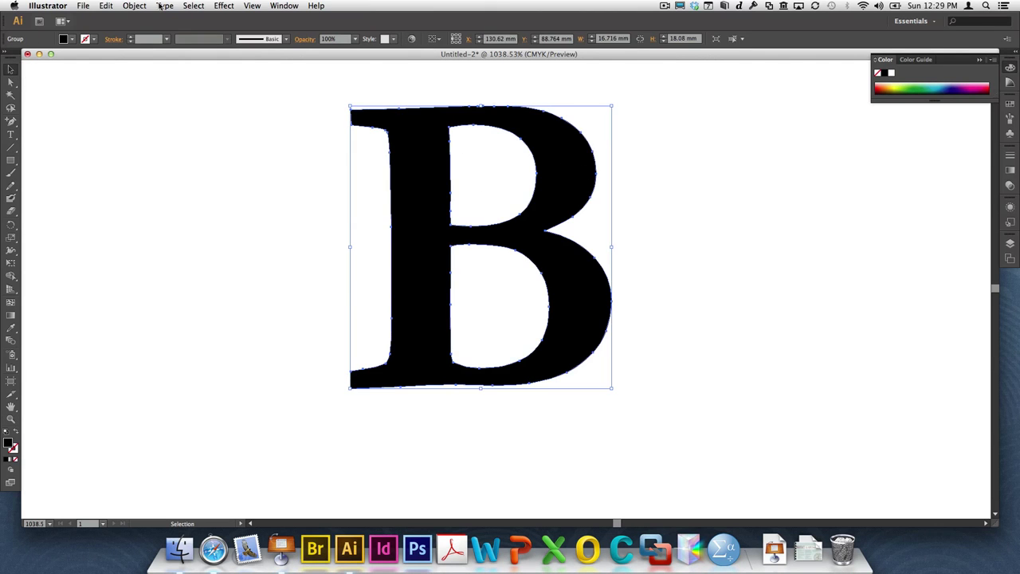
click(128, 5)
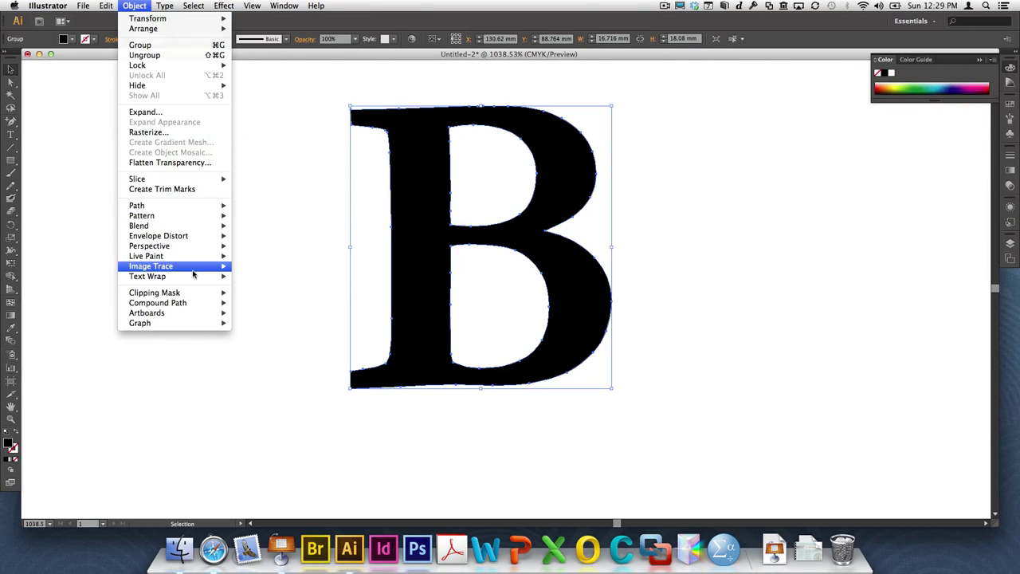
mouse_move(196, 304)
click(258, 313)
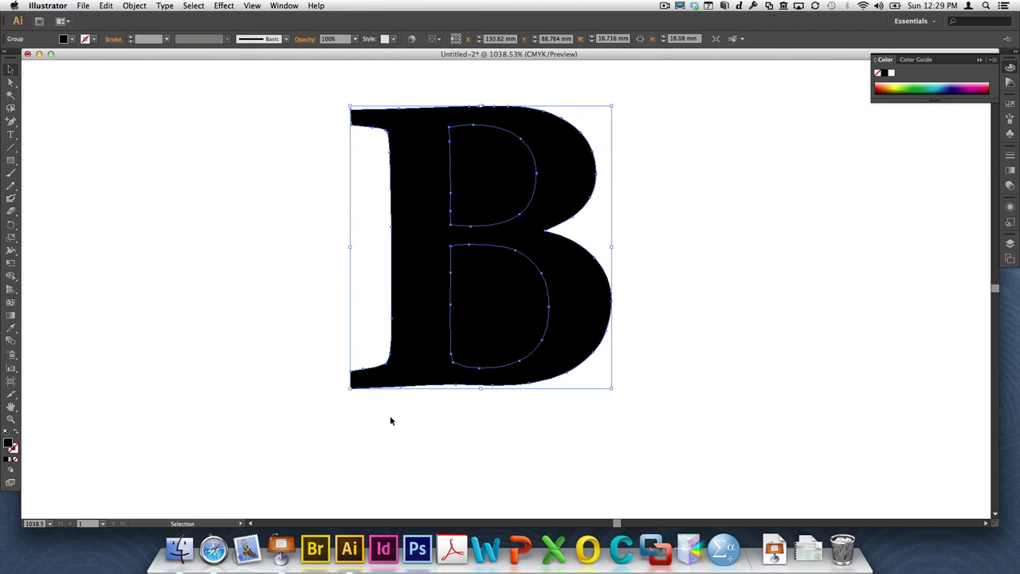
click(533, 402)
click(514, 342)
right_click(515, 343)
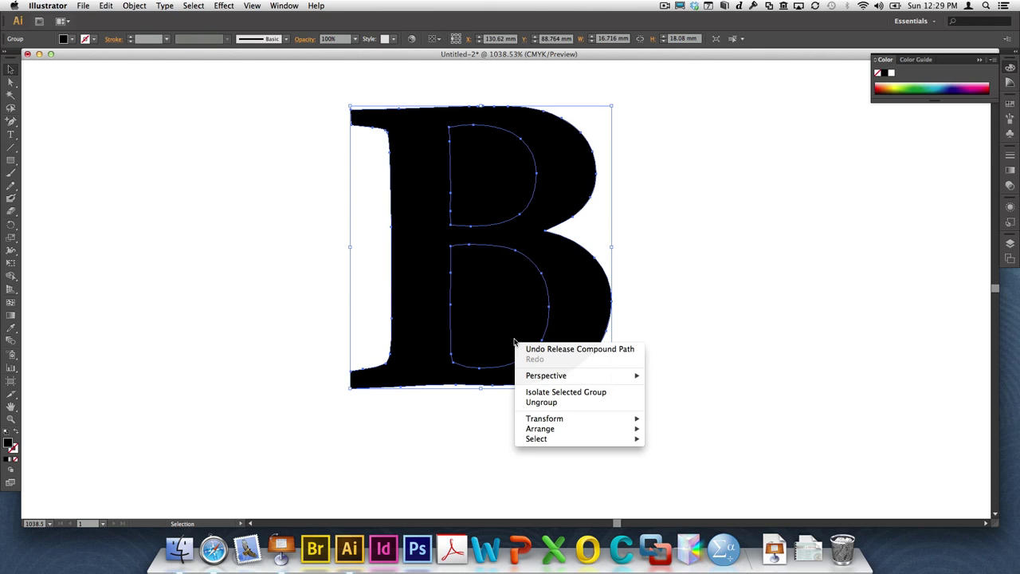
click(530, 404)
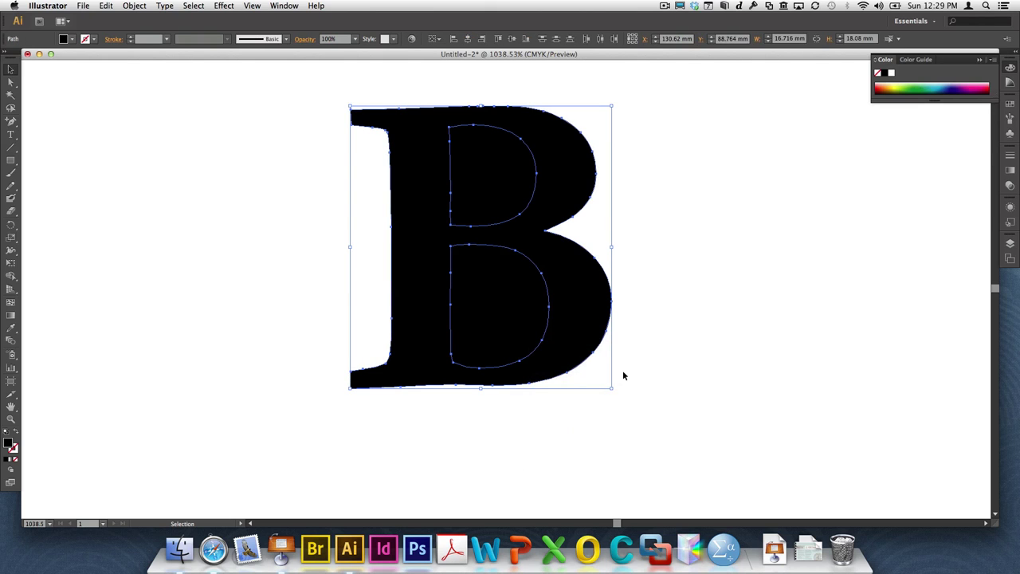
Drag the B's lower and upper counters out to the right, then fit the artboard.
click(623, 376)
drag(521, 323, 729, 328)
drag(511, 205, 720, 190)
click(838, 216)
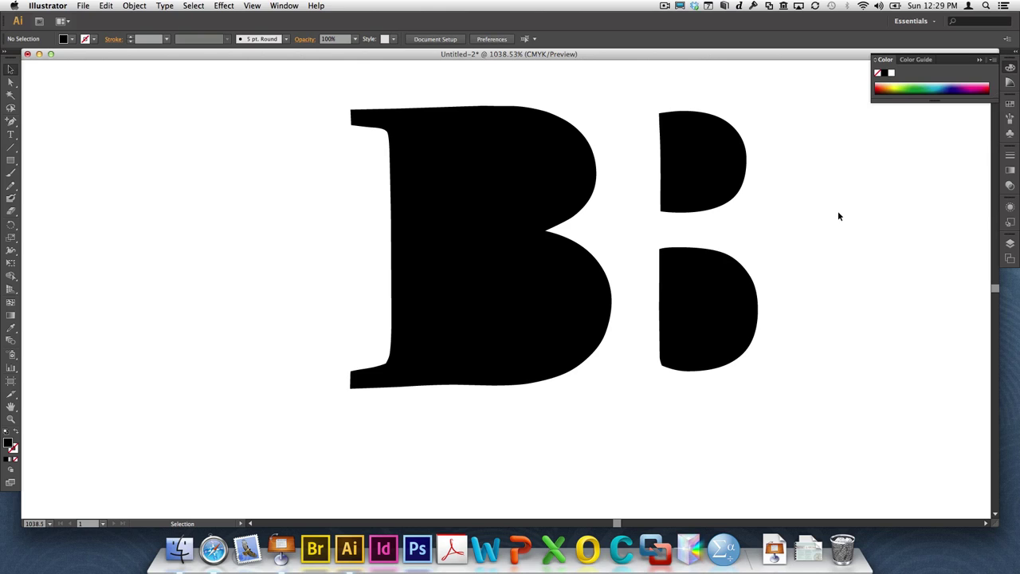
key(super+0)
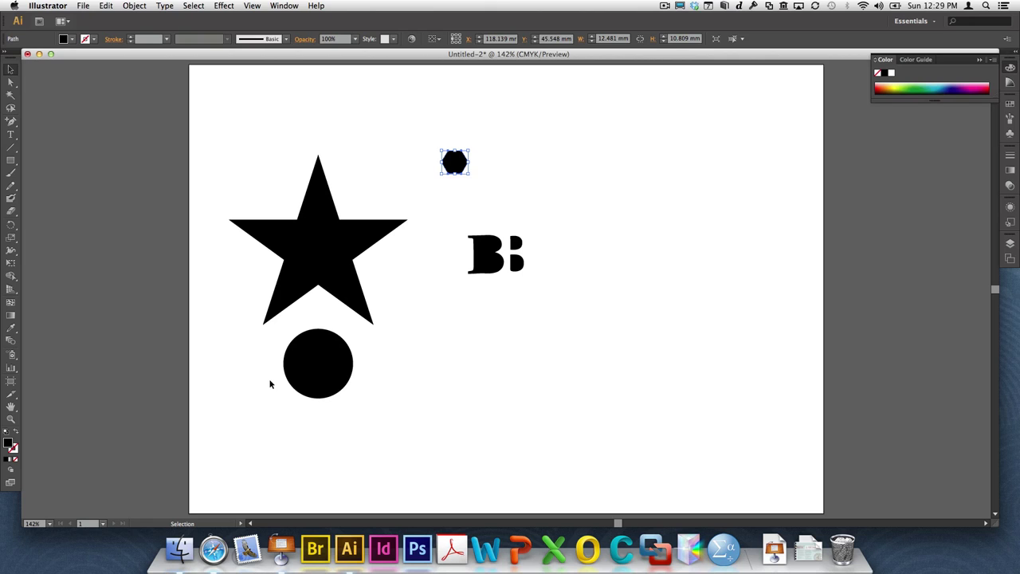
Enlarge the circle to about 46 mm, fill it yellow-green, and move it over the star.
click(345, 365)
right_click(356, 395)
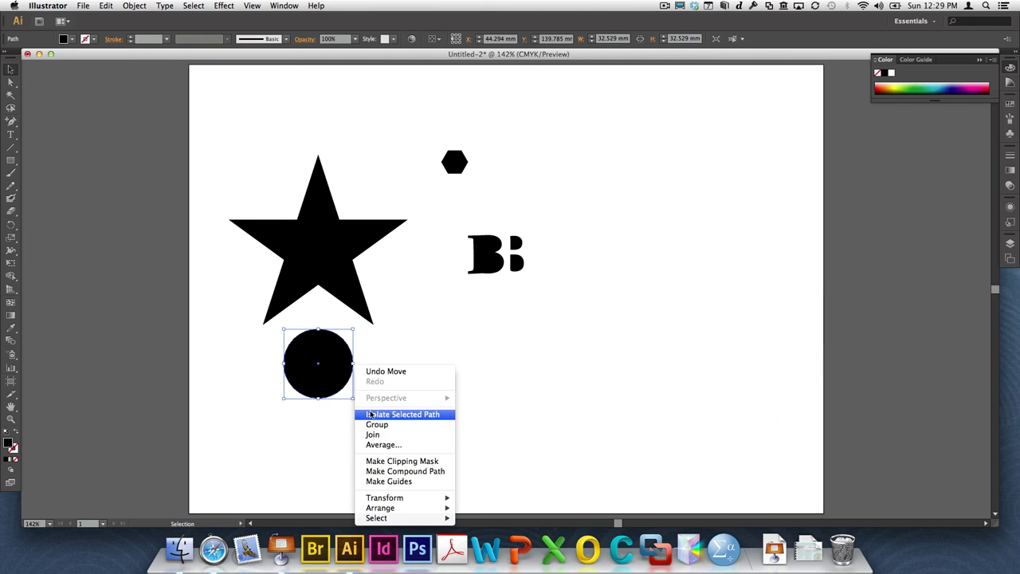
click(324, 400)
drag(354, 398, 383, 427)
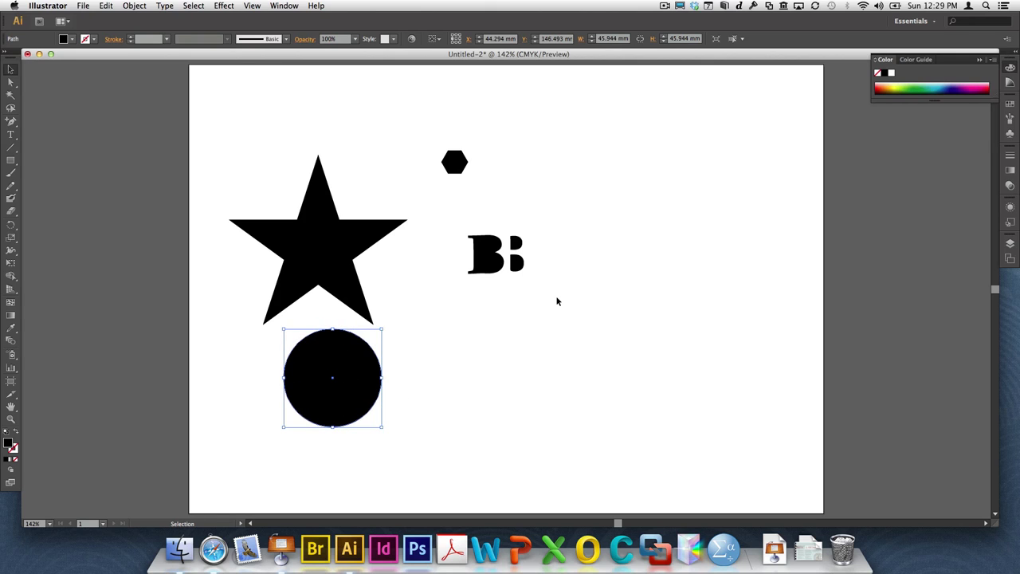
click(893, 85)
click(474, 516)
drag(346, 396, 359, 252)
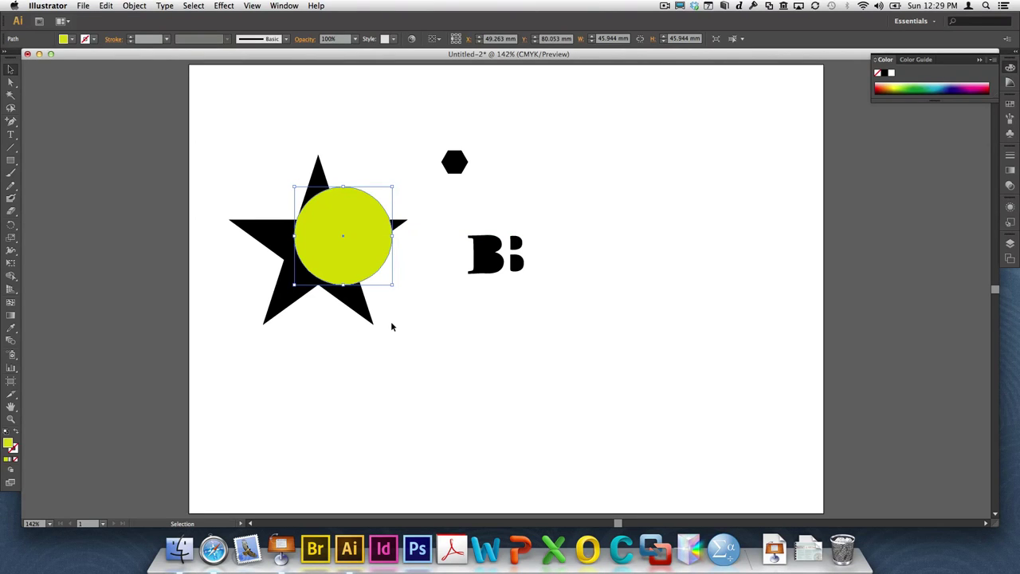
Clip the star with the circle as a clipping mask, then release the mask.
shift+click(358, 305)
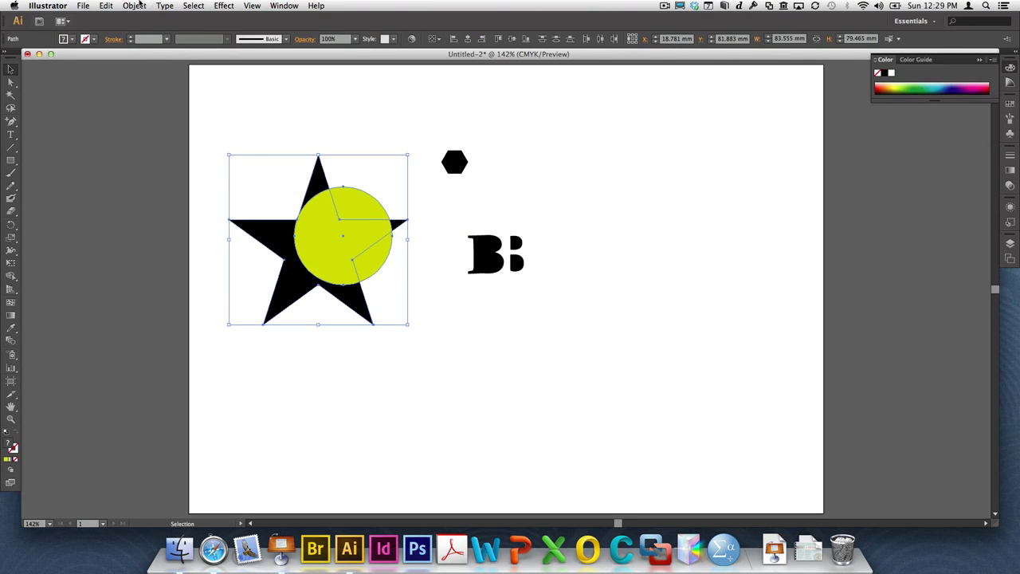
click(135, 6)
mouse_move(200, 294)
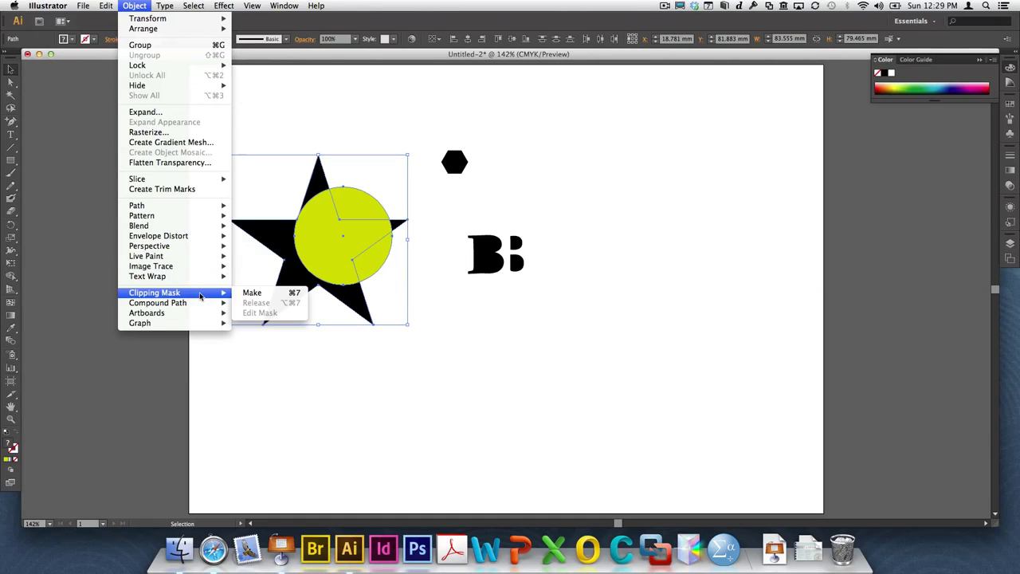
click(279, 294)
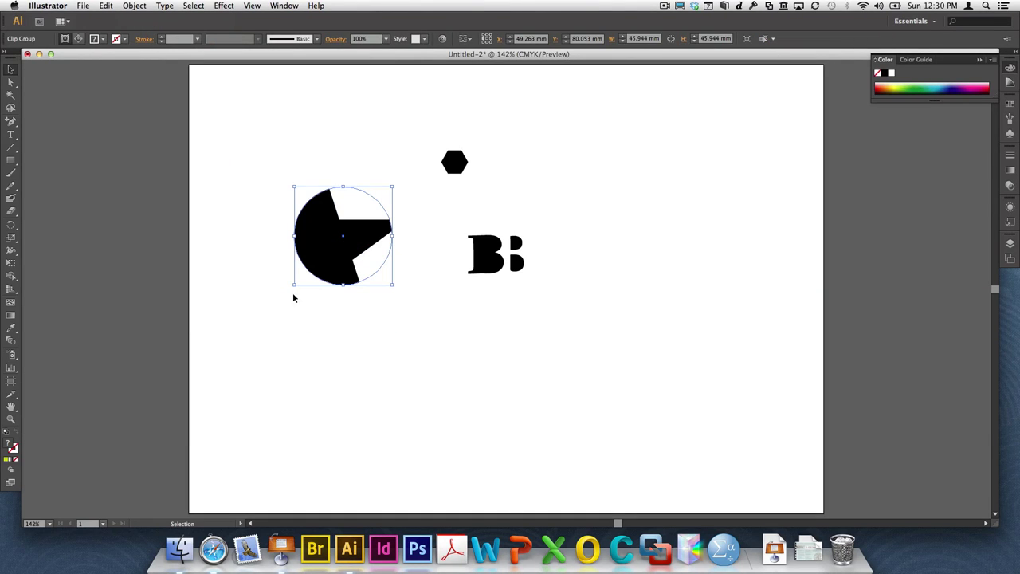
click(378, 357)
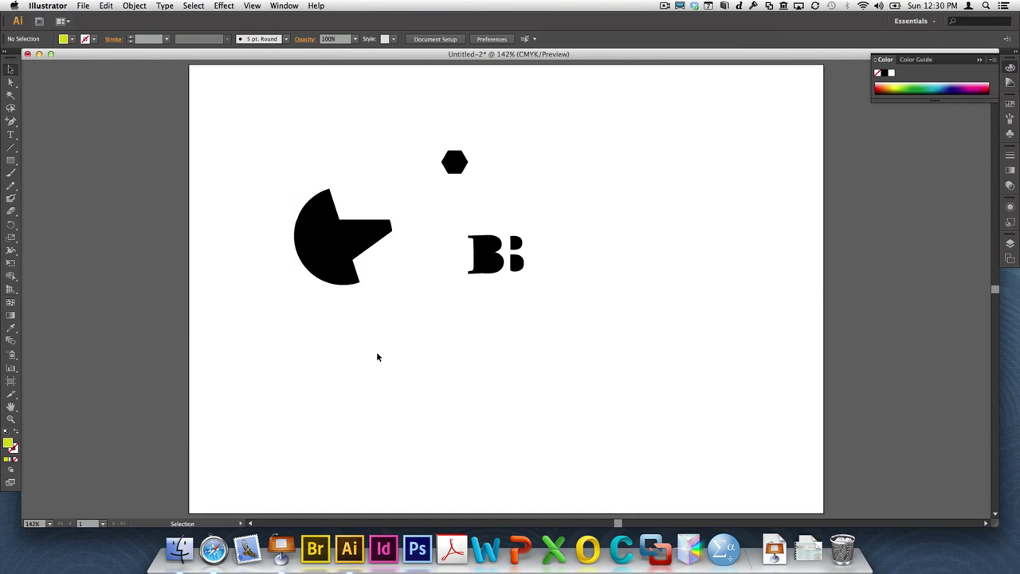
click(348, 276)
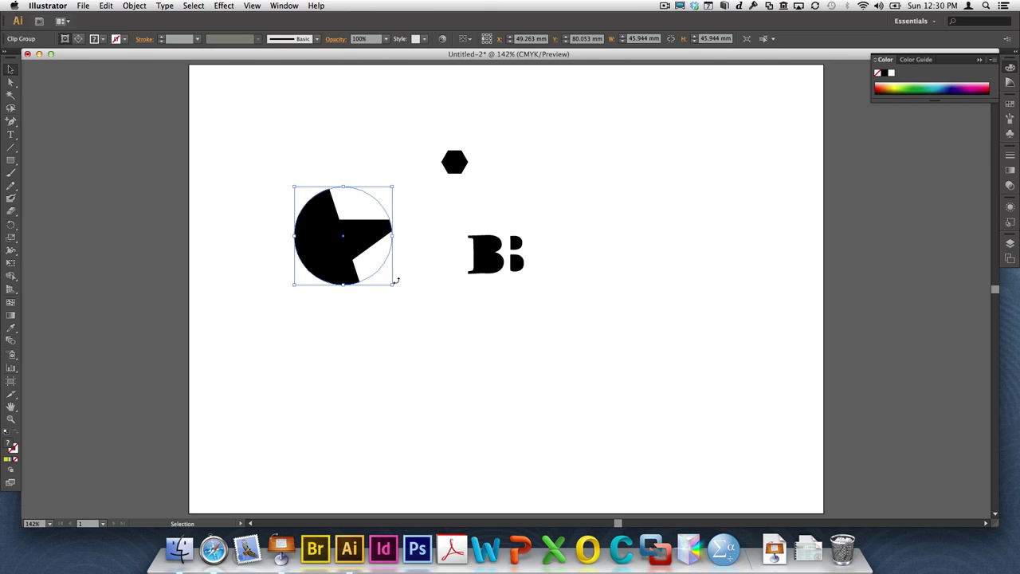
click(135, 5)
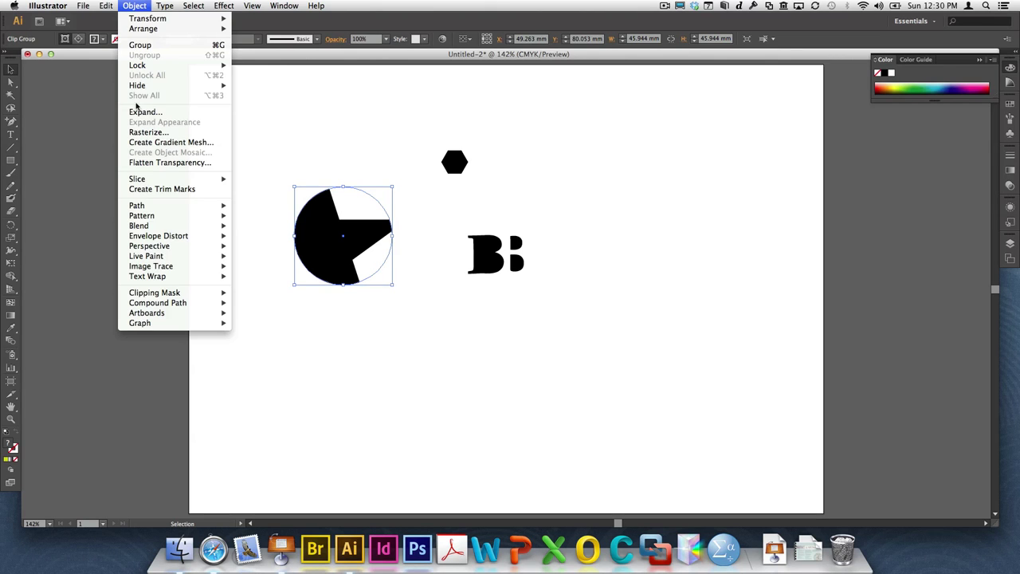
mouse_move(159, 296)
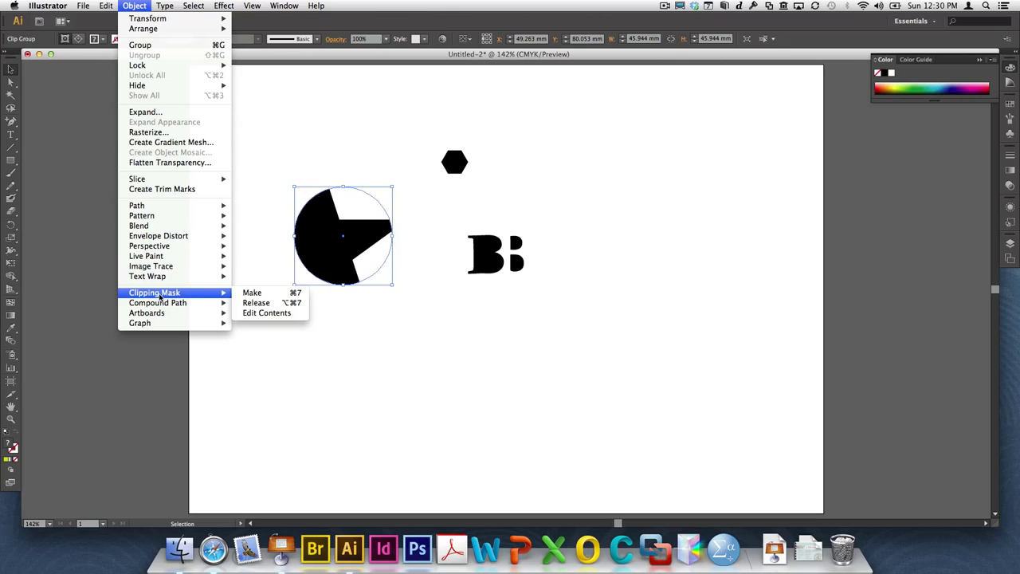
click(252, 303)
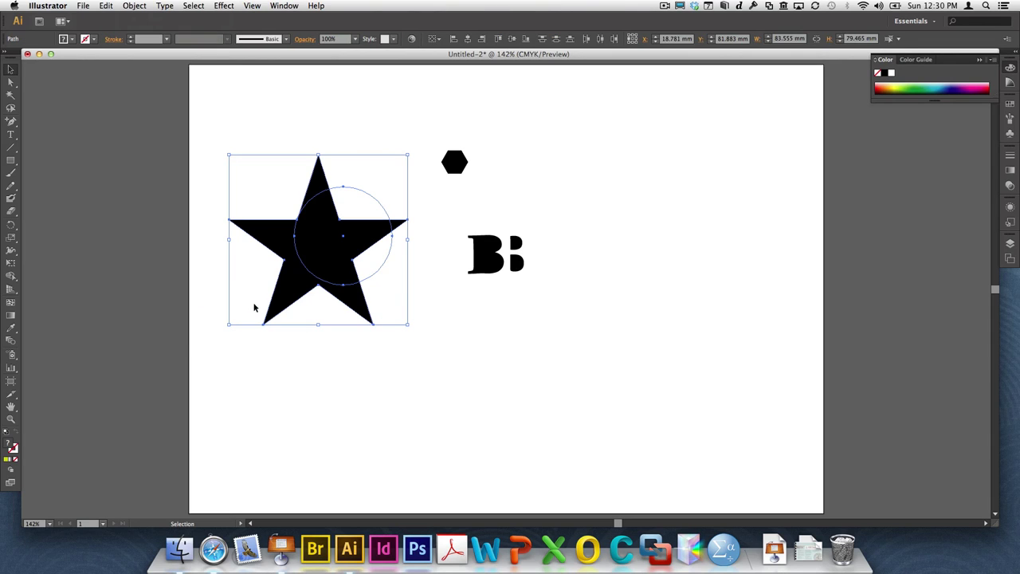
click(419, 459)
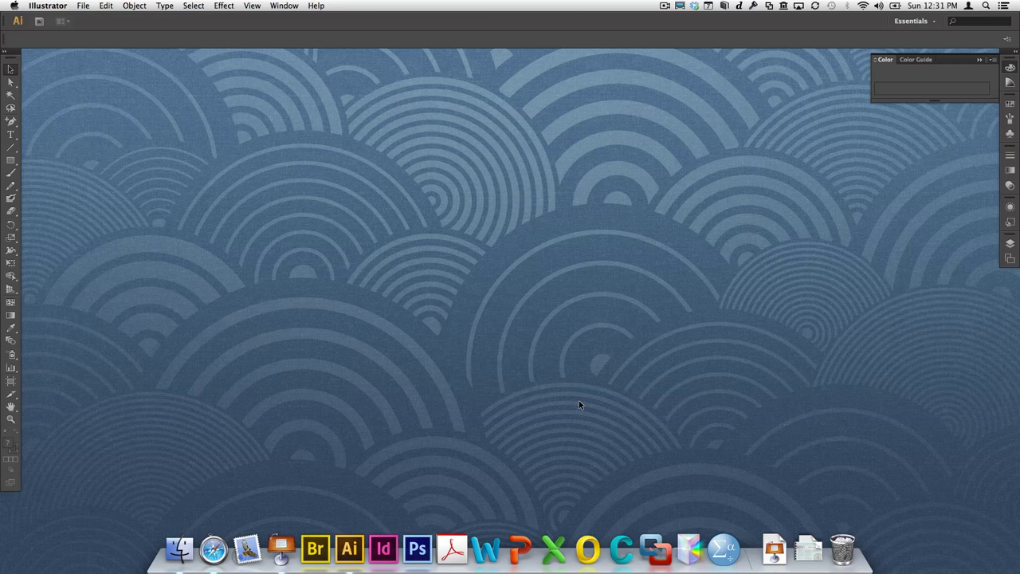
Open Activity plot.sav in SPSS from the Graphs folder of Case-import data into illustrator.
click(180, 548)
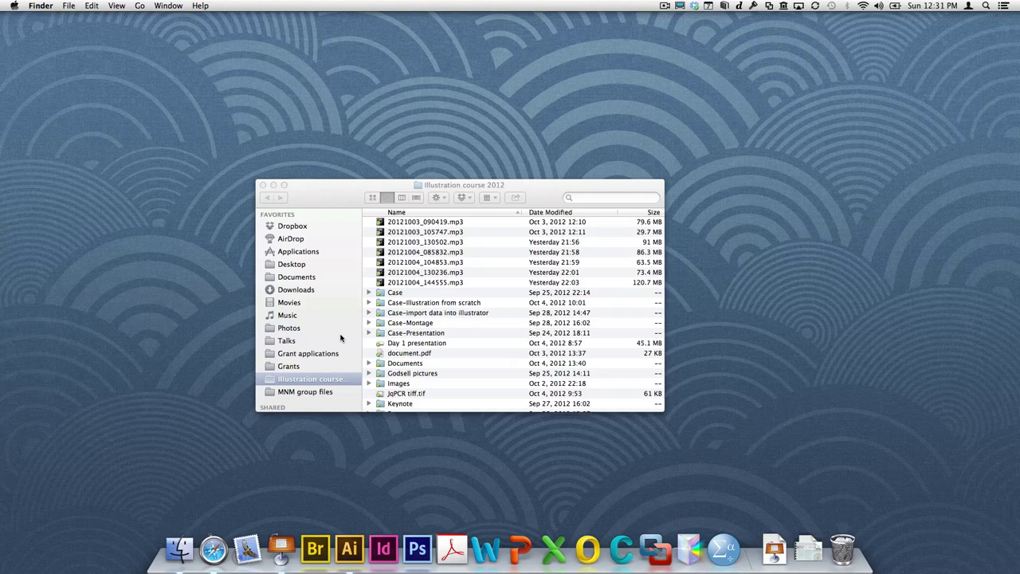
double_click(460, 313)
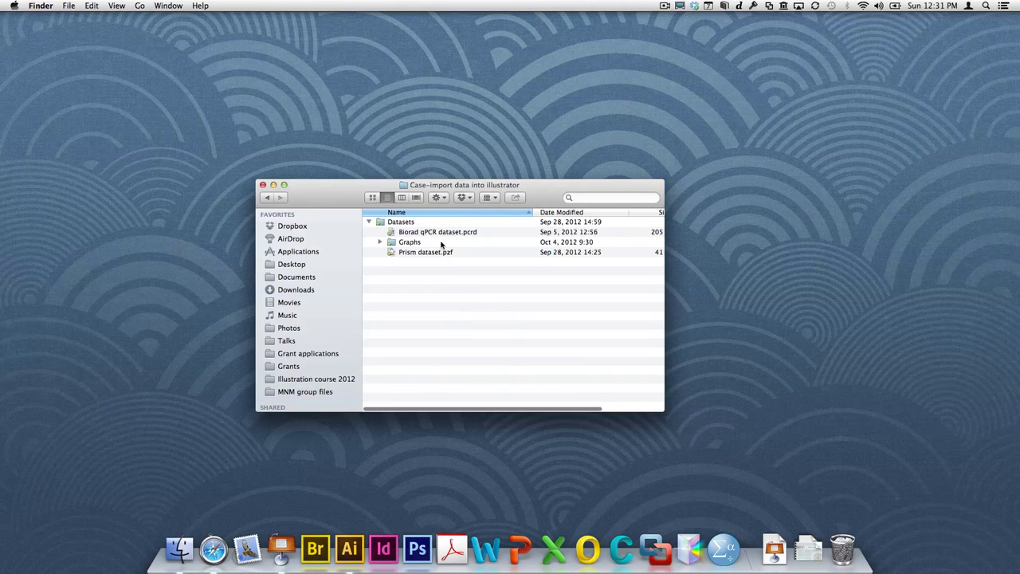
double_click(409, 242)
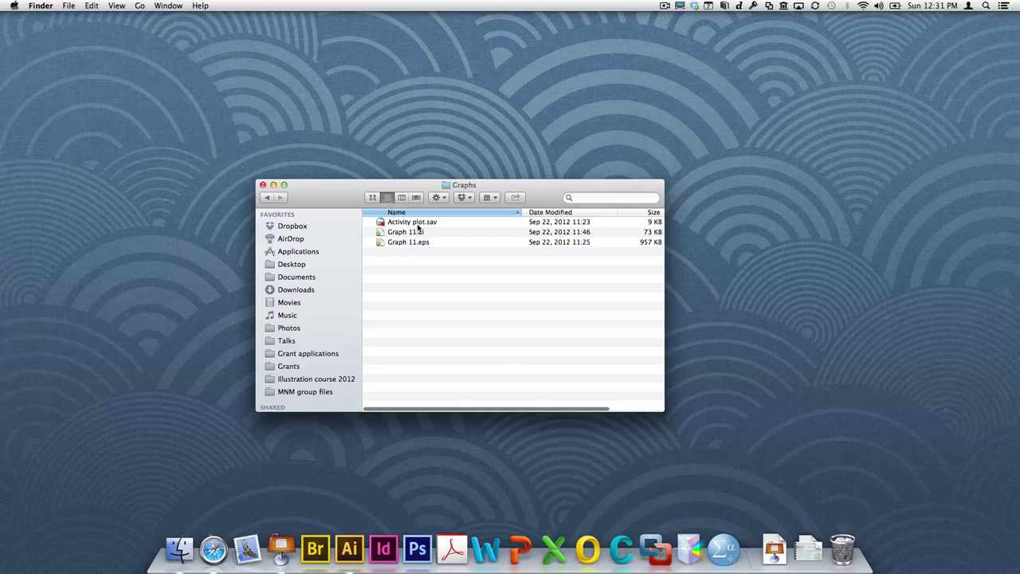
double_click(412, 223)
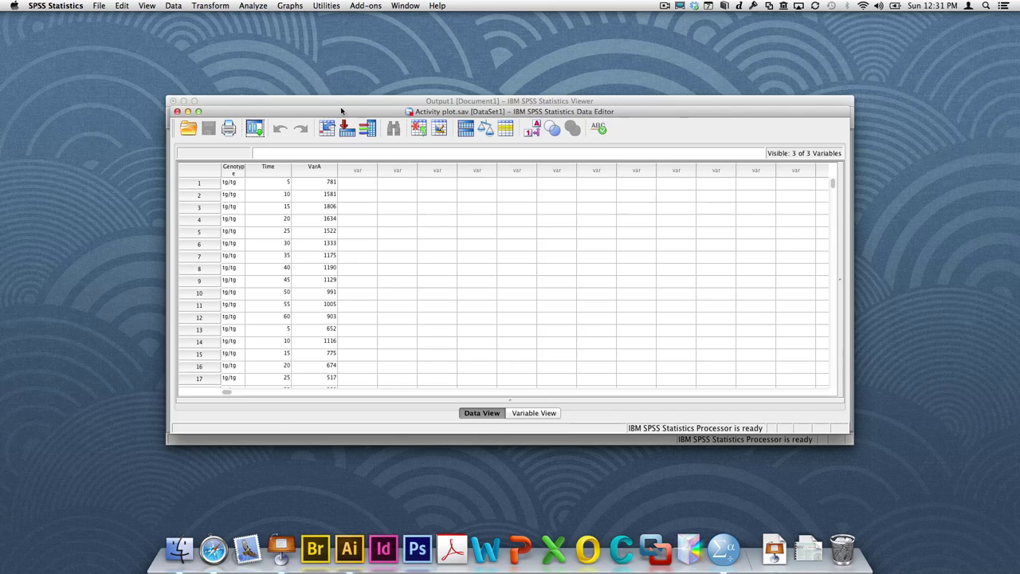
Build a grouped scatter chart with Time on the x-axis, Variable A on the y-axis, coloured by Genotype.
click(296, 5)
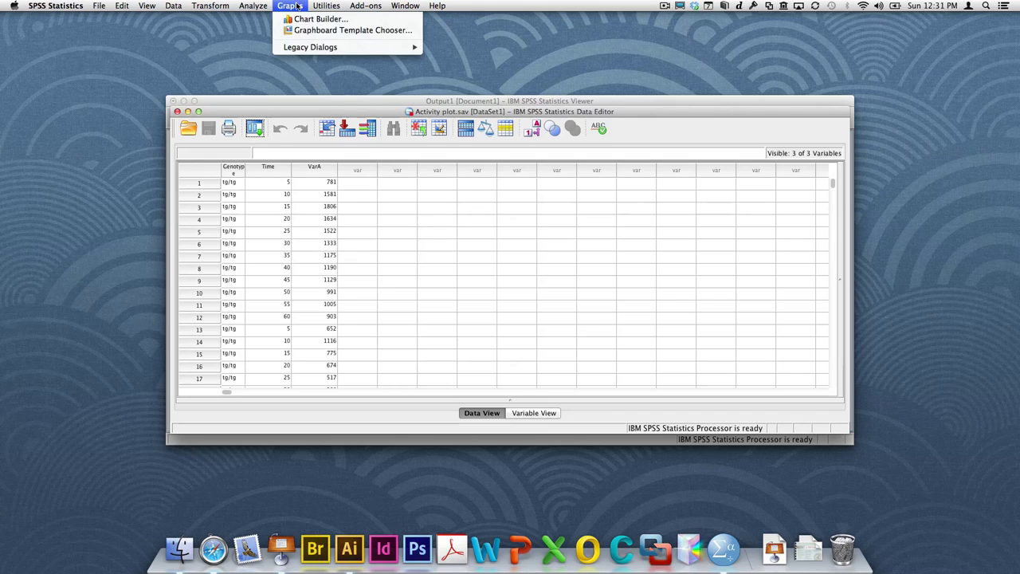
click(300, 20)
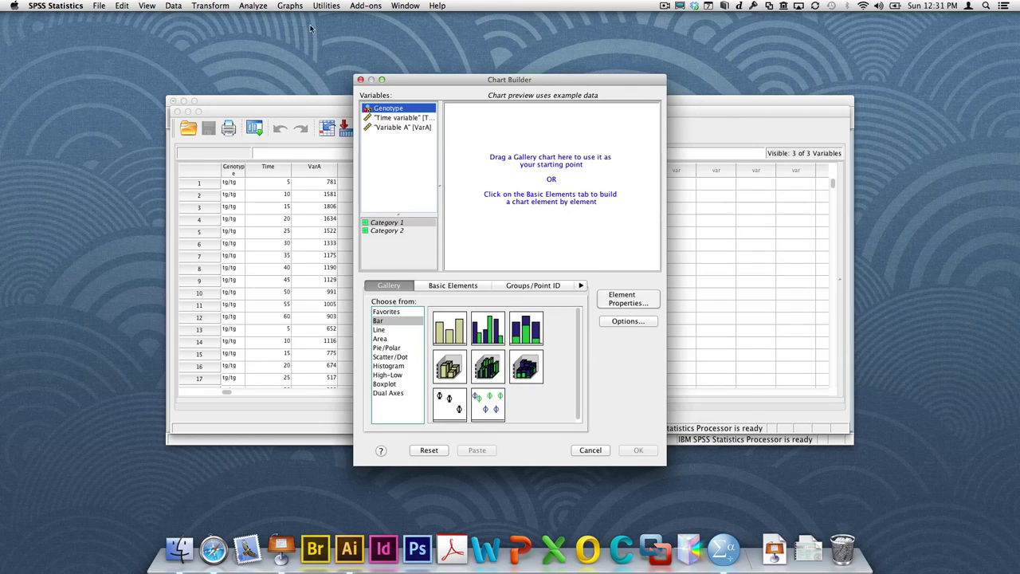
click(398, 357)
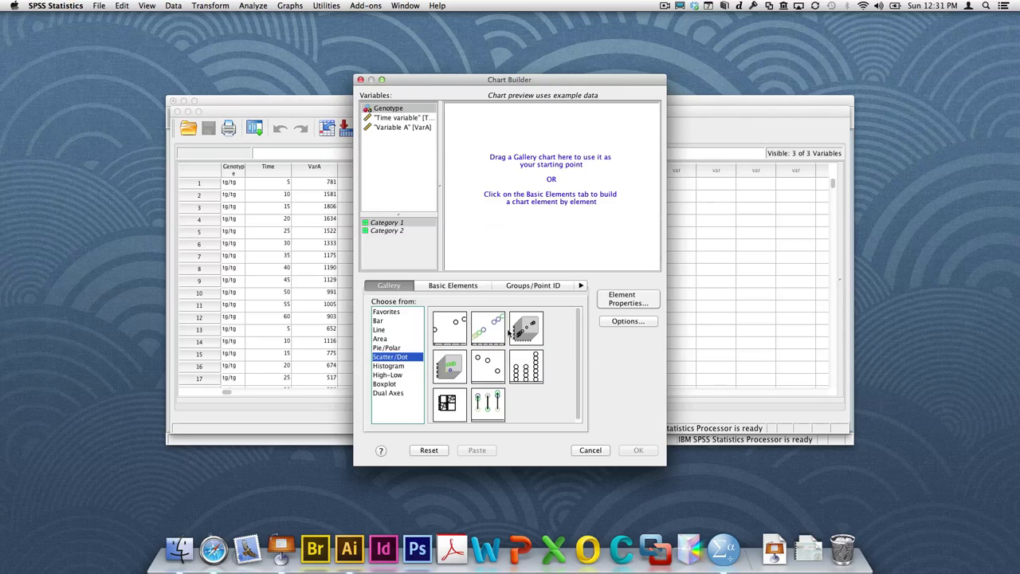
drag(528, 193, 531, 190)
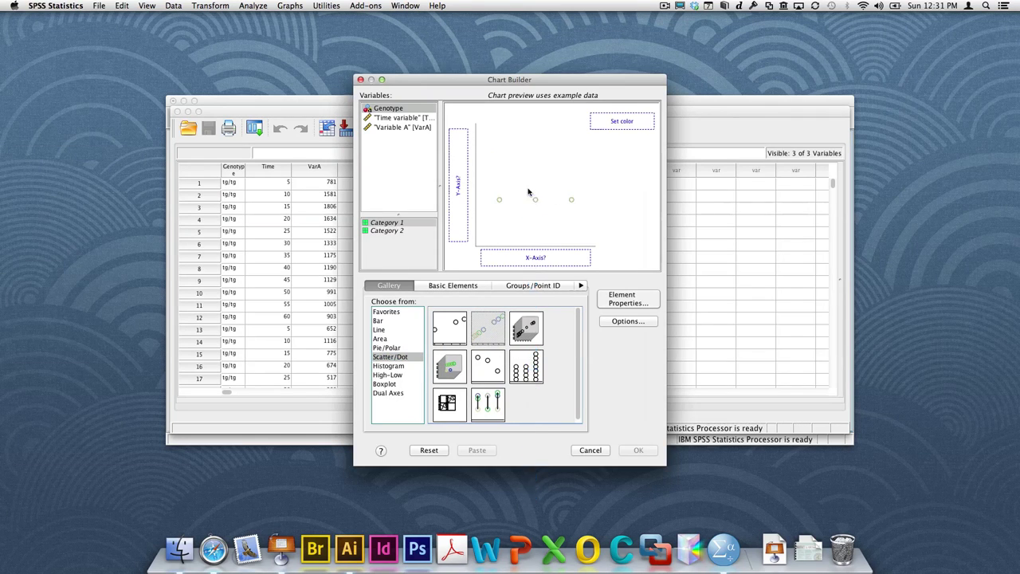
drag(405, 118, 535, 257)
drag(405, 128, 458, 179)
drag(391, 108, 637, 123)
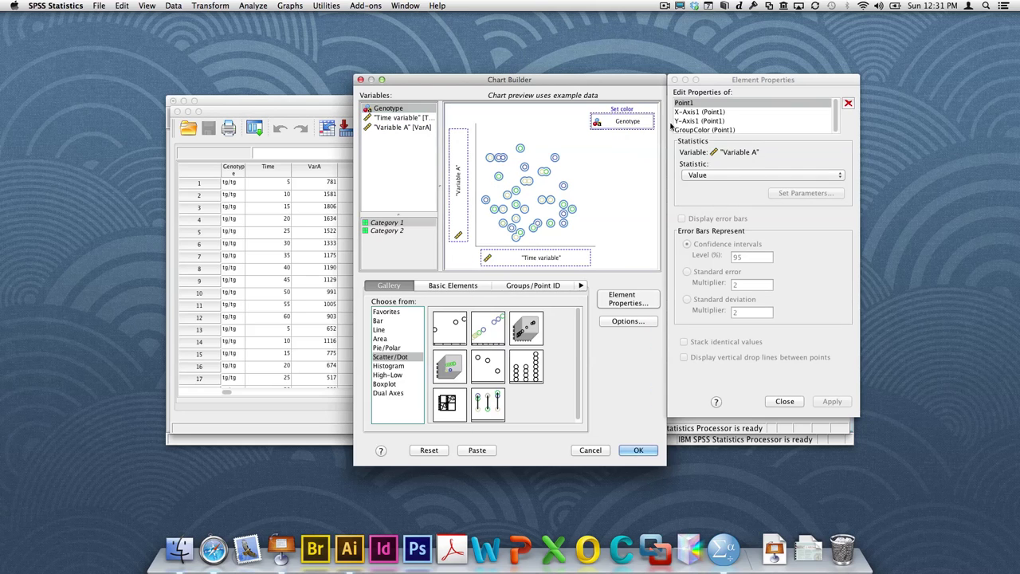
Plot the mean of Variable A with ±1 standard error bars and create the chart.
click(764, 175)
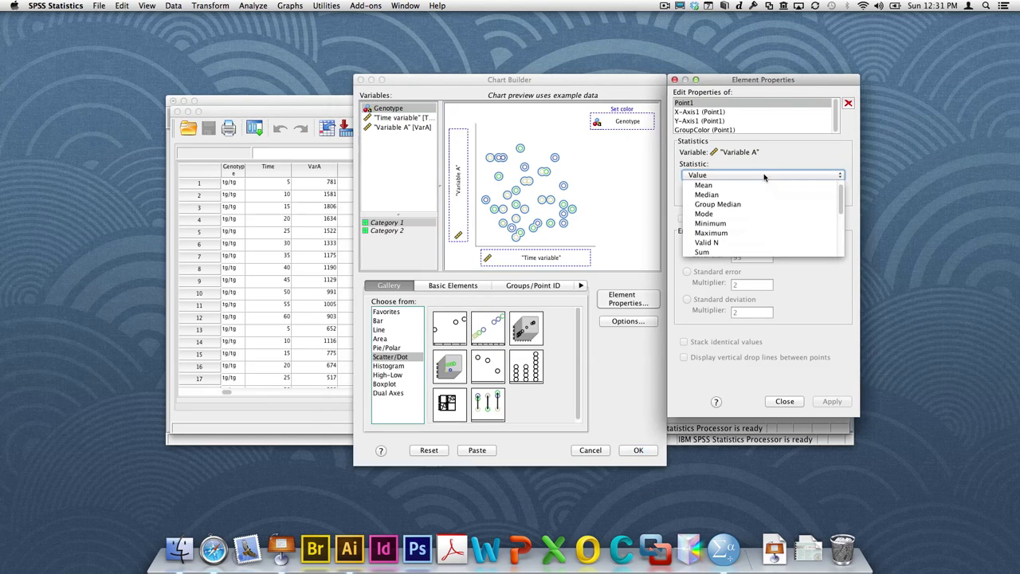
click(762, 191)
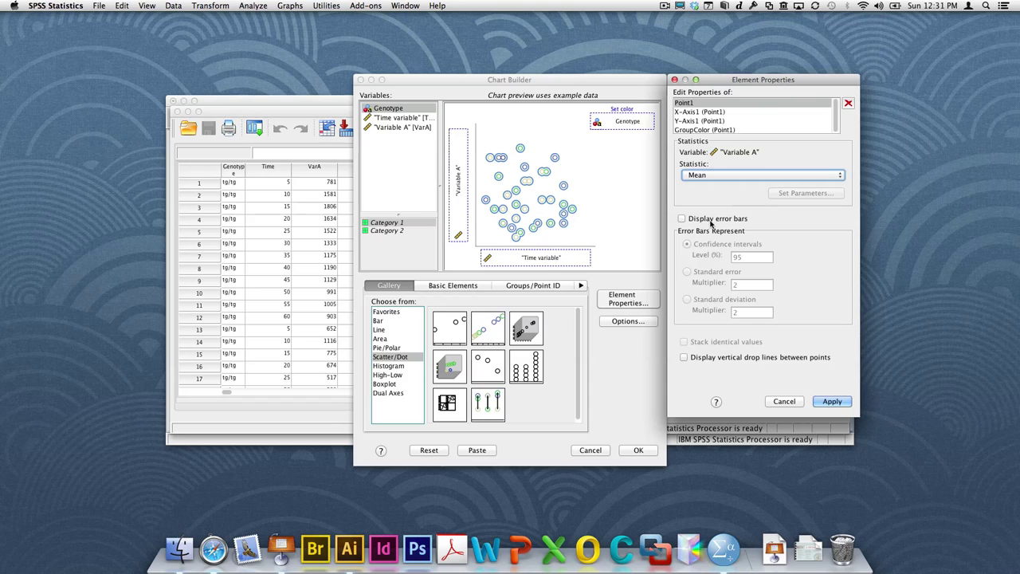
click(712, 219)
click(709, 272)
double_click(745, 286)
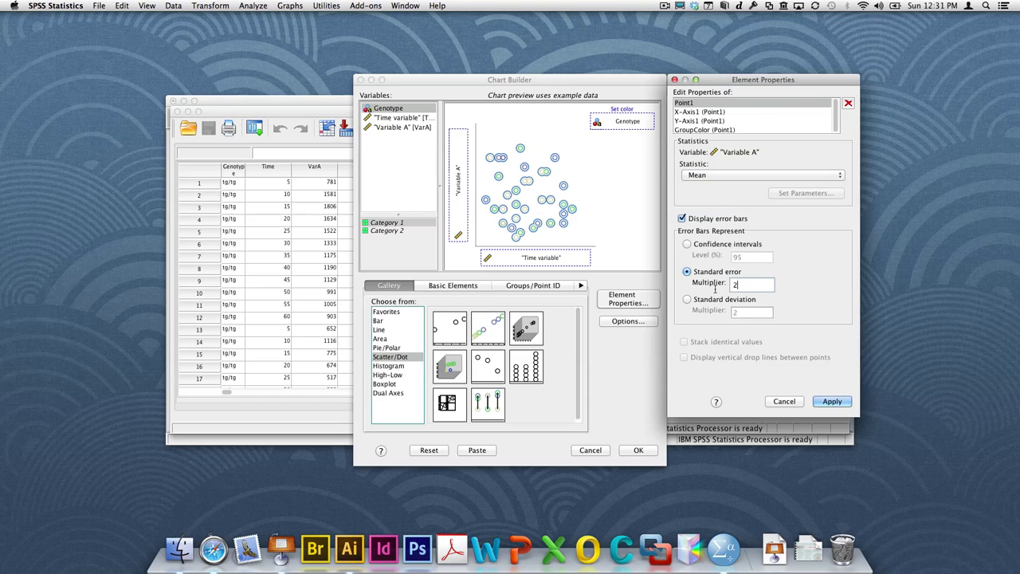
text(1)
click(835, 401)
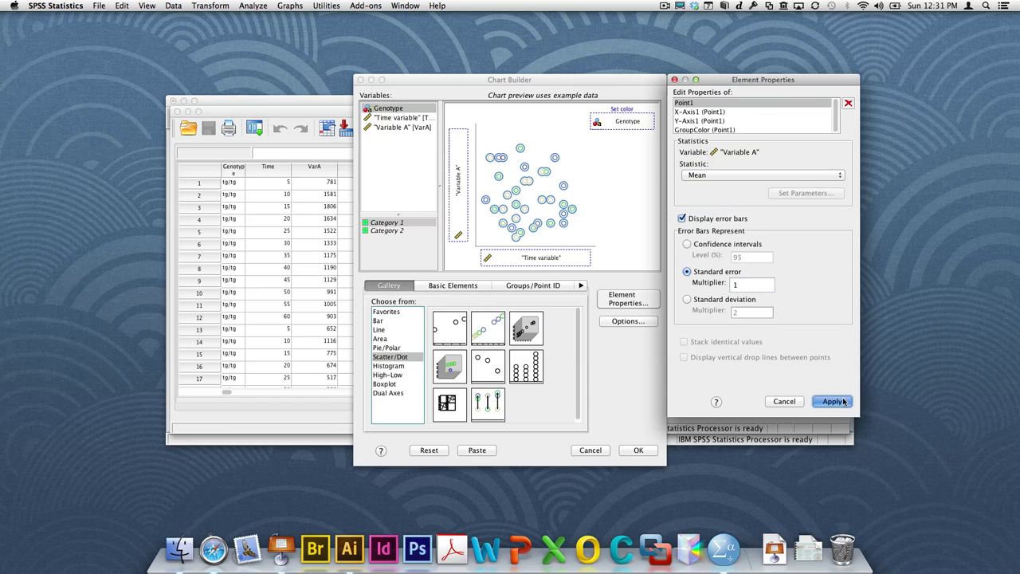
click(645, 450)
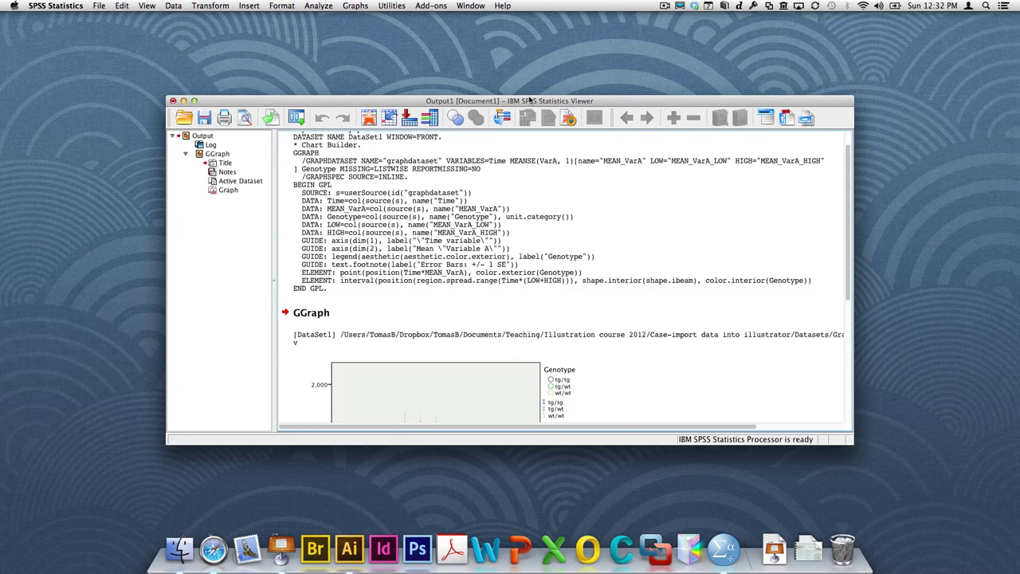
Move and enlarge the output viewer so the whole chart shows, then select it.
drag(529, 99, 495, 16)
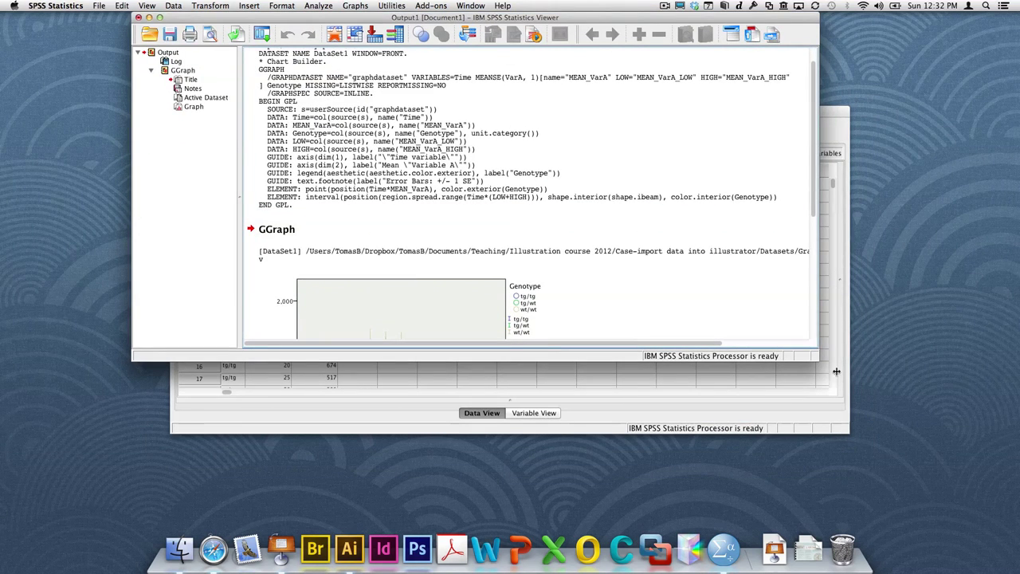
drag(818, 360, 914, 490)
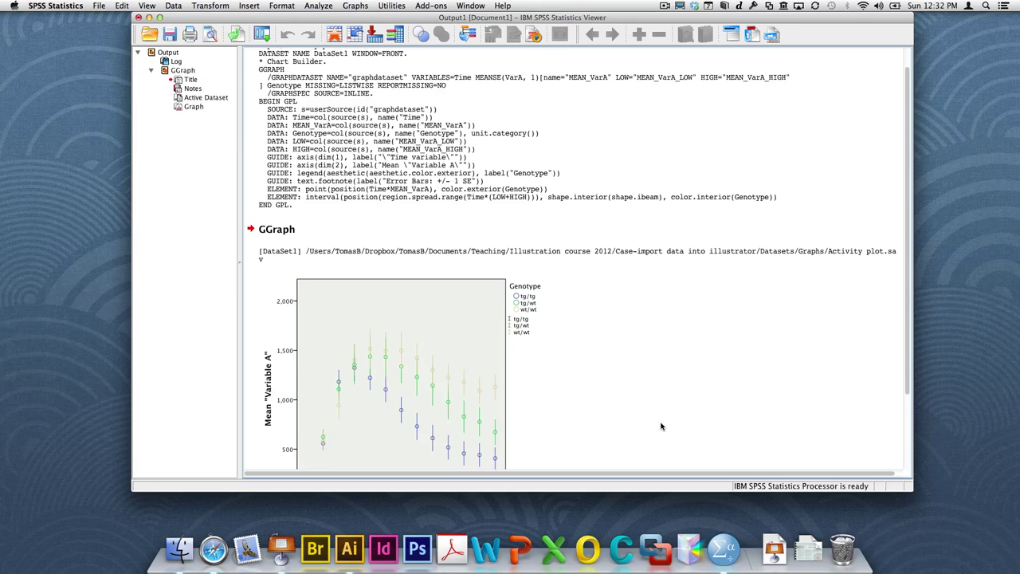
scroll(660, 427, down, 3)
click(482, 254)
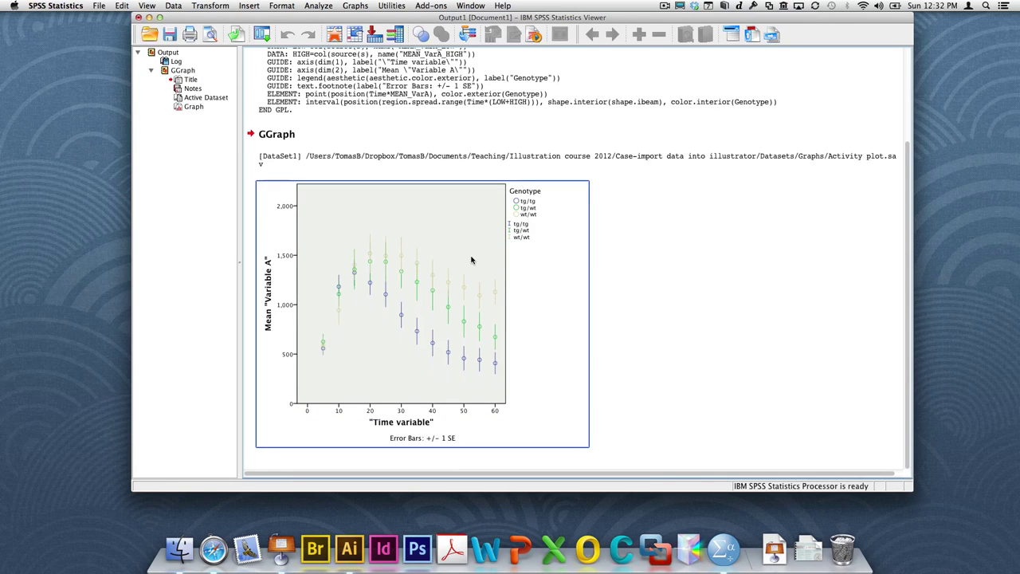
Add straight interpolation lines joining each genotype's mean points in the Chart Editor, then reselect the chart.
double_click(471, 260)
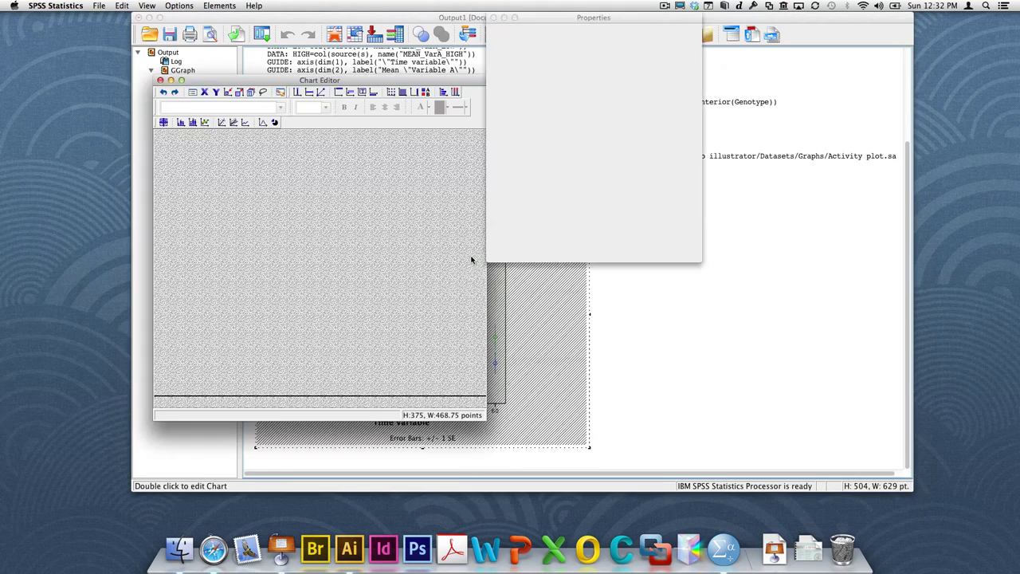
click(245, 123)
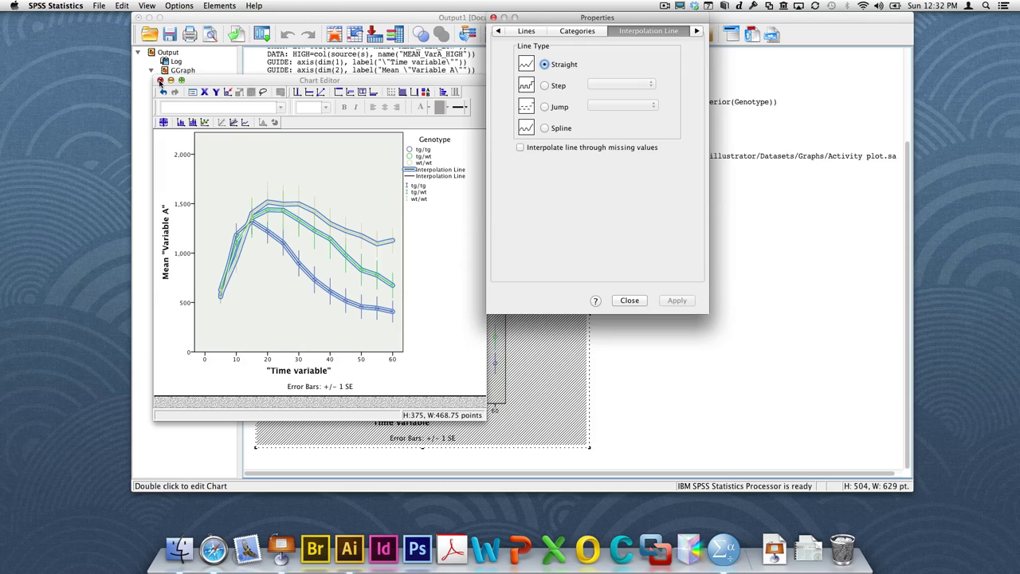
click(160, 81)
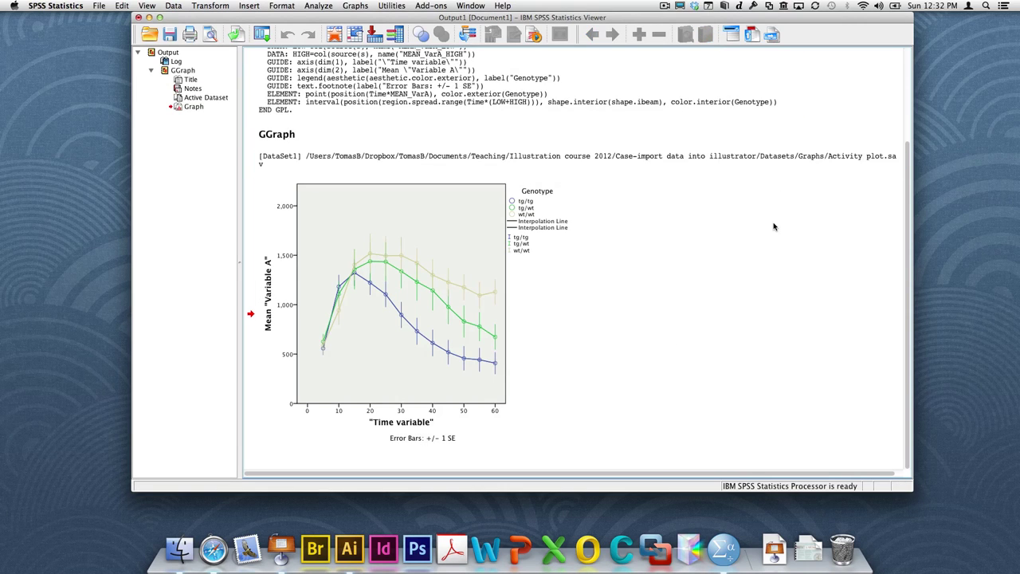
click(572, 249)
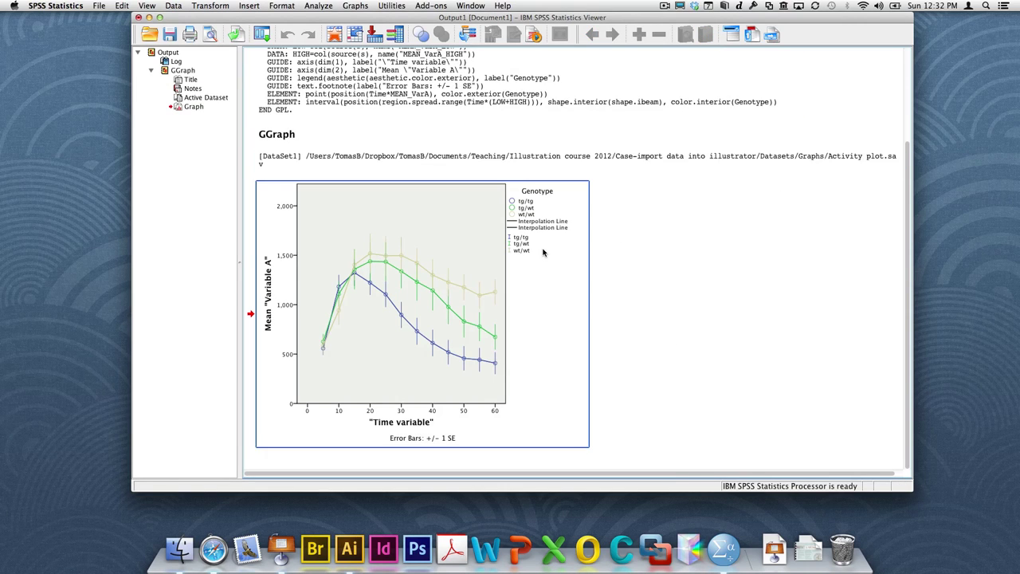
Open the chart's Export Output settings and choose PDF as the document type.
right_click(543, 253)
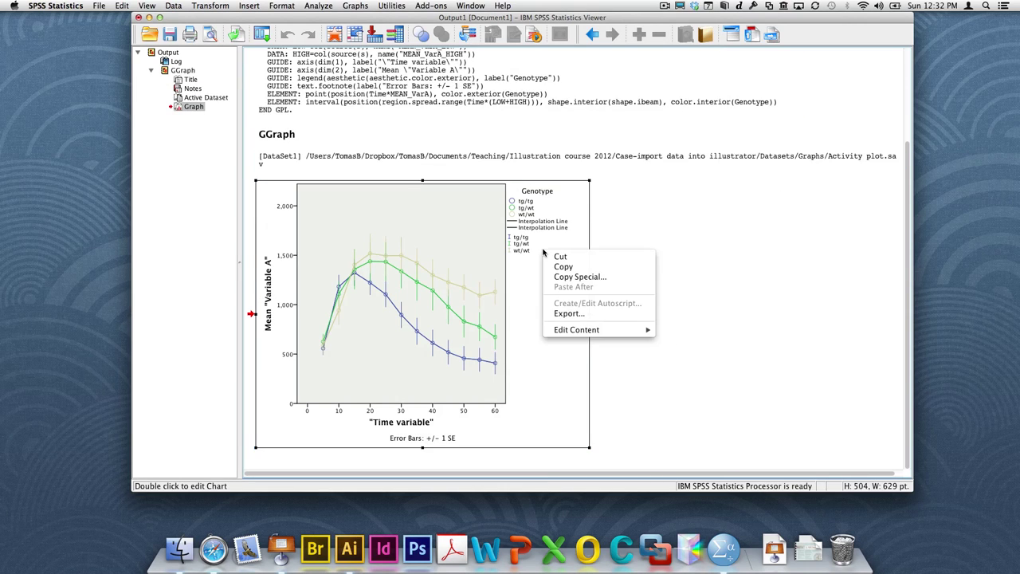
click(571, 314)
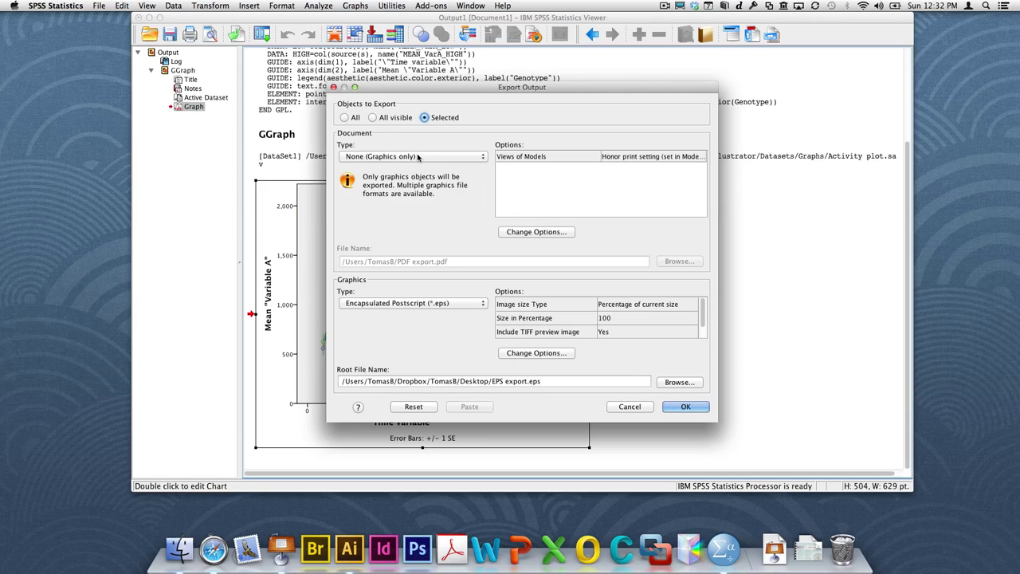
click(423, 157)
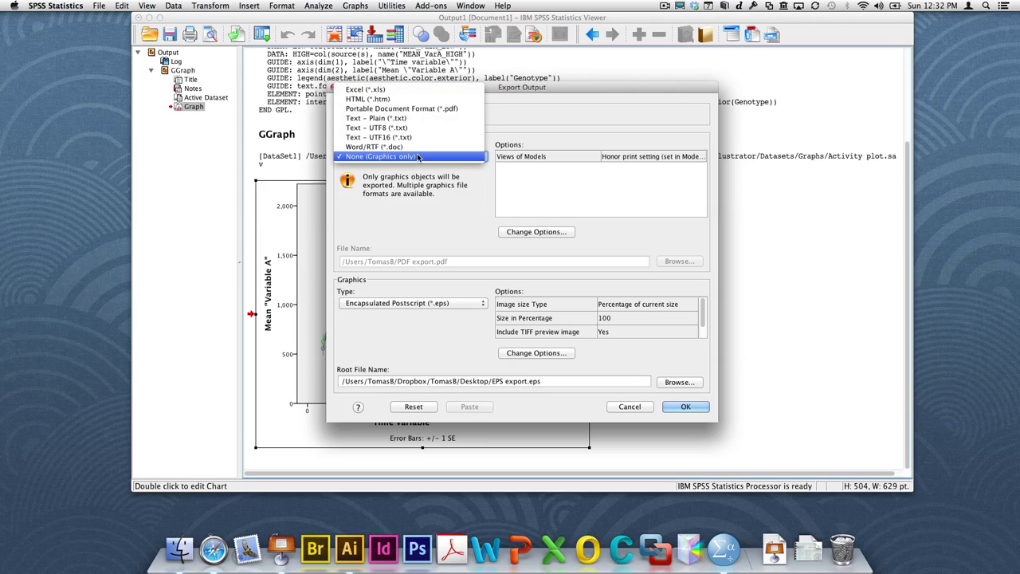
click(431, 109)
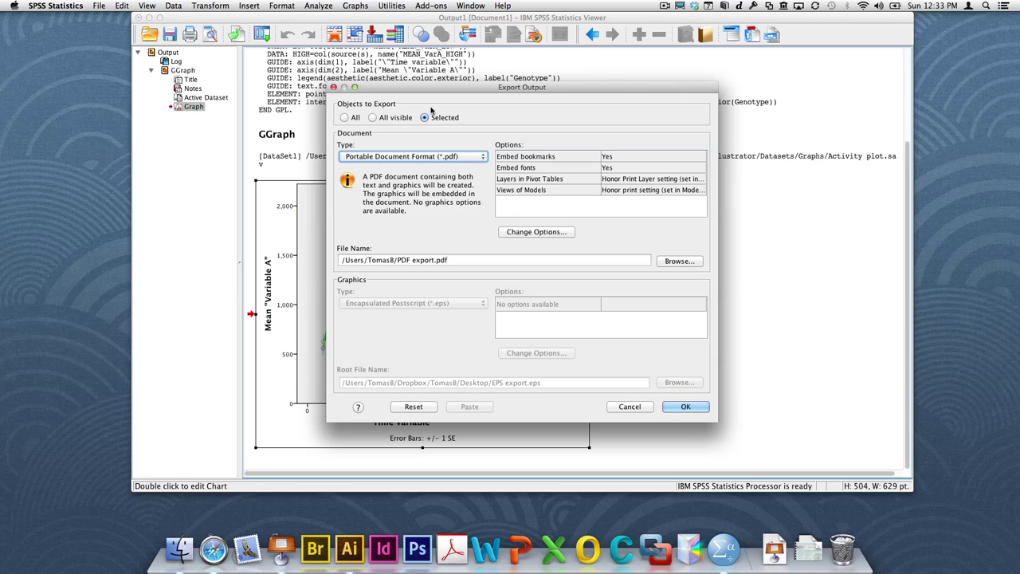
Try a graphics-only EPS export, then switch the document type back to PDF.
click(444, 152)
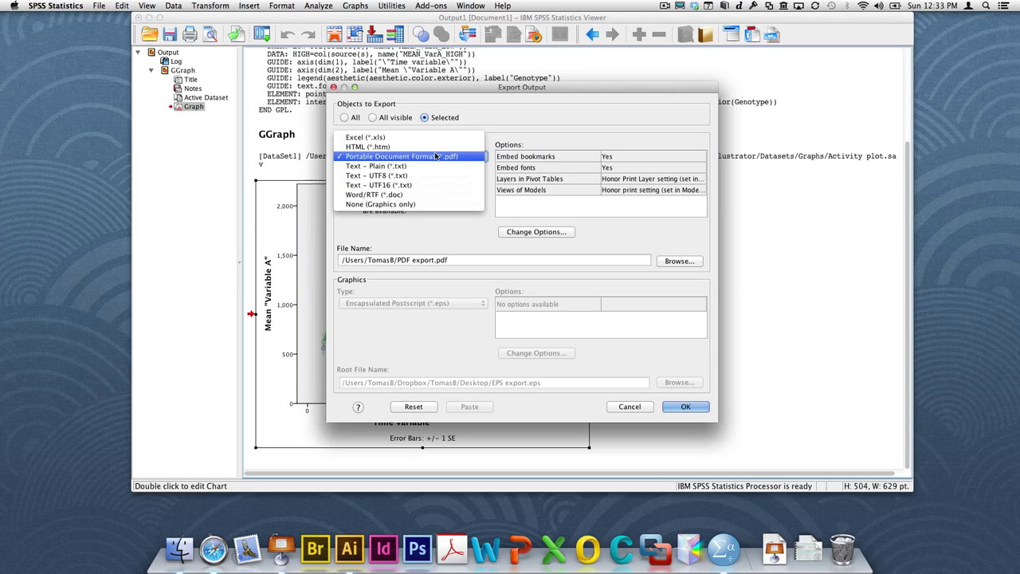
click(431, 207)
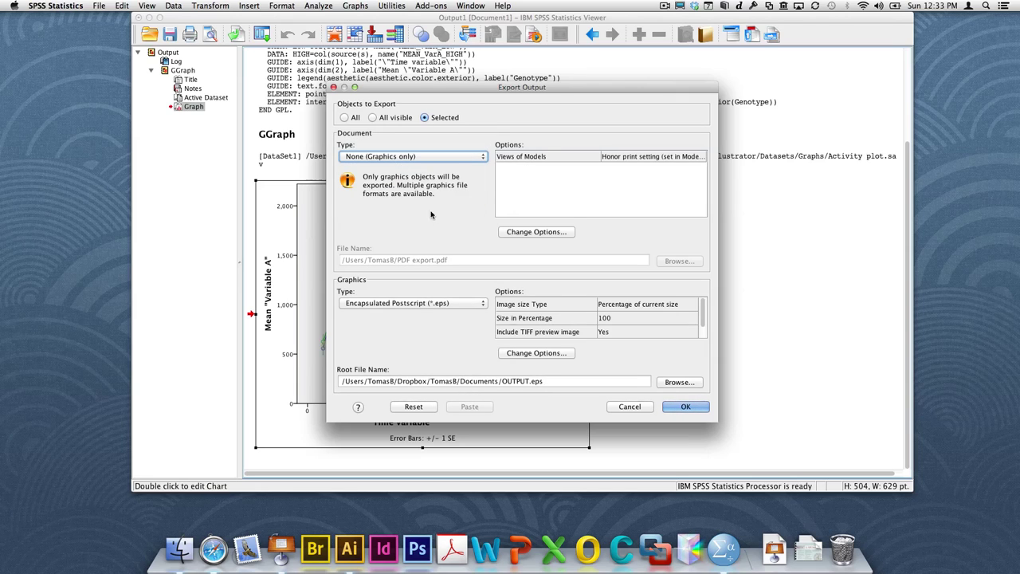
click(433, 304)
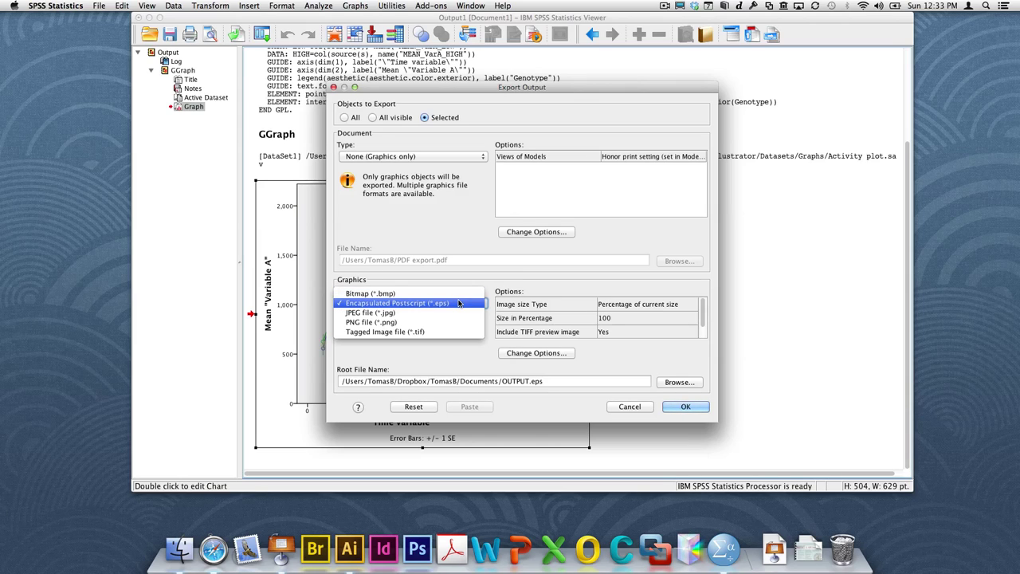
click(451, 303)
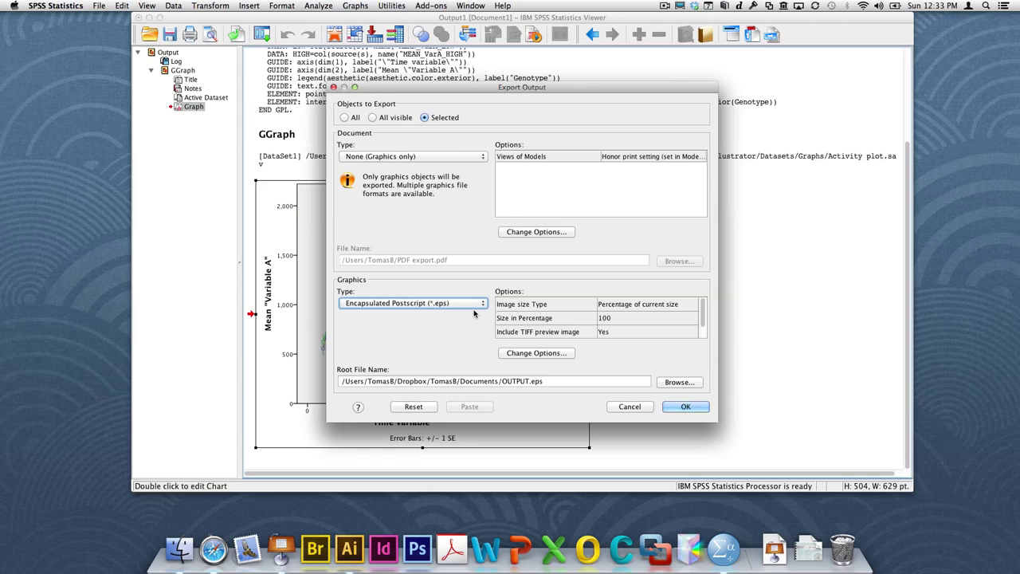
scroll(524, 328, down, 1)
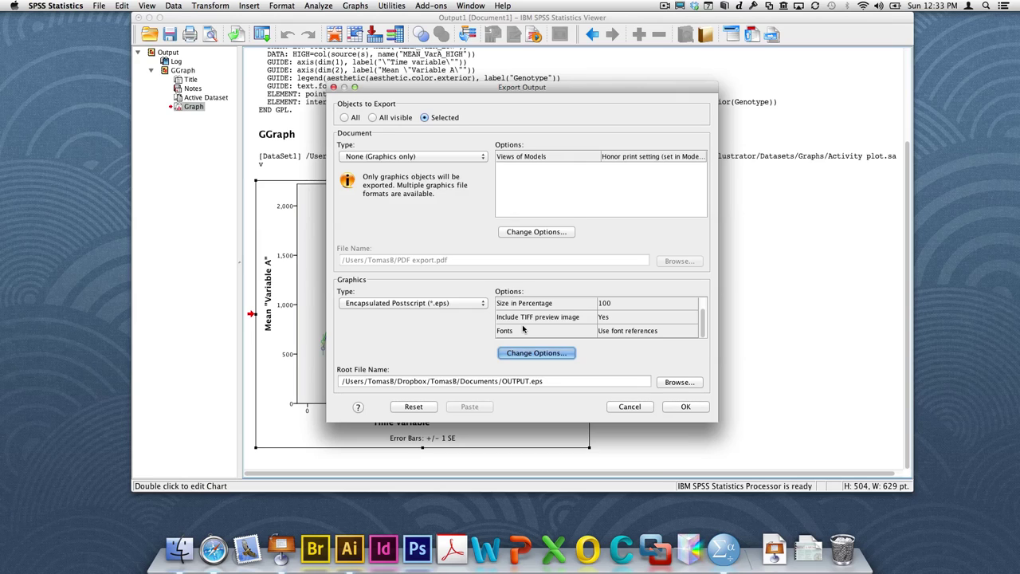
click(428, 156)
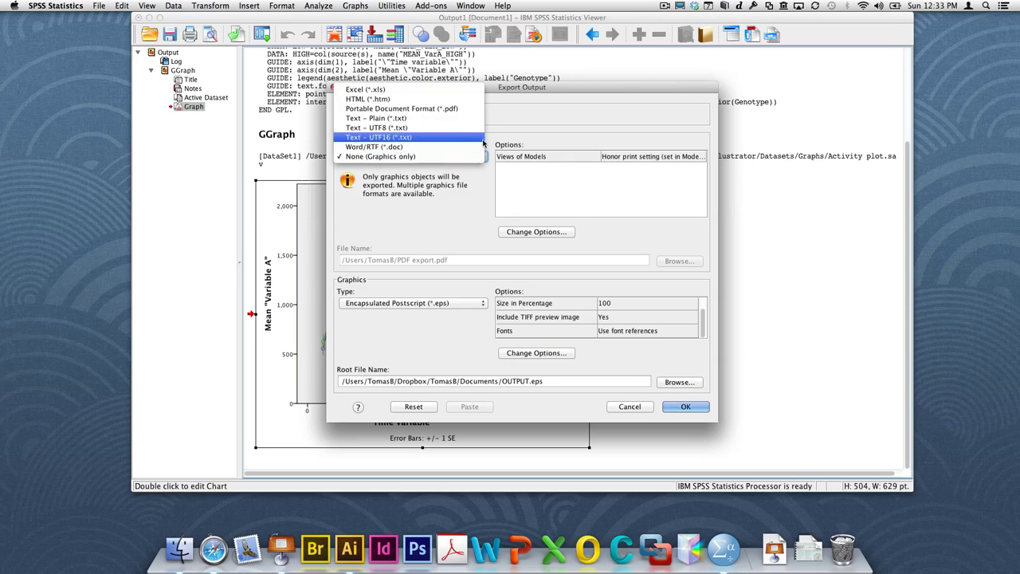
click(402, 109)
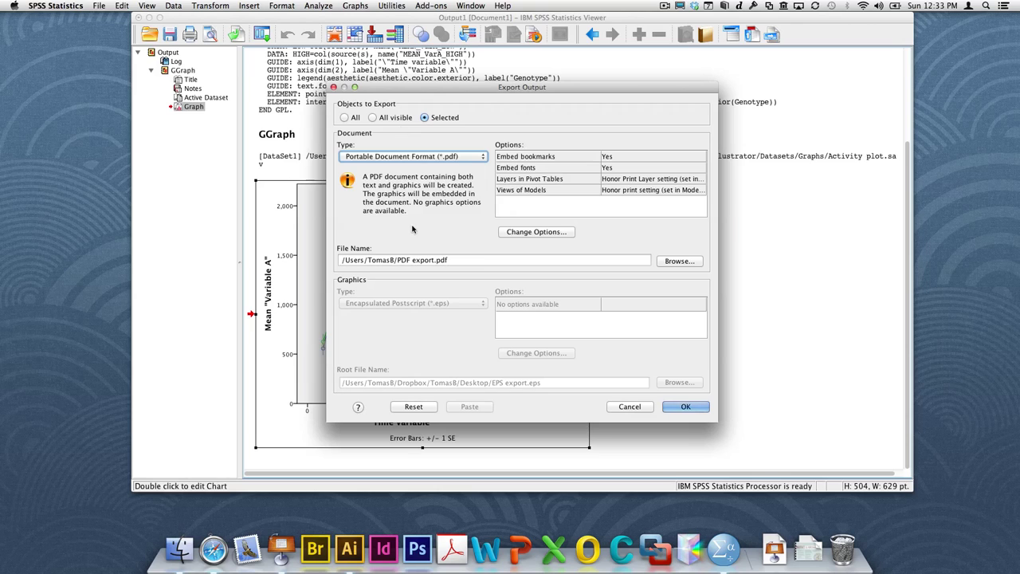
Browse to the Desktop folder as the PDF's save location.
click(679, 261)
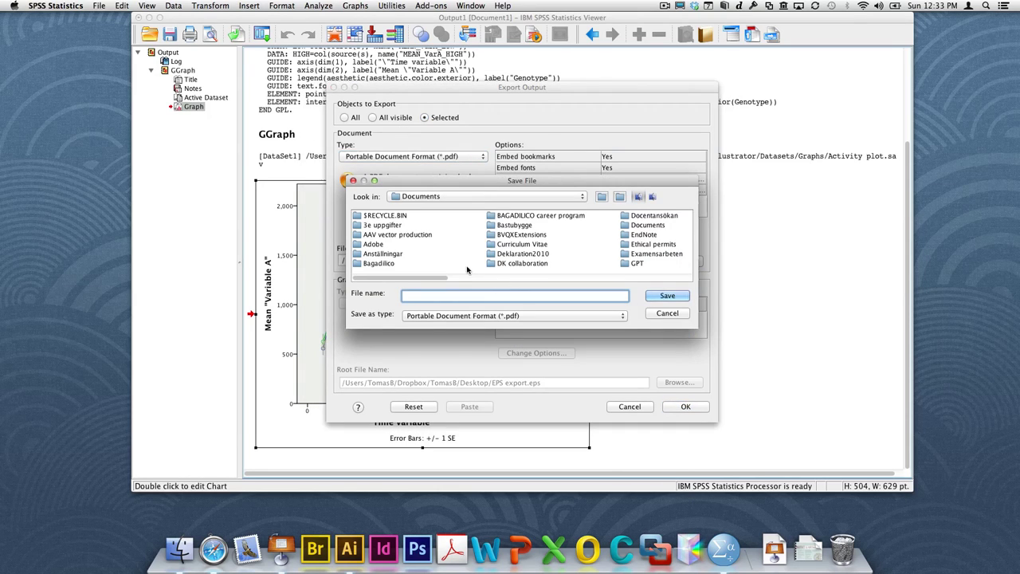
click(493, 199)
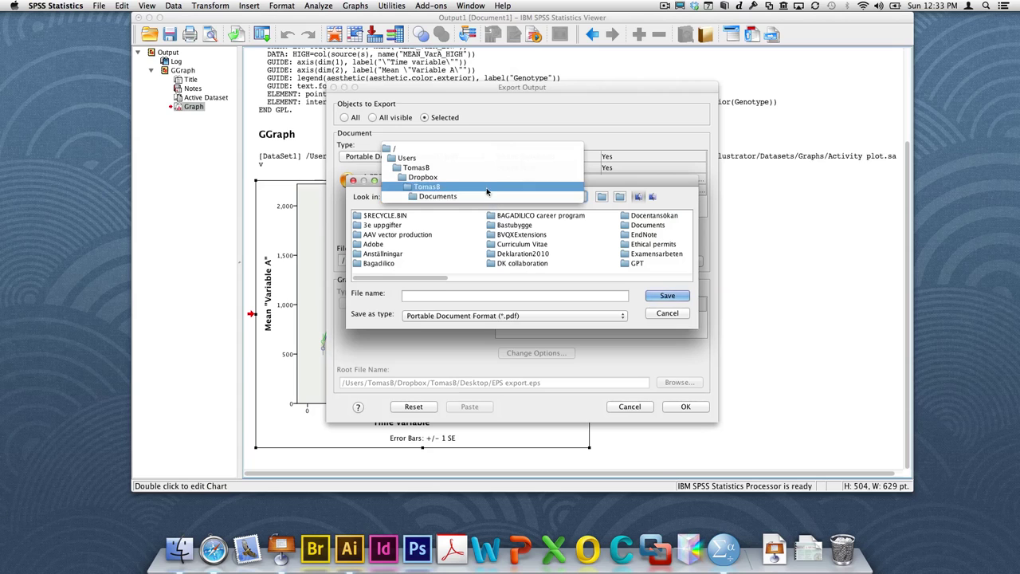
click(470, 168)
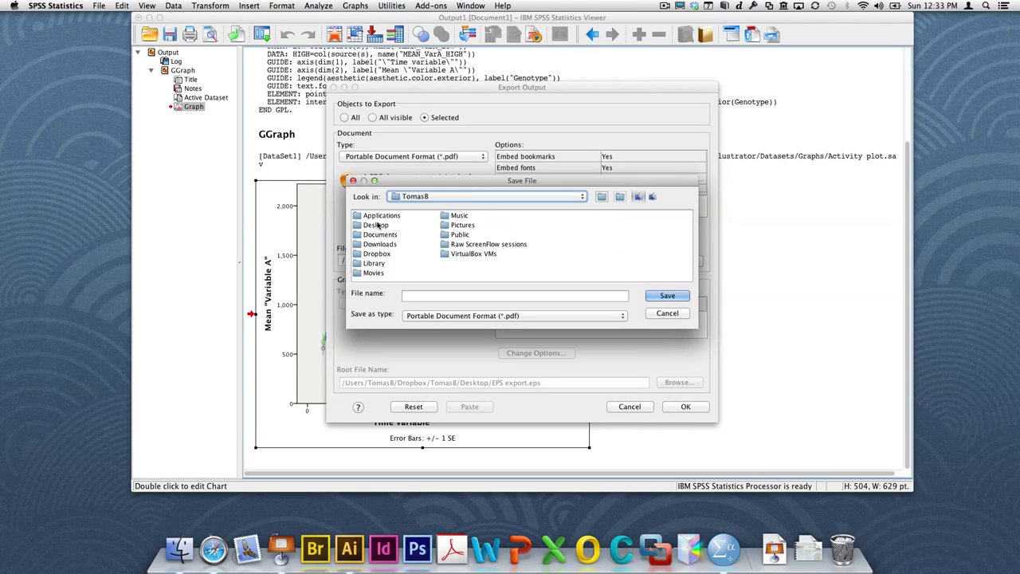
click(379, 226)
click(380, 226)
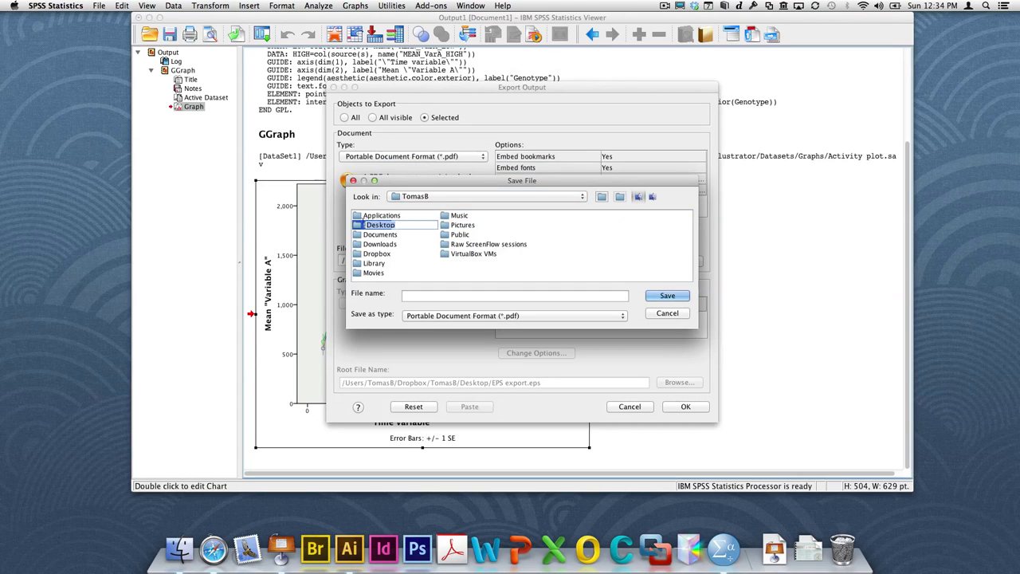
double_click(380, 226)
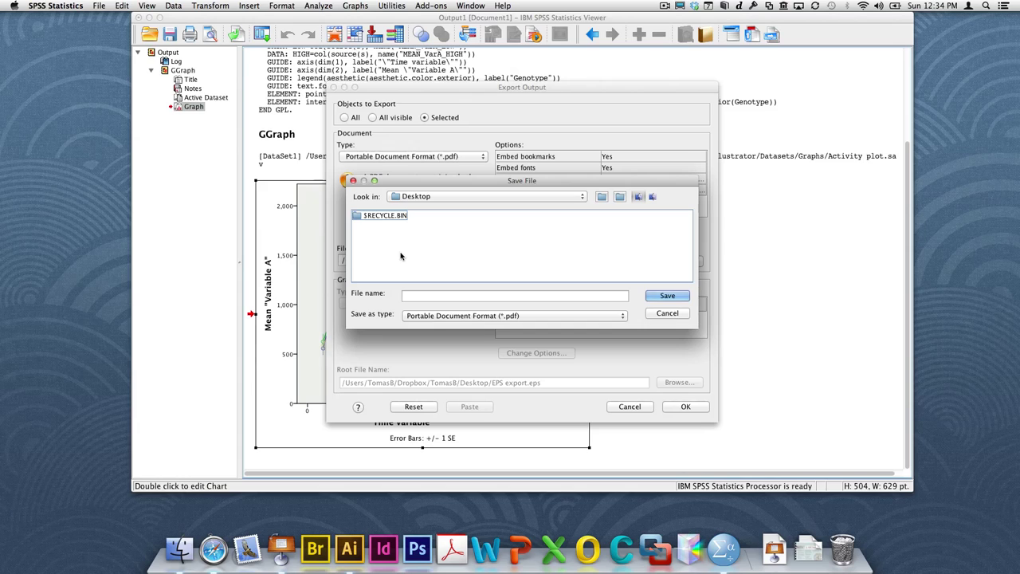
Name the file 'SPSS graph PDF' and run the export.
click(490, 298)
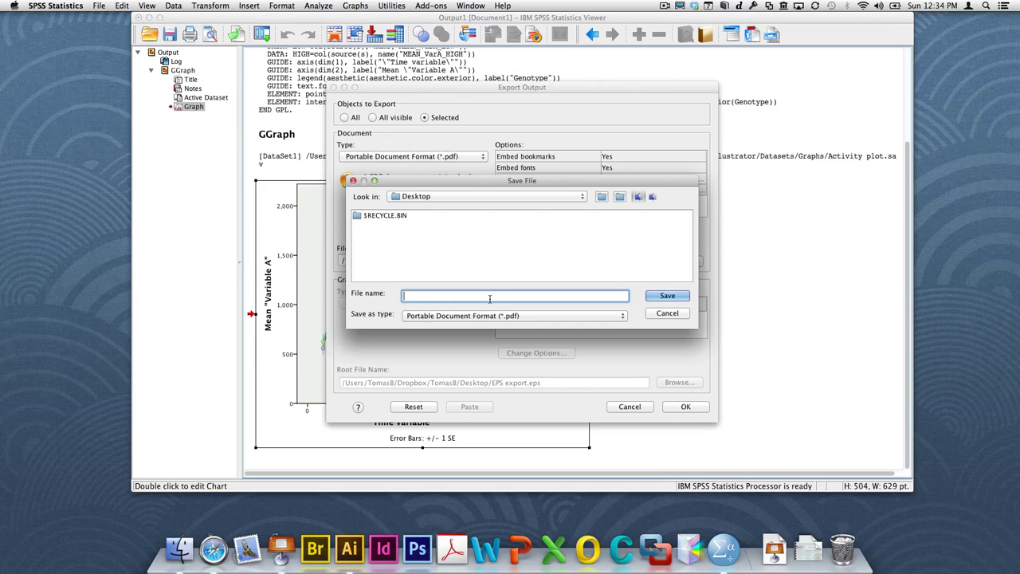
text(SPSS graph PDF)
click(655, 296)
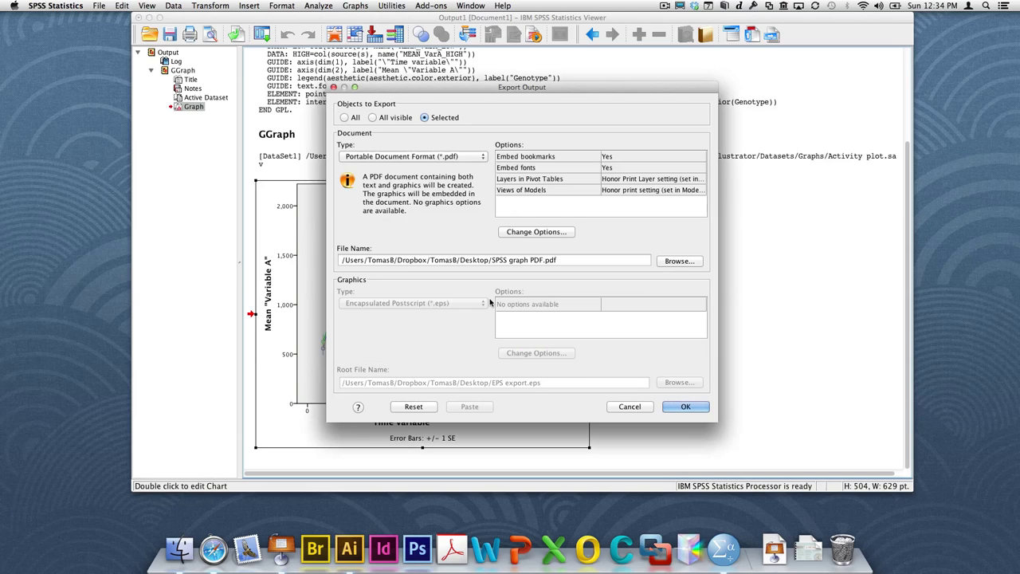
click(685, 406)
click(989, 53)
double_click(989, 52)
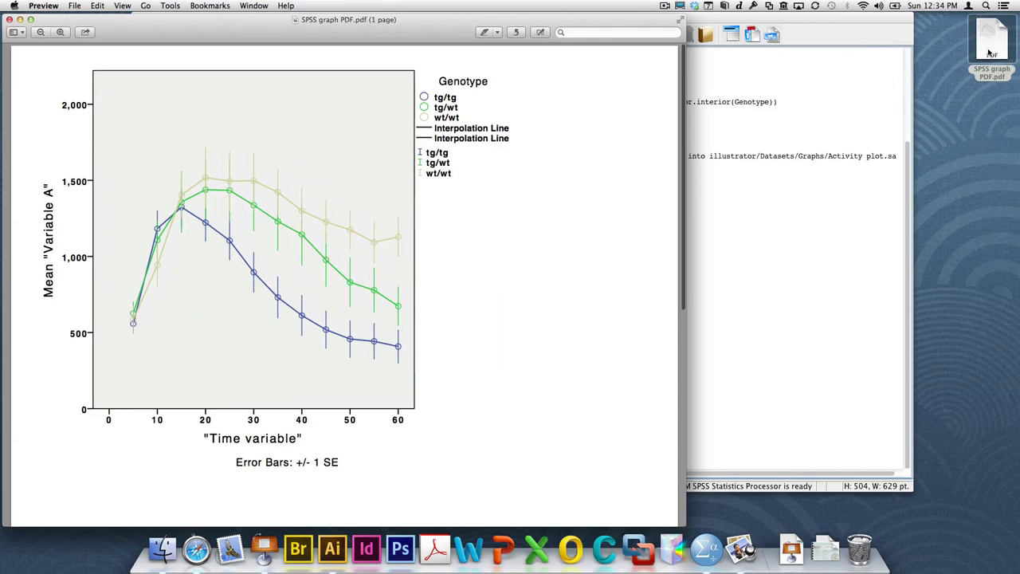
click(687, 482)
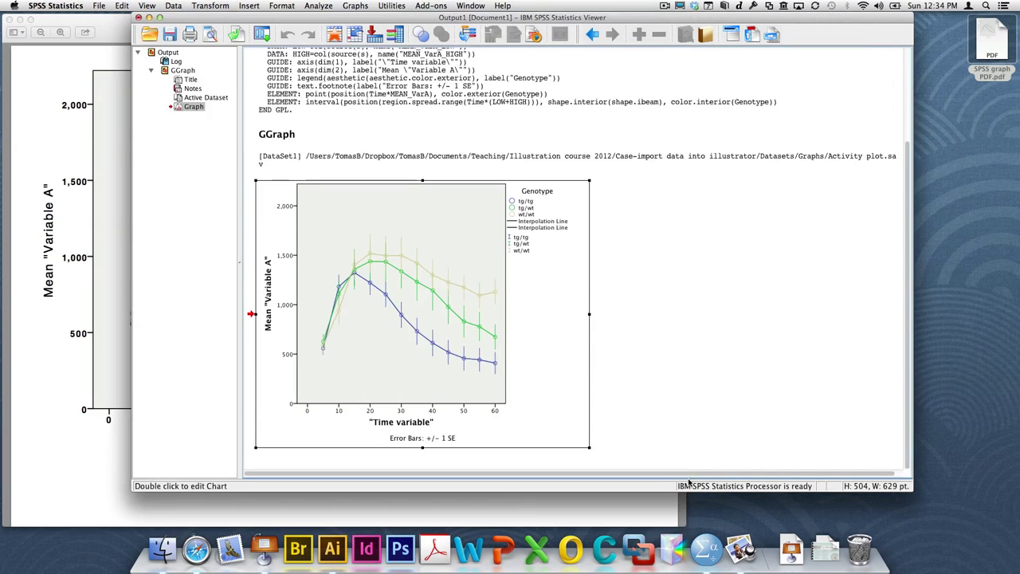
click(674, 514)
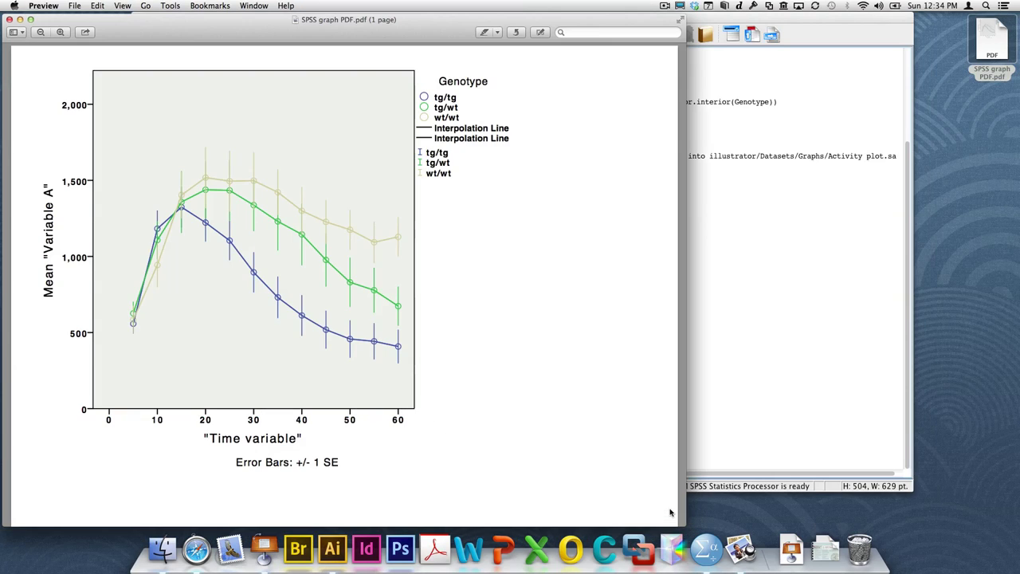
drag(658, 511, 369, 523)
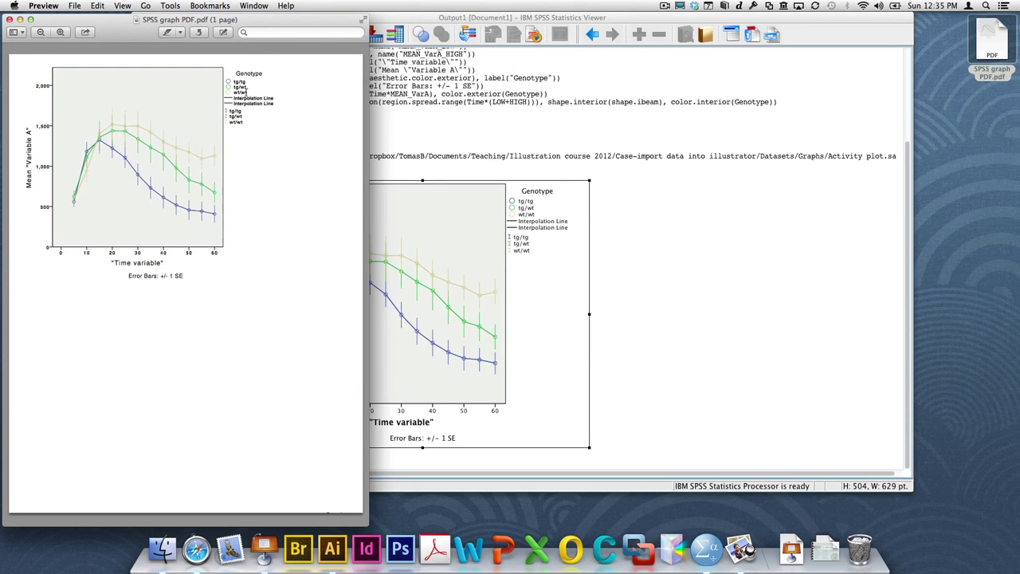
click(10, 19)
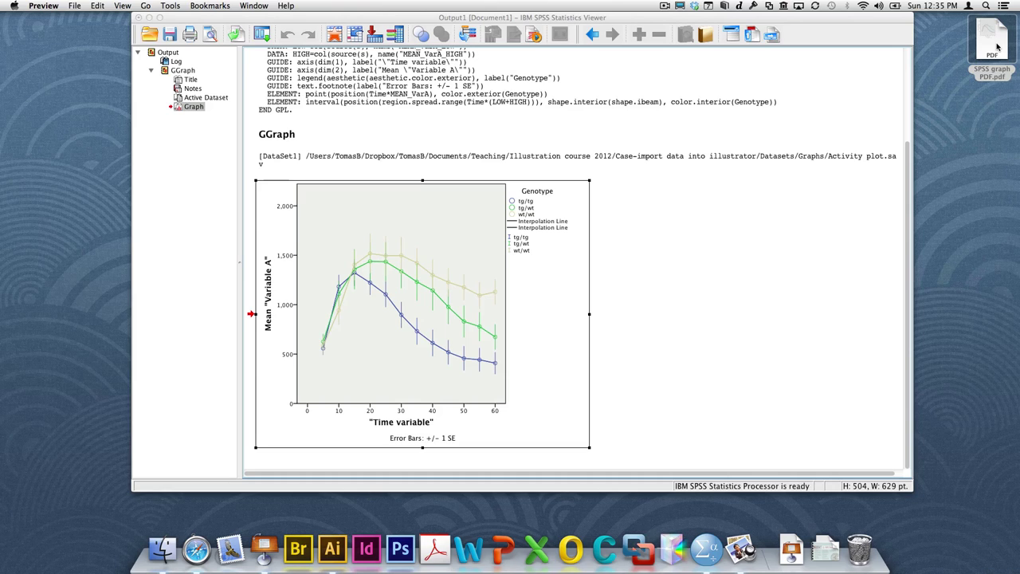
Open SPSS graph PDF.pdf in Illustrator and drag its page-sized clip group across the page and back.
drag(996, 46, 331, 548)
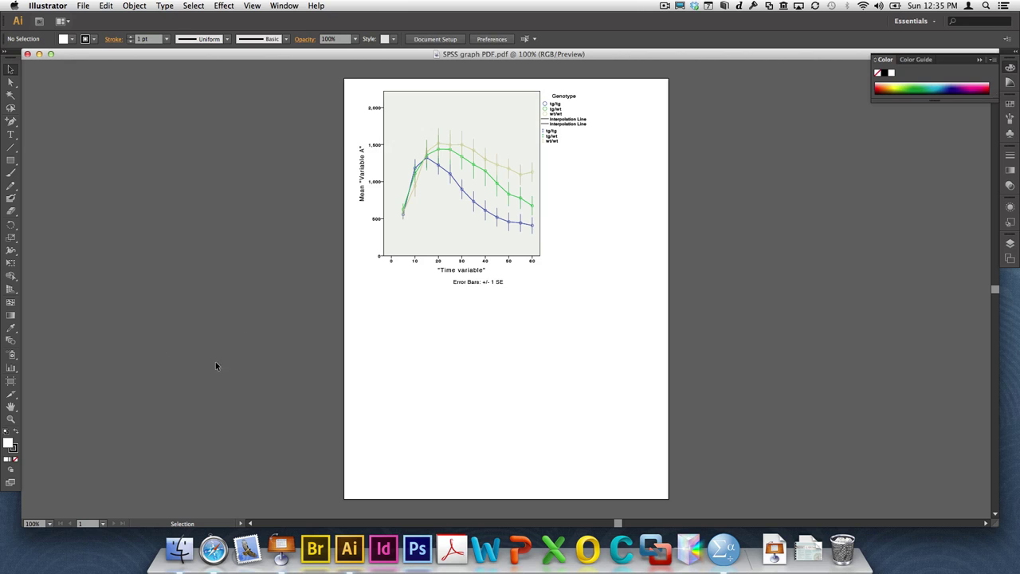
key(a)
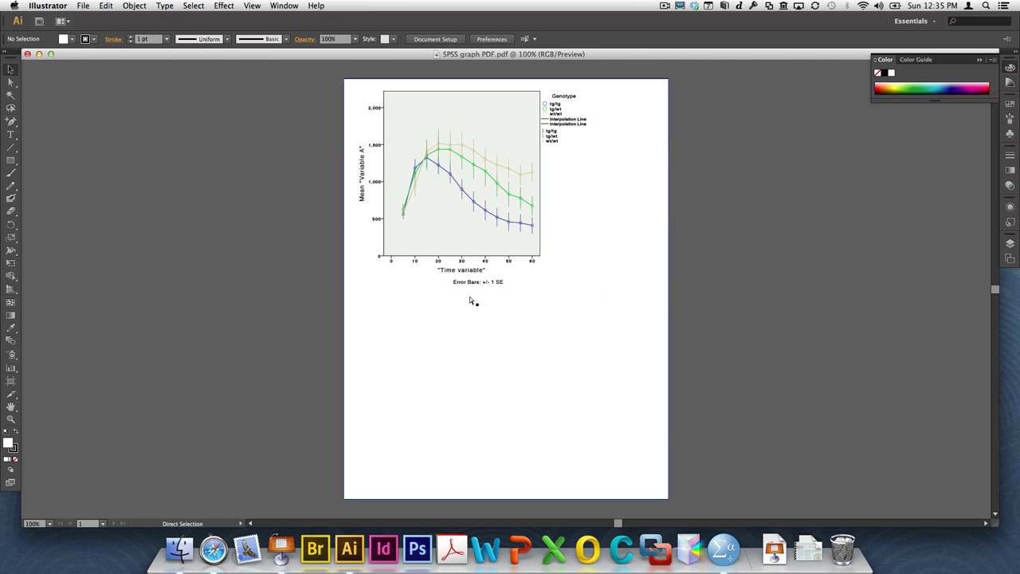
key(v)
click(469, 300)
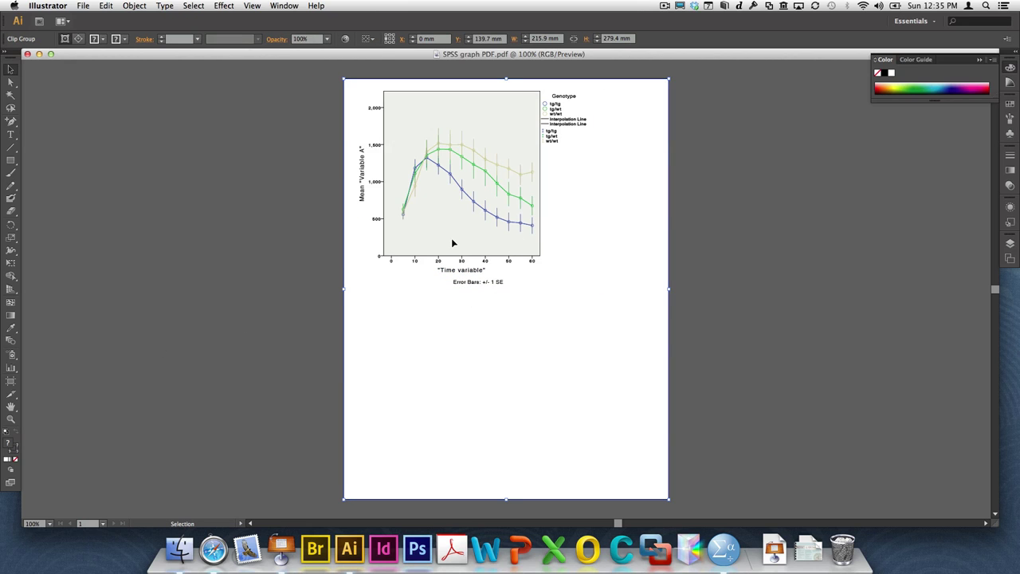
drag(452, 242, 719, 288)
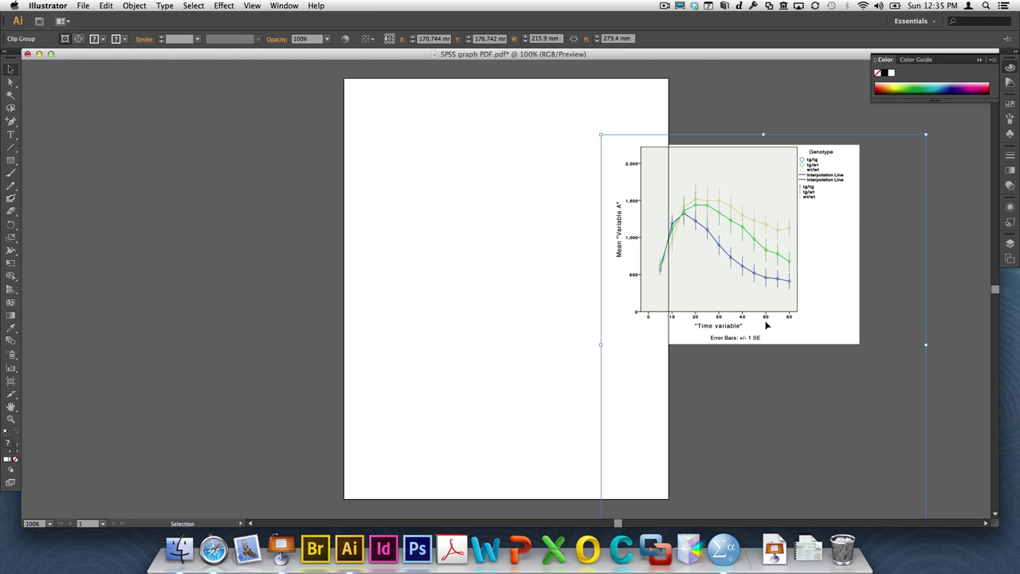
drag(814, 311, 559, 260)
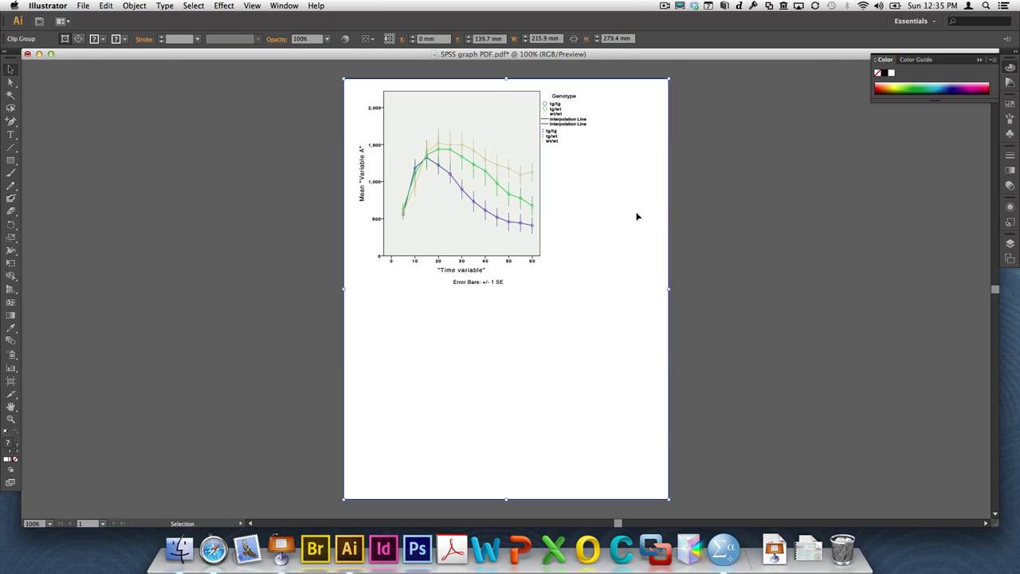
Release the graph's nested clipping masks three times until none remain.
click(149, 7)
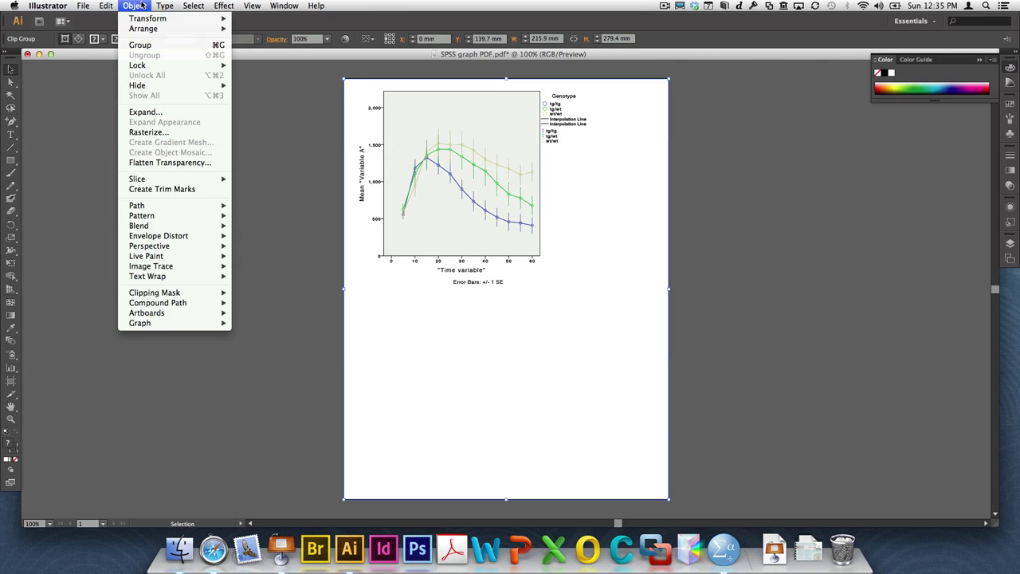
mouse_move(167, 306)
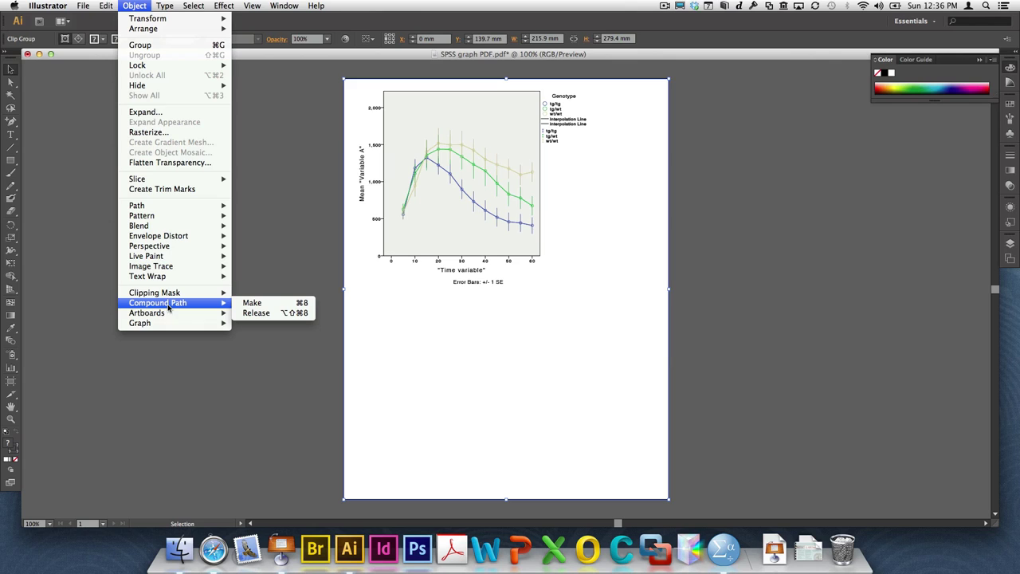
mouse_move(203, 292)
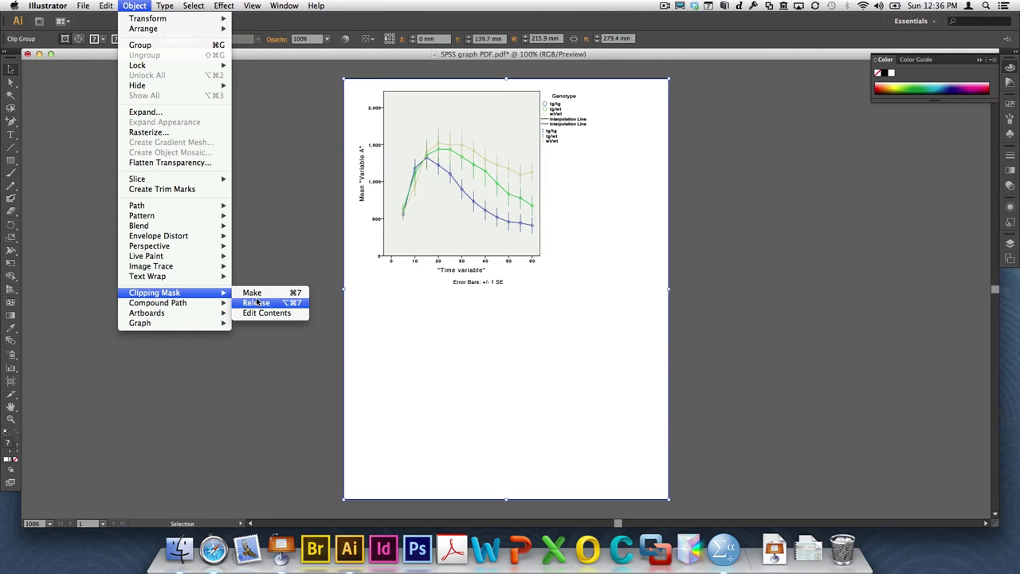
click(257, 302)
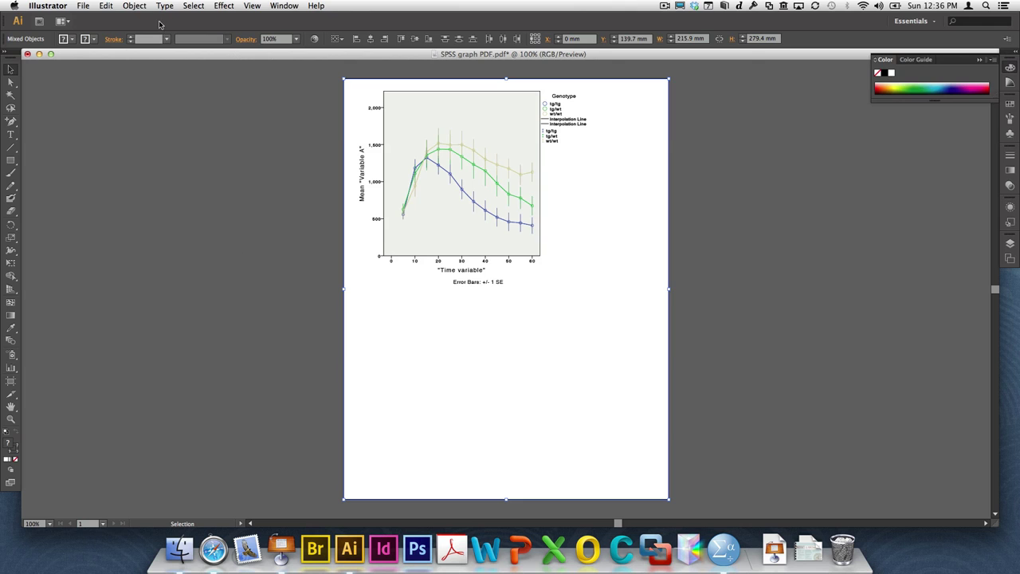
click(128, 5)
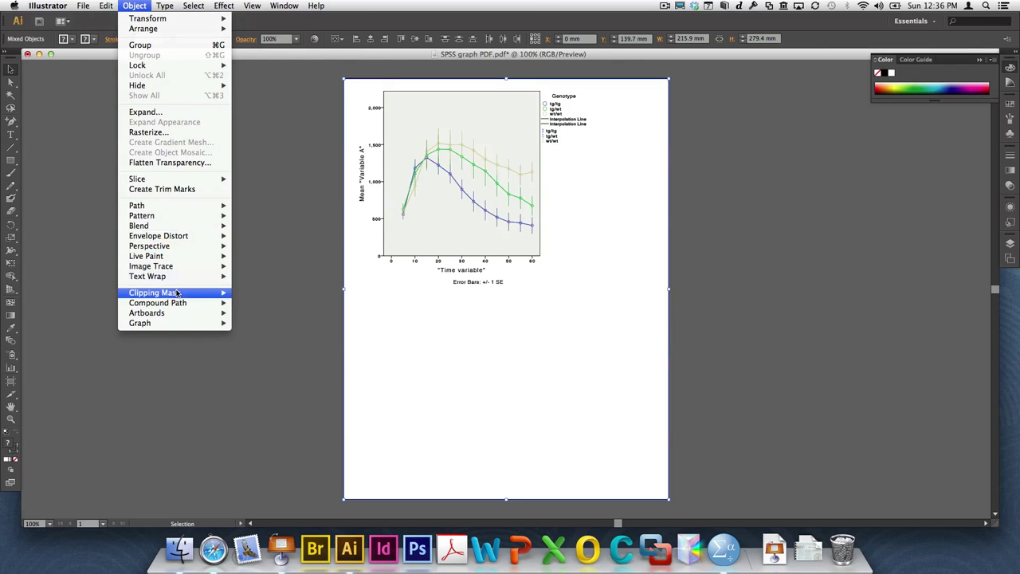
mouse_move(177, 293)
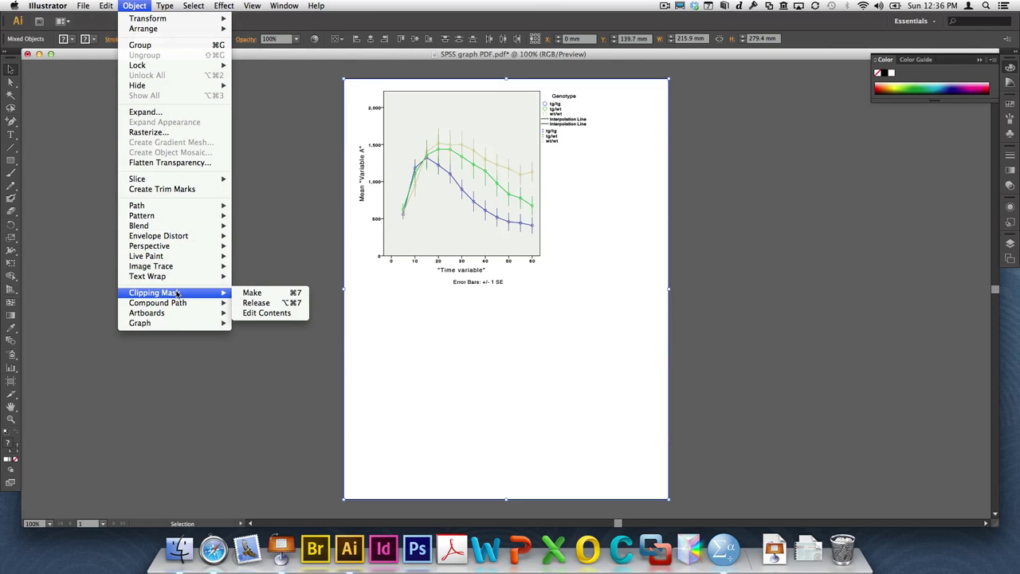
click(257, 303)
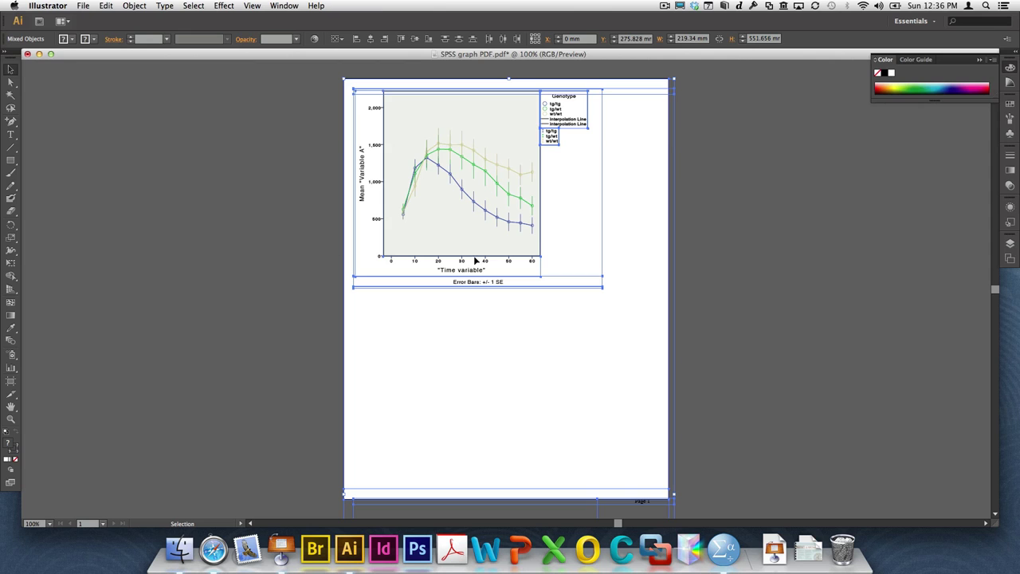
click(115, 4)
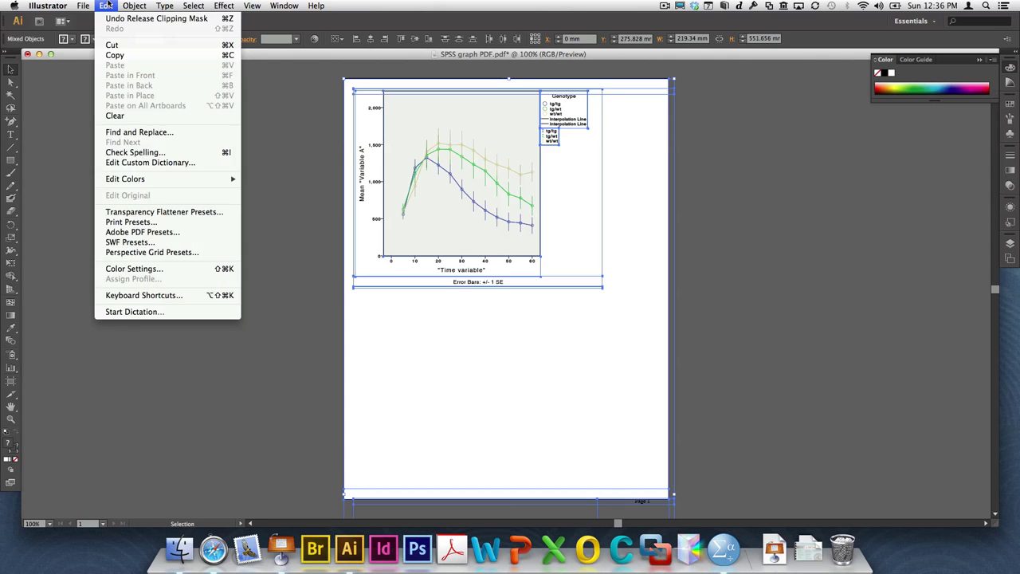
mouse_move(136, 8)
mouse_move(190, 301)
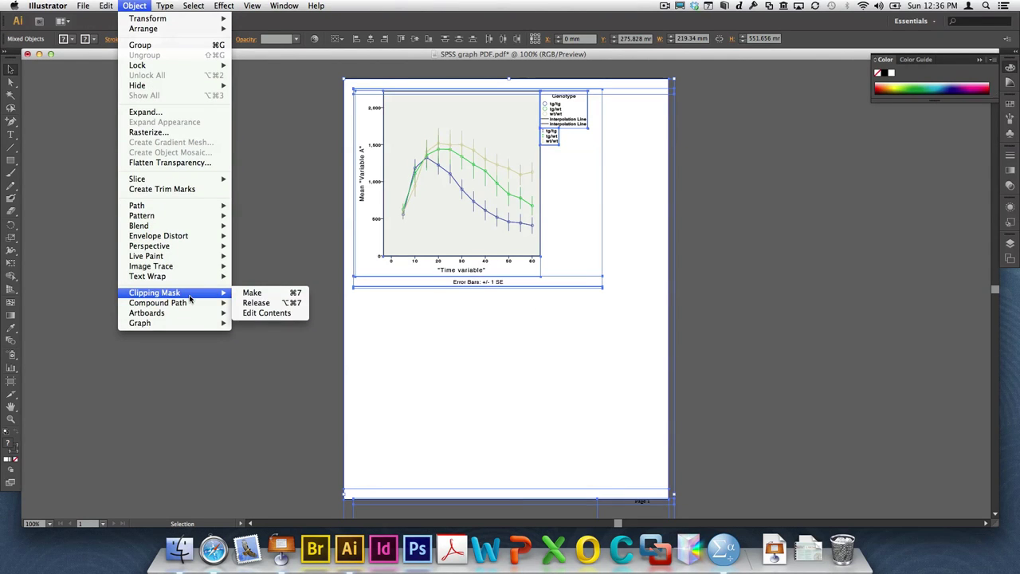
click(256, 306)
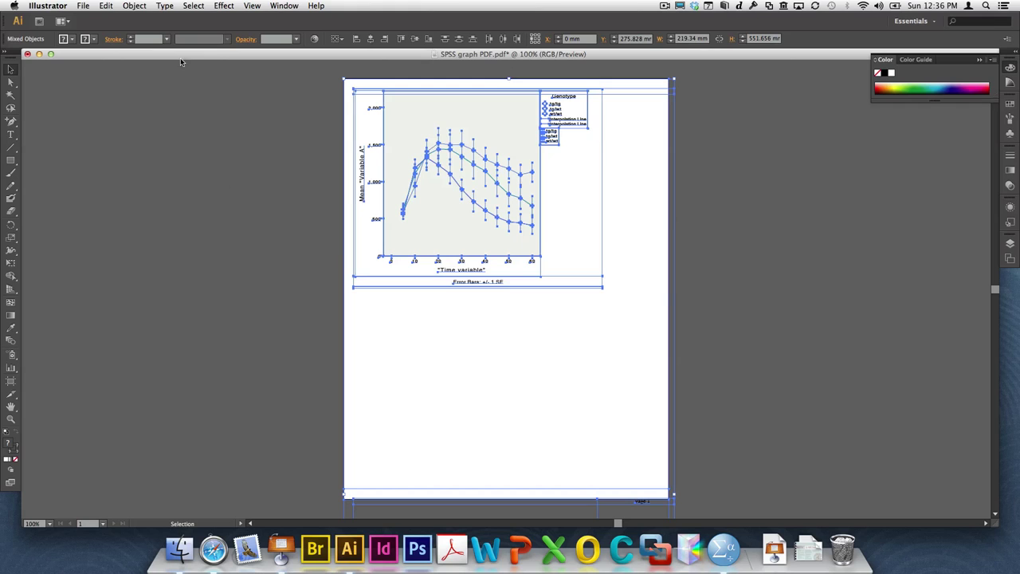
click(134, 6)
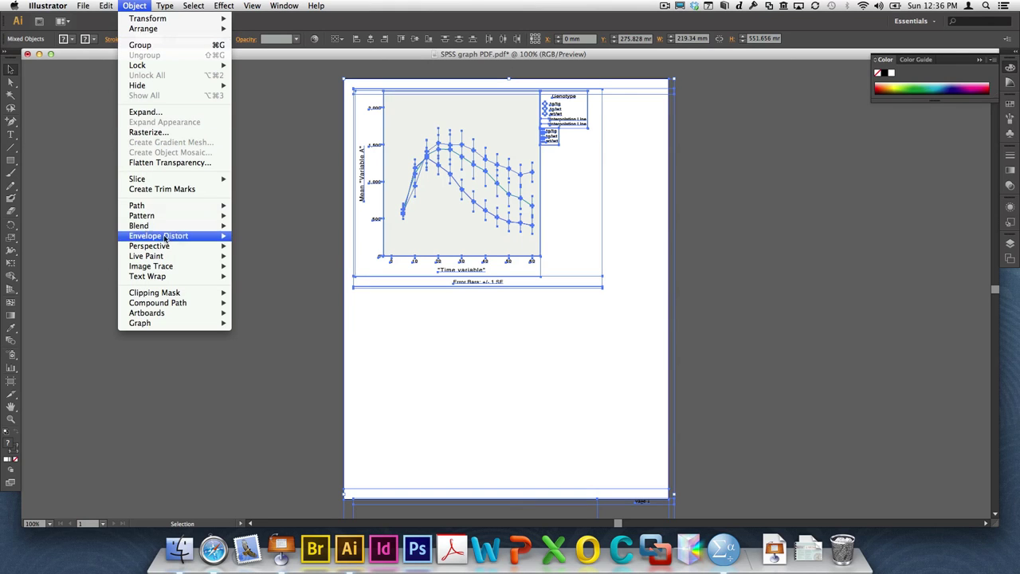
mouse_move(185, 296)
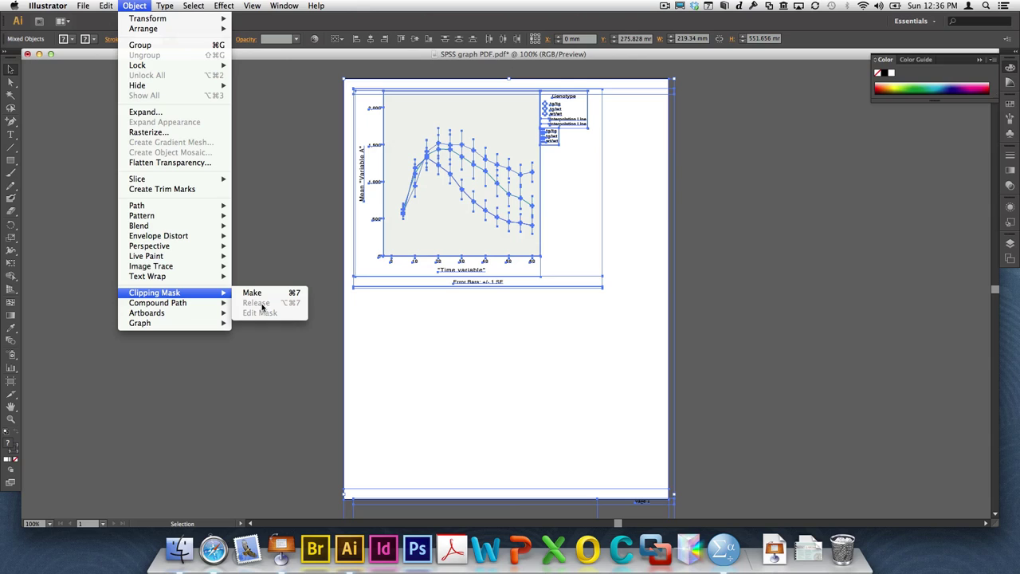
click(283, 382)
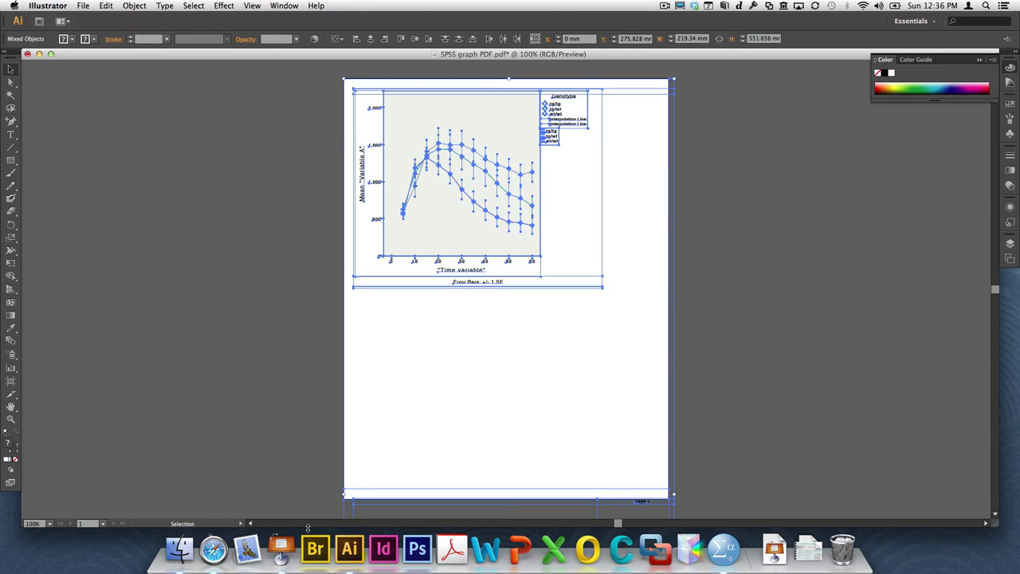
Check the separated parts: background, plot area, Time label, error-bar note, page-bottom paths; then deselect.
click(712, 359)
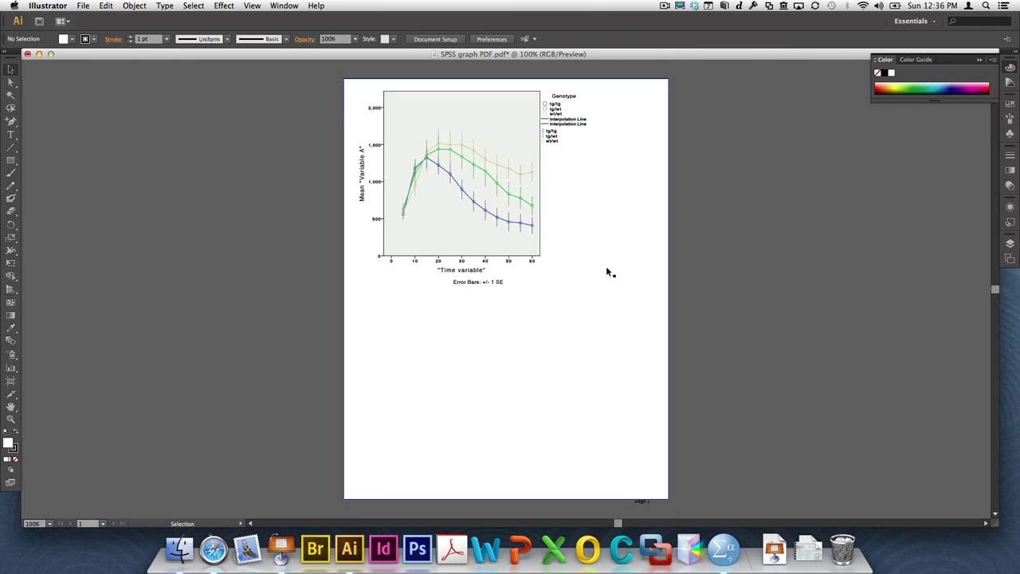
click(583, 277)
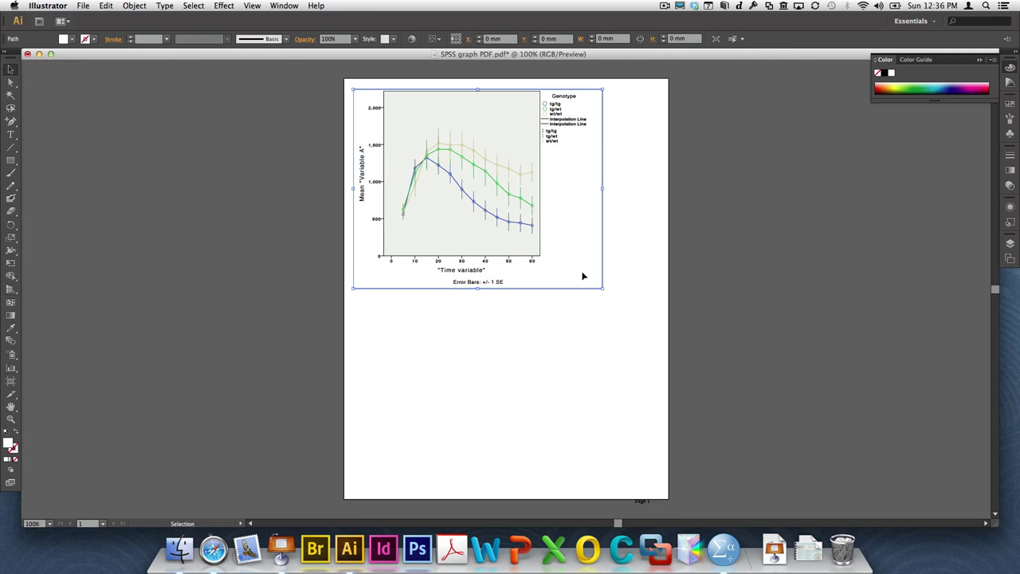
click(537, 257)
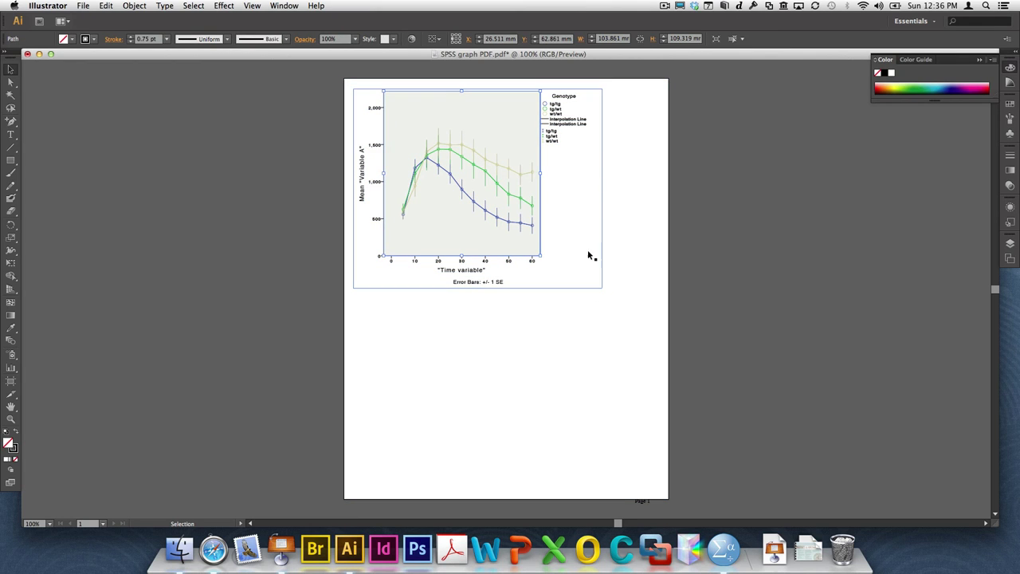
click(477, 272)
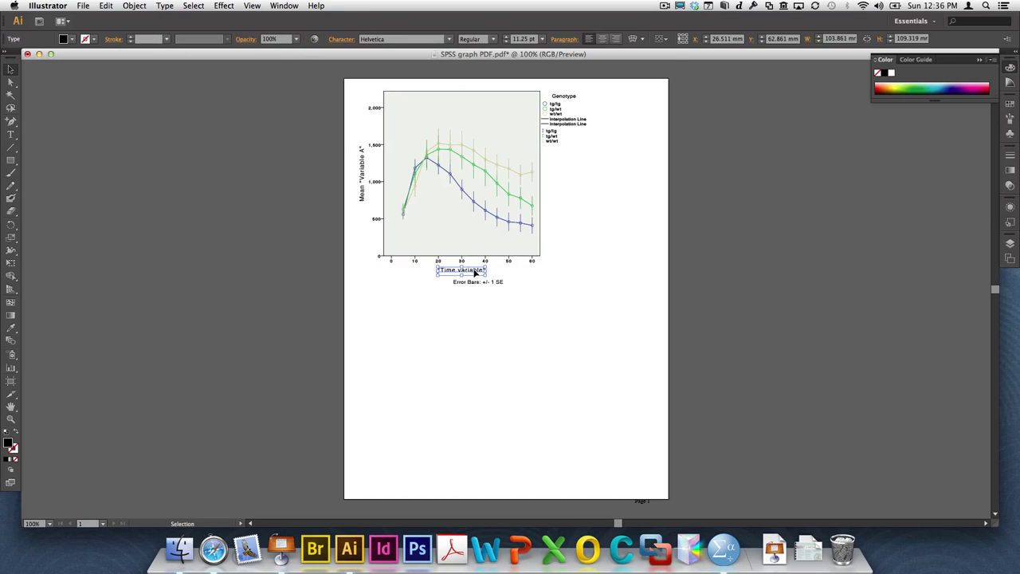
click(477, 283)
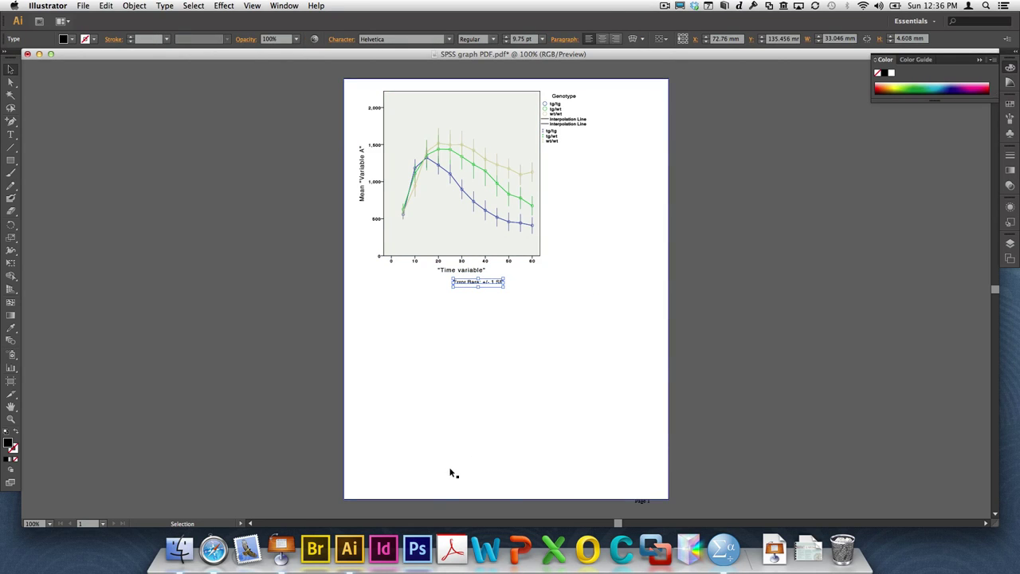
click(445, 491)
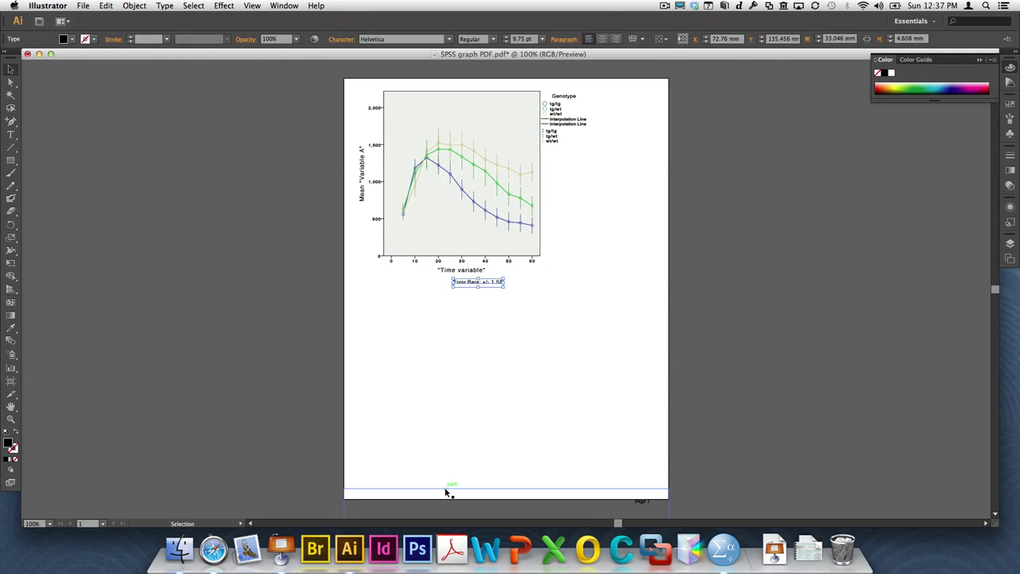
click(446, 495)
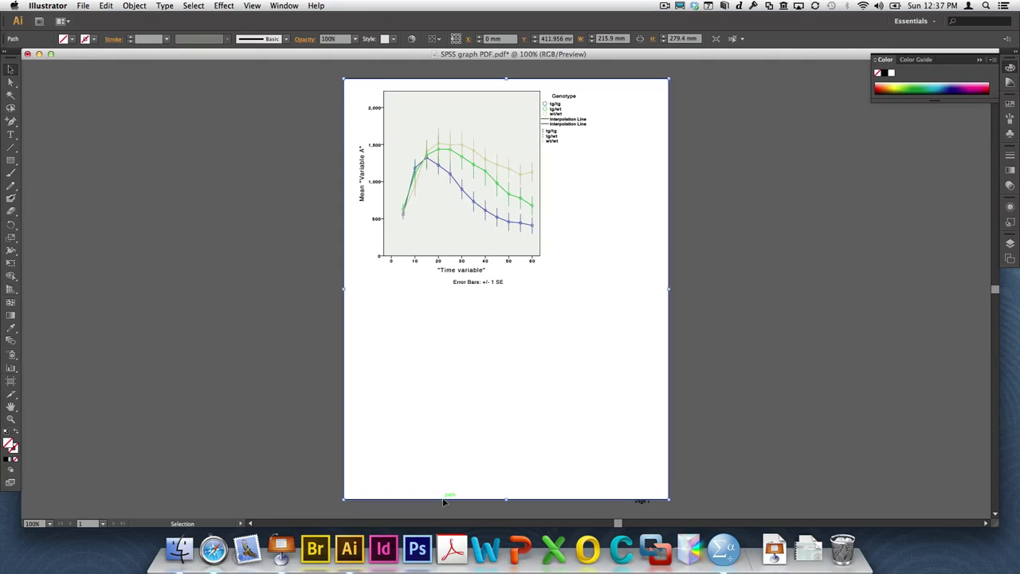
click(446, 490)
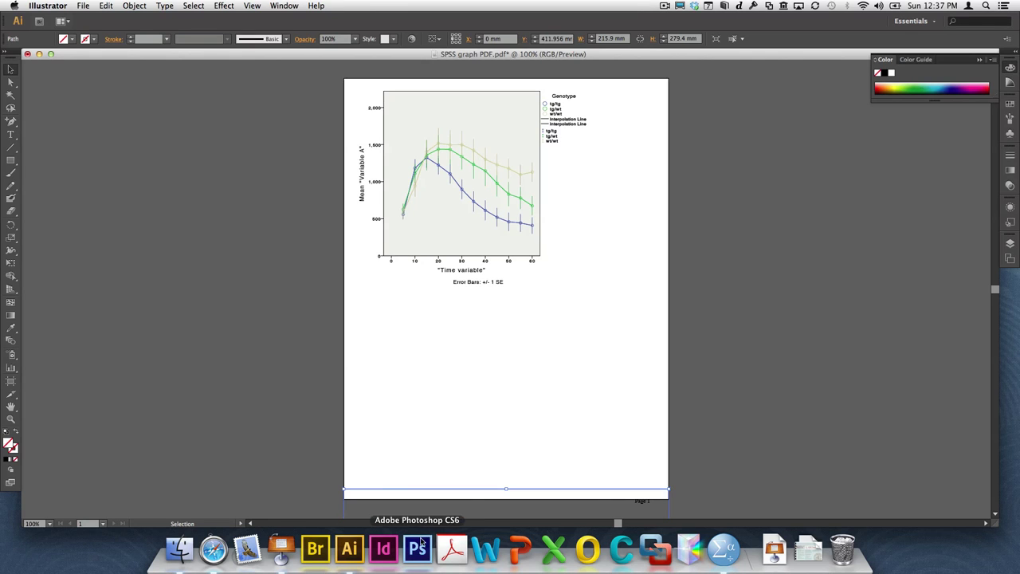
click(463, 499)
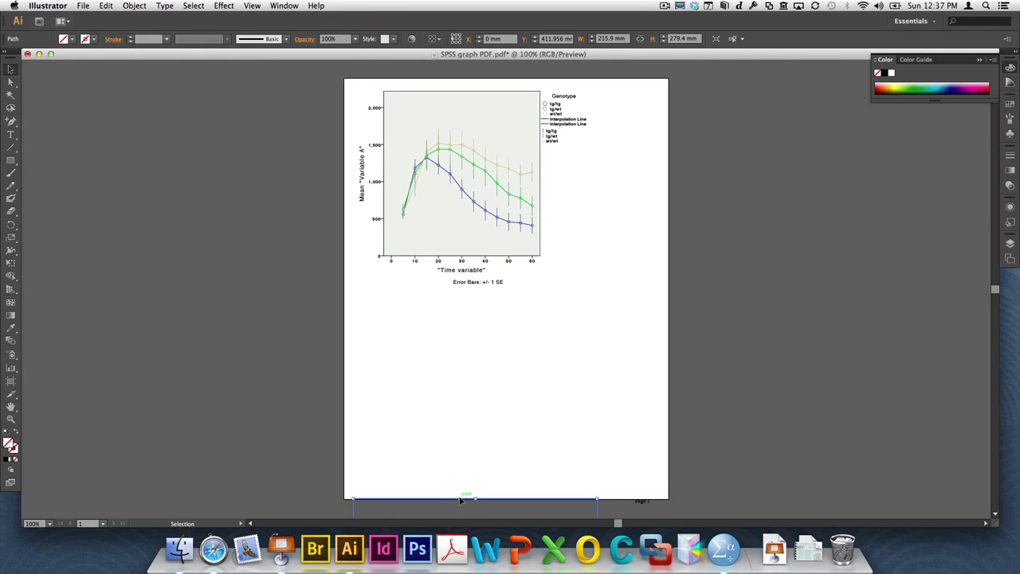
click(414, 260)
click(278, 265)
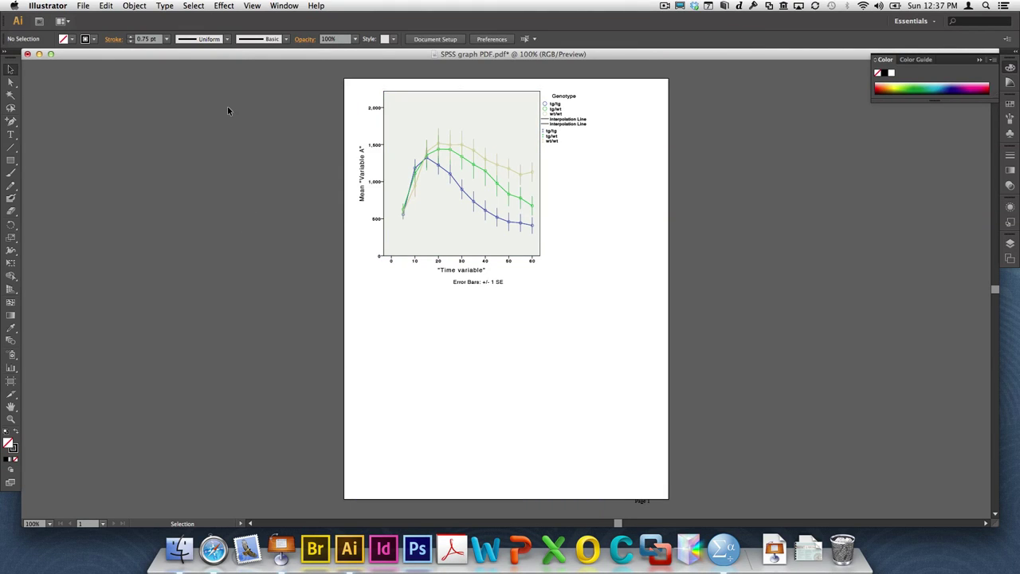
click(103, 5)
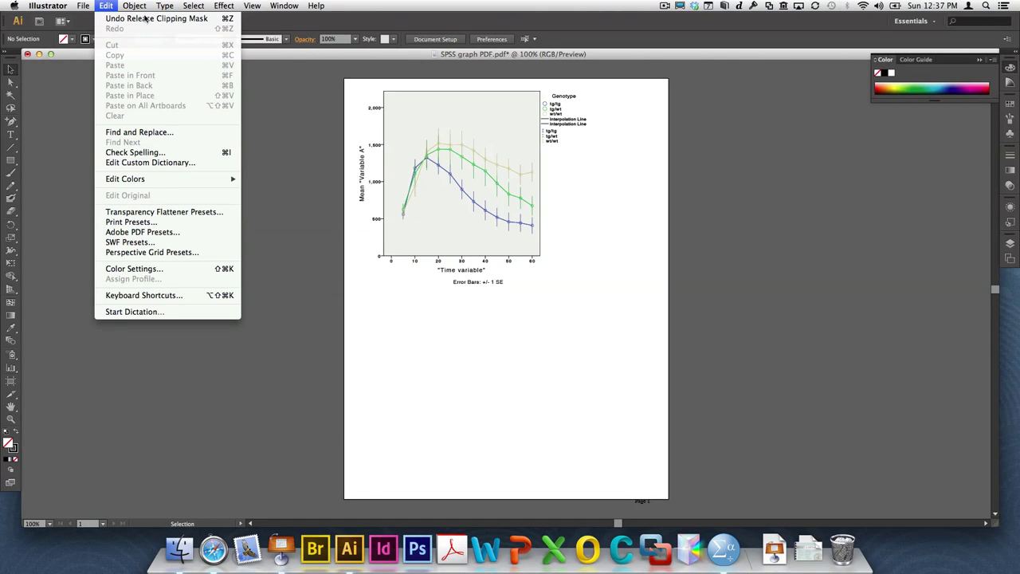
Select all and run Clean Up to remove stray points, unpainted objects and empty text paths.
mouse_move(137, 4)
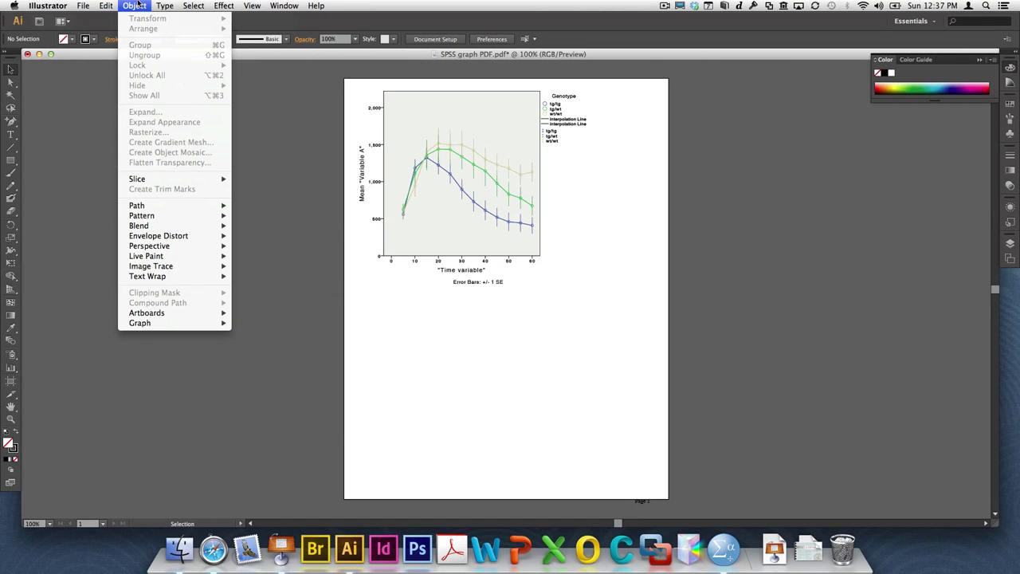
mouse_move(191, 4)
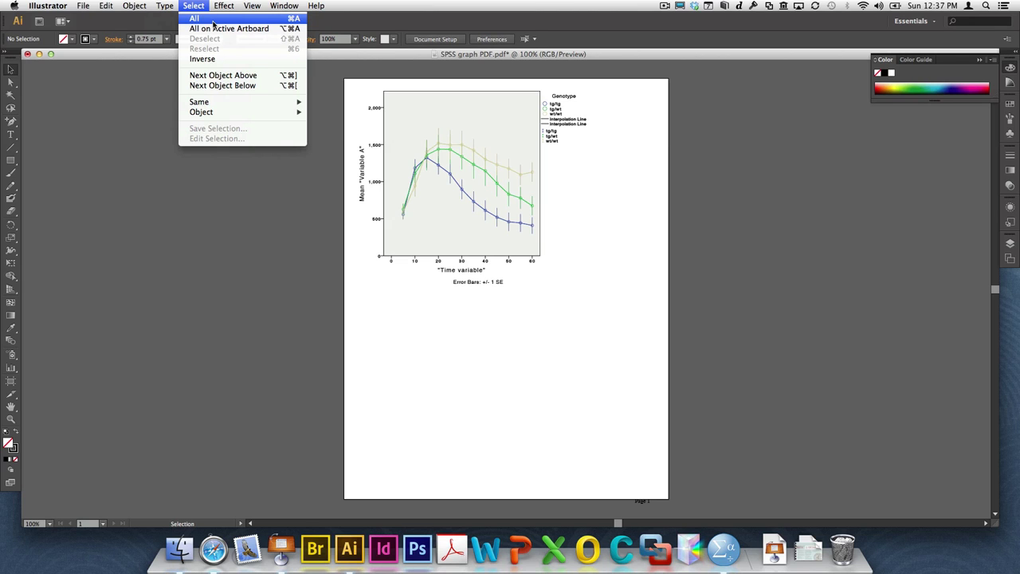
click(214, 24)
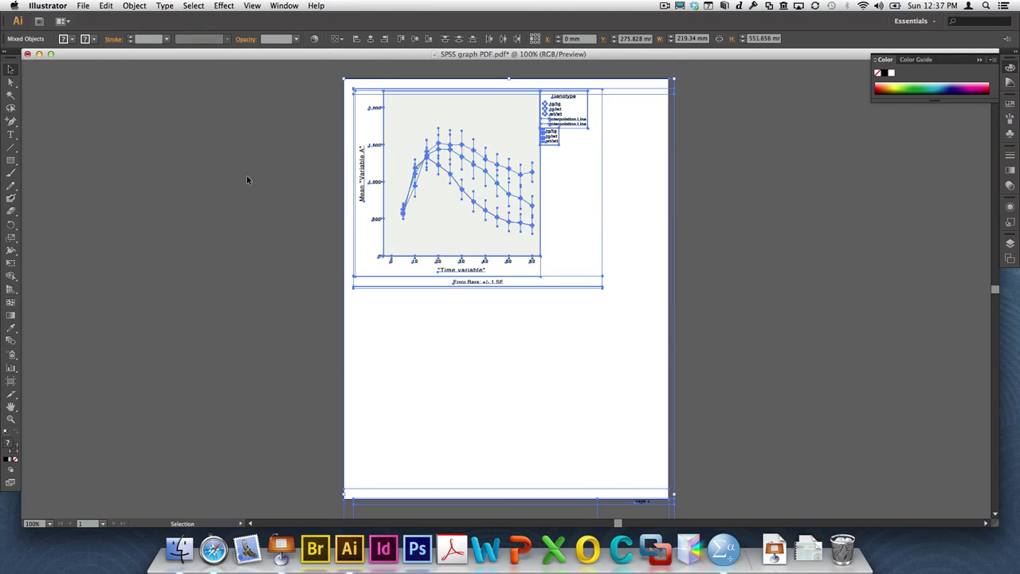
click(141, 5)
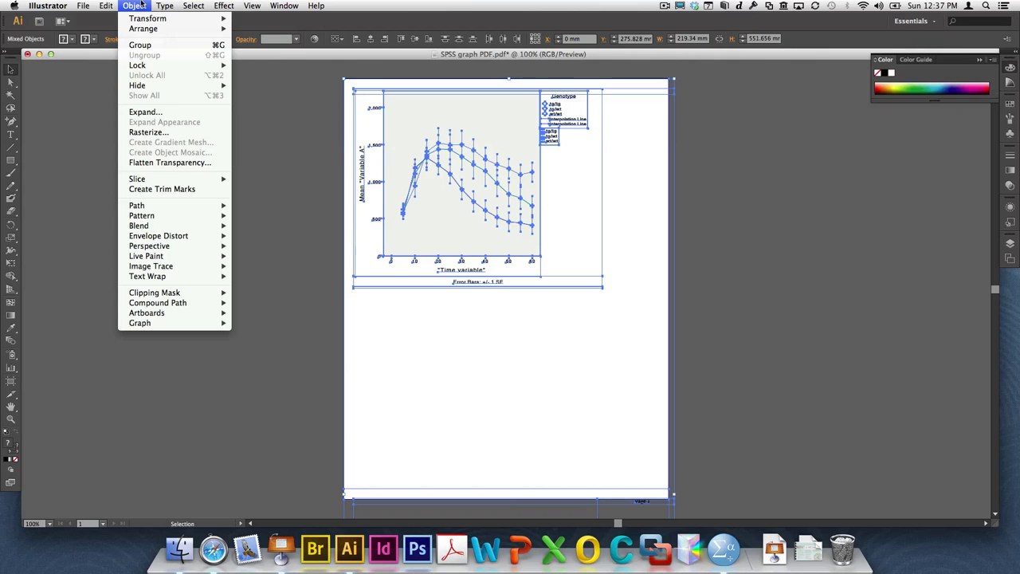
mouse_move(180, 208)
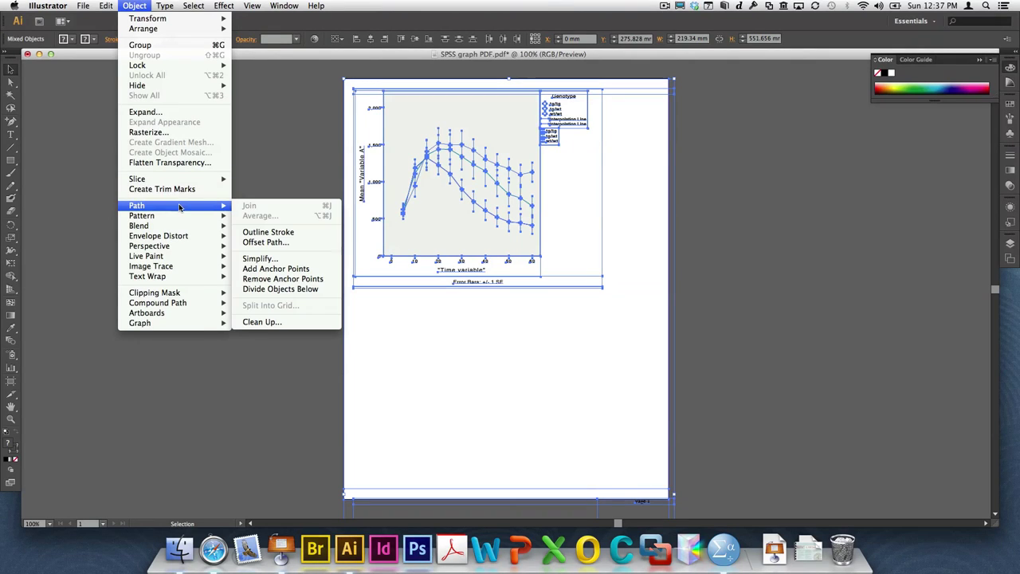
click(282, 323)
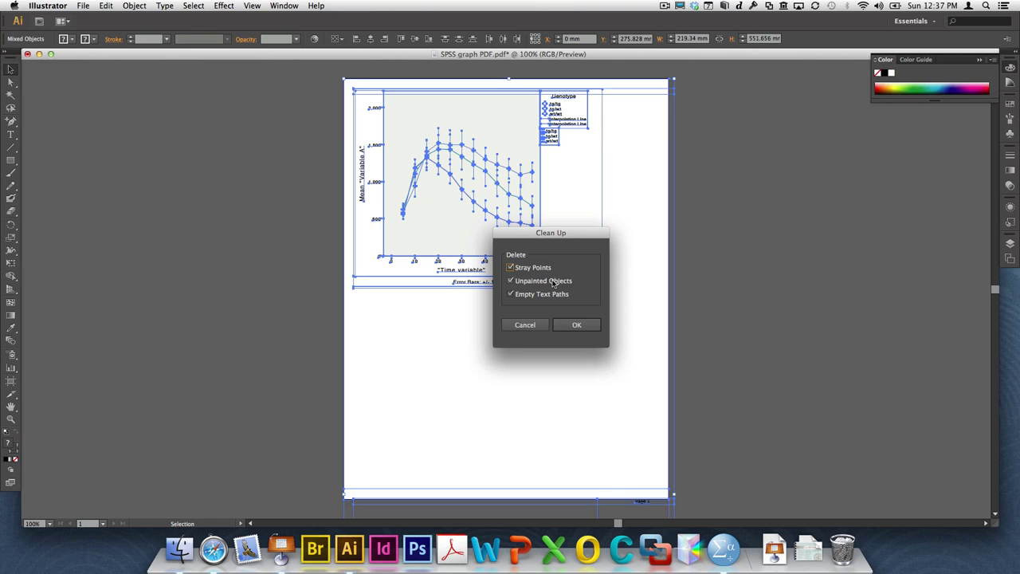
click(577, 325)
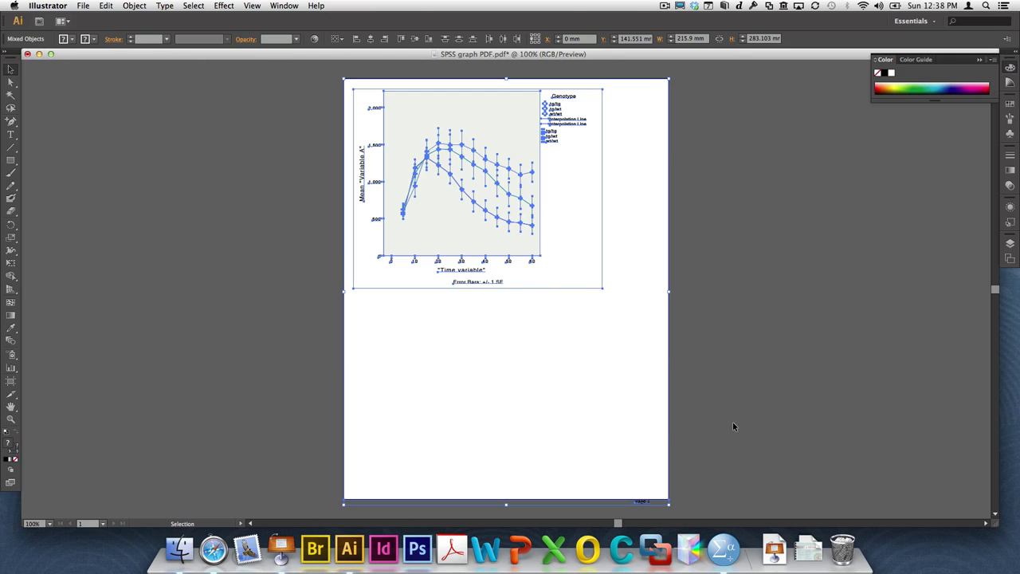
click(748, 478)
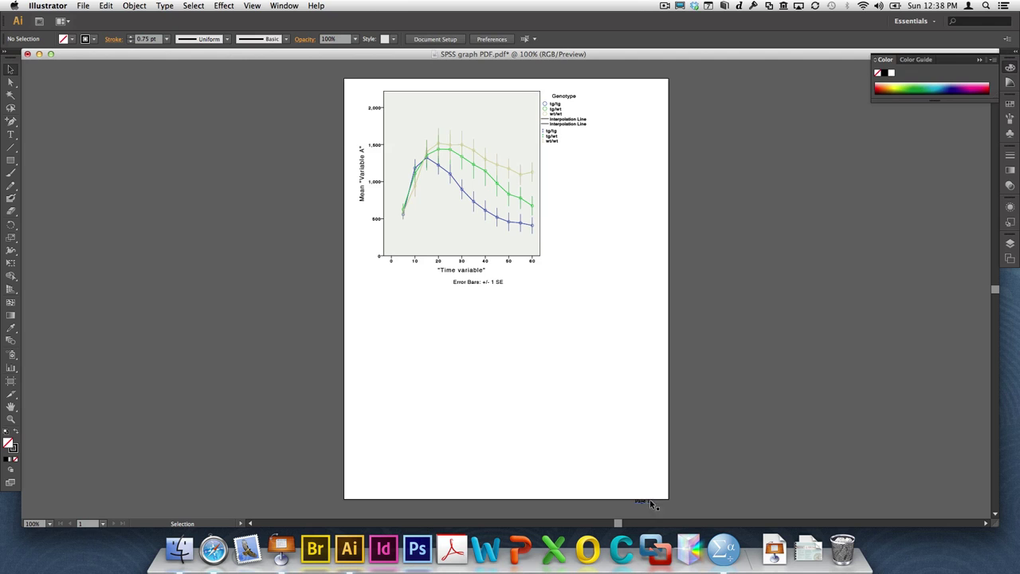
Zoom in to 200% and delete the grey plot background rectangle.
drag(660, 467, 603, 478)
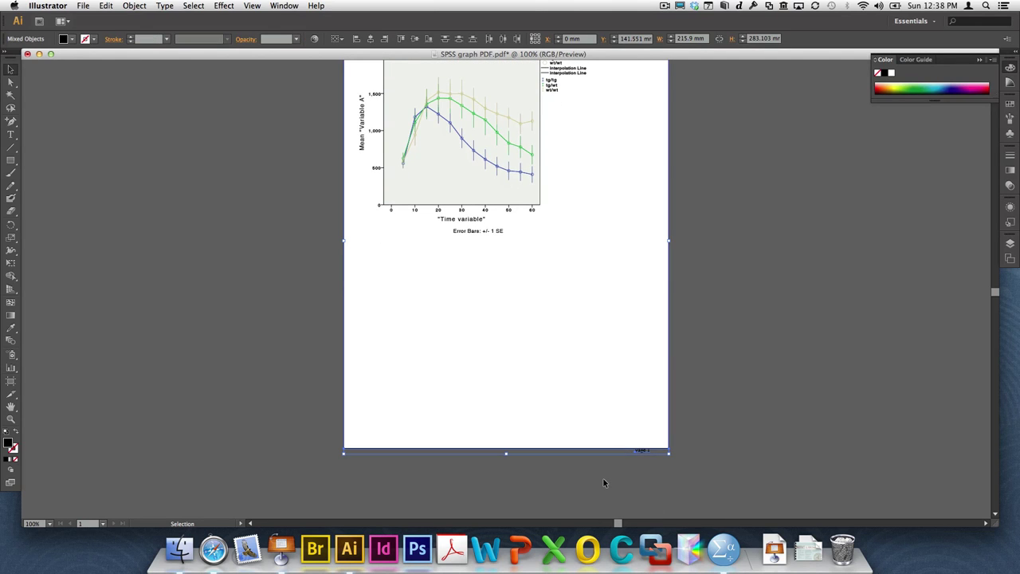
click(604, 478)
scroll(652, 294, up, 10)
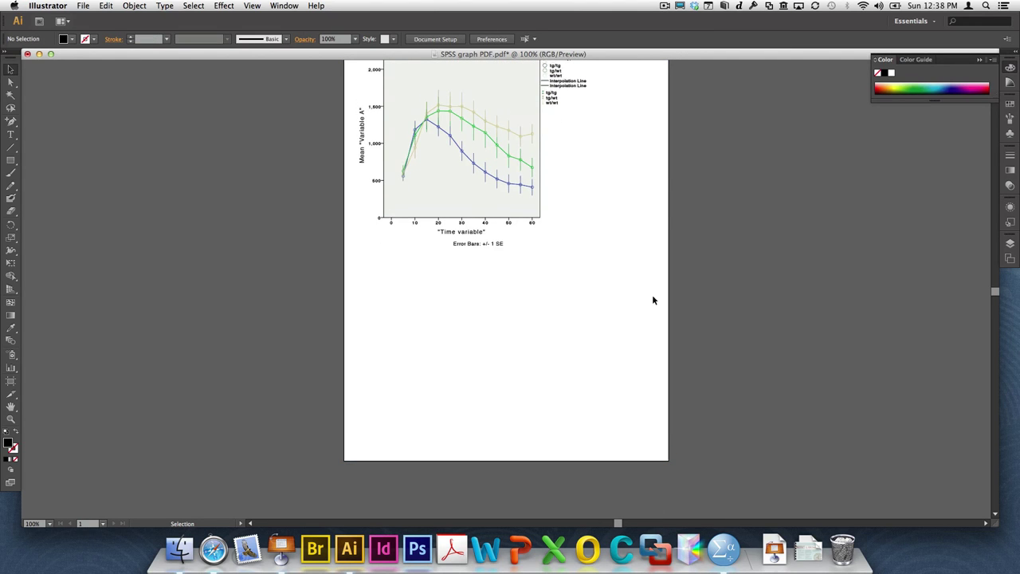
drag(614, 444, 551, 488)
click(552, 488)
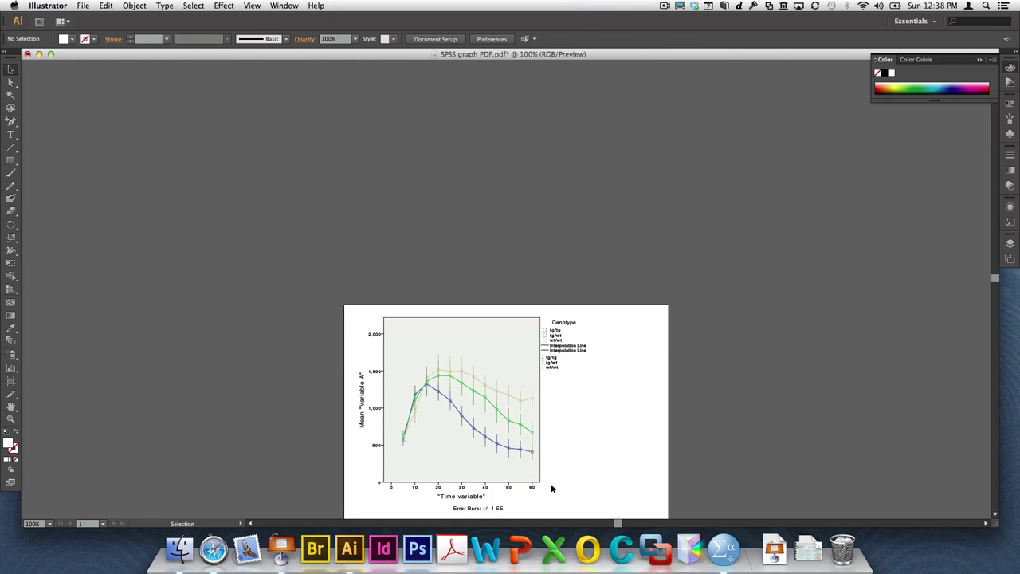
scroll(551, 486, down, 2)
key(super+equal)
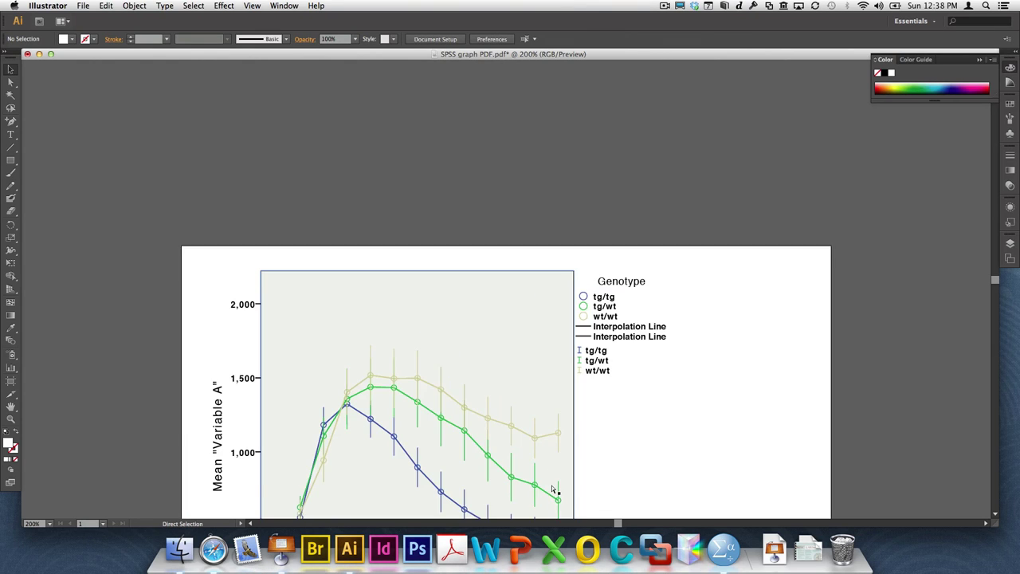
scroll(553, 485, down, 3)
click(558, 329)
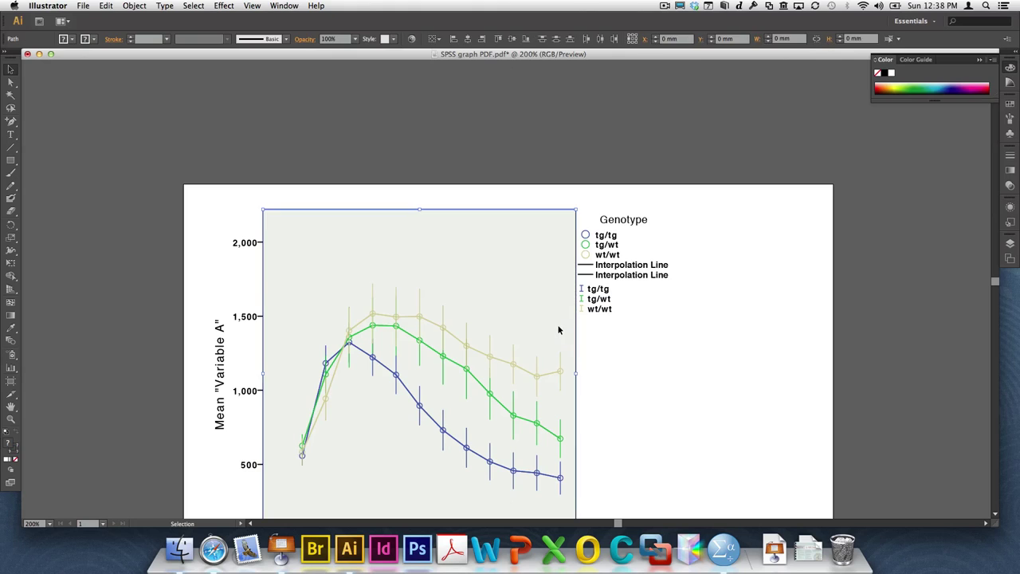
key(Delete)
Delete the legend's Interpolation Line labels, line strokes and error-bar entries, keeping the genotype markers.
scroll(598, 324, down, 2)
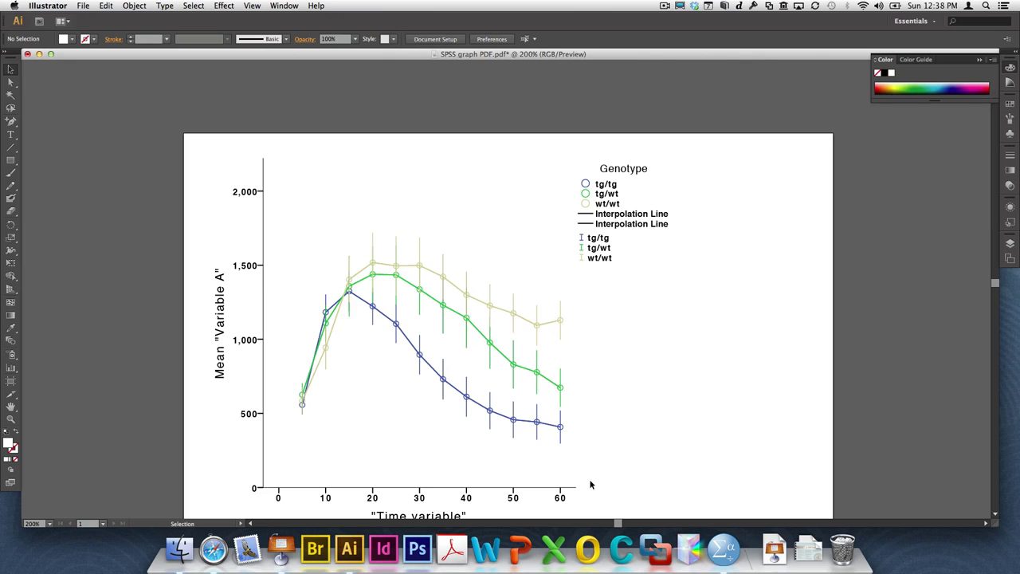
drag(635, 263, 578, 213)
key(Delete)
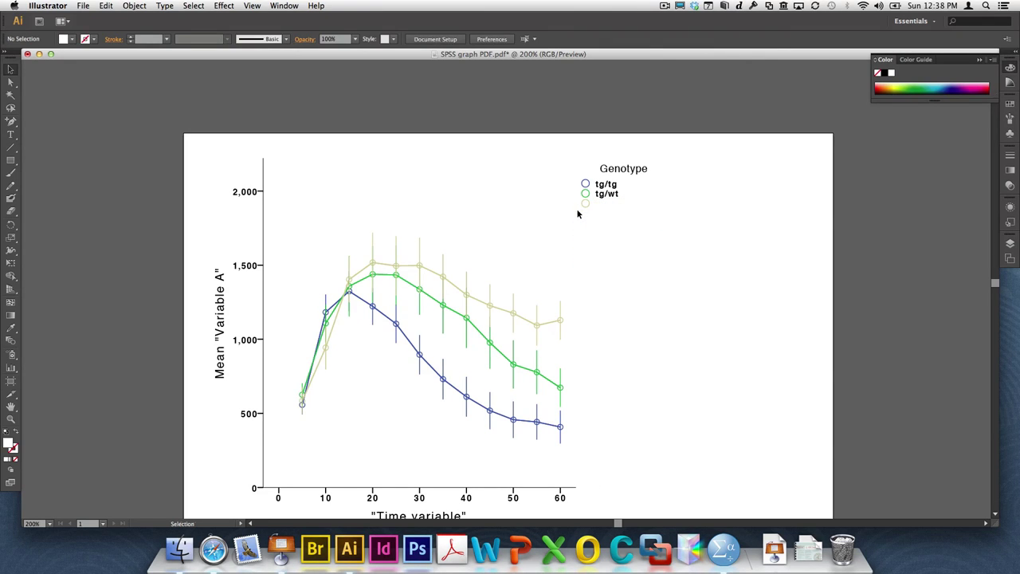
key(super+z)
click(657, 251)
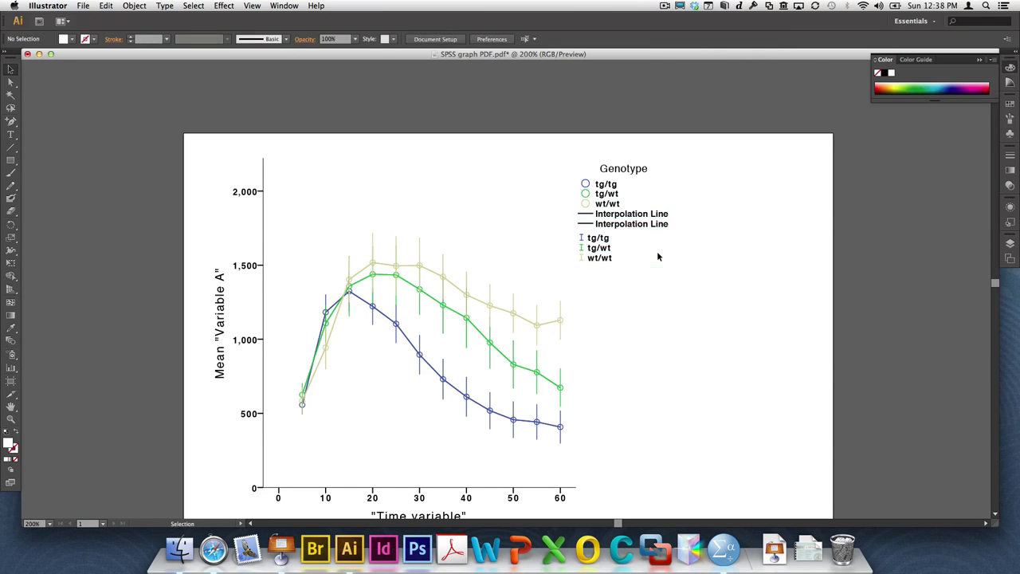
click(628, 217)
key(Delete)
click(607, 227)
key(Delete)
drag(584, 252, 567, 209)
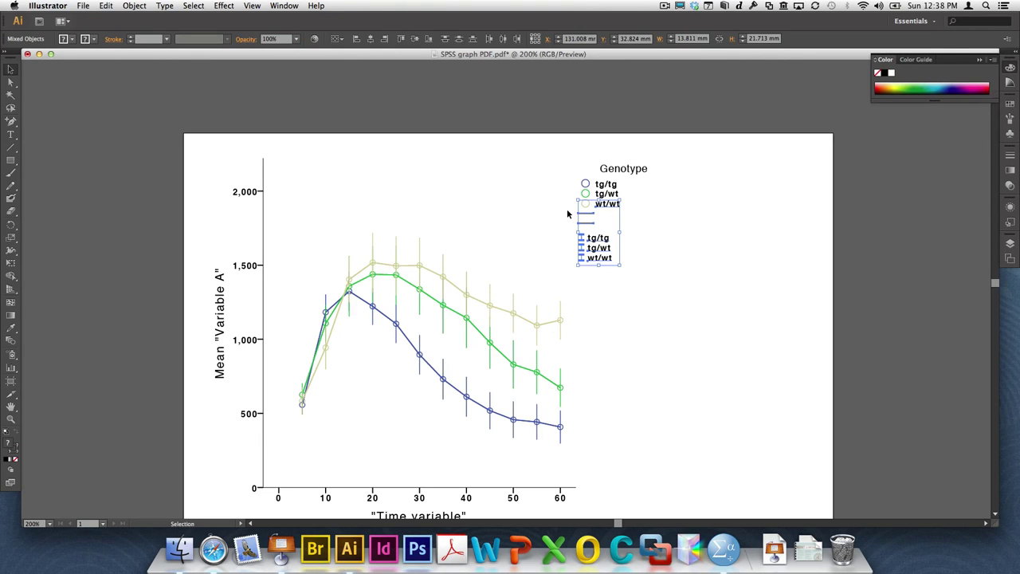
shift+click(607, 204)
key(Delete)
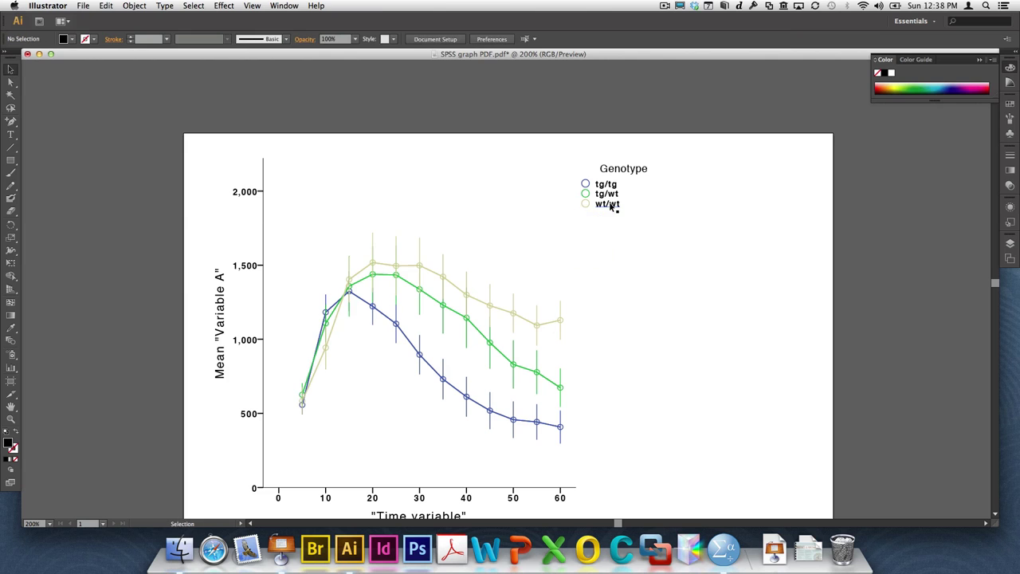
scroll(653, 265, down, 2)
scroll(654, 265, left, 2)
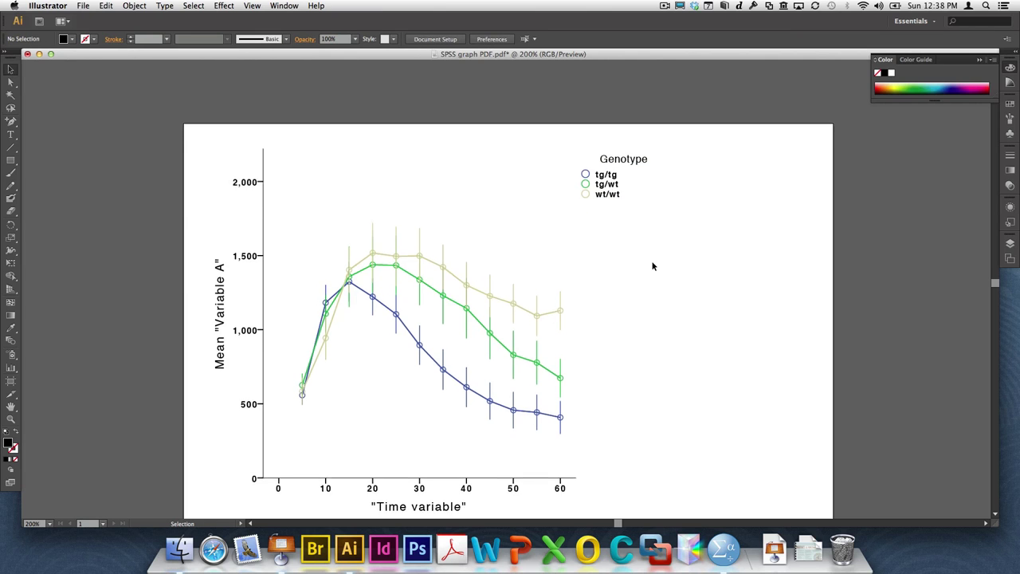
scroll(652, 265, down, 1)
Delete the 'Error Bars: +/- 1 SE' note below the chart.
scroll(676, 305, down, 5)
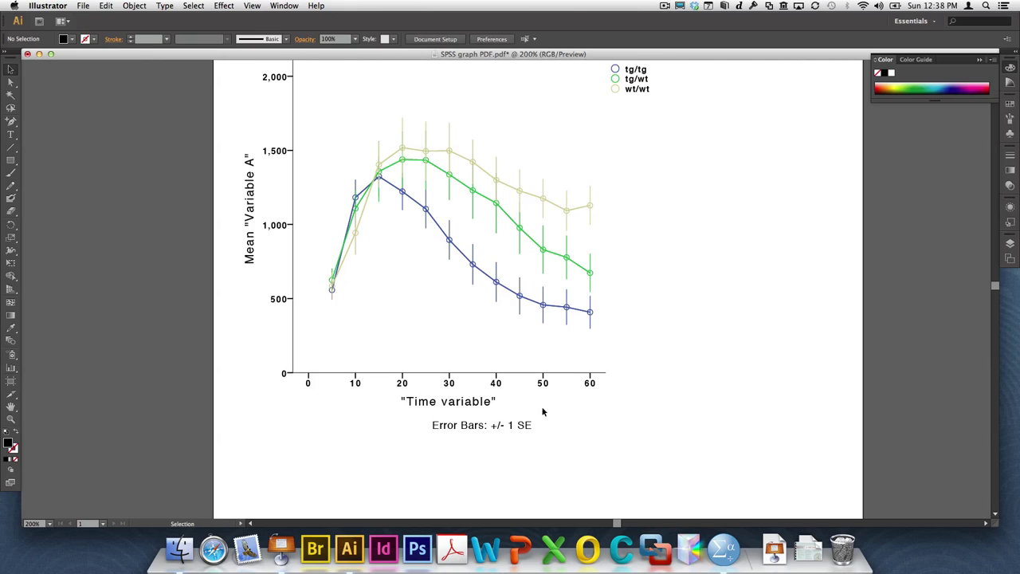
click(526, 425)
key(BackSpace)
scroll(526, 426, up, 5)
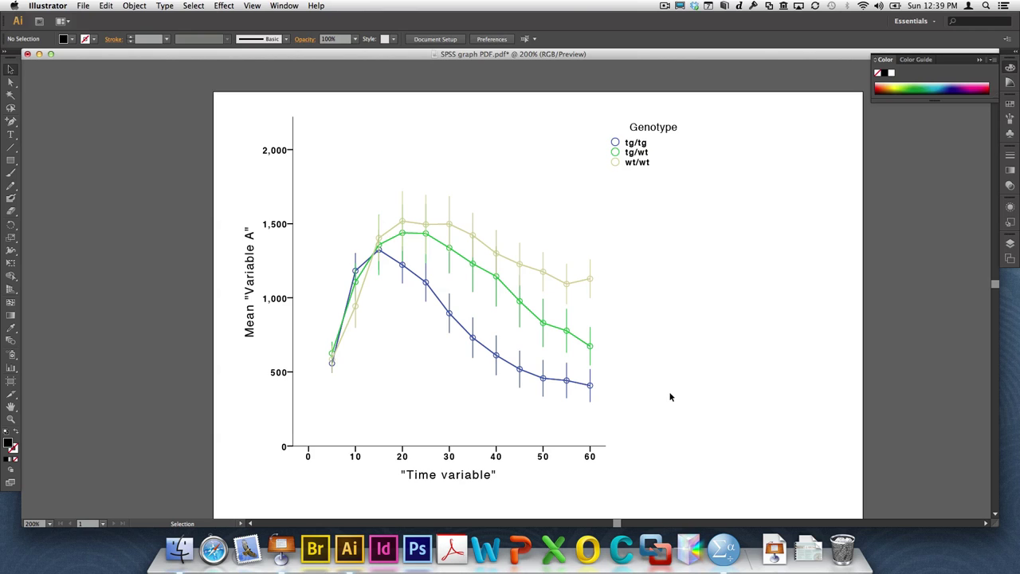
scroll(670, 396, down, 1)
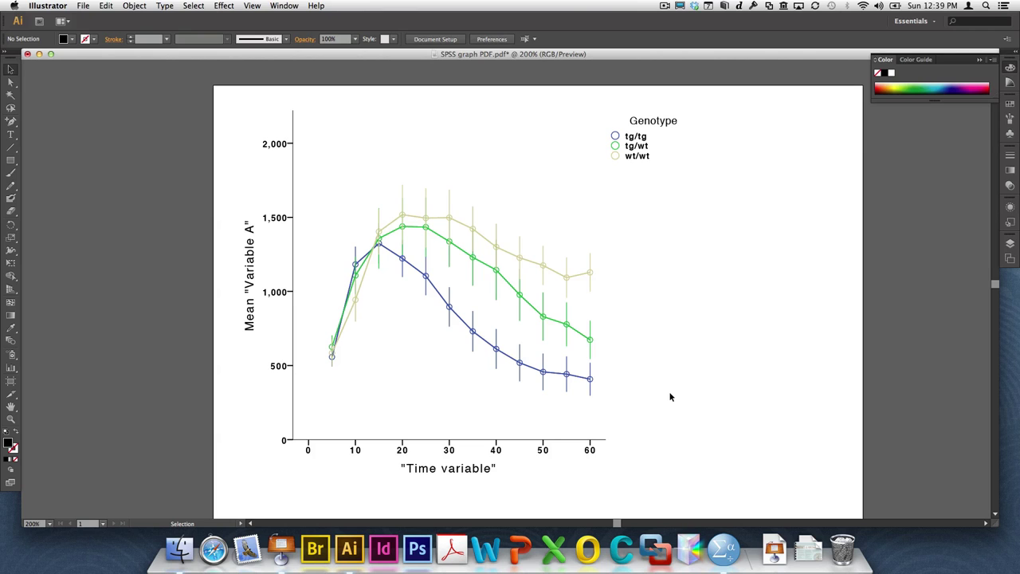
scroll(670, 396, down, 1)
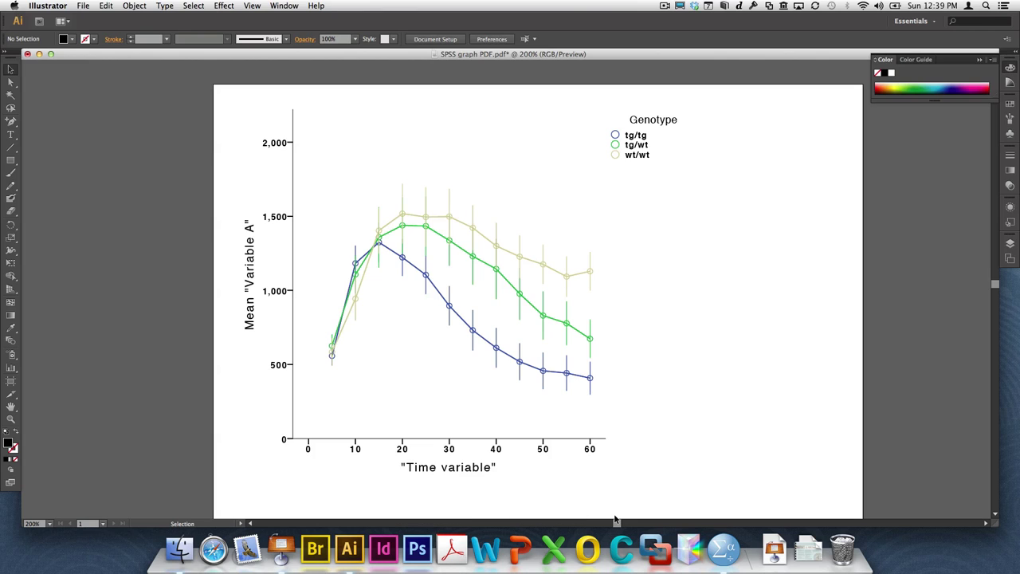
Shift the legend and its Genotype title further left, then return to the SPSS output.
drag(695, 173, 599, 105)
drag(665, 120, 569, 121)
click(610, 103)
click(583, 174)
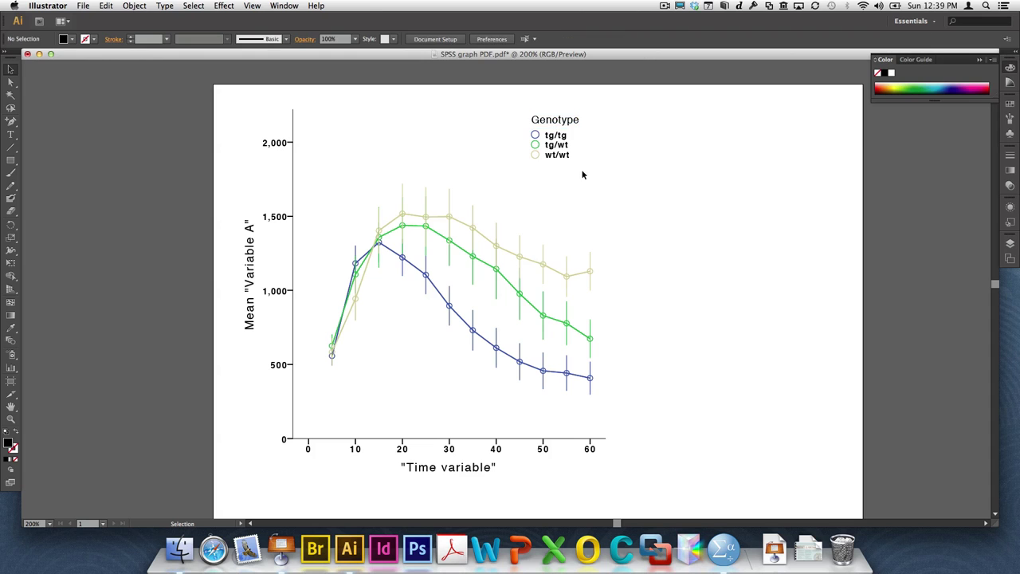
click(726, 549)
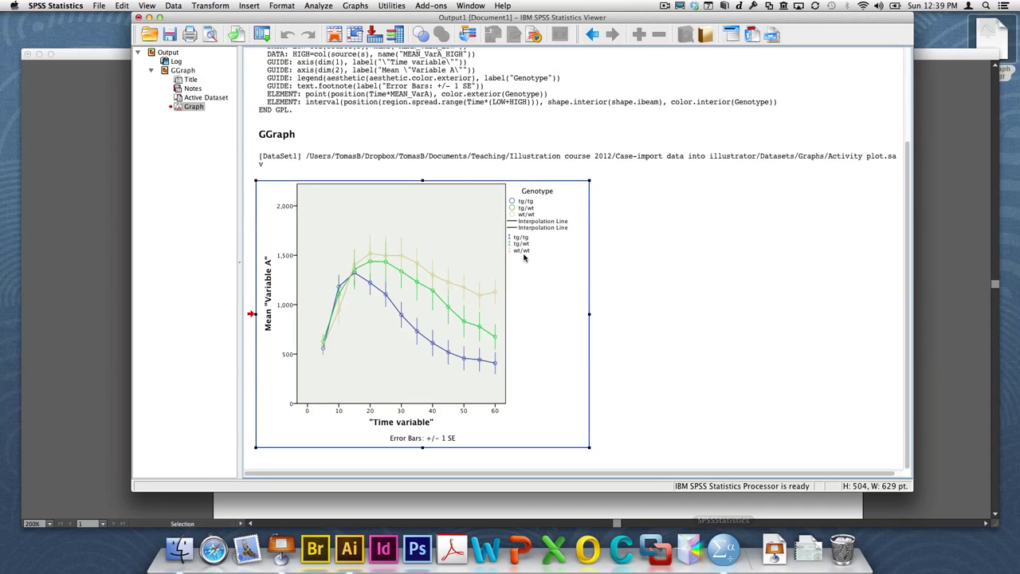
Export the SPSS graph as graphics only (Document Type None) in EPS format.
right_click(569, 346)
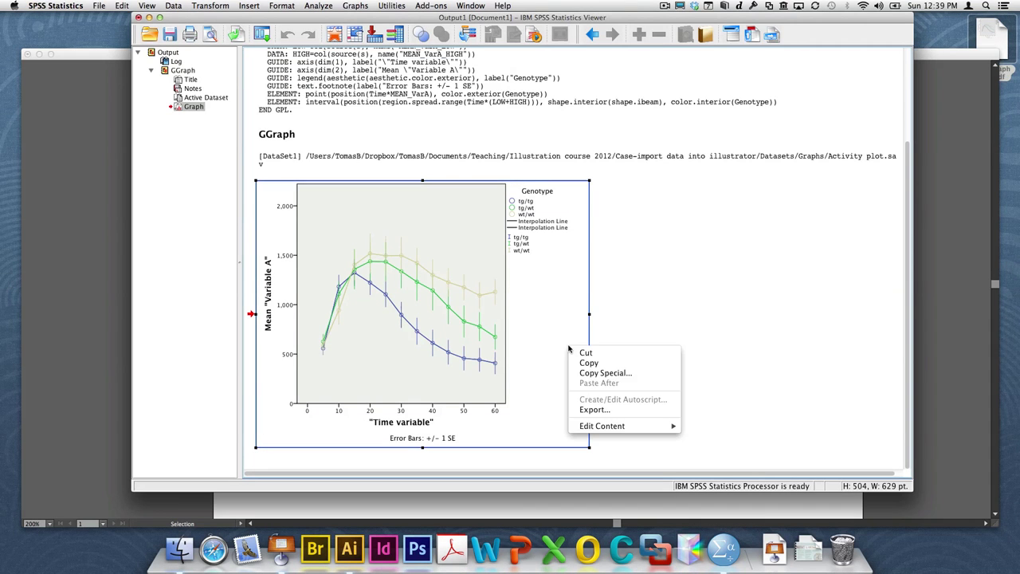
click(596, 409)
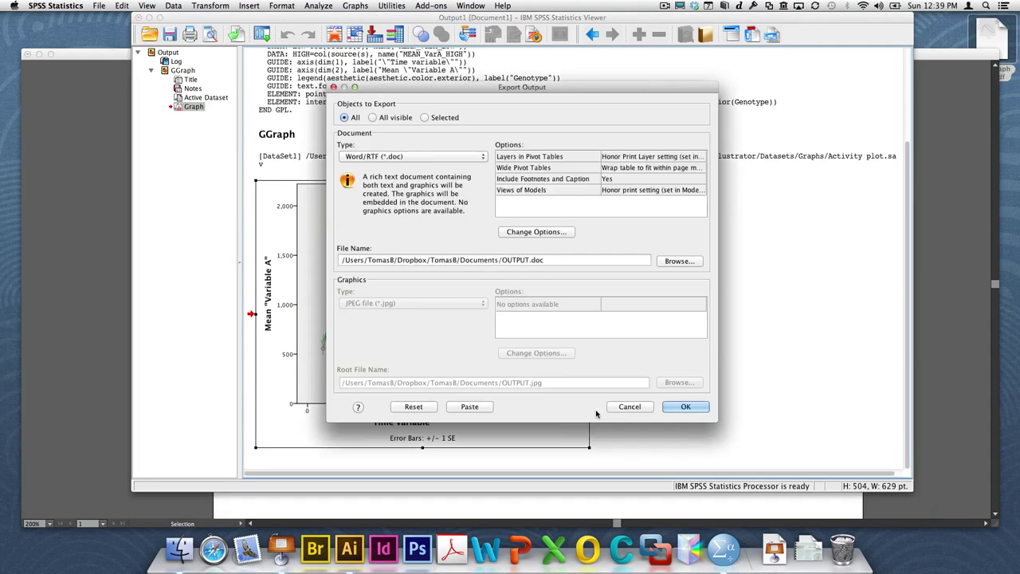
click(450, 159)
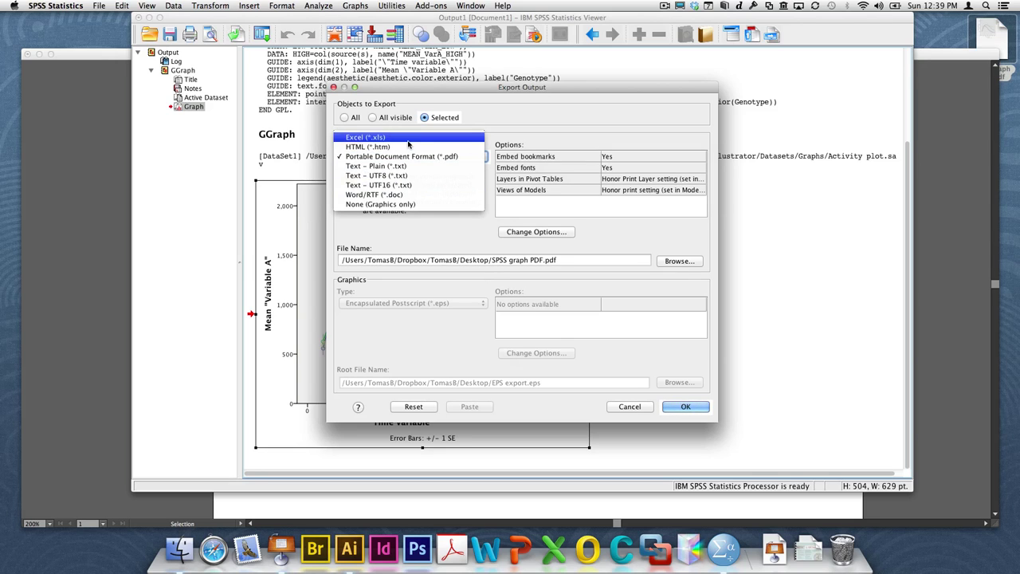
click(398, 204)
click(435, 304)
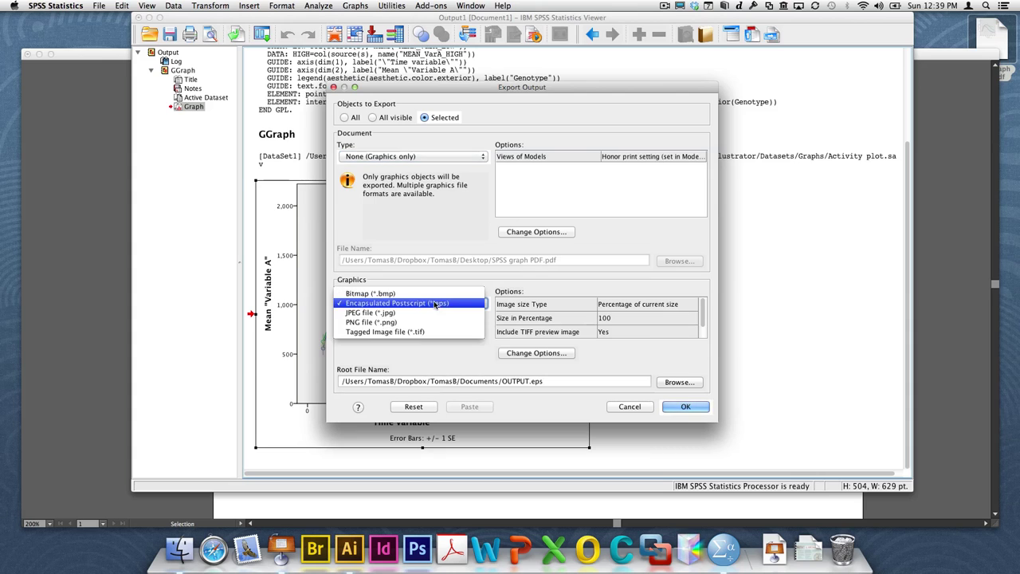
click(434, 303)
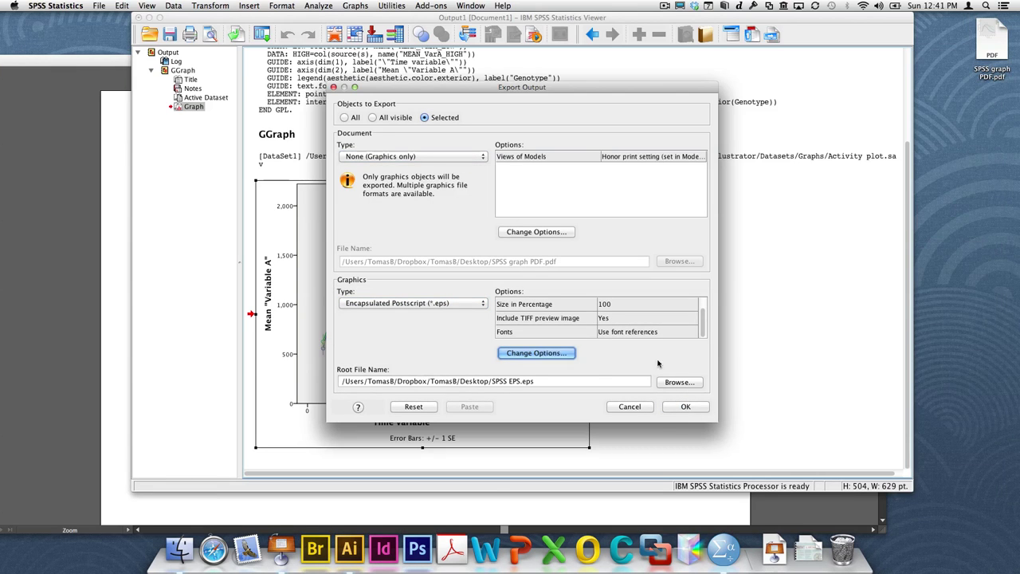
click(685, 406)
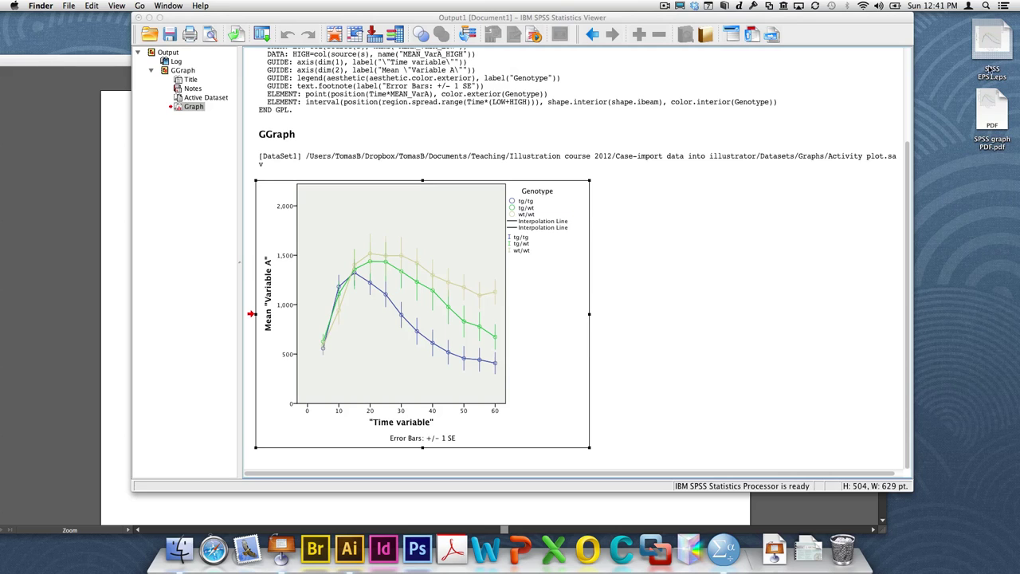
Preview the exported SPSS EPS1.eps file, then drag it into Illustrator.
double_click(992, 40)
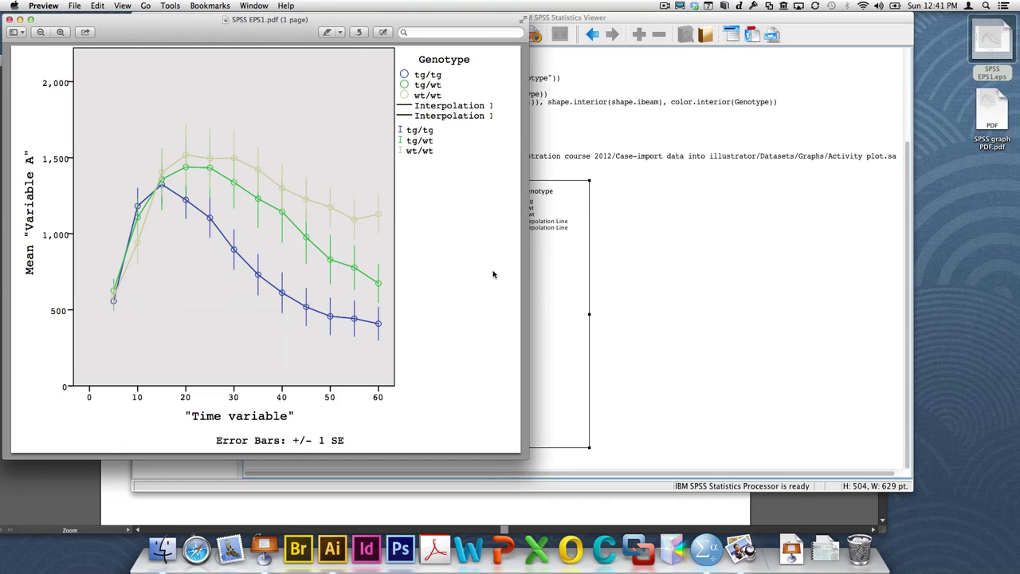
key(super+w)
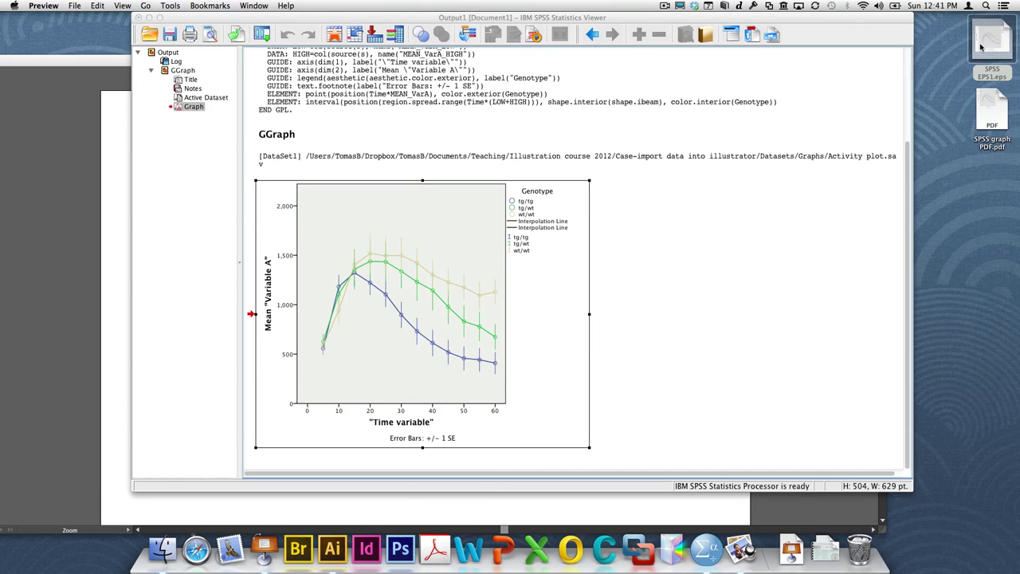
drag(990, 46, 342, 545)
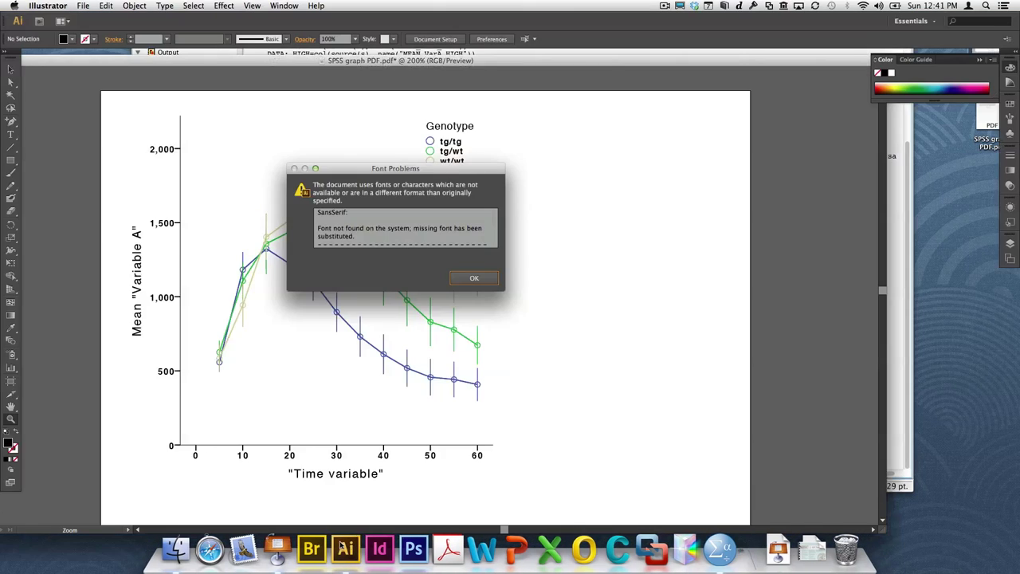
Dismiss the SansSerif font warning, zoom so the chart fills the window, and select the chart group.
click(482, 280)
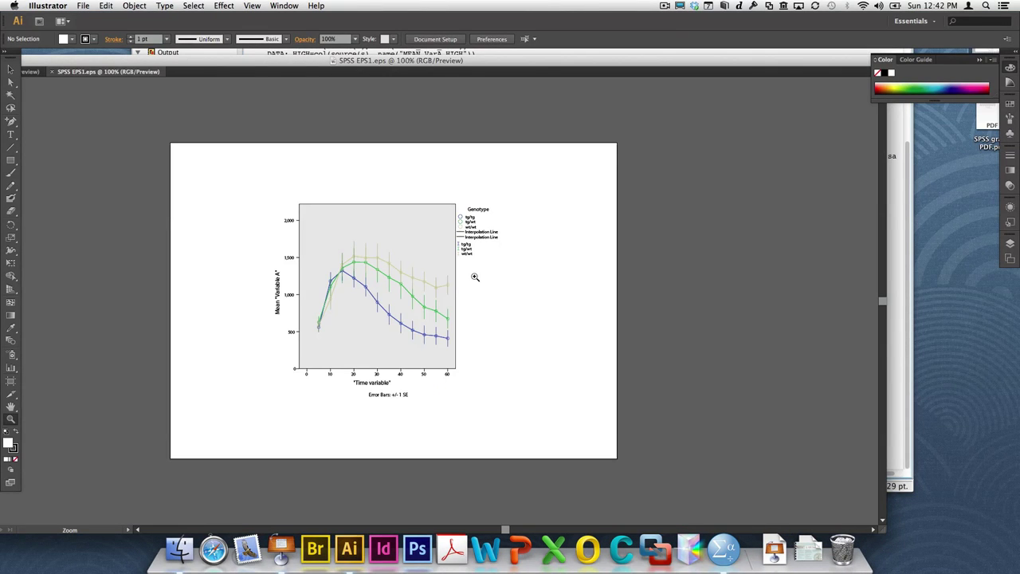
drag(235, 179, 585, 438)
click(11, 70)
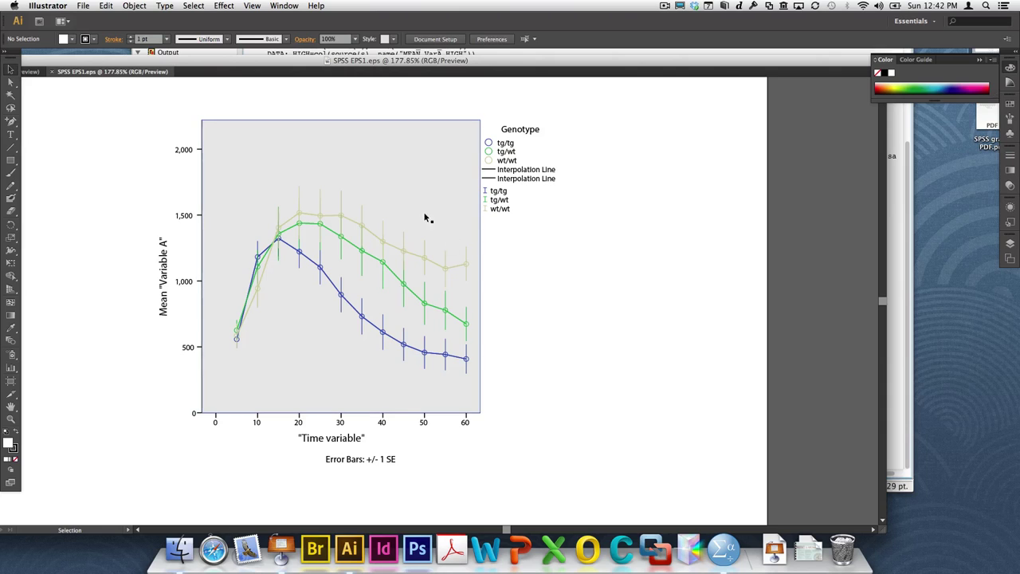
click(449, 245)
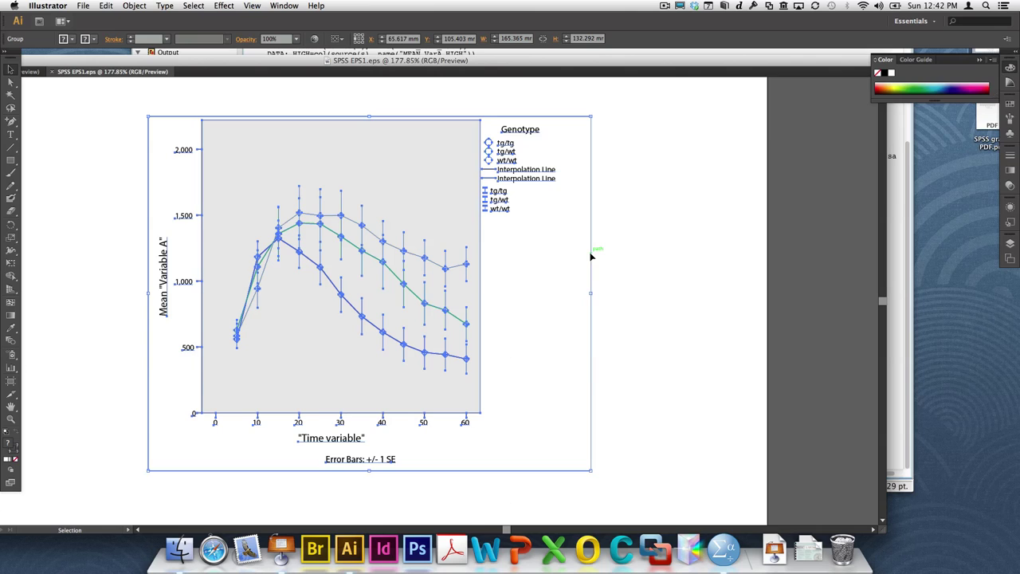
Ungroup the chart and delete its outer border rectangle.
right_click(591, 257)
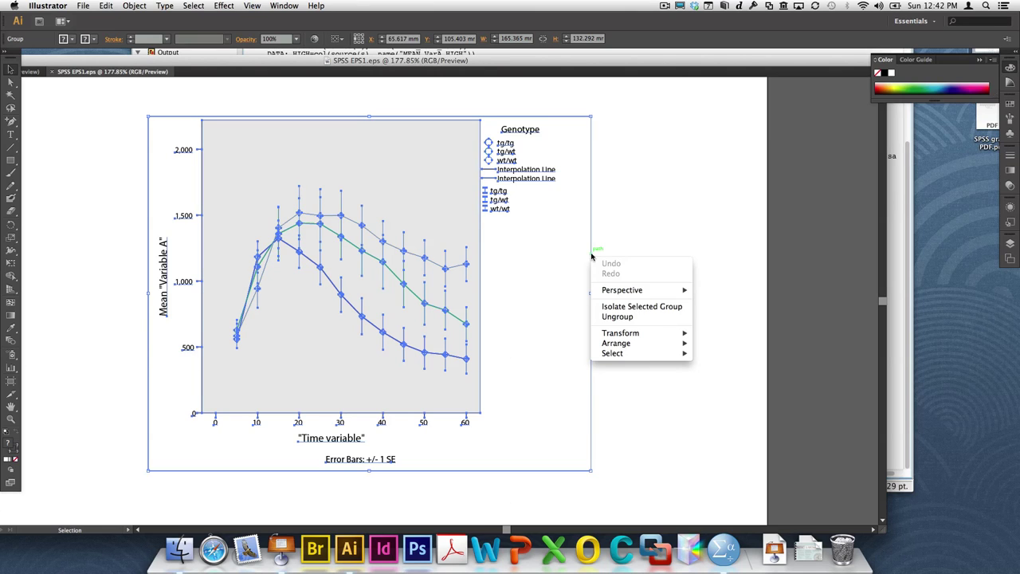
click(621, 319)
click(620, 299)
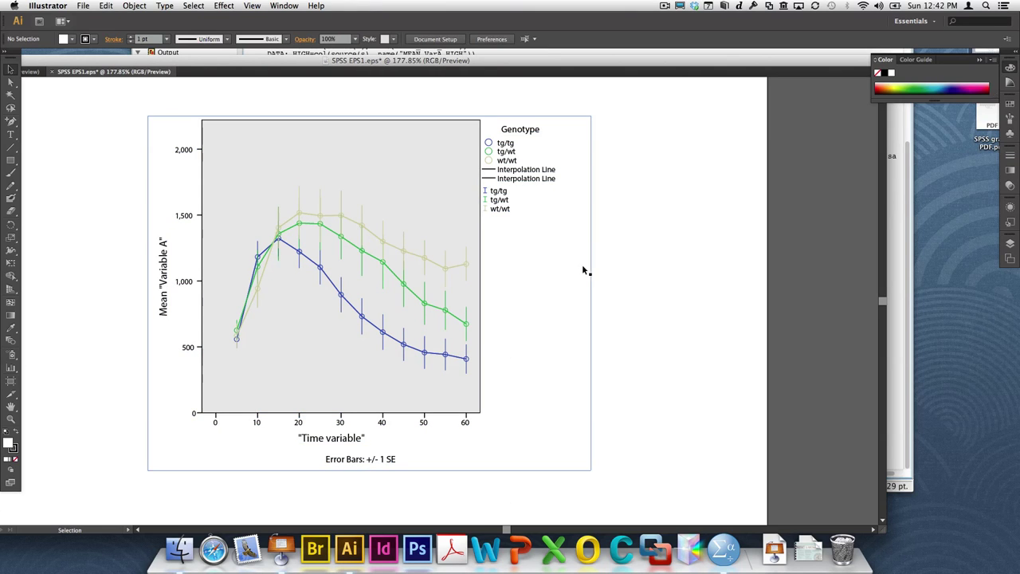
click(590, 271)
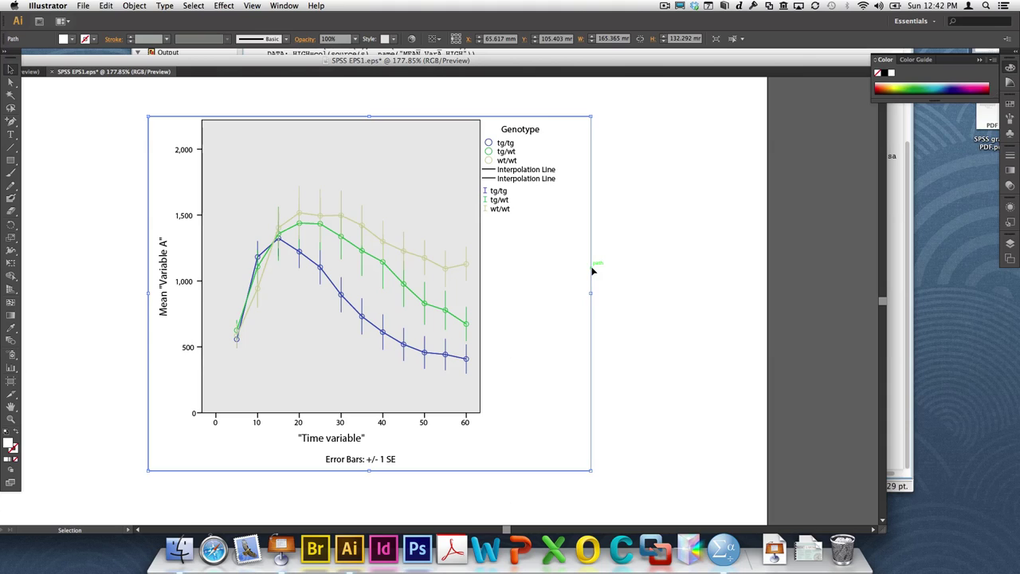
key(Delete)
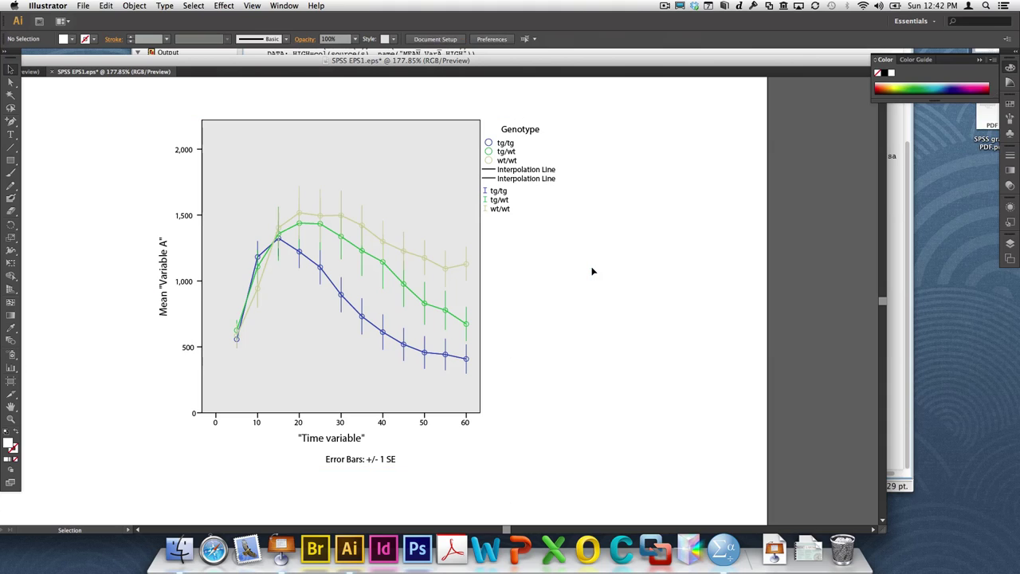
Delete the grey plot-area background, then select the blue error bar at time 50.
click(481, 226)
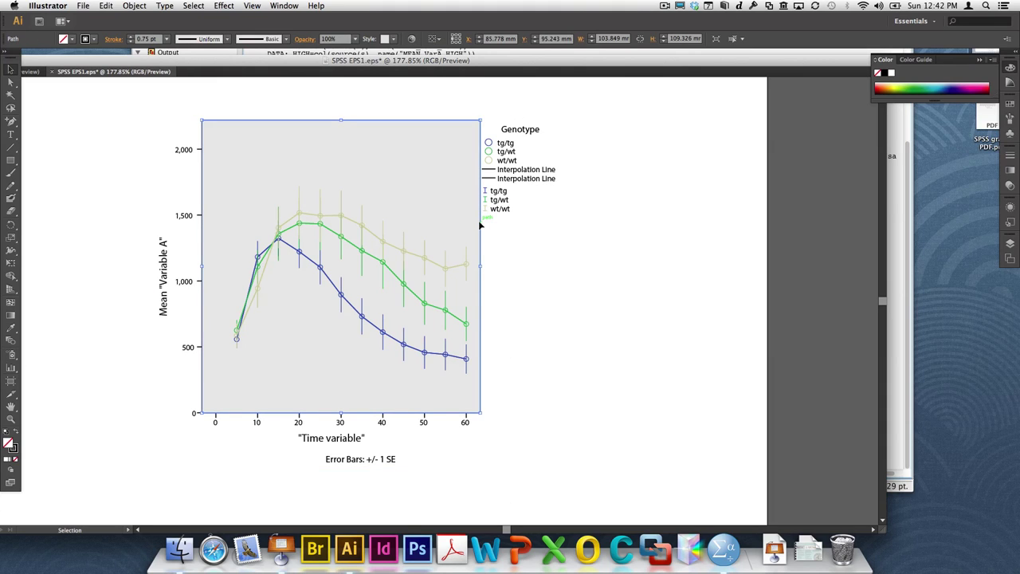
key(super+shift+a)
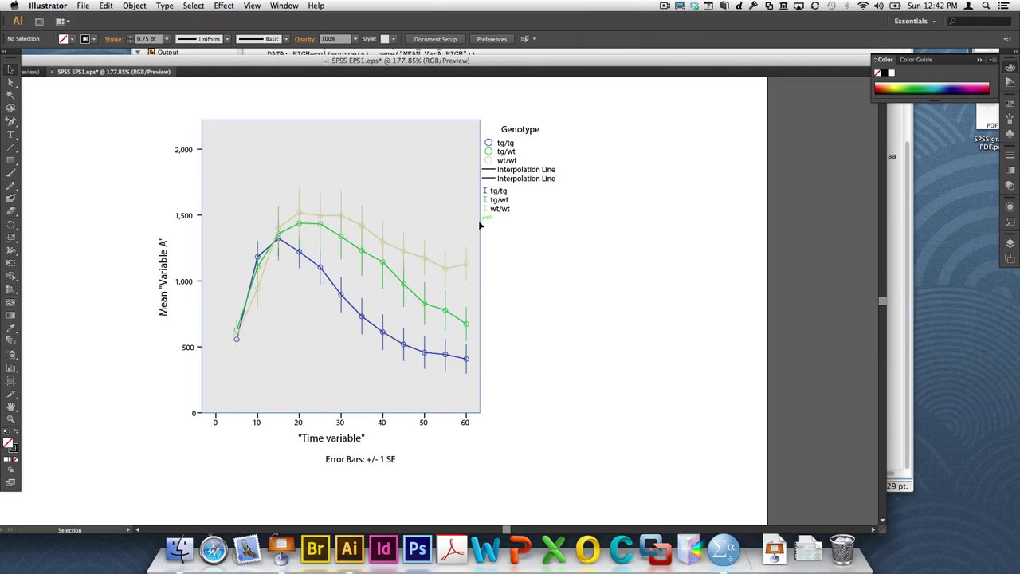
click(480, 226)
key(Delete)
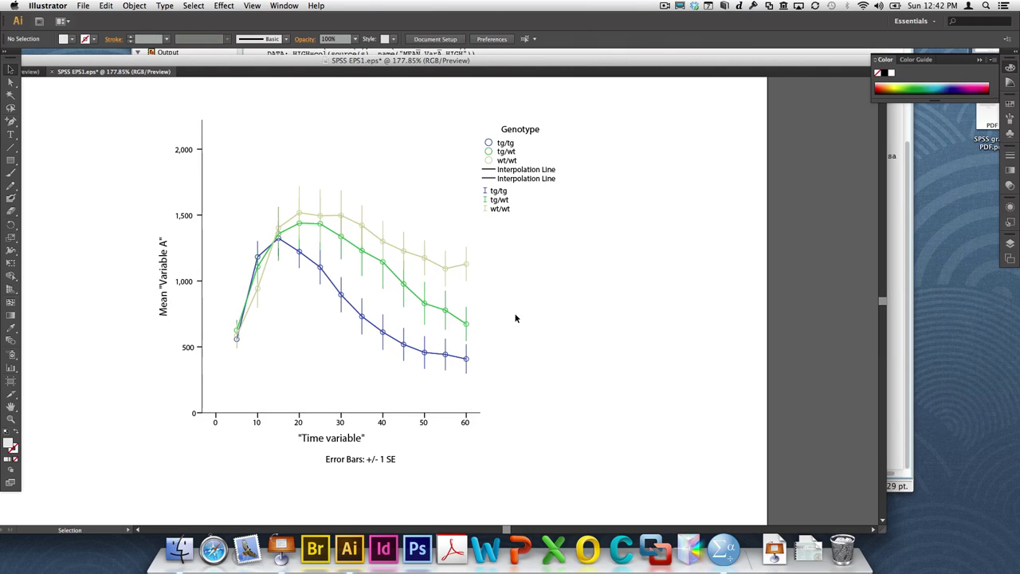
click(423, 365)
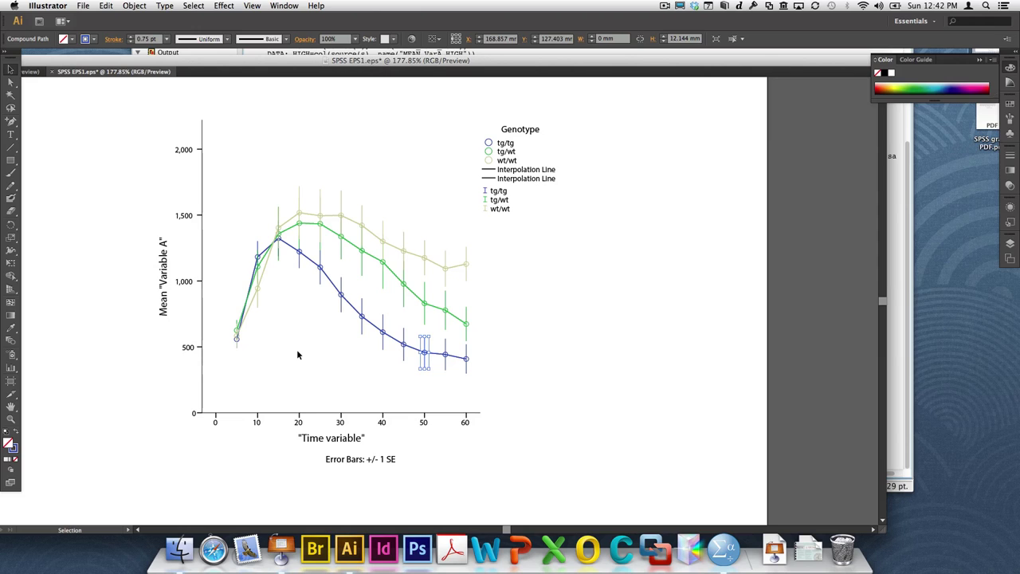
In the Transform panel, set the error bar's height to 50% anchored at the bottom.
click(285, 6)
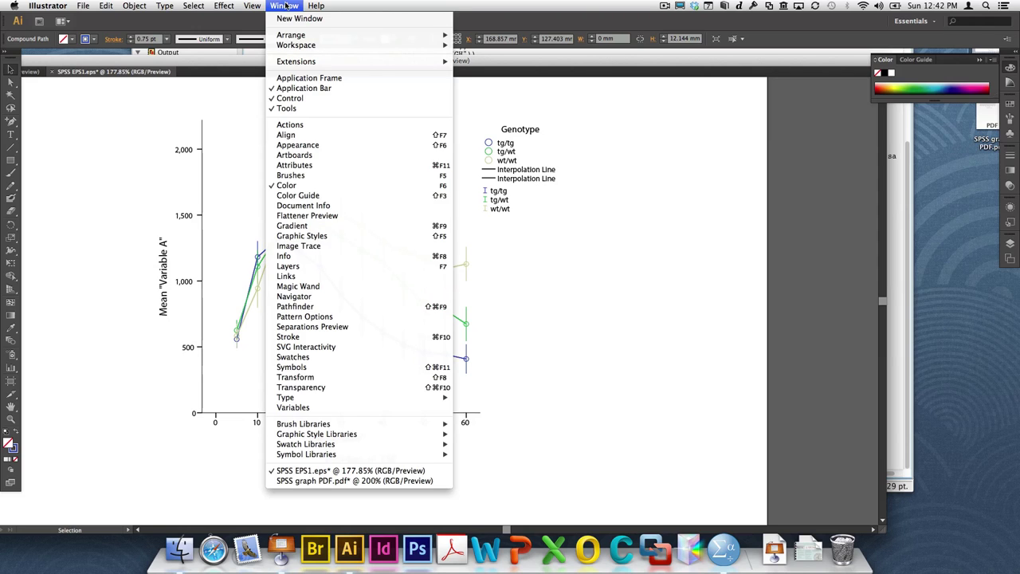
click(404, 382)
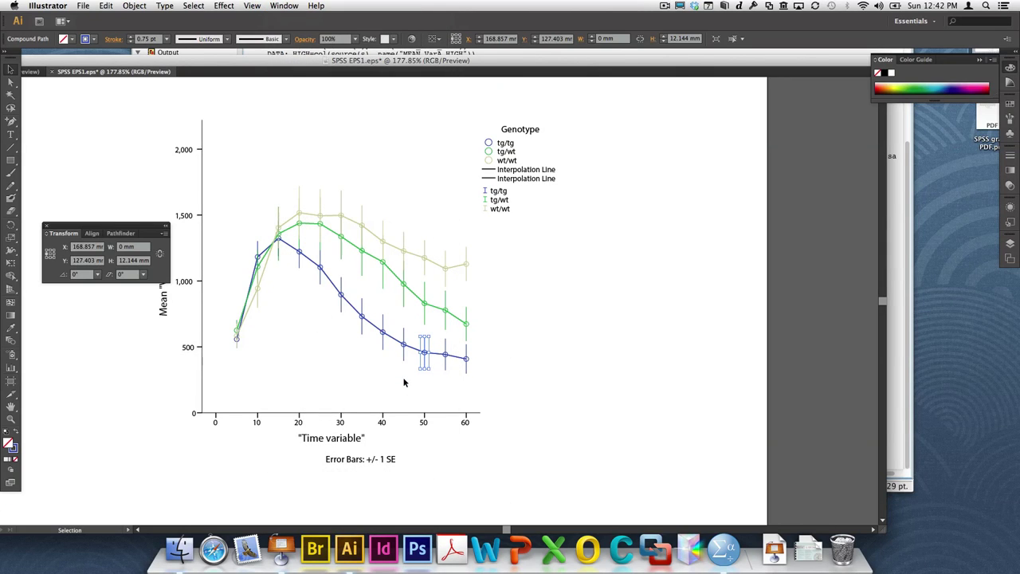
click(50, 258)
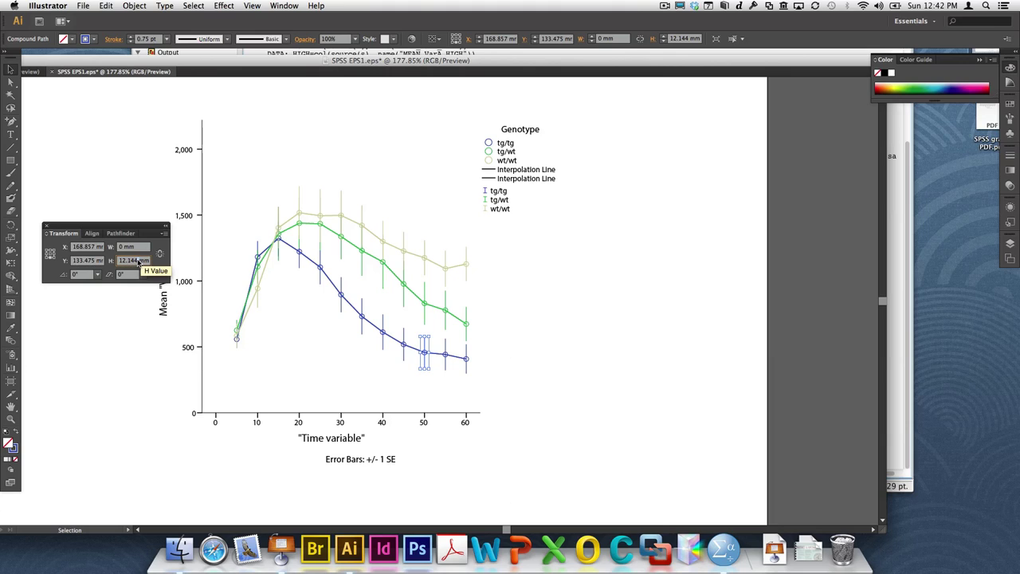
click(140, 261)
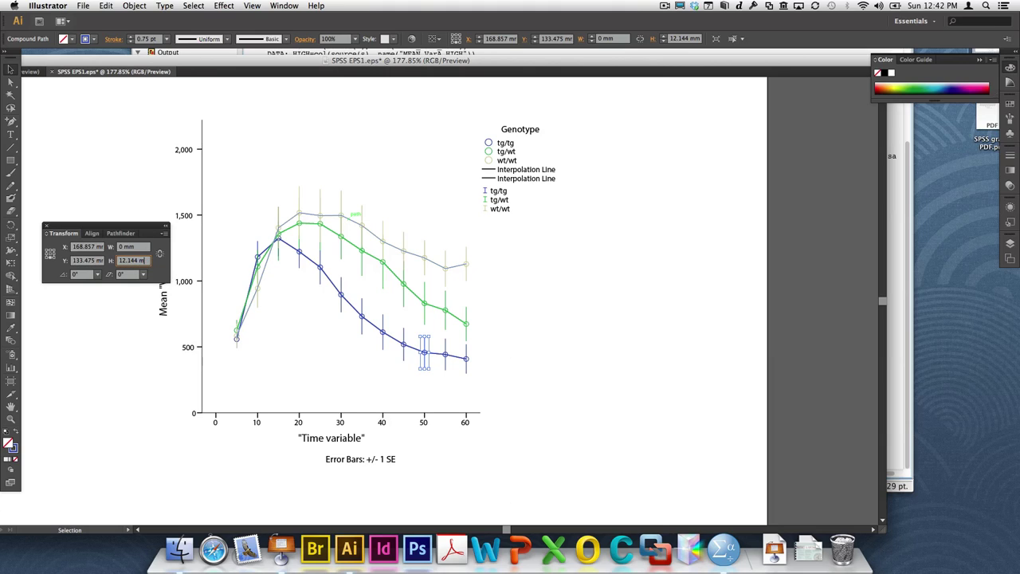
key(BackSpace)
key(BackSpace)
key(BackSpace)
key(BackSpace)
key(BackSpace)
key(BackSpace)
key(BackSpace)
key(BackSpace)
key(BackSpace)
text(50%)
key(Return)
Select the remaining blue error bars with Direct Selection.
click(517, 343)
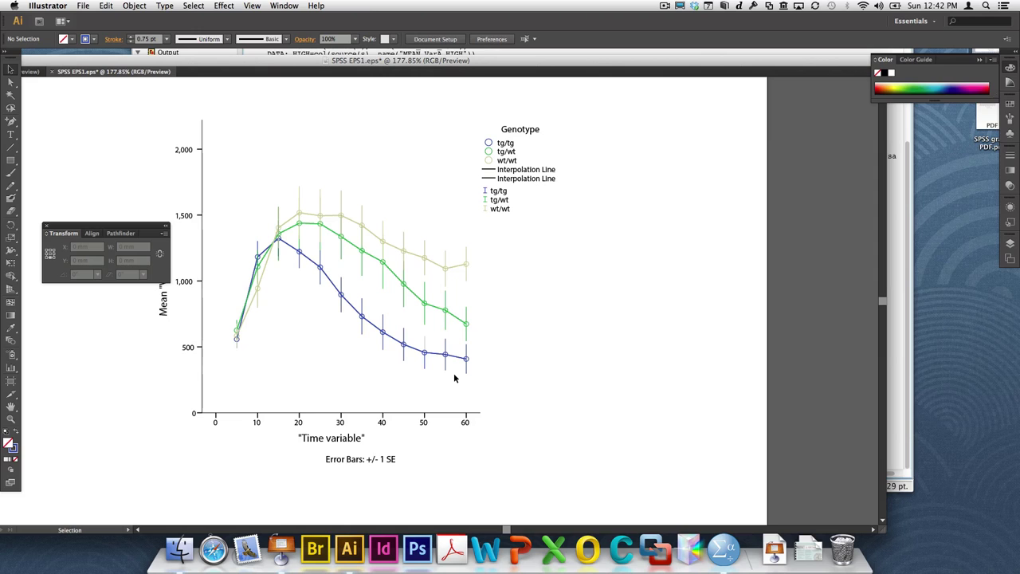
key(a)
click(465, 367)
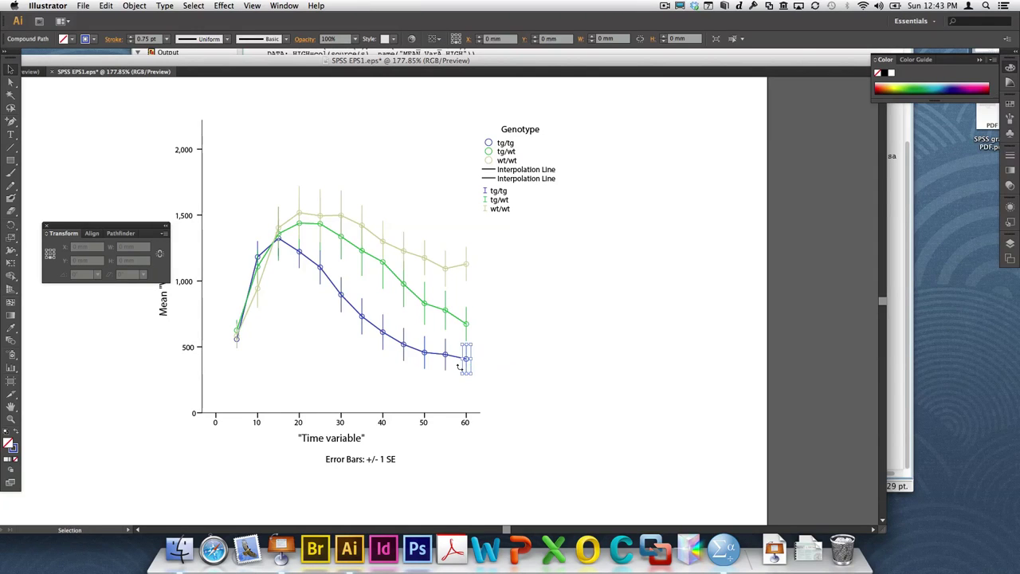
shift+click(446, 358)
shift+click(423, 361)
drag(409, 370, 273, 249)
drag(265, 303, 227, 356)
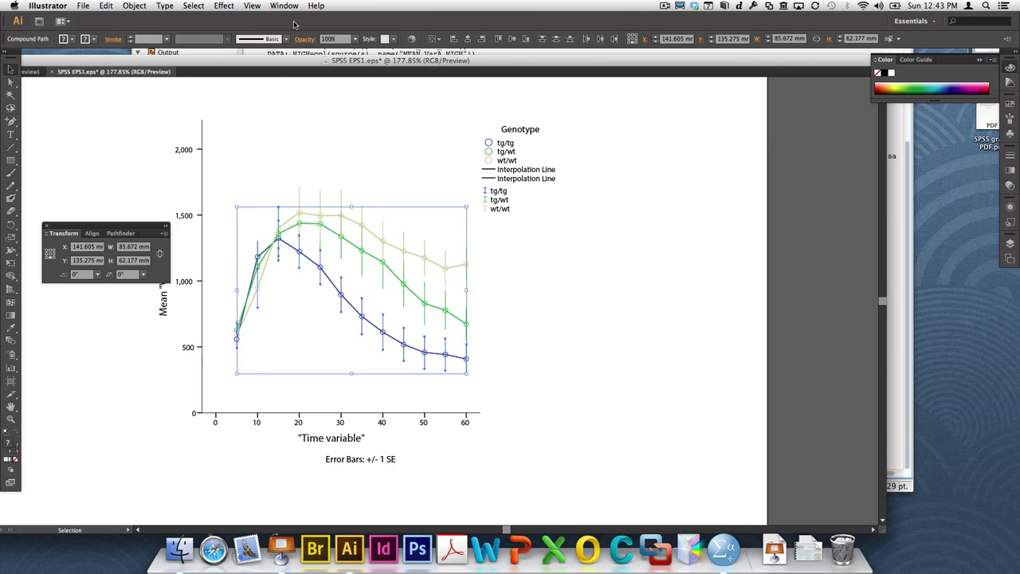
click(145, 5)
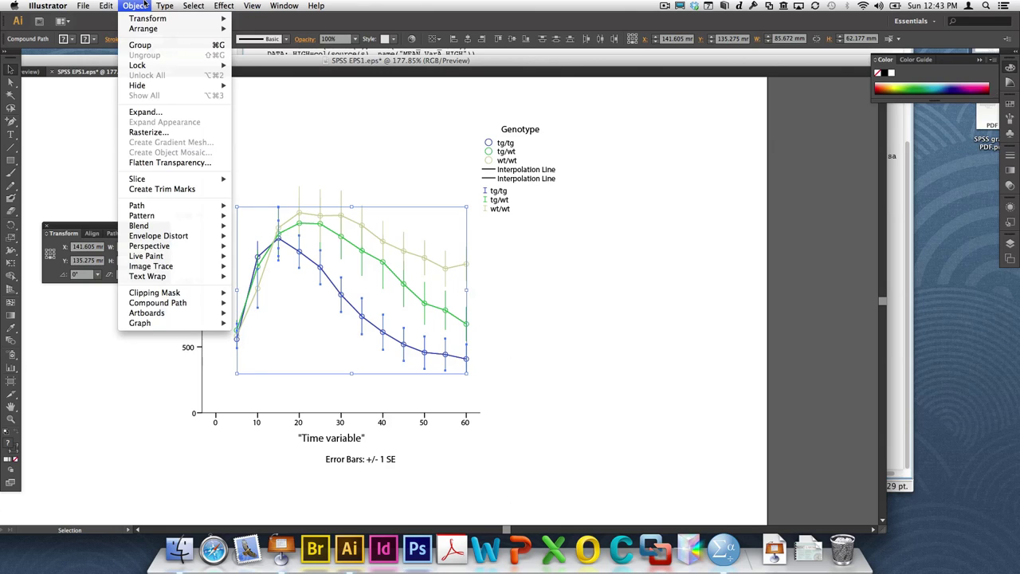
mouse_move(149, 18)
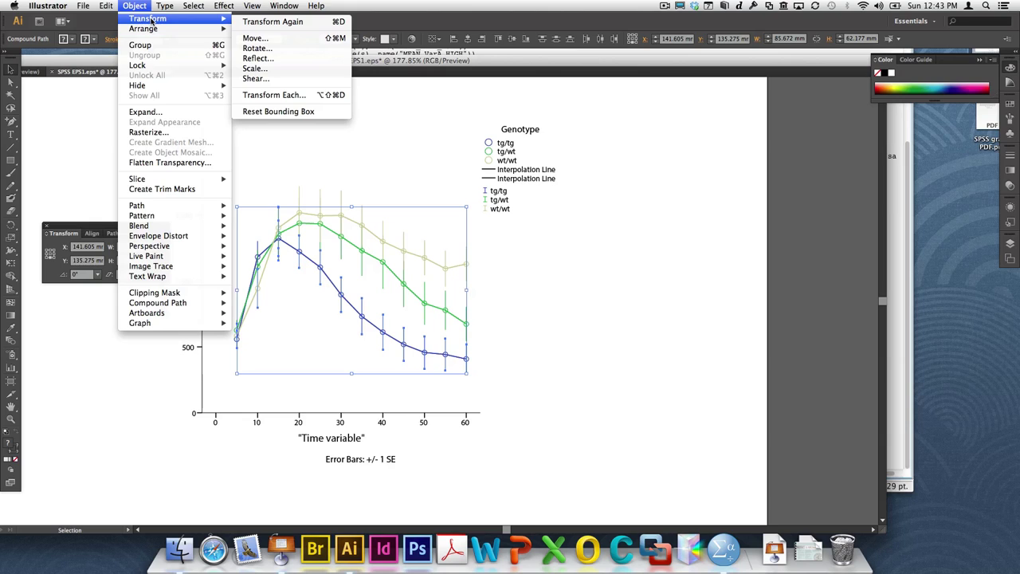
click(303, 96)
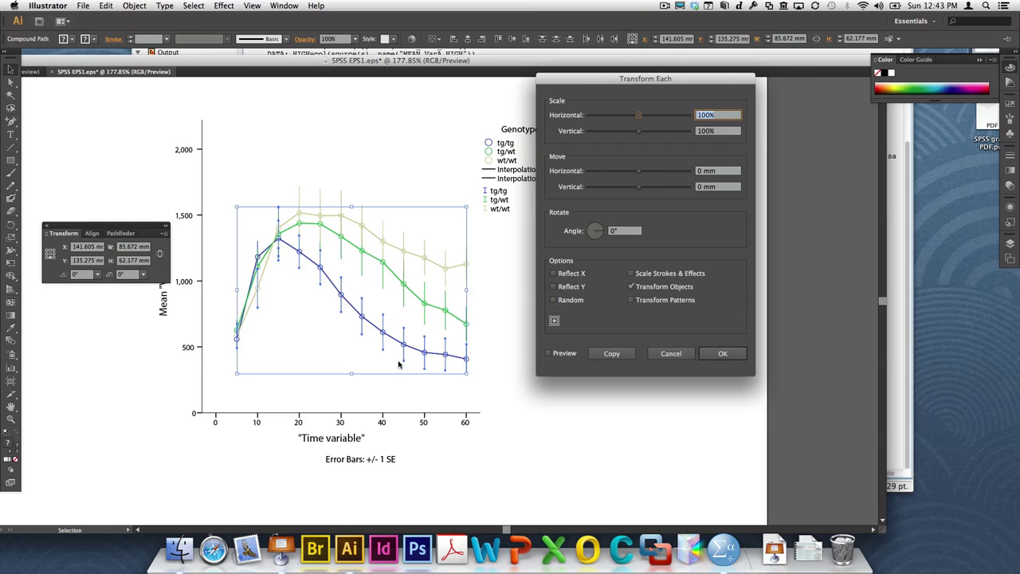
click(671, 353)
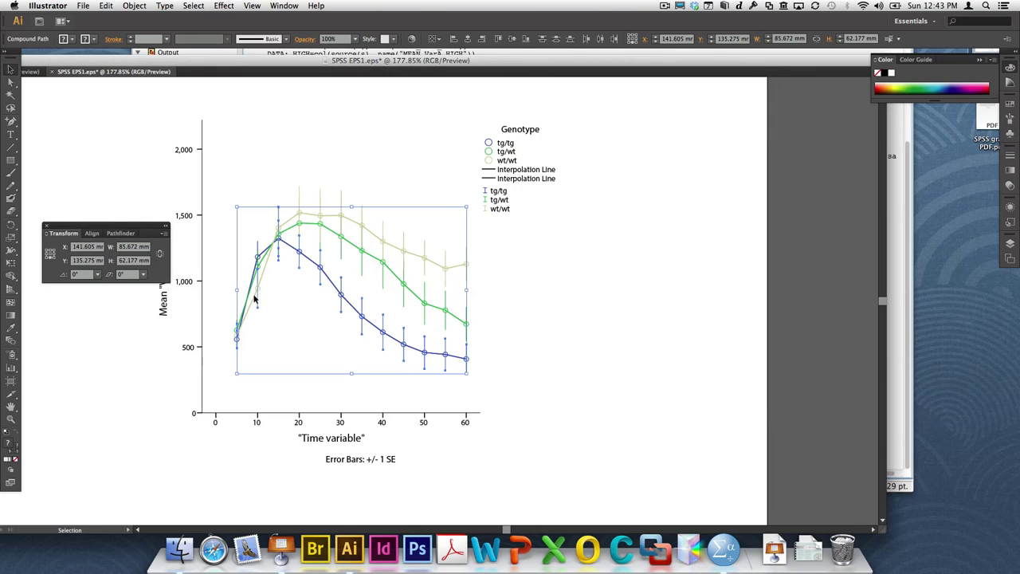
click(148, 262)
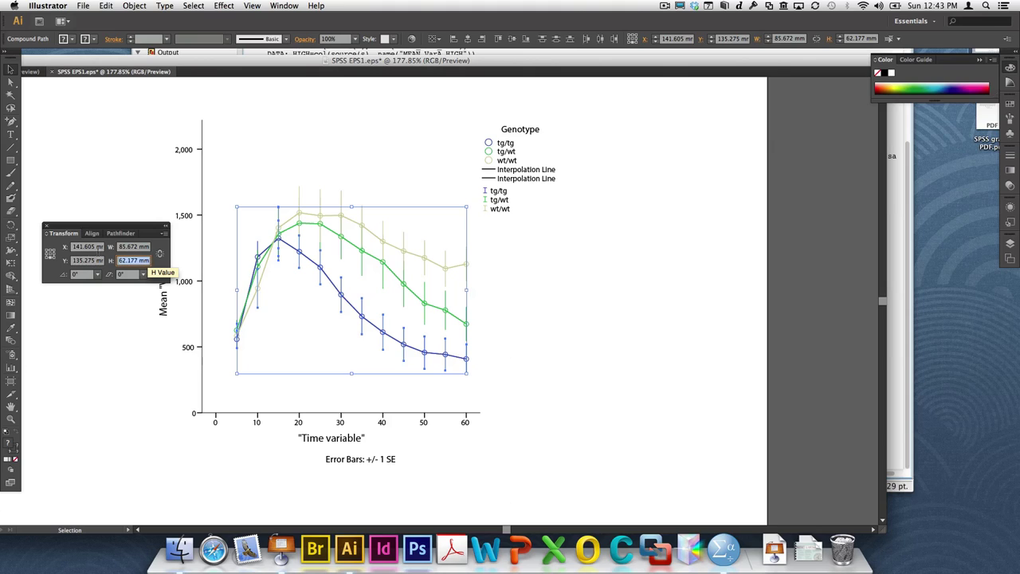
text(50 m)
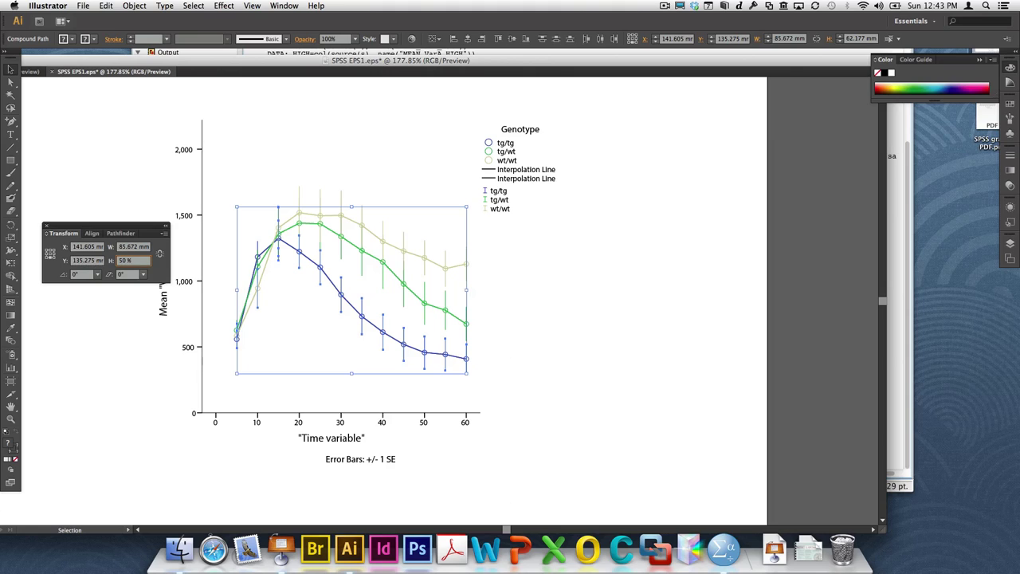
key(Return)
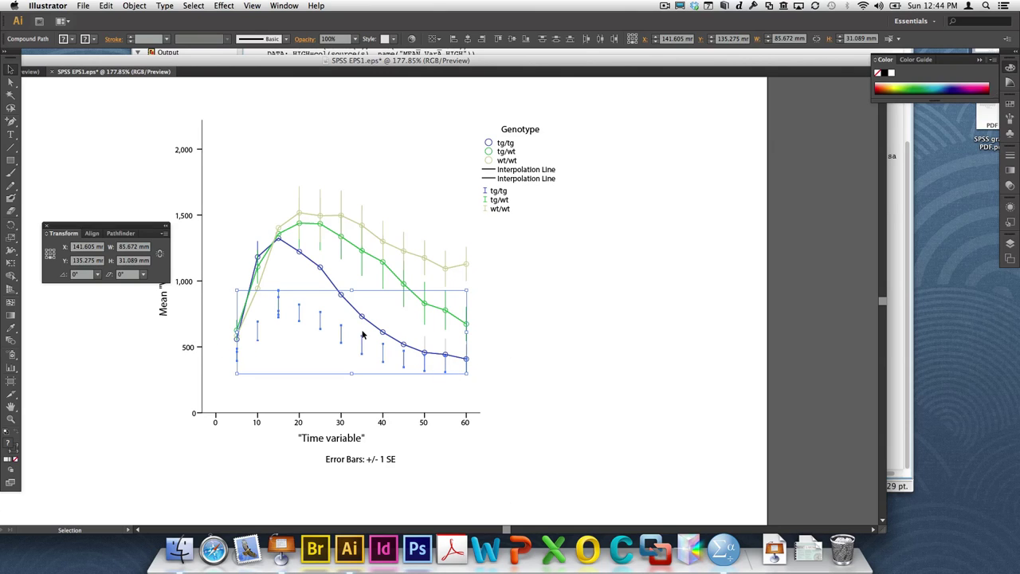
key(super+d)
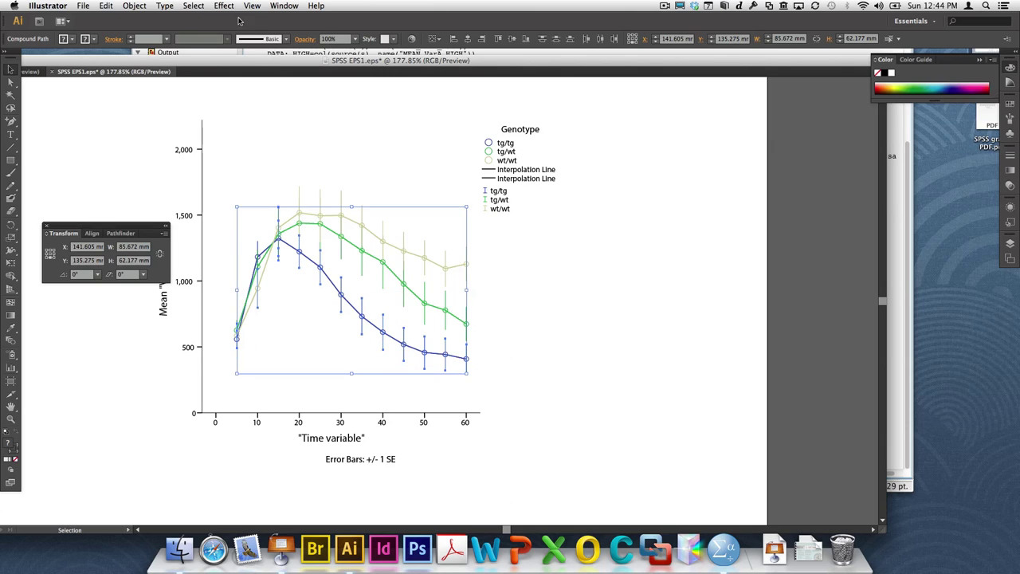
click(150, 5)
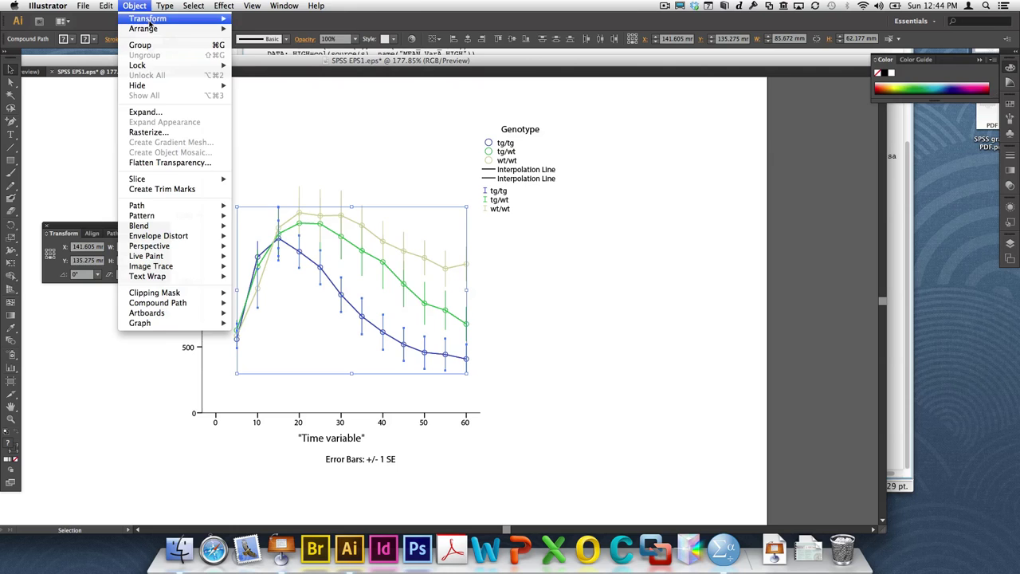
Use Transform Each to scale every blue tg/tg piece to 50% vertically.
mouse_move(134, 6)
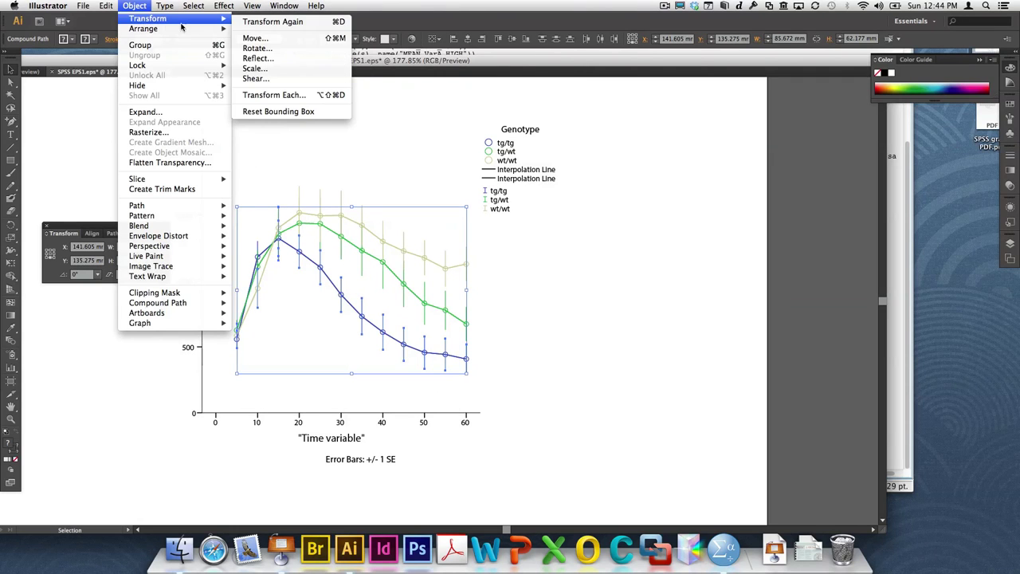
click(279, 96)
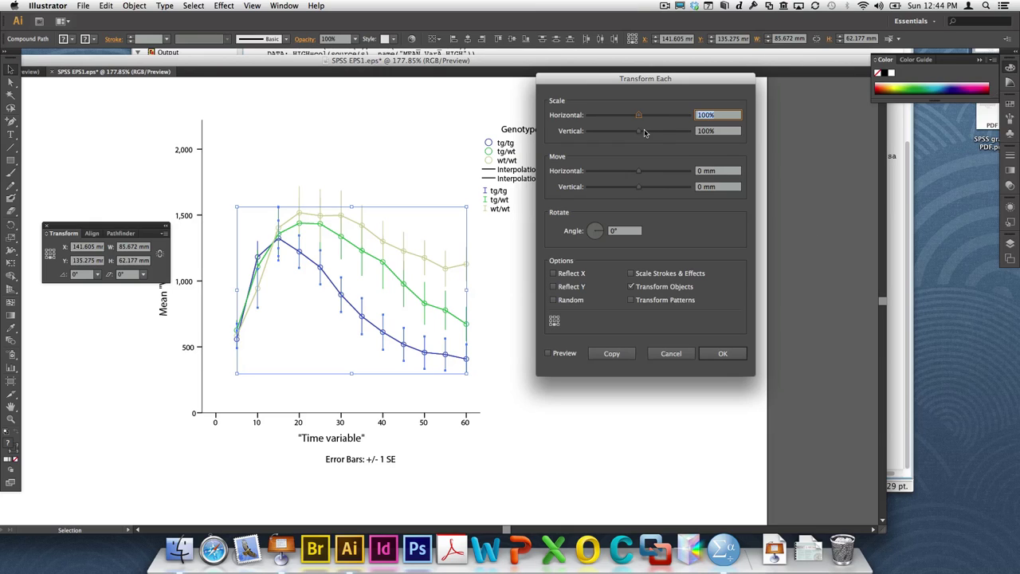
key(Tab)
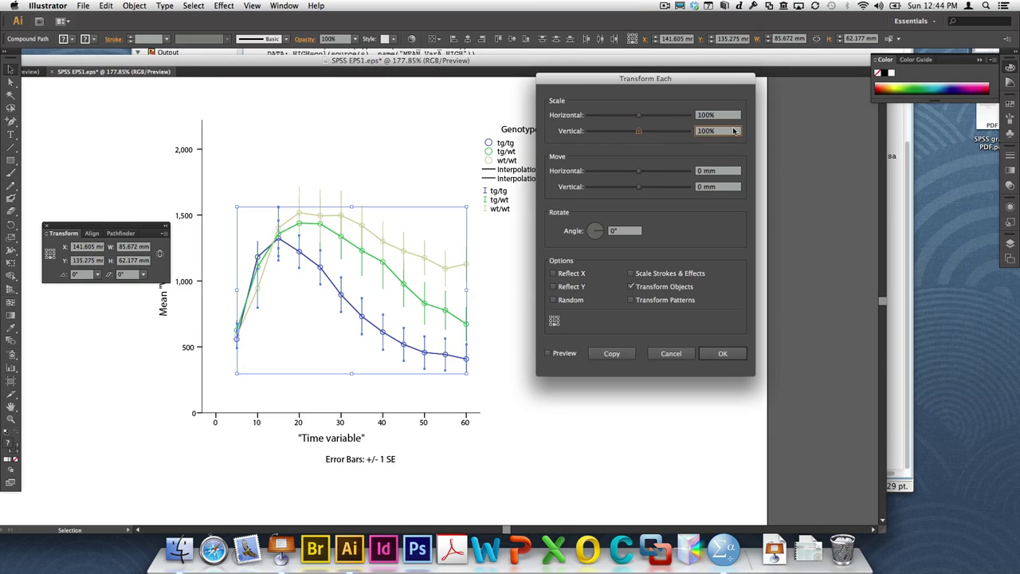
text(50)
key(Return)
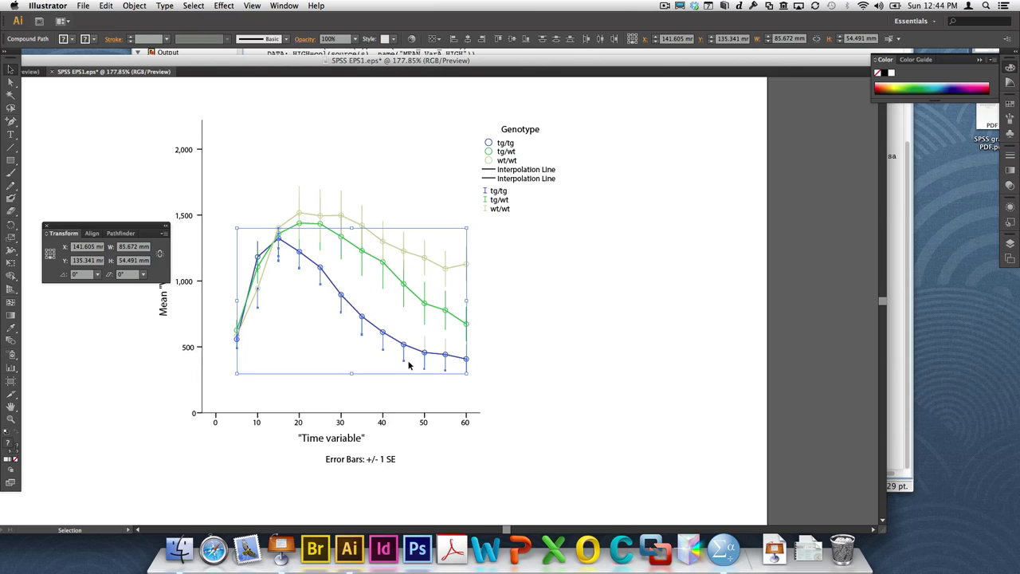
Nudge the blue tg/tg error bars slightly and clear the selection.
drag(360, 318, 347, 305)
click(584, 388)
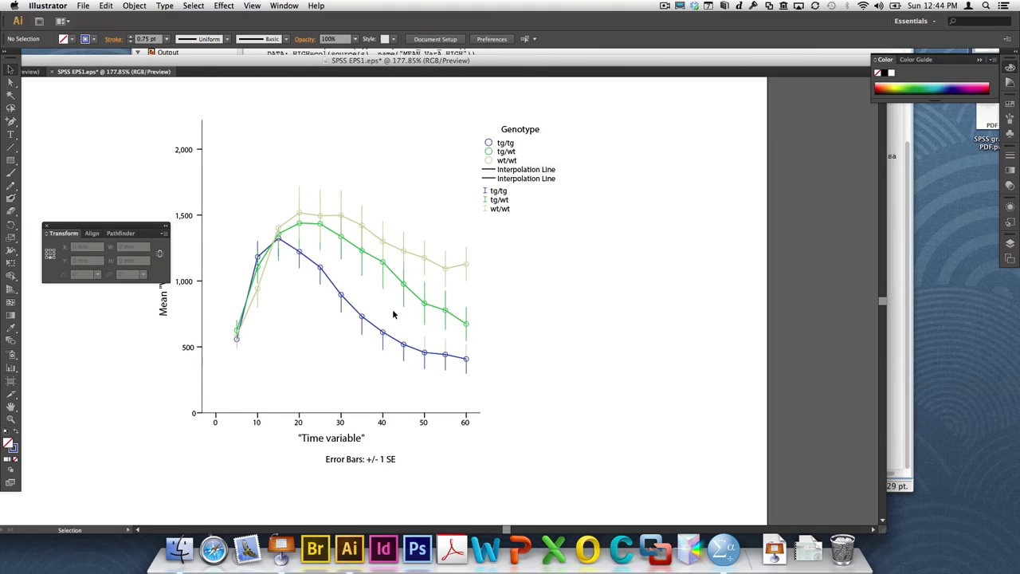
click(444, 391)
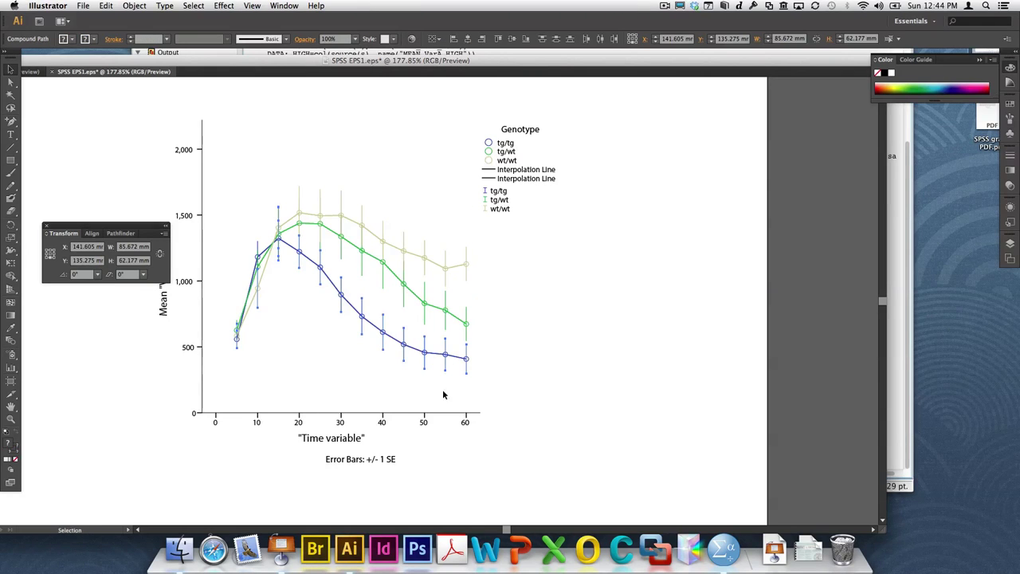
click(555, 332)
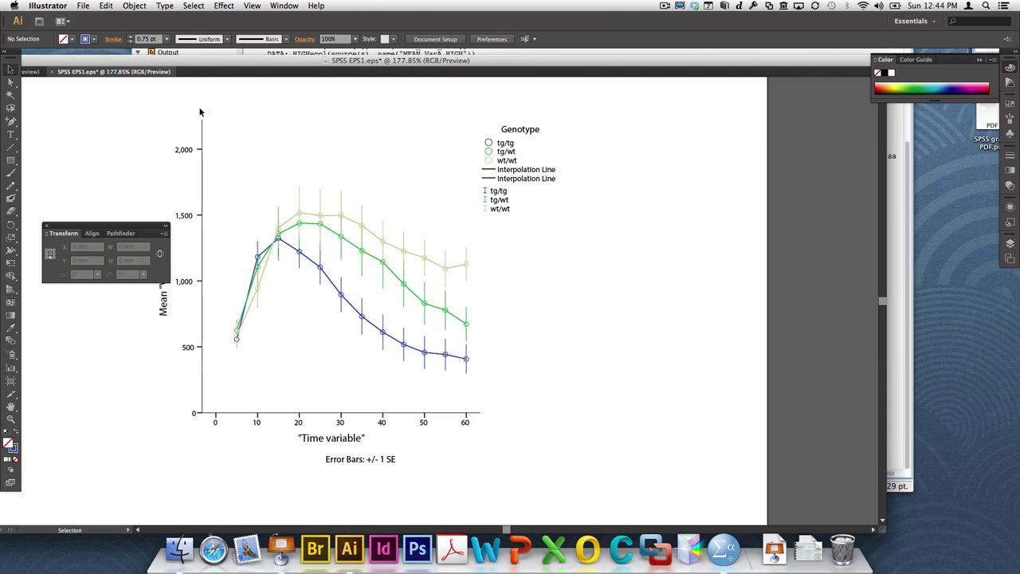
Select the plot and x-axis without the y-axis, and set width to 75 mm anchored top-left.
drag(200, 110, 472, 416)
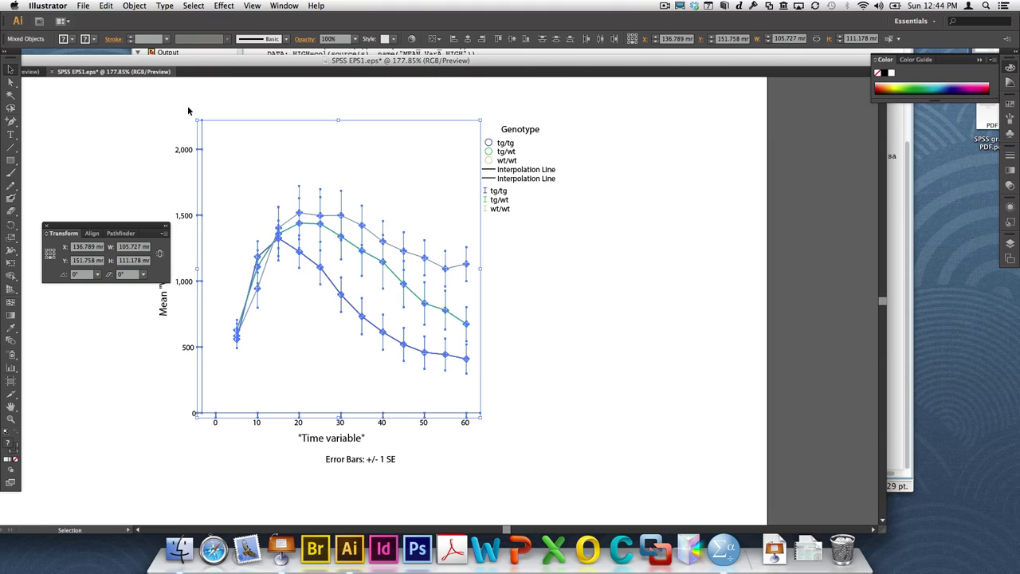
drag(198, 102, 199, 440)
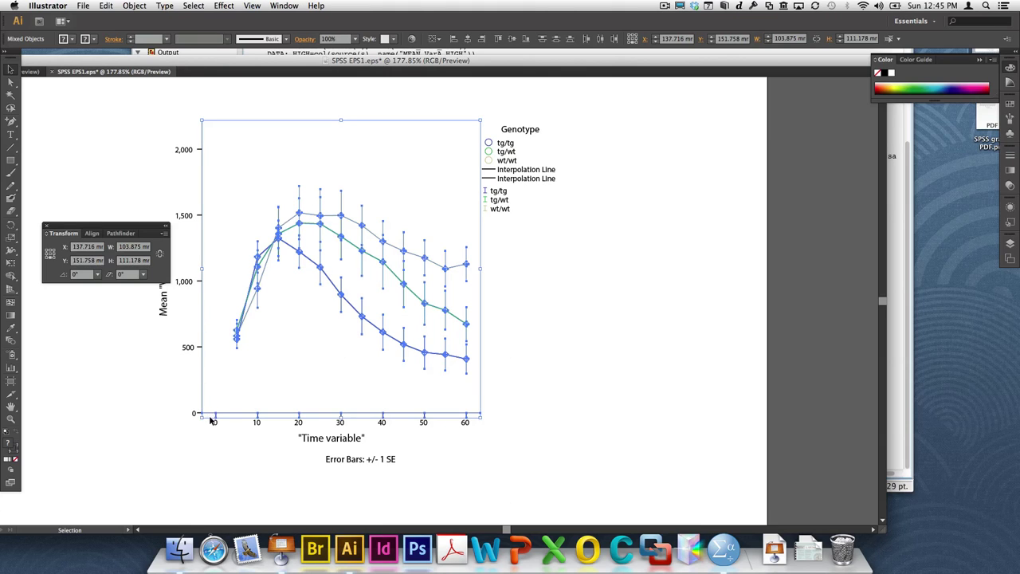
click(145, 4)
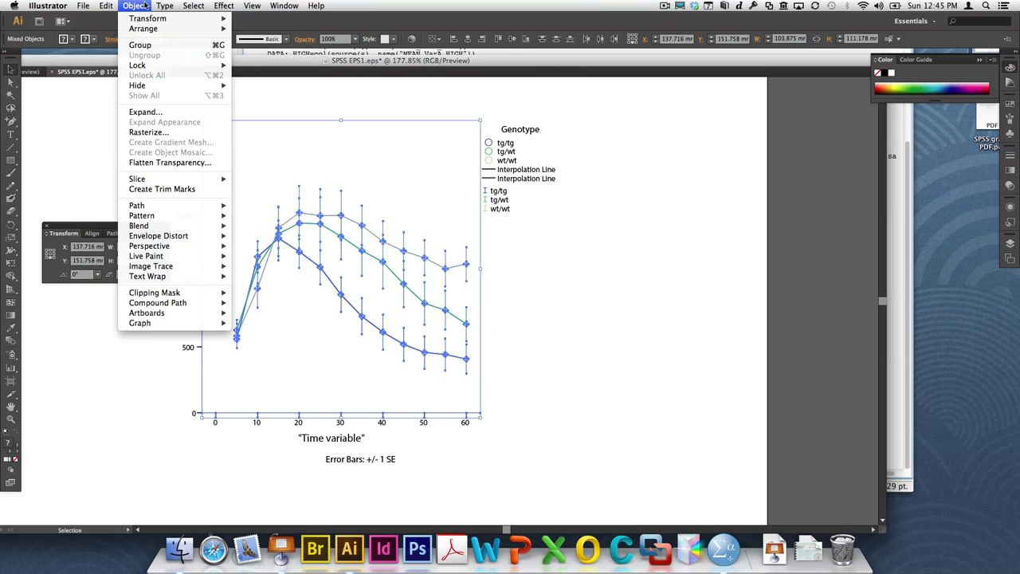
click(145, 5)
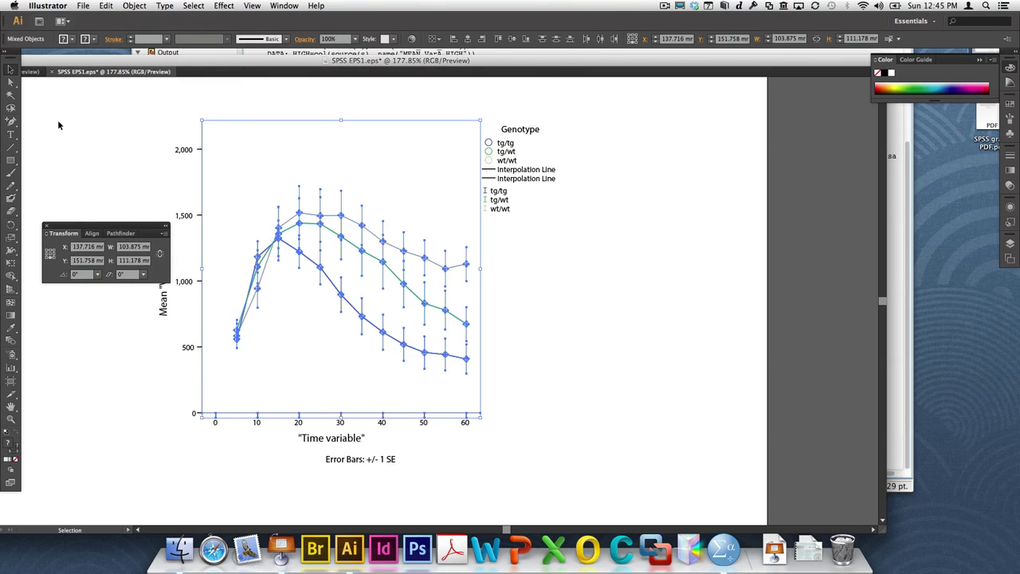
click(45, 251)
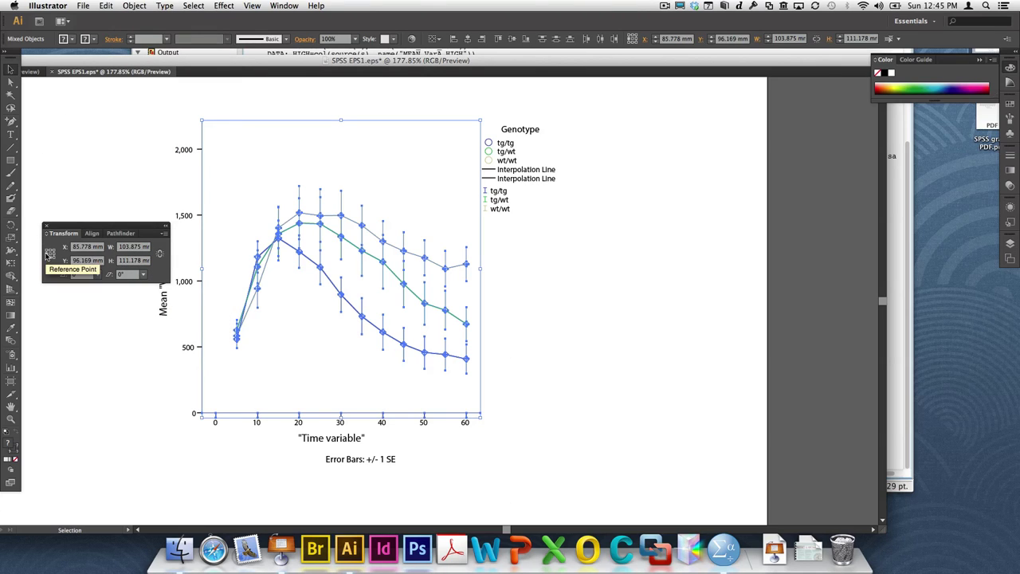
click(137, 247)
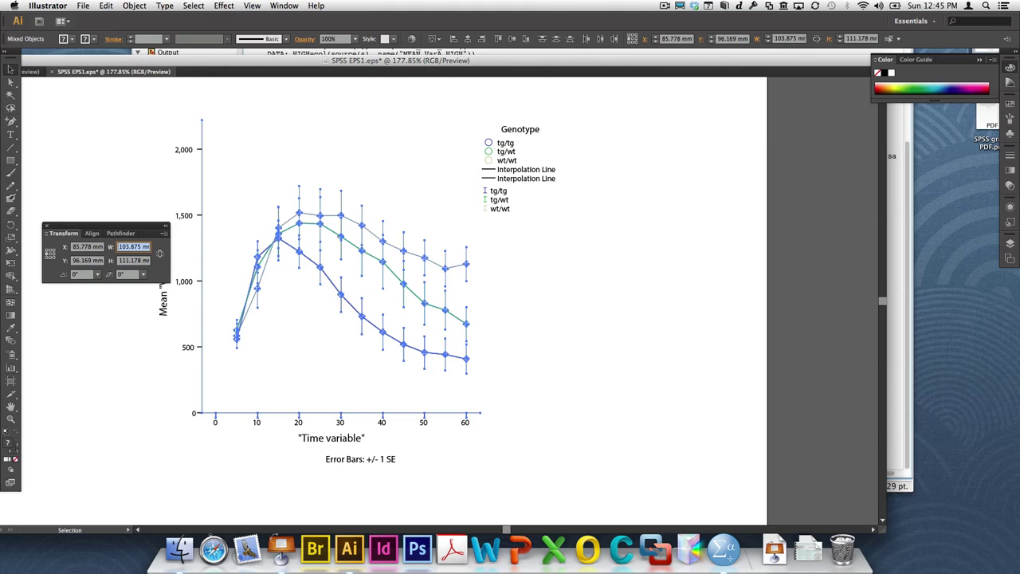
text(75 mm)
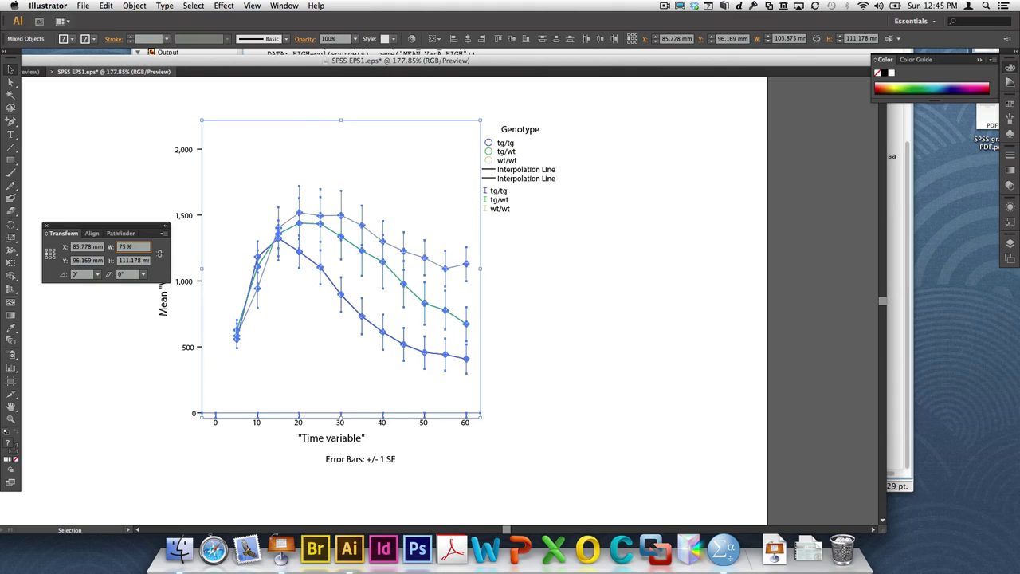
key(Return)
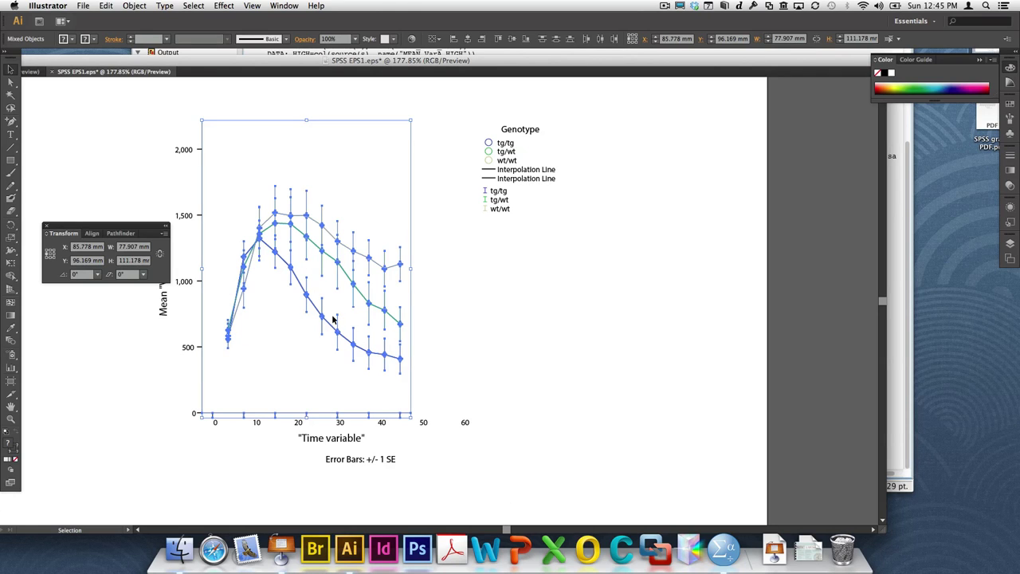
Deselect and zoom in closely on the chart's plot area.
click(420, 358)
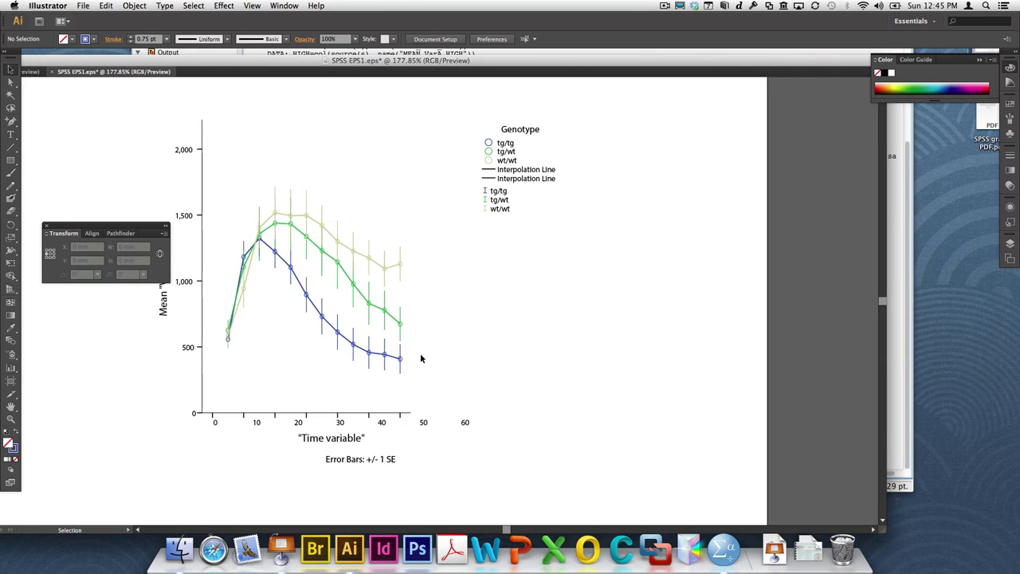
click(10, 418)
drag(183, 106, 498, 461)
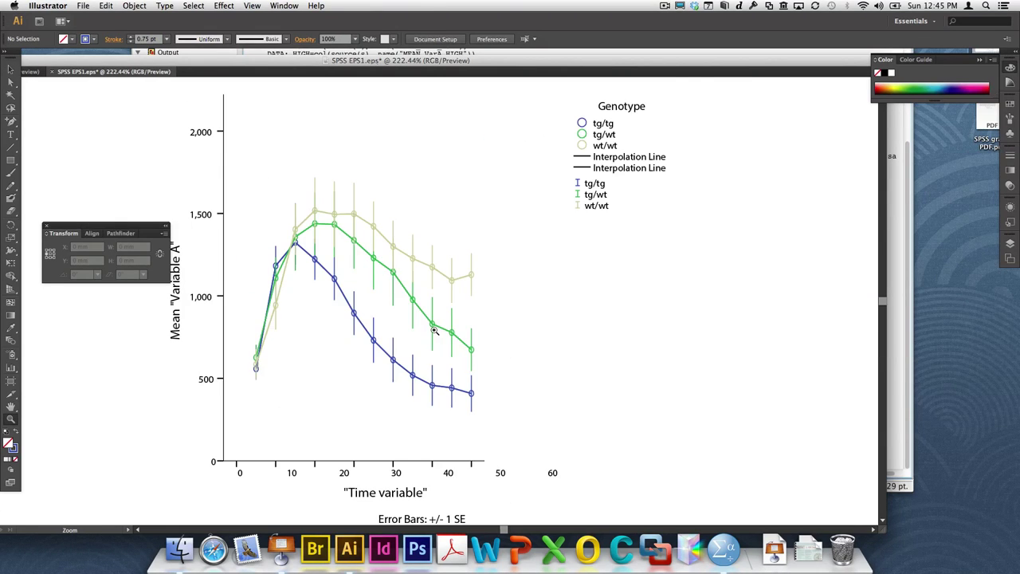
click(435, 331)
Select the tg/tg, tg/wt and wt/wt marker paths and show the Layers panel.
click(11, 69)
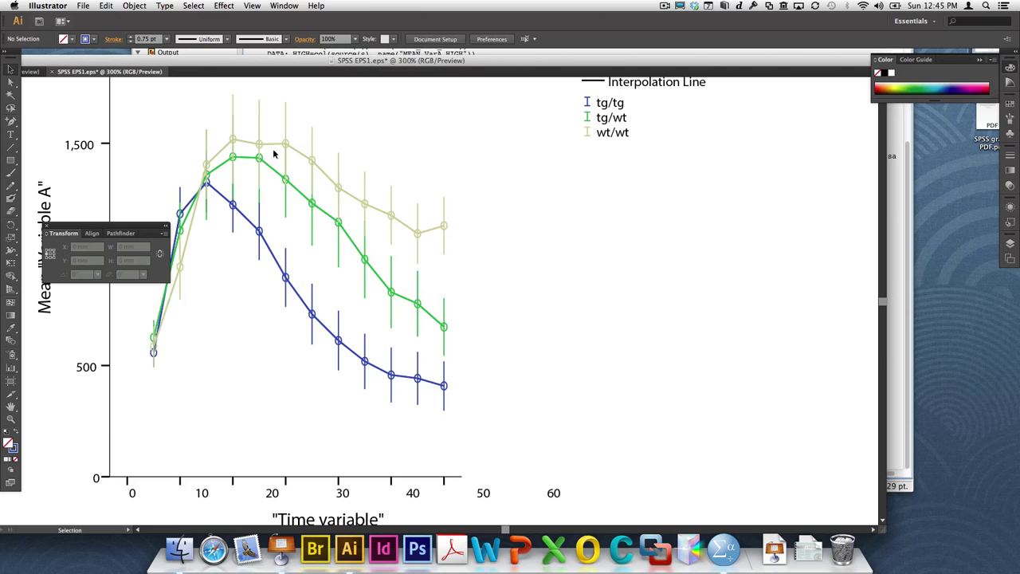
click(448, 388)
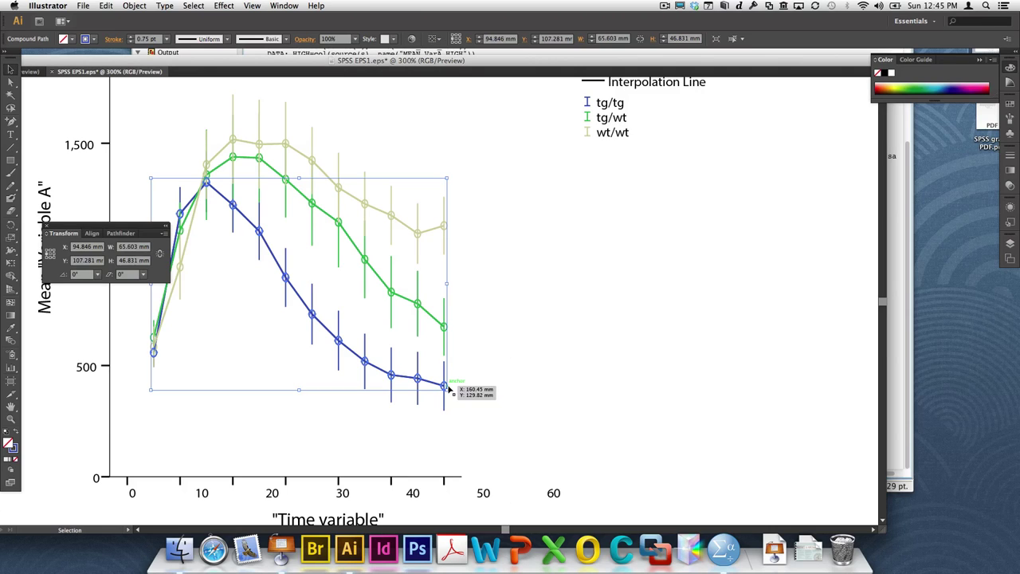
shift+click(423, 304)
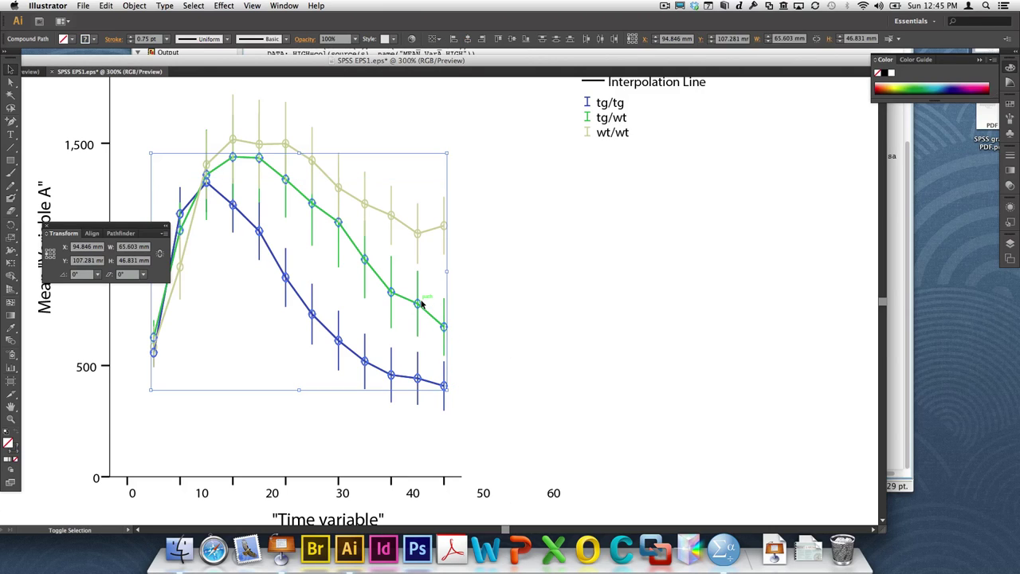
shift+click(422, 236)
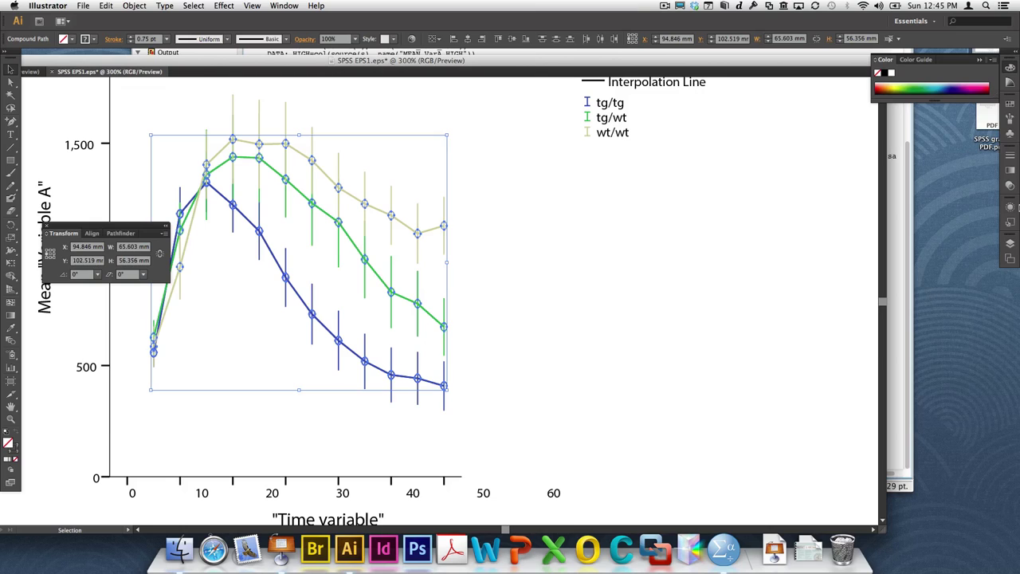
click(1009, 245)
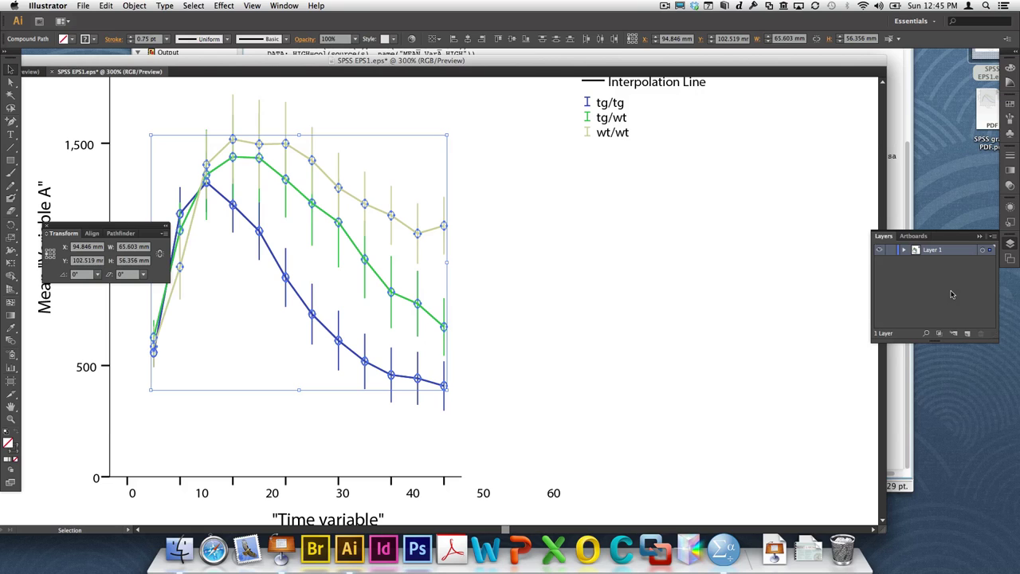
Create a new layer colour-coded Orange.
click(993, 237)
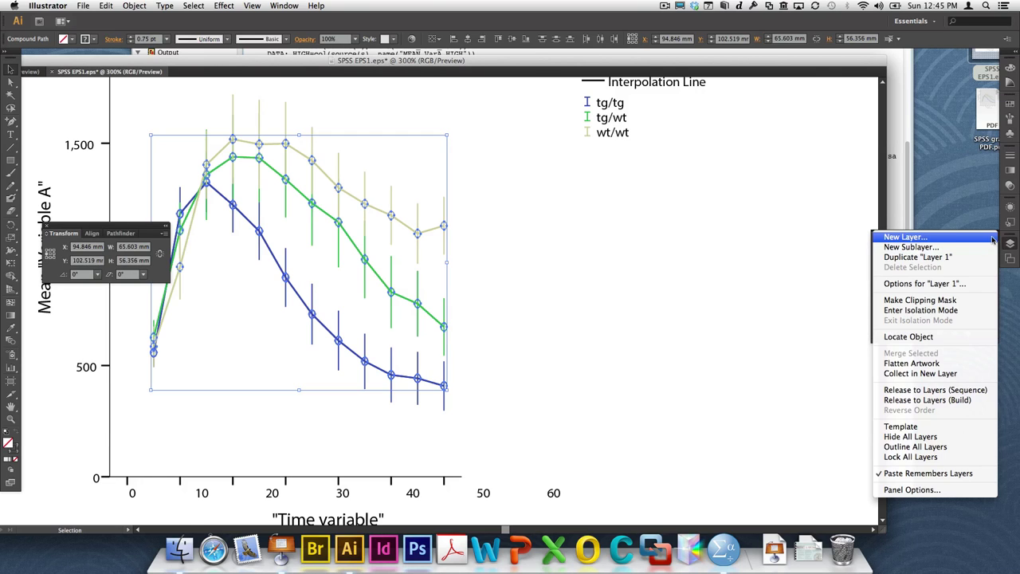
click(964, 238)
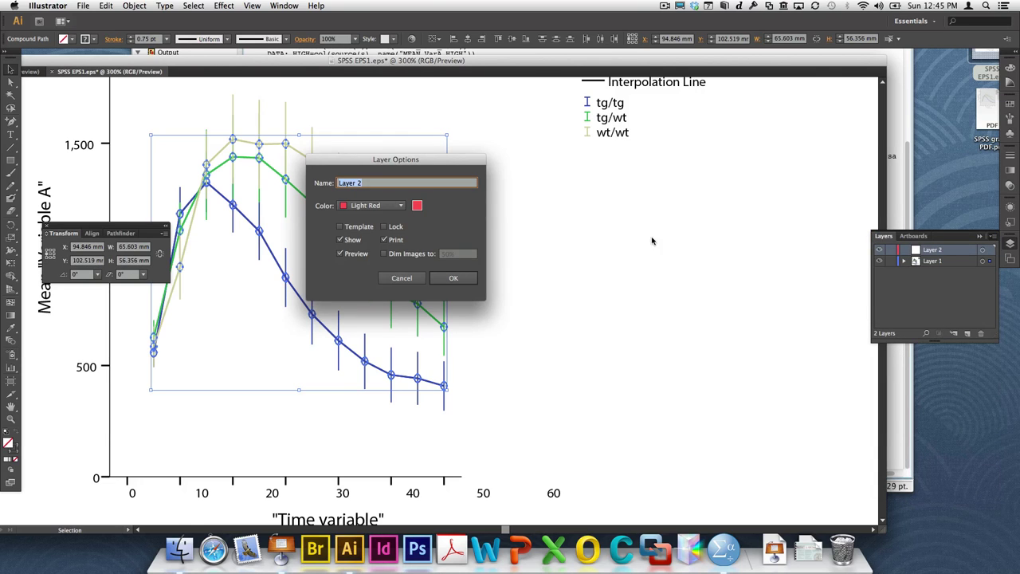
click(392, 208)
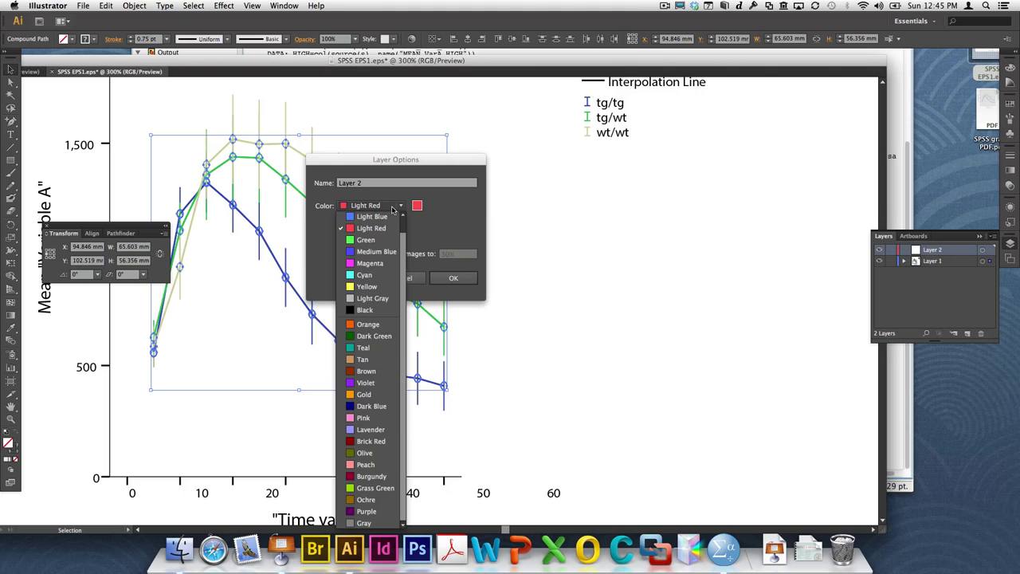
click(369, 324)
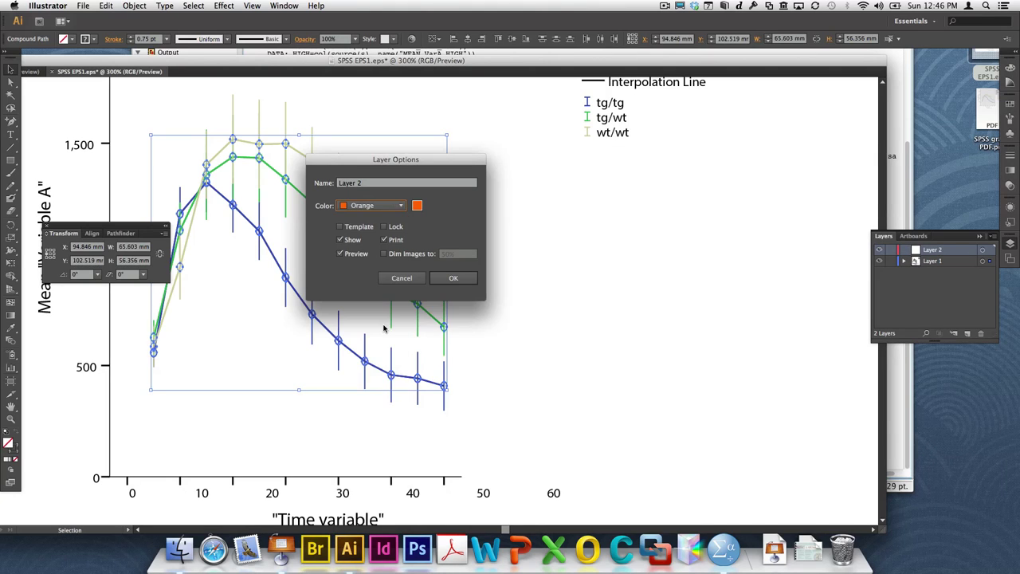
click(454, 278)
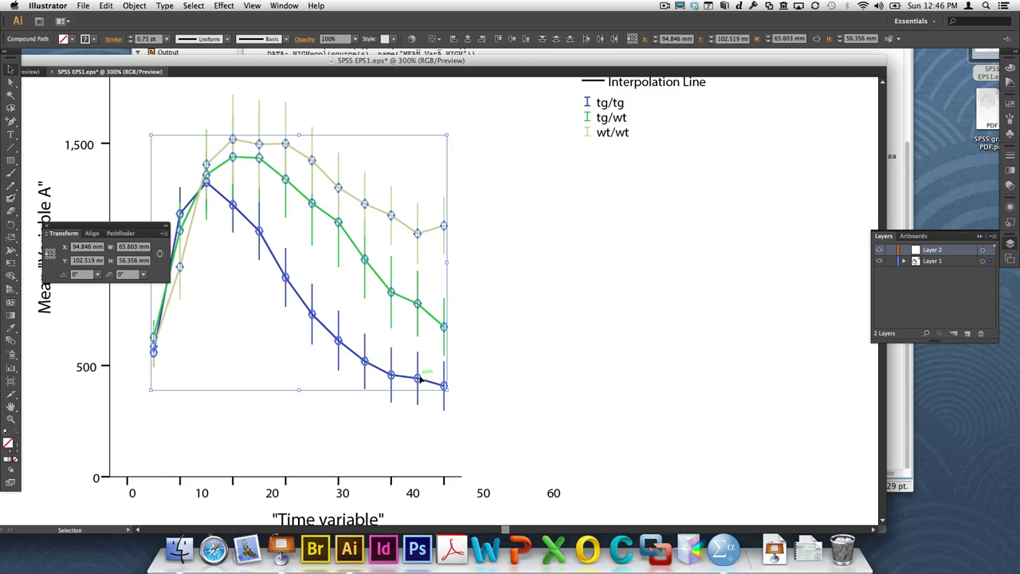
Send the selected markers to the new Layer 2 and toggle Layer 1's visibility to check.
right_click(420, 381)
mouse_move(456, 460)
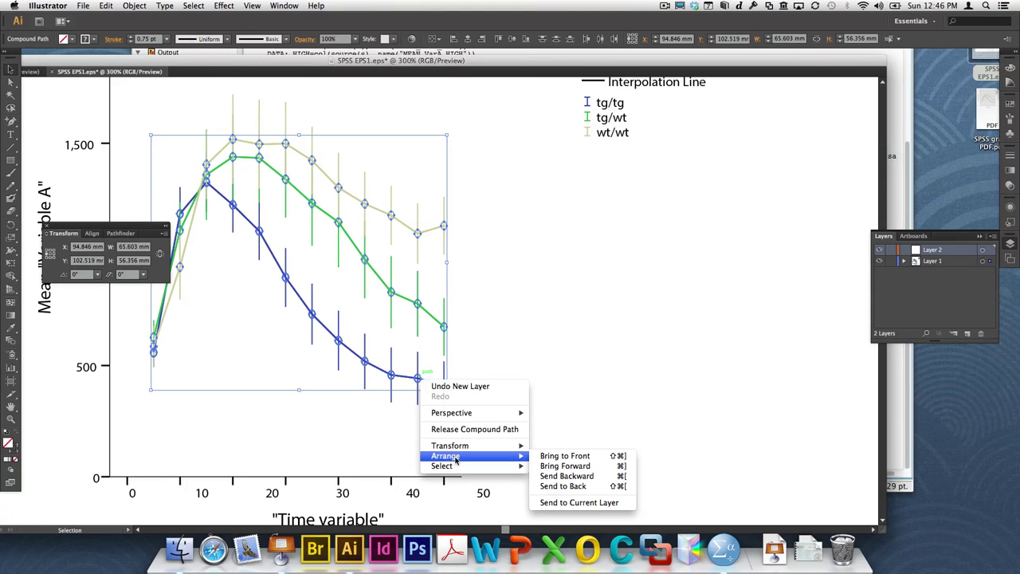
click(574, 502)
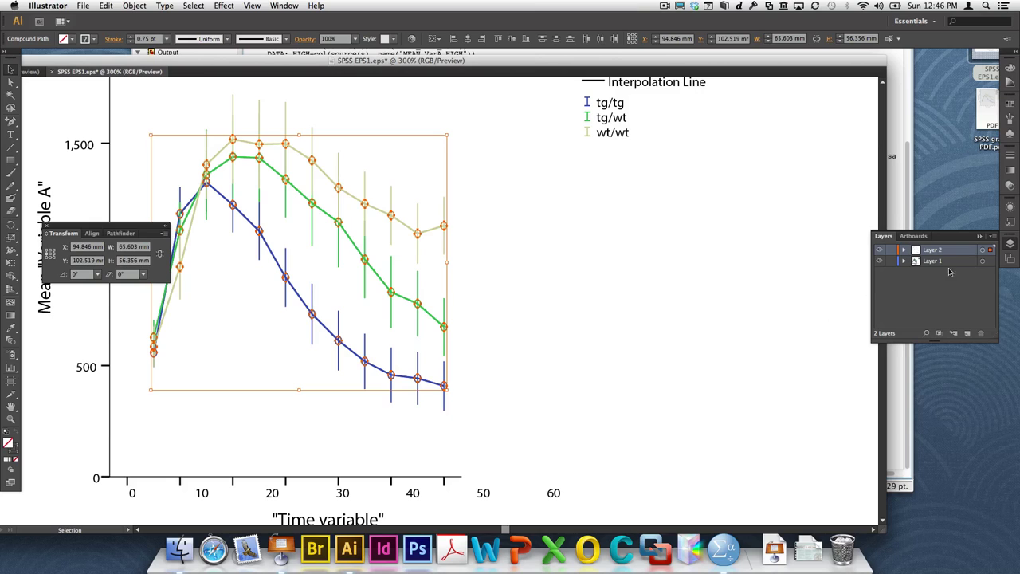
click(879, 261)
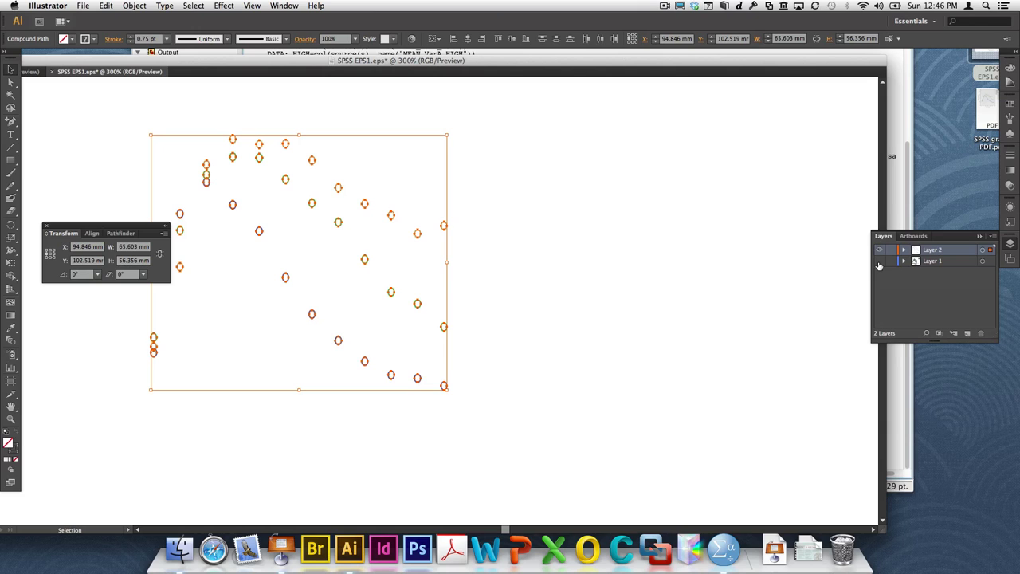
click(879, 262)
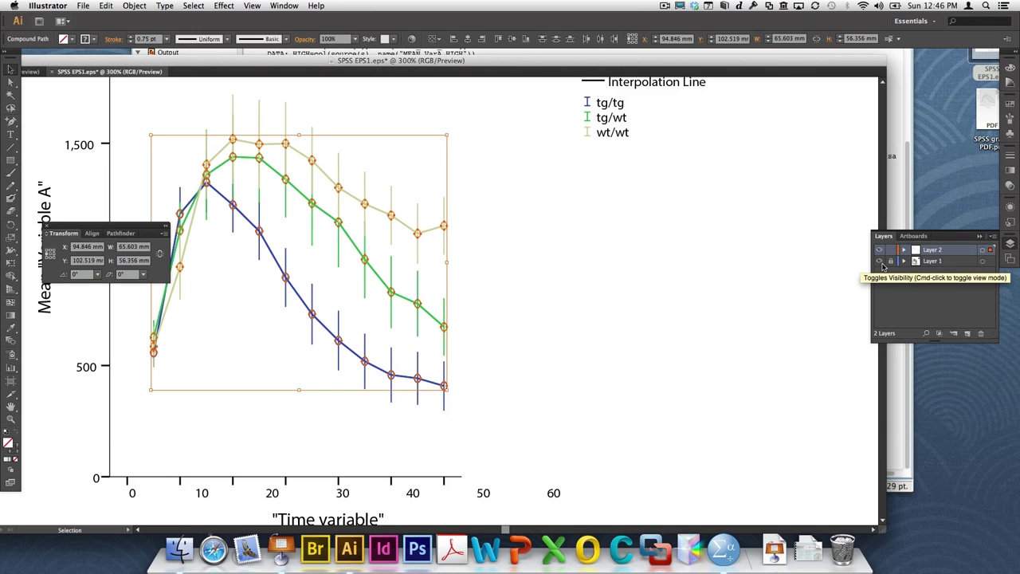
Release the blue and green marker compound paths, then marquee-select all marker paths.
click(668, 341)
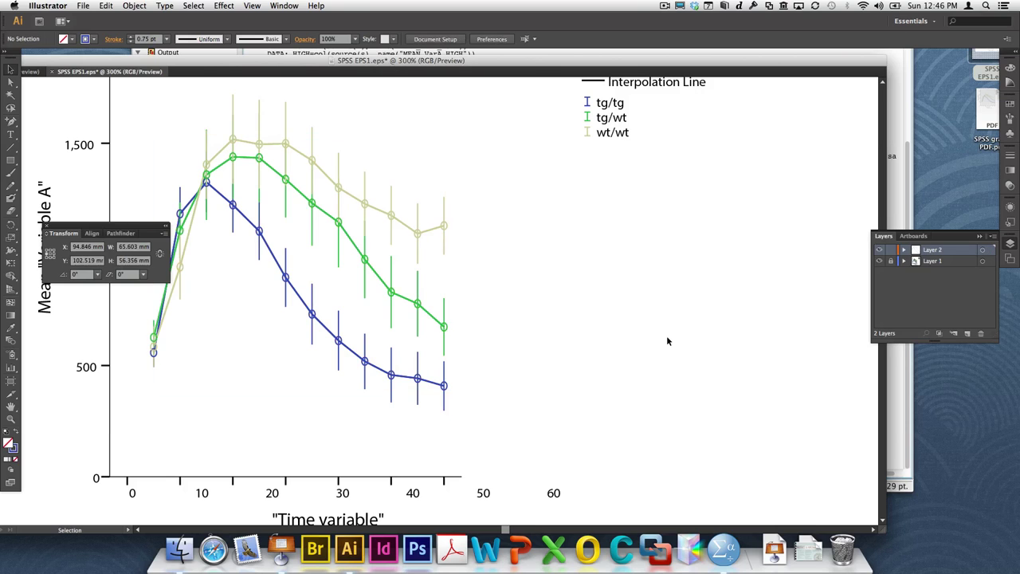
click(444, 386)
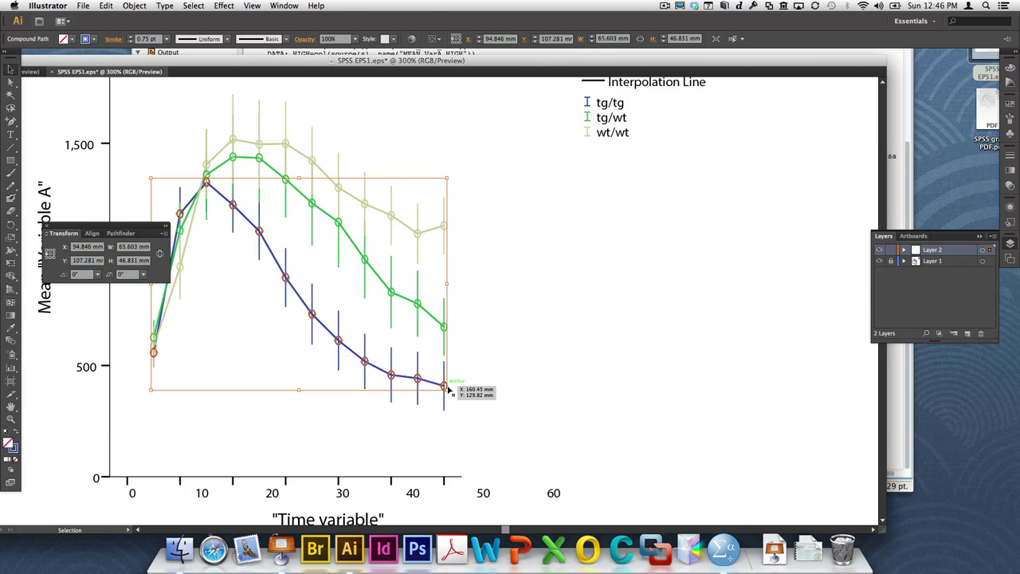
right_click(449, 387)
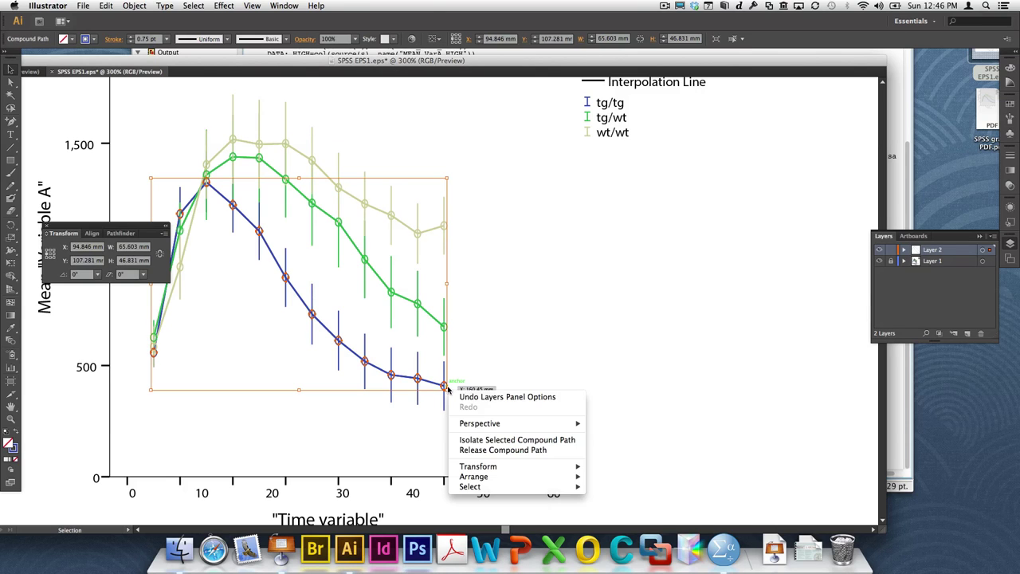
click(489, 451)
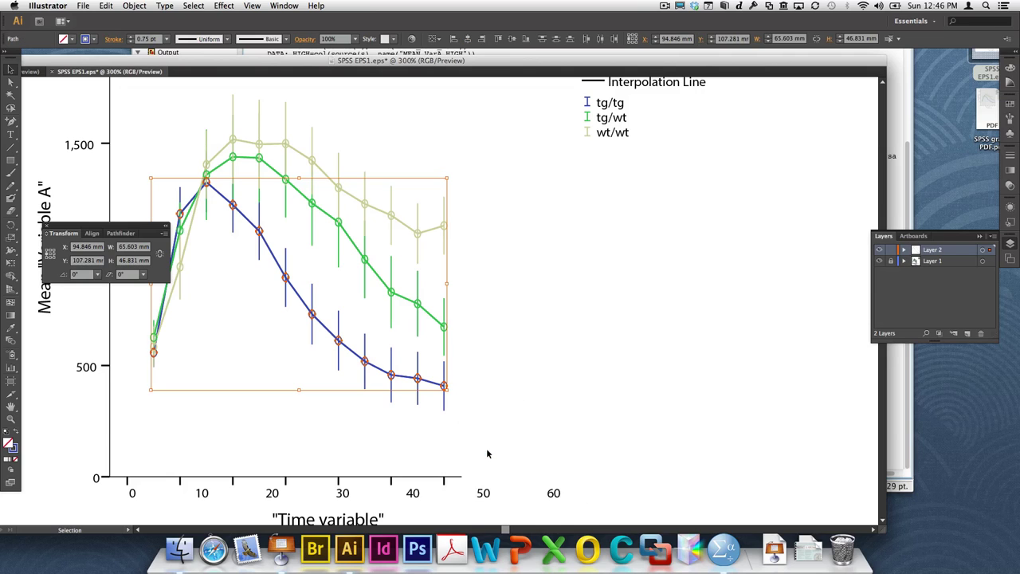
click(489, 314)
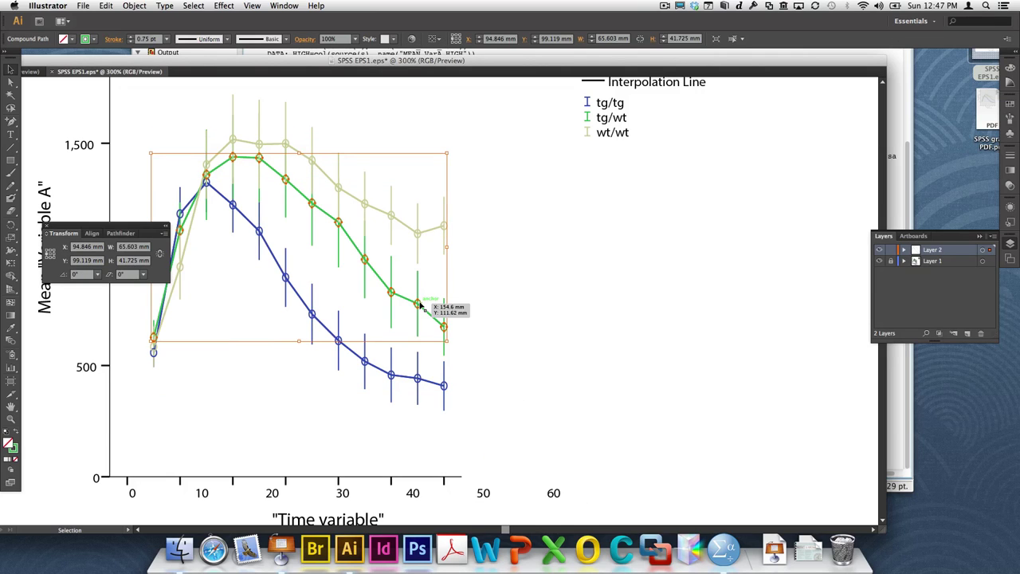
right_click(419, 304)
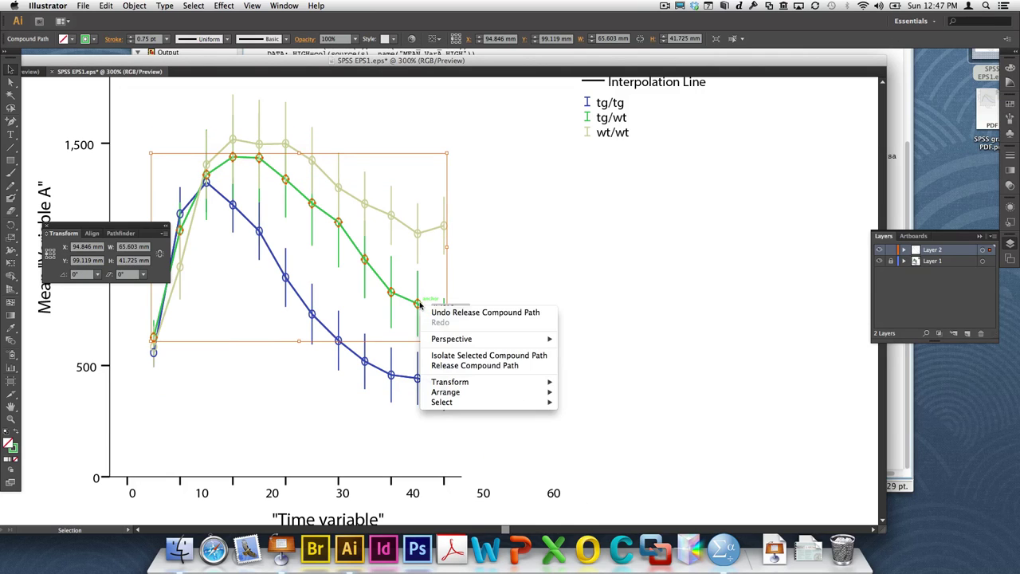
click(486, 365)
click(489, 363)
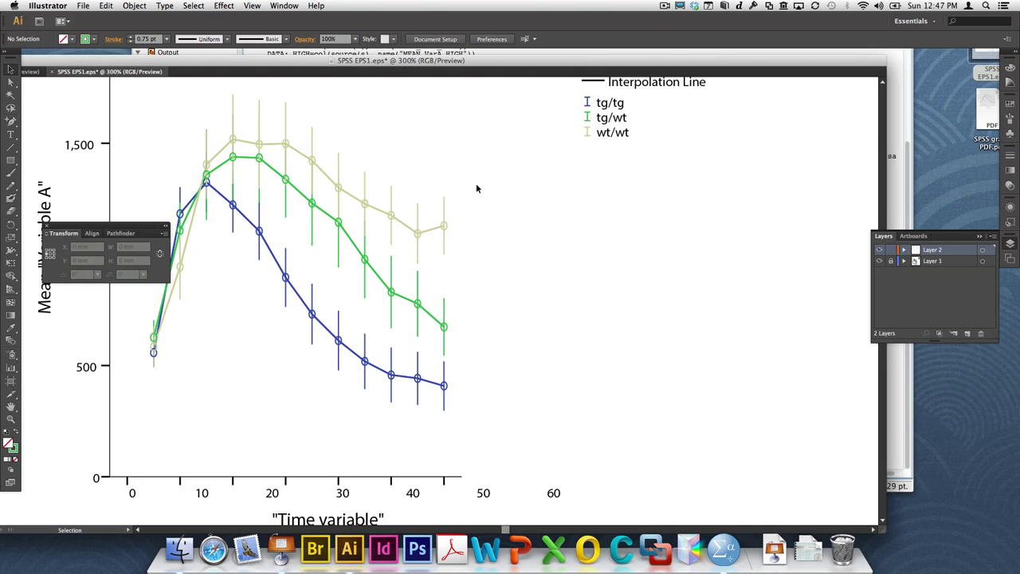
drag(482, 114, 120, 439)
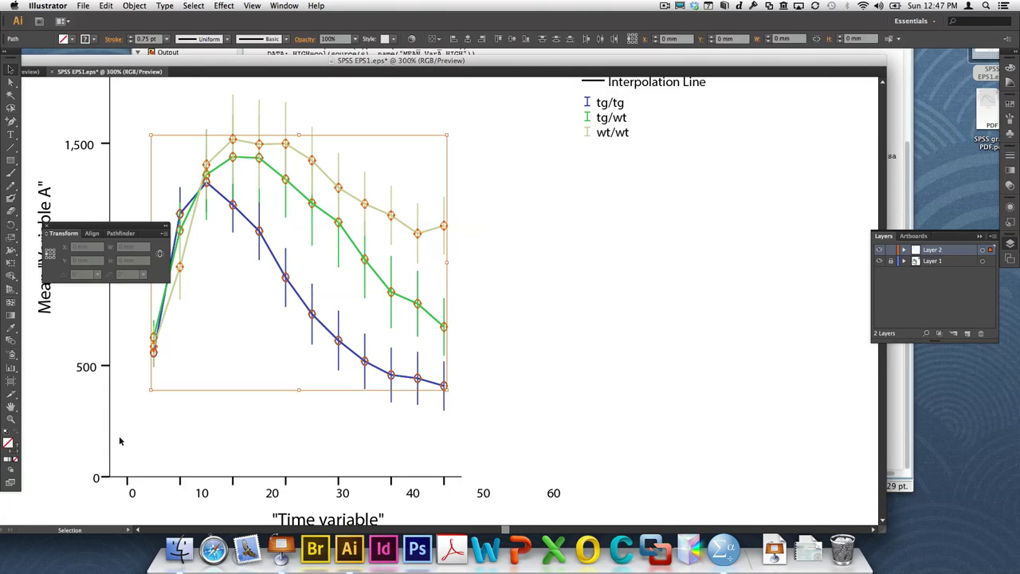
Open Transform Each for the markers and preview a 100/0.75 (133.33%) scale.
click(130, 6)
mouse_move(180, 22)
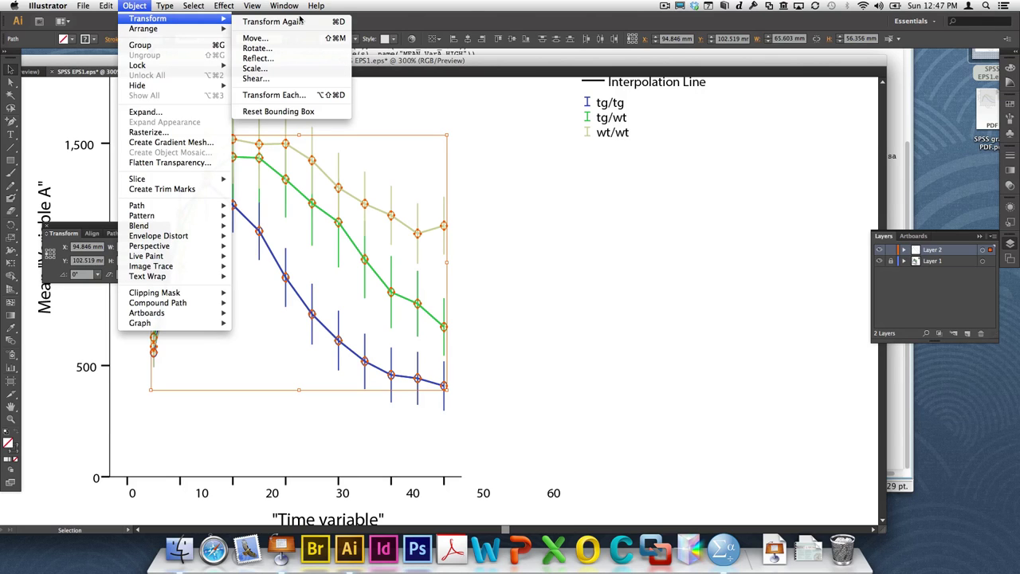
click(298, 97)
key(Tab)
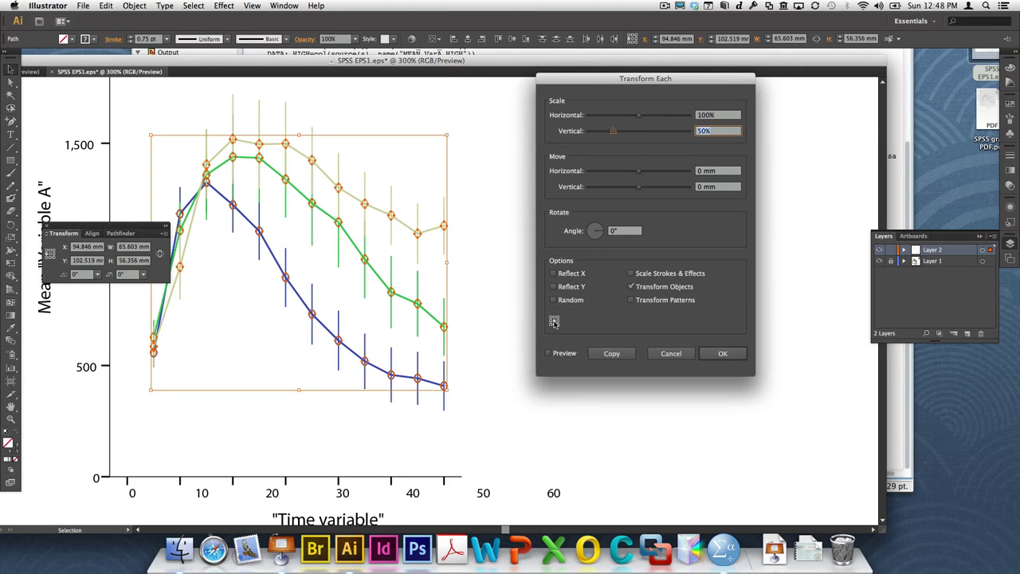
click(715, 118)
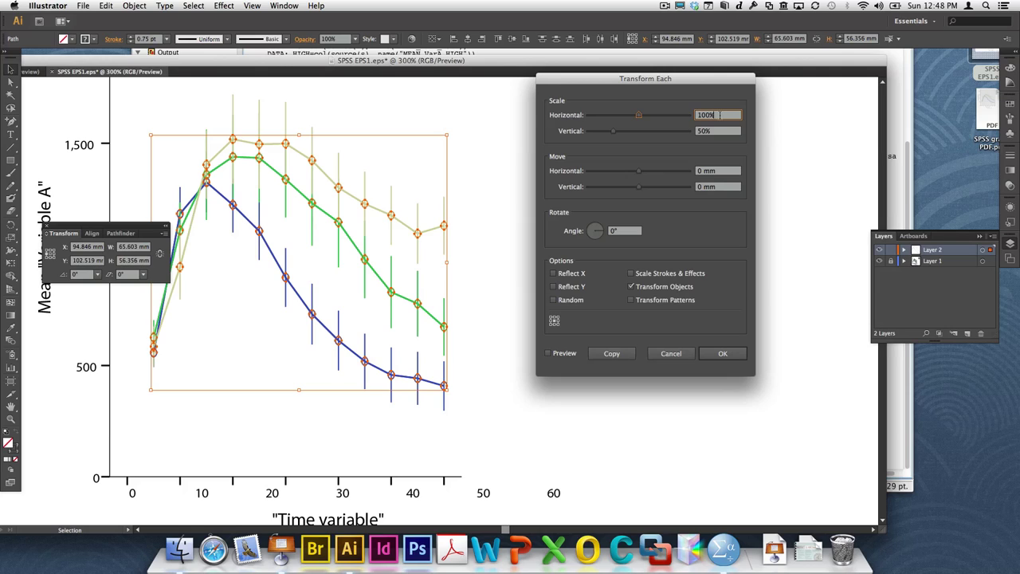
click(715, 134)
double_click(716, 134)
text(100/0.75)
key(Tab)
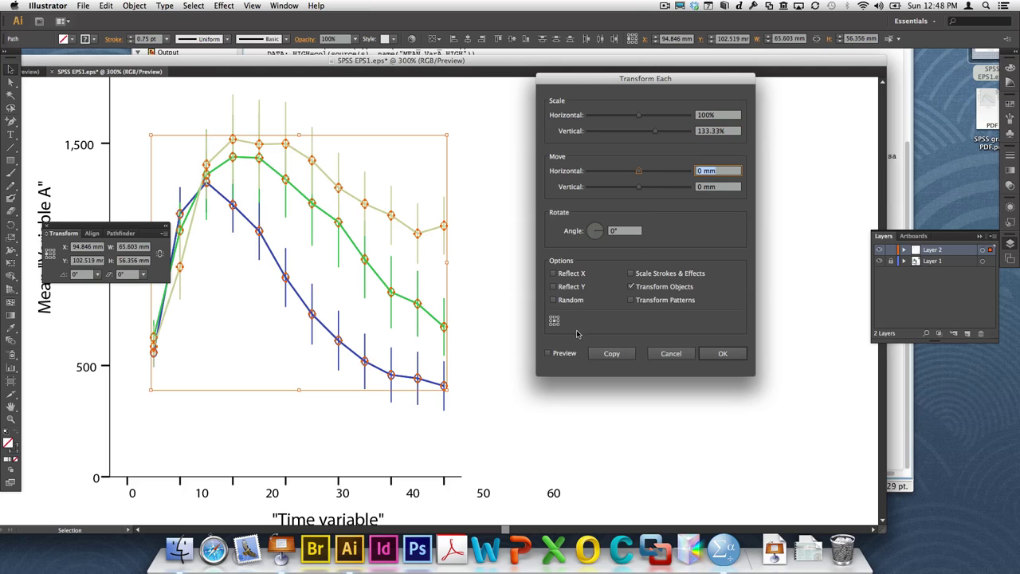
click(563, 356)
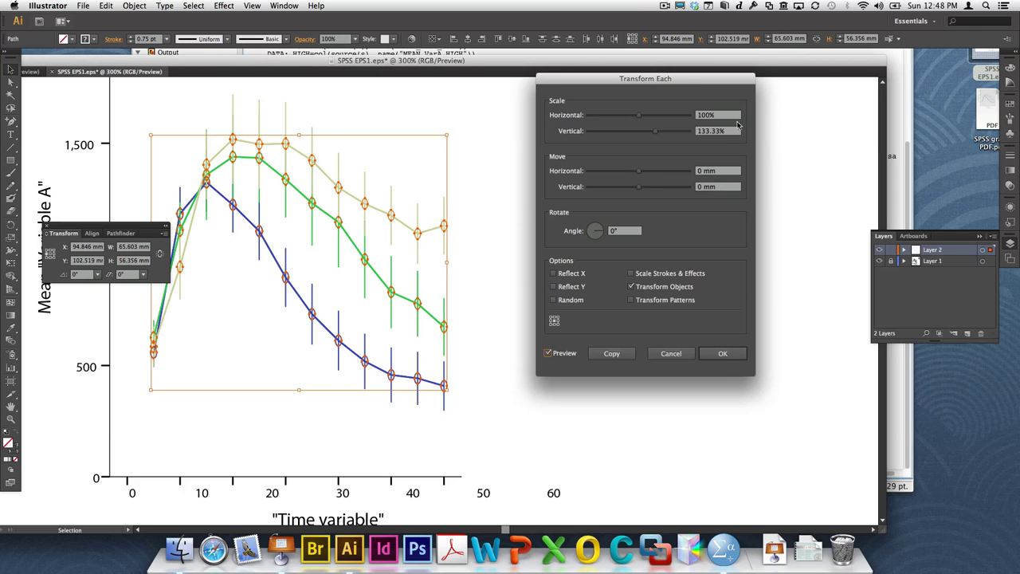
Apply horizontal 133.33% with vertical 100% to each marker, then open the Graphs folder in Finder.
click(727, 132)
text(100)
key(Tab)
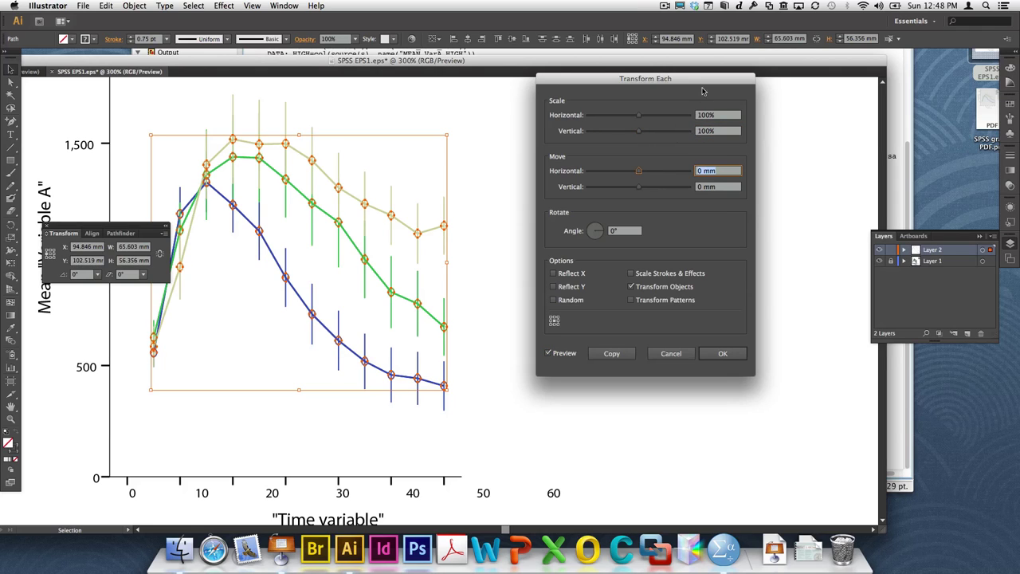
click(710, 116)
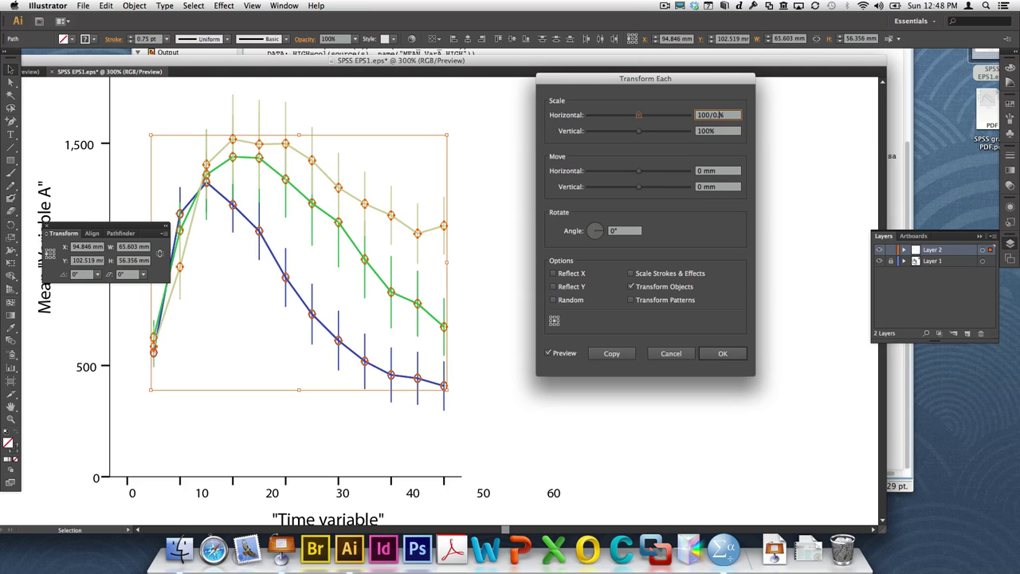
text(/0.75)
click(726, 355)
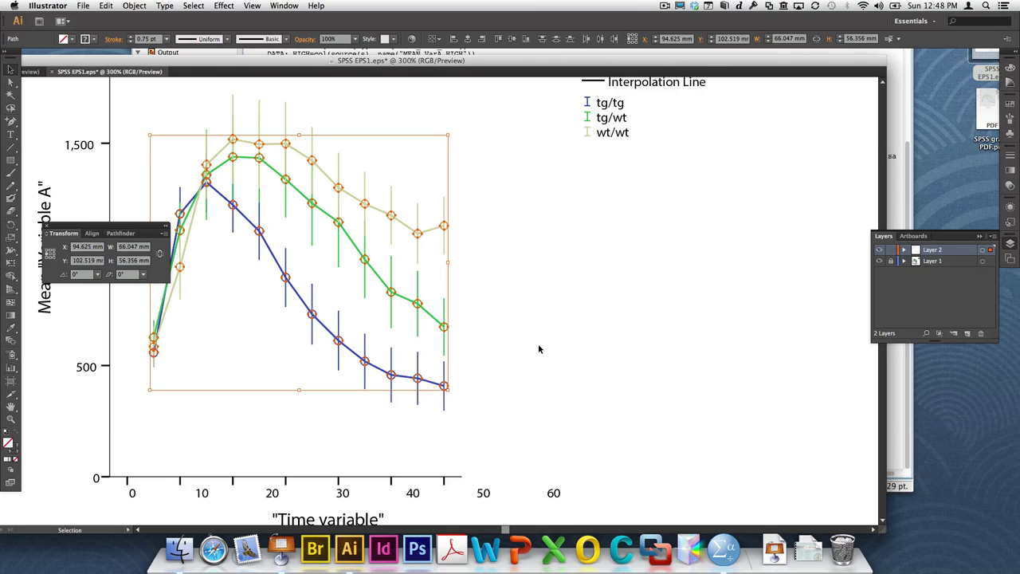
click(181, 547)
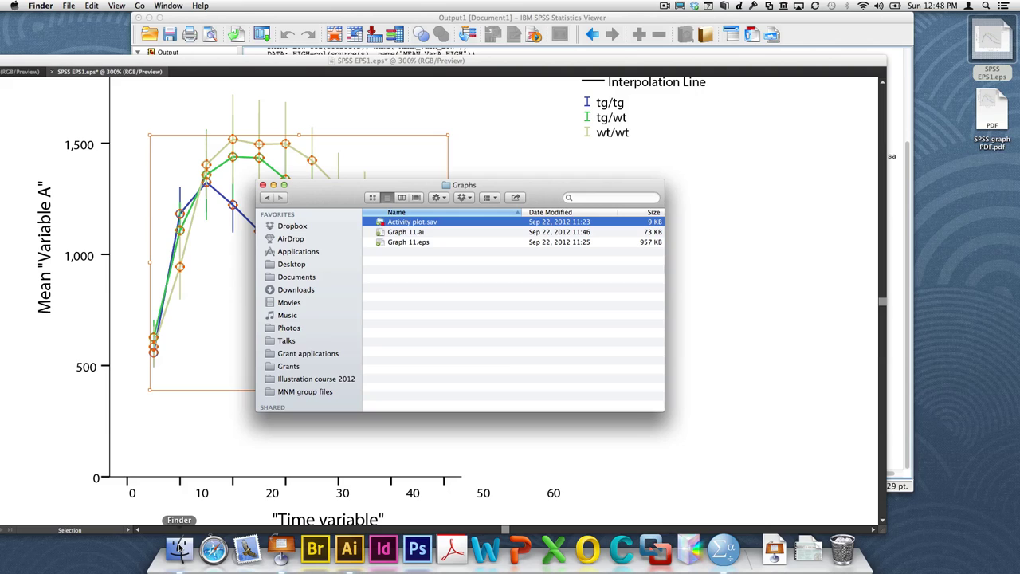
Open Prism dataset.pzf from the parent folder in Prism and view its Treatment-versus-Baseline graph.
click(268, 199)
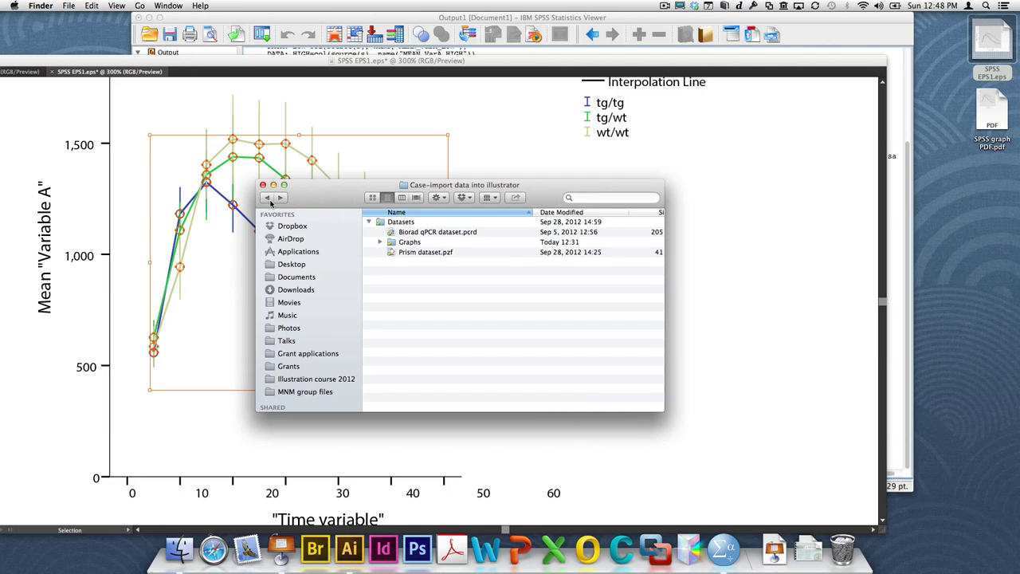
double_click(437, 253)
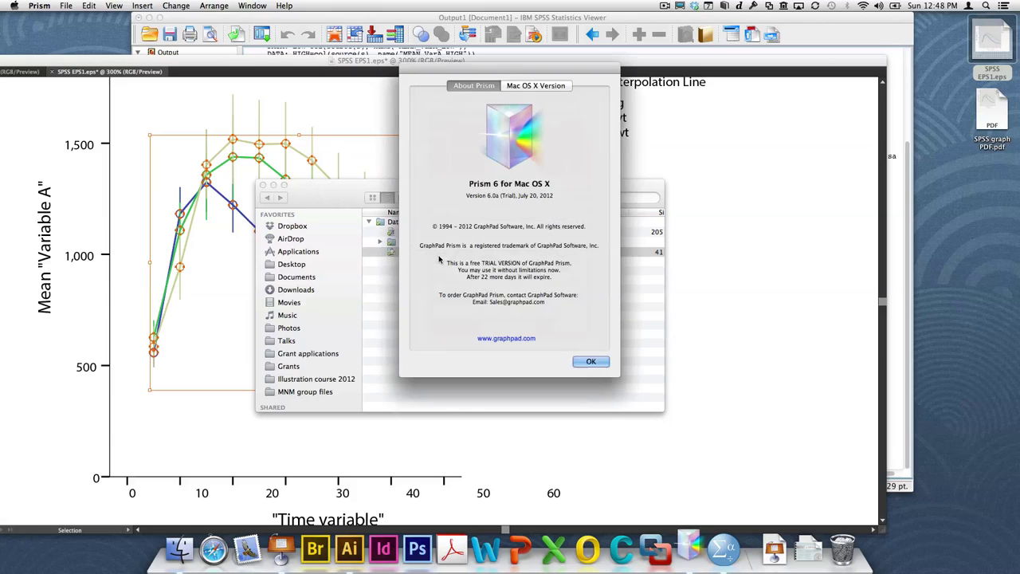
click(590, 362)
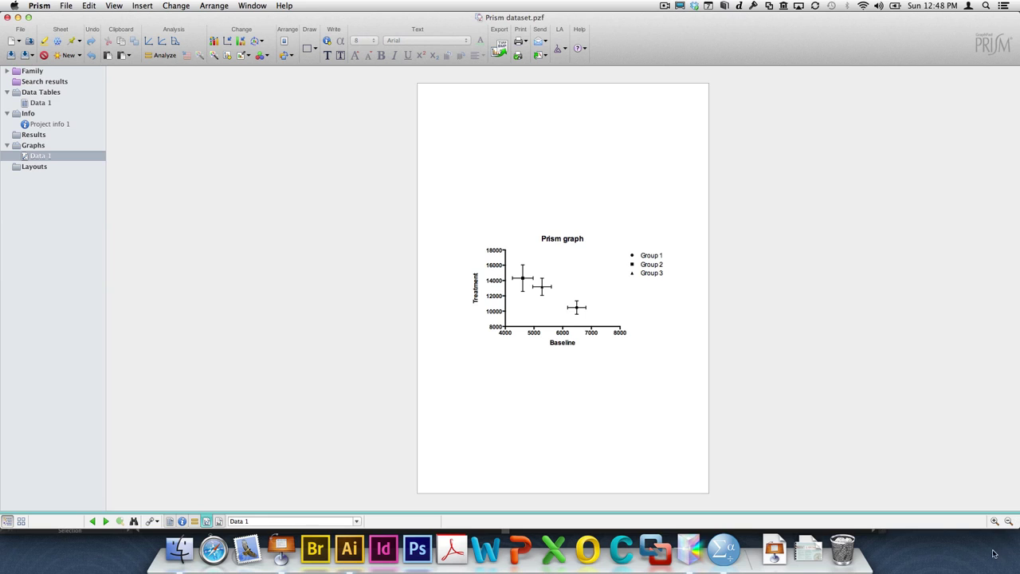
click(994, 522)
click(995, 521)
click(995, 521)
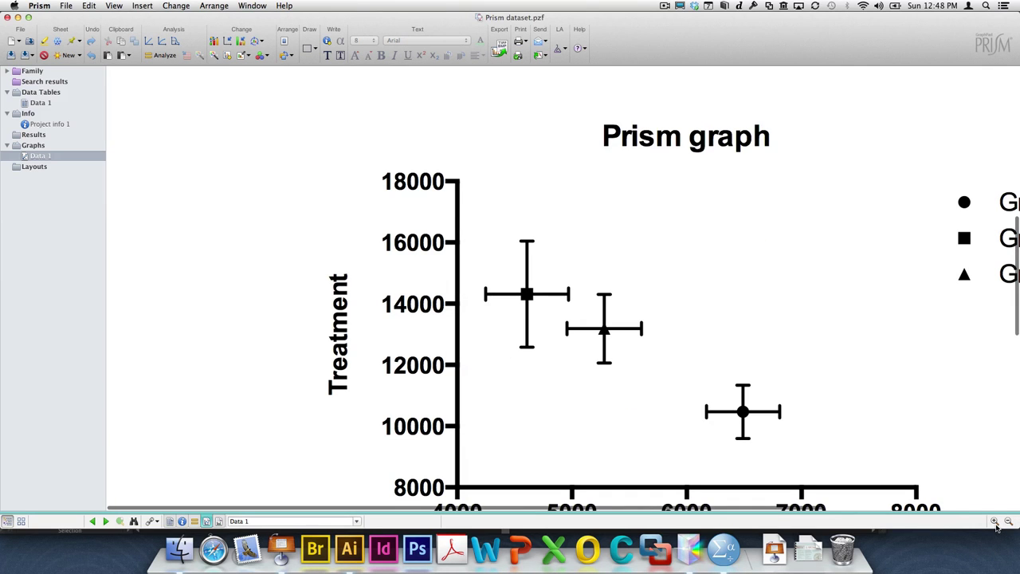
click(1008, 521)
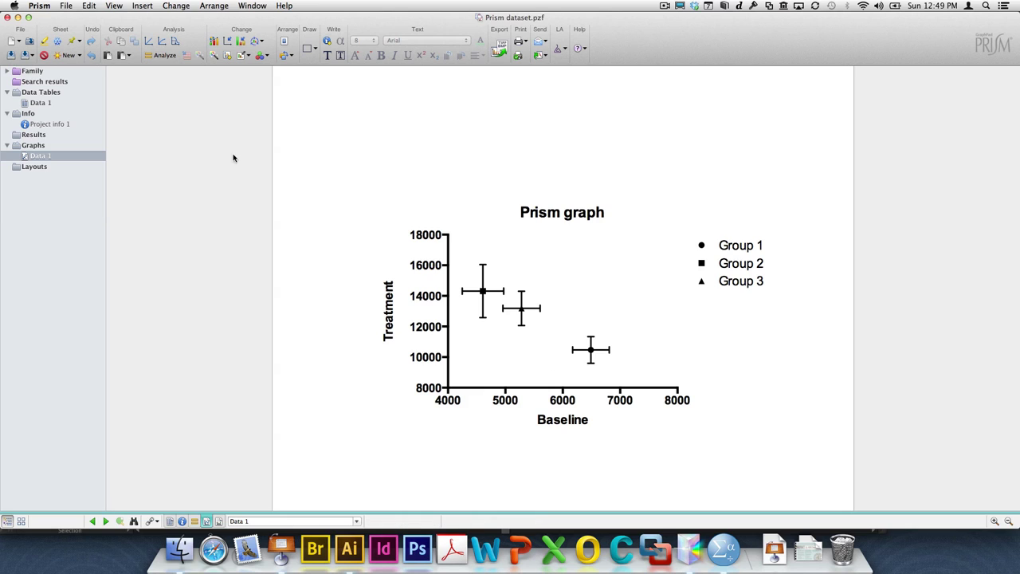
Export the Prism graph in EPS Encapsulated PostScript format to the Desktop as 'Prism EPS export'.
click(67, 6)
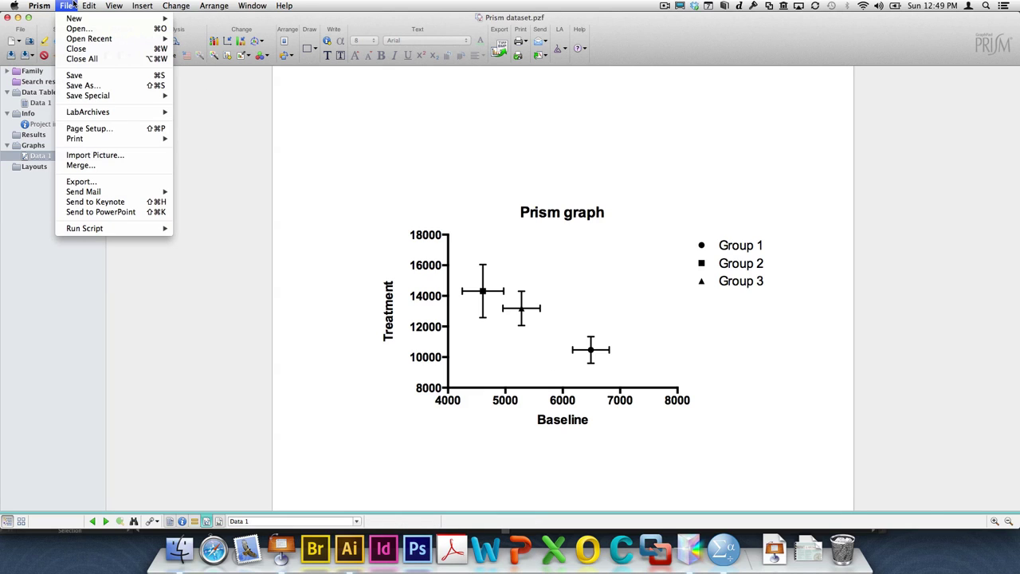
click(86, 182)
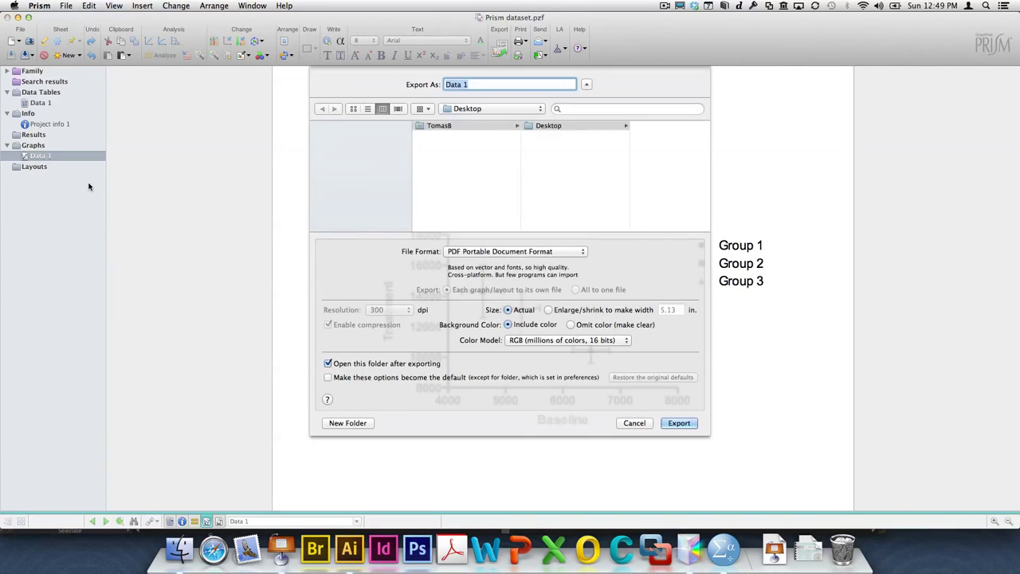
click(491, 254)
click(489, 263)
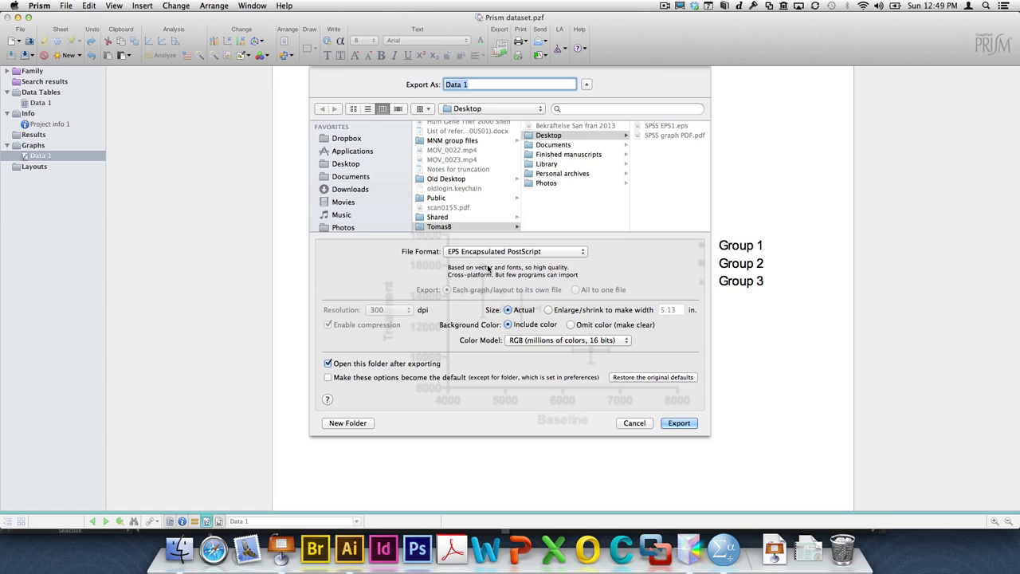
click(482, 84)
key(super+a)
text(Prism EPS export)
click(569, 138)
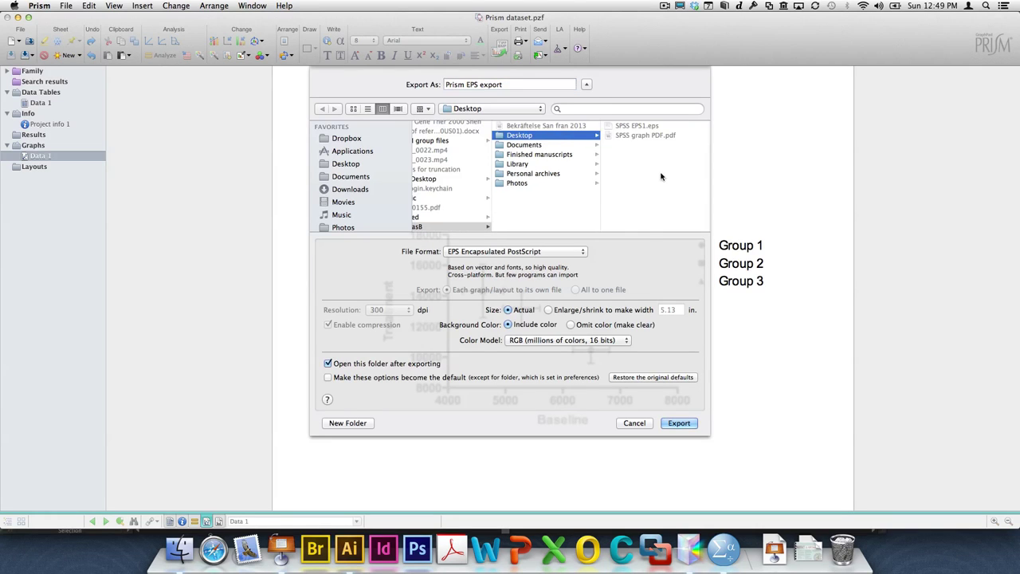
click(679, 423)
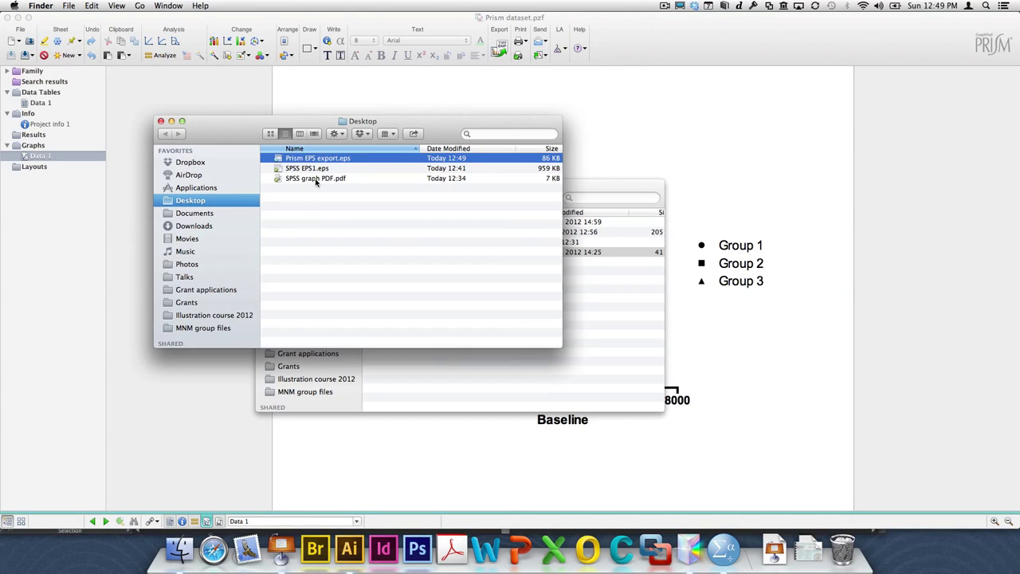
Open Prism EPS export.eps in Illustrator, zoom into the graph, and select it to check grouping.
drag(324, 160, 350, 549)
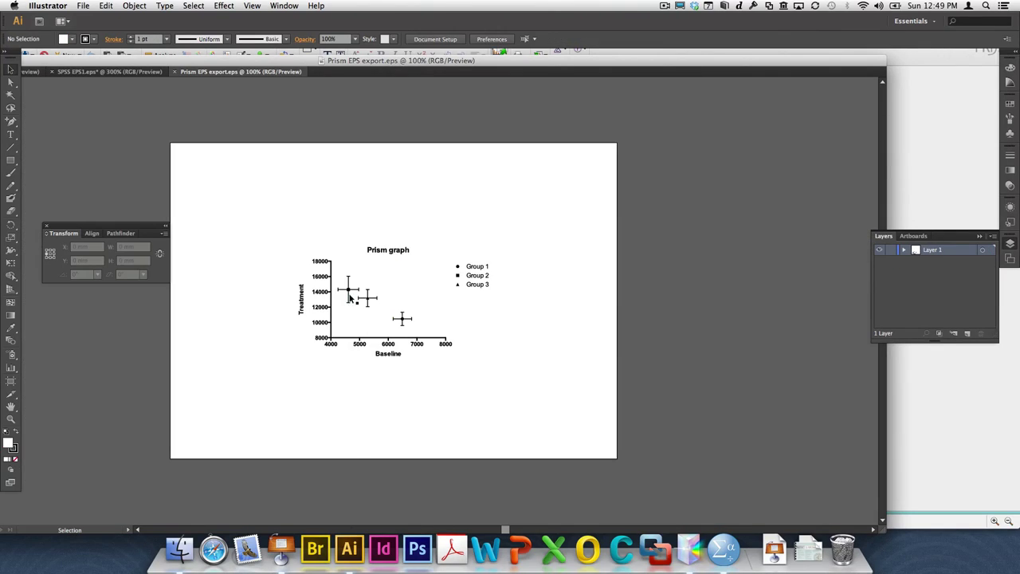
click(11, 417)
drag(276, 224, 518, 361)
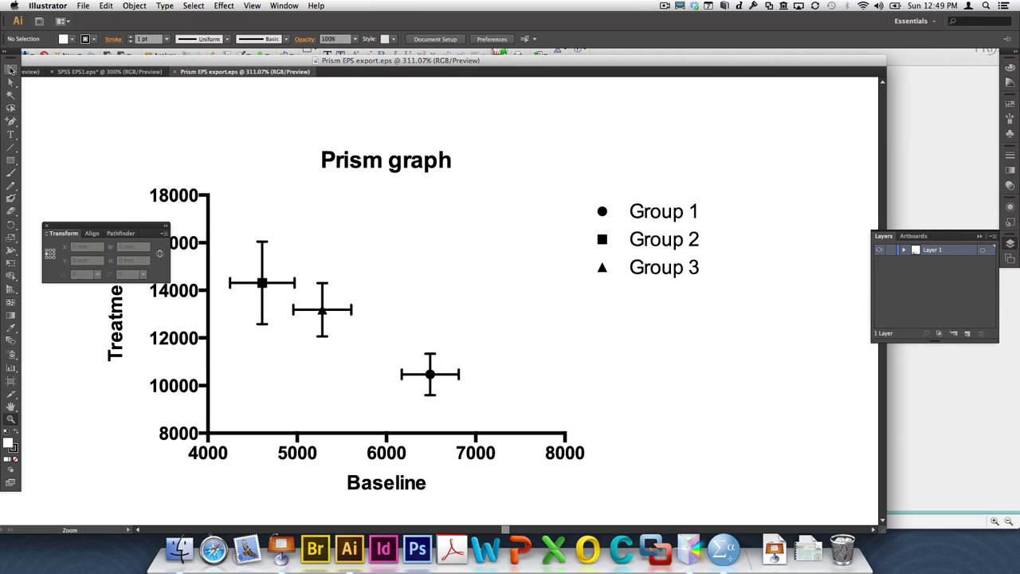
click(10, 70)
click(120, 360)
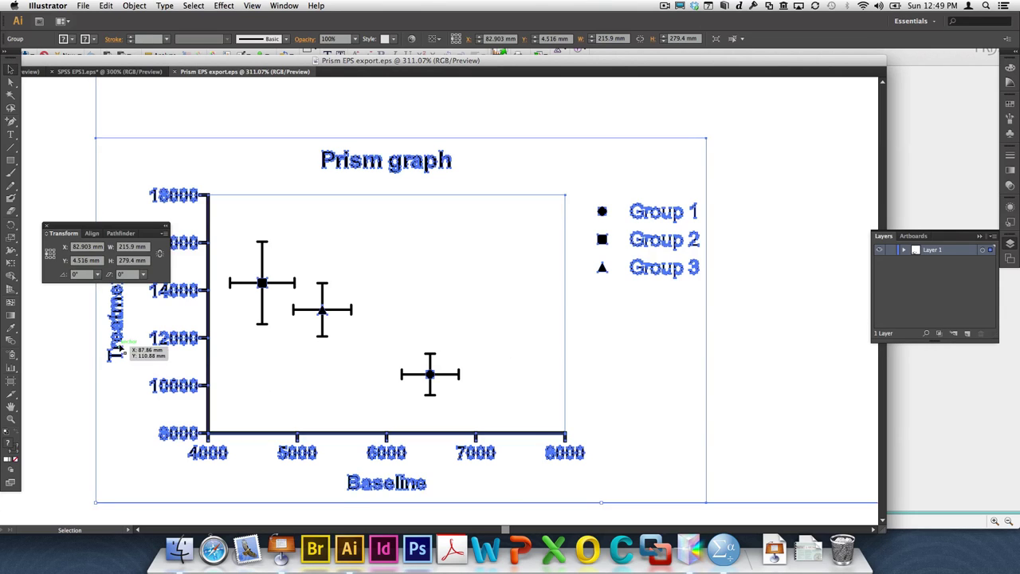
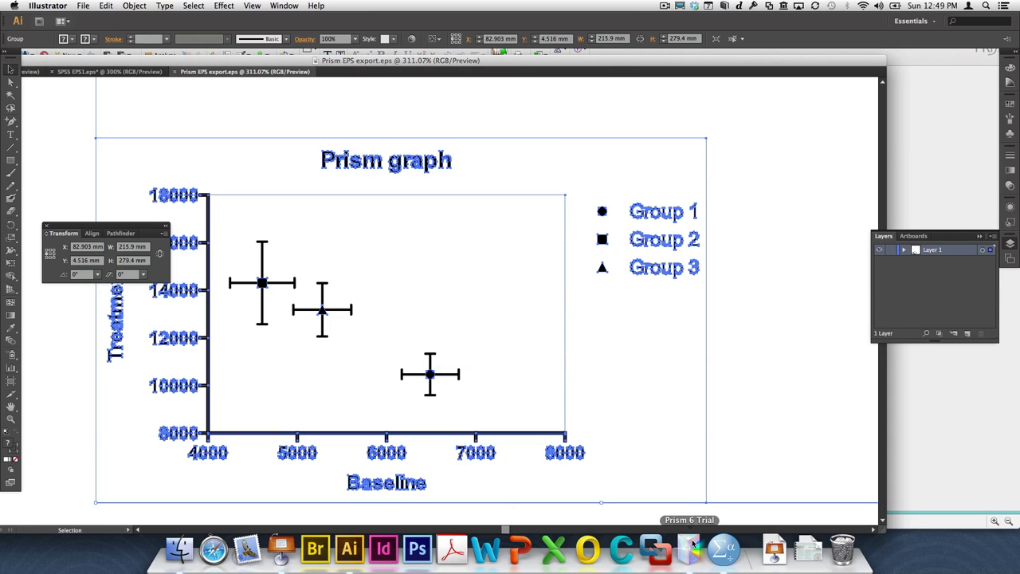
Switch from Illustrator to GraphPad Prism to show the Prism dataset graph.
click(692, 546)
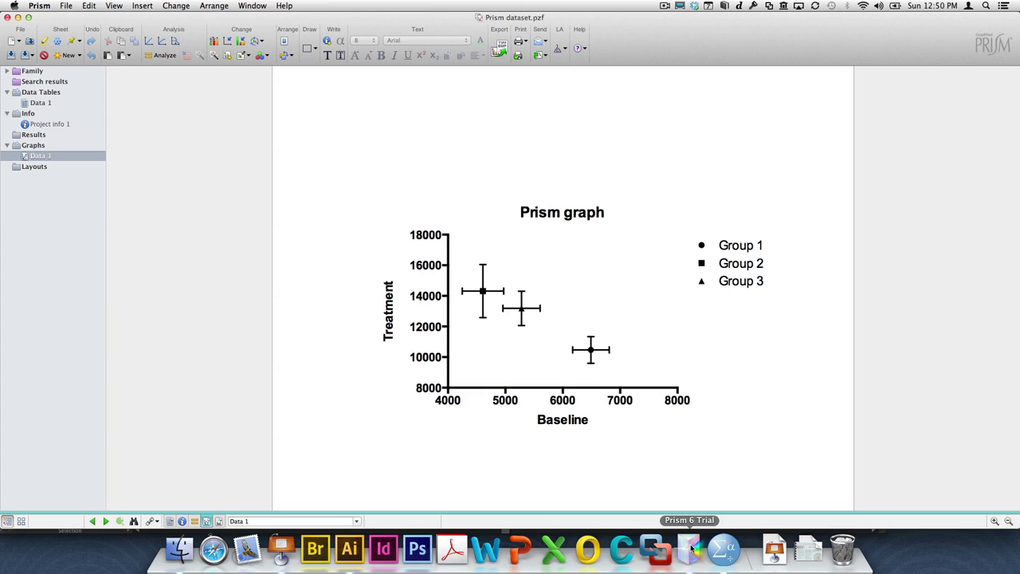
Export the Prism graph to the Desktop as PDF 'Prism PDF export' and open it in Illustrator.
click(64, 6)
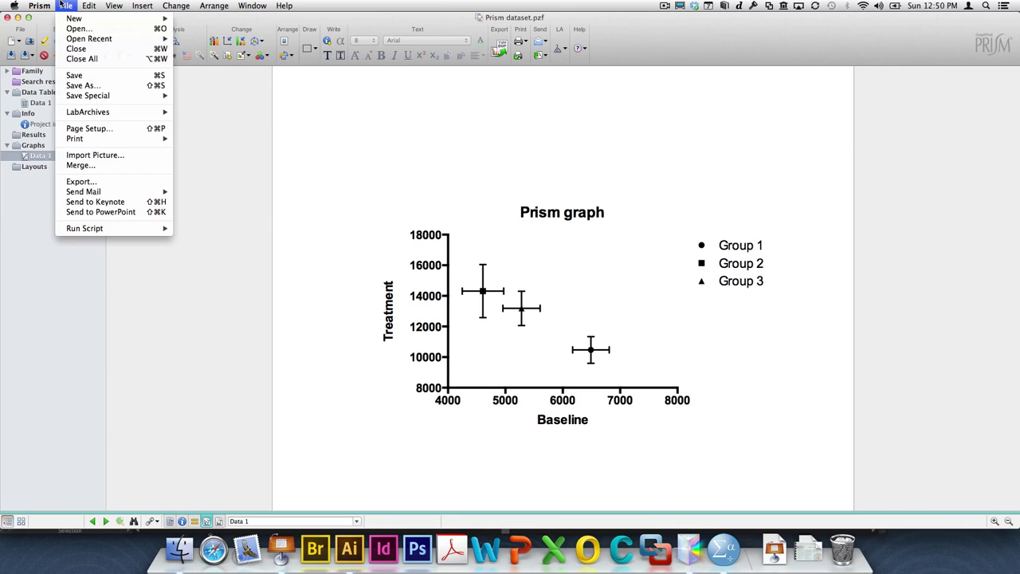
click(93, 185)
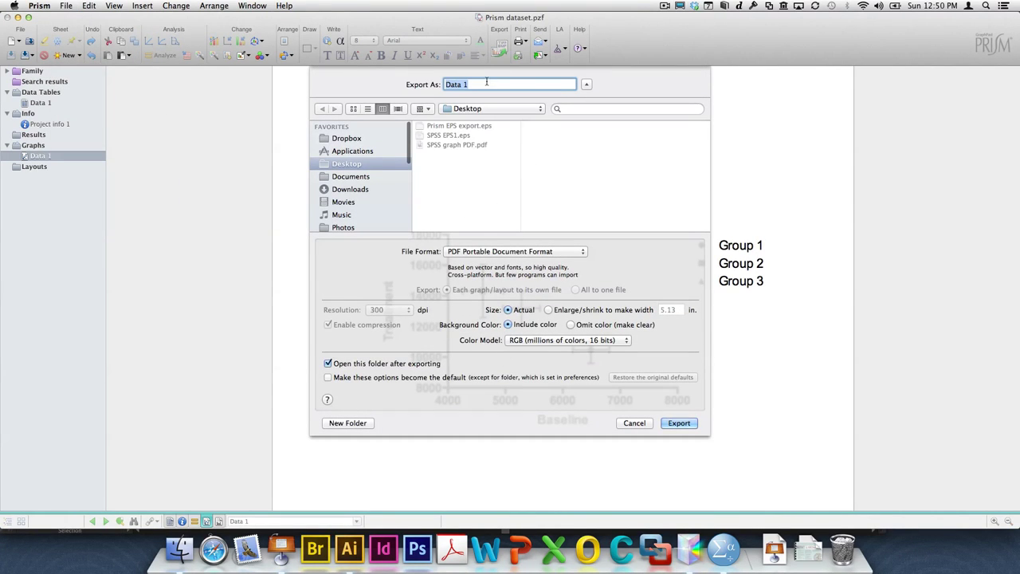
text(Prism PDF export)
click(686, 422)
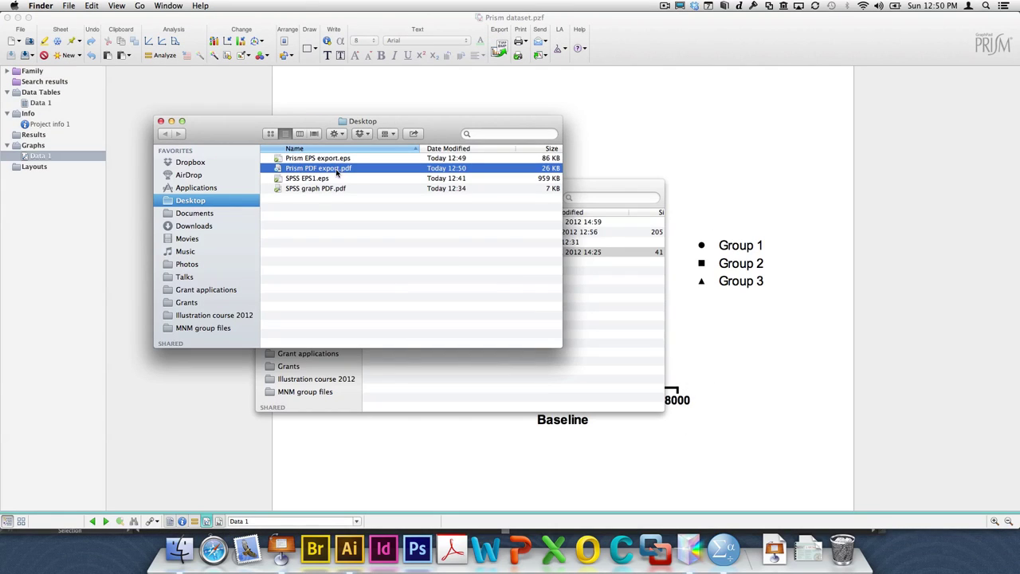
drag(339, 169, 349, 548)
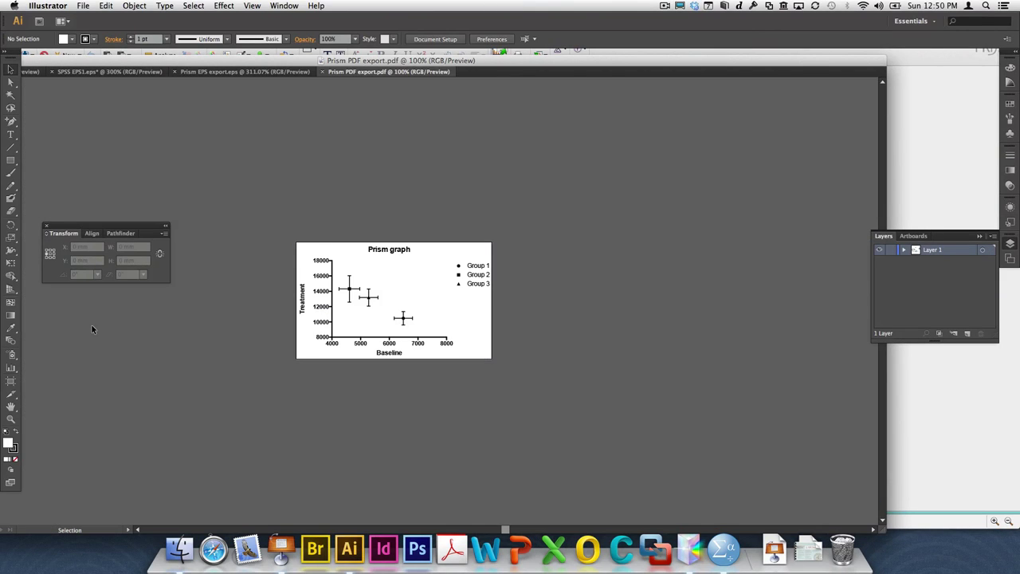
Append '(mg/ml)' to the Treatment axis label and shift the label slightly lower.
click(10, 418)
drag(291, 235, 505, 367)
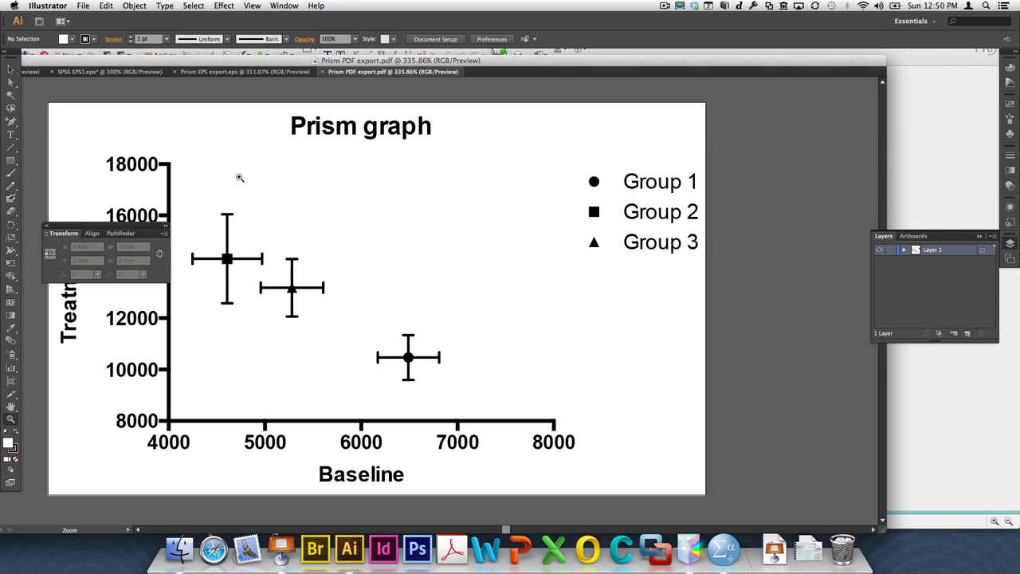
scroll(239, 177, left, 5)
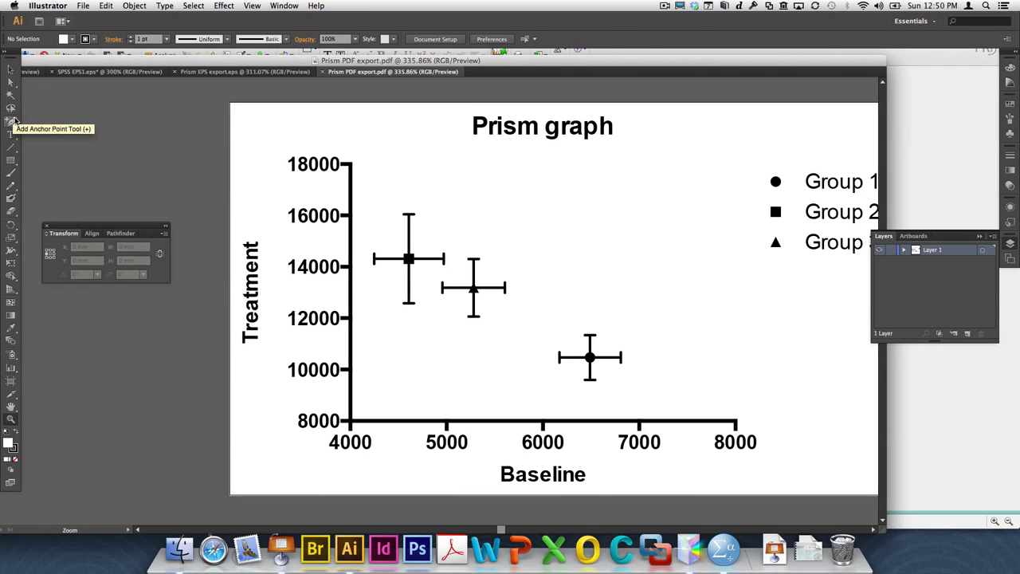
click(11, 134)
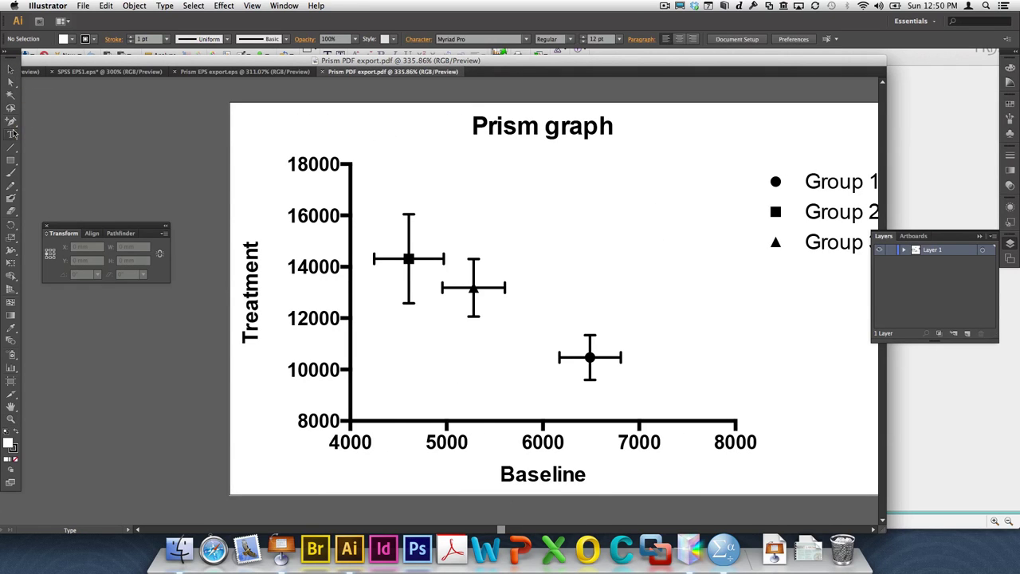
click(250, 254)
key(Right)
key(Right)
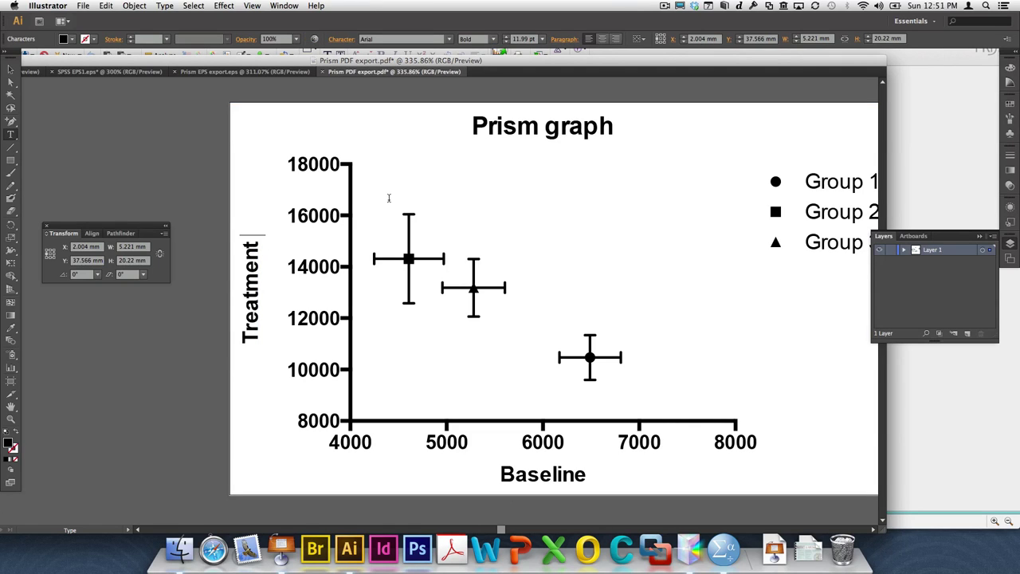
text((mg)
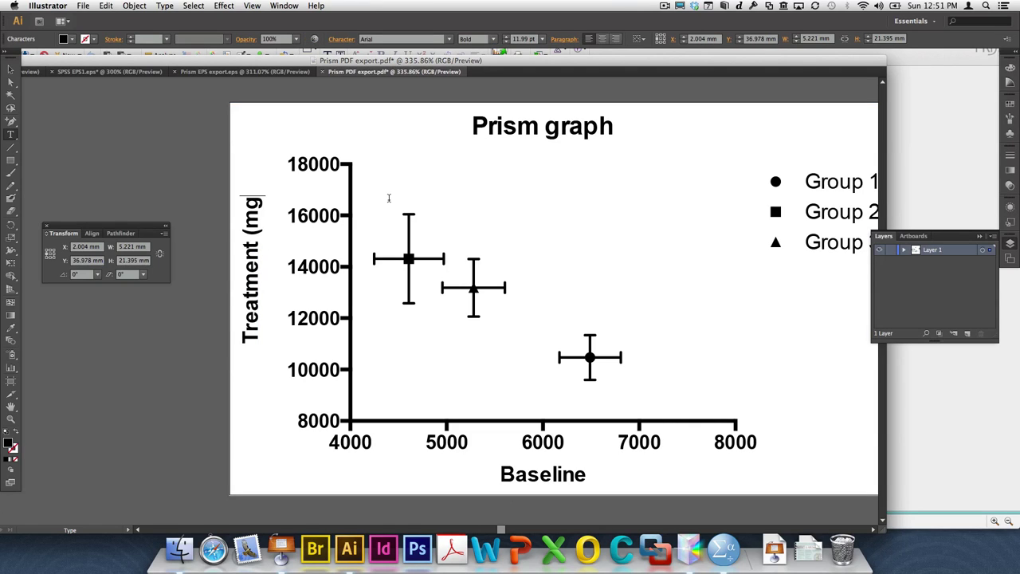
text(/ml))
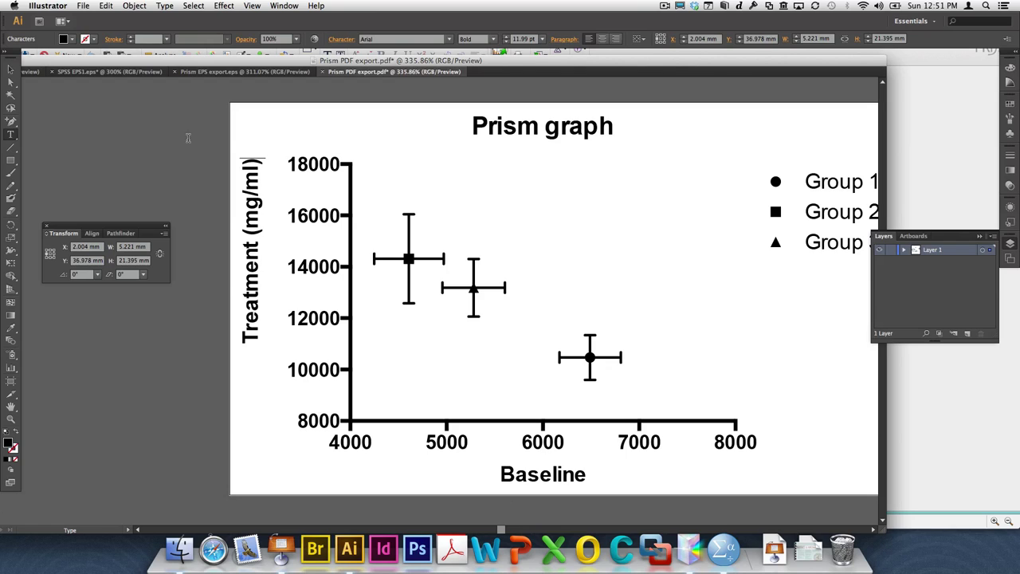
click(10, 69)
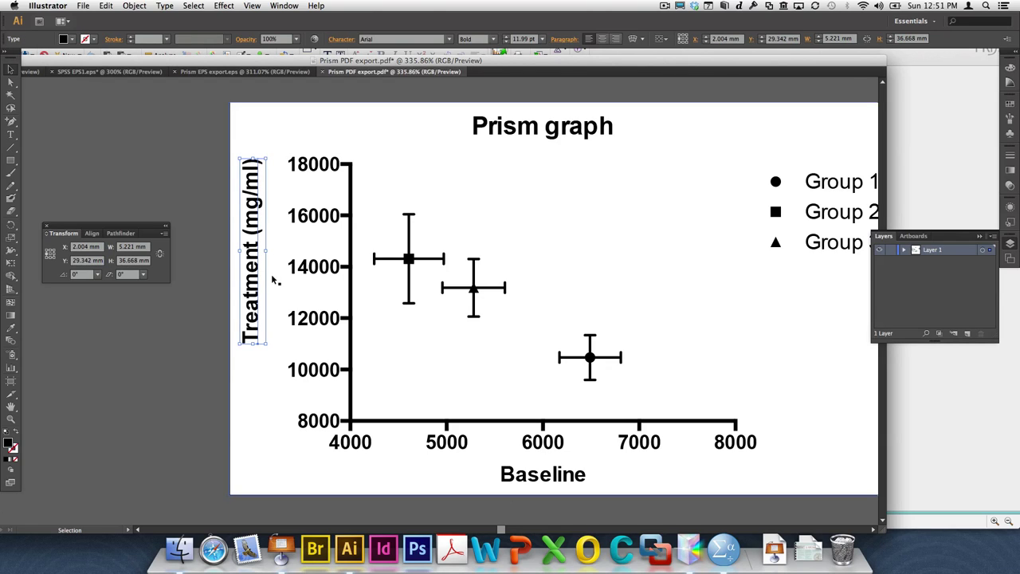
drag(251, 279, 252, 313)
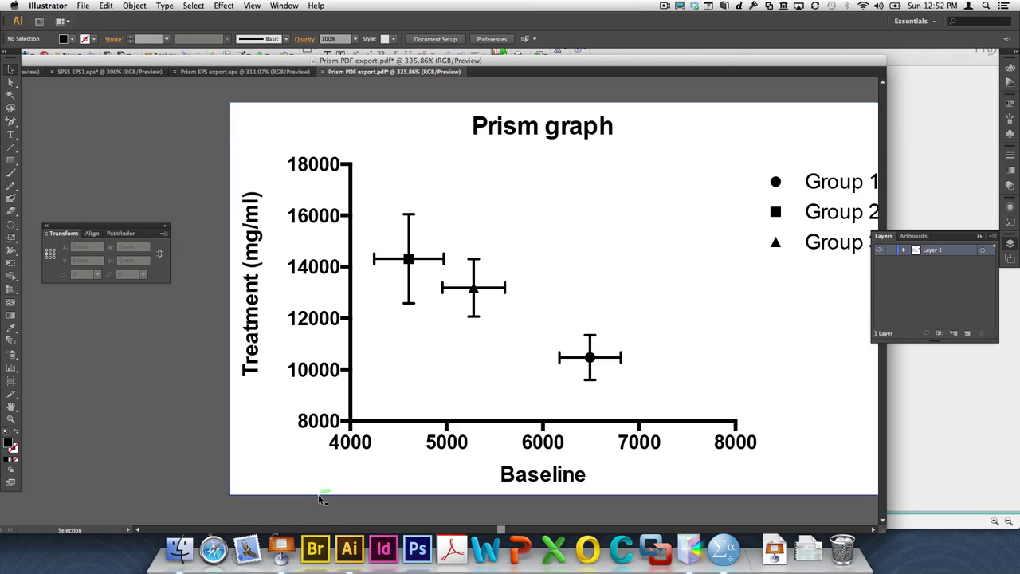
click(212, 558)
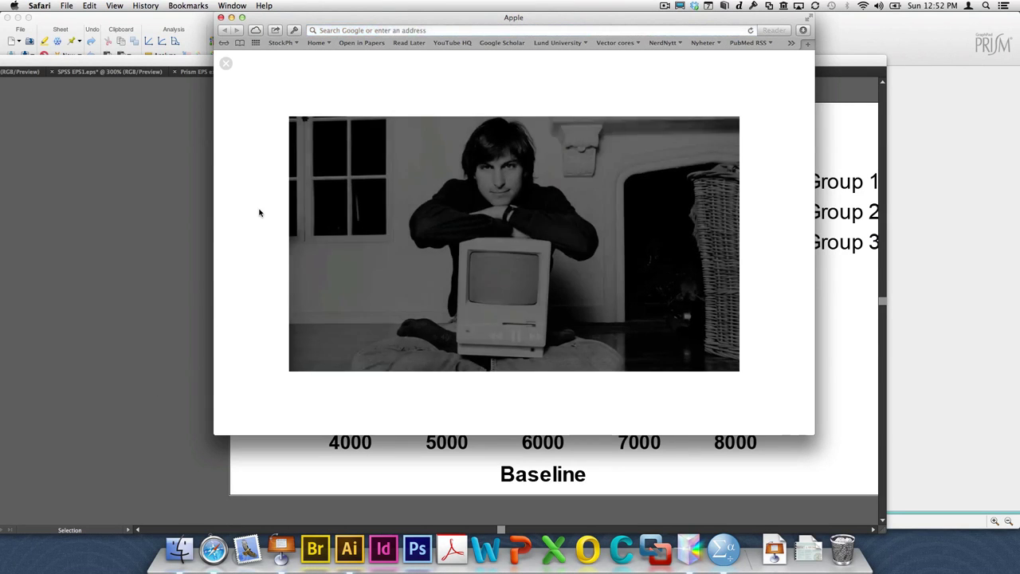
text(www.lu.se)
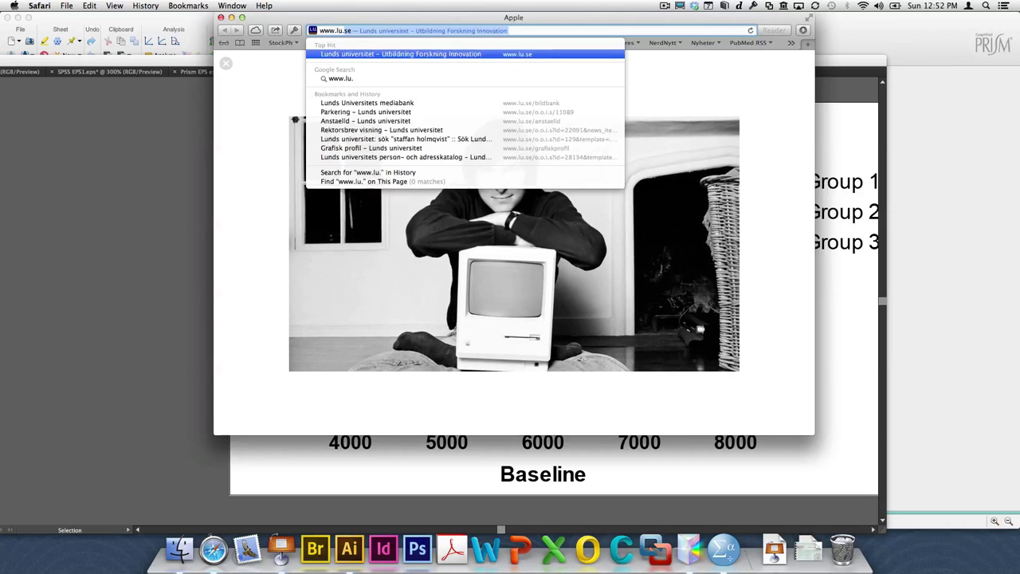
key(Return)
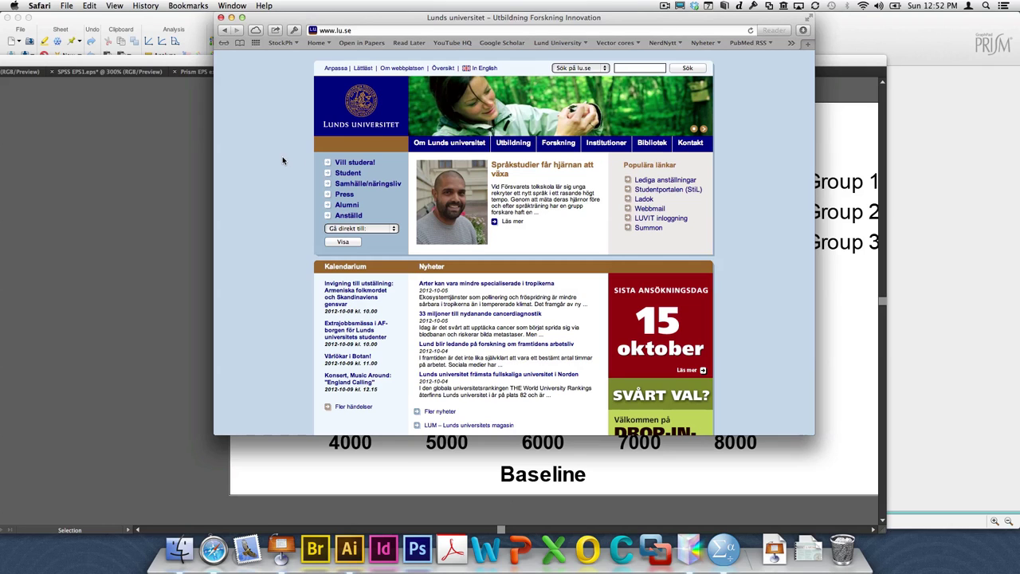
Save the Lund University homepage as a PDF named 'LU web PDF'.
click(69, 7)
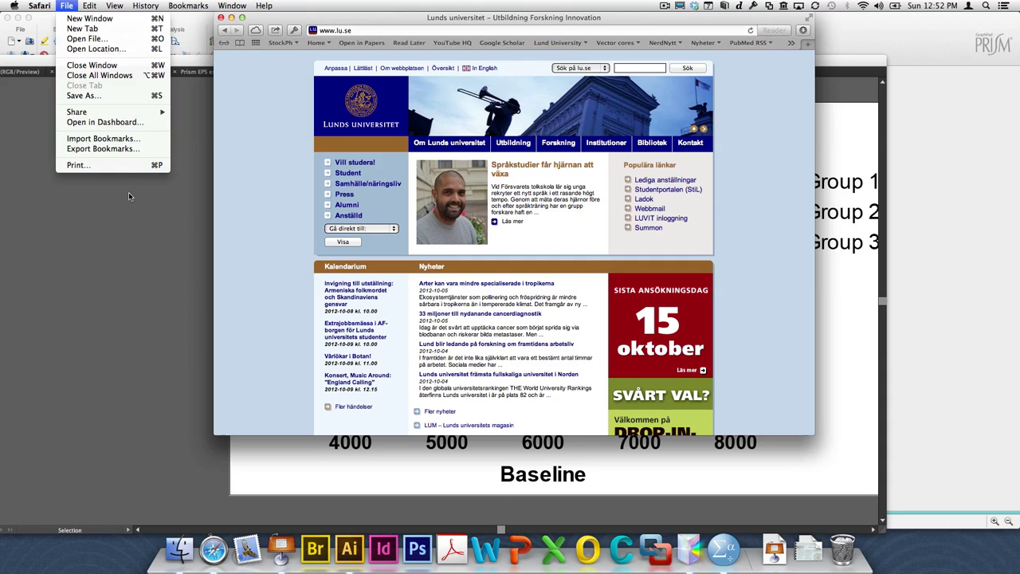
click(119, 165)
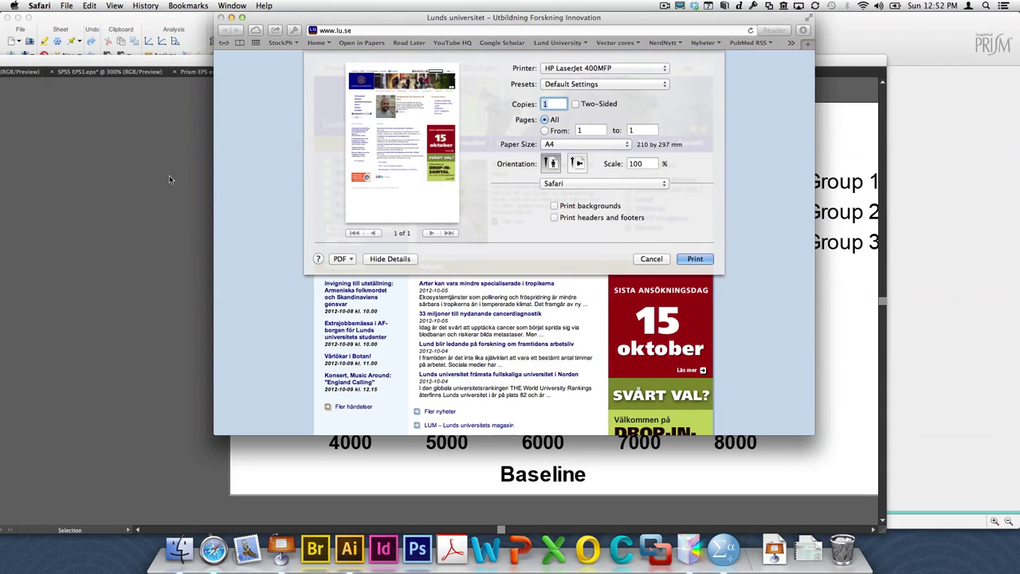
click(351, 258)
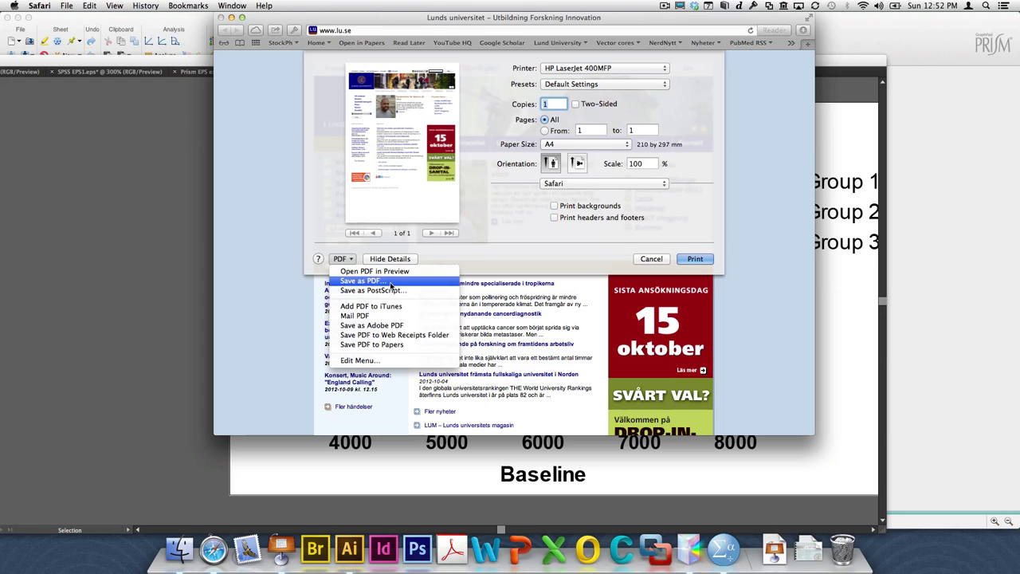
click(390, 282)
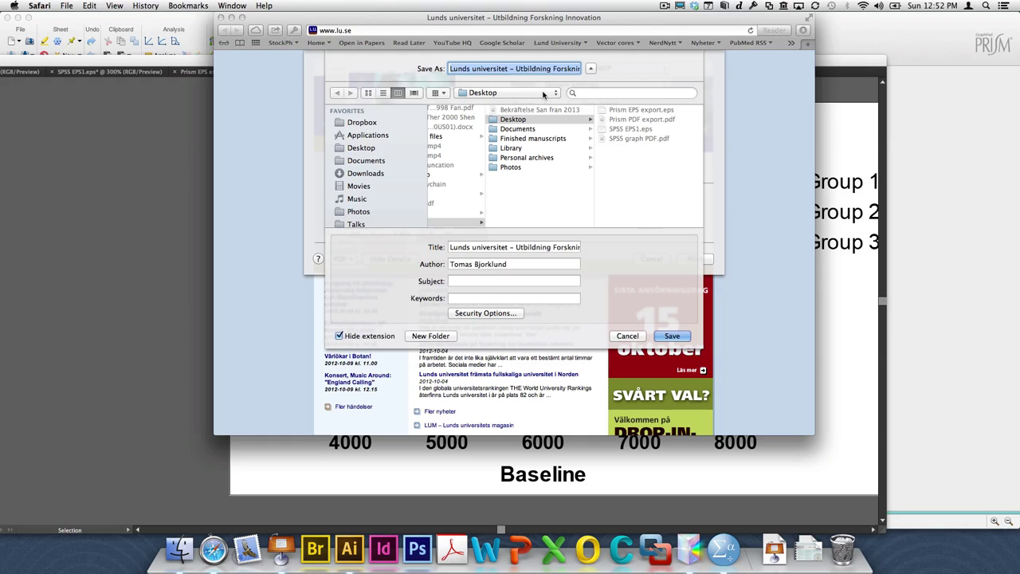
text(L)
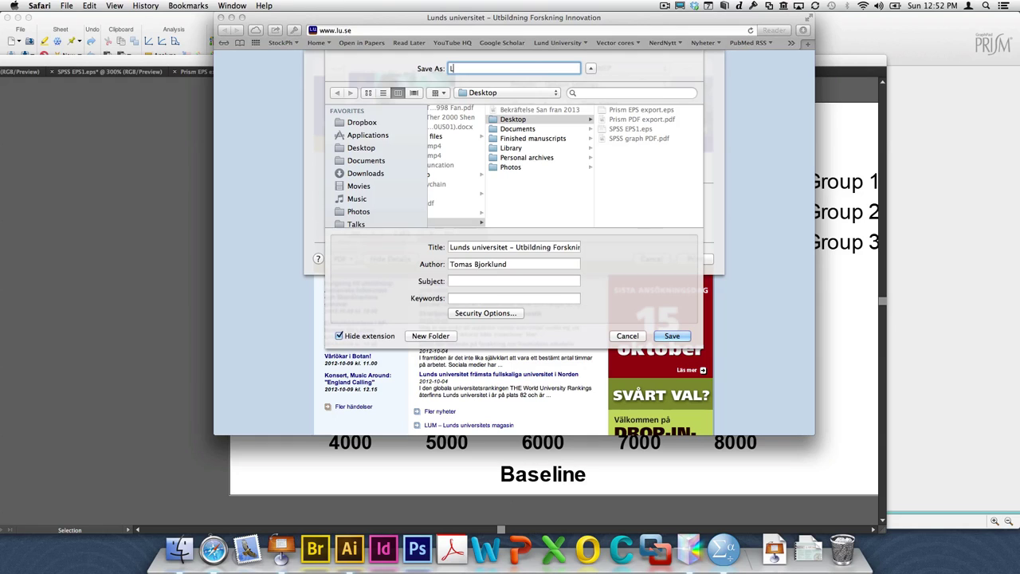
text(U web PDF)
key(Return)
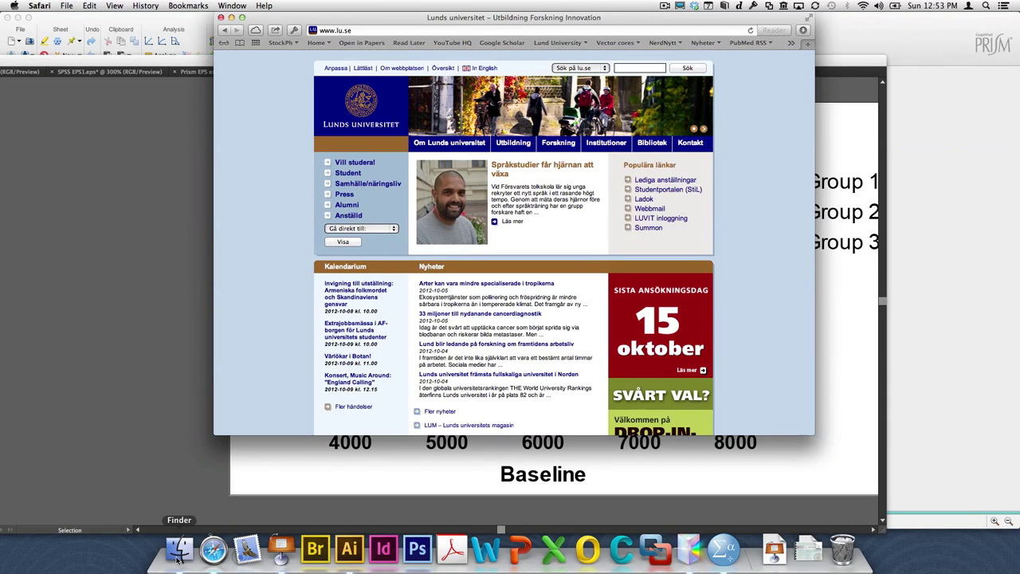
Open LU web PDF from the Desktop in Illustrator, dismiss the warning, and select the page artwork.
click(178, 550)
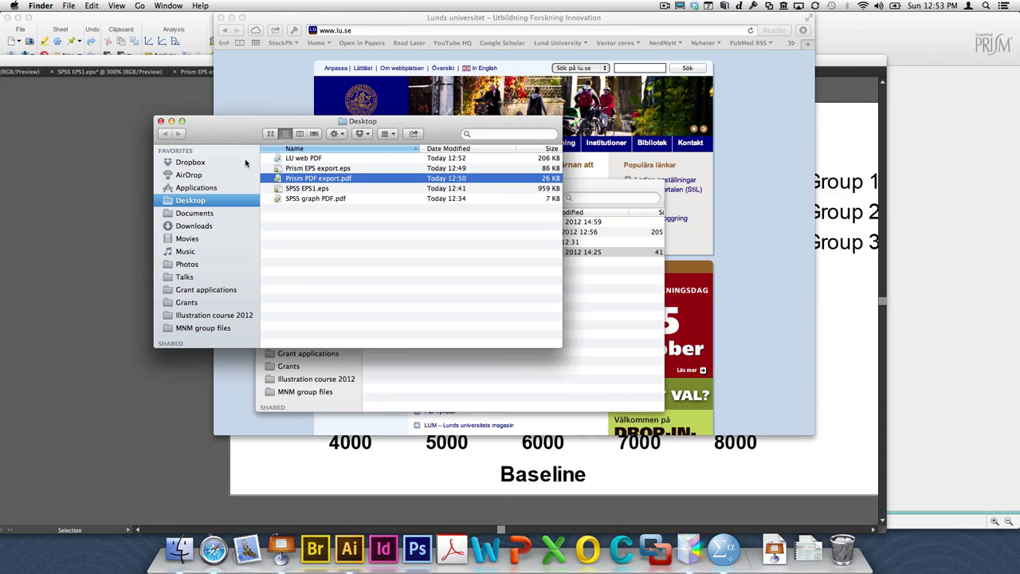
drag(246, 133, 668, 182)
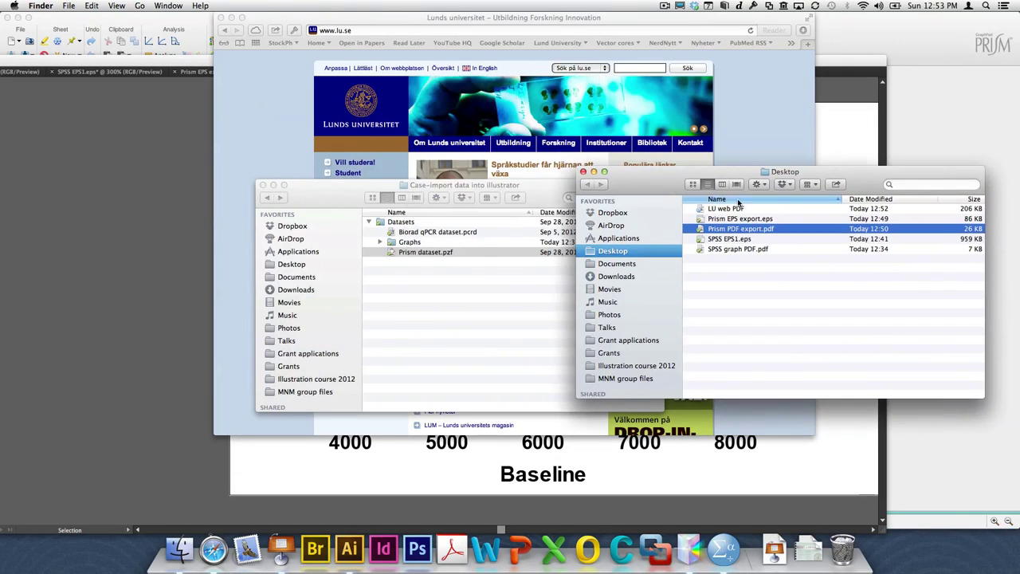
drag(725, 208, 338, 545)
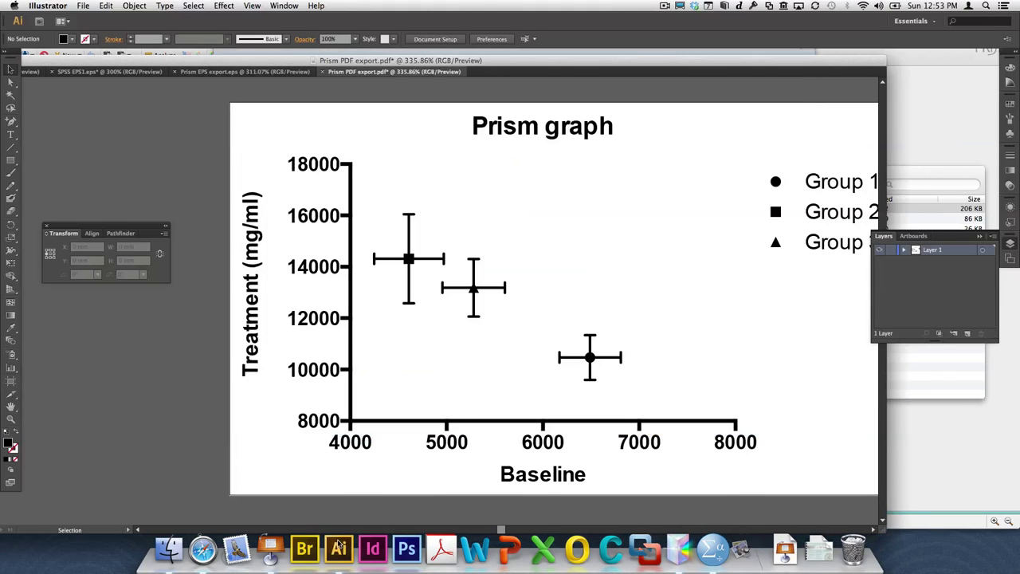
click(486, 311)
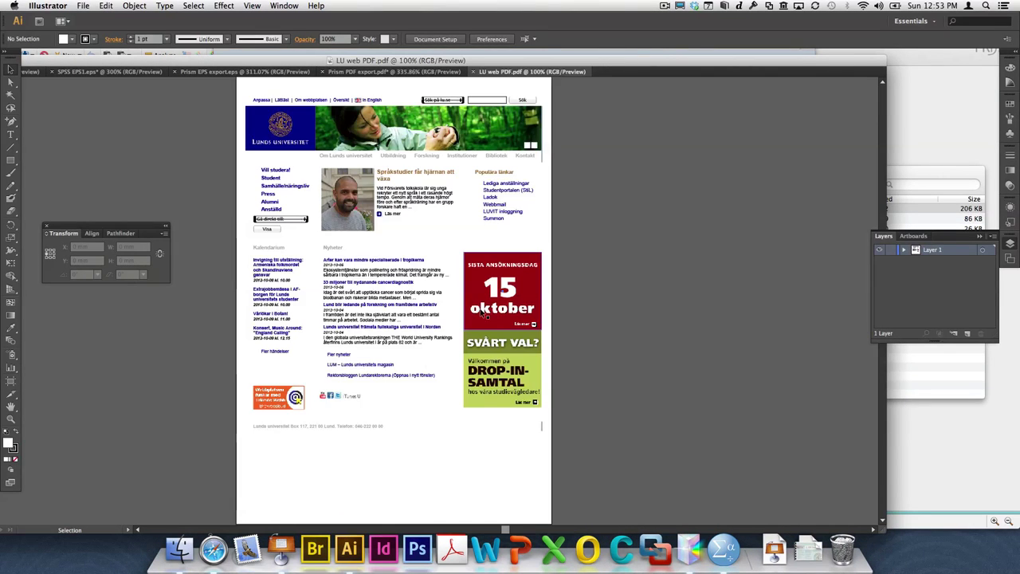
click(253, 273)
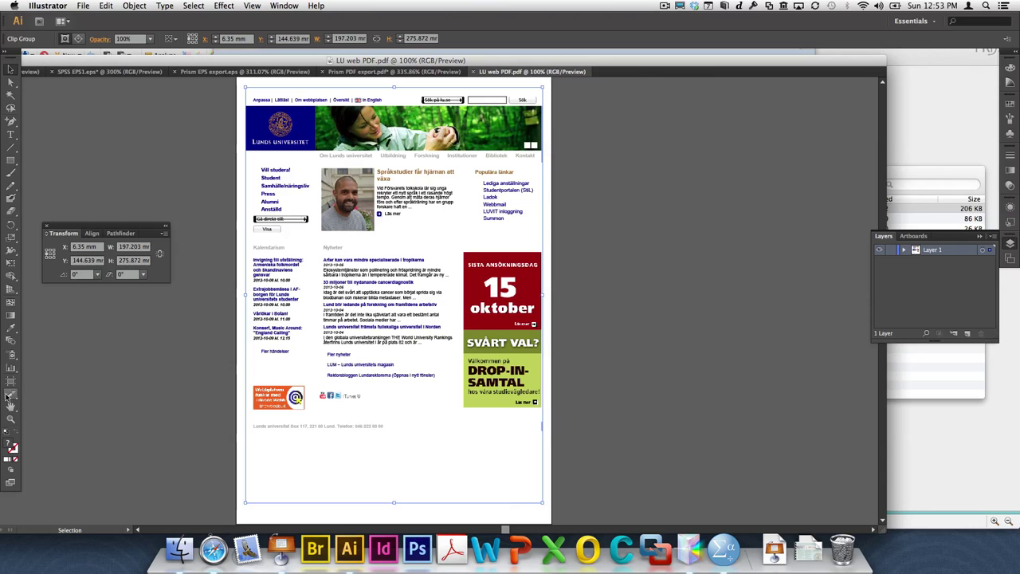
Delete 'Lund' from the headline, select news text lines, then close the document answering the save prompt.
click(11, 420)
drag(313, 253, 471, 427)
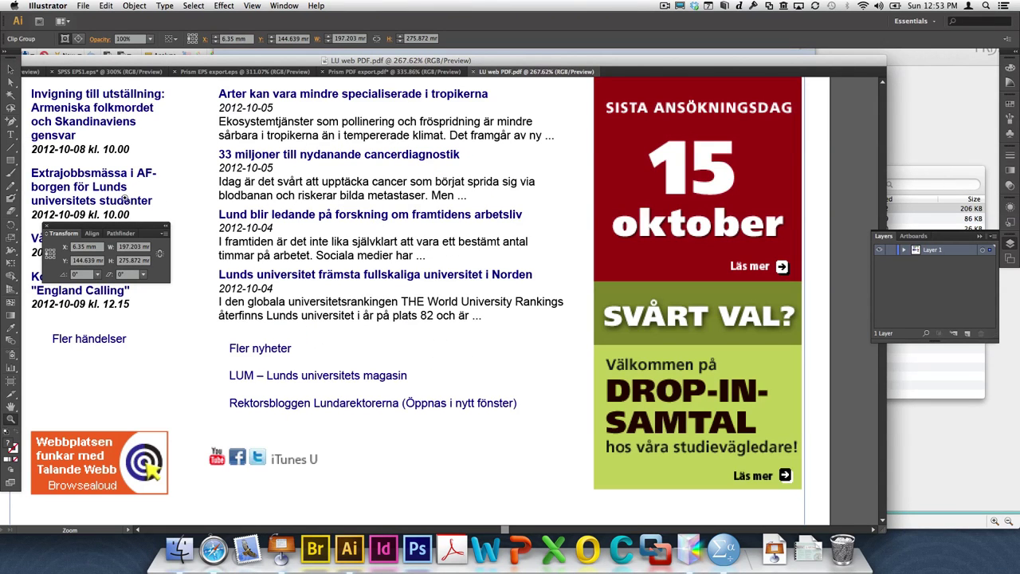
click(11, 136)
double_click(231, 215)
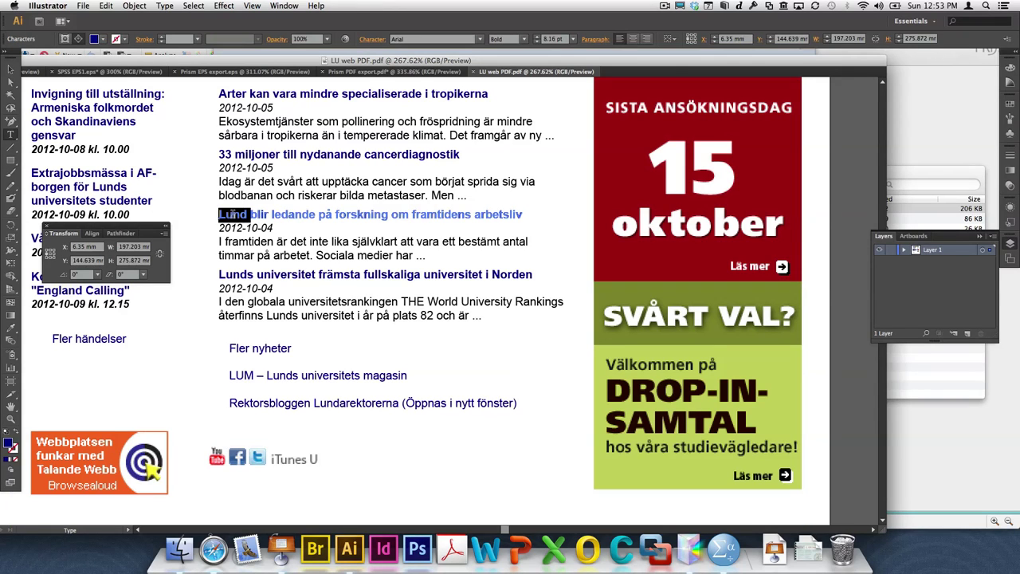
key(BackSpace)
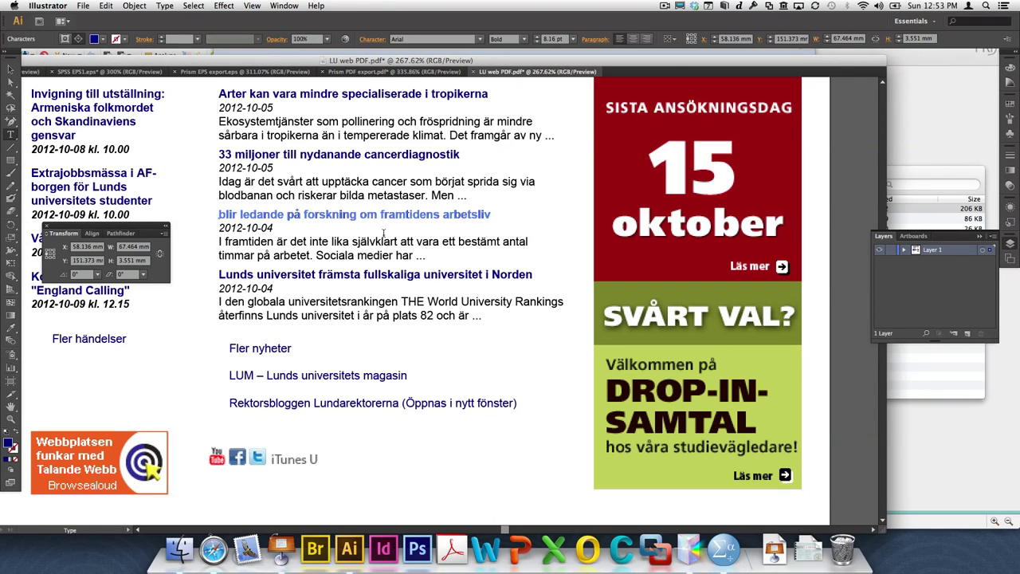
triple_click(399, 252)
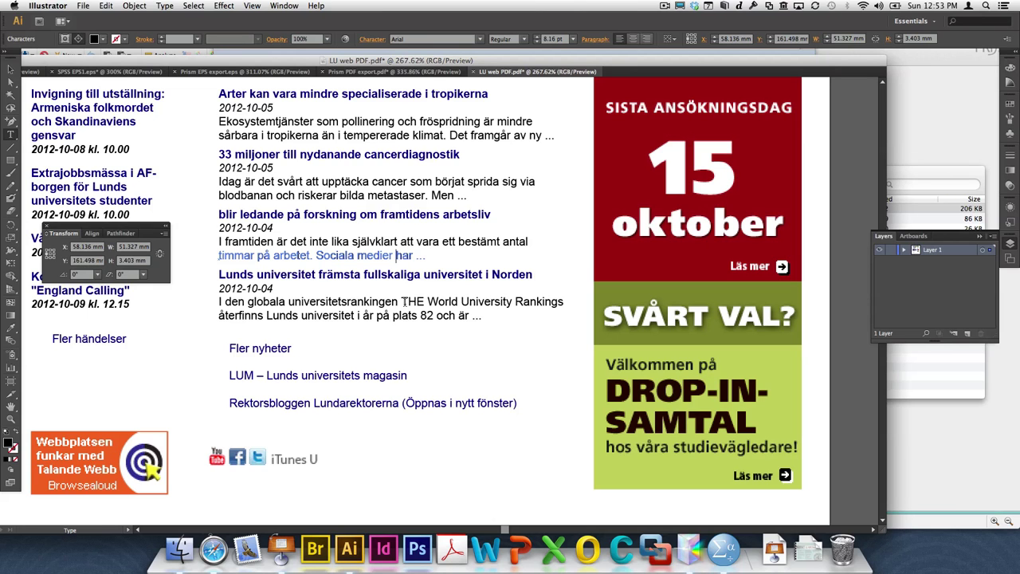
scroll(393, 271, up, 5)
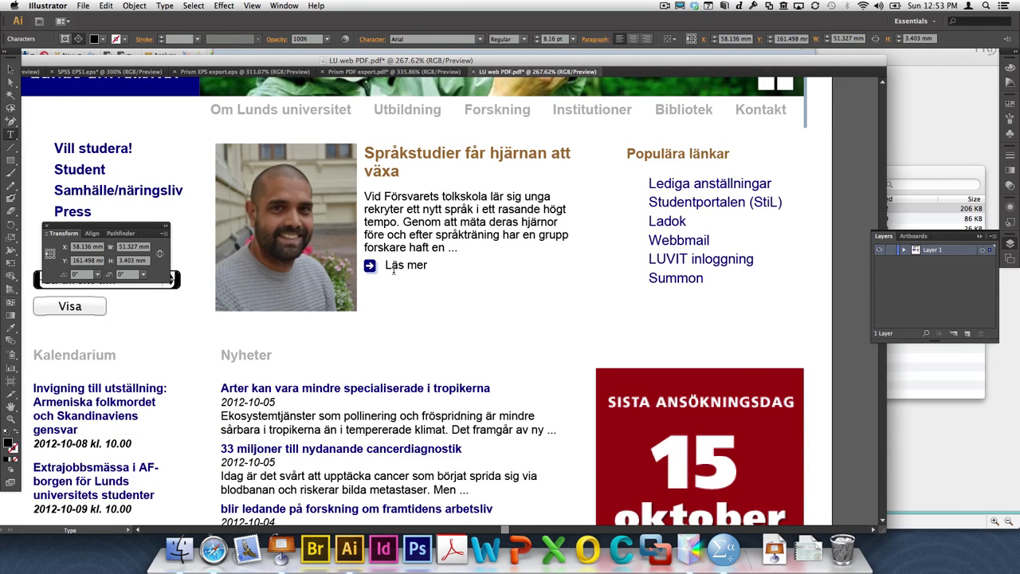
click(277, 365)
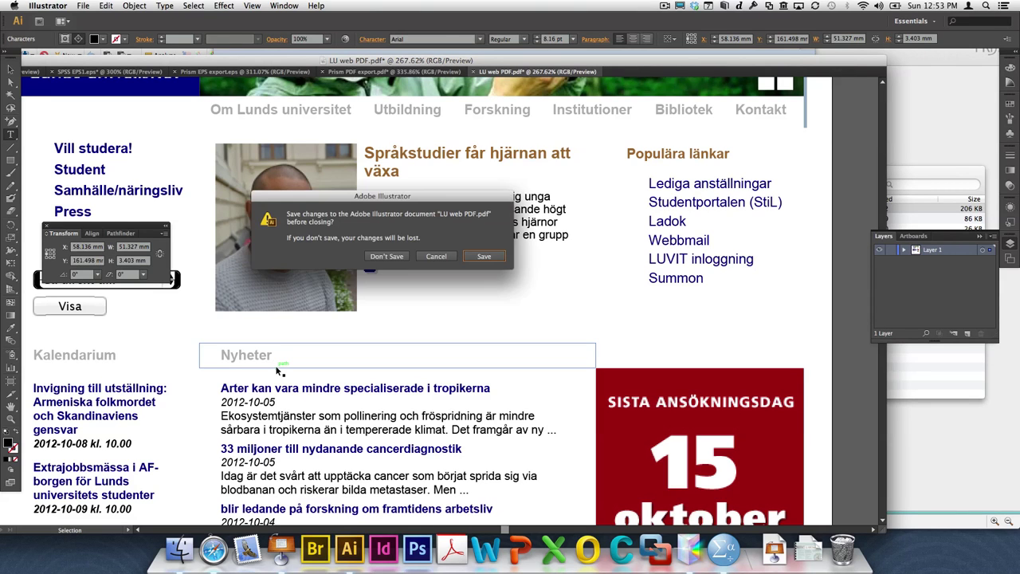
click(398, 255)
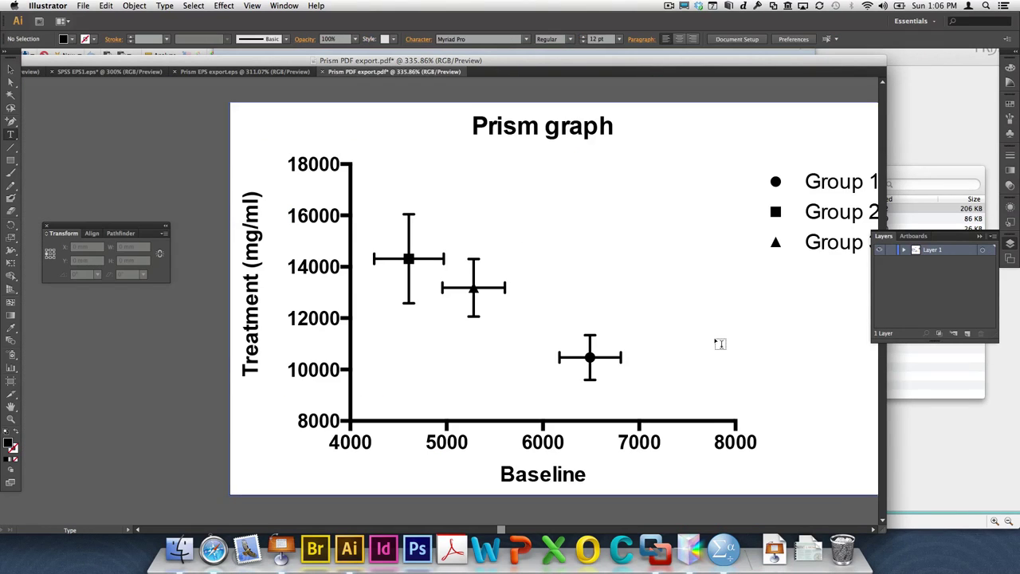
On the Windows VM desktop, select the PrimoPDF shortcut and then clear the selection.
key(ctrl+Right)
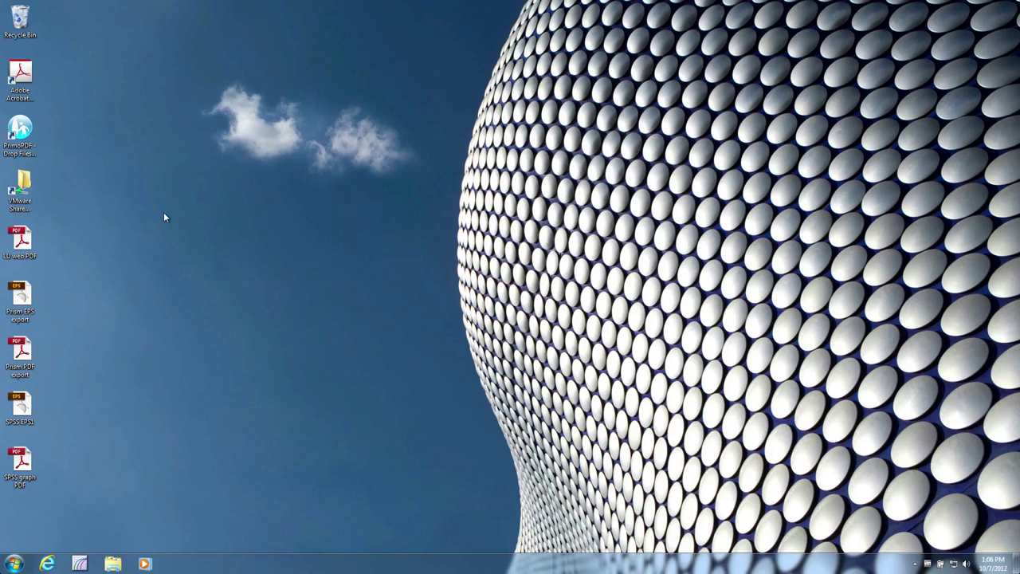
click(21, 142)
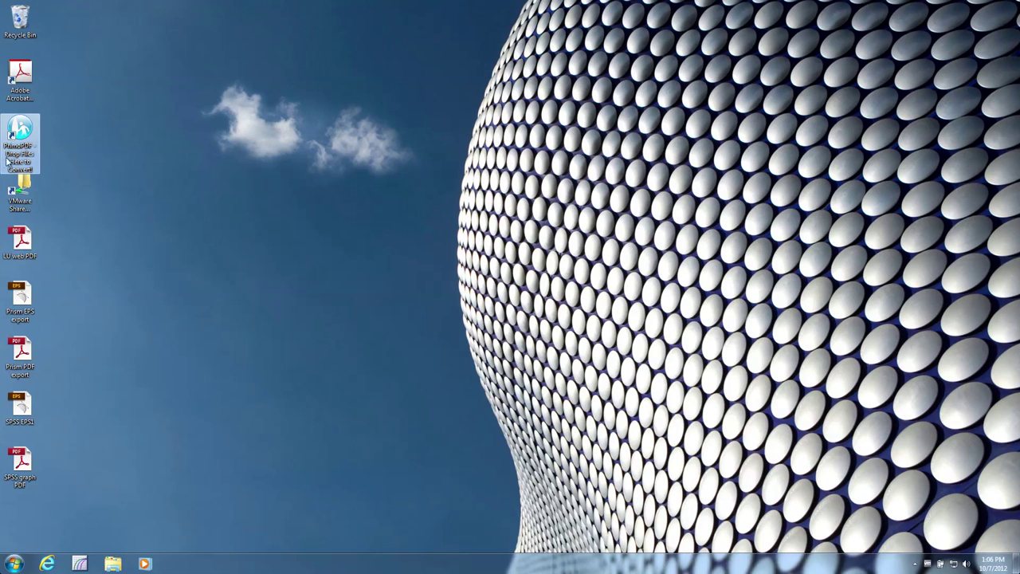
click(102, 159)
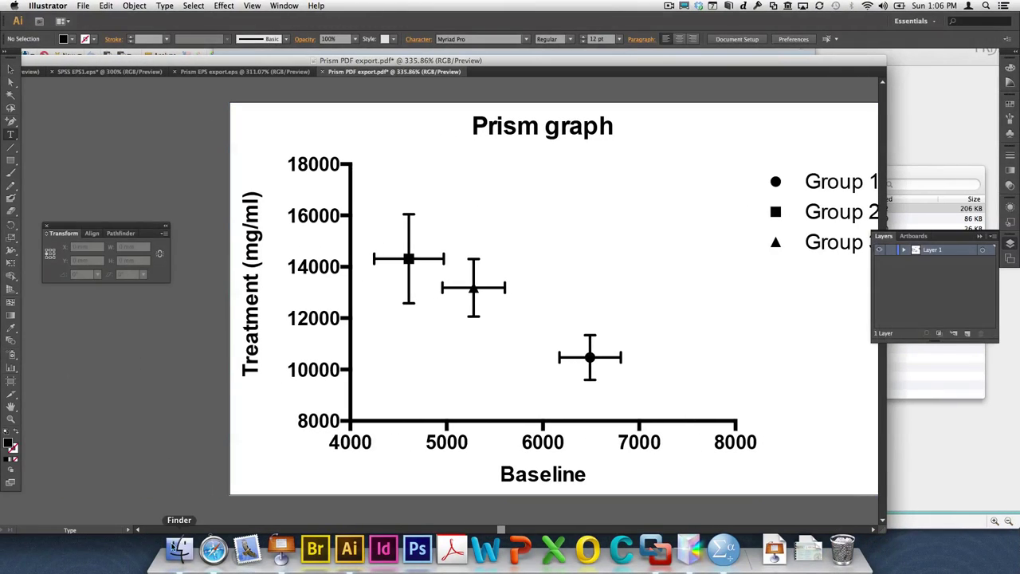
Back on the Mac, select Biorad qPCR dataset.pcrd in the Case-import data into illustrator folder.
click(179, 550)
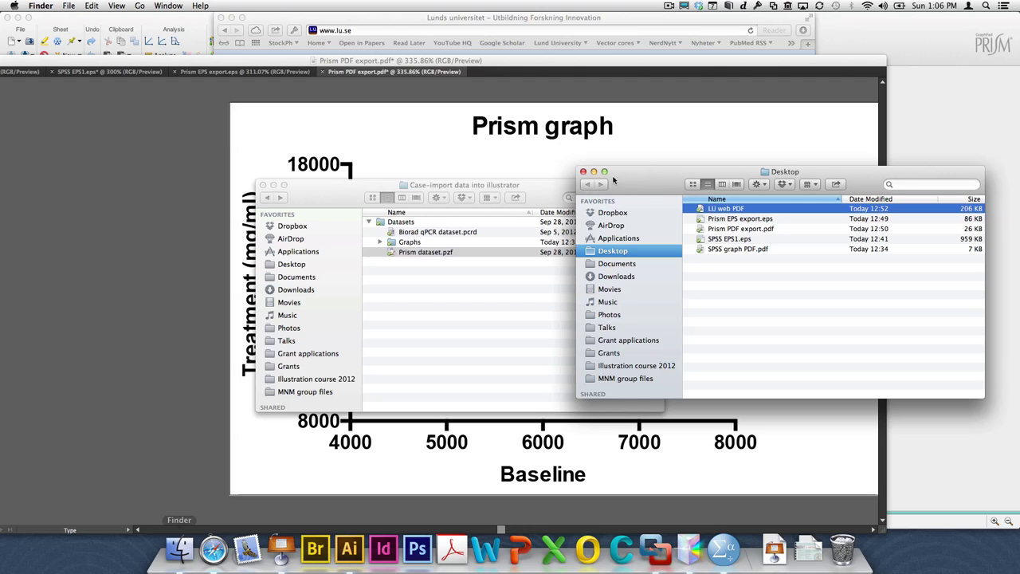
click(470, 252)
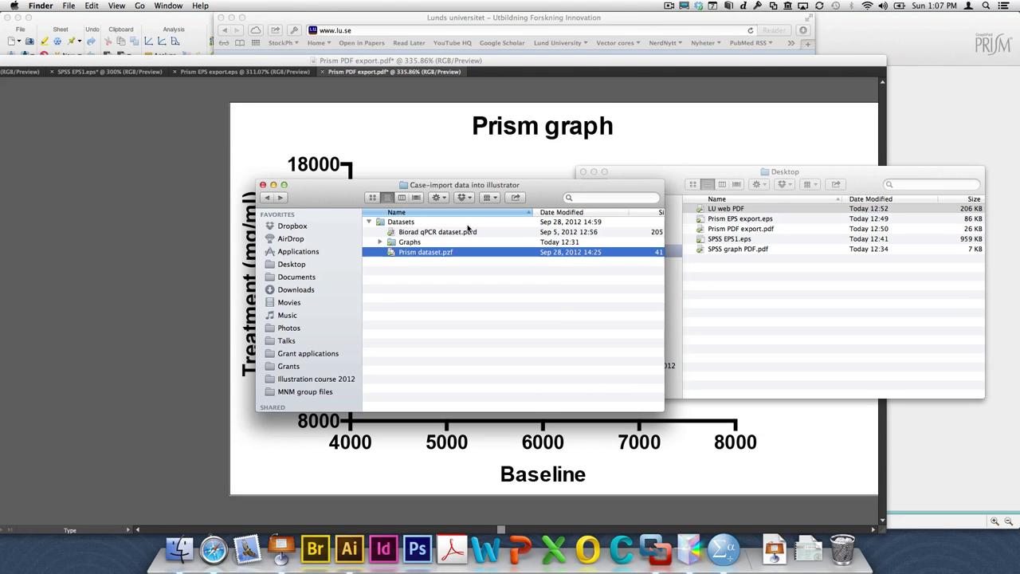
click(463, 232)
Open Biorad qPCR dataset.pcrd, enlarge the amplification chart, and choose Save Image As from its menu.
double_click(463, 232)
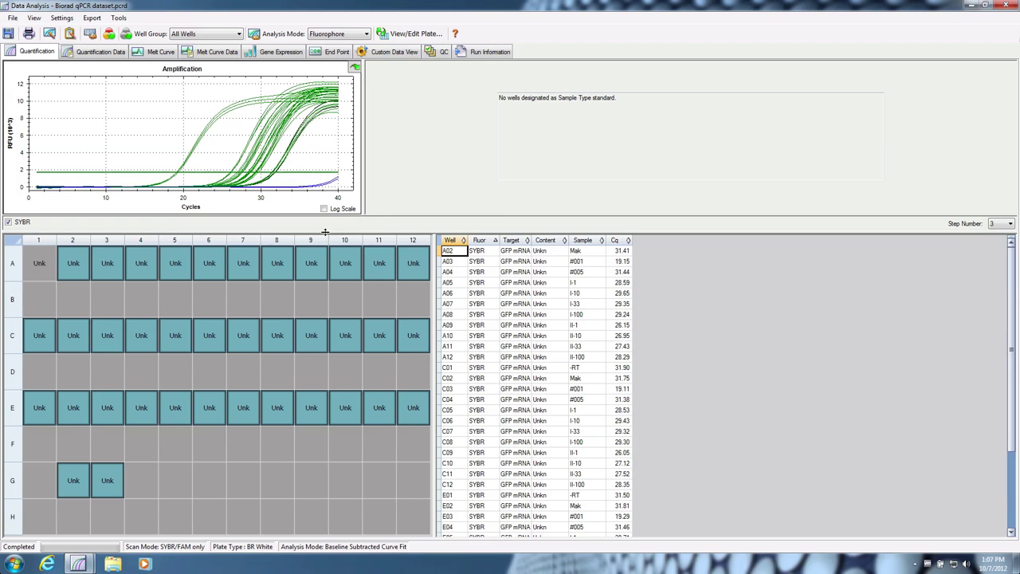
drag(325, 232, 325, 326)
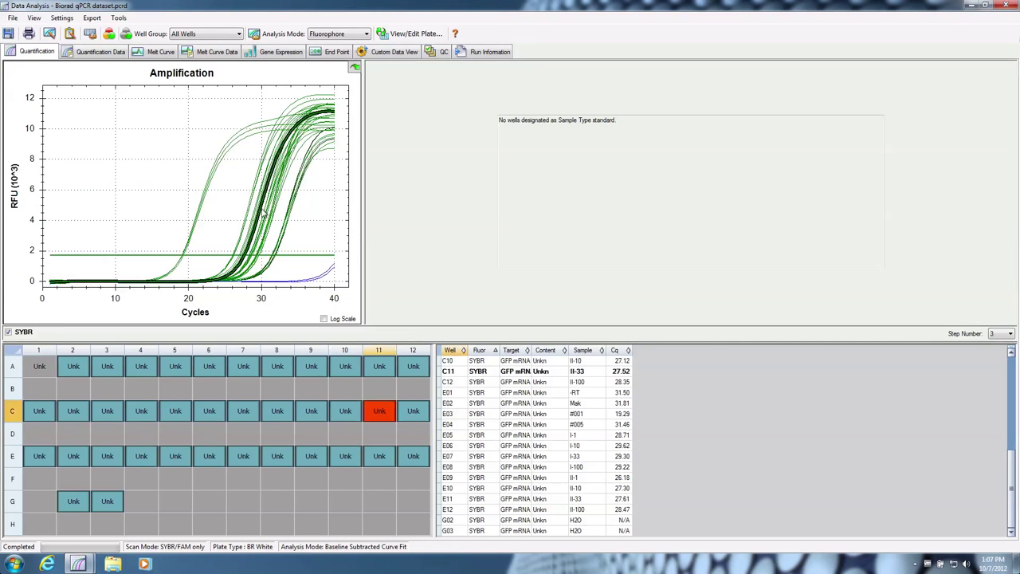
drag(364, 239, 510, 244)
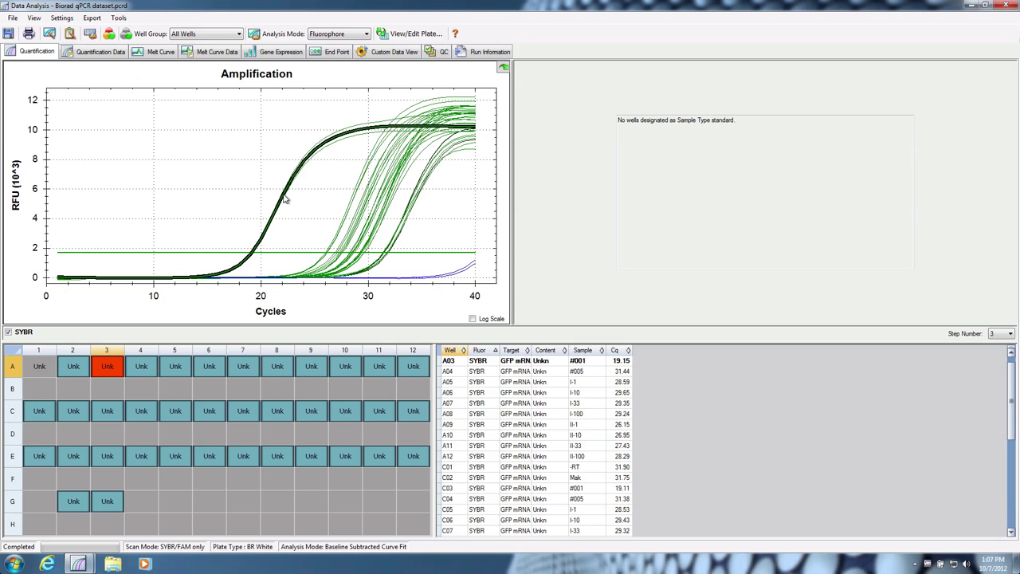
right_click(285, 200)
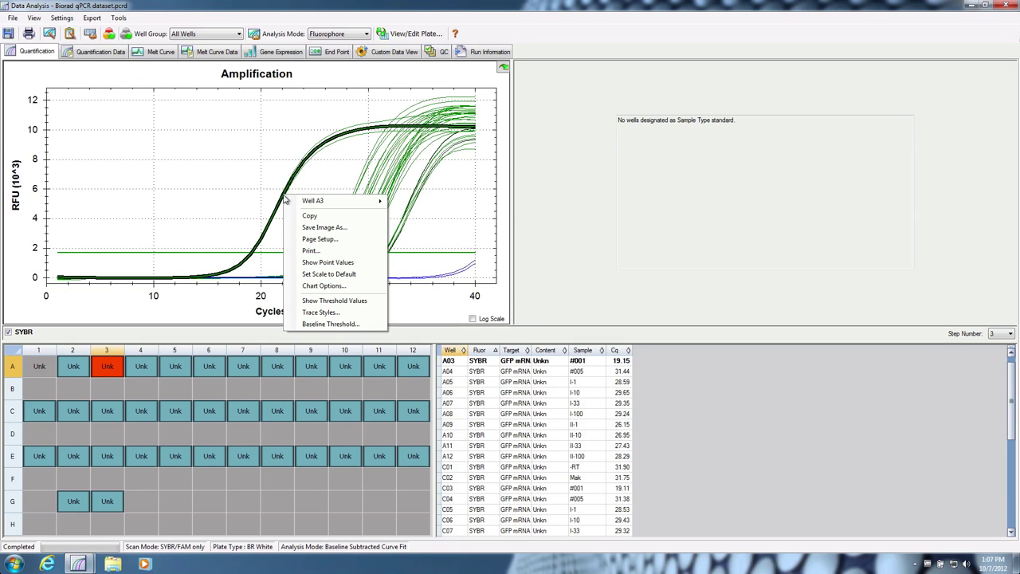
click(324, 227)
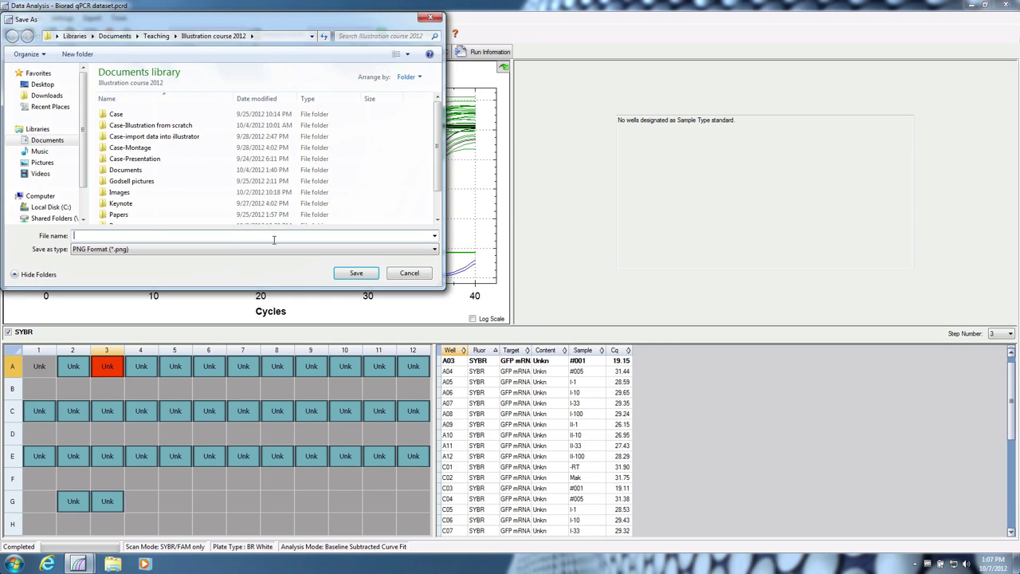
Save the amplification chart as Tiff Format (*.tif) named 'qPCR Tiff'.
click(208, 249)
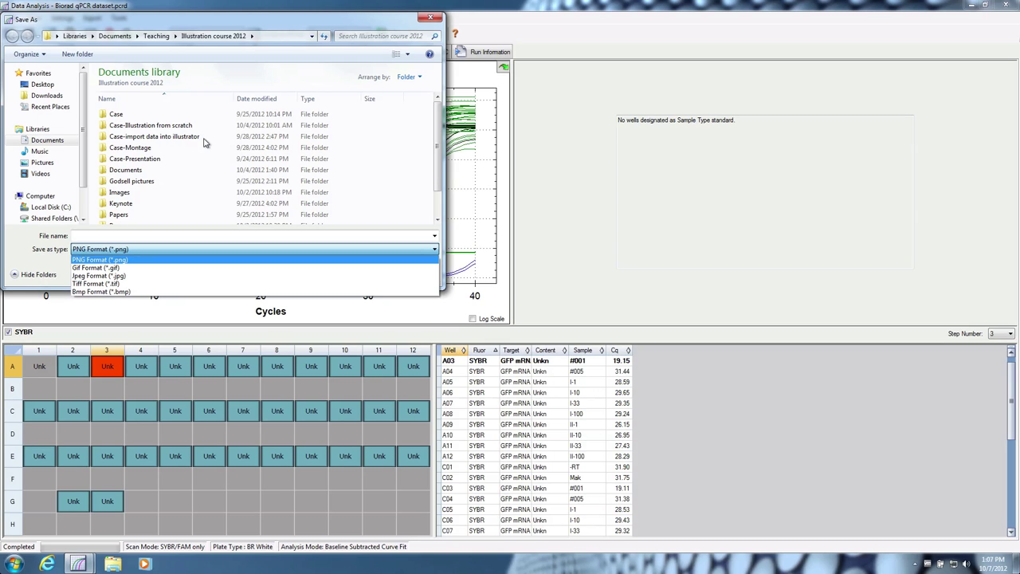
click(176, 138)
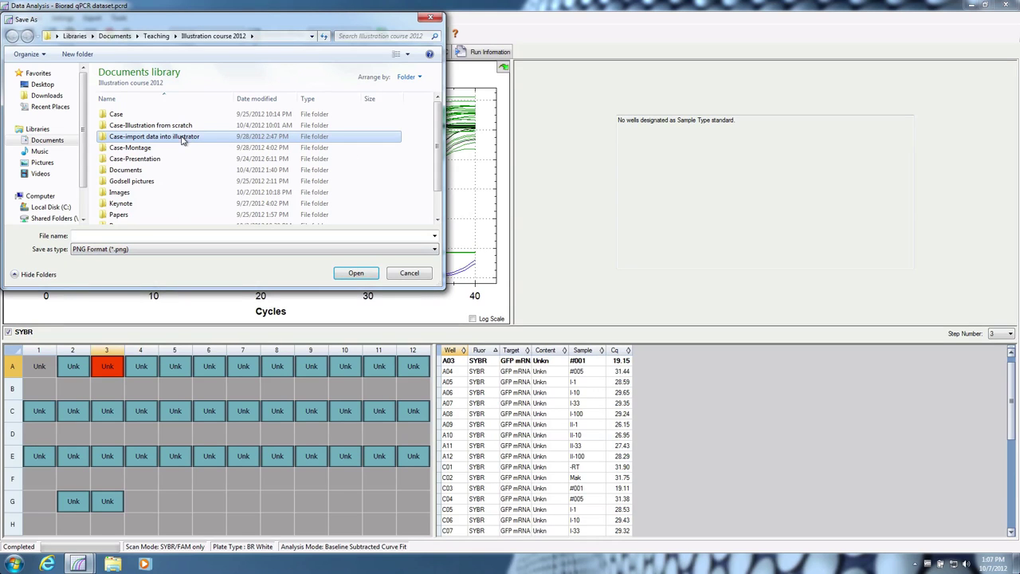
click(165, 249)
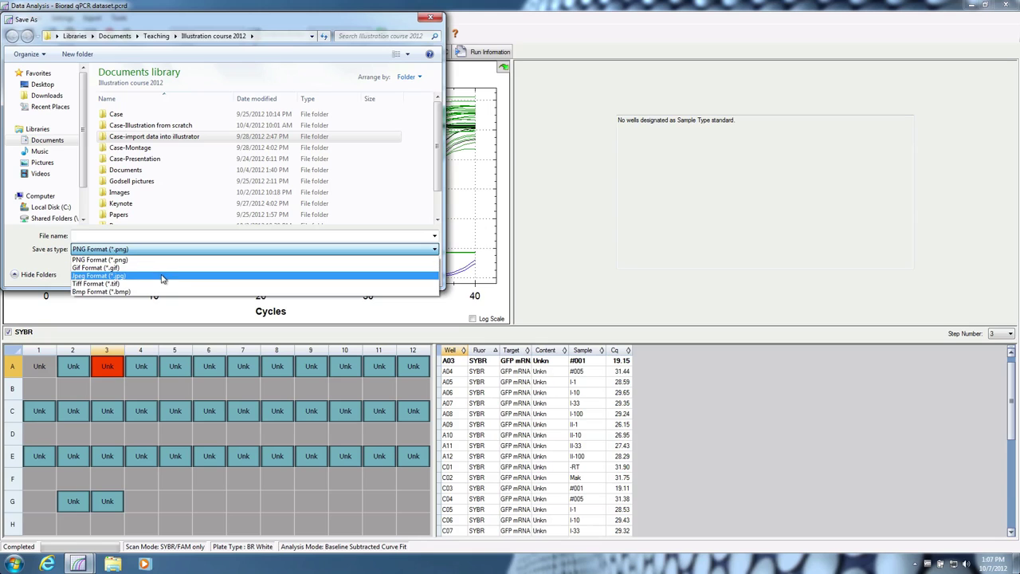
click(160, 282)
click(162, 236)
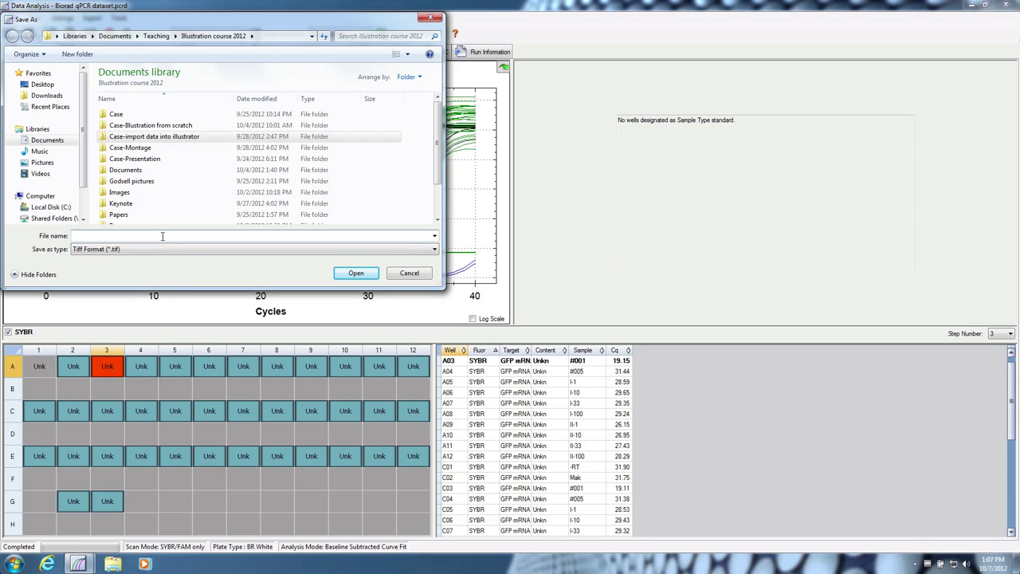
text(qPC)
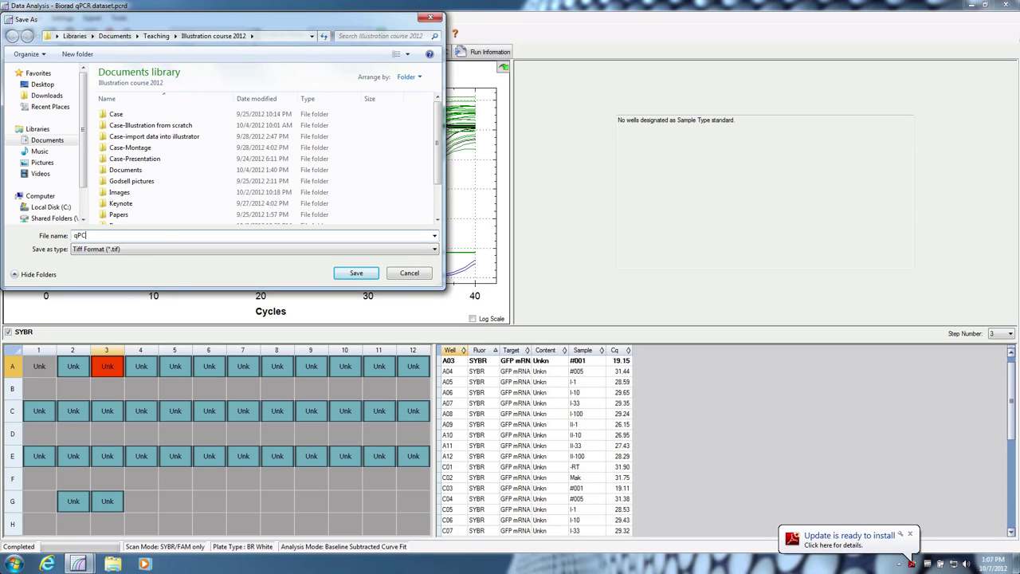
text(R Tiff)
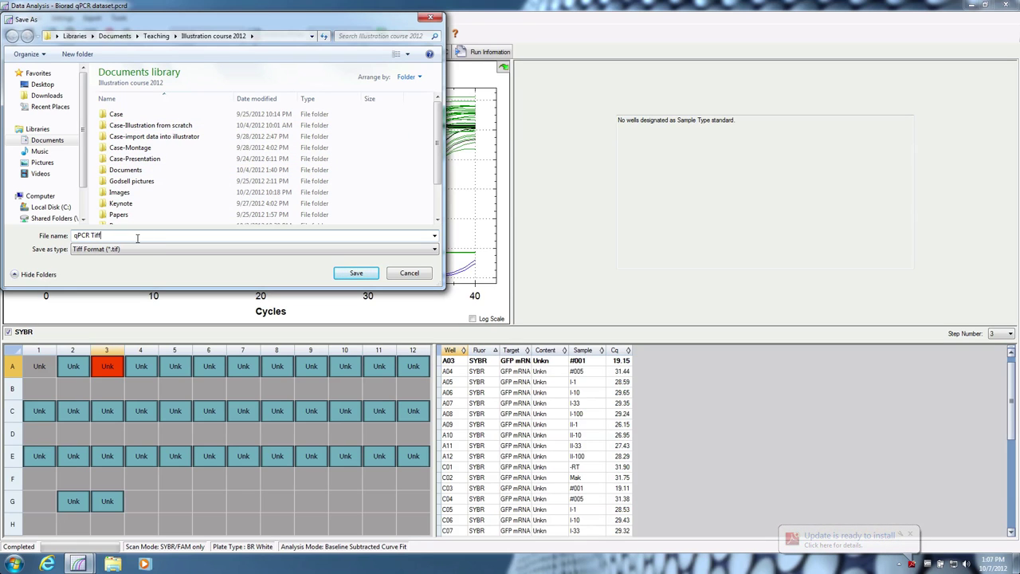
click(366, 278)
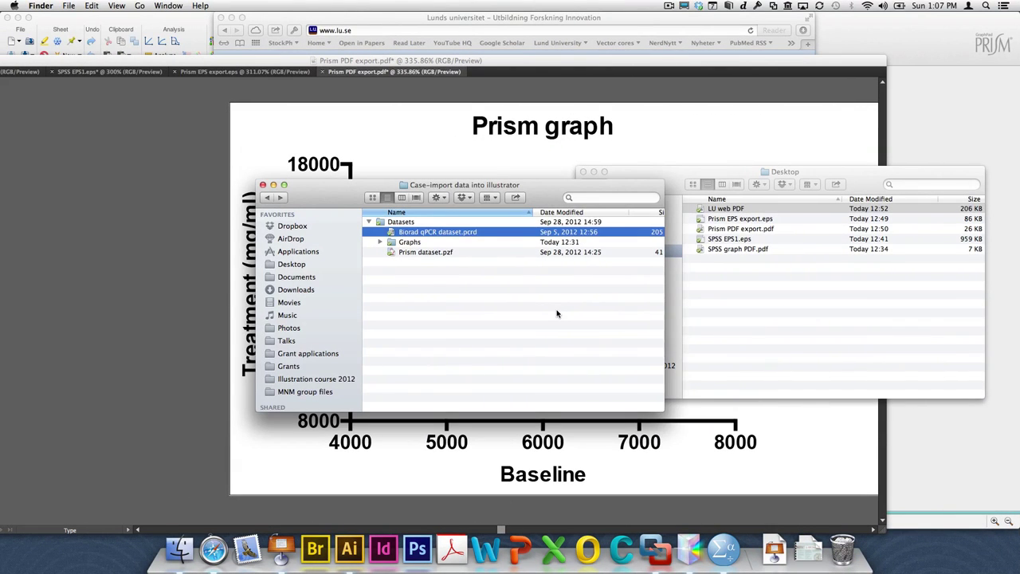
Open qPCR Tiff.tif from the Illustration course 2012 folder in Preview.
click(558, 313)
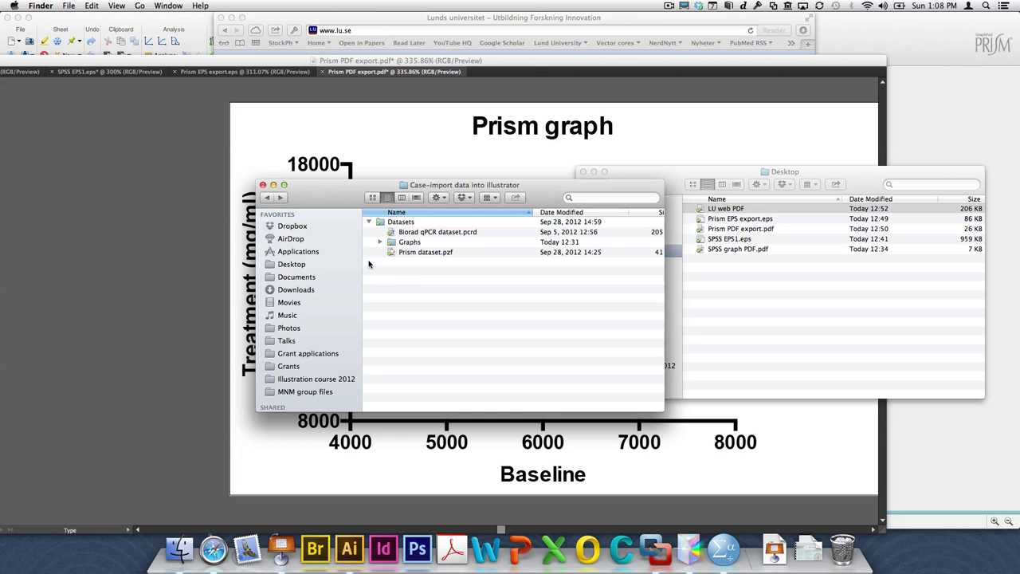
click(268, 198)
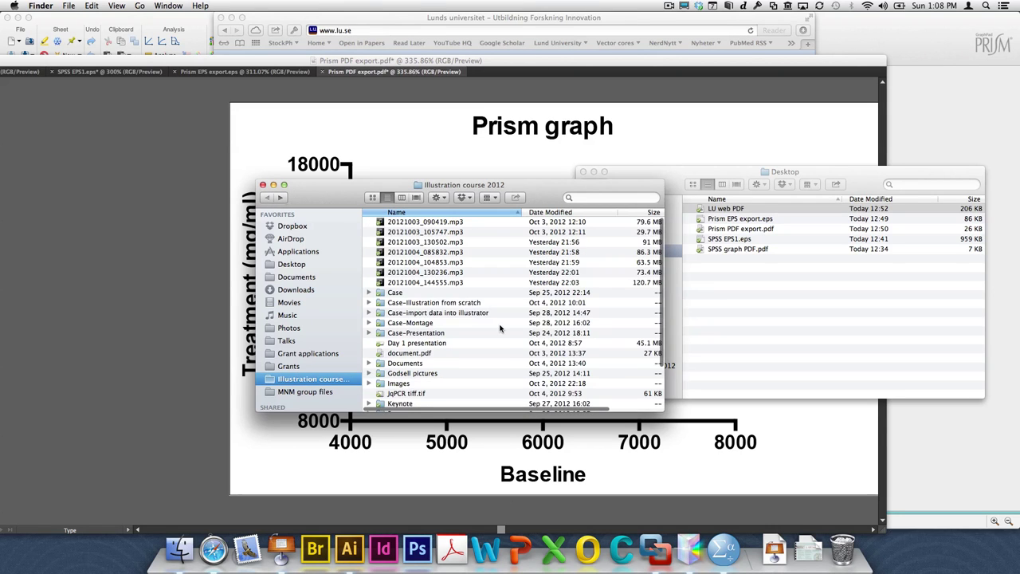
scroll(502, 330, down, 3)
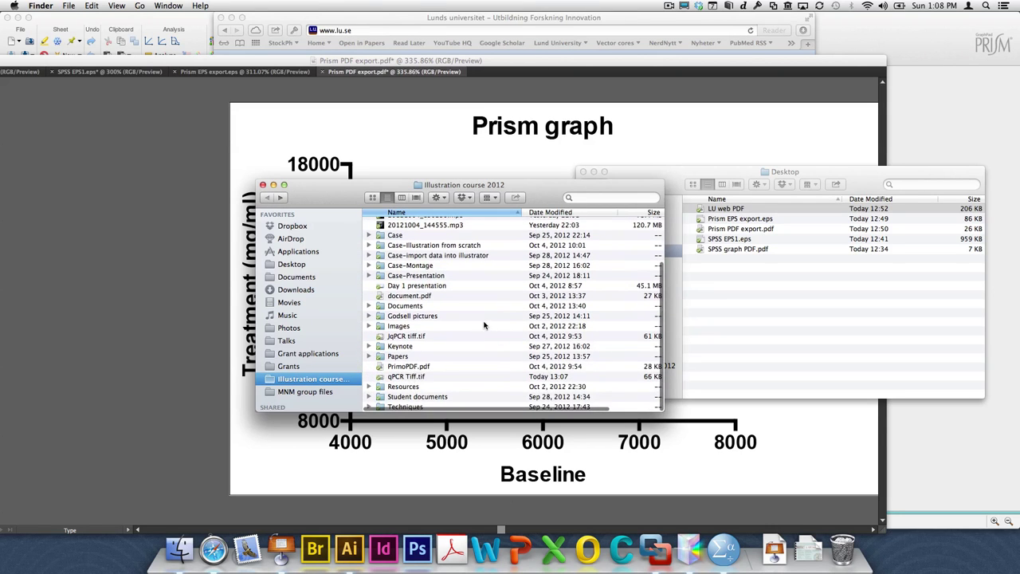
double_click(413, 377)
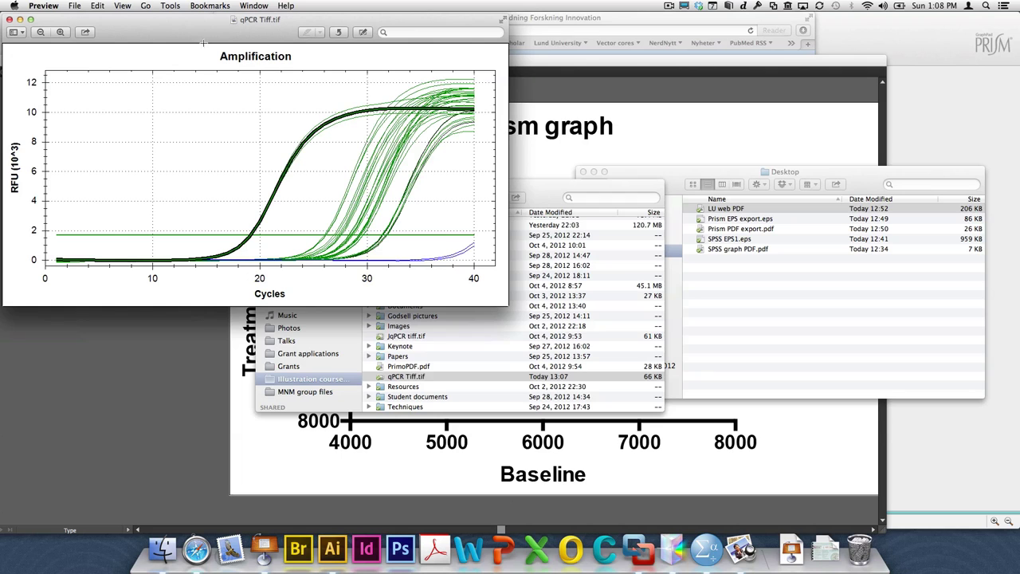
Zoom in three times to inspect the pixelated curves, then close the image and return to the Windows VM.
click(60, 32)
click(60, 32)
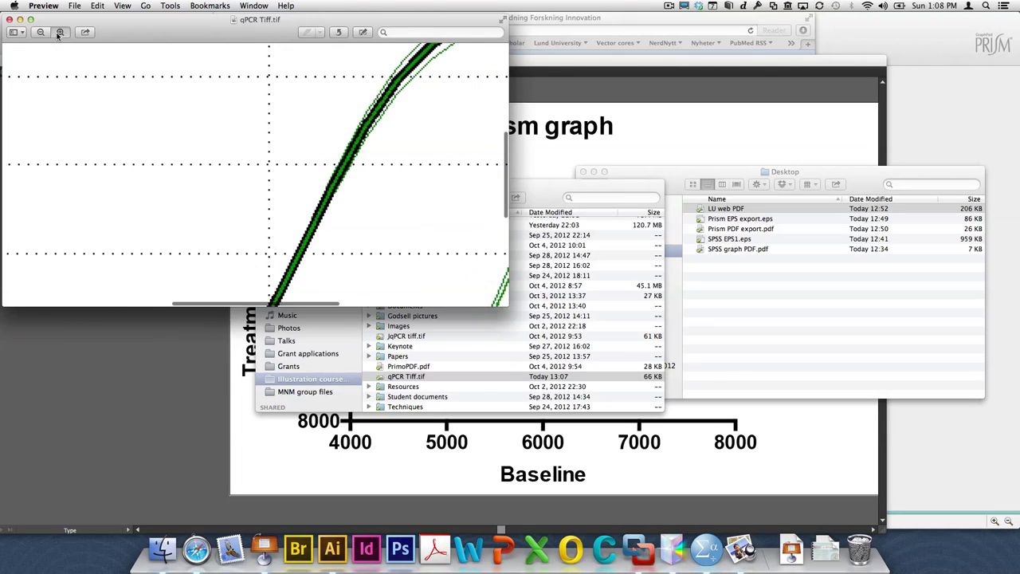
click(60, 32)
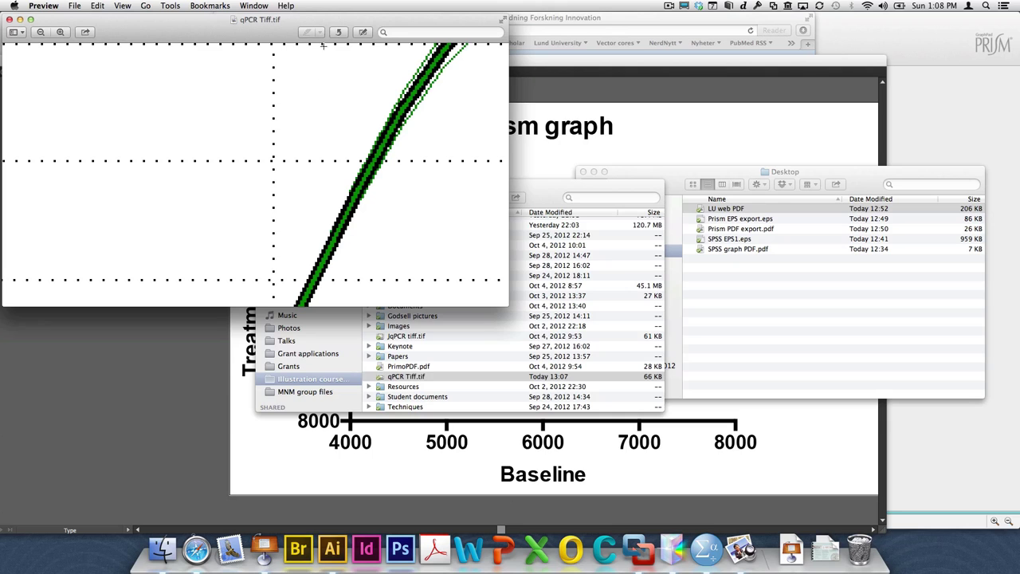
scroll(443, 150, right, 10)
scroll(443, 150, up, 5)
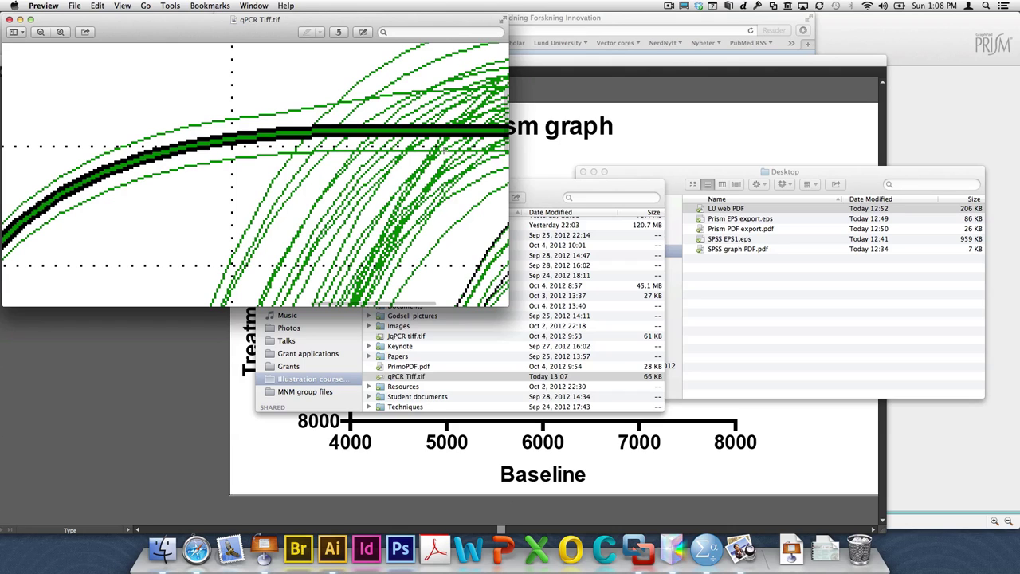
click(9, 19)
key(ctrl+Right)
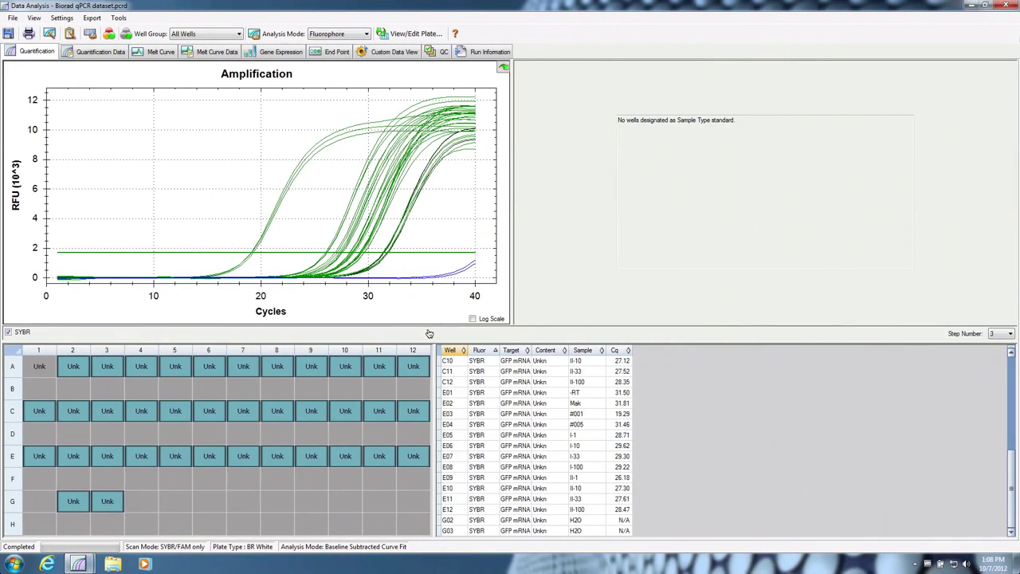
Print the Amplification chart to the PrimoPDF printer.
scroll(246, 264, up, 3)
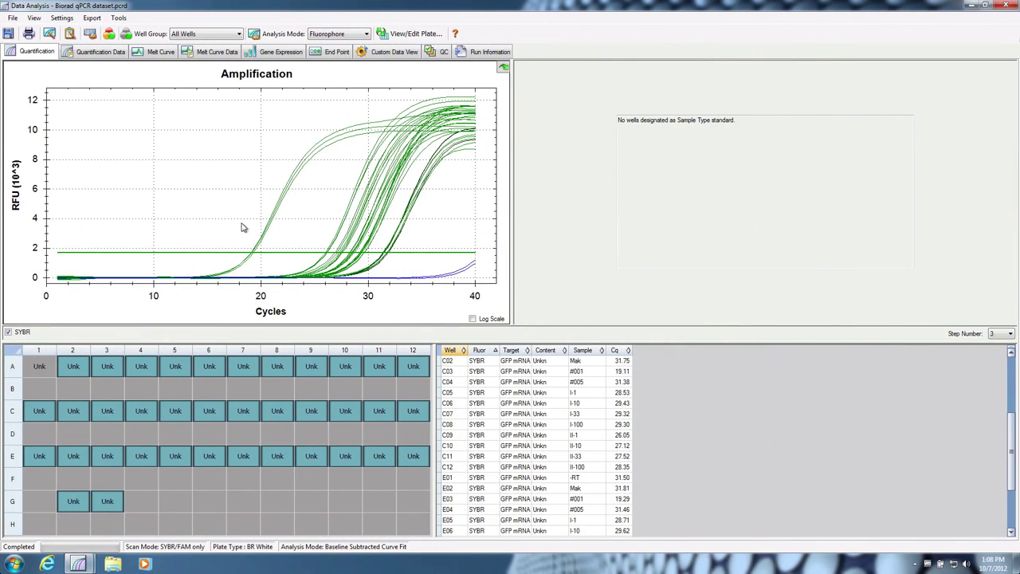
right_click(246, 216)
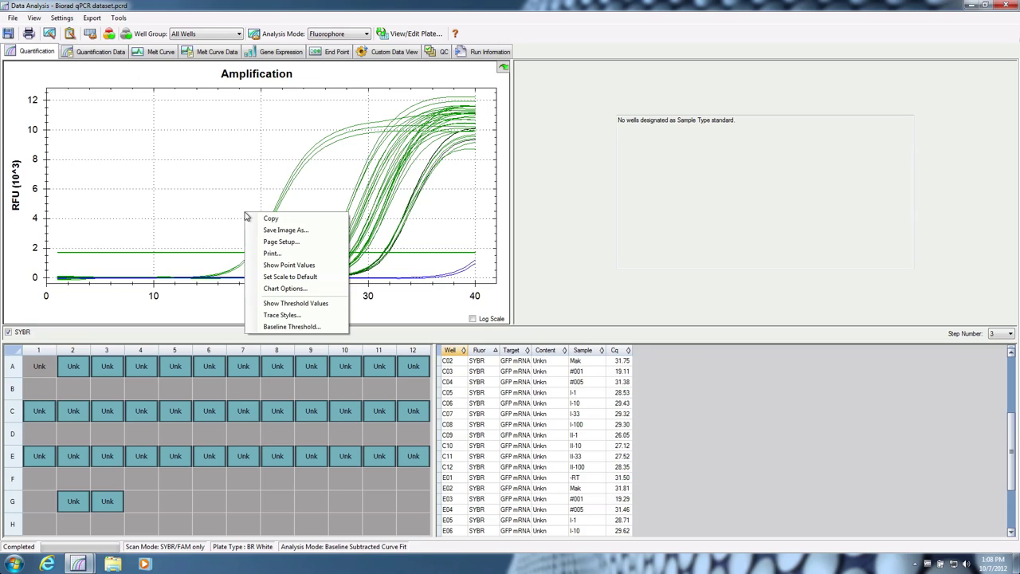
click(271, 254)
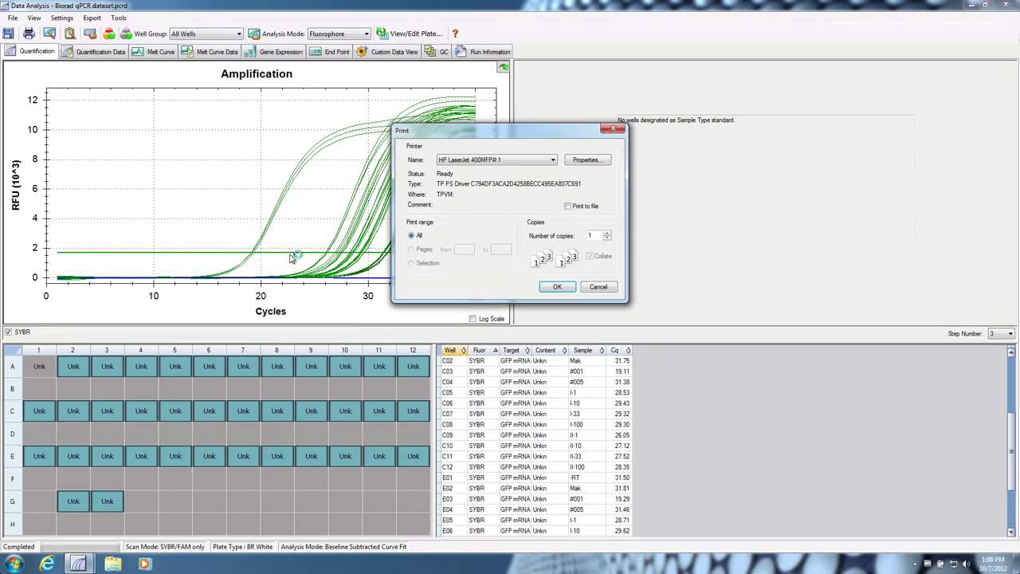
click(549, 160)
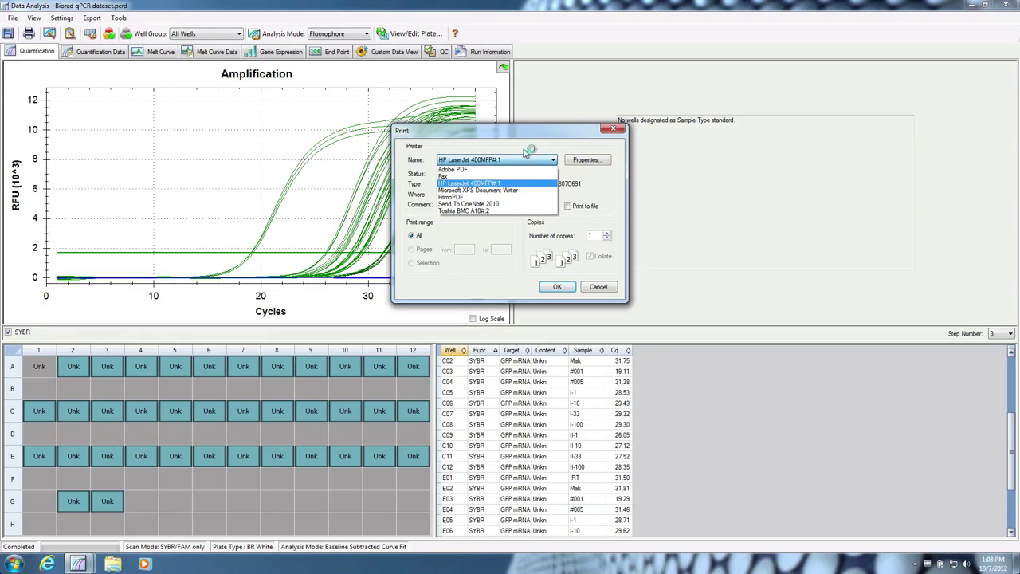
click(463, 197)
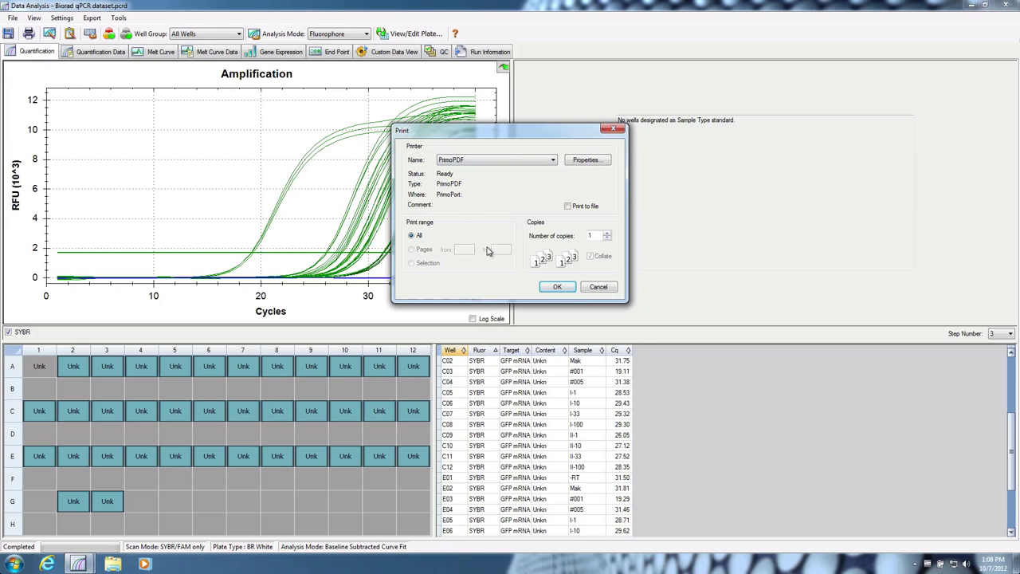
click(555, 287)
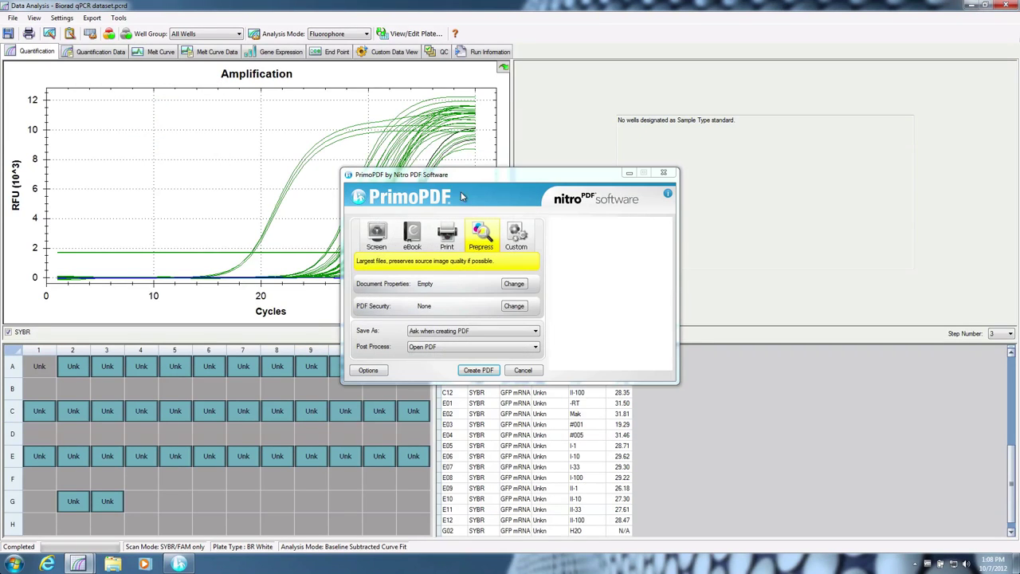
Save the PDF as 'qPCR primoPDF' in the course folder and close Acrobat.
click(479, 371)
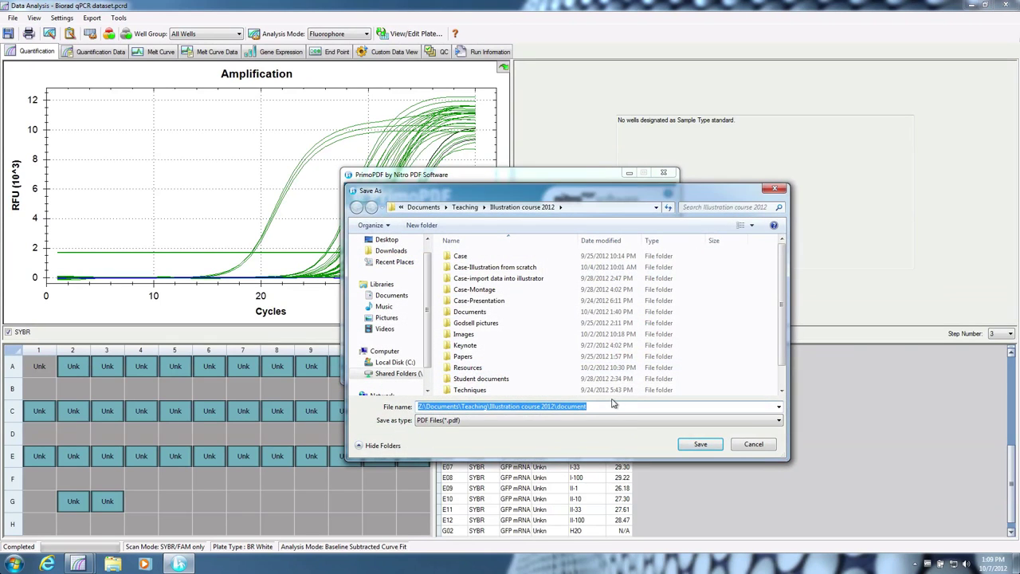
click(607, 407)
key(BackSpace)
key(BackSpace)
key(BackSpace)
key(BackSpace)
key(BackSpace)
key(BackSpace)
key(BackSpace)
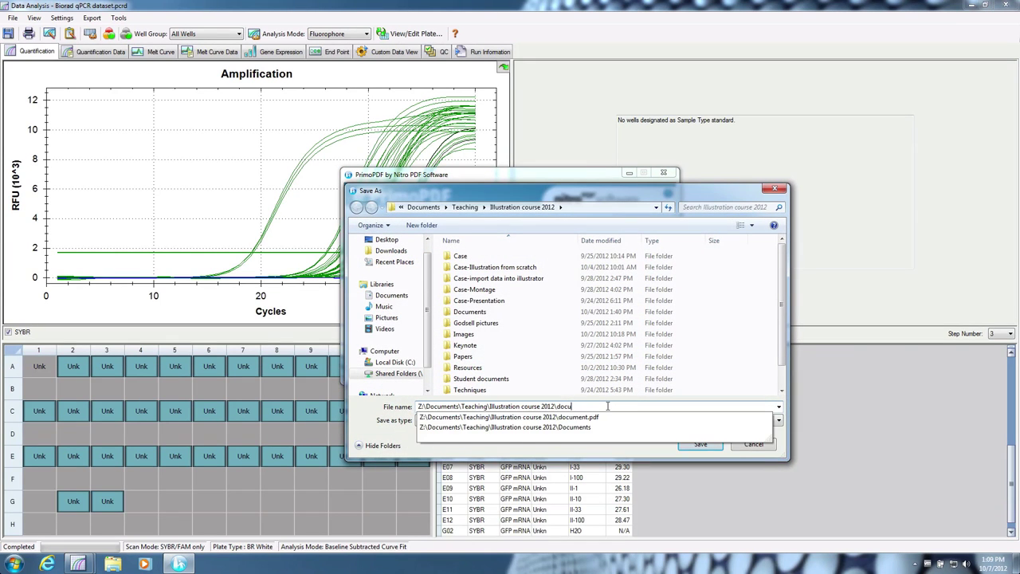
text(q)
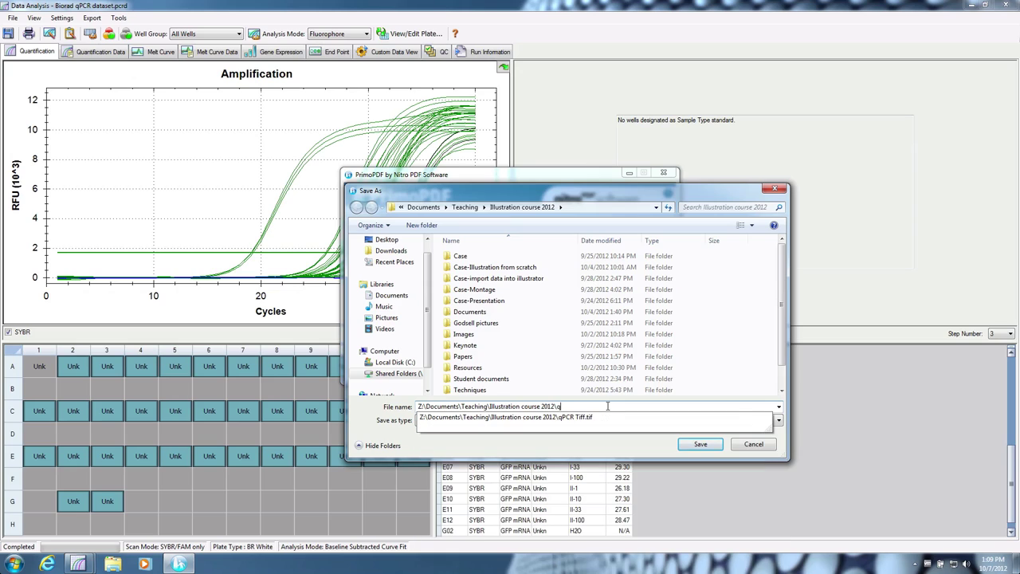
text(PCR primoPDF)
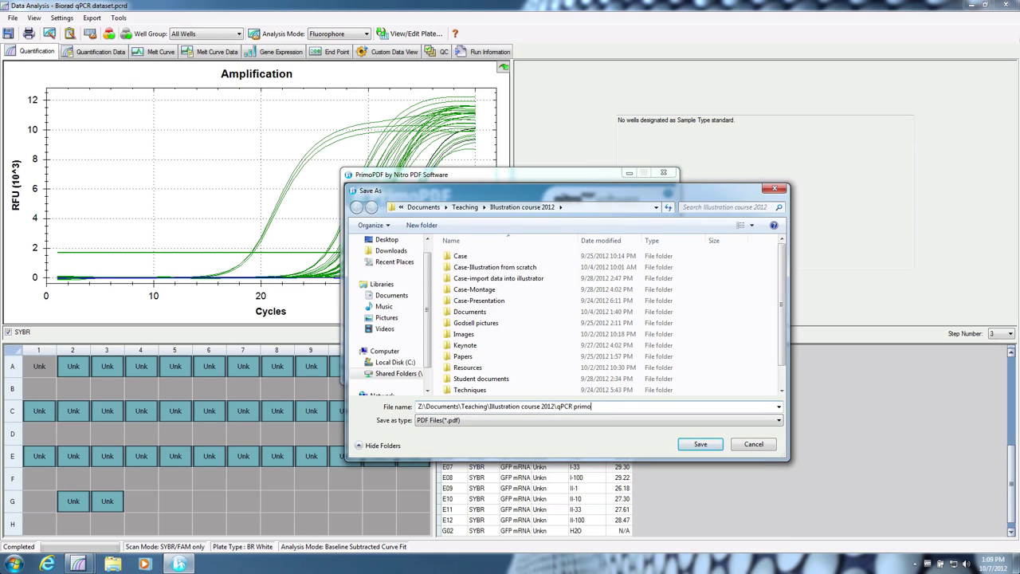
click(706, 448)
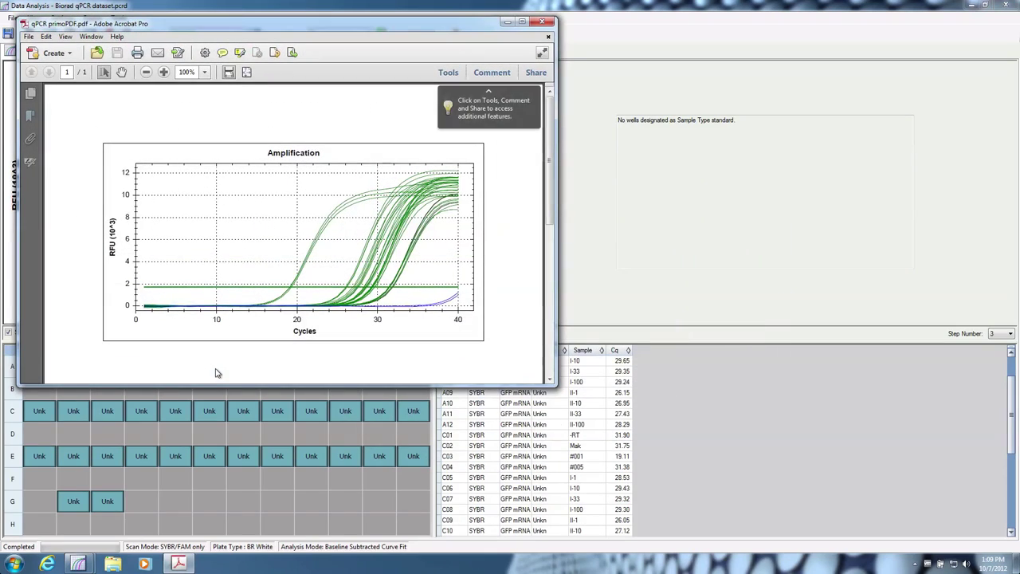
click(549, 26)
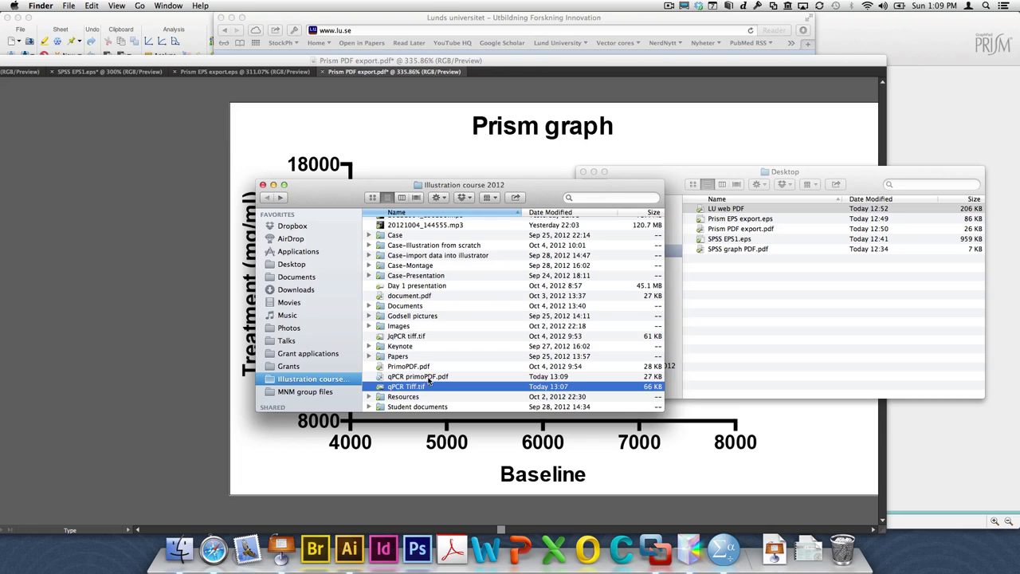
Open qPCR primoPDF.pdf in Illustrator, dismissing the missing-font warning.
click(429, 380)
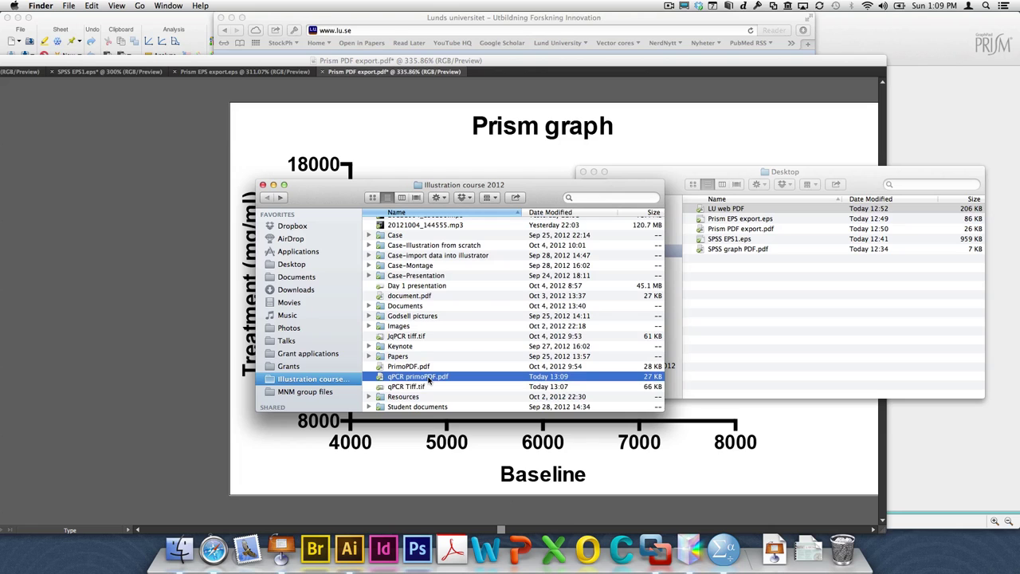
drag(430, 380, 349, 548)
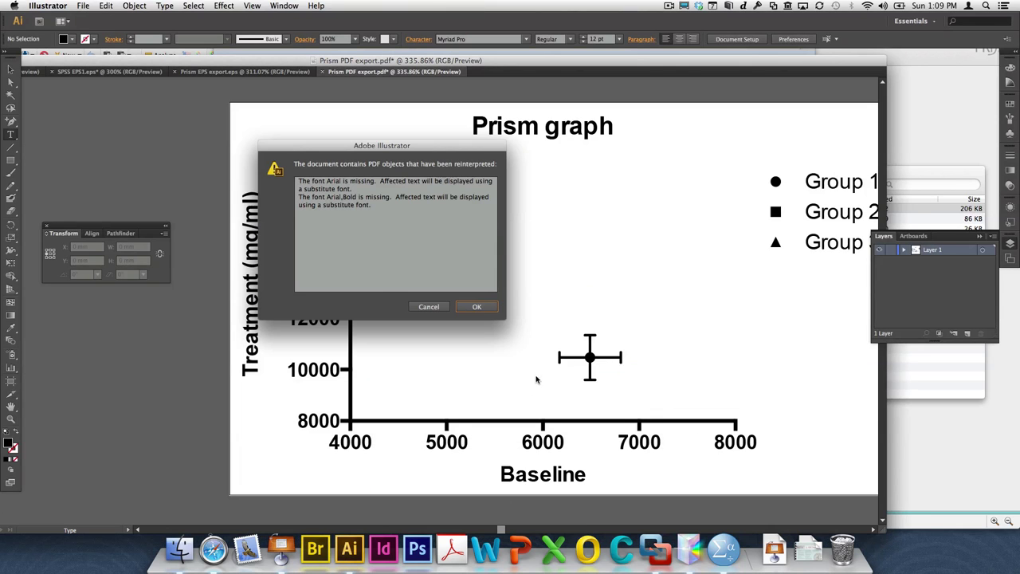
click(477, 307)
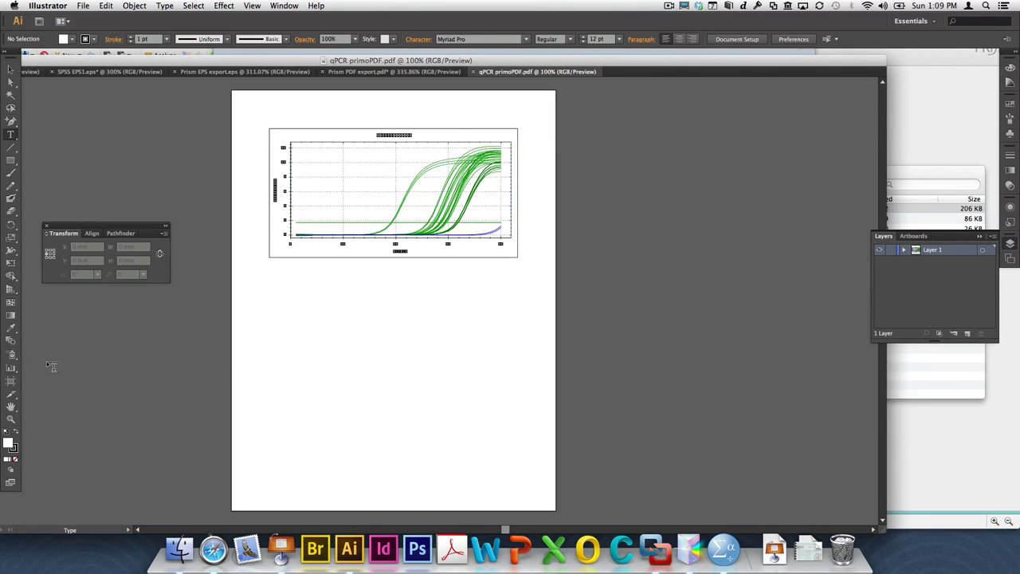
Zoom in on the Amplification chart curves to check their smoothness, then fit the page again.
click(10, 418)
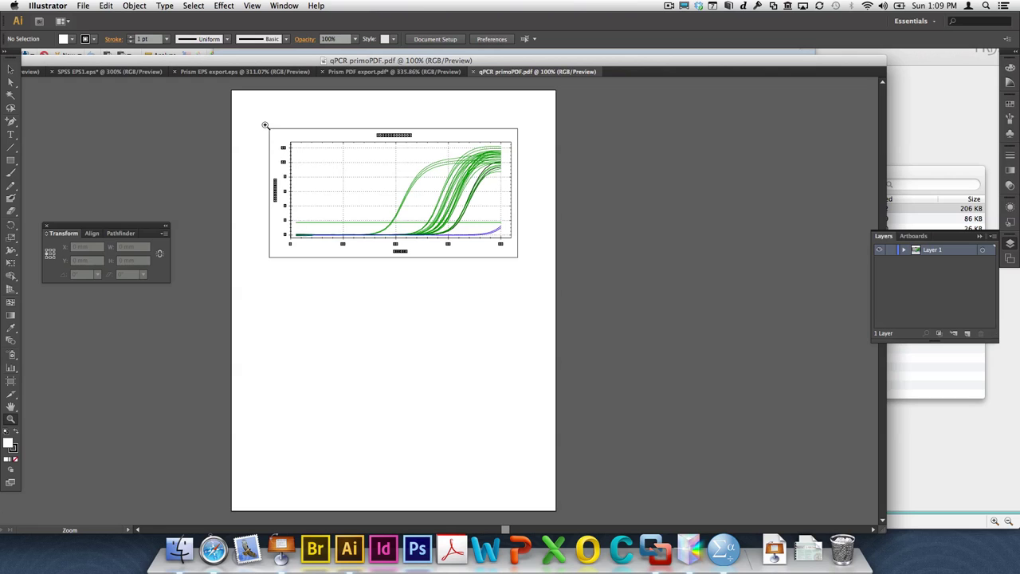
drag(265, 125, 494, 238)
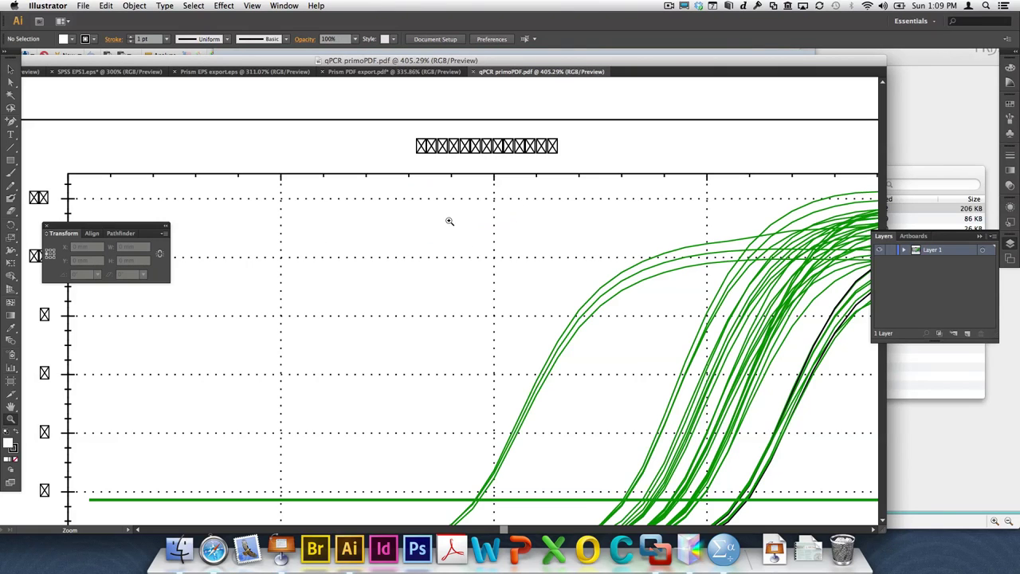
click(529, 306)
click(587, 353)
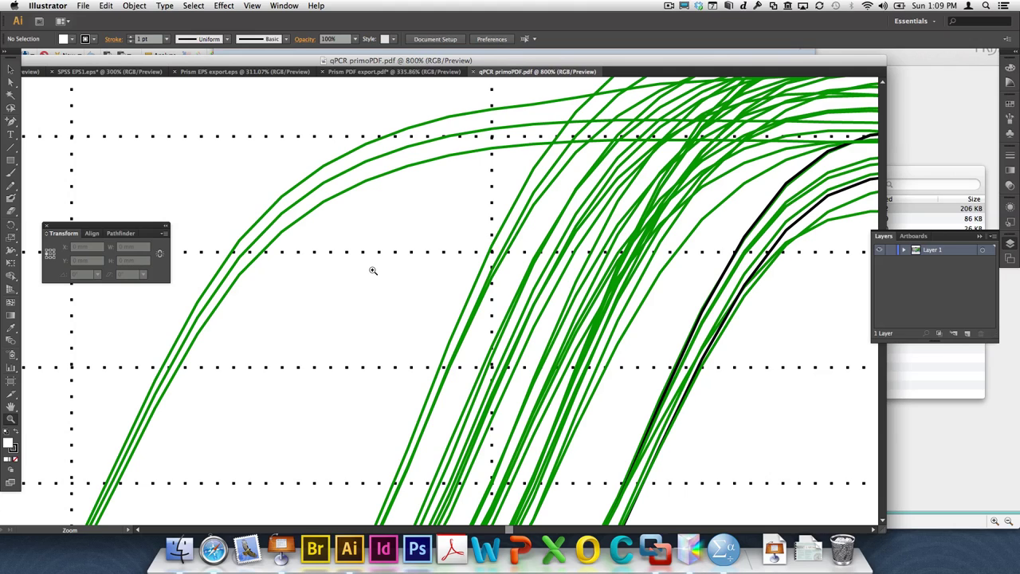
key(super+minus)
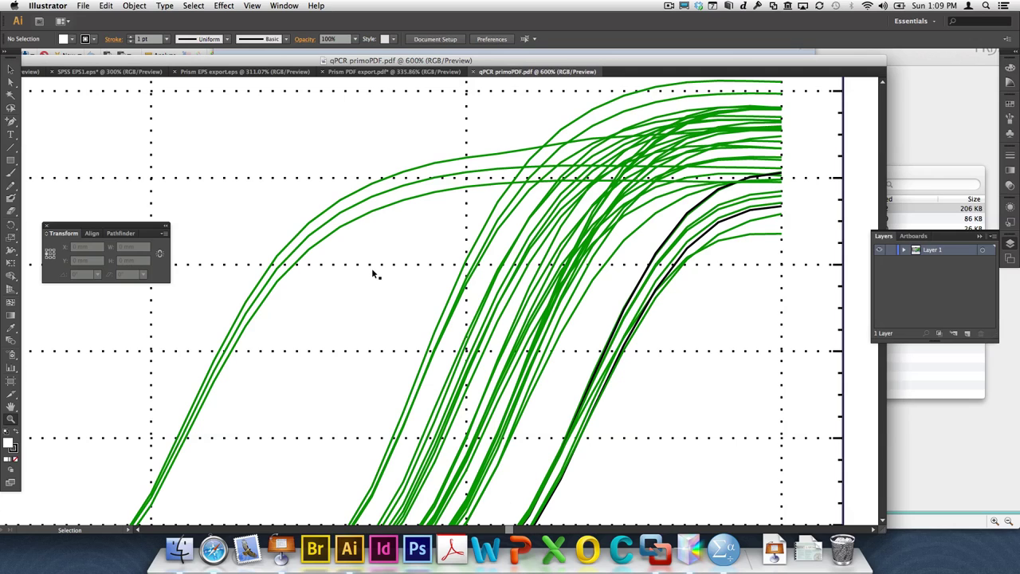
key(super+minus)
key(super+minus)
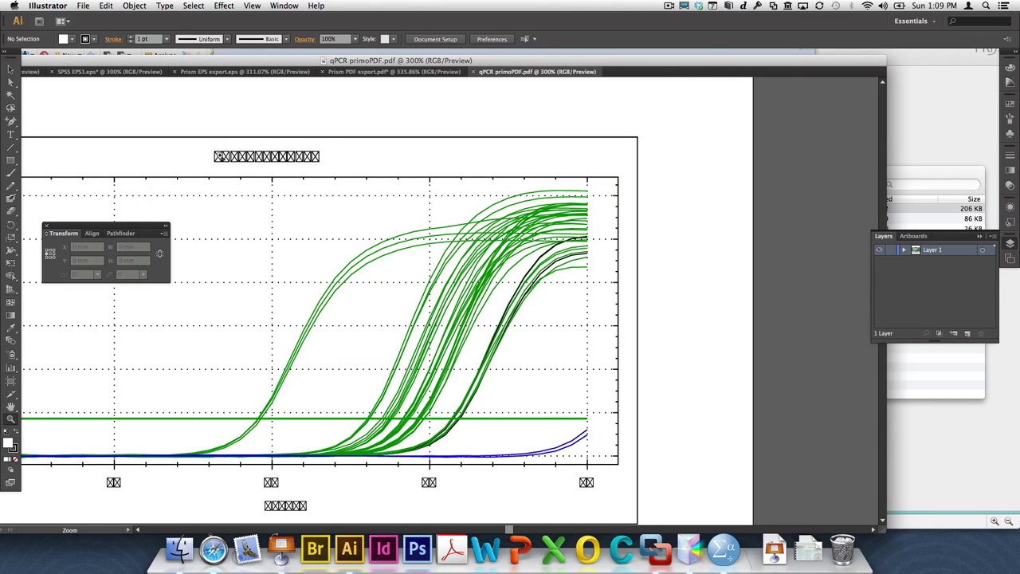
scroll(259, 164, left, 5)
scroll(259, 163, left, 3)
scroll(259, 163, down, 1)
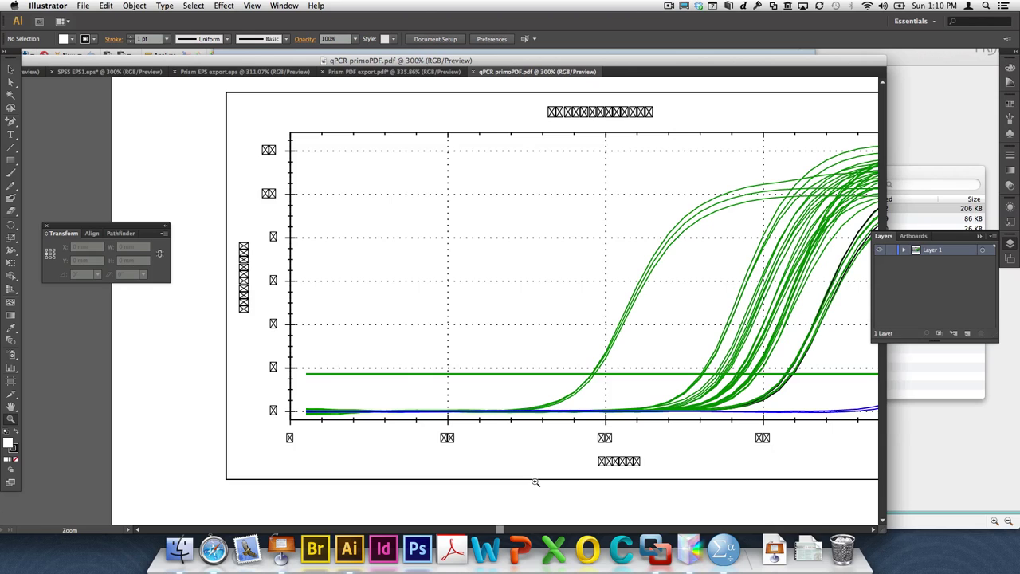
scroll(535, 482, right, 5)
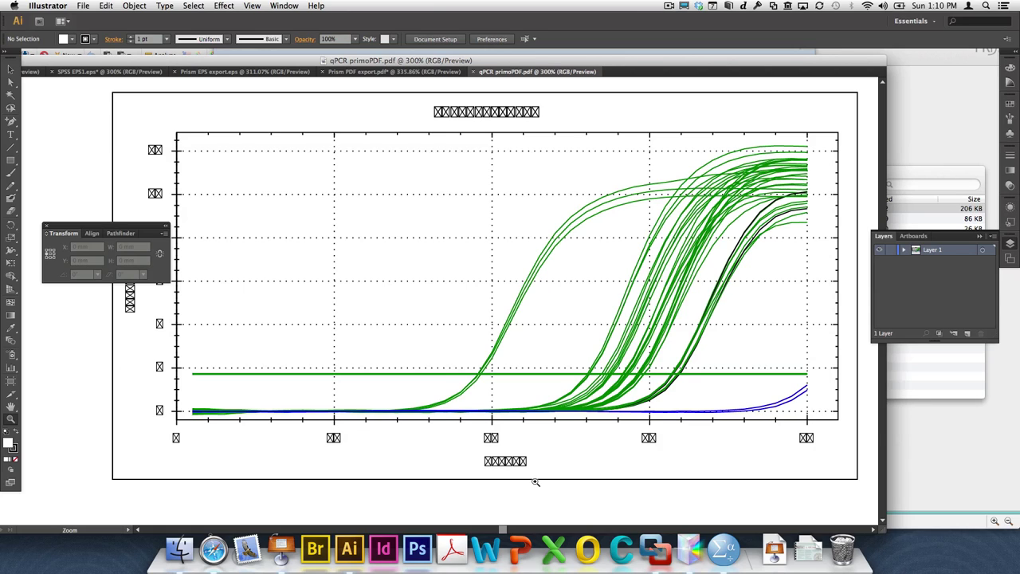
key(v)
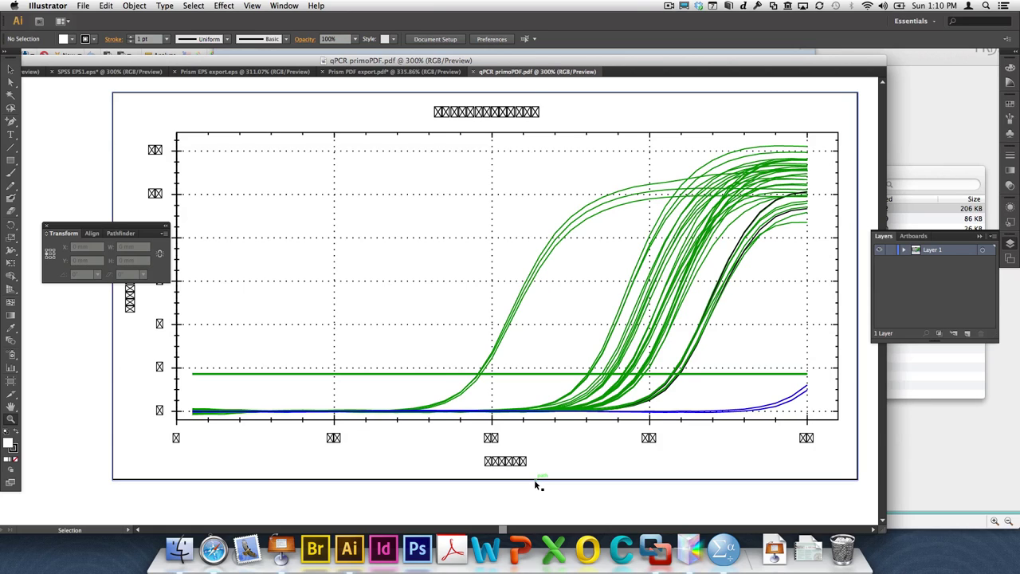
key(super+0)
Close the qPCR primoPDF document and create a new blank CMYK document.
key(z)
key(super+w)
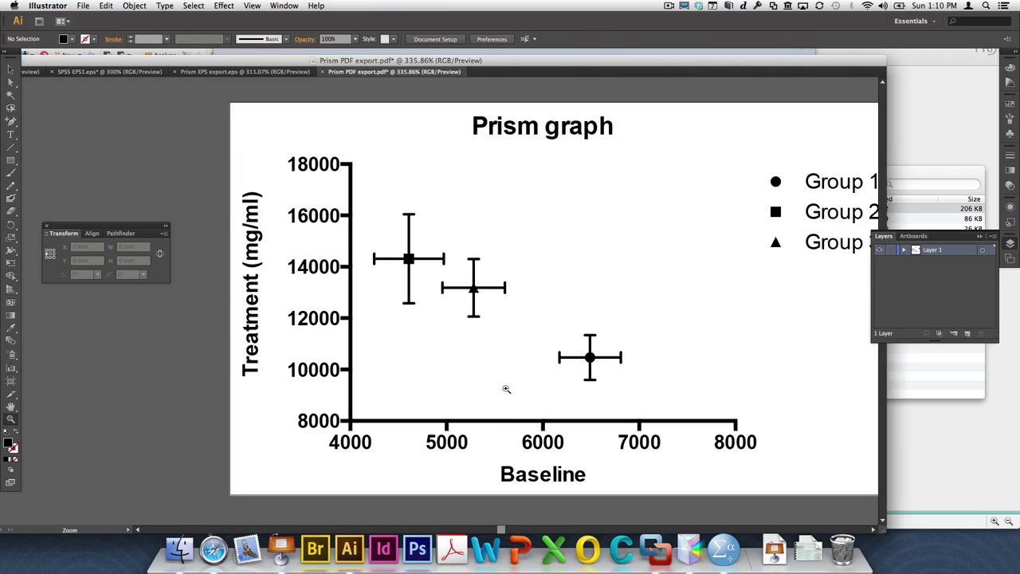
key(v)
key(super+n)
key(Escape)
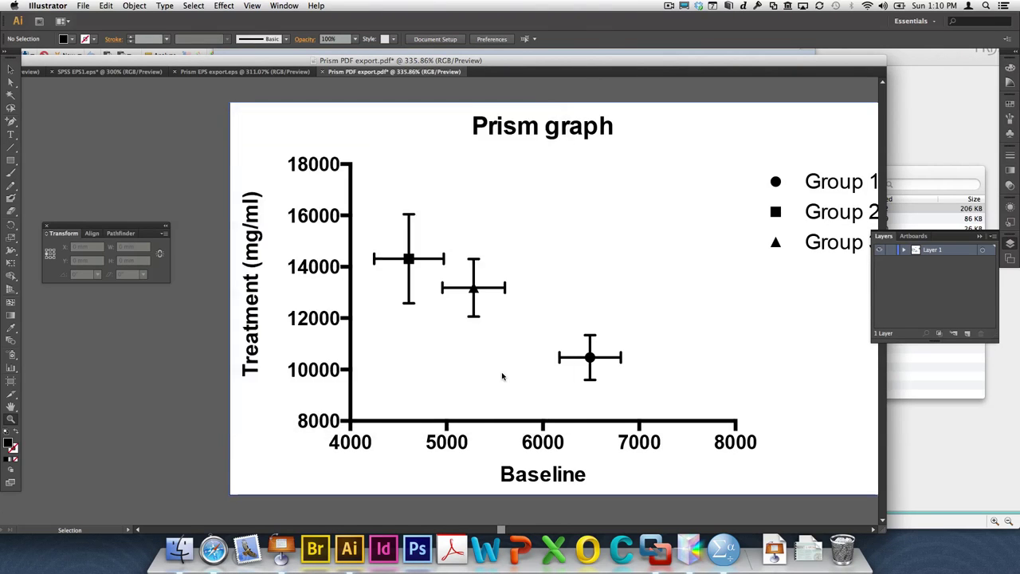
key(super+n)
key(Return)
key(z)
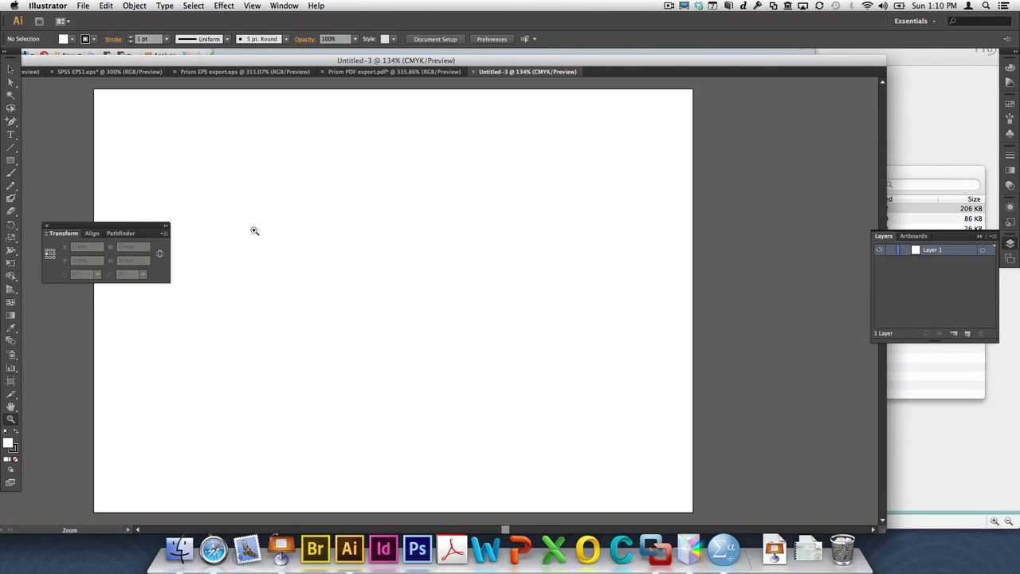
drag(124, 232, 66, 240)
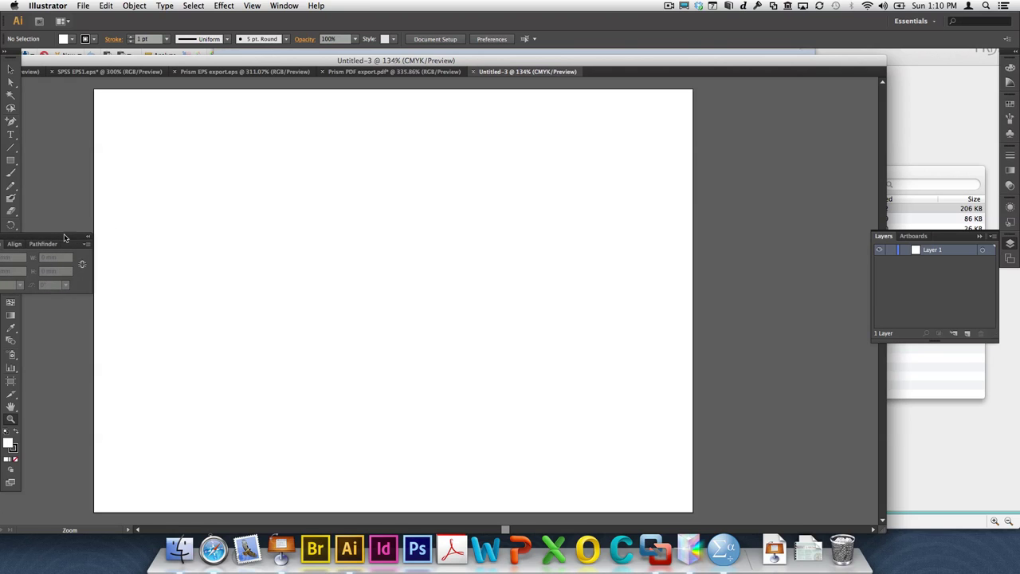
Place qPCR primoPDF.pdf from the Illustration course 2012 folder as a linked file.
click(82, 7)
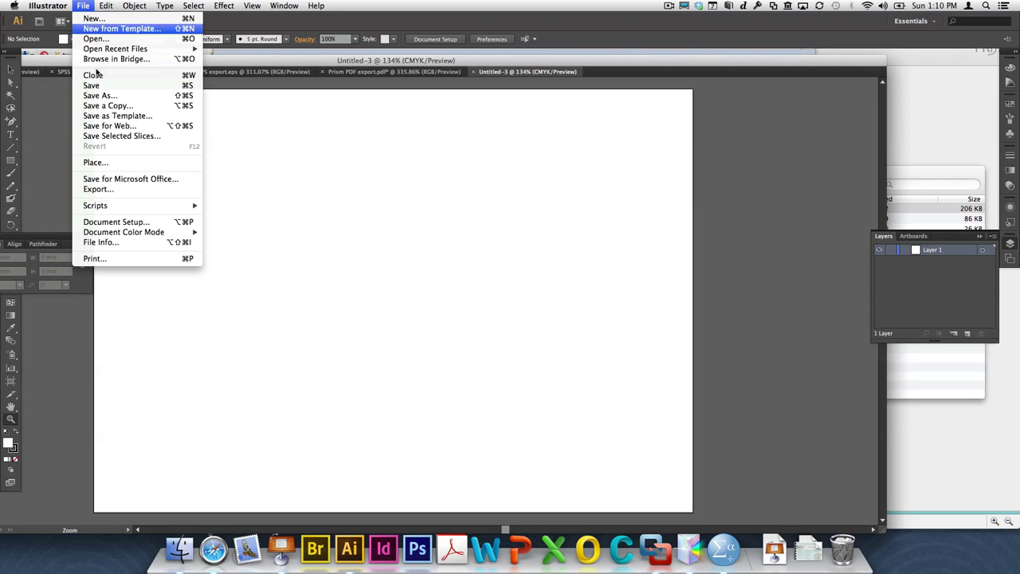
click(133, 165)
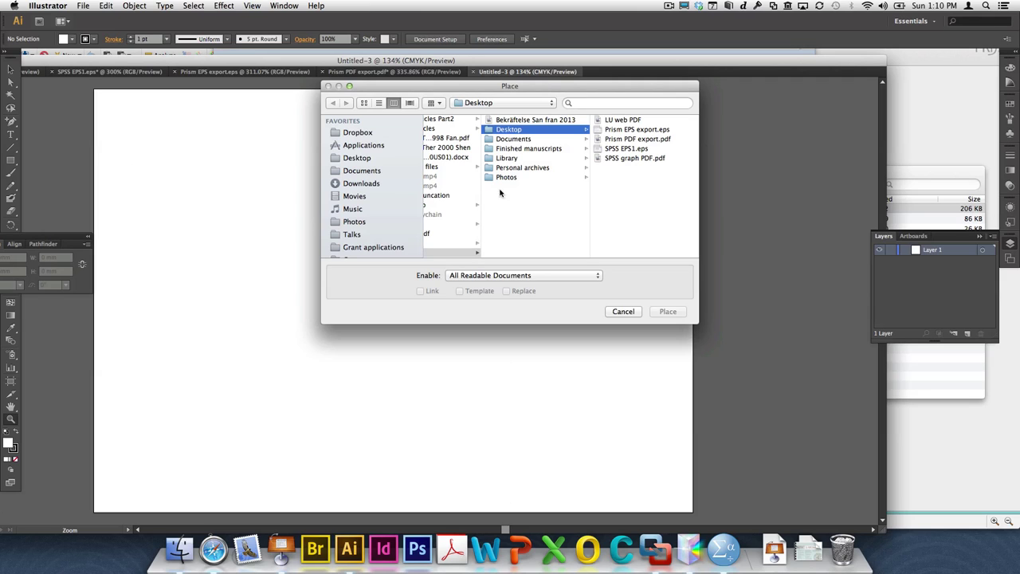
scroll(387, 199, down, 5)
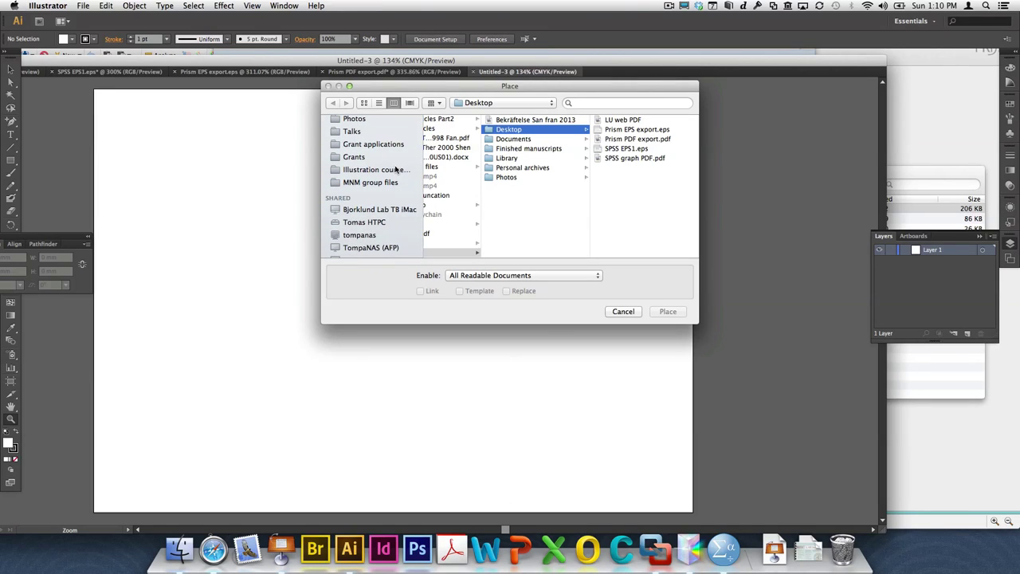
click(390, 169)
scroll(462, 211, down, 5)
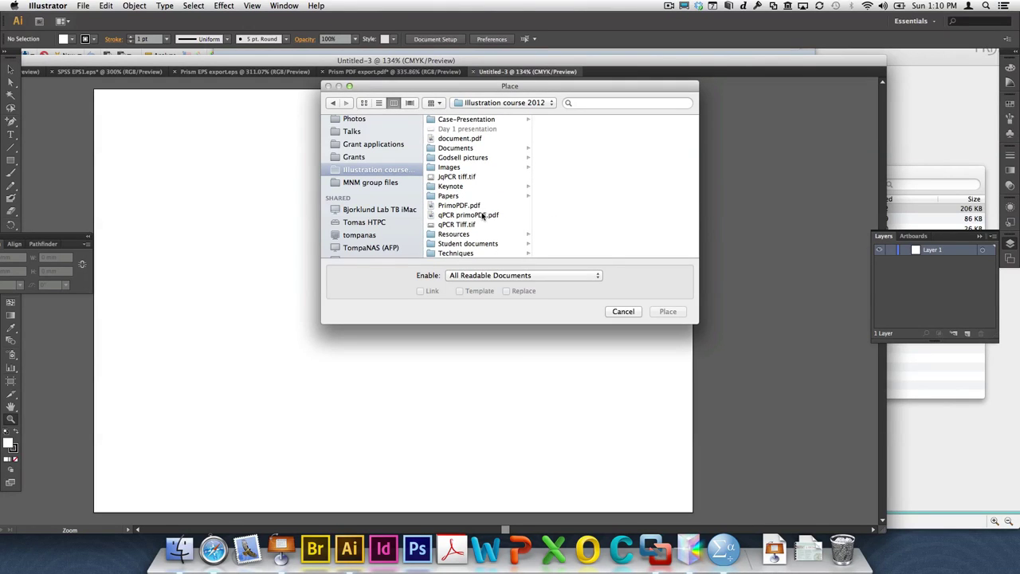
click(484, 215)
click(664, 311)
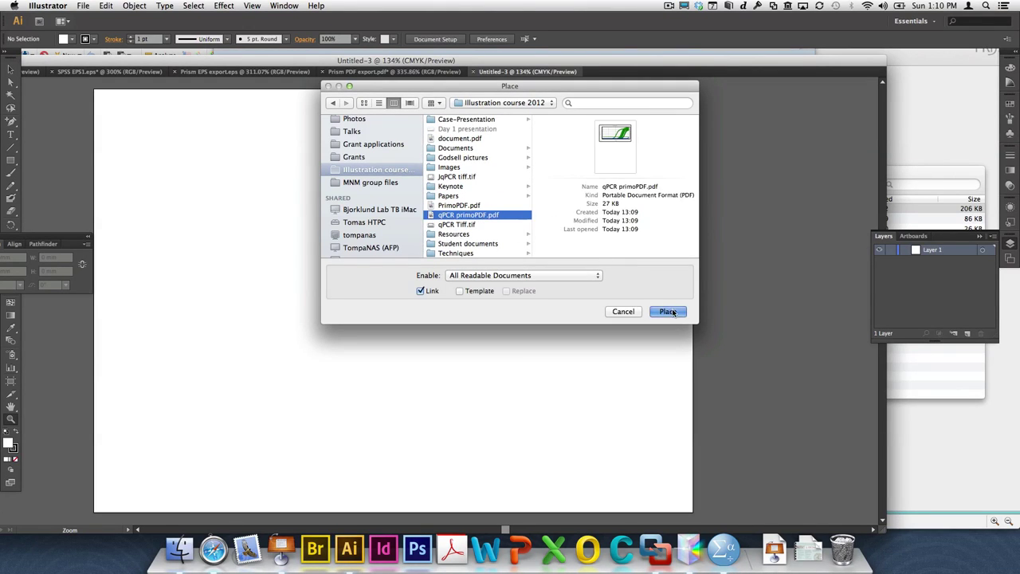
click(401, 269)
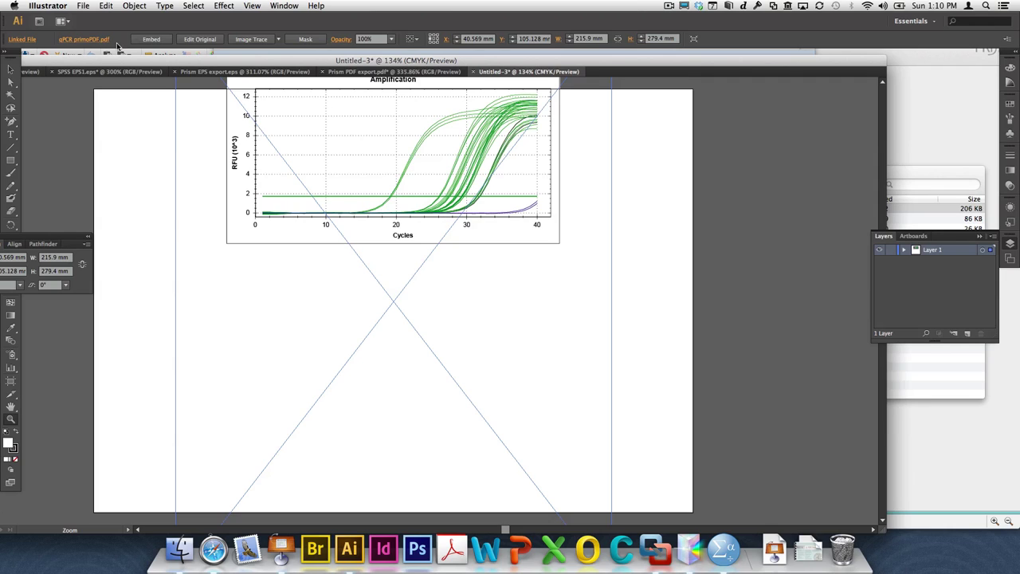
Move the placed chart down onto the artboard.
click(12, 70)
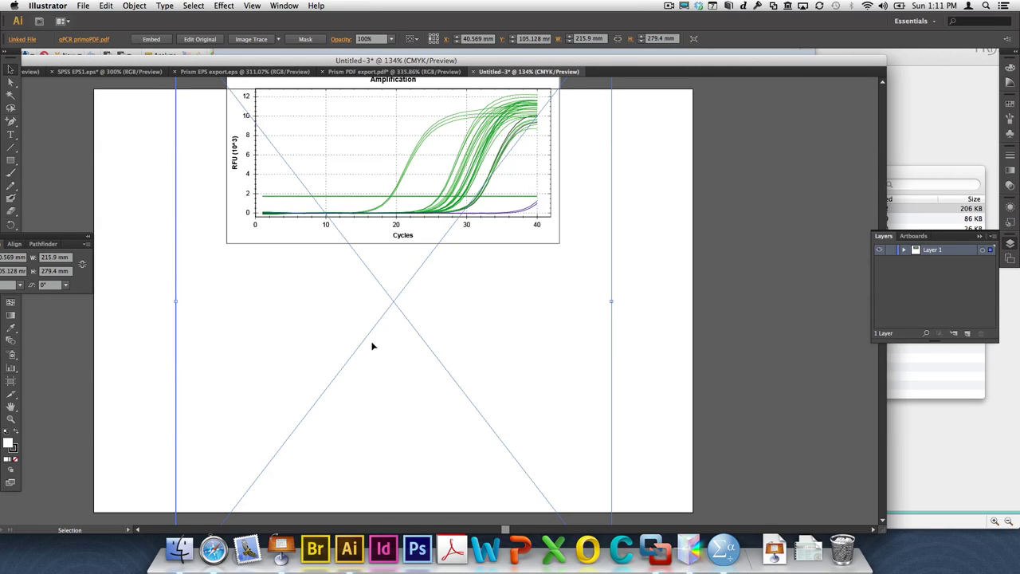
drag(391, 162, 382, 343)
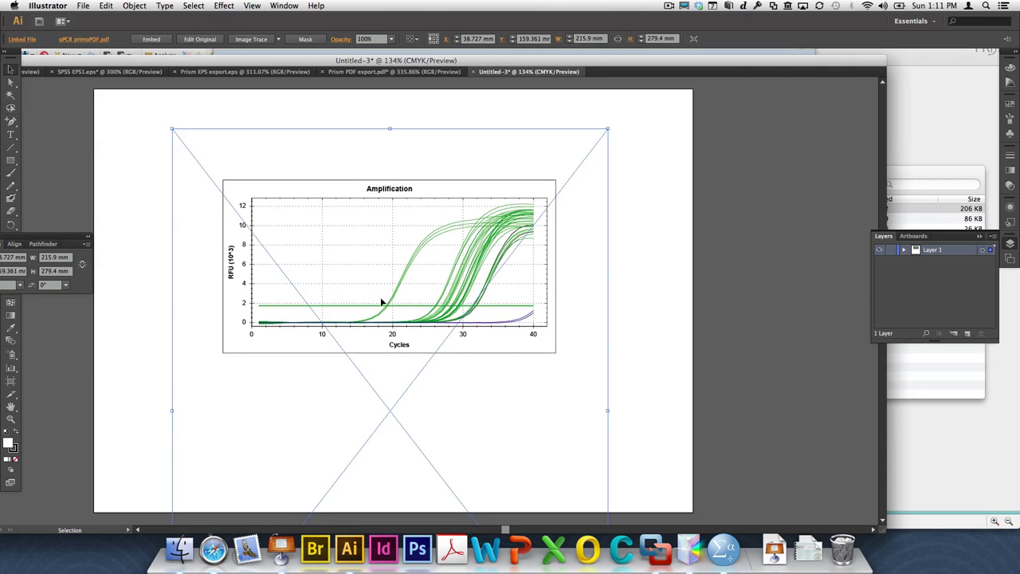
click(132, 5)
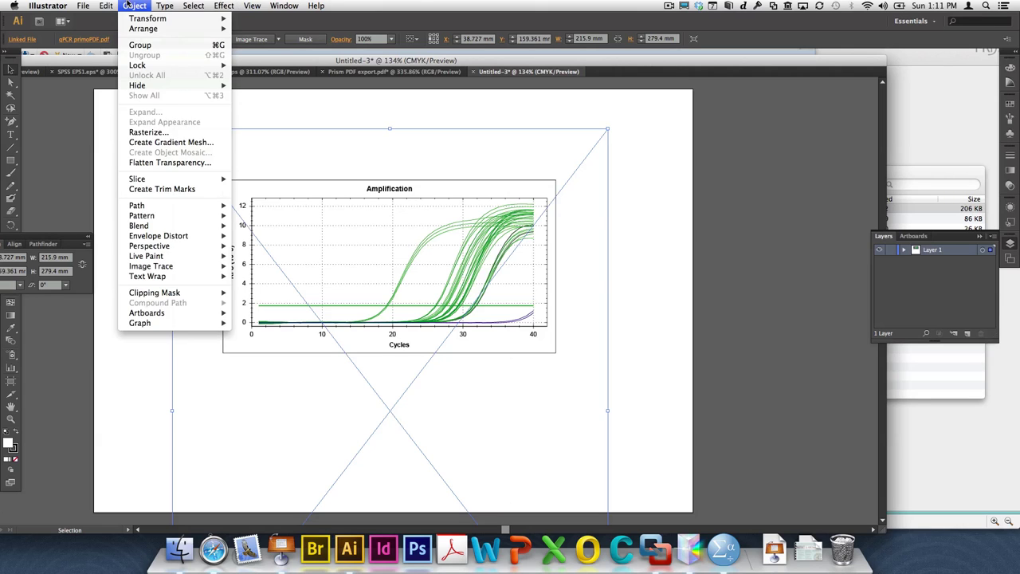
Set Flatten Transparency to Raster/Vector Balance 100, text to outlines, strokes not outlined.
click(183, 165)
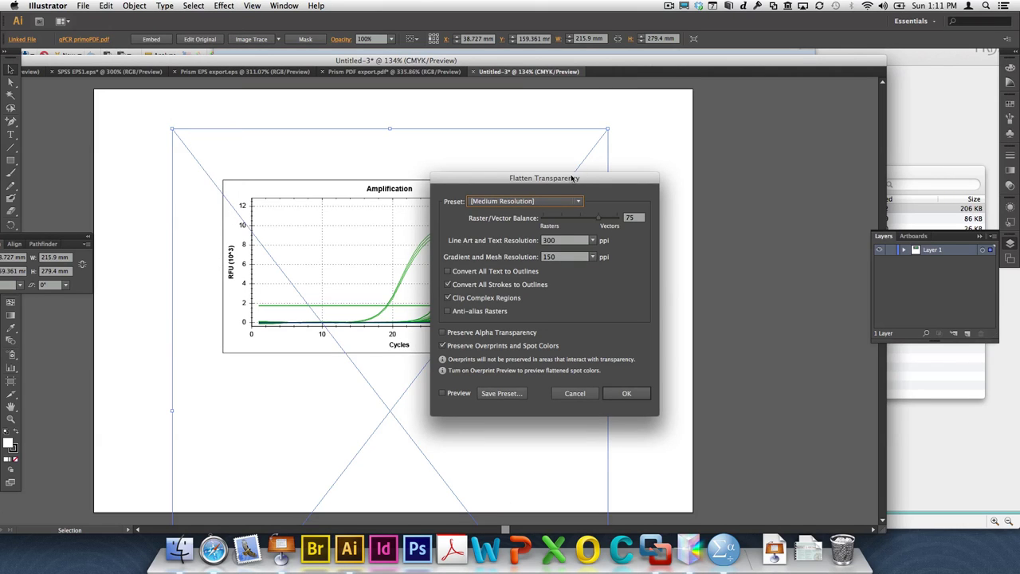
drag(571, 178, 727, 158)
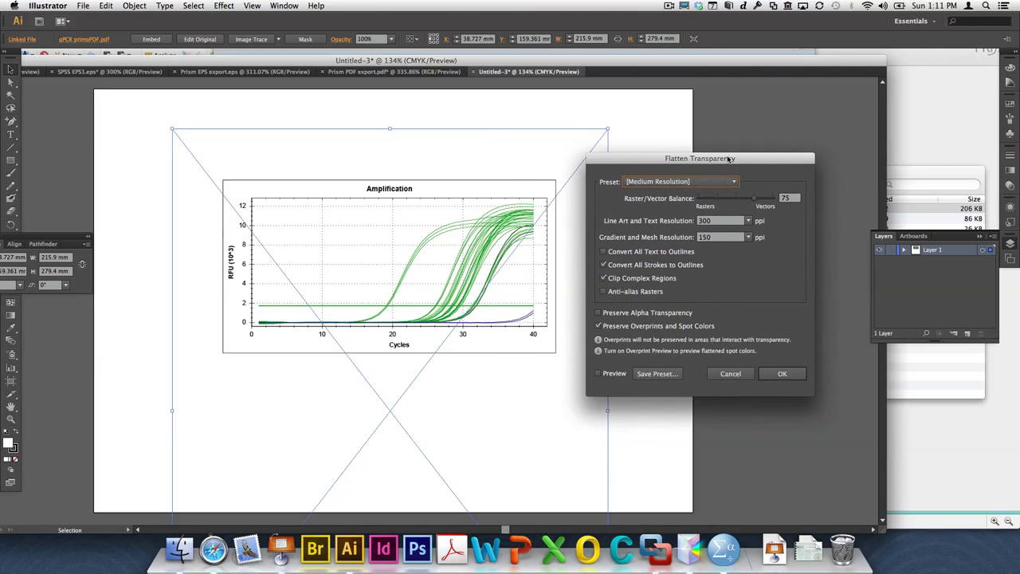
click(755, 201)
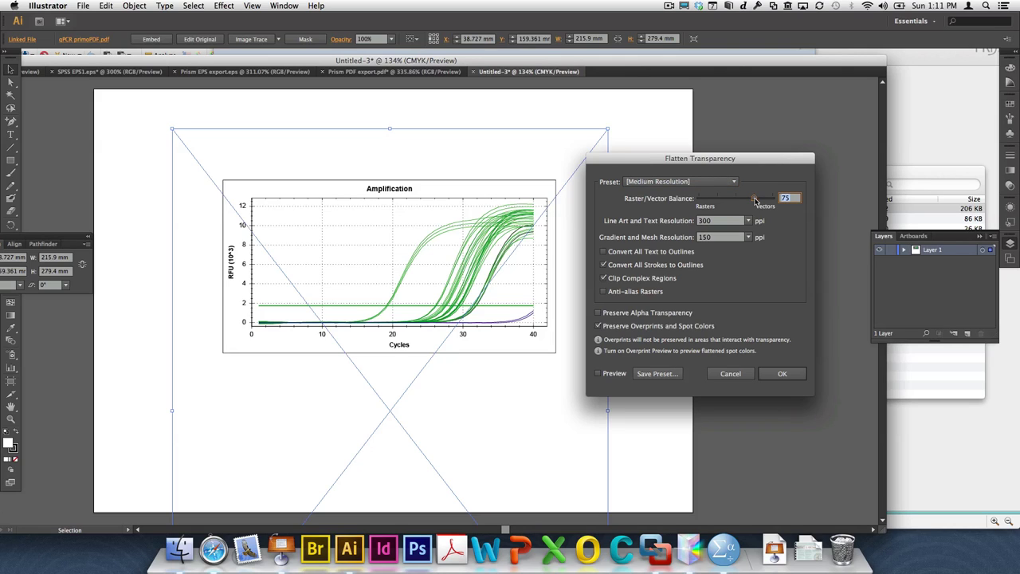
drag(755, 201, 805, 196)
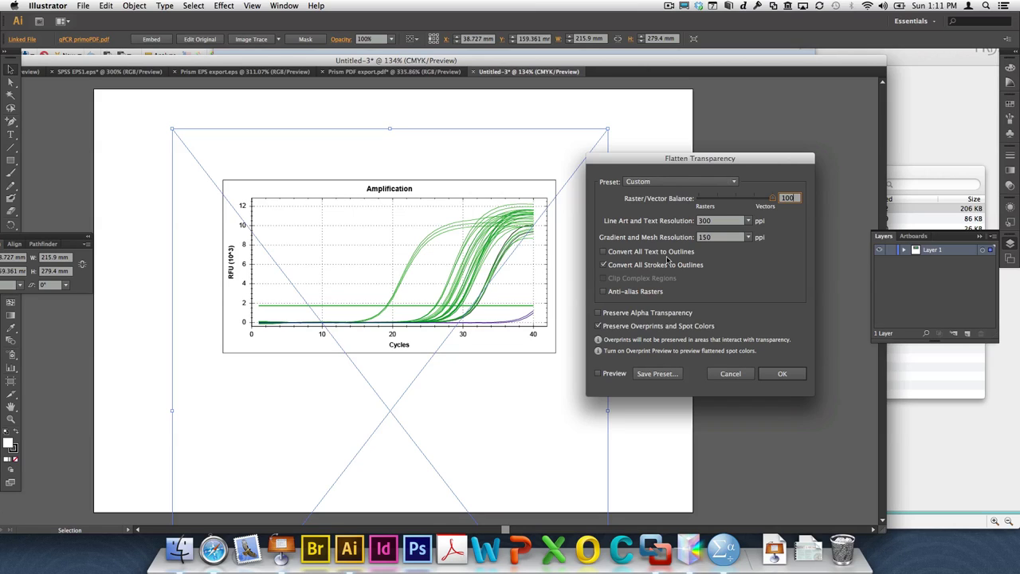
click(654, 252)
click(638, 268)
Apply the flattening, ungroup the chart and release its clipping mask.
click(794, 376)
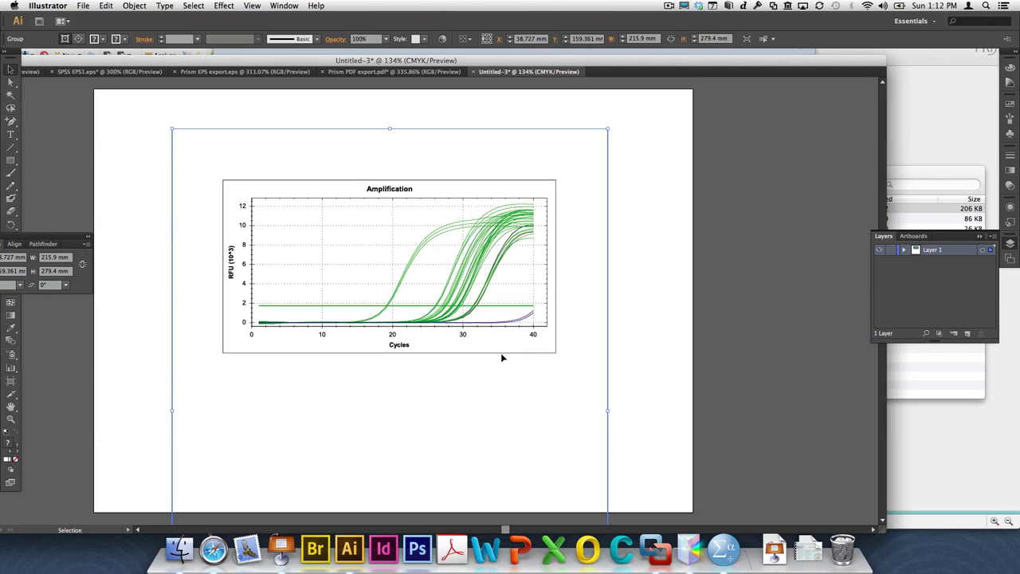
right_click(485, 293)
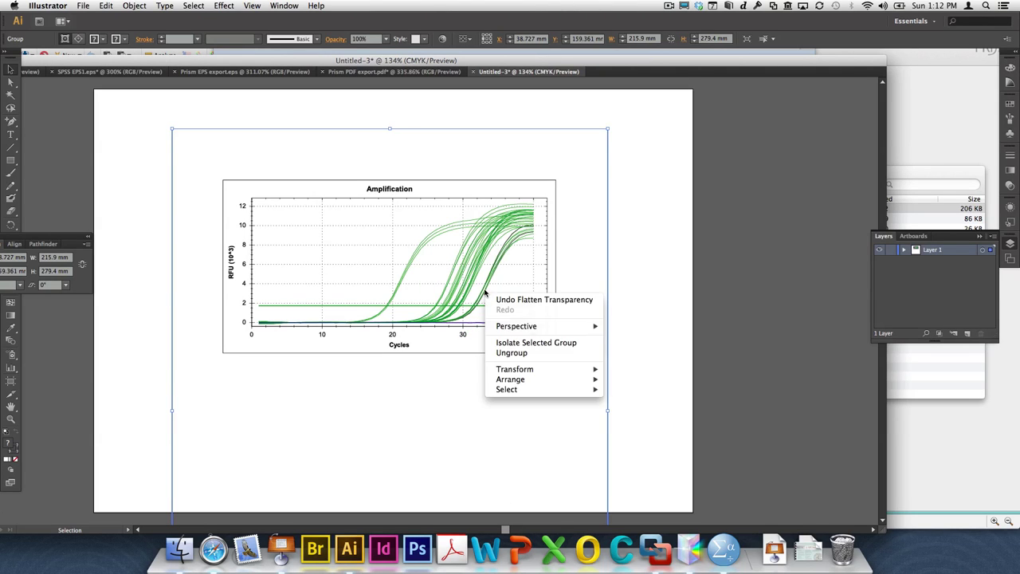
click(516, 354)
click(477, 295)
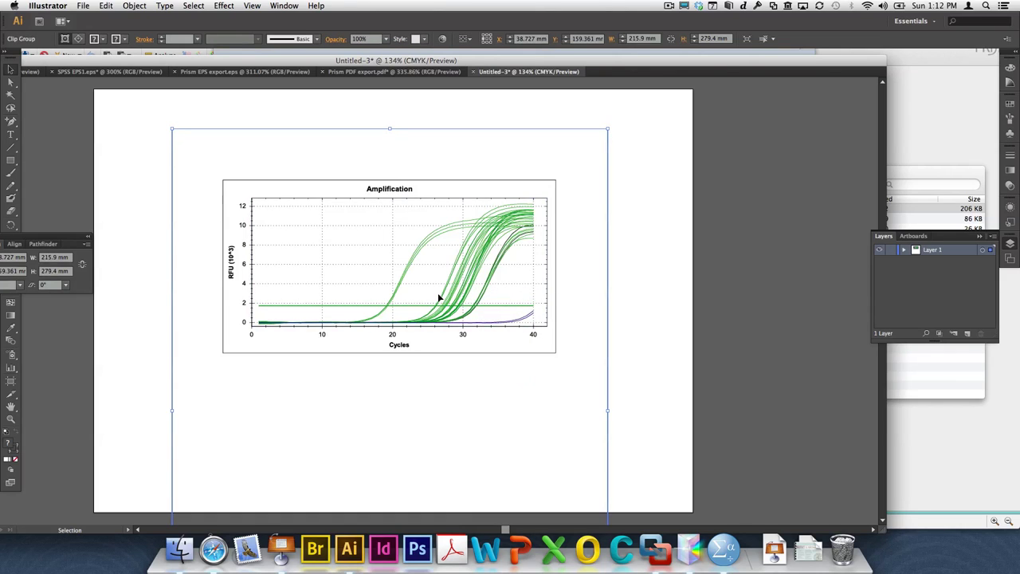
right_click(449, 307)
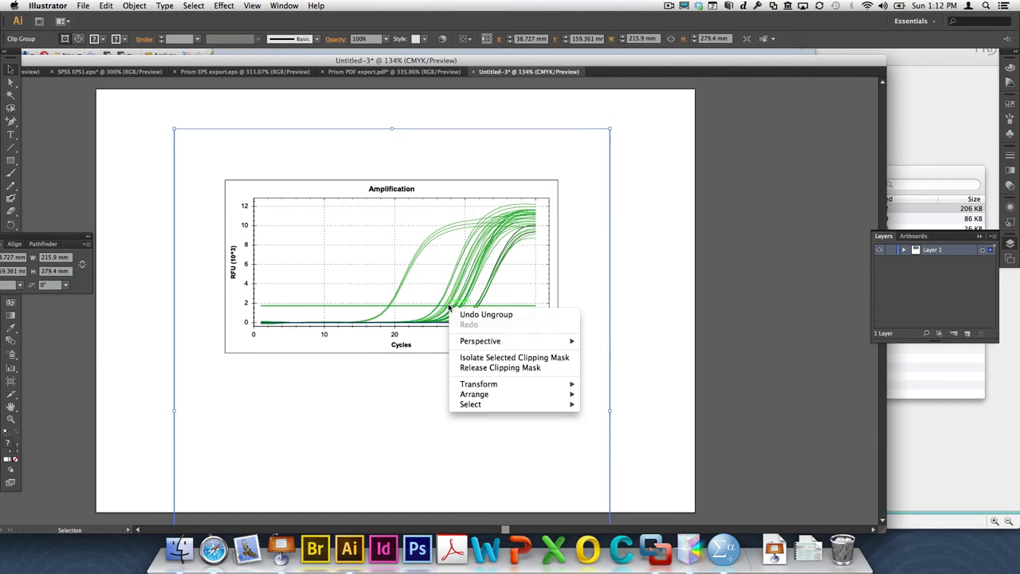
click(482, 367)
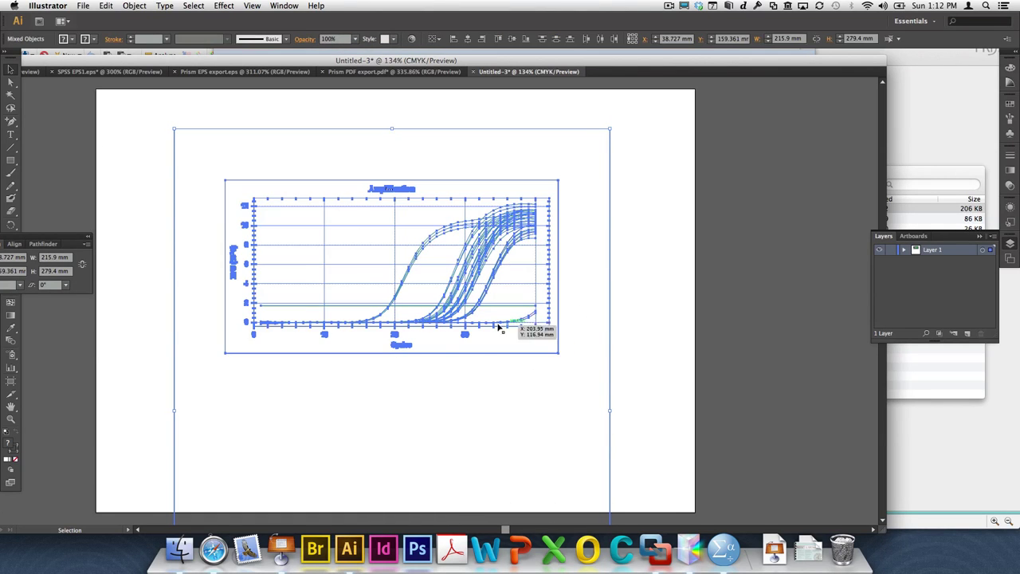
click(659, 453)
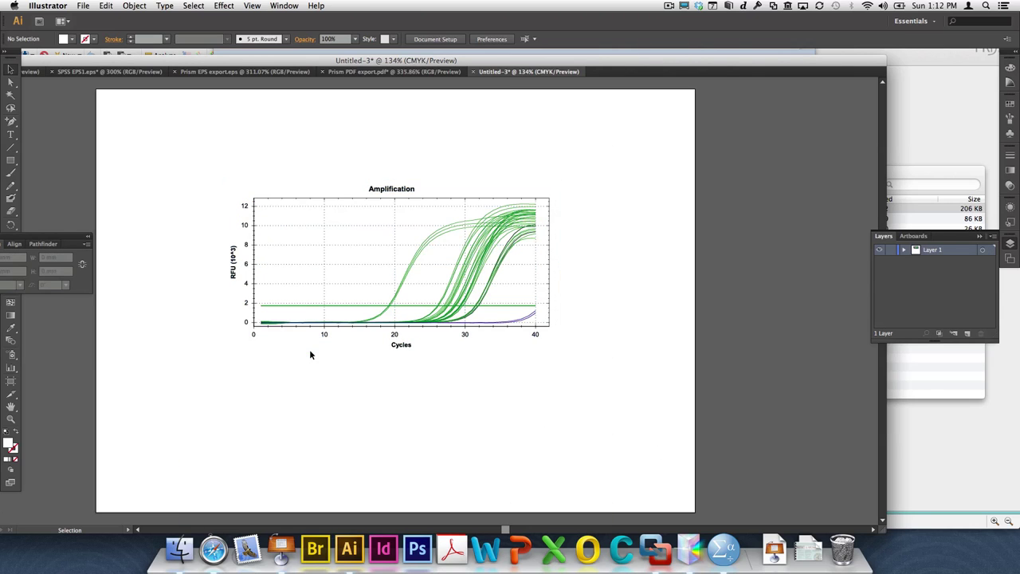
Recolour a selected chart path, swapping fill and stroke and lightening it to 41% black.
key(a)
click(297, 285)
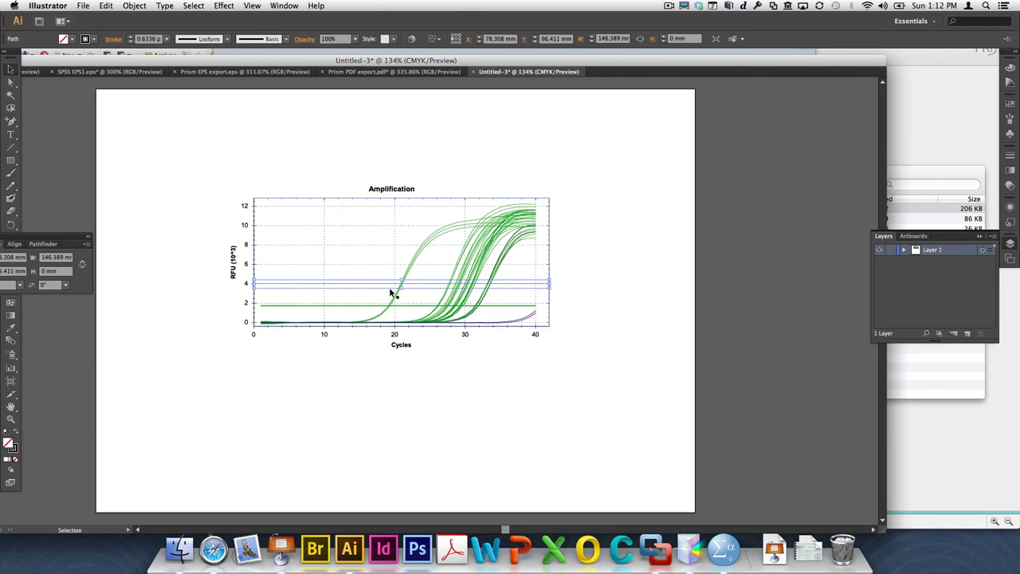
key(super+equal)
key(super+equal)
key(super+equal)
key(super+equal)
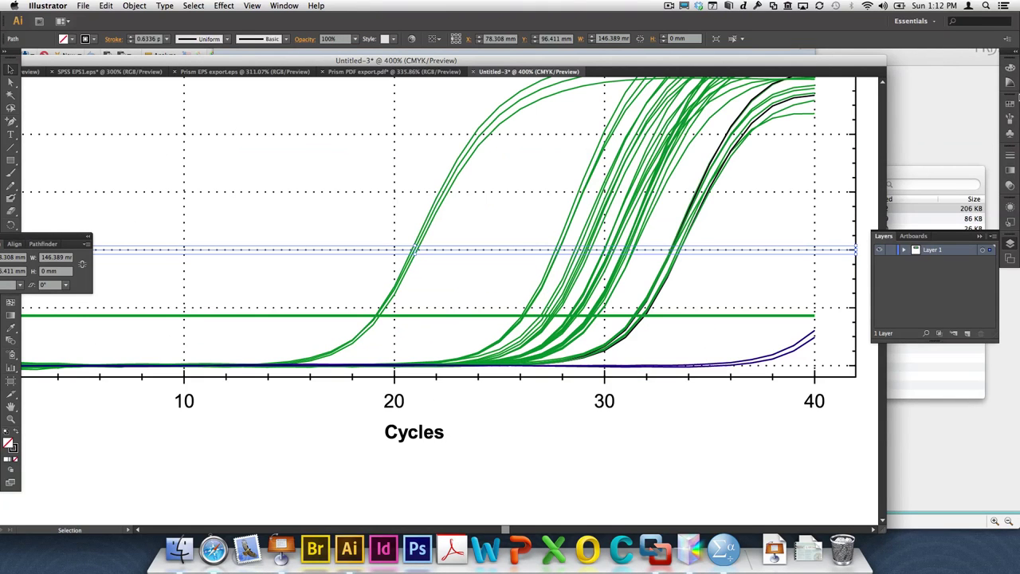
click(1010, 70)
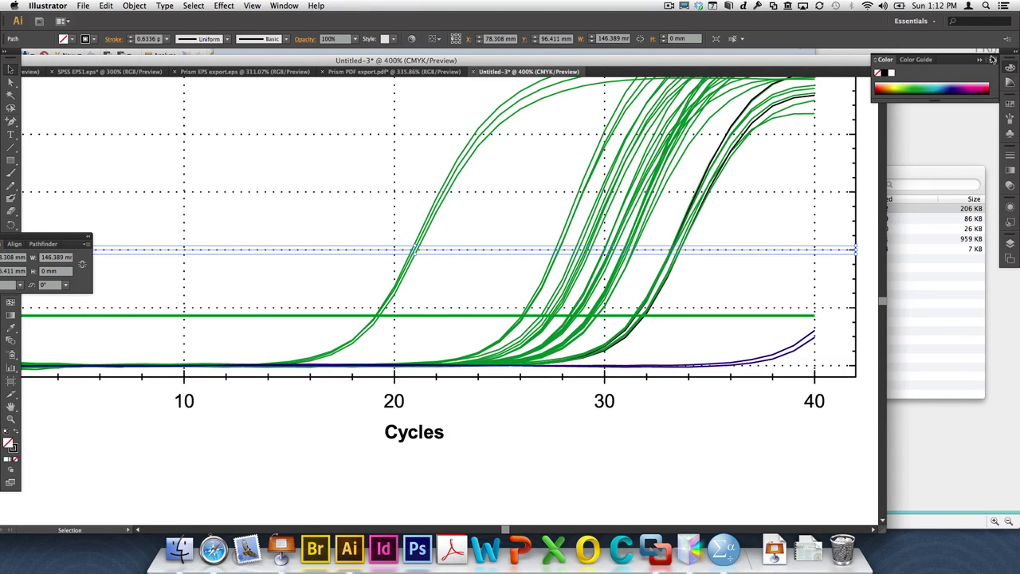
click(992, 60)
click(983, 62)
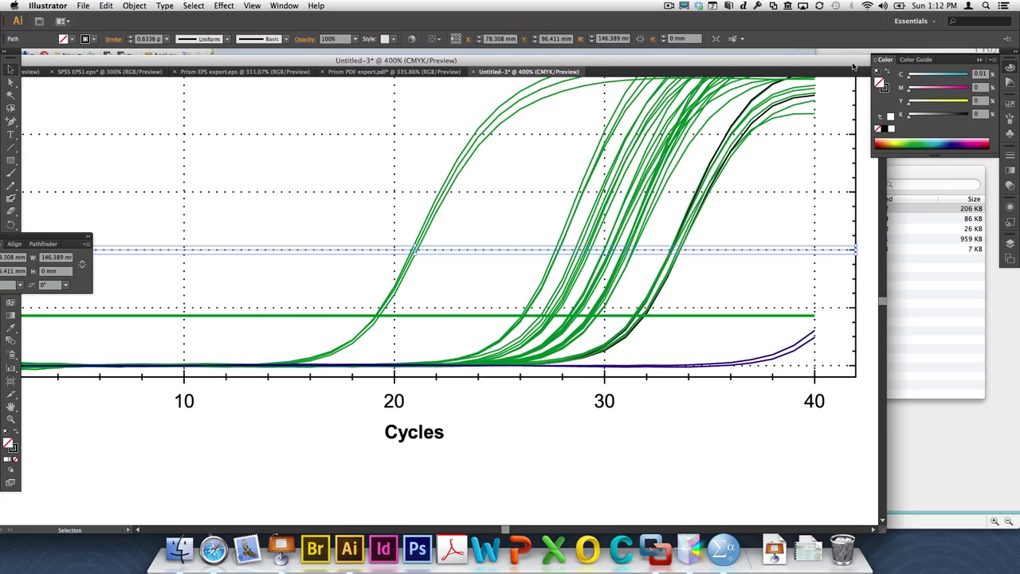
click(890, 117)
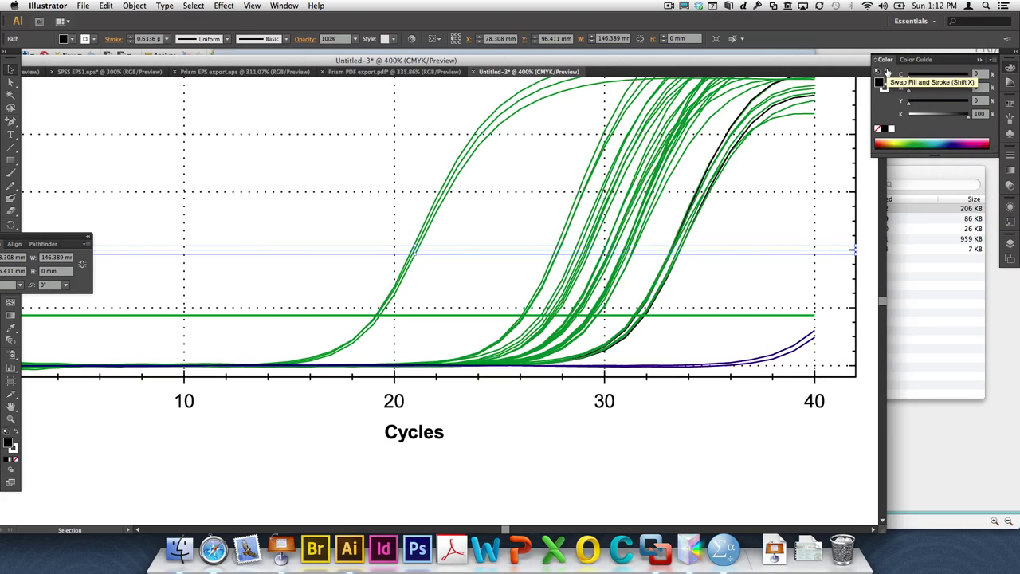
click(887, 72)
drag(965, 118, 933, 118)
Select the faint threshold line, fit the artboard, then close Untitled-3 without saving.
click(685, 449)
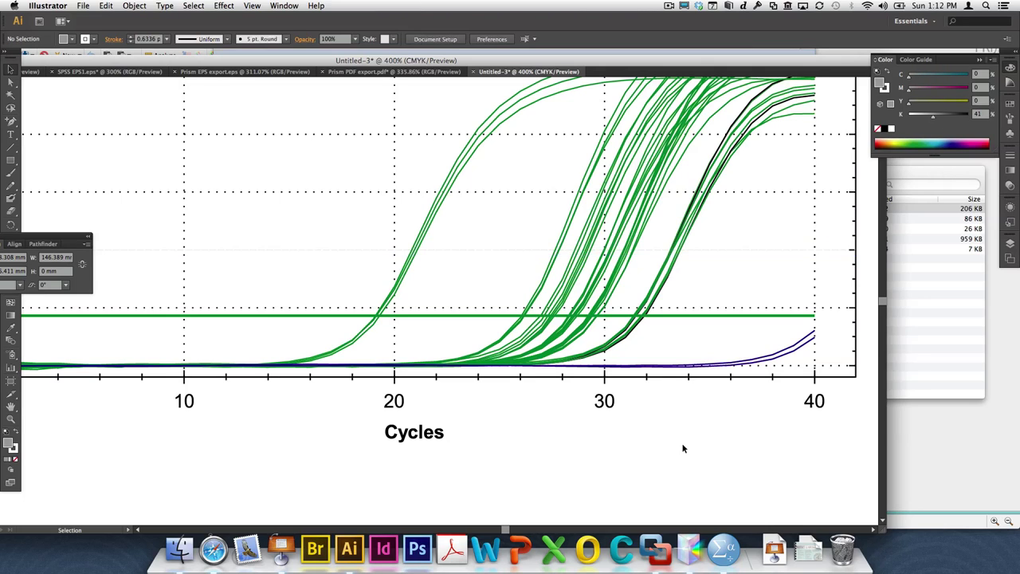
click(516, 251)
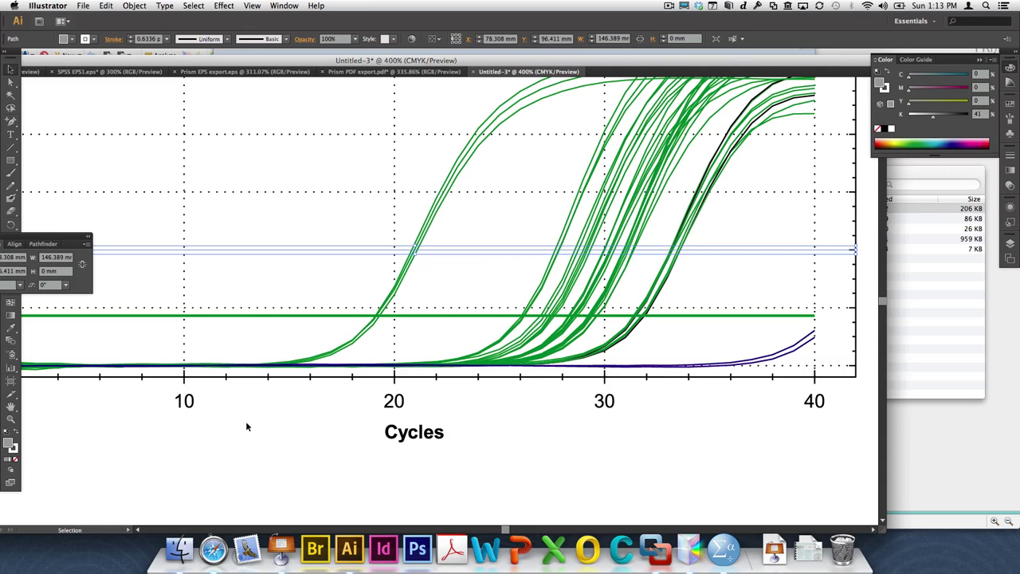
key(super+0)
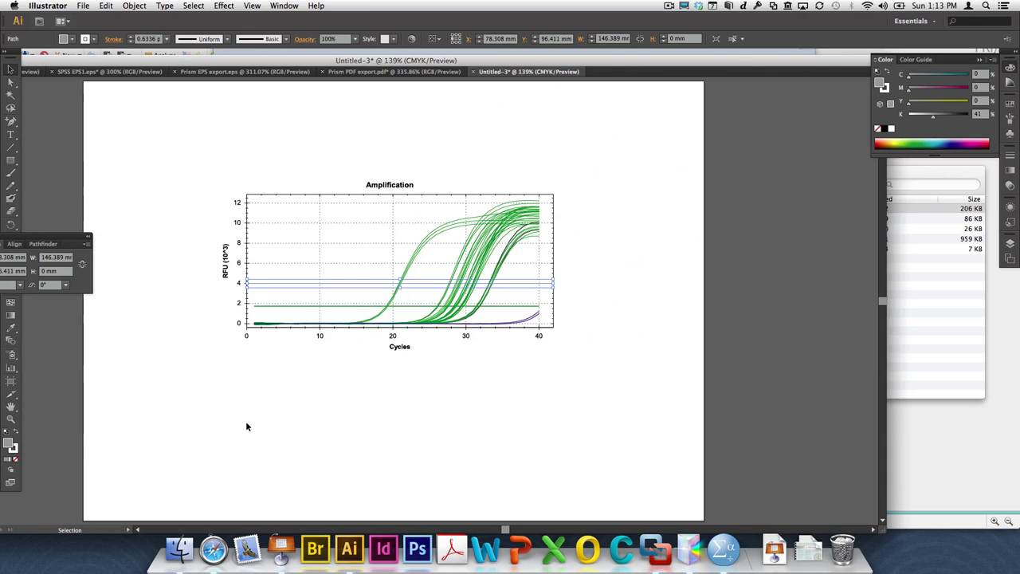
click(247, 426)
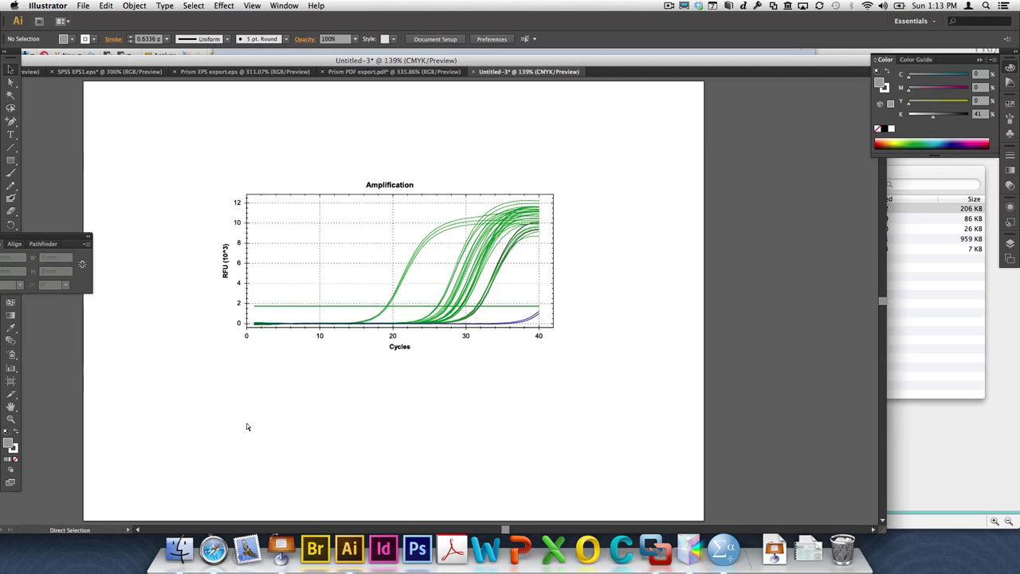
key(super+w)
click(387, 256)
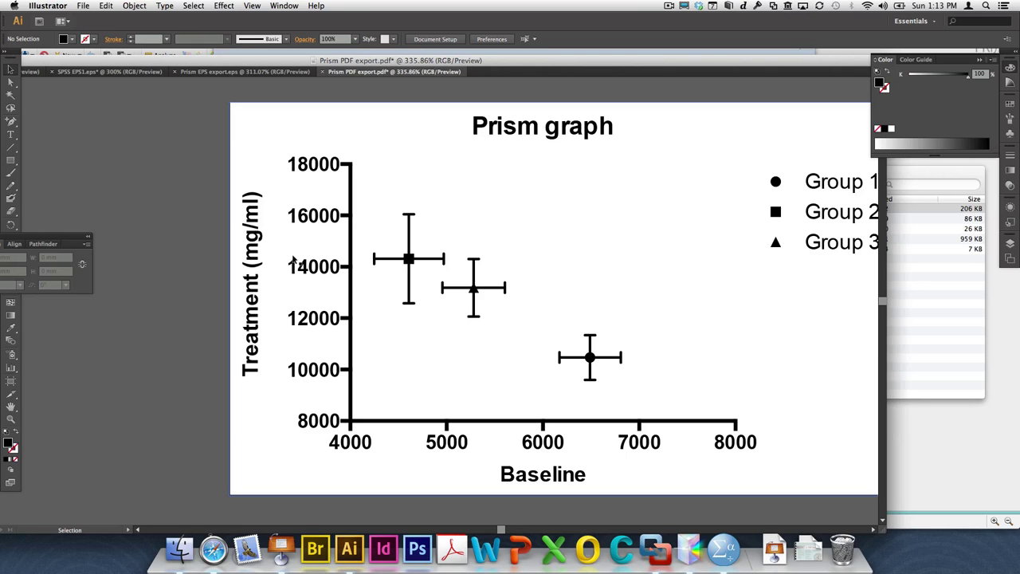
Create a new A4 CMYK document and place qPCR primoPDF.pdf with Link kept on.
key(super+n)
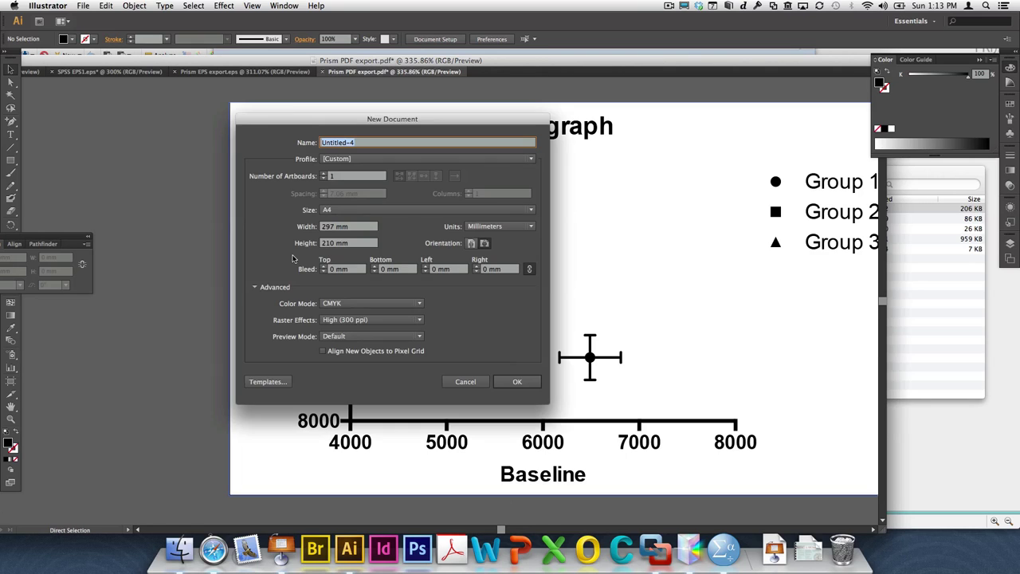
key(Return)
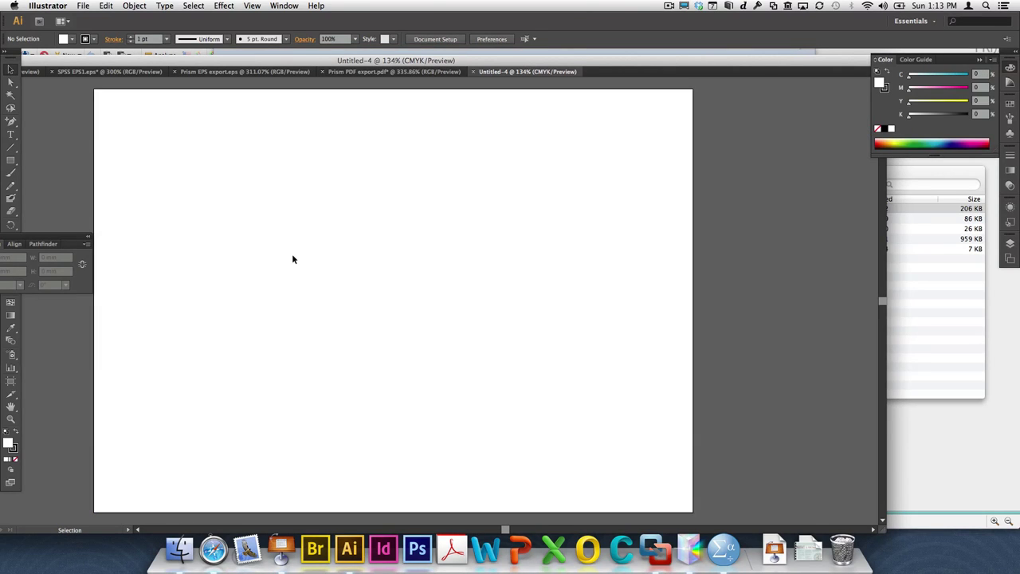
click(84, 6)
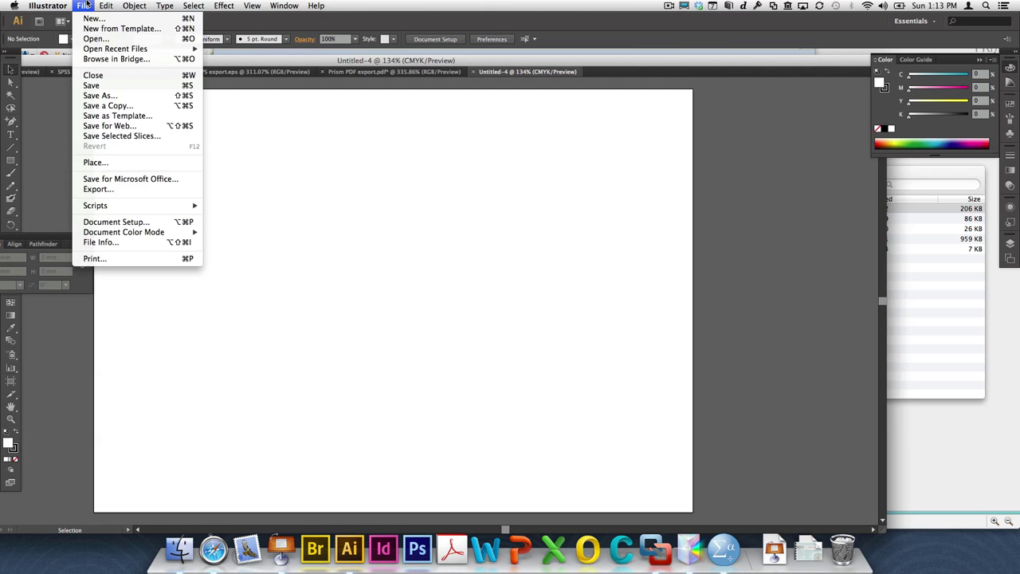
click(114, 165)
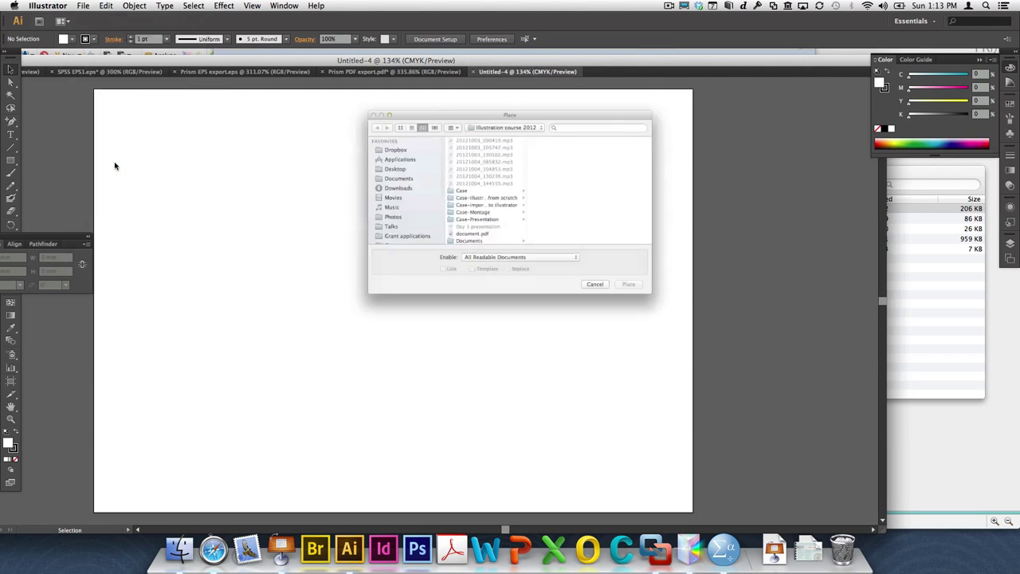
scroll(460, 198, down, 5)
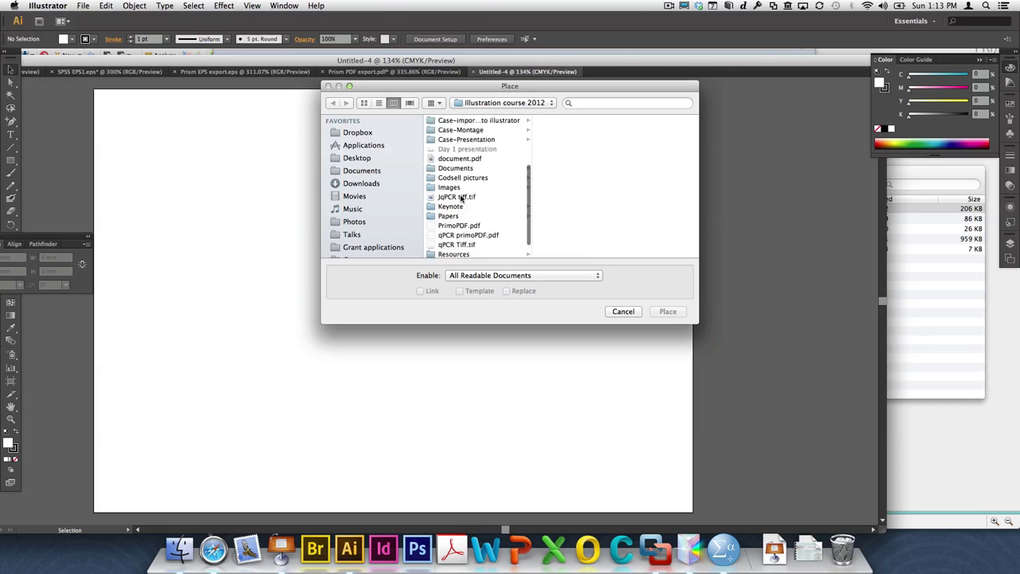
click(481, 218)
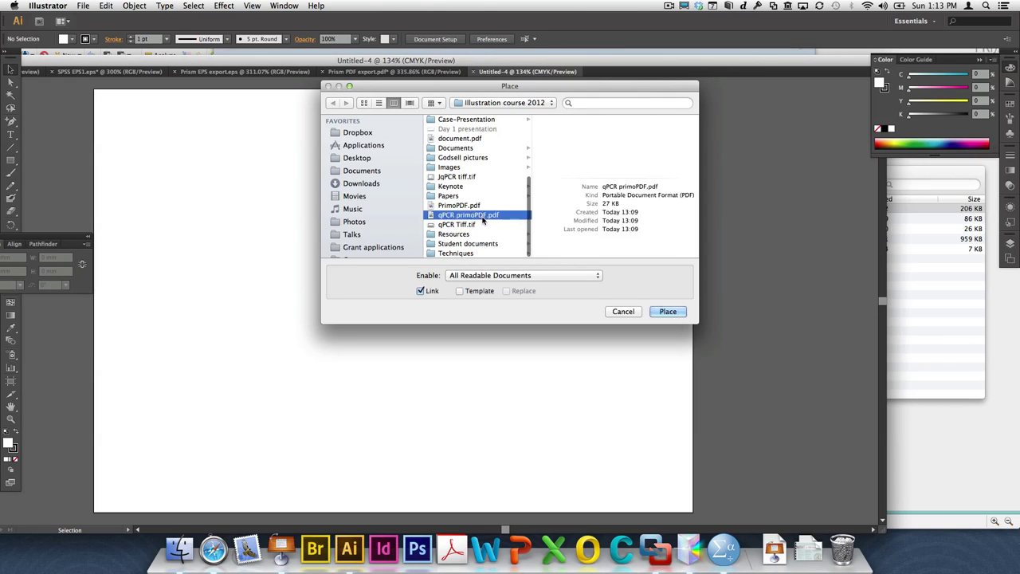
click(421, 292)
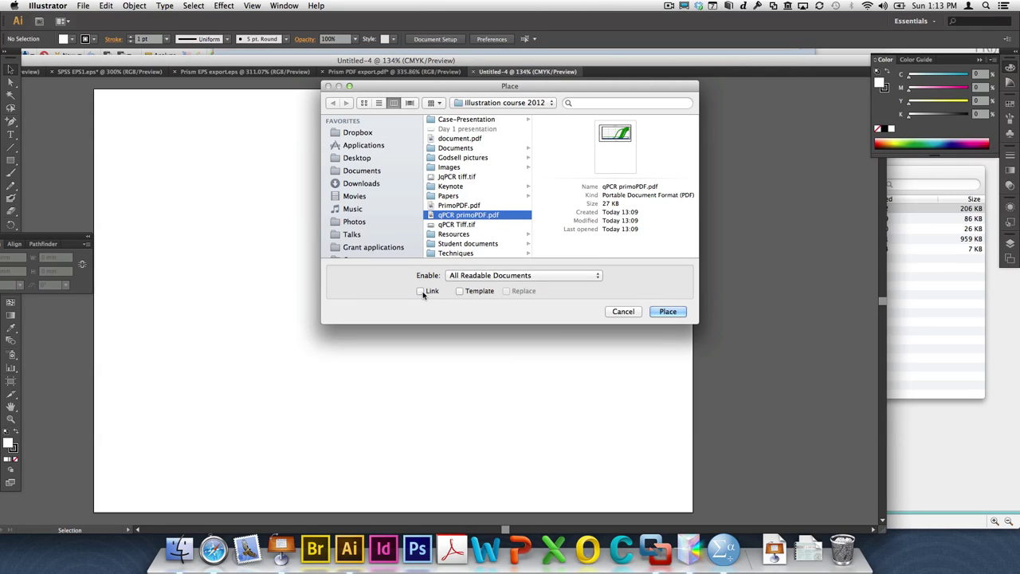
click(421, 292)
click(668, 312)
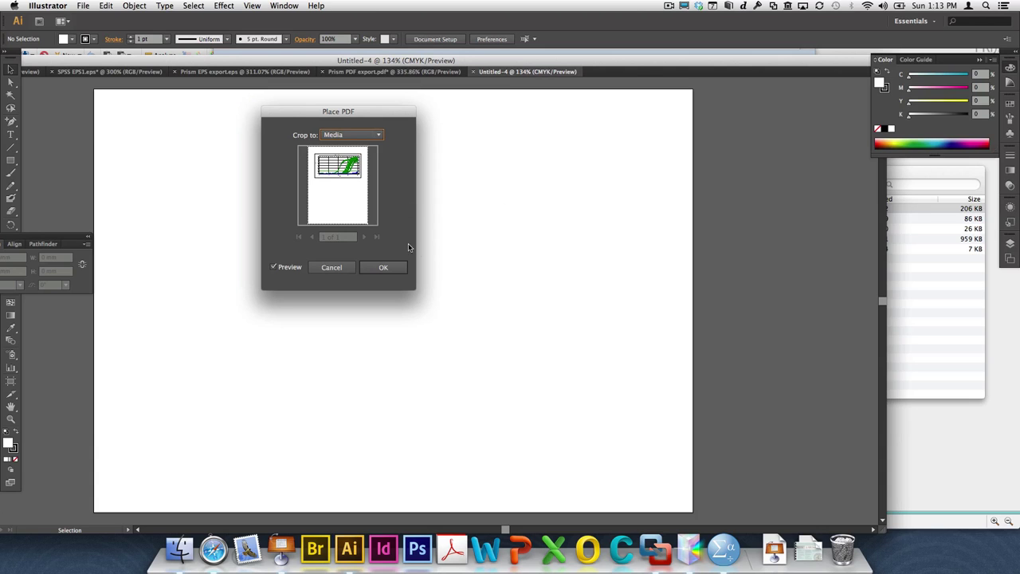
Centre the placed graph on the artboard and flatten it to vectors at balance 100.
click(380, 268)
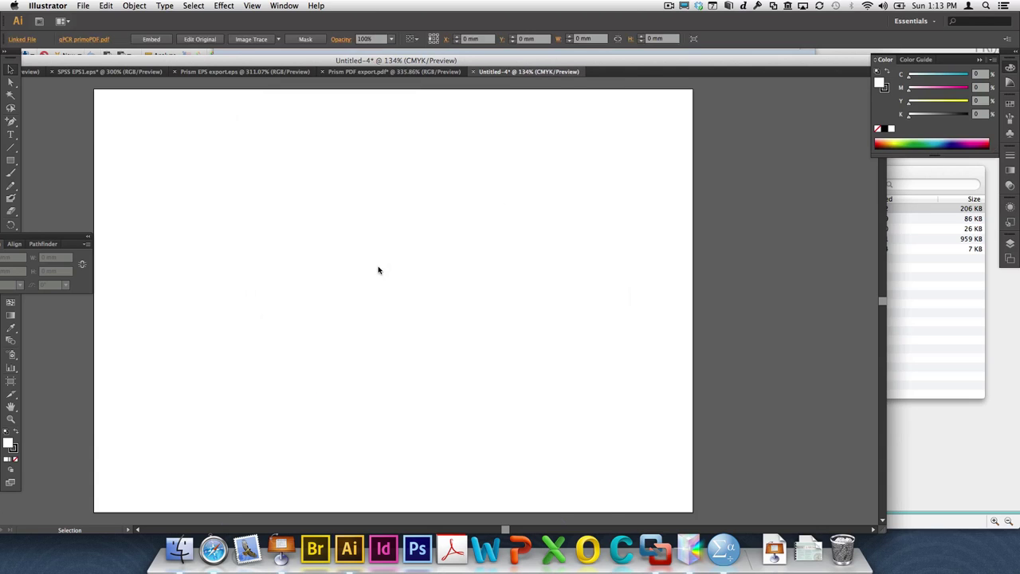
drag(460, 189, 455, 298)
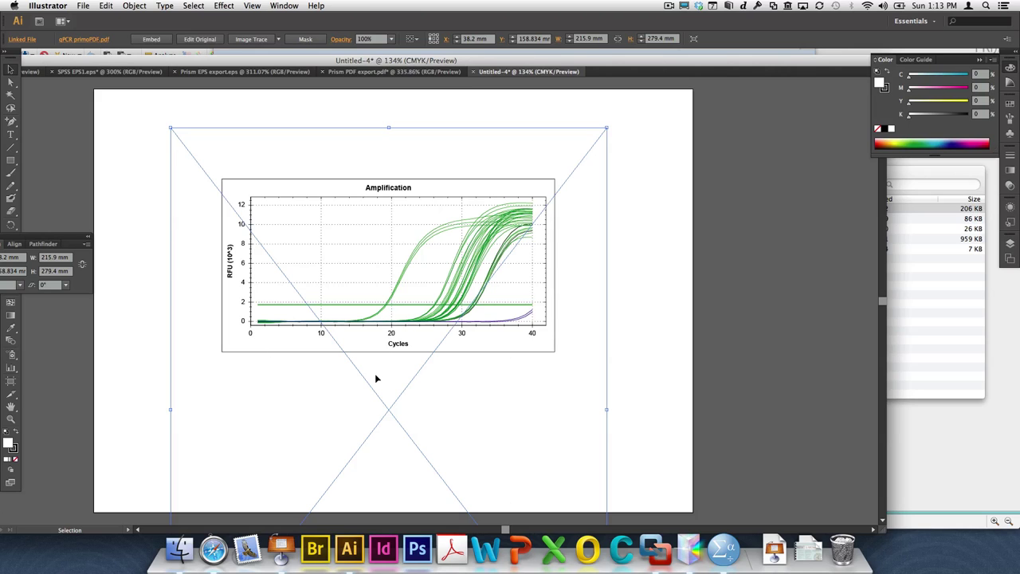
click(137, 6)
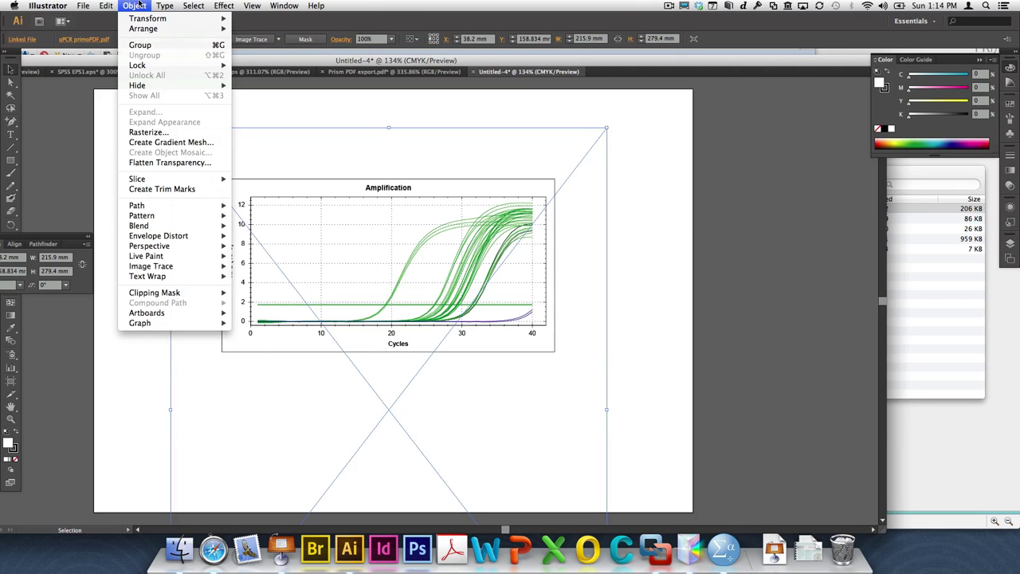
click(156, 163)
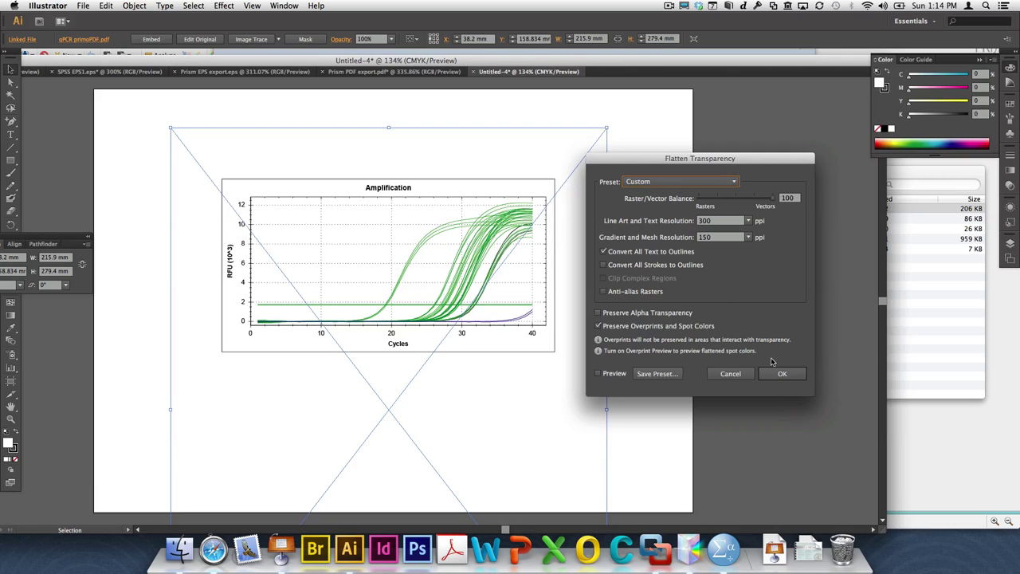
click(772, 199)
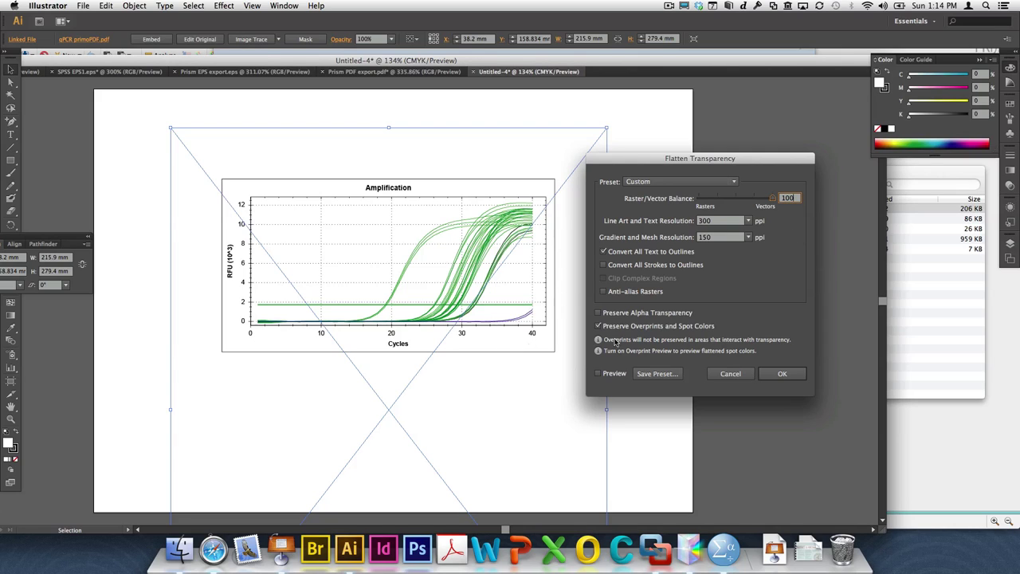
click(799, 374)
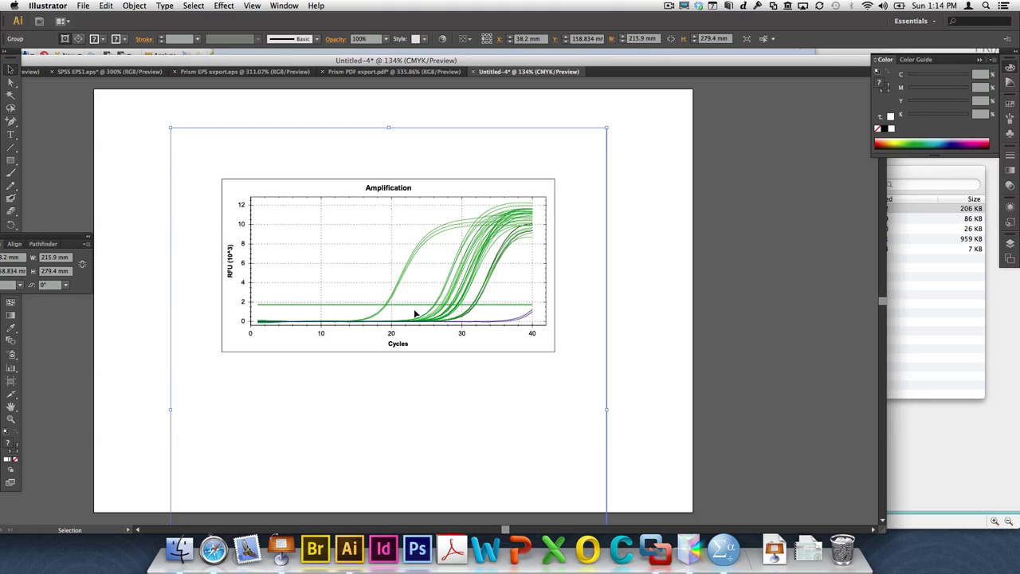
click(646, 337)
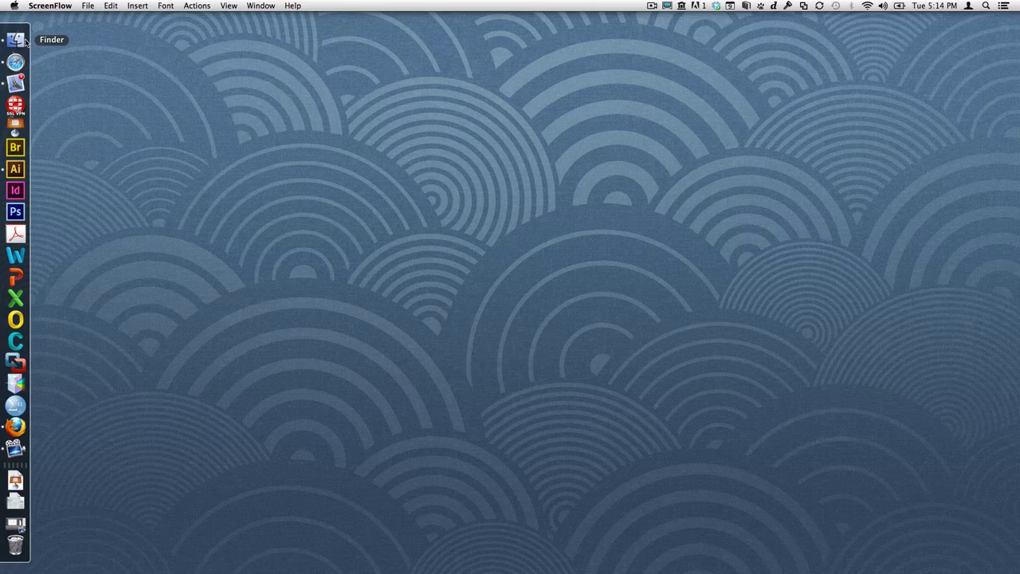
click(24, 40)
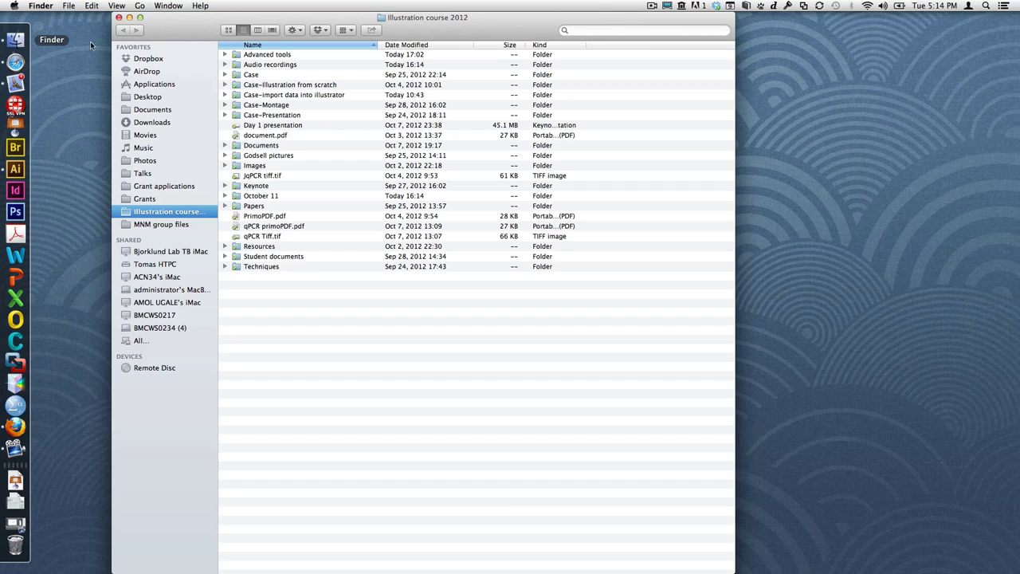
double_click(322, 85)
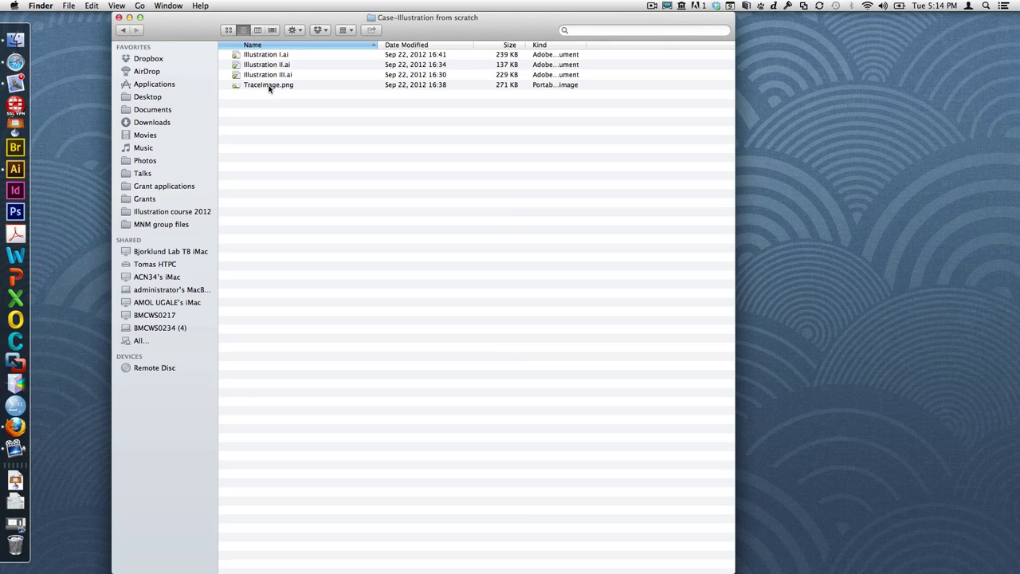
double_click(270, 85)
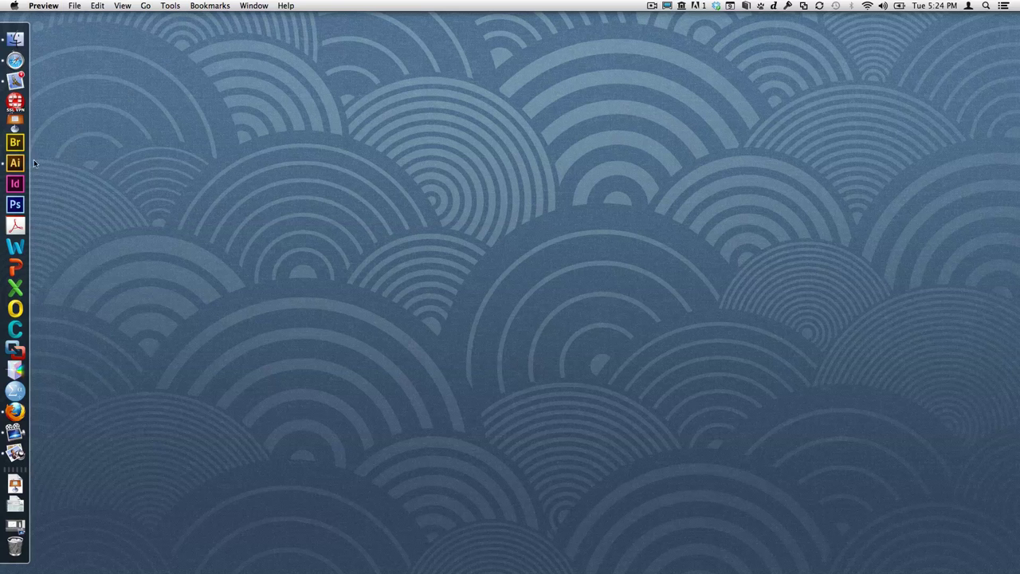
key(super+q)
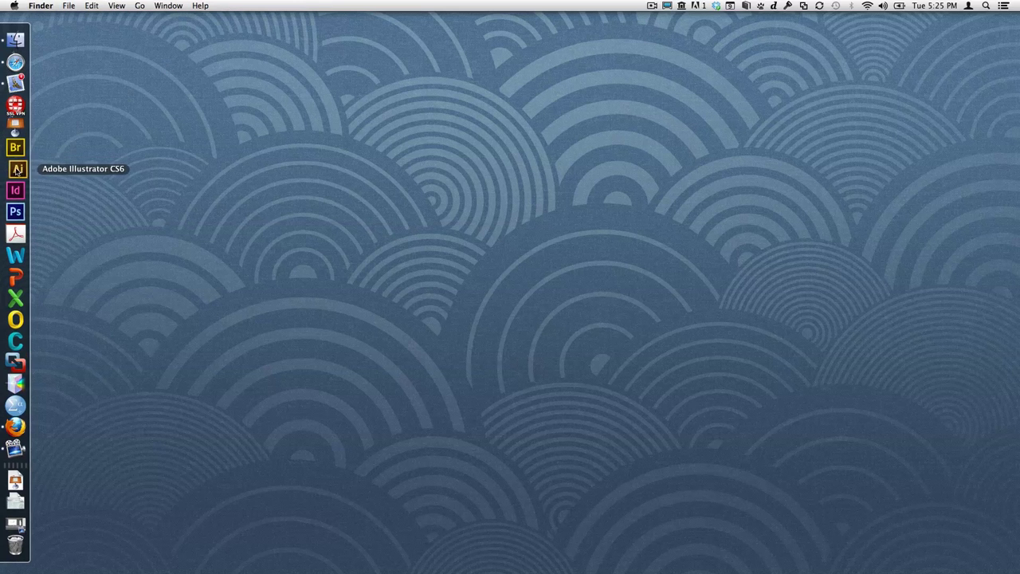
Launch Illustrator and create a new CMYK document, Untitled-1.
click(16, 169)
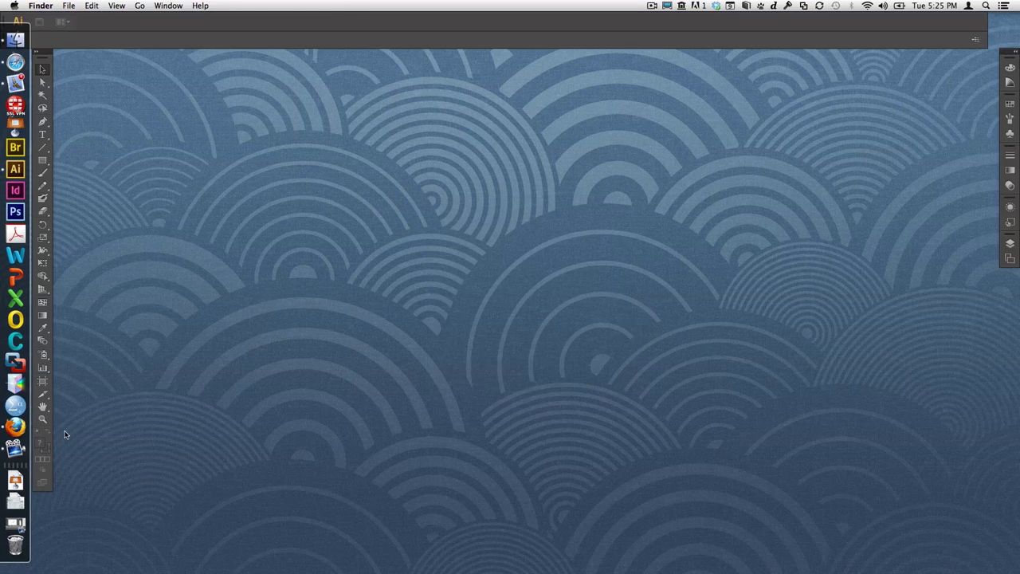
click(83, 6)
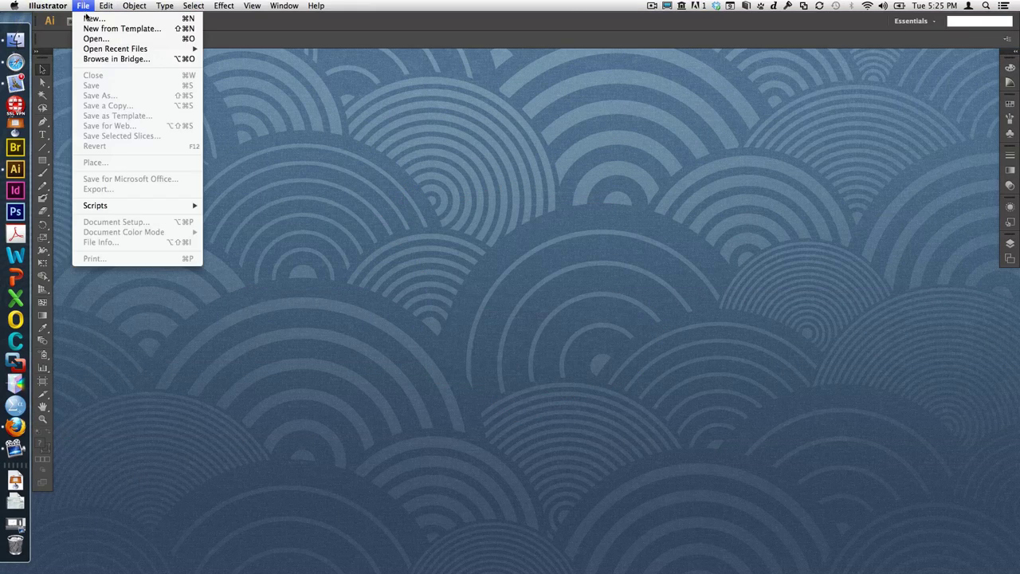
click(90, 17)
click(377, 328)
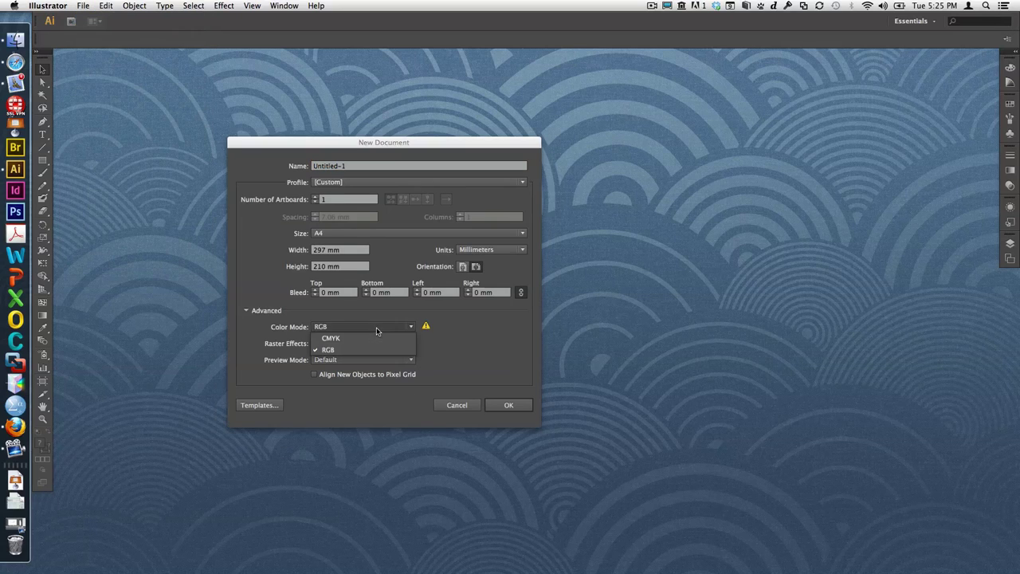
click(375, 338)
click(520, 407)
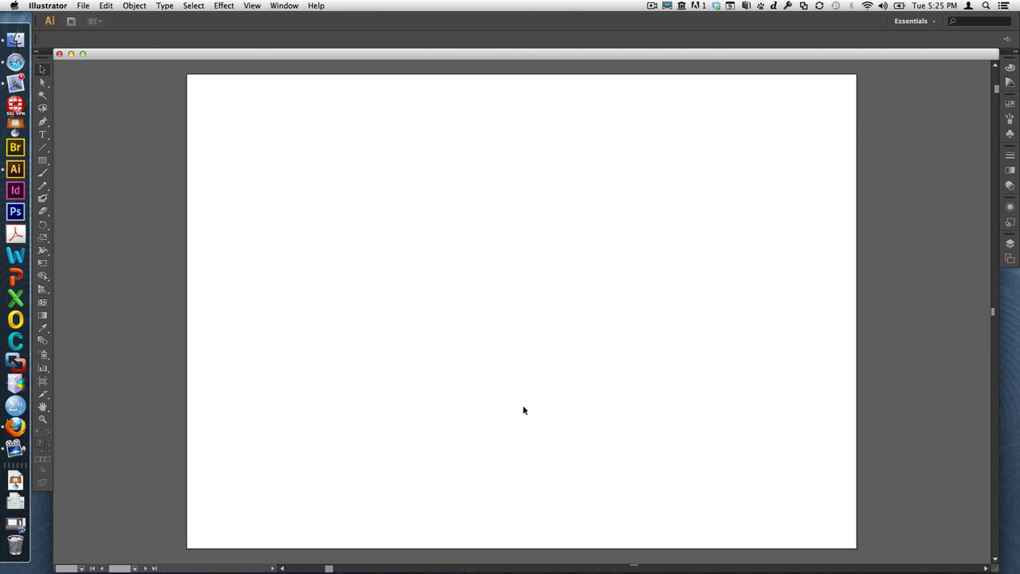
Place TraceImage.png as a linked image, shrink it, and move it toward the page centre.
click(83, 5)
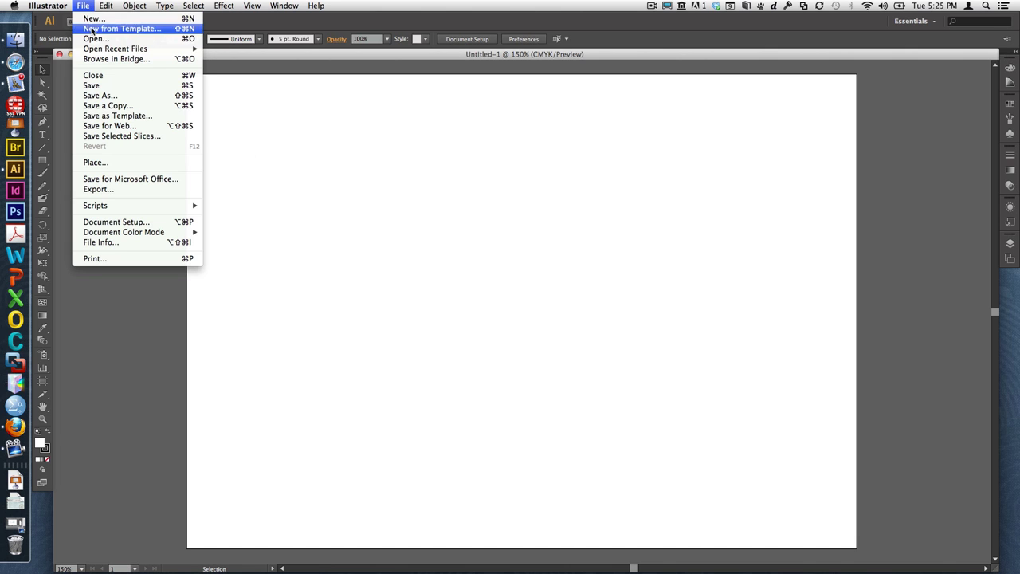
click(115, 163)
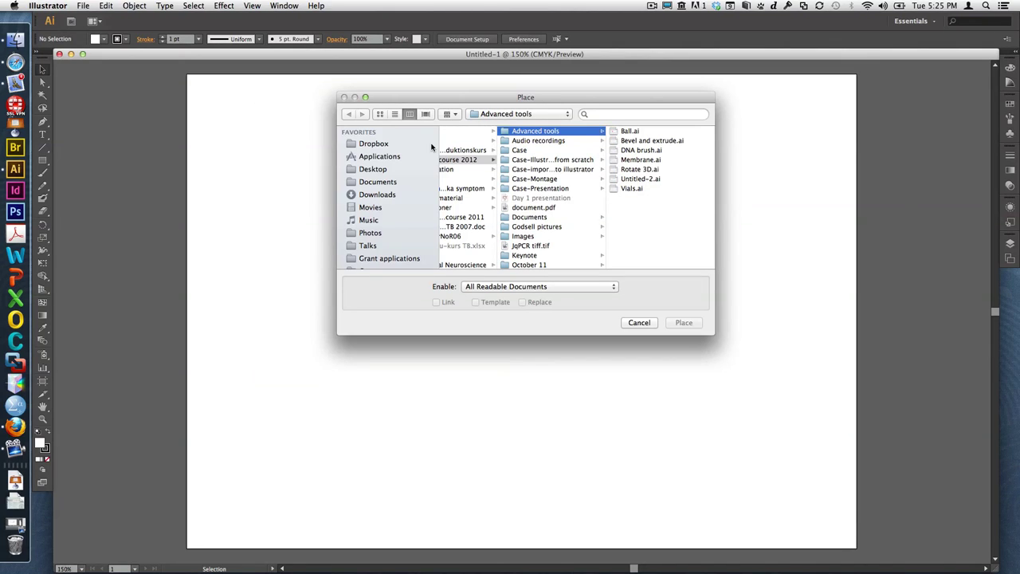
click(568, 160)
click(642, 160)
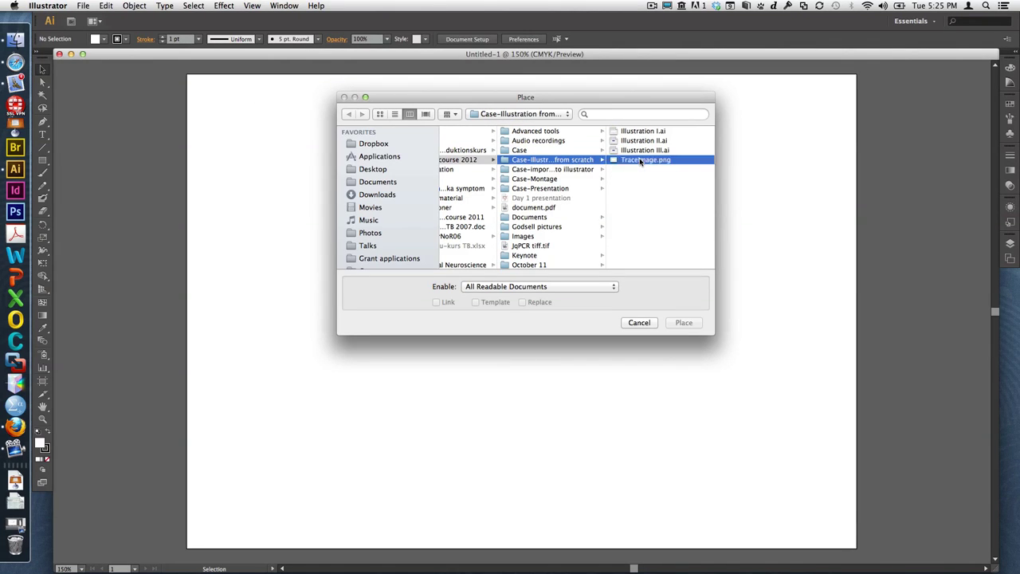
click(684, 323)
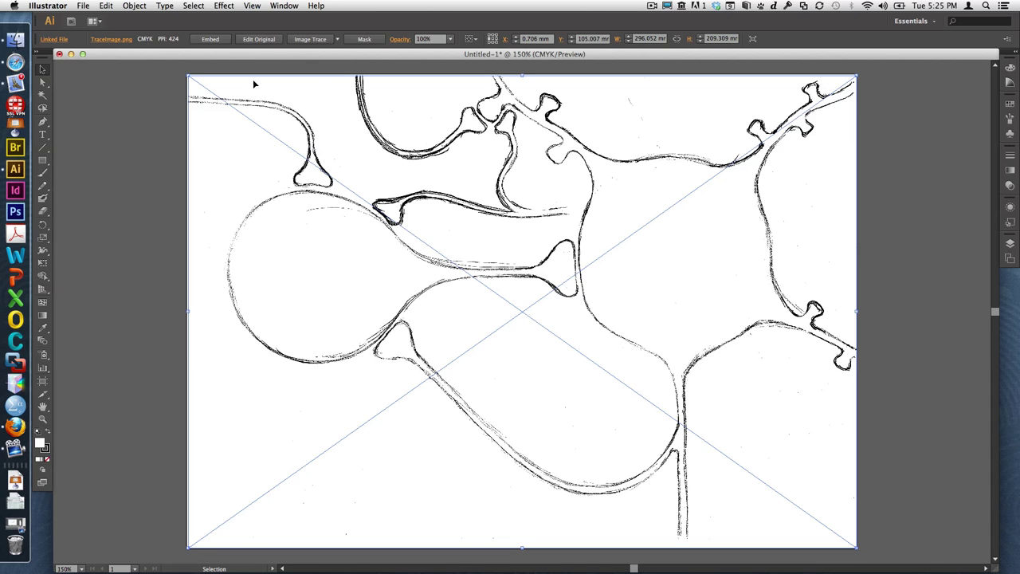
drag(189, 74, 287, 183)
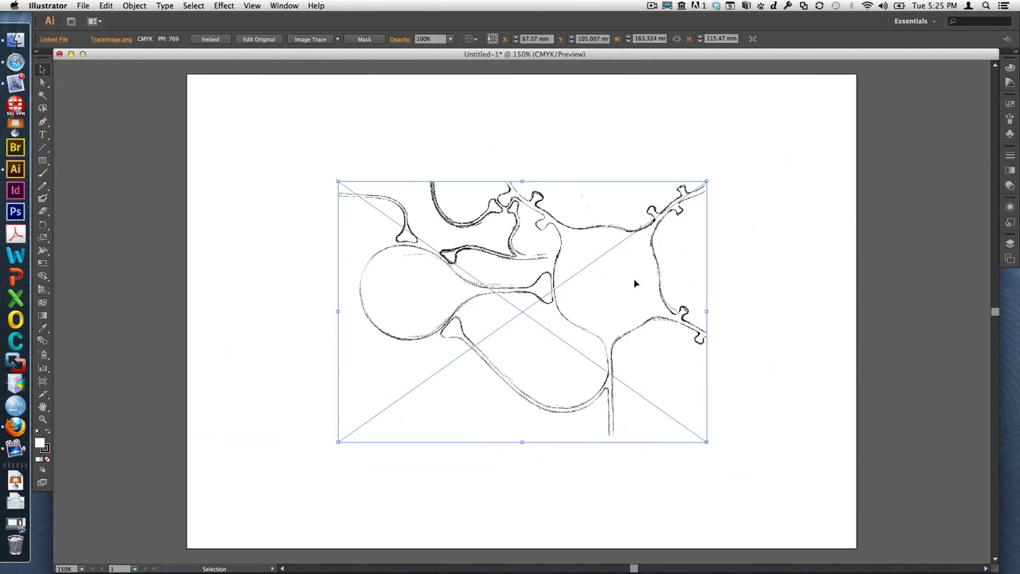
click(746, 334)
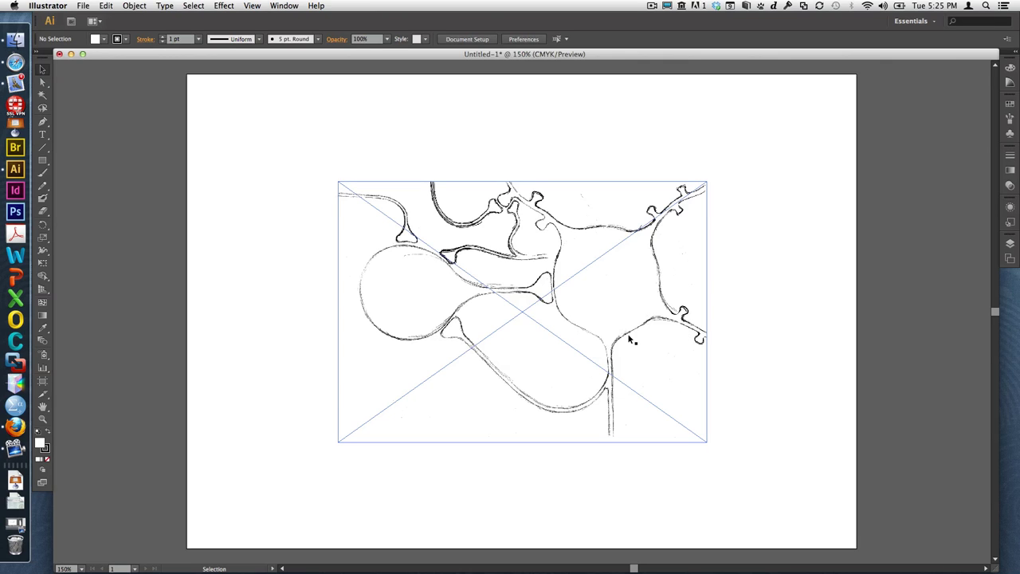
mouse_move(629, 341)
mouse_down()
mouse_move(643, 340)
mouse_move(625, 341)
mouse_up()
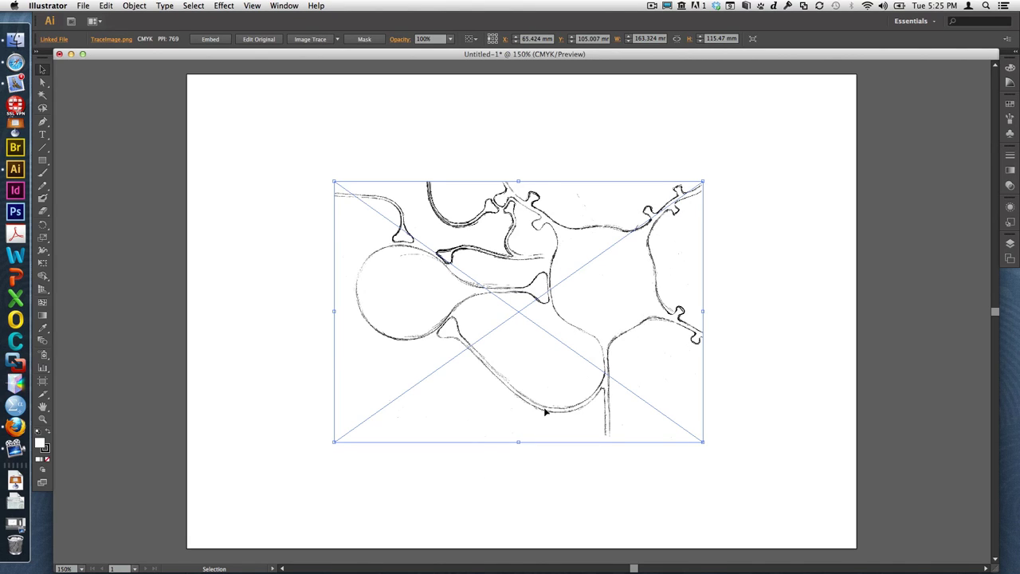
Create a new layer with Violet as its layer colour.
click(1010, 243)
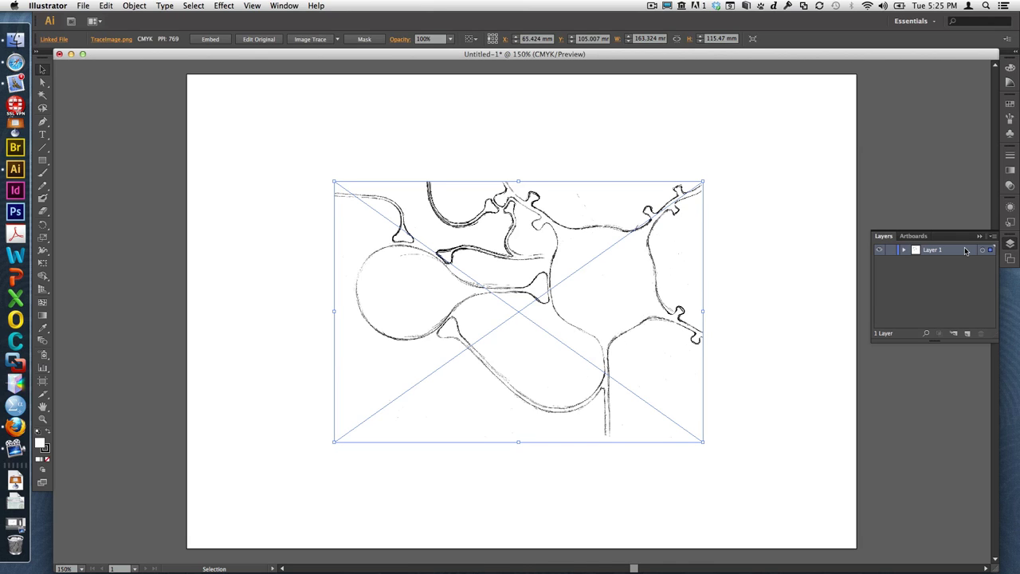
click(993, 236)
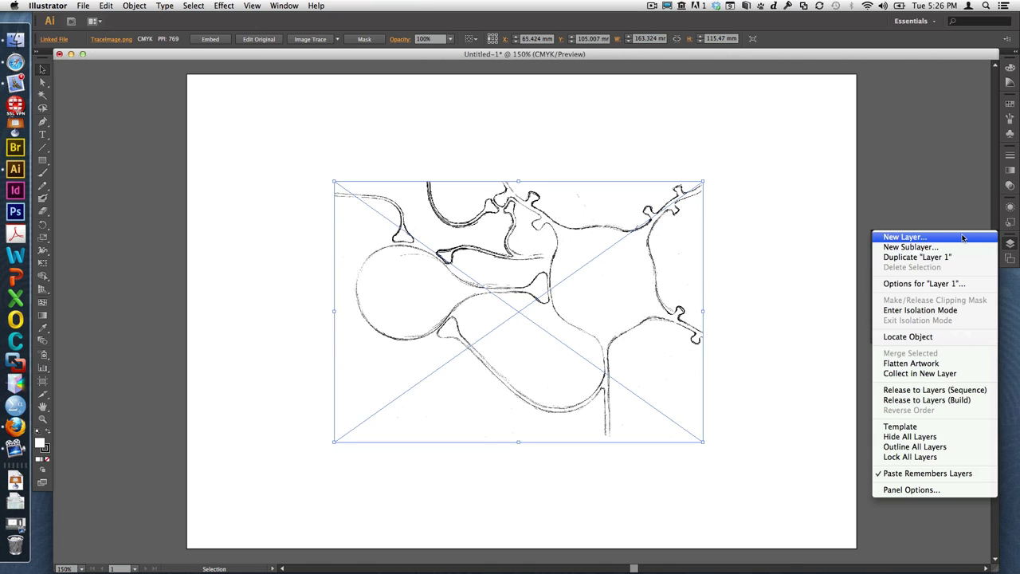
click(961, 237)
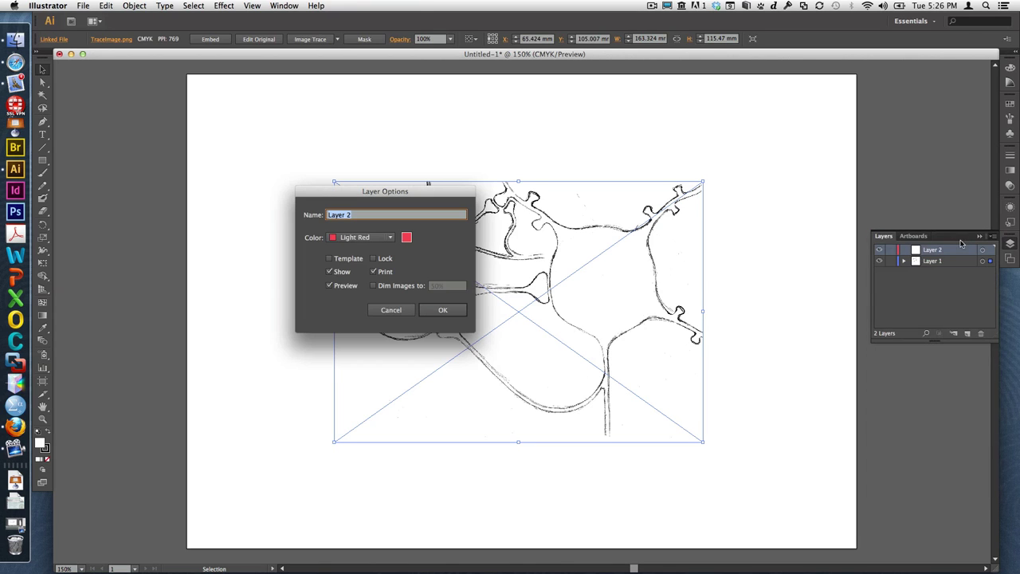
click(384, 237)
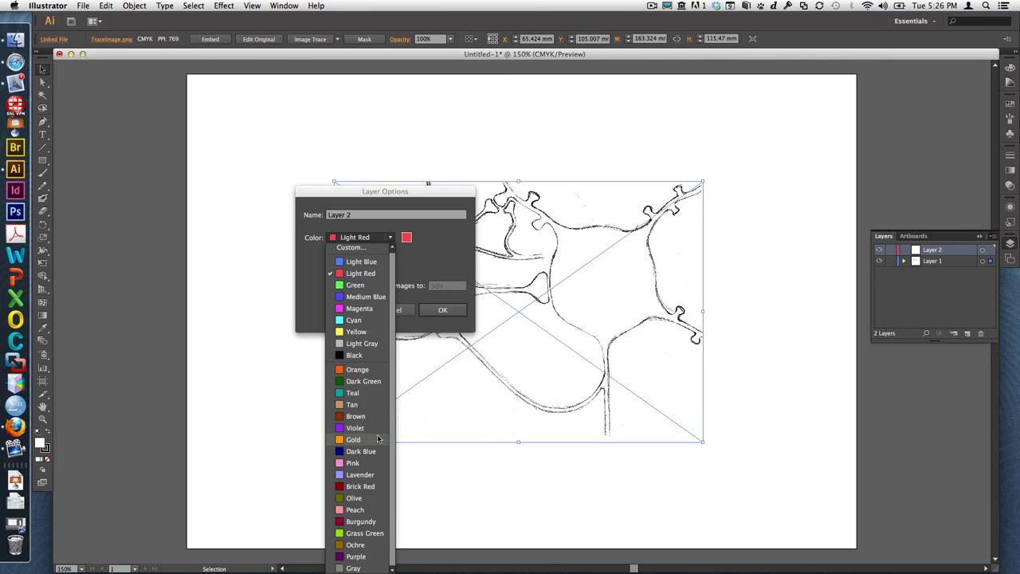
click(374, 431)
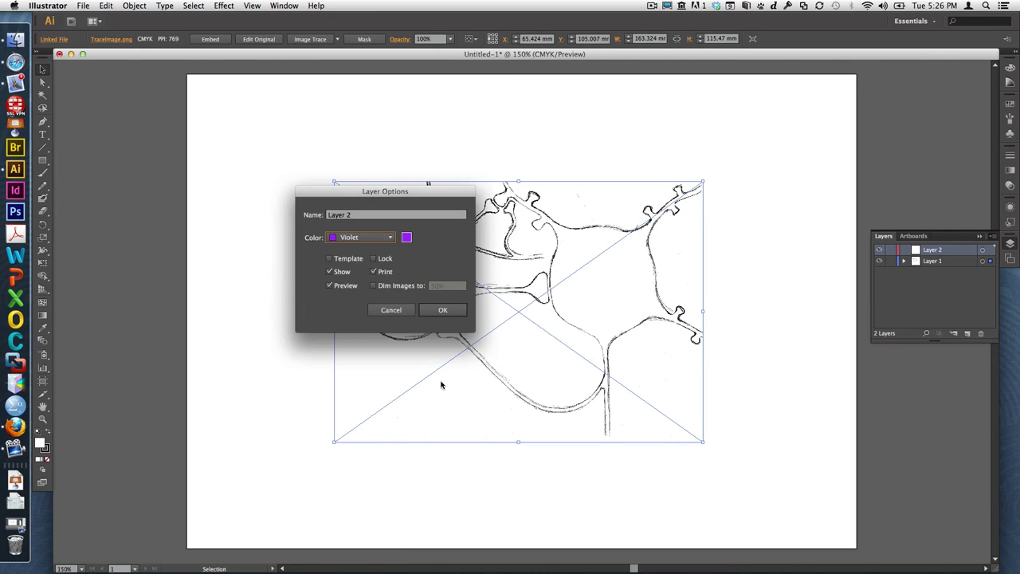
click(443, 310)
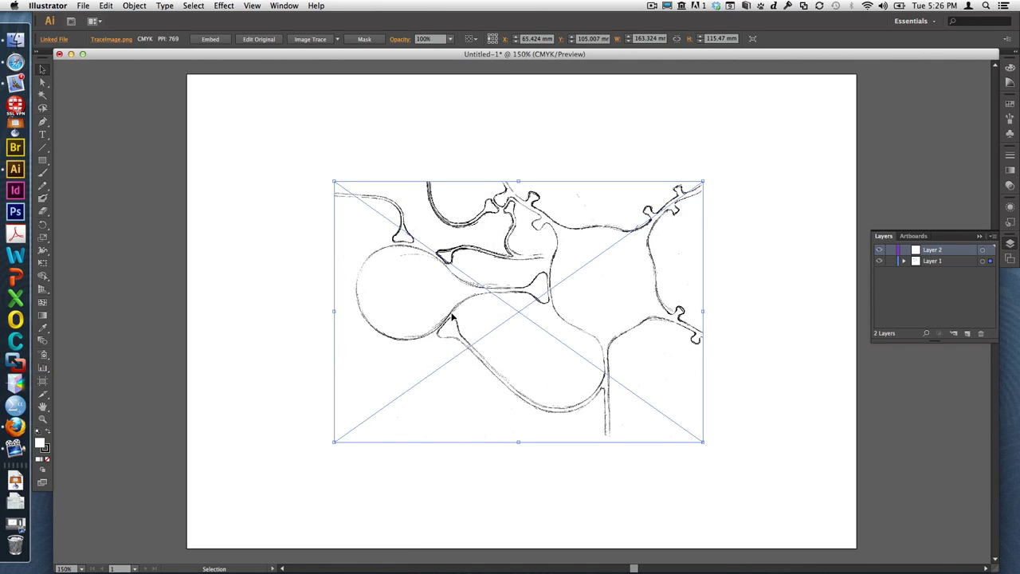
Lock Layer 1 and confirm the sketch can no longer be selected.
click(942, 263)
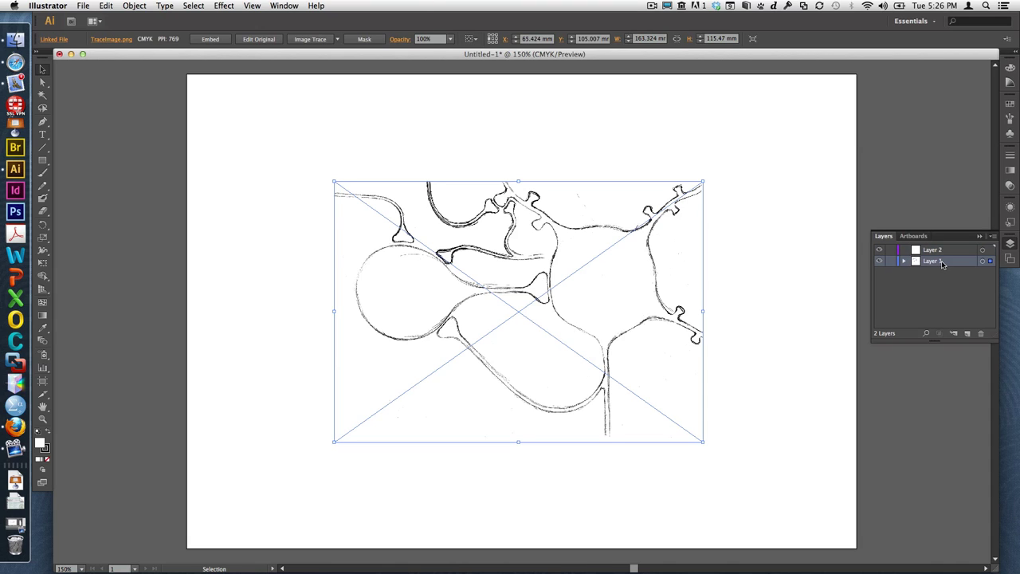
click(892, 263)
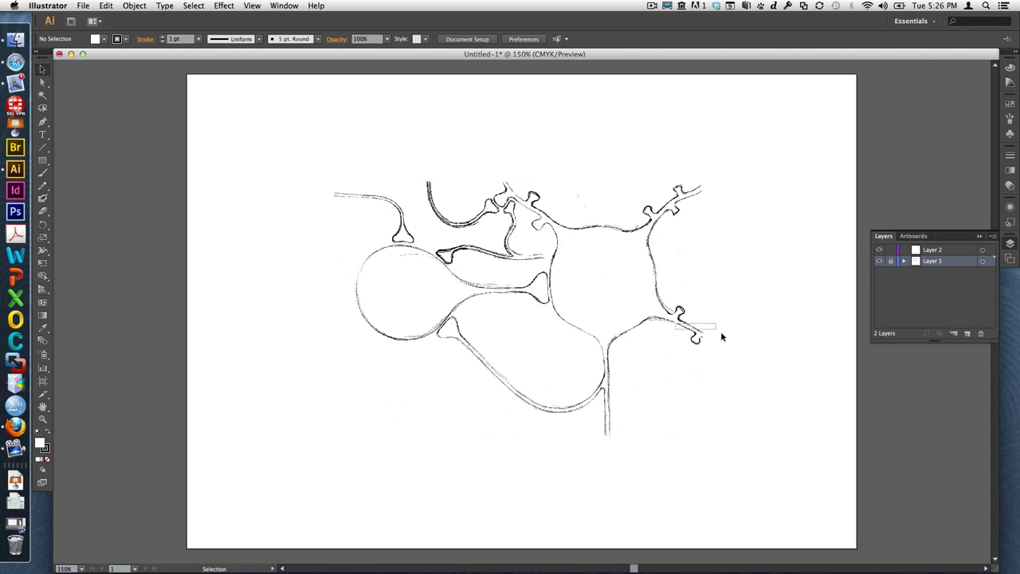
drag(754, 260, 575, 390)
click(879, 263)
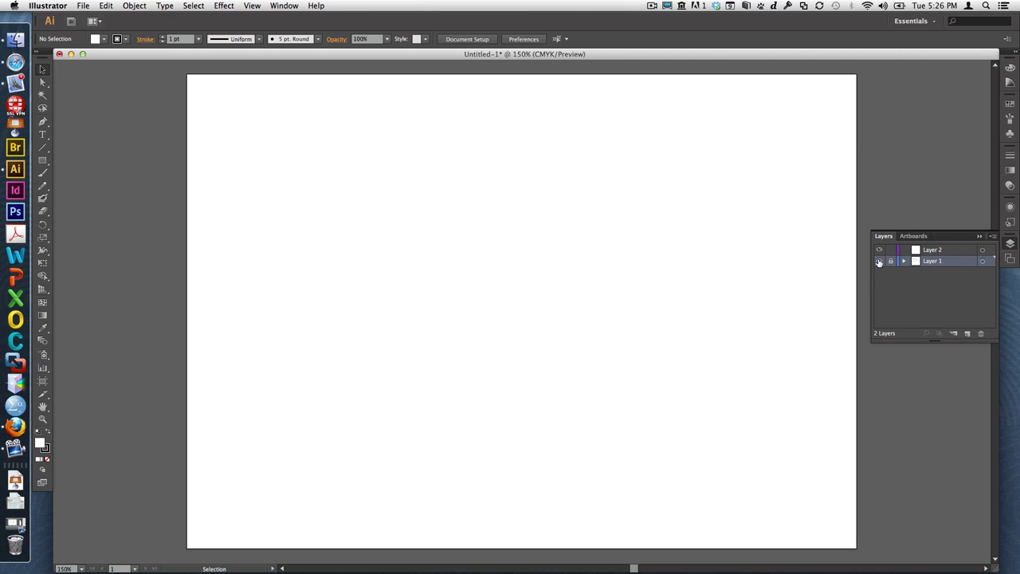
click(879, 262)
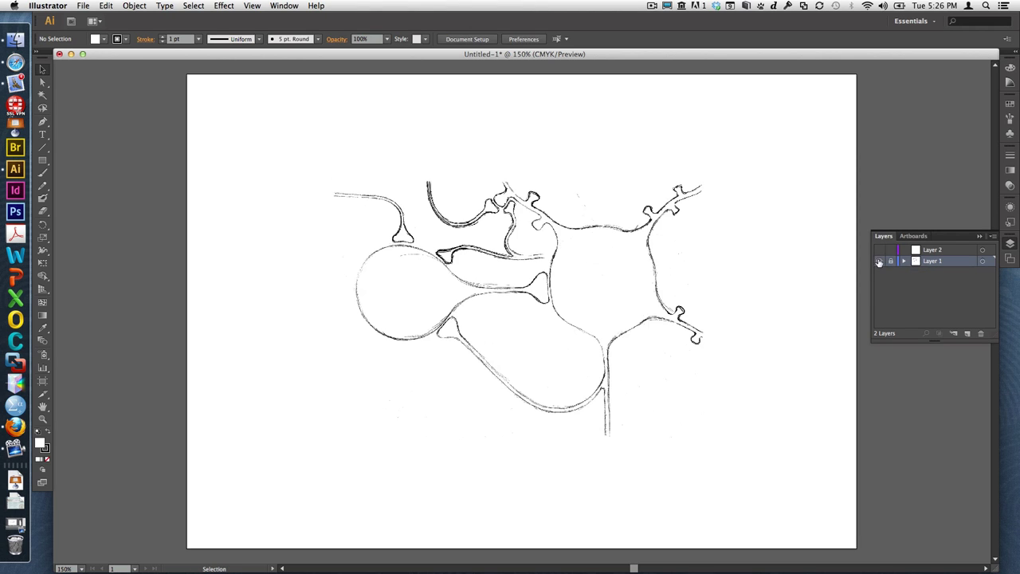
Turn on Dim Images to 50% in Layer 1's options.
click(993, 237)
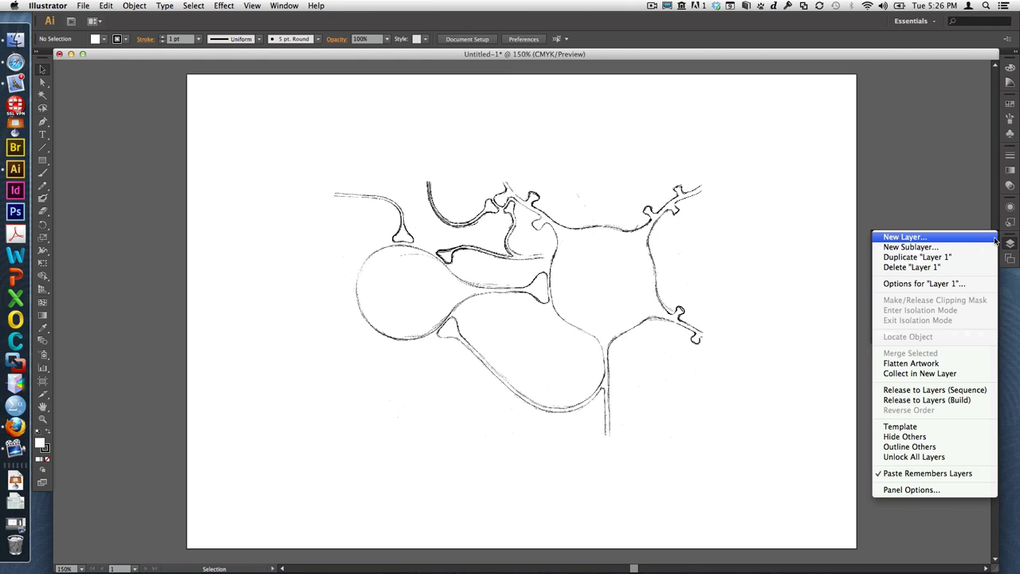
click(958, 286)
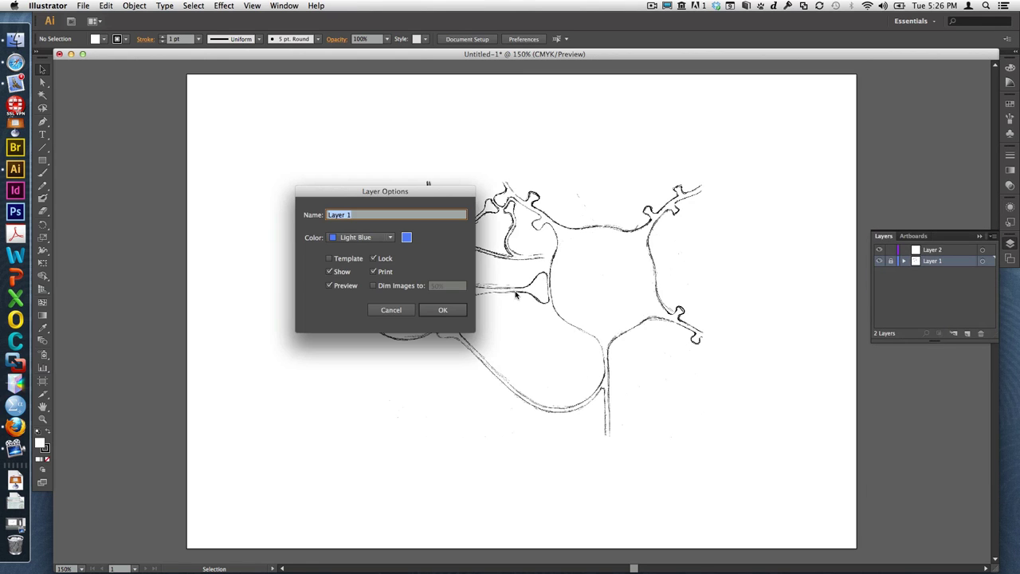
click(408, 286)
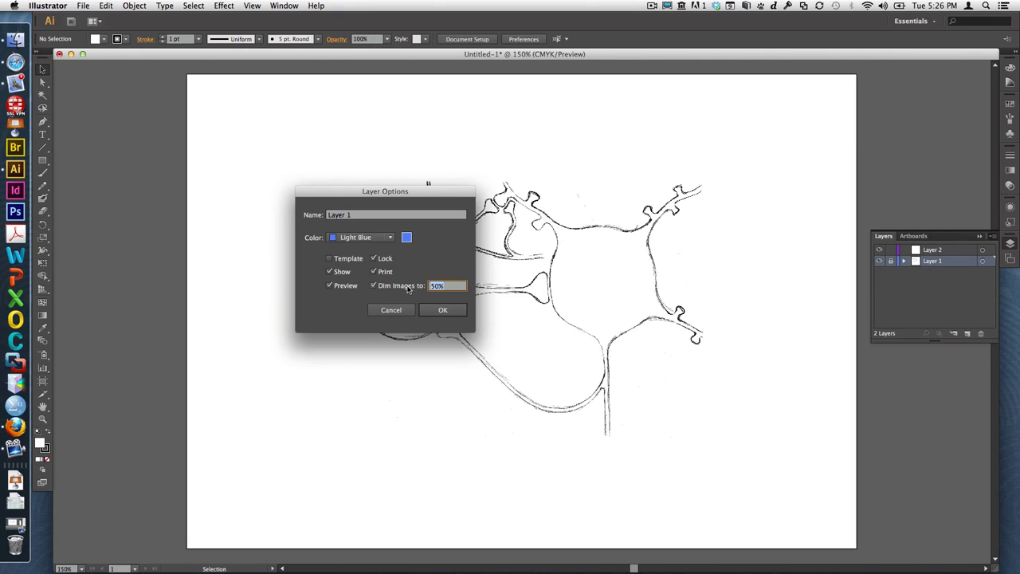
click(442, 310)
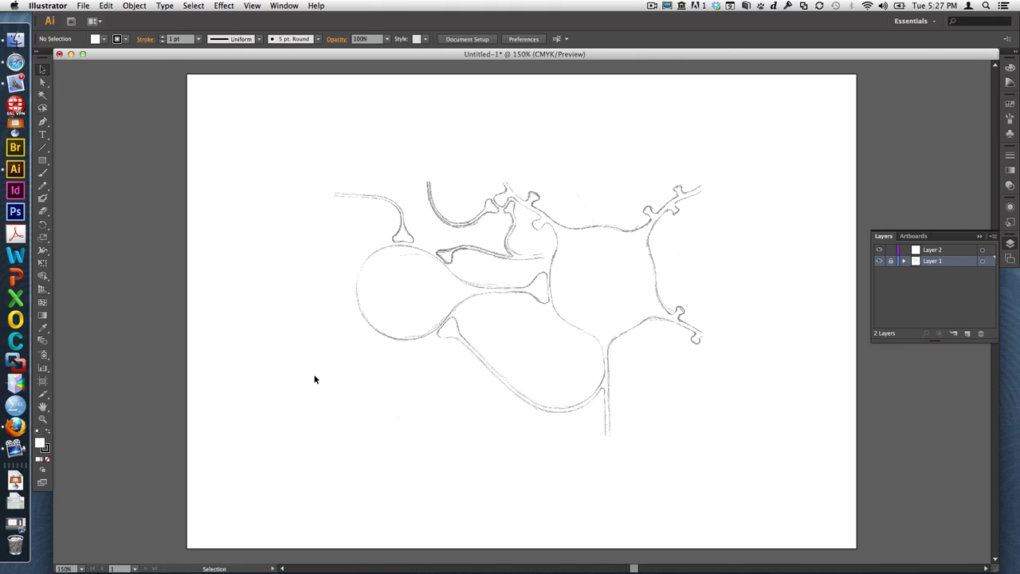
Toggle the sketch's visibility and verify the locked sketch stays unselectable.
key(z)
click(880, 261)
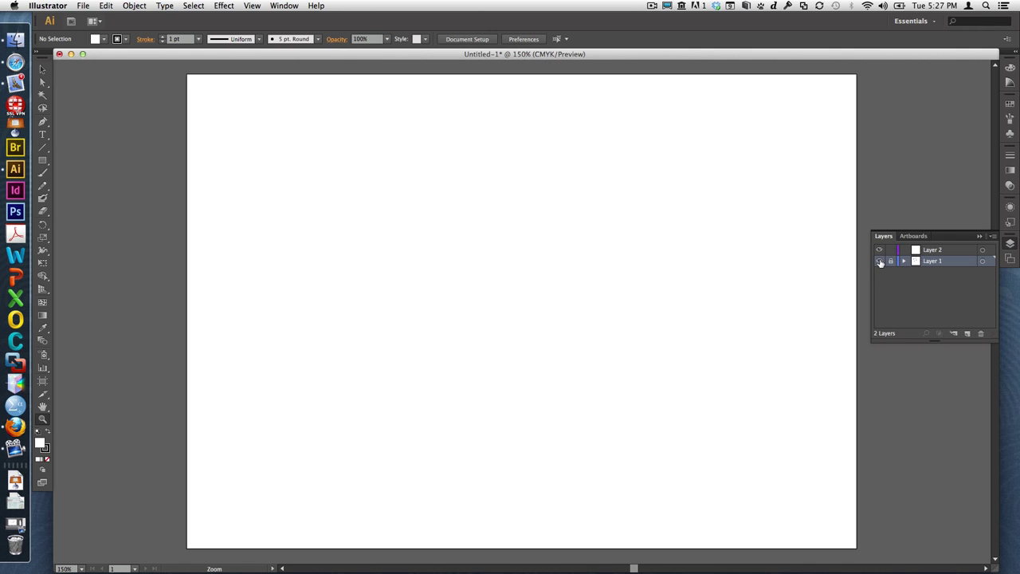
click(880, 262)
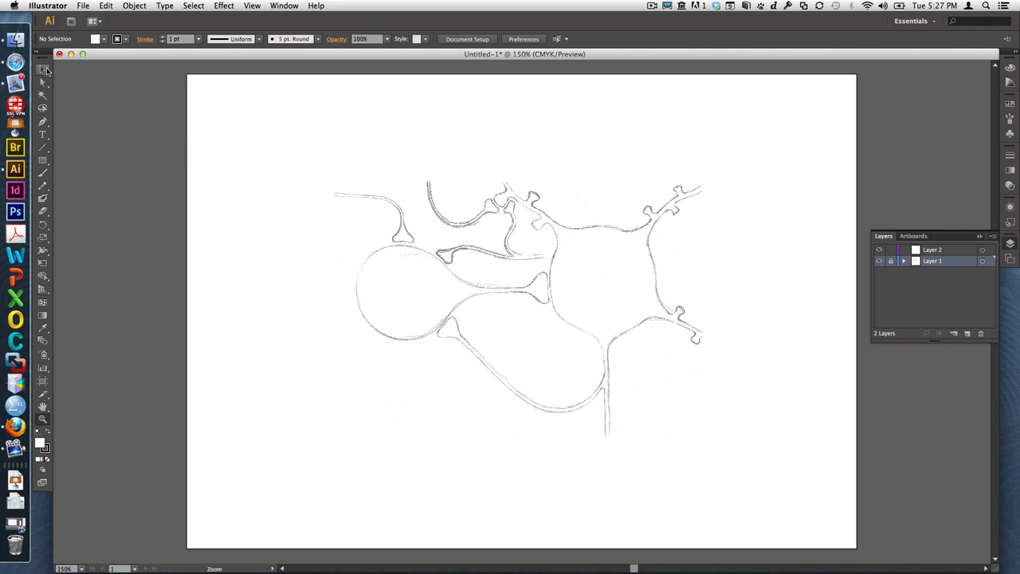
click(43, 70)
drag(328, 197, 513, 365)
Zoom in on the sketch's bulb shape and close the Layers panel.
click(43, 420)
mouse_move(325, 169)
mouse_down()
mouse_move(494, 257)
mouse_move(714, 446)
mouse_up()
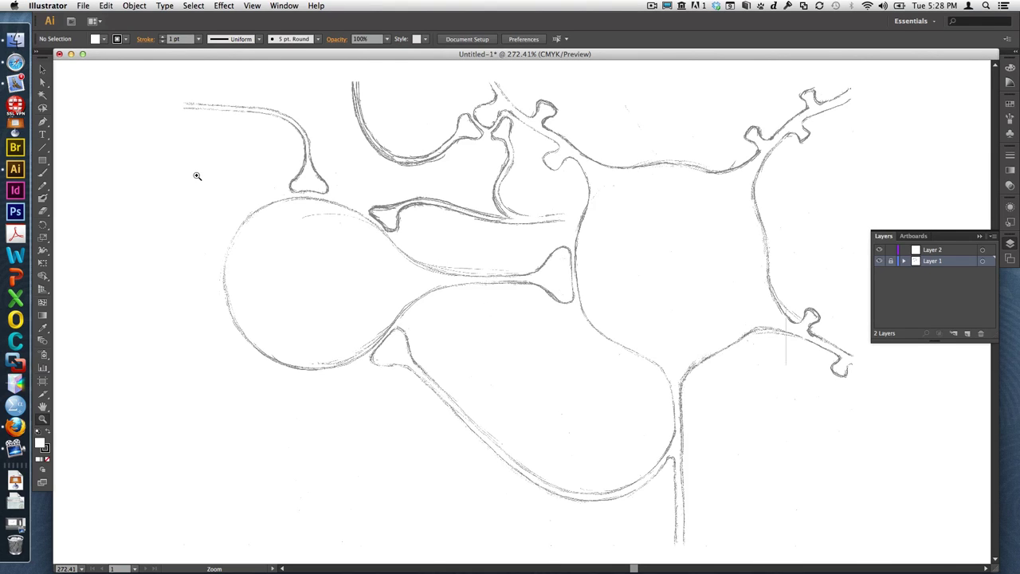
drag(197, 176, 589, 387)
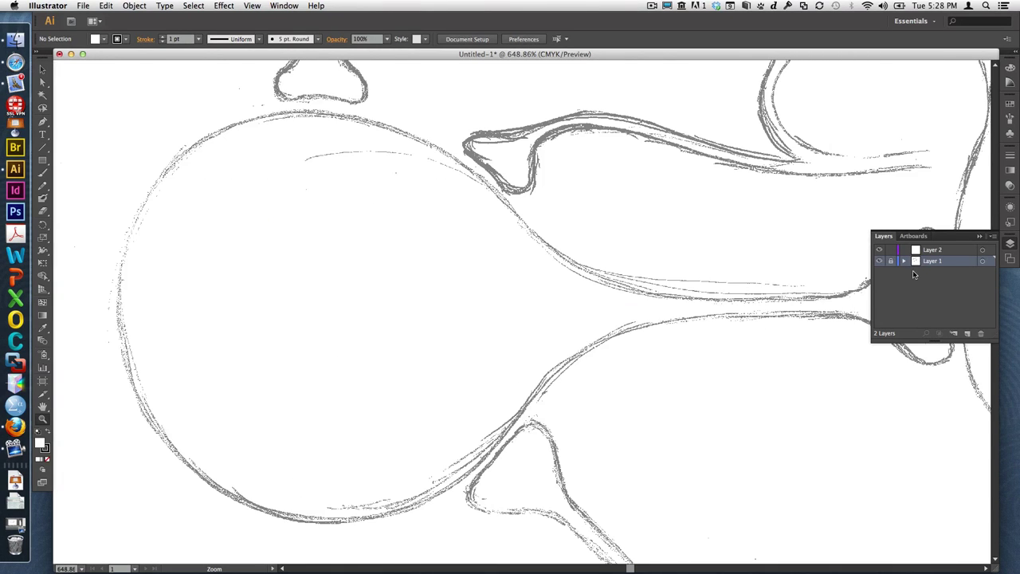
click(981, 236)
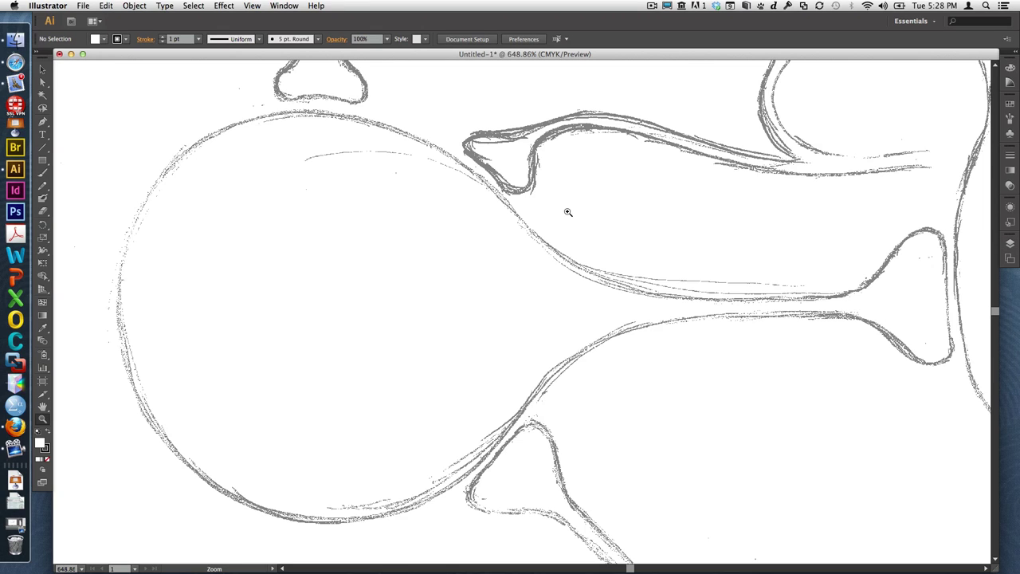
Pick the Pen tool and briefly check the Layers panel.
click(44, 123)
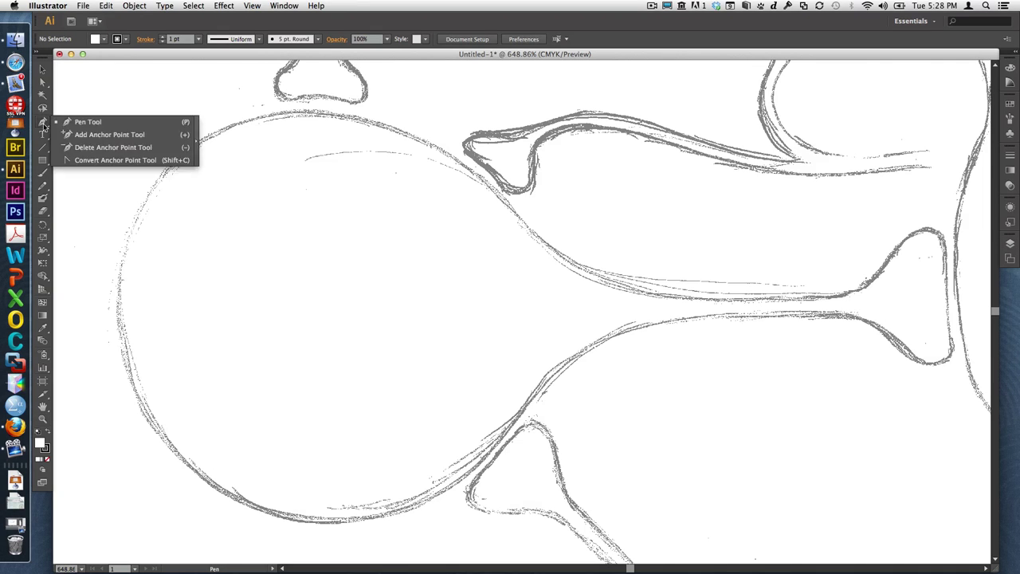
click(88, 121)
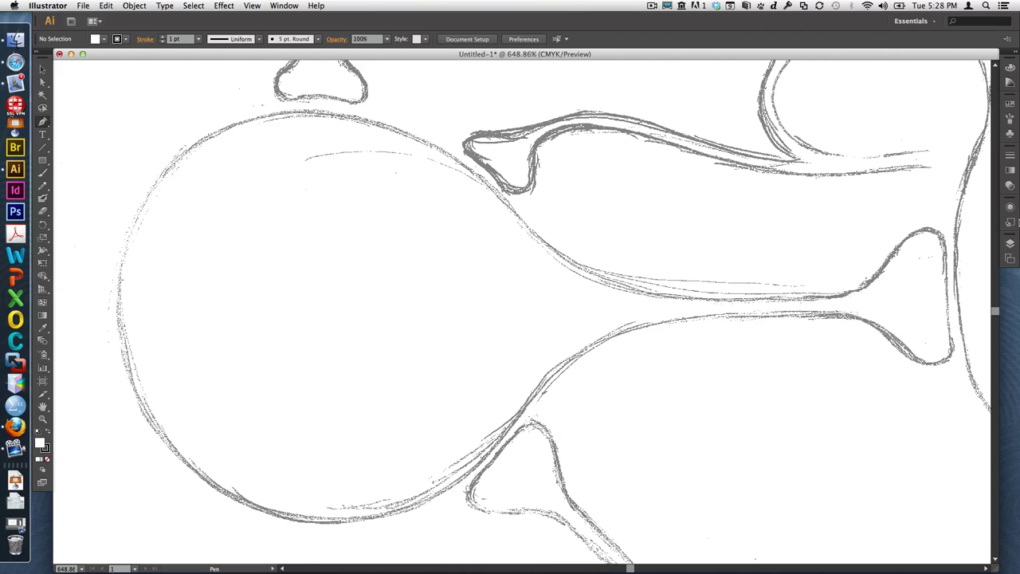
click(1011, 243)
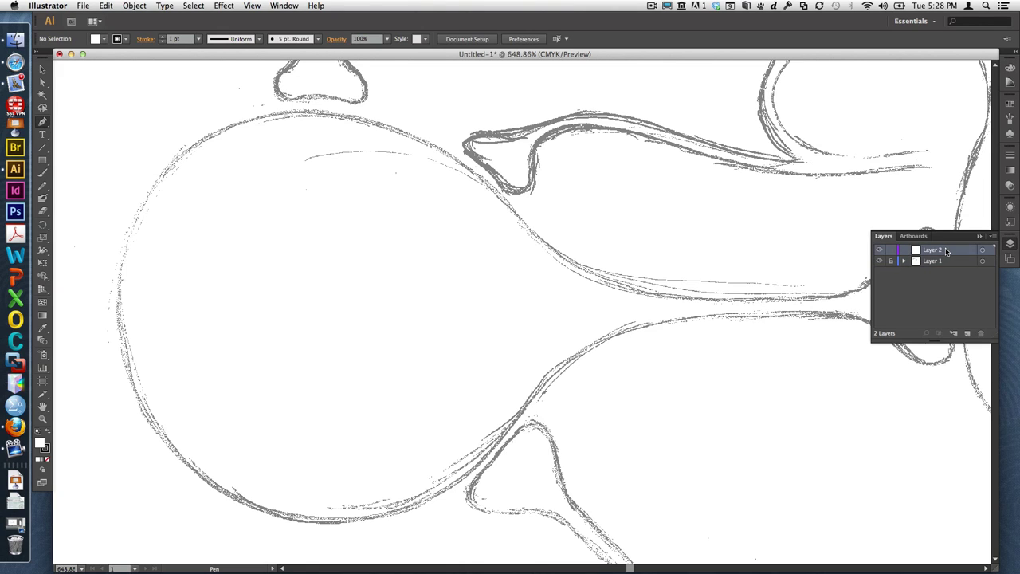
click(1010, 243)
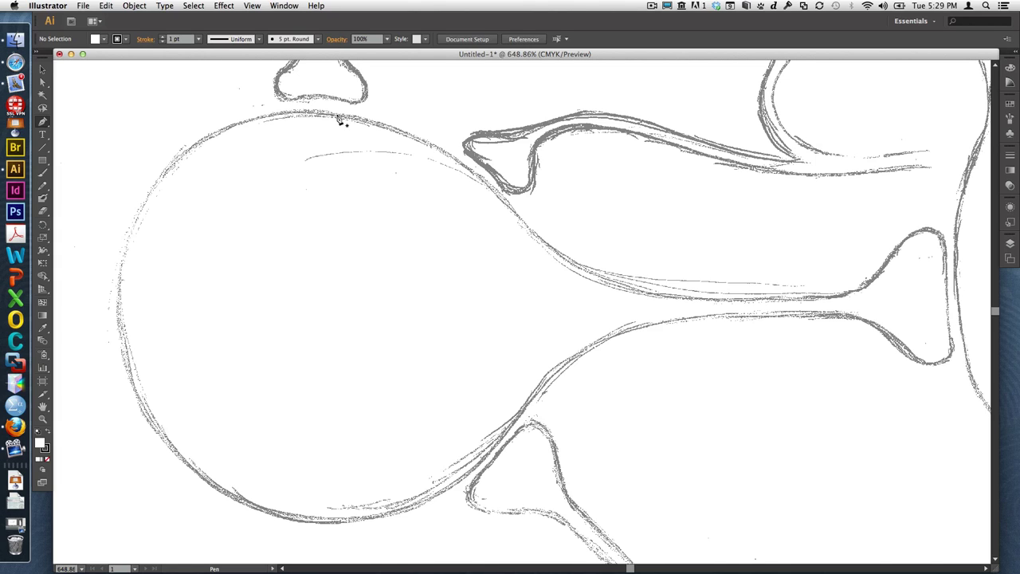
Place curved anchors from the bulb's top along the upper neck to the lobe's right end.
drag(339, 118, 498, 141)
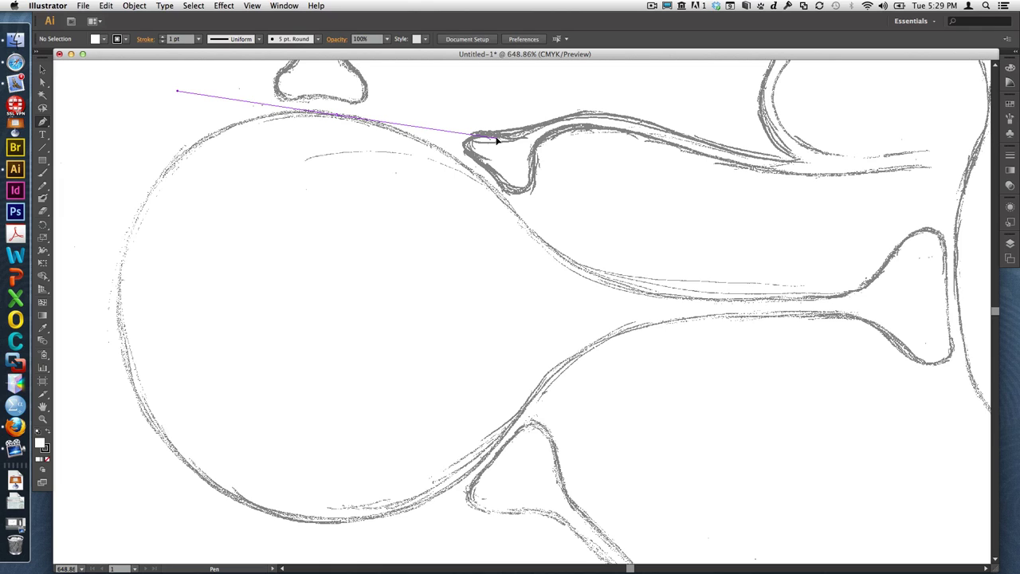
drag(496, 140, 495, 139)
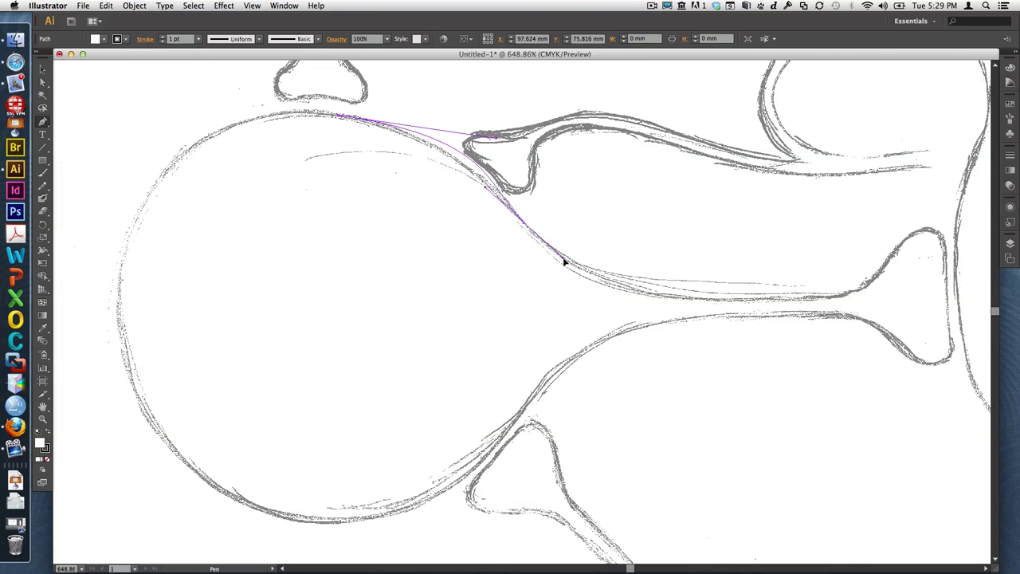
drag(524, 222, 565, 260)
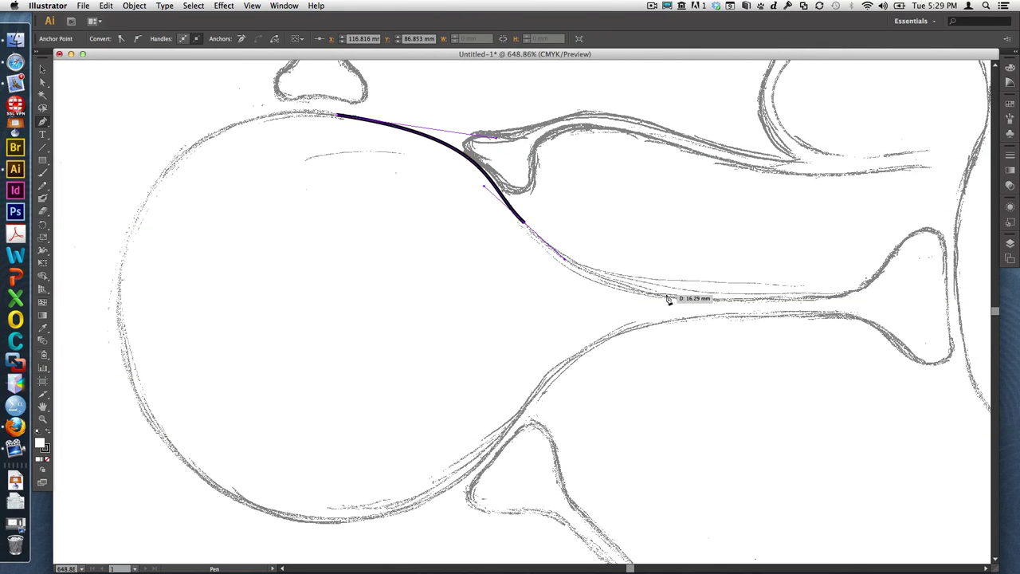
drag(724, 303, 729, 302)
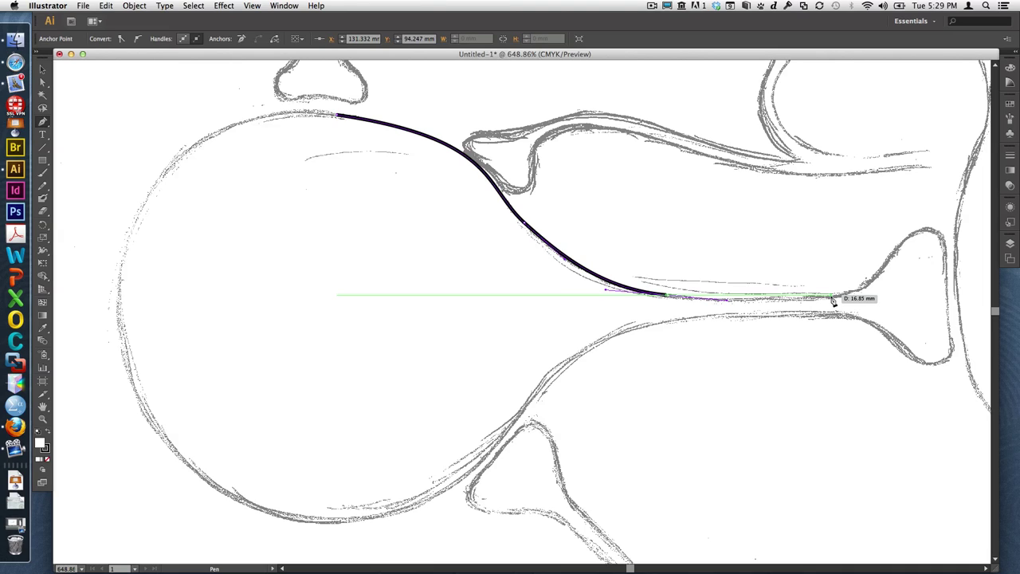
drag(833, 299, 861, 290)
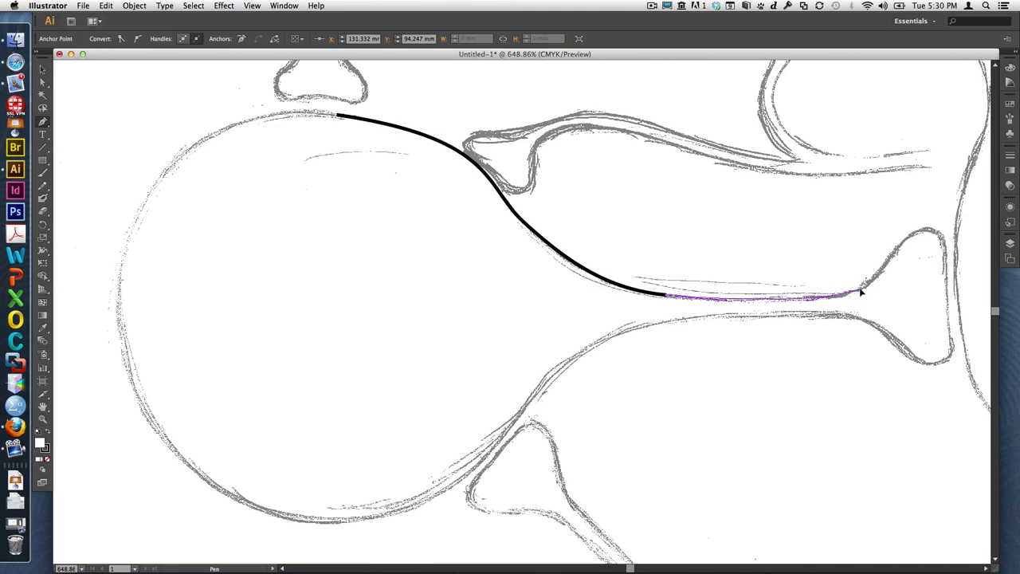
drag(900, 248, 924, 213)
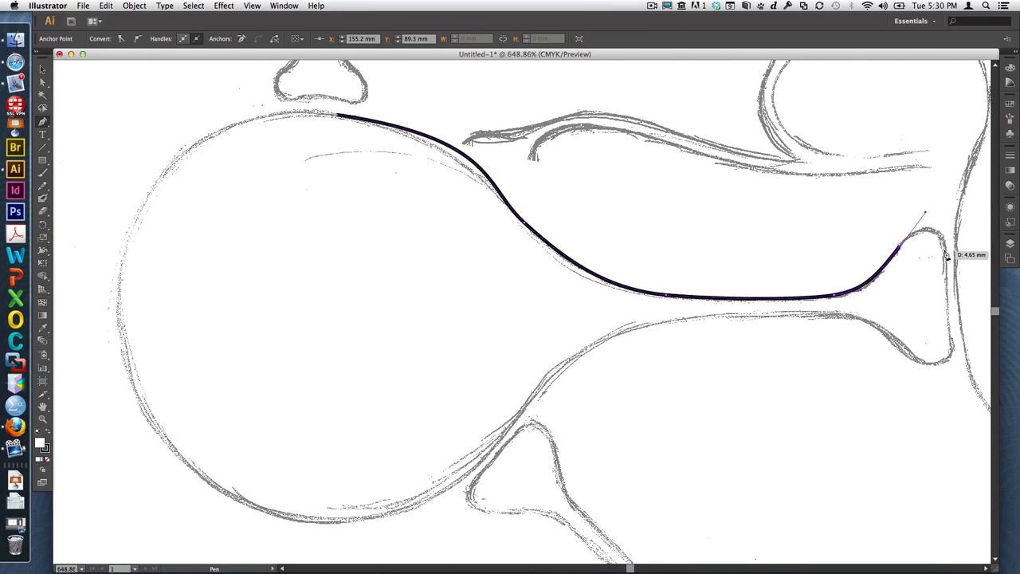
drag(946, 263, 909, 355)
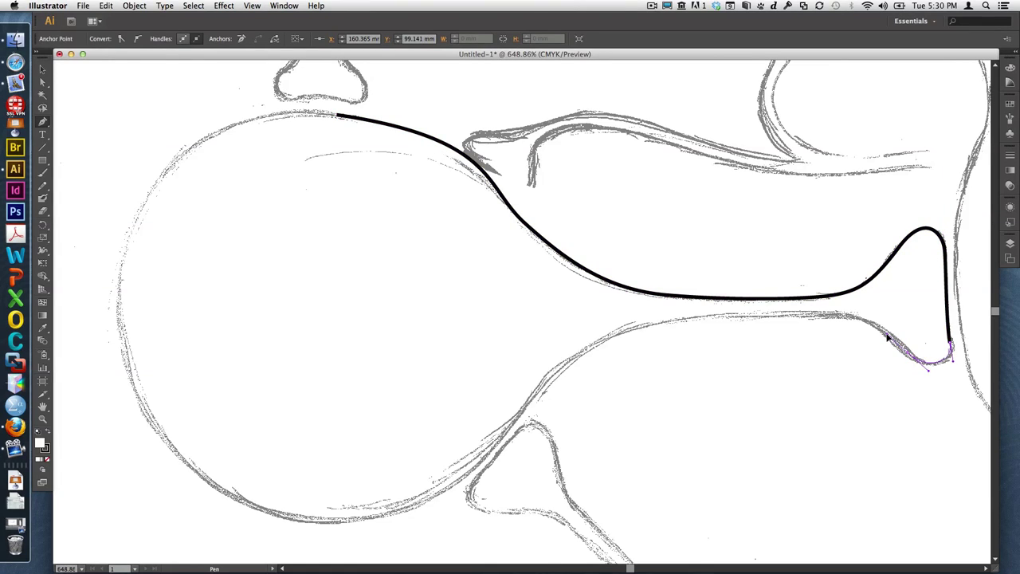
Continue along the lobe's underside, lower neck and bulb bottom, closing on the start anchor.
drag(851, 319, 816, 311)
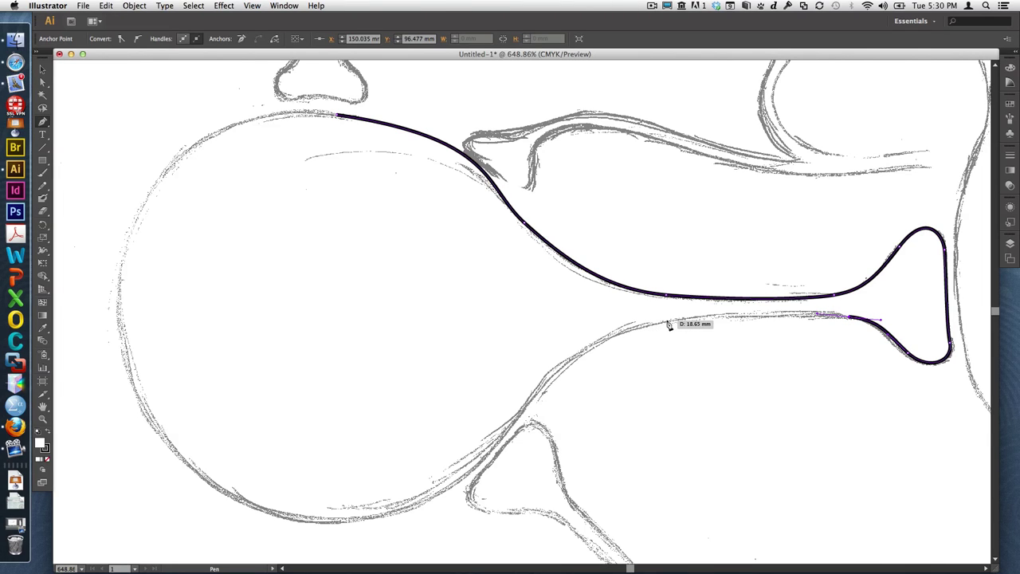
drag(668, 324, 601, 343)
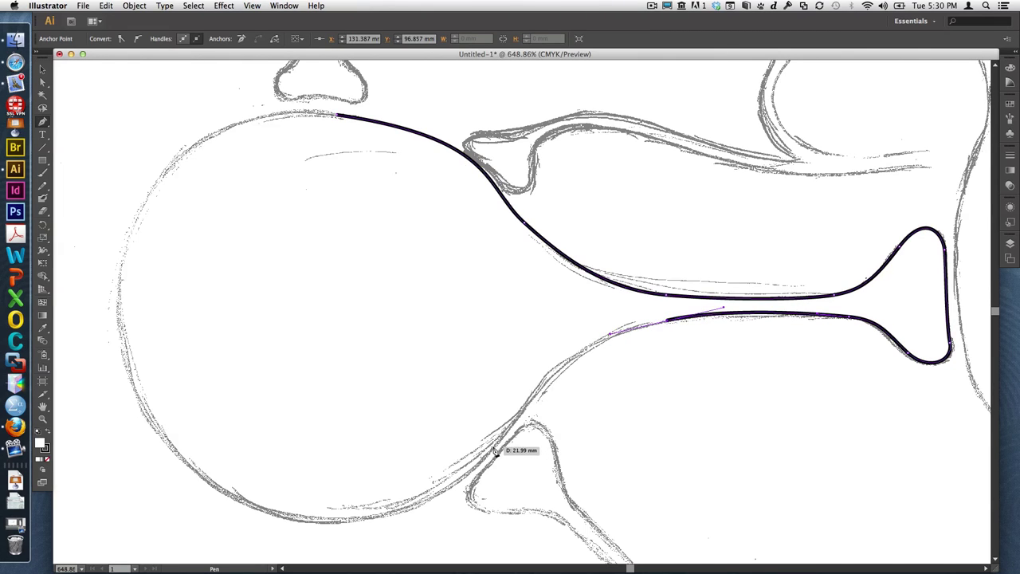
drag(495, 451, 431, 539)
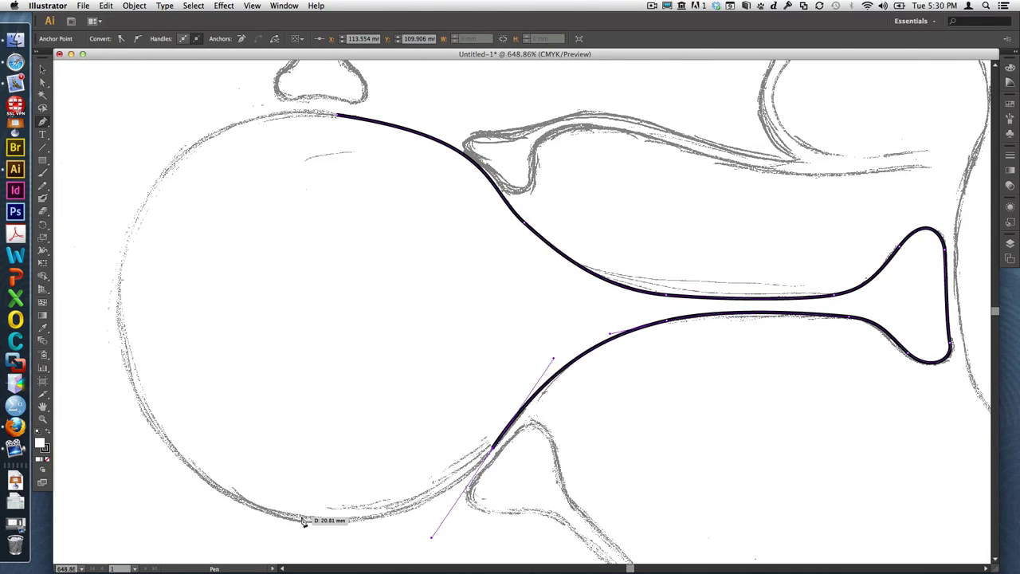
drag(303, 520, 288, 519)
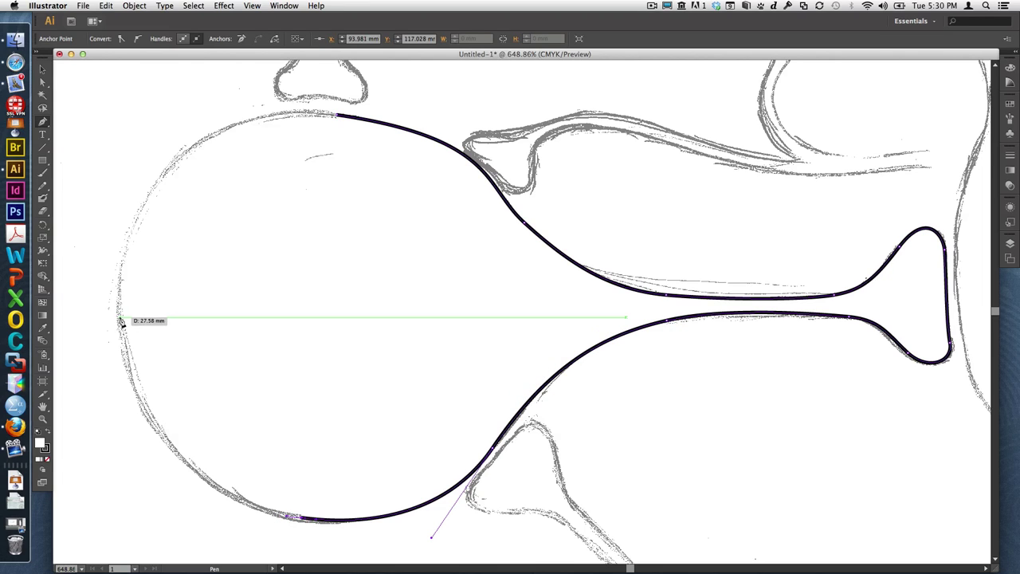
drag(120, 317, 110, 137)
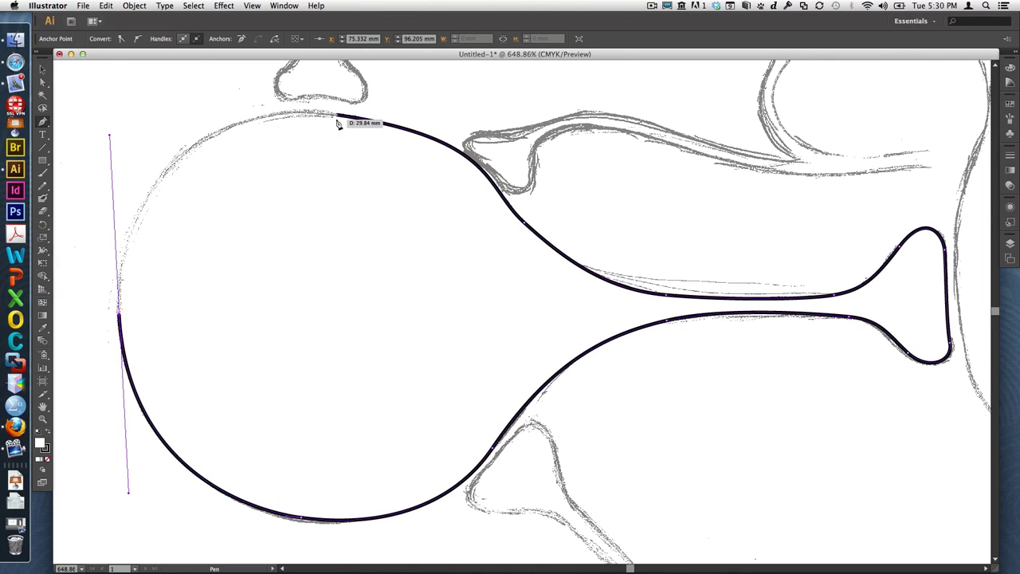
drag(340, 118, 402, 127)
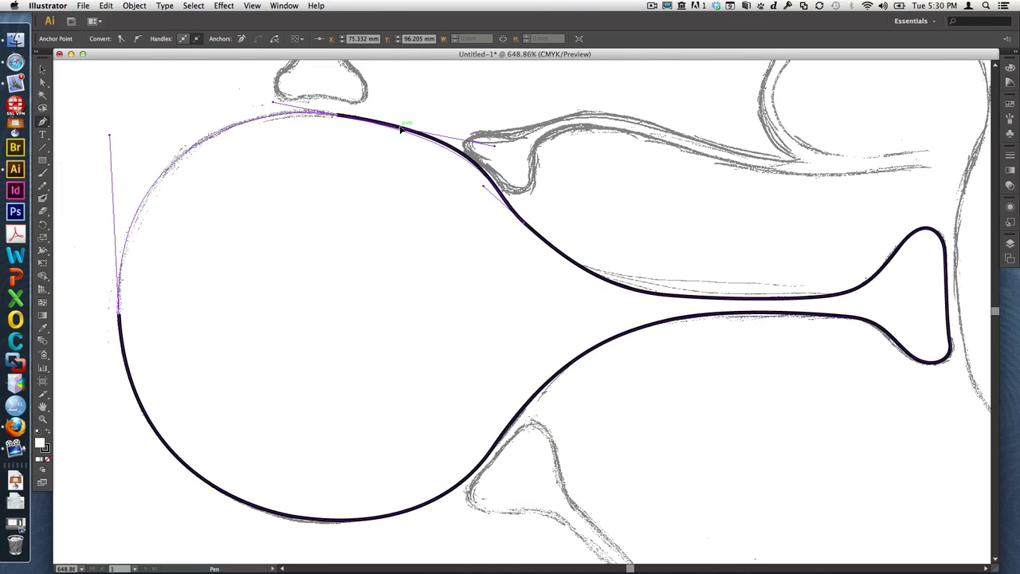
drag(402, 127, 404, 132)
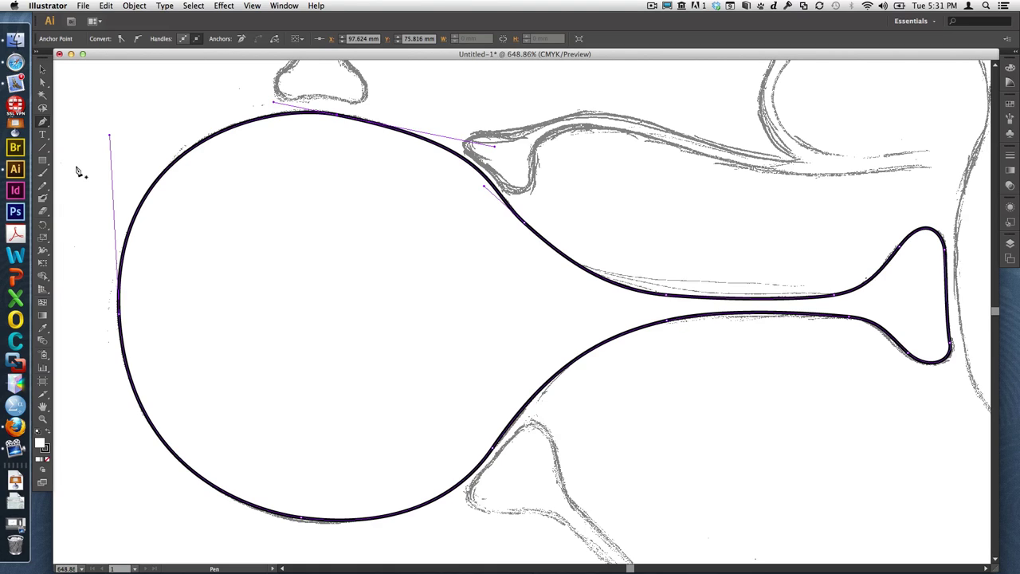
Set the outline's fill to None and refine the top anchor and its curves.
click(47, 461)
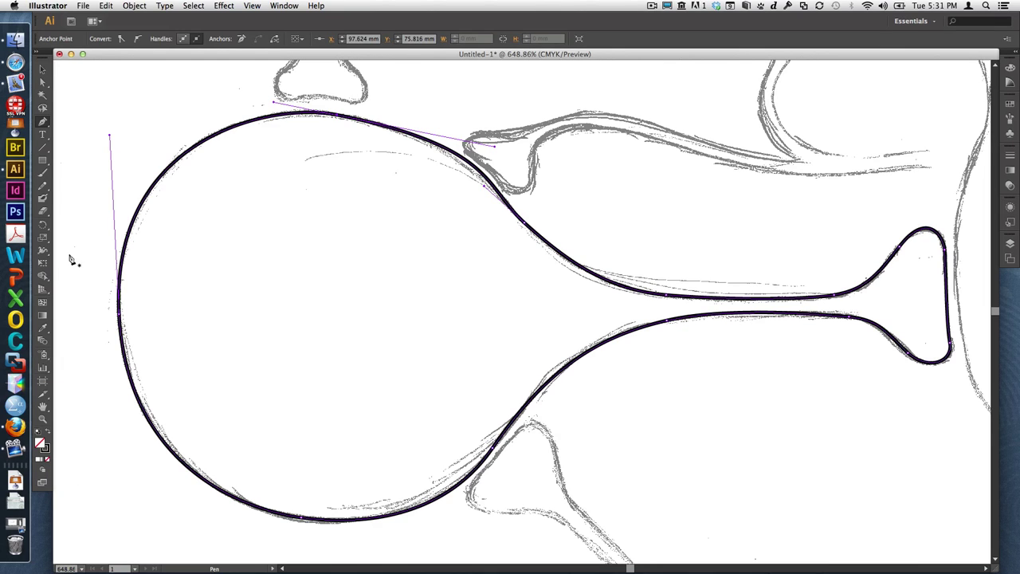
click(43, 82)
drag(496, 151, 479, 152)
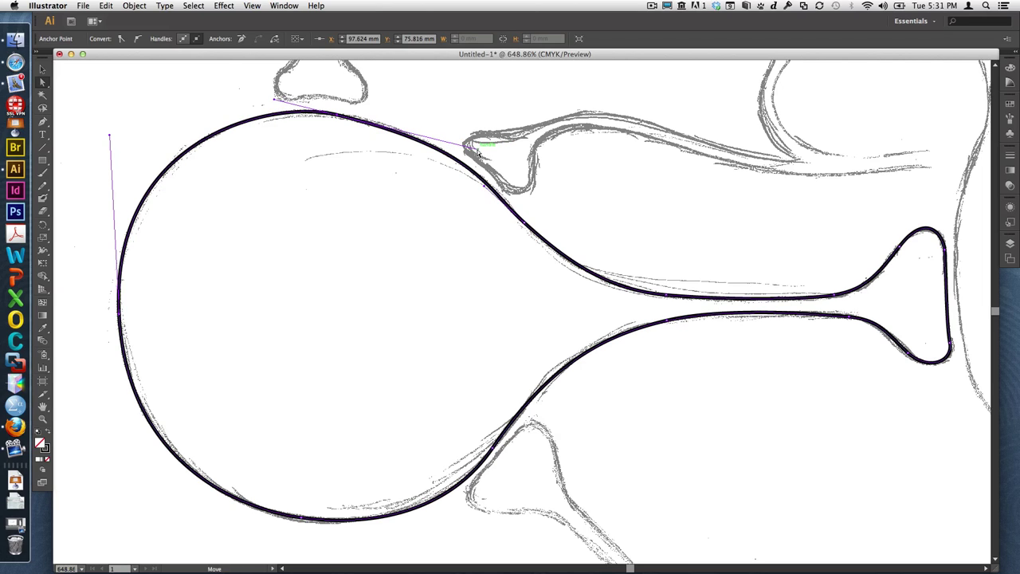
click(341, 118)
drag(341, 118, 355, 120)
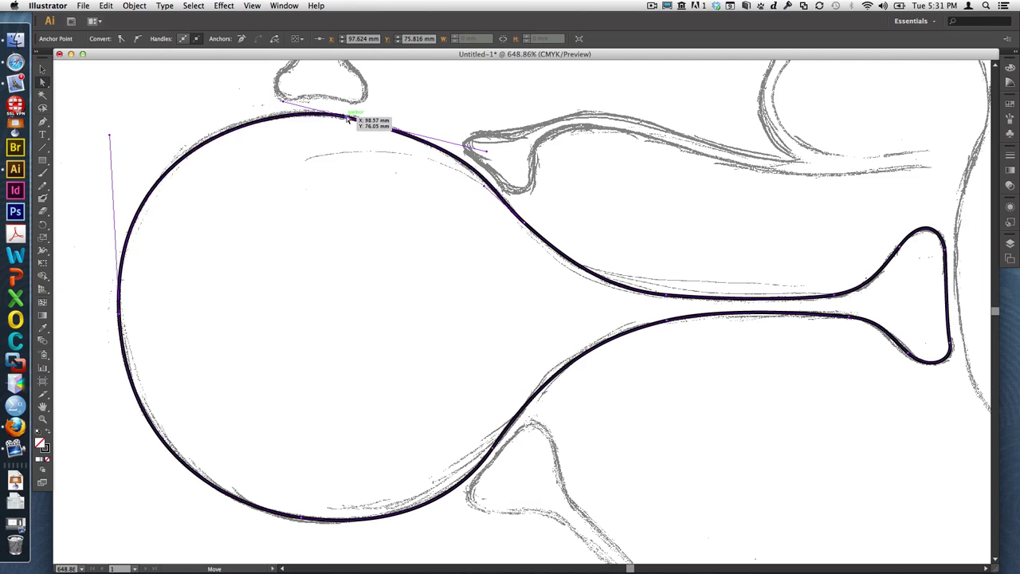
drag(465, 145, 462, 146)
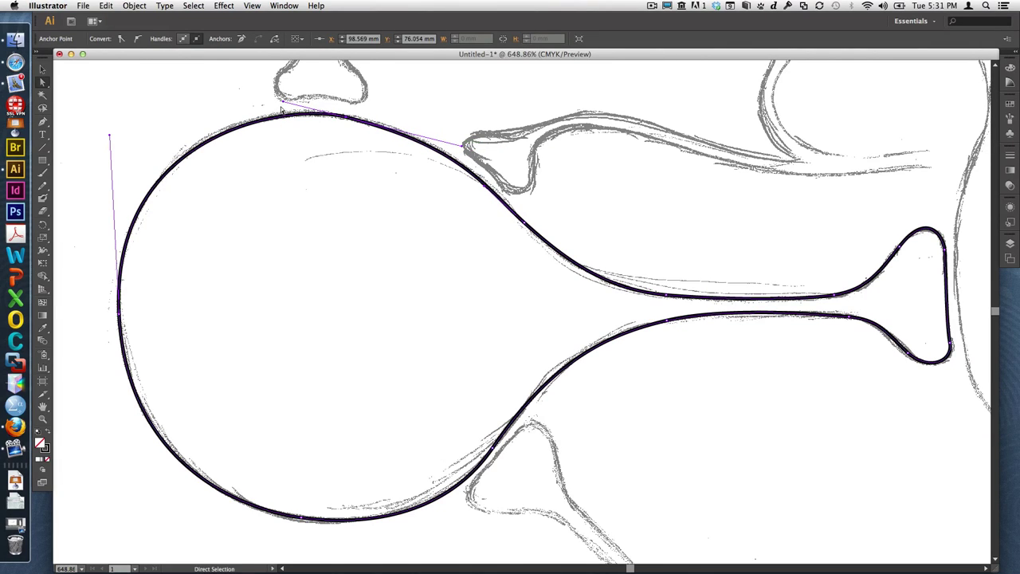
drag(283, 102, 274, 101)
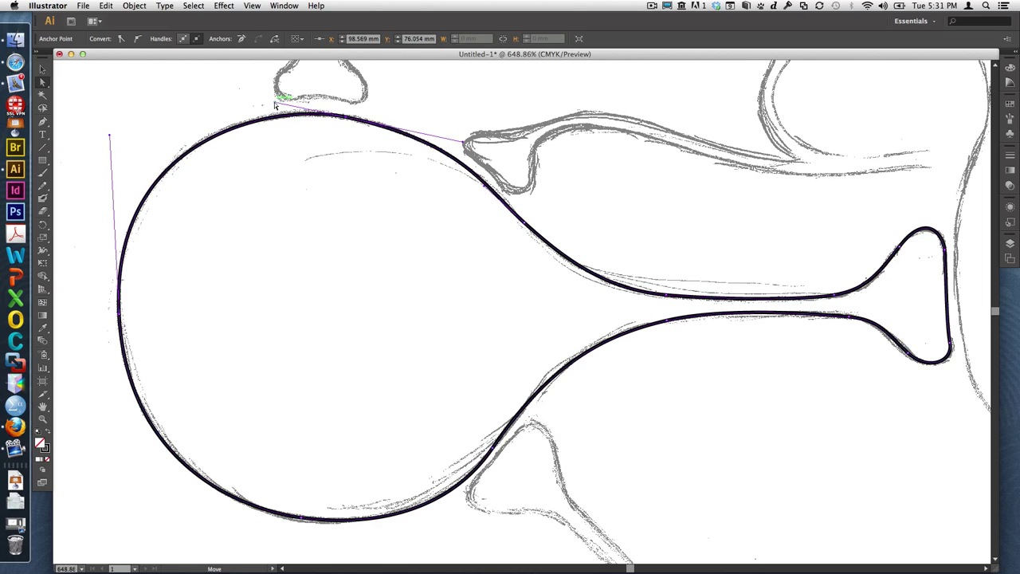
Refine the right lobe's curve and nudge the bottom anchor slightly left.
click(946, 248)
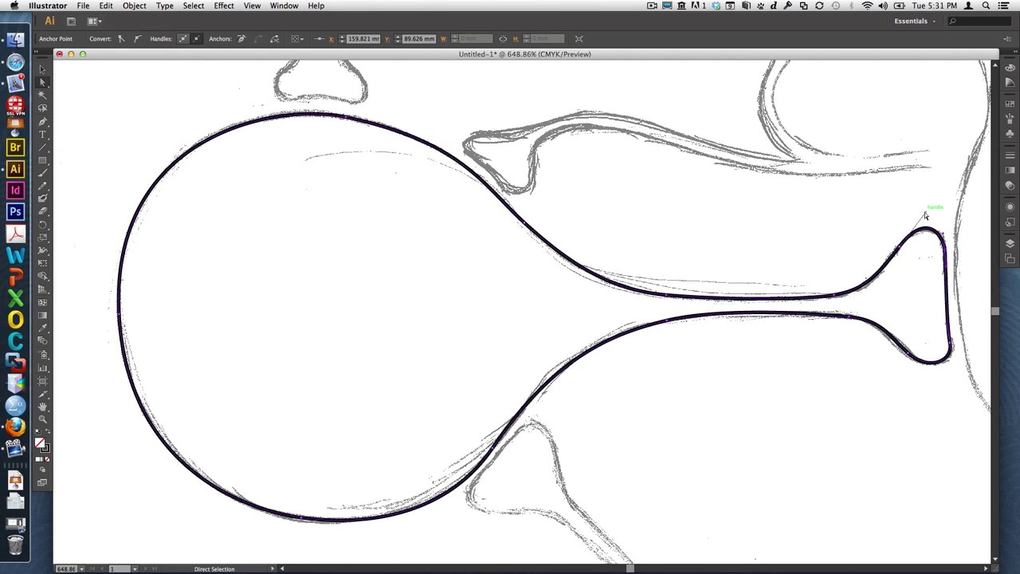
drag(925, 217, 922, 219)
click(933, 212)
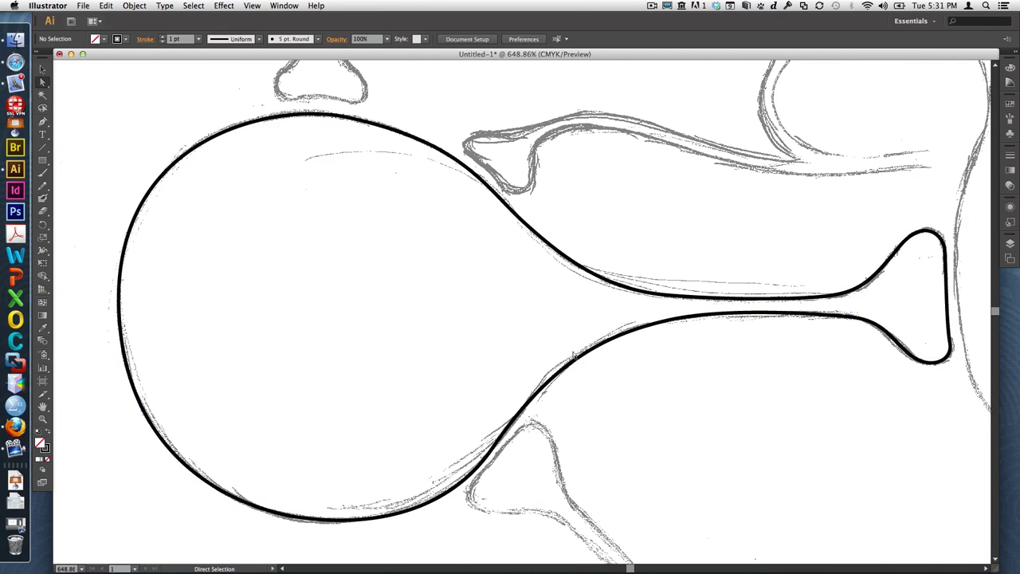
click(319, 518)
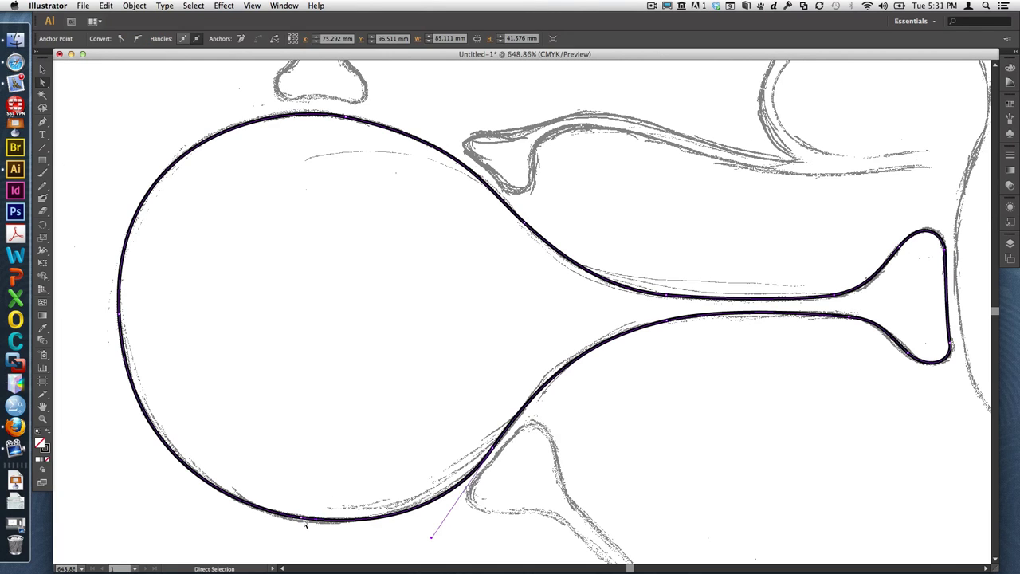
drag(304, 521, 296, 523)
click(366, 526)
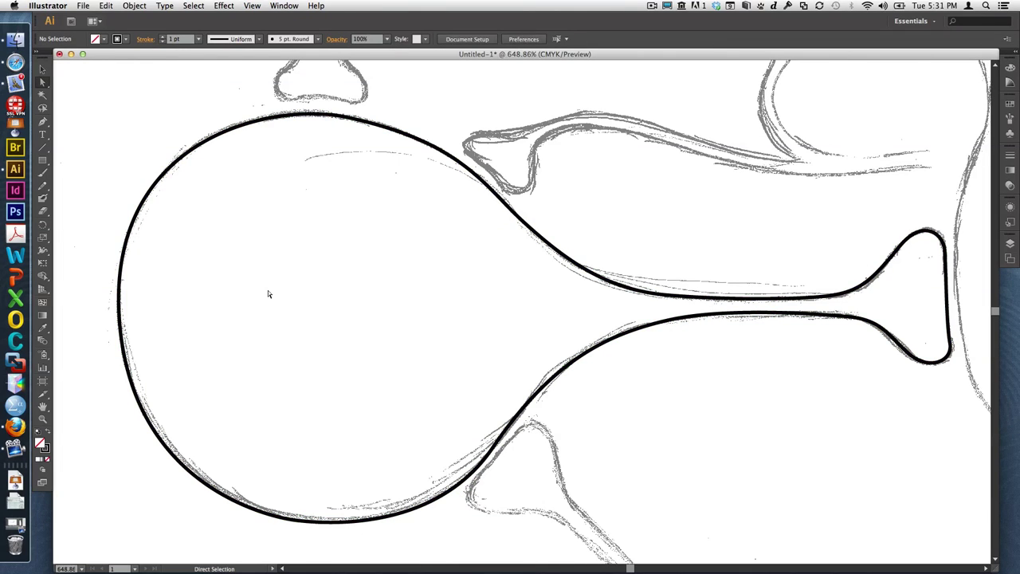
Turn off Layer 1's visibility, leaving only the black bulb outline.
scroll(734, 300, right, 1)
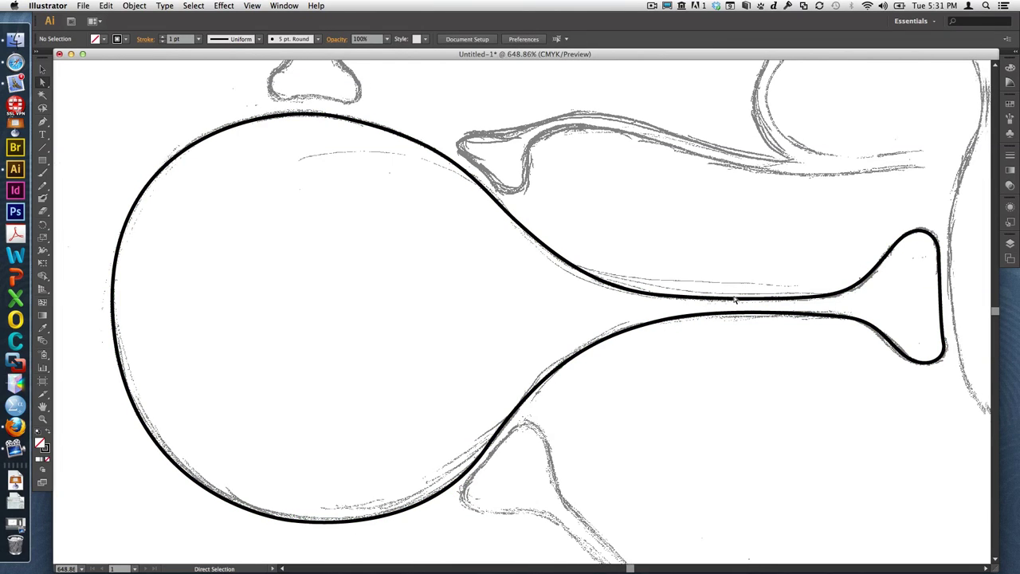
scroll(735, 300, down, 3)
scroll(735, 299, right, 3)
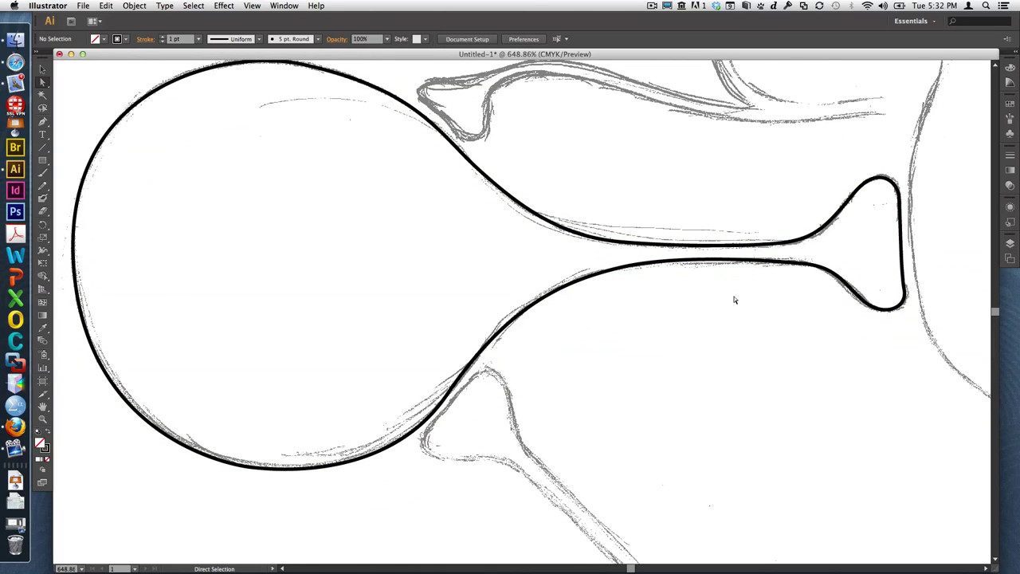
scroll(523, 293, up, 1)
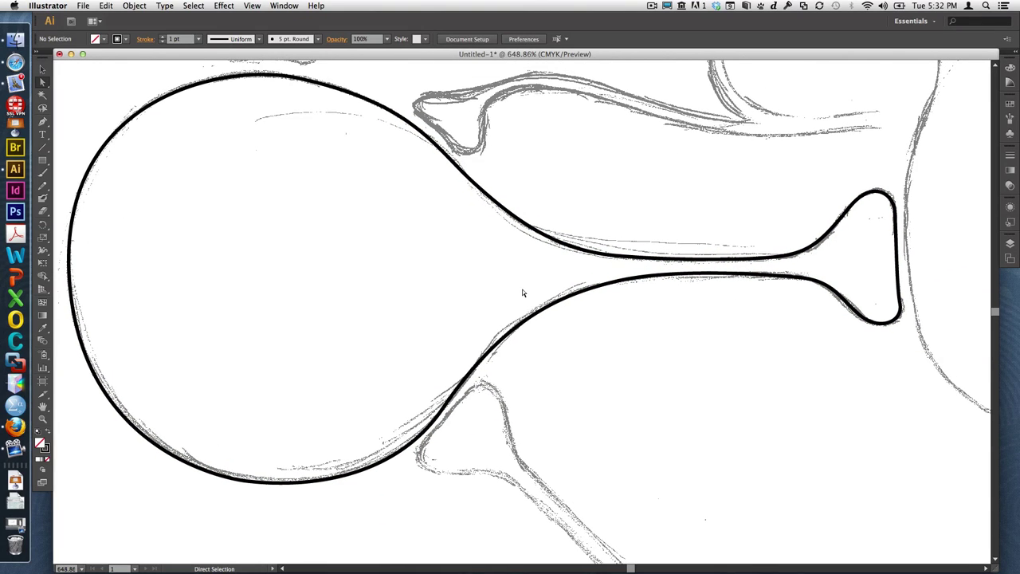
scroll(523, 293, left, 1)
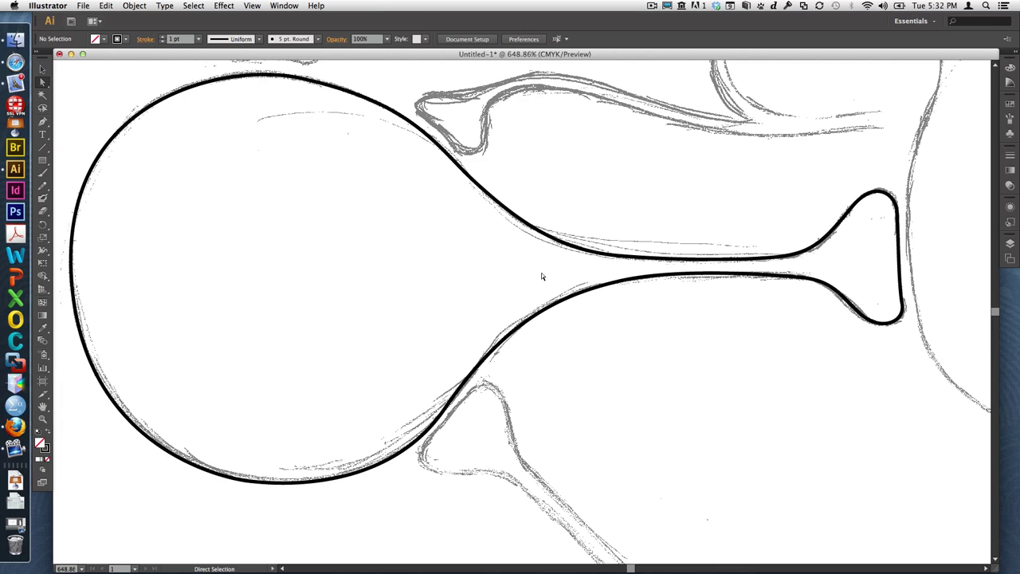
click(1009, 243)
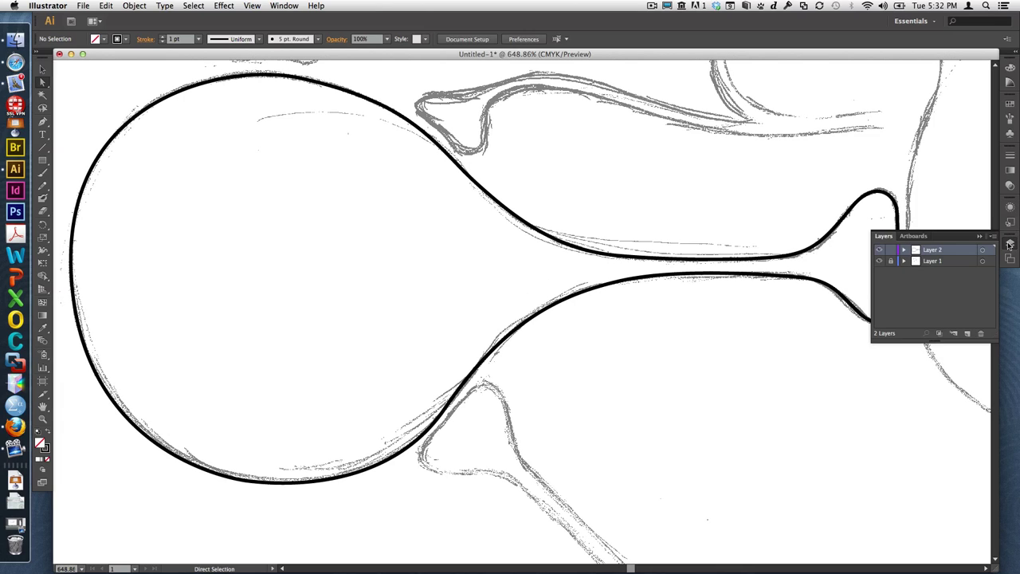
click(879, 261)
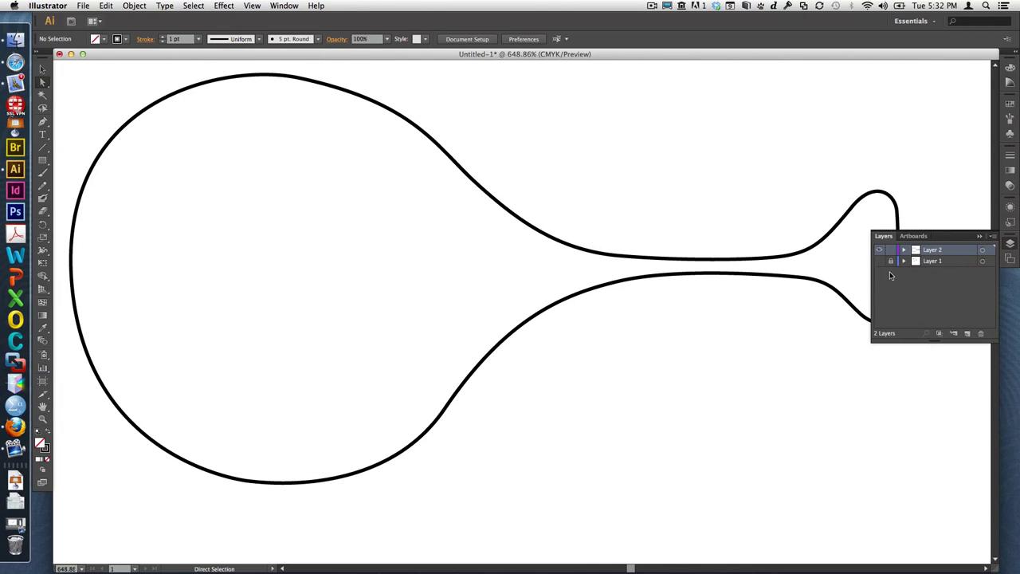
click(981, 237)
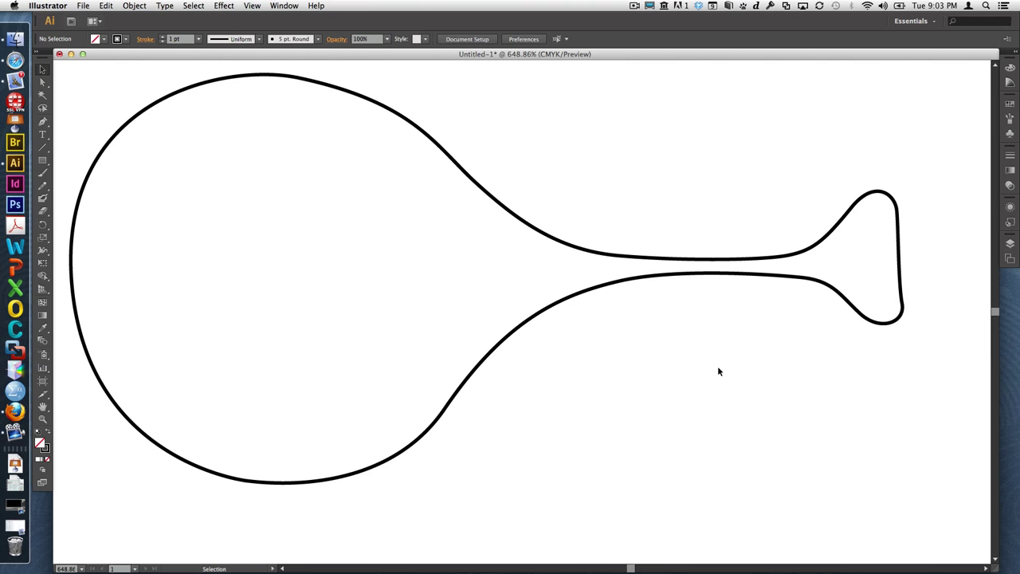
Make Layer 1's sketch visible again and pan down toward the handle.
click(1010, 243)
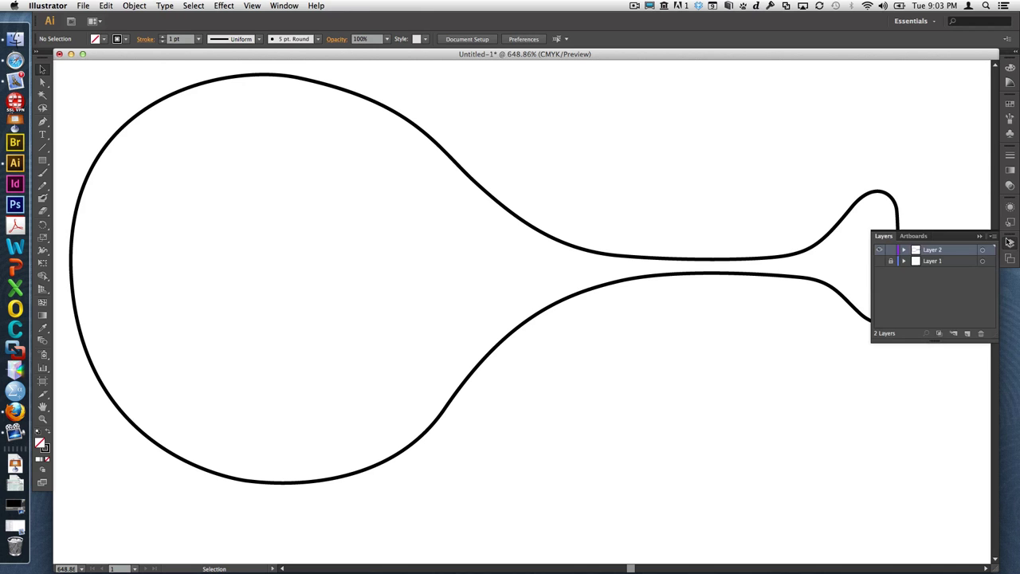
click(879, 261)
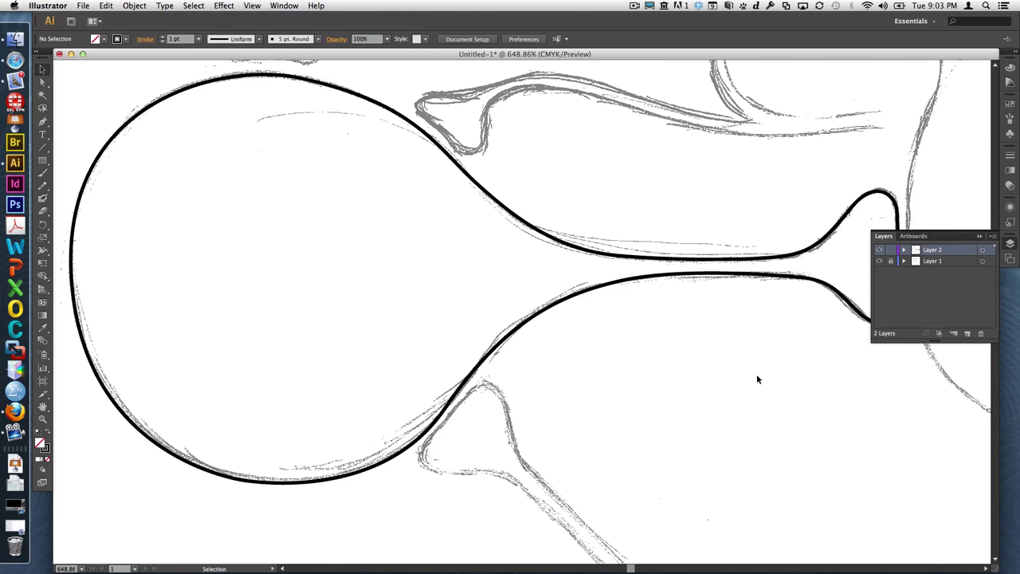
scroll(757, 374, down, 10)
scroll(756, 373, right, 6)
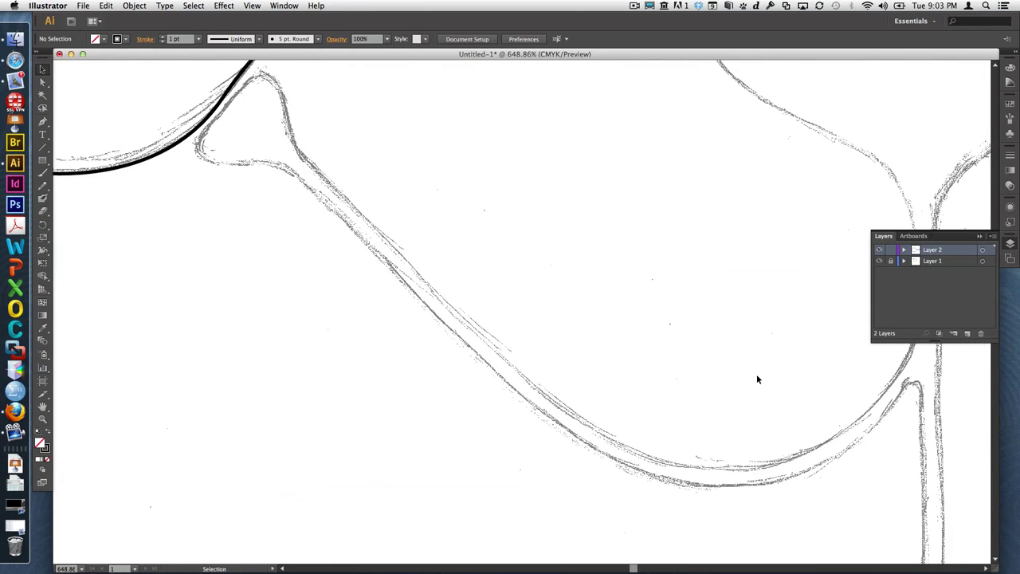
Zoom out to 400% so the whole handle sketch is in view, with the Pen tool ready.
key(a)
key(super+minus)
key(v)
click(980, 238)
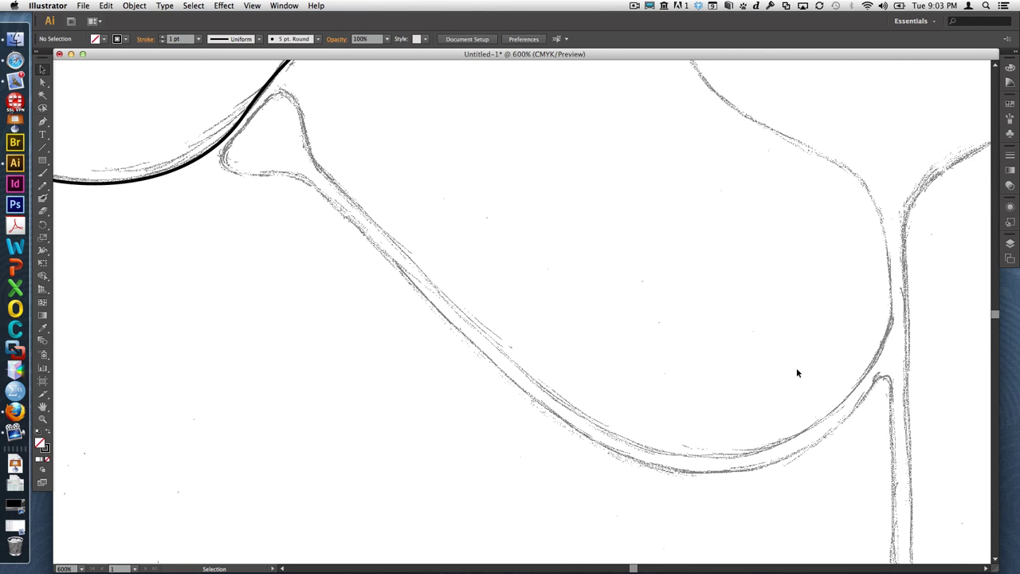
key(super+minus)
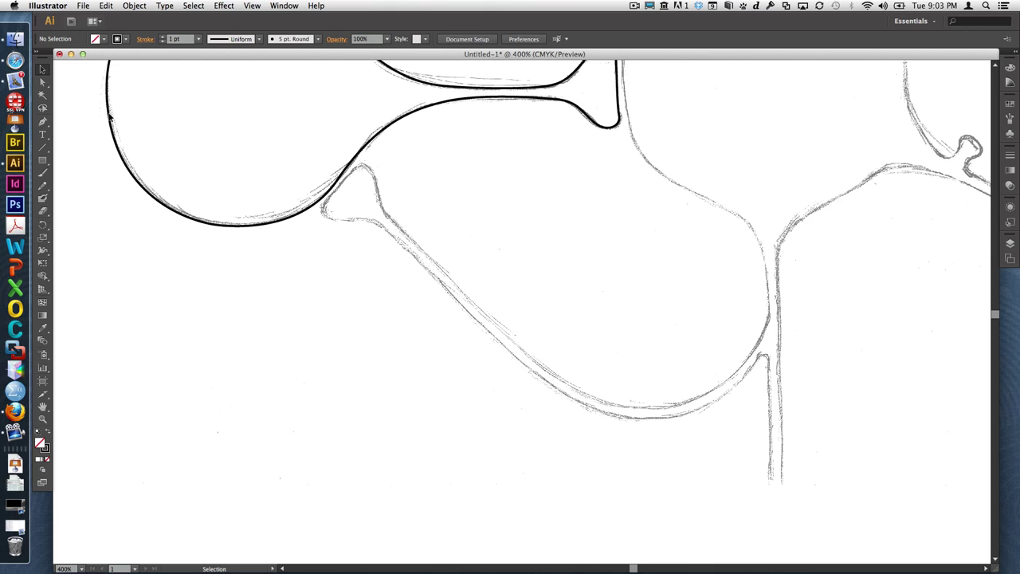
click(43, 121)
Trace the handle with curved anchors from its vertical end around the bend to the upper-left tip.
drag(769, 231, 779, 345)
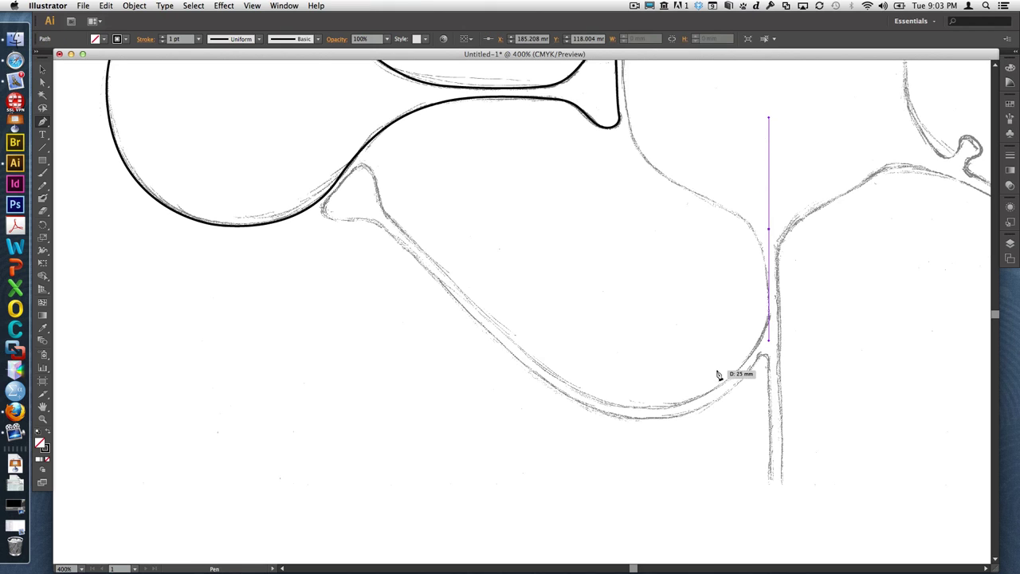
drag(718, 392, 667, 436)
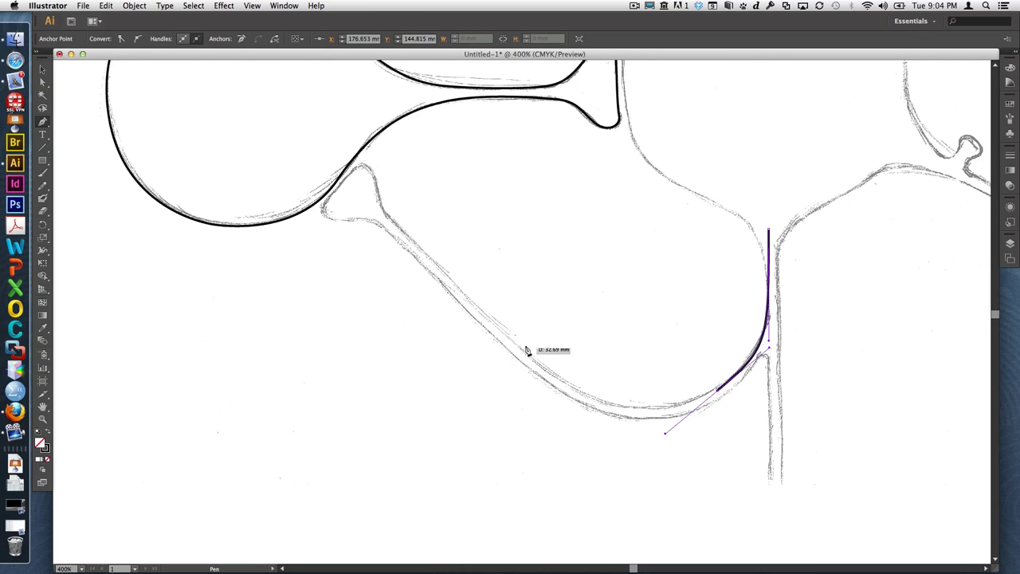
drag(505, 344, 437, 262)
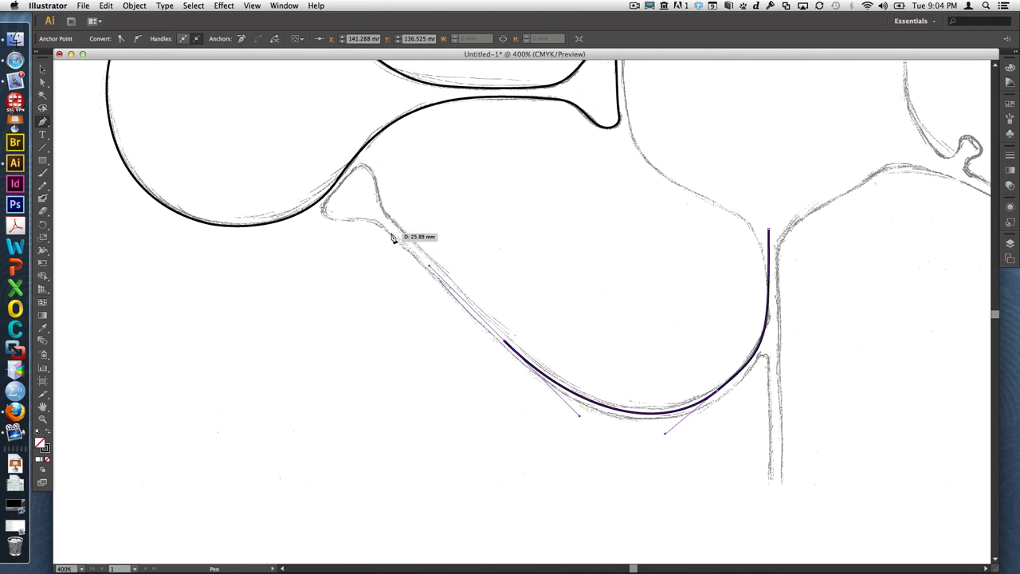
click(358, 198)
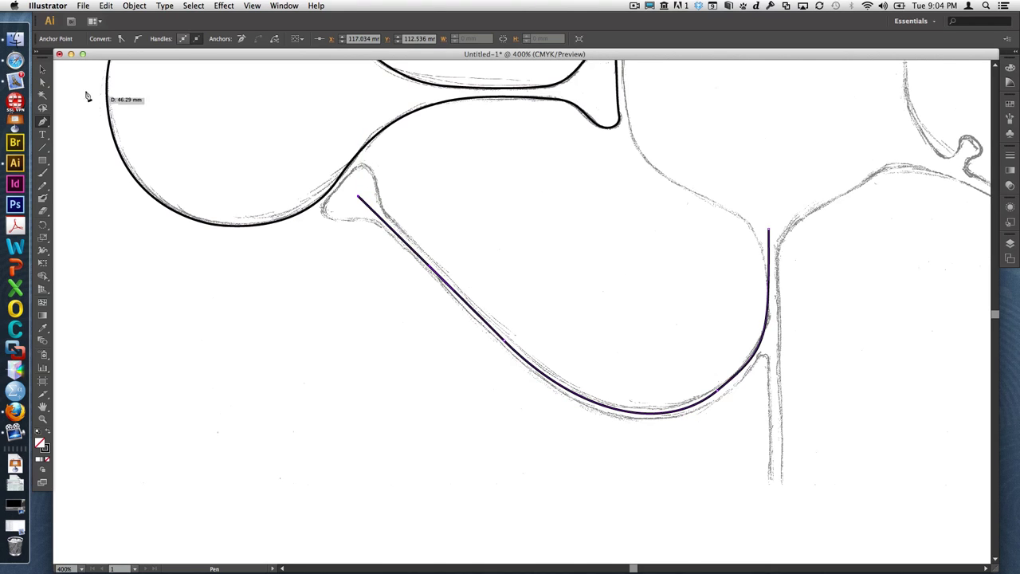
Nudge the handle path's lower anchor up along the vertical.
click(43, 82)
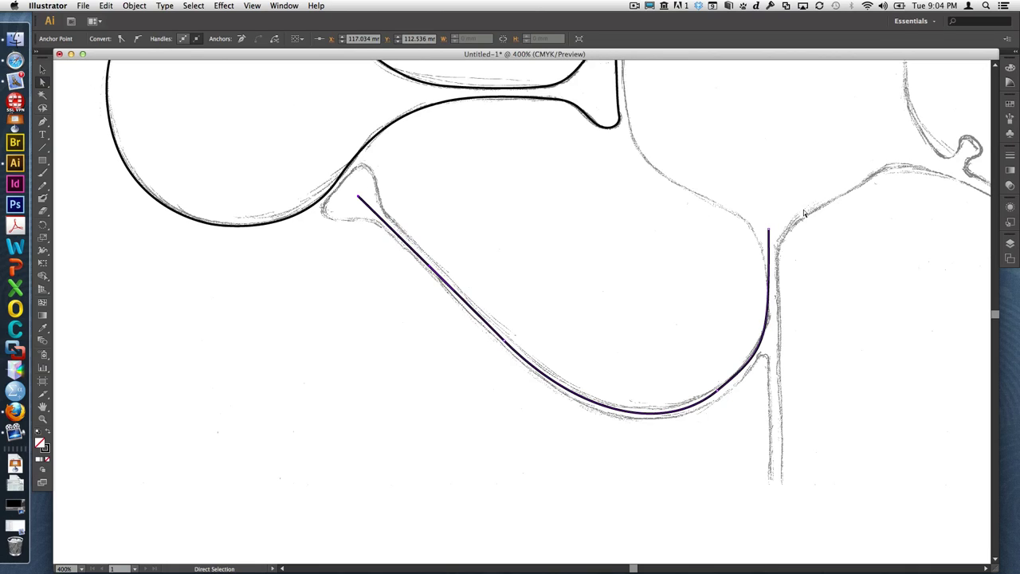
click(769, 230)
drag(771, 343, 768, 316)
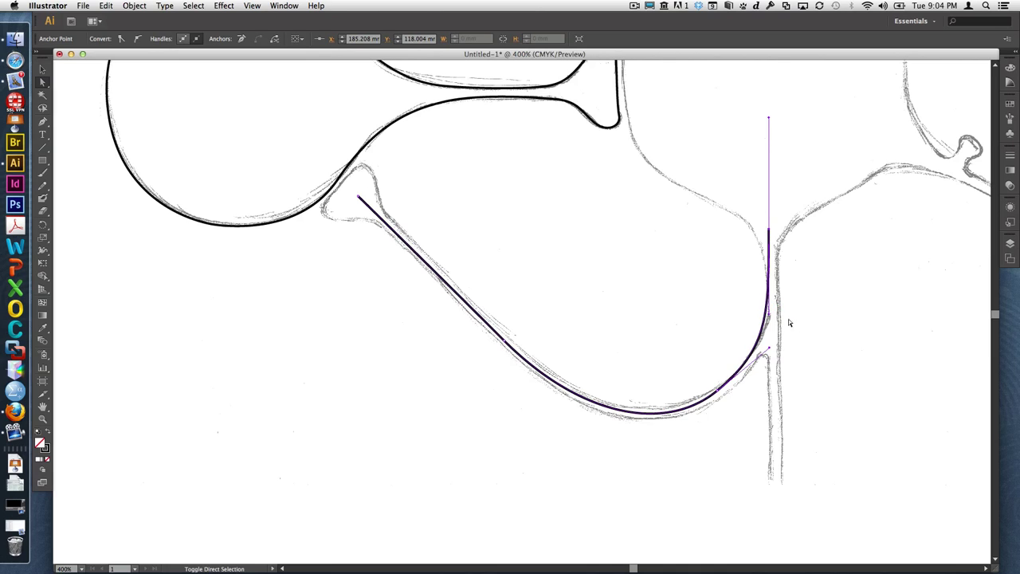
Raise the handle path's stroke weight to 6 pt.
click(1009, 155)
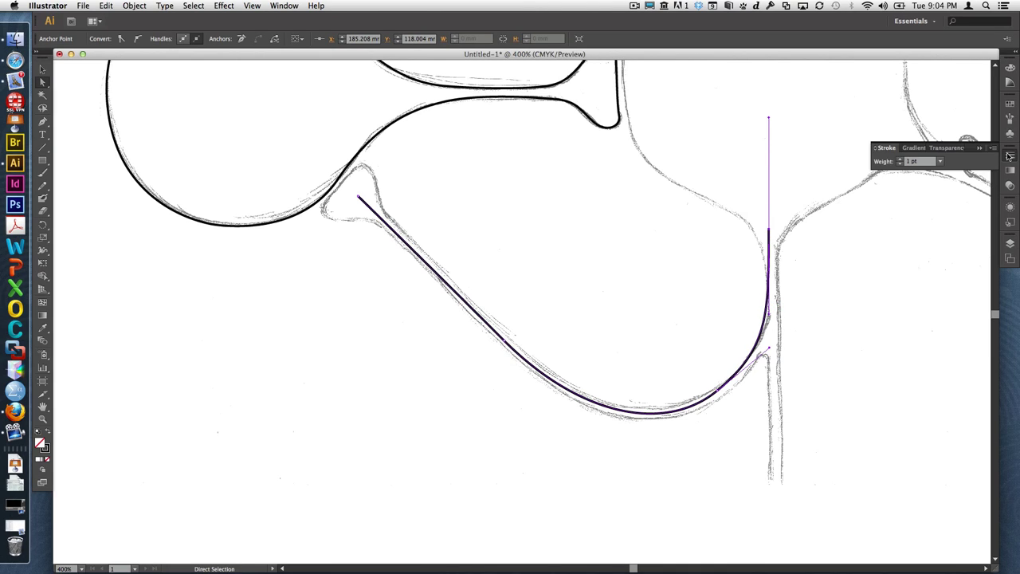
click(898, 161)
click(899, 161)
click(899, 161)
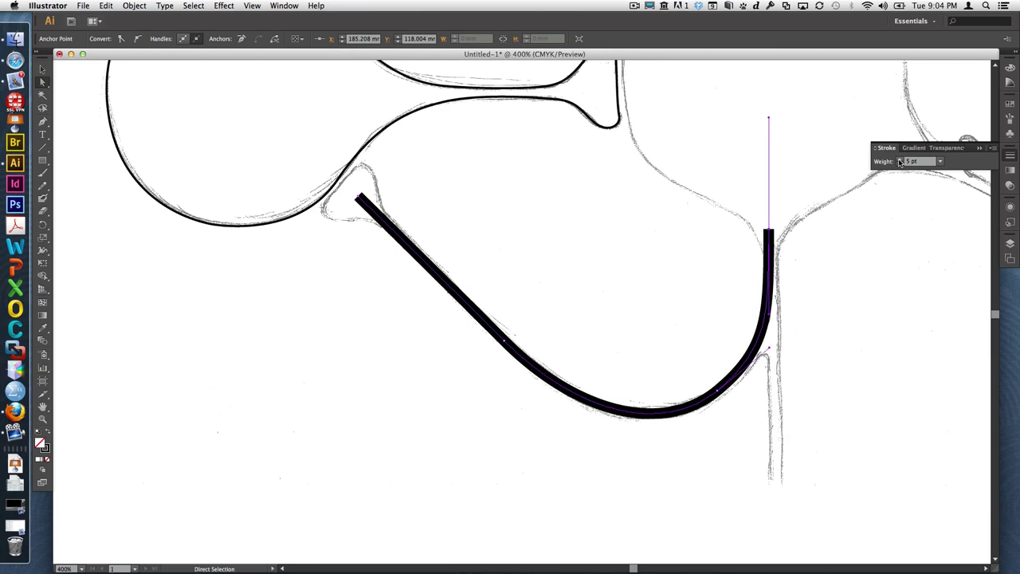
click(899, 160)
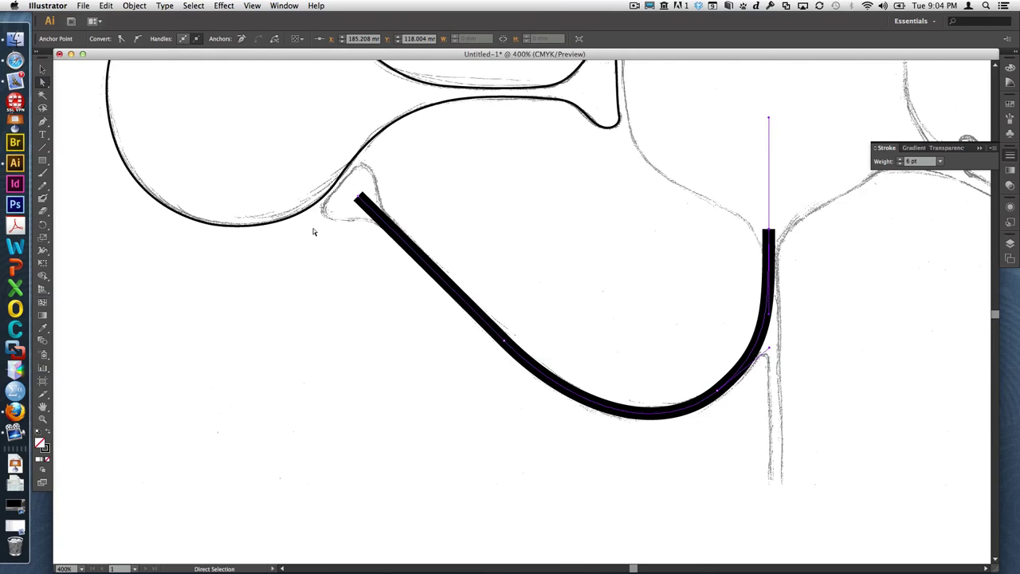
click(134, 5)
mouse_move(174, 205)
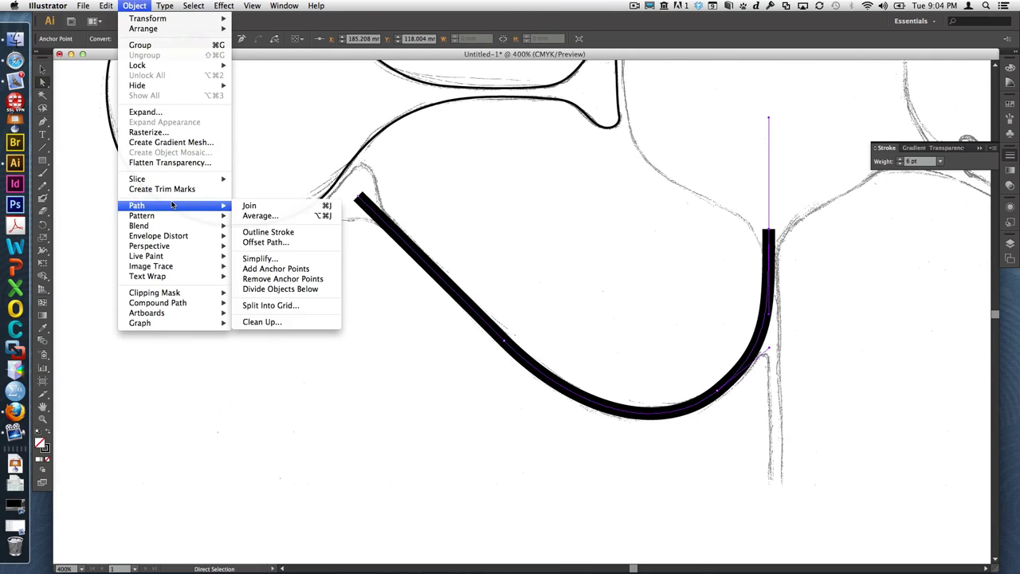
Outline the handle's stroke, swap fill and stroke, and fill the shape white.
click(275, 232)
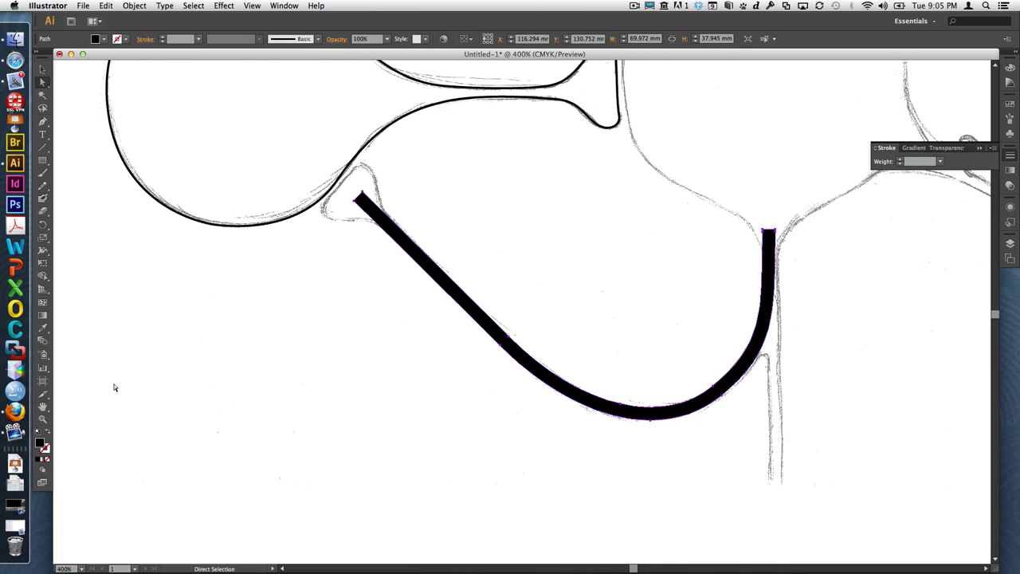
click(48, 434)
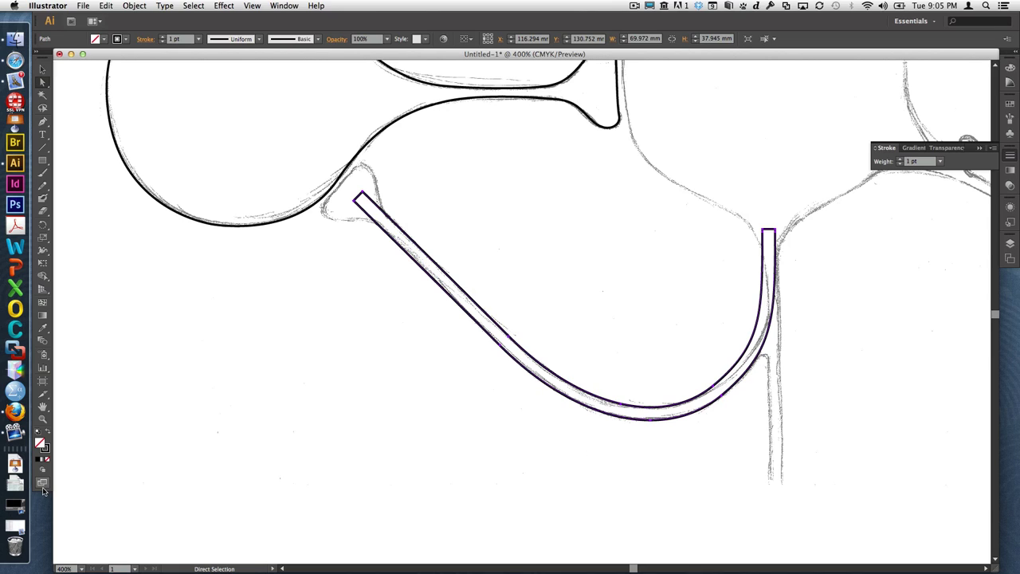
click(38, 459)
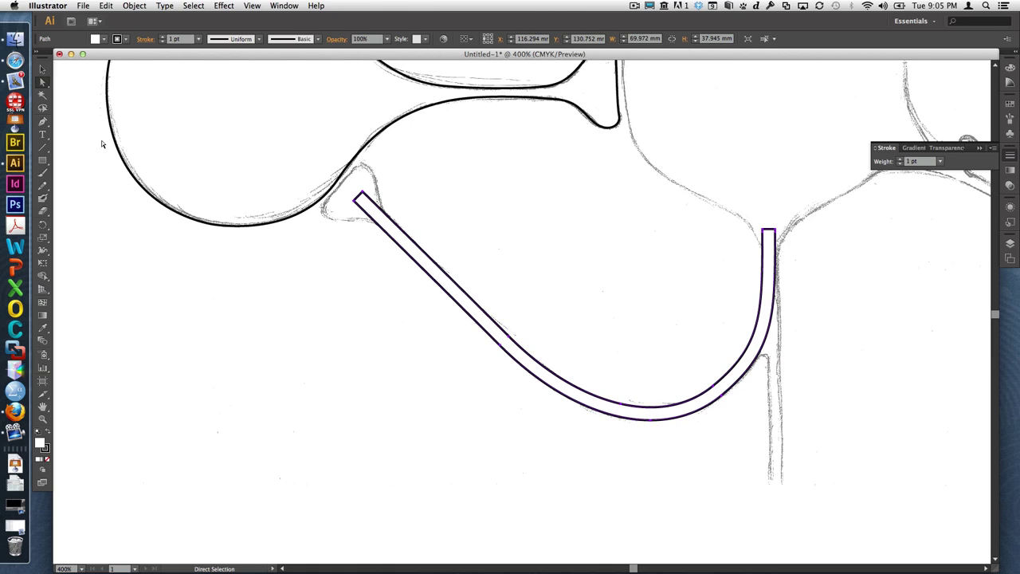
Draw a straight vertical Pen line from the top of the trunk to its bottom.
click(46, 122)
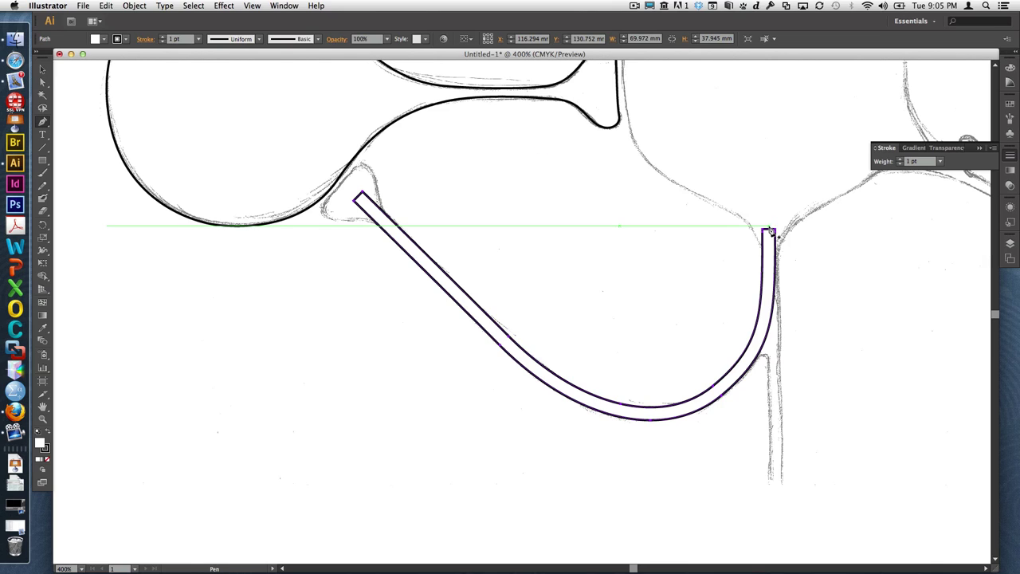
click(774, 285)
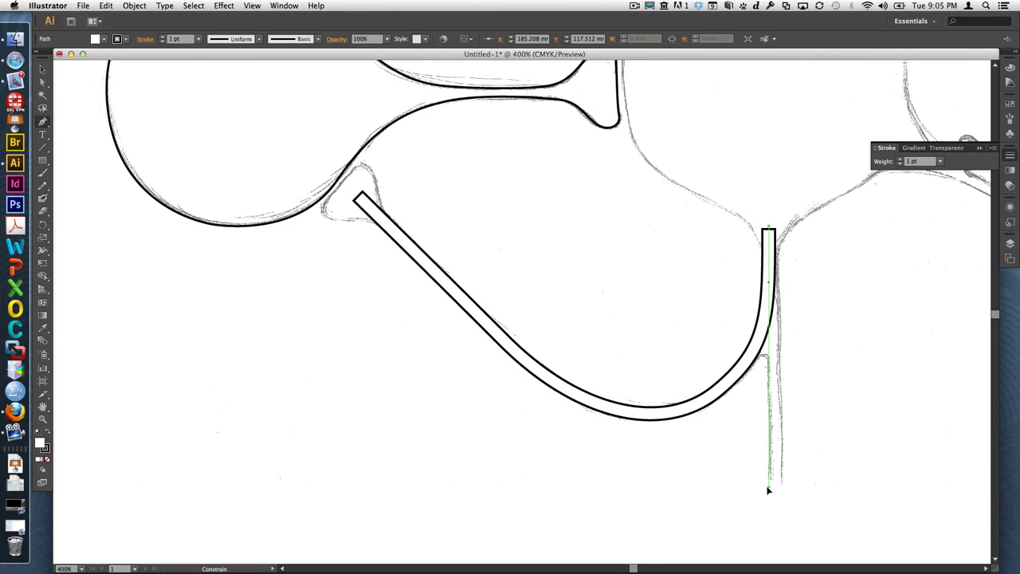
click(769, 491)
key(v)
Raise the vertical line's stroke weight to 6 pt.
click(900, 159)
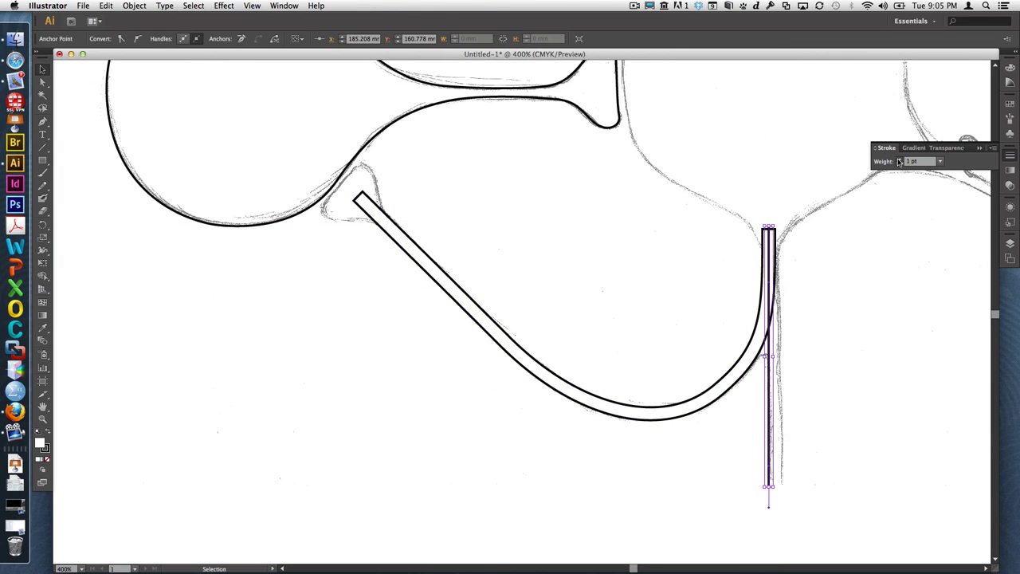
click(899, 158)
click(900, 159)
click(900, 158)
click(900, 158)
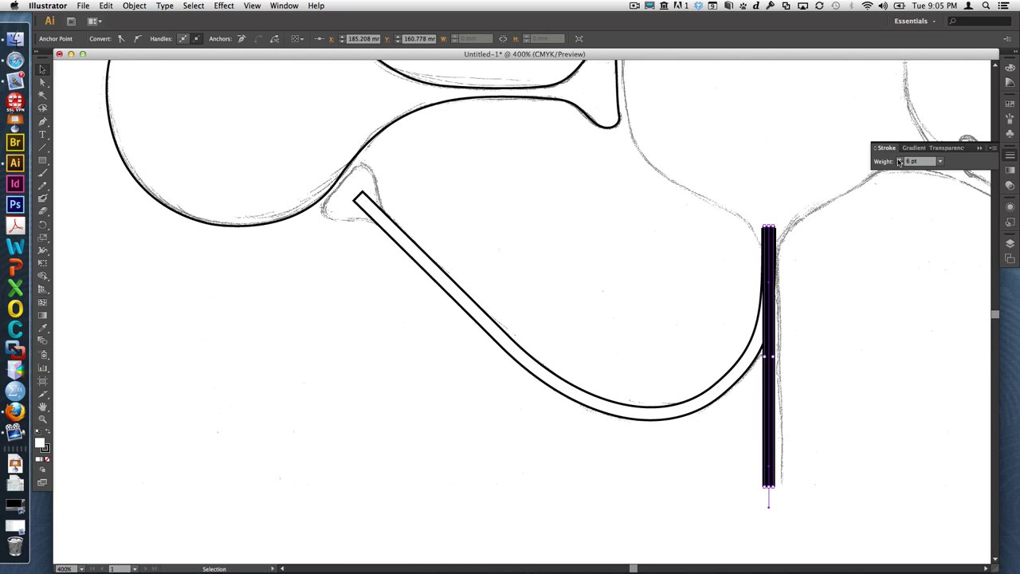
Align the line to the curved dendrite's right edge with Horizontal Align Right.
click(745, 266)
key(super+a)
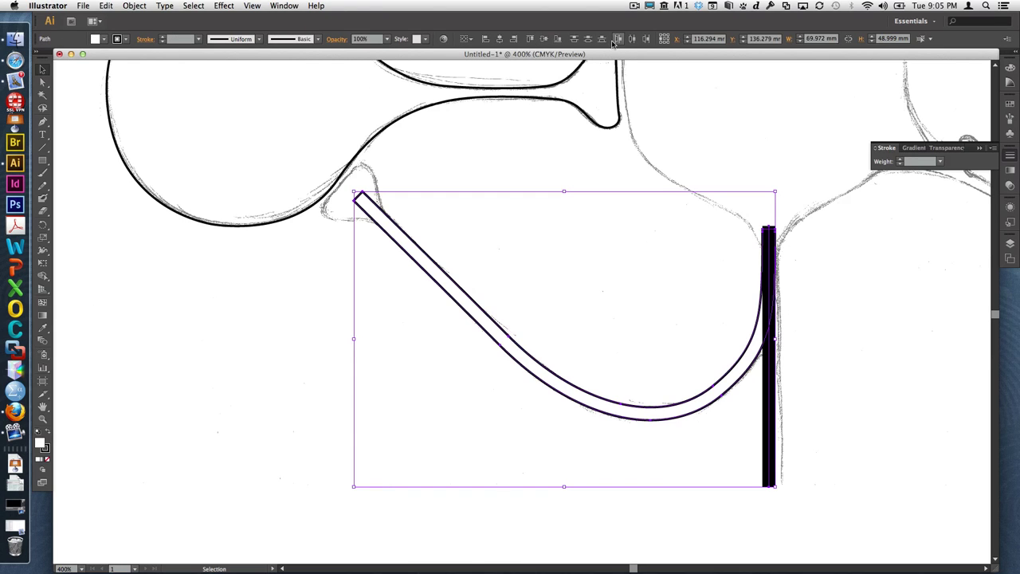
click(513, 40)
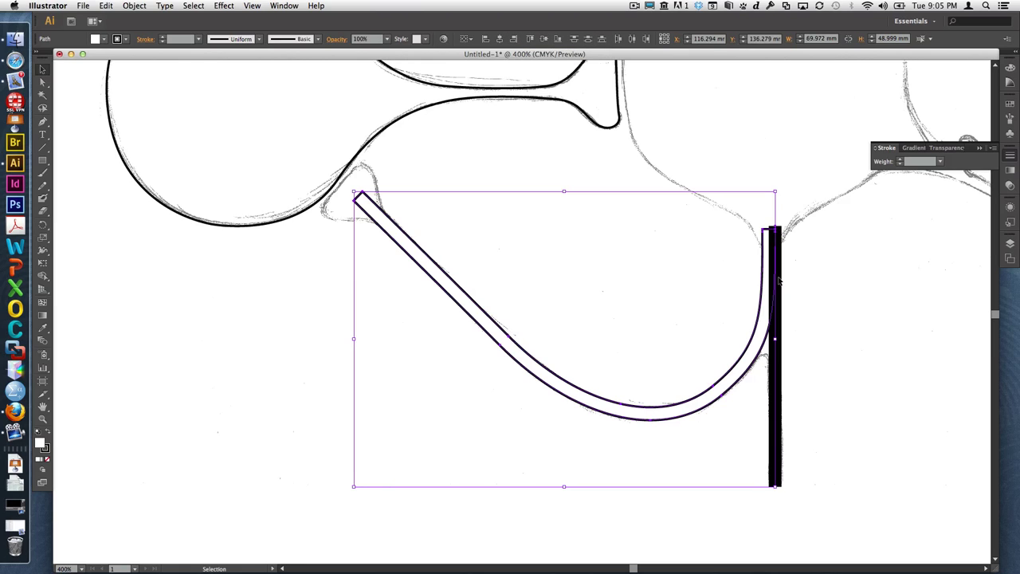
click(875, 419)
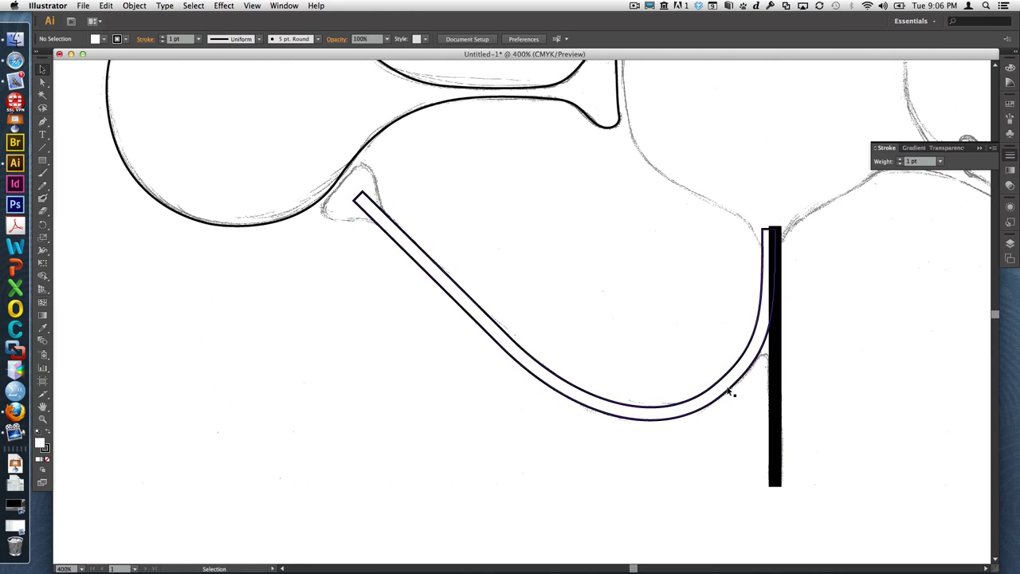
click(775, 425)
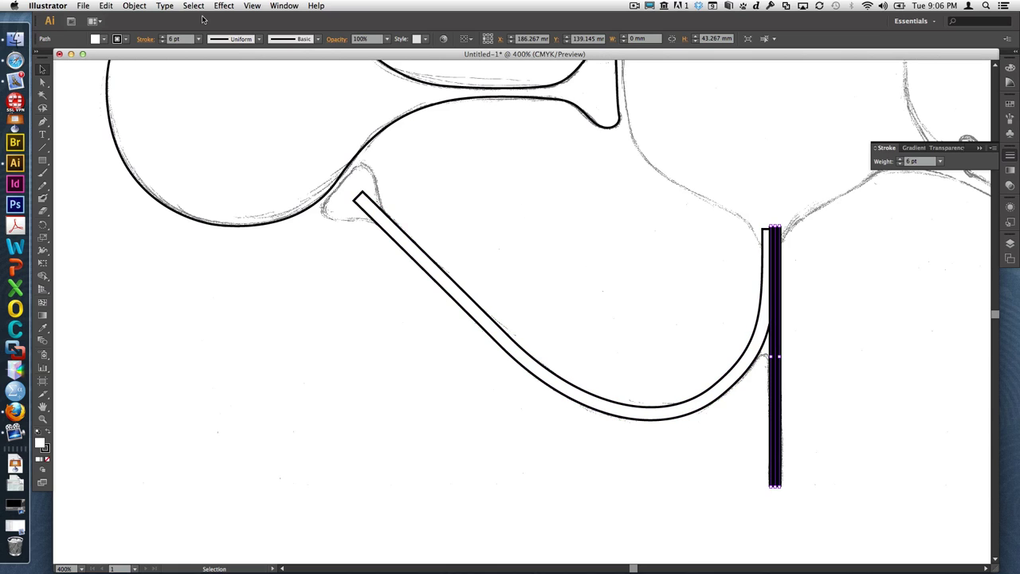
Outline the line's stroke and apply the default white fill and black stroke.
click(135, 5)
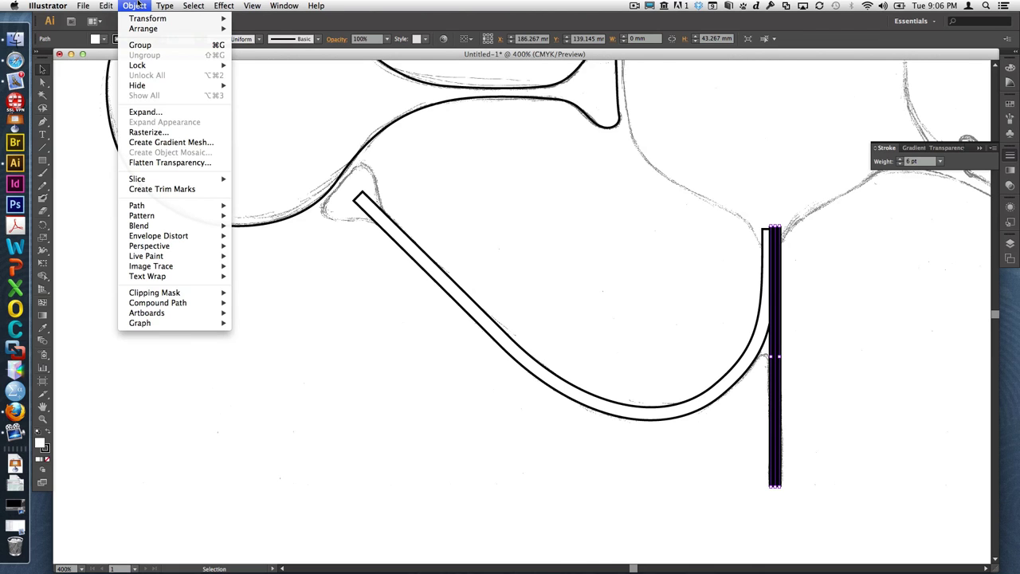
mouse_move(168, 208)
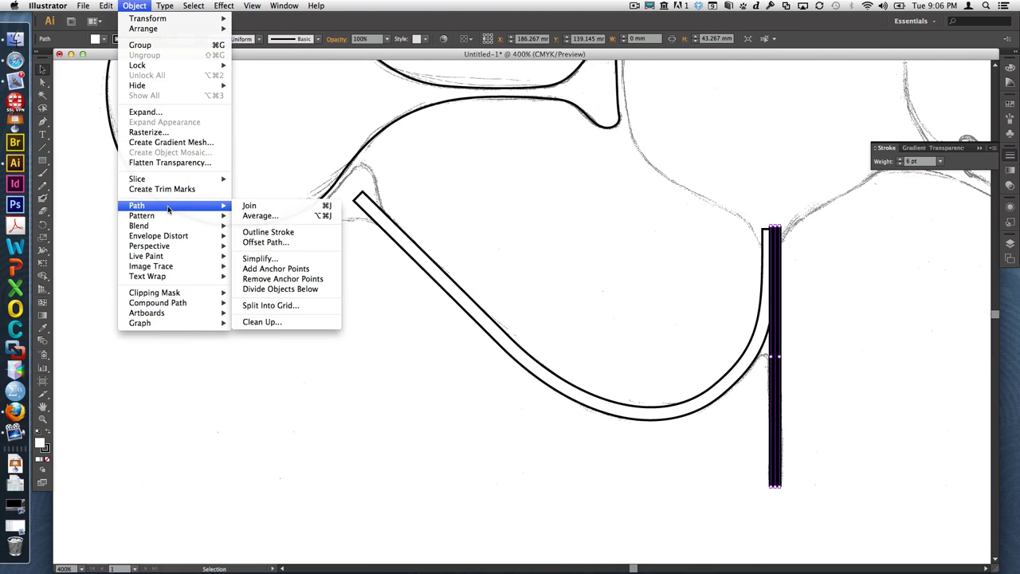
click(264, 232)
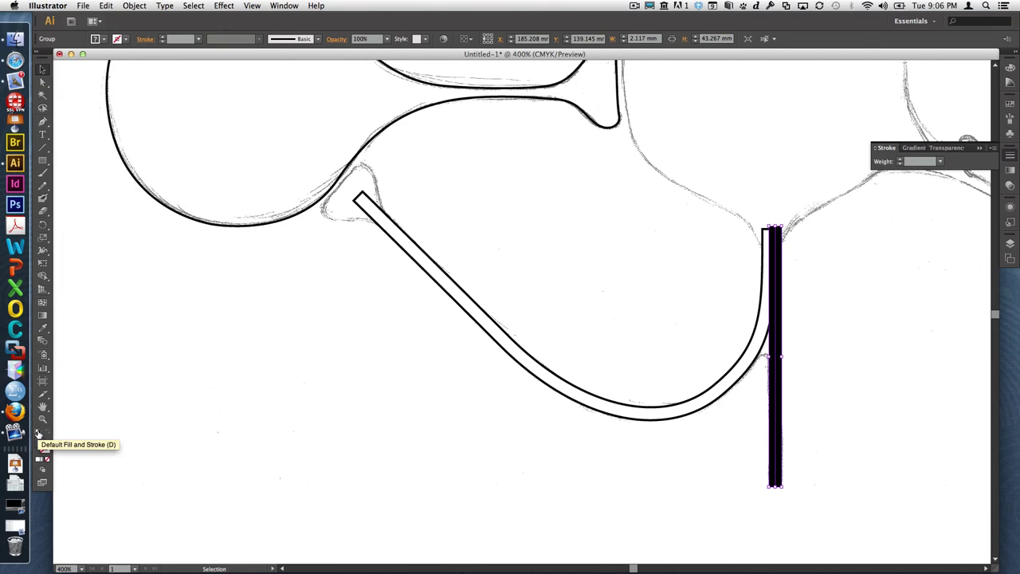
click(38, 433)
Move the rectangle left and re-align it to the curved dendrite's right edge.
click(895, 462)
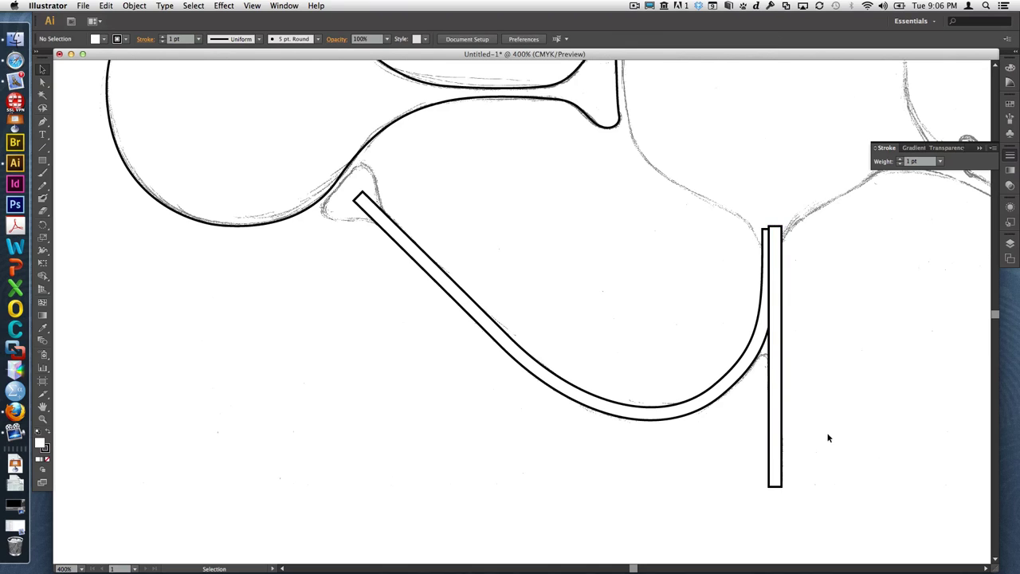
drag(781, 438, 736, 438)
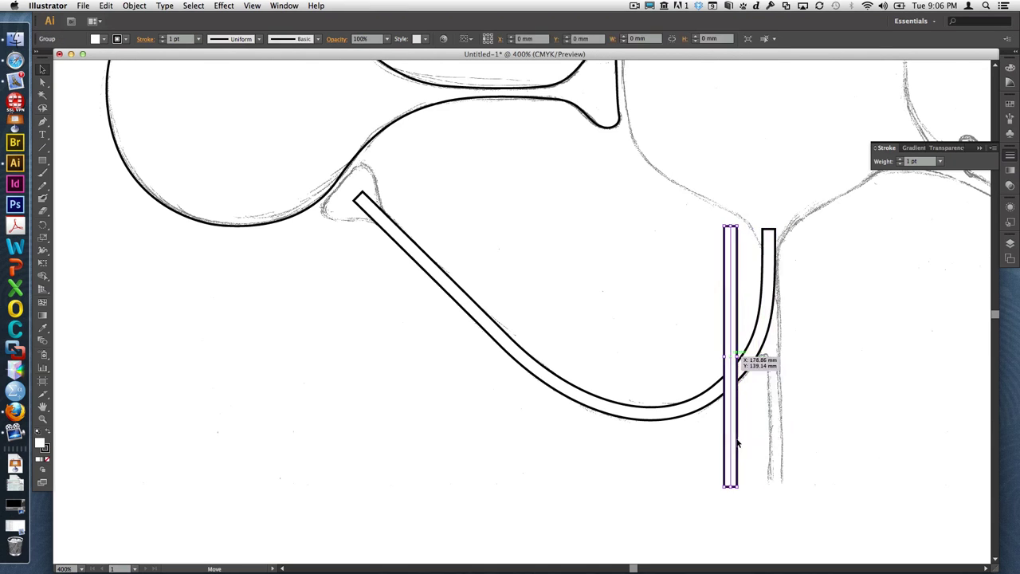
shift+click(770, 276)
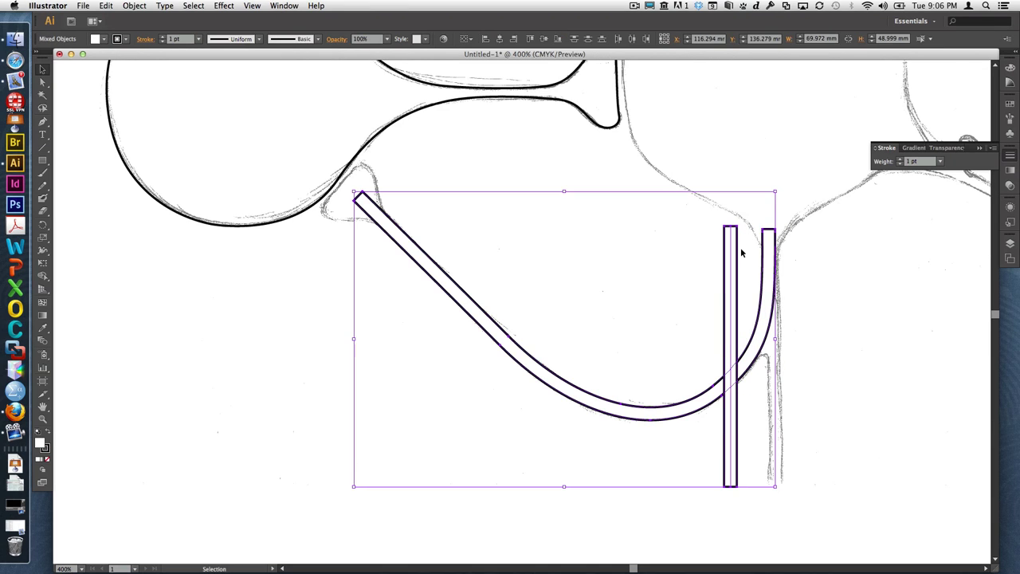
click(514, 40)
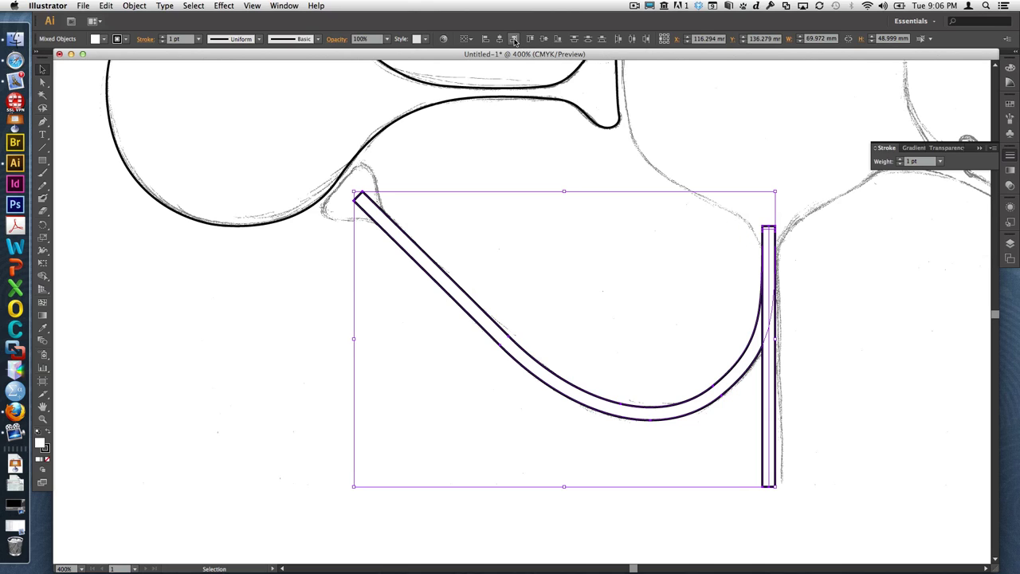
click(852, 314)
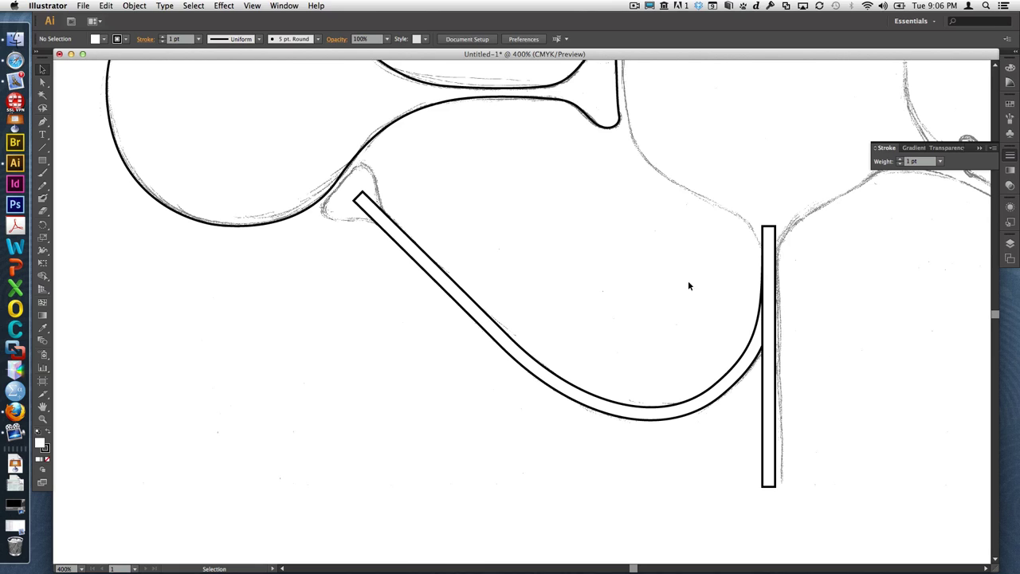
Unite the curved dendrite and tall rectangle using Pathfinder's Unite.
drag(823, 277, 721, 363)
click(287, 7)
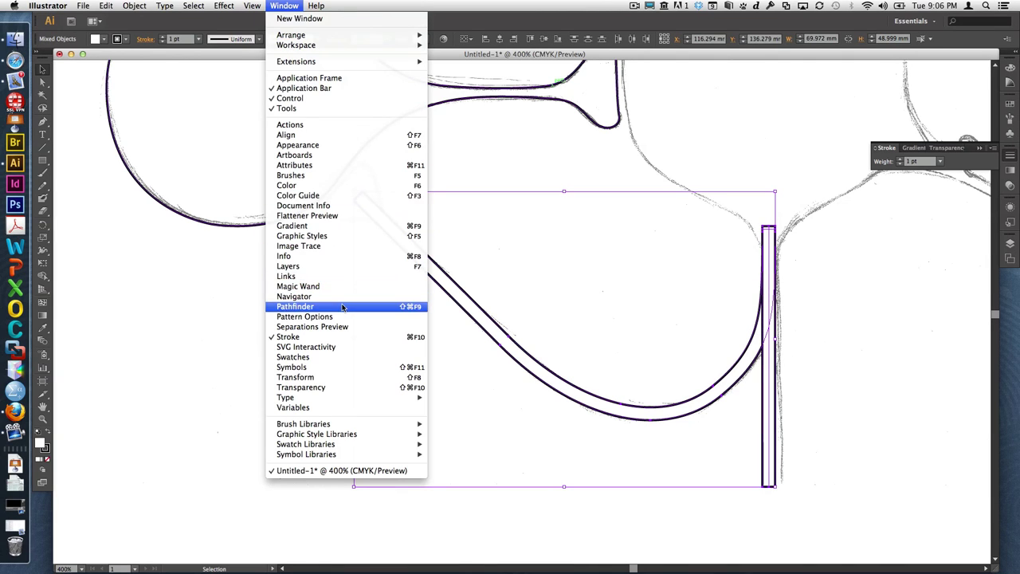
click(344, 306)
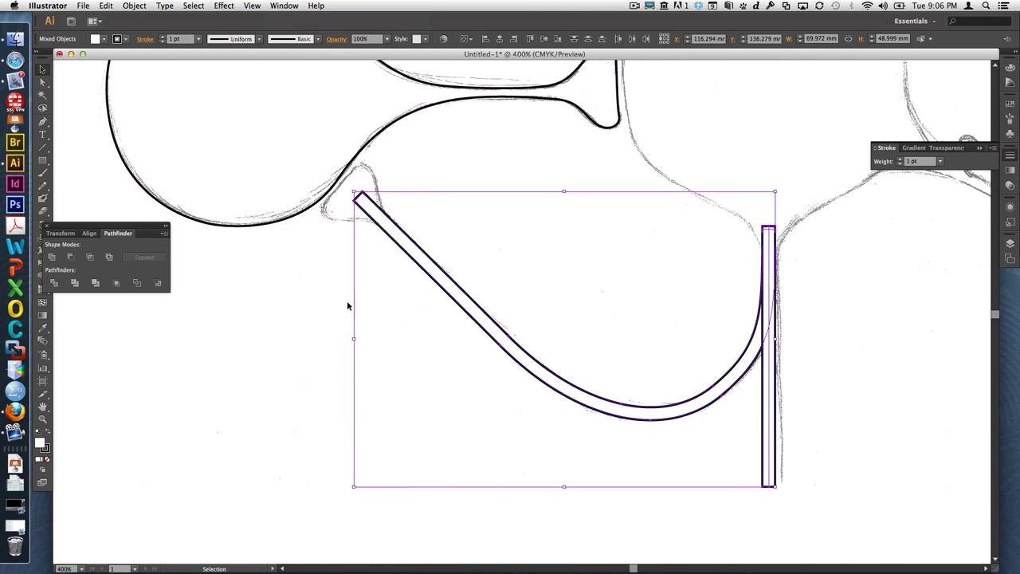
click(51, 257)
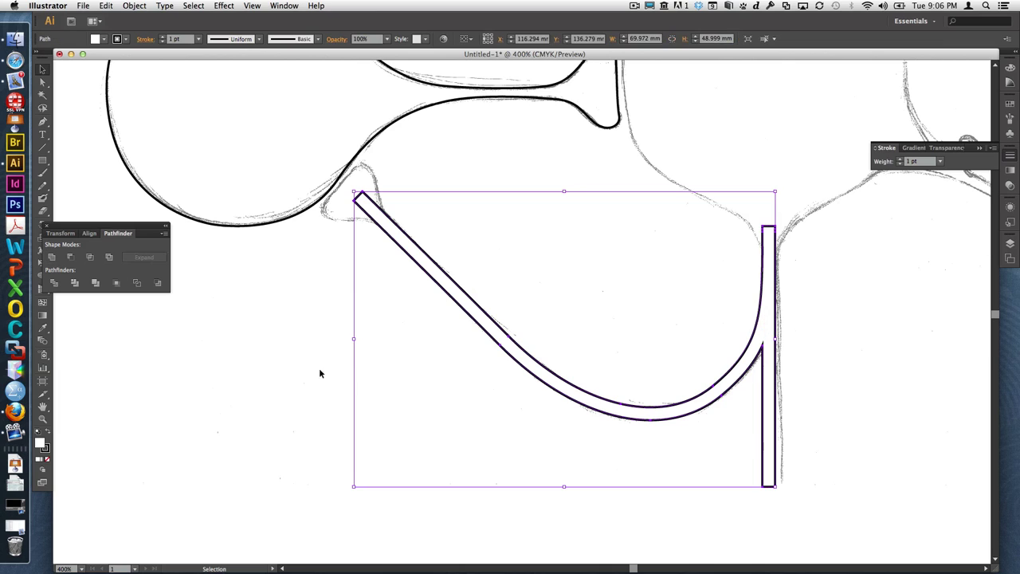
click(848, 430)
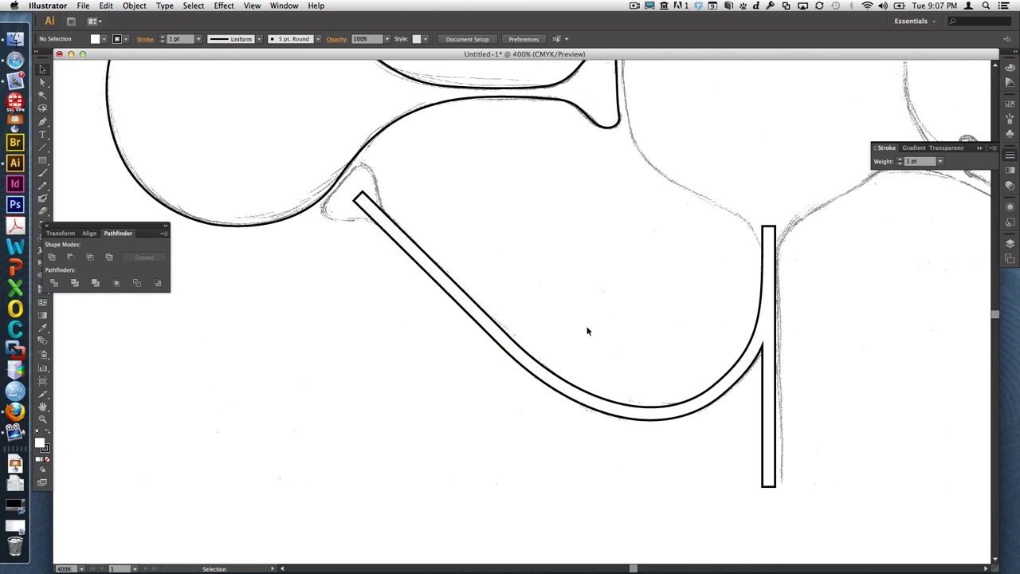
Draw a rounded triangular foot at the dendrite's upper-left end and combine it with the dendrite.
click(43, 122)
click(387, 215)
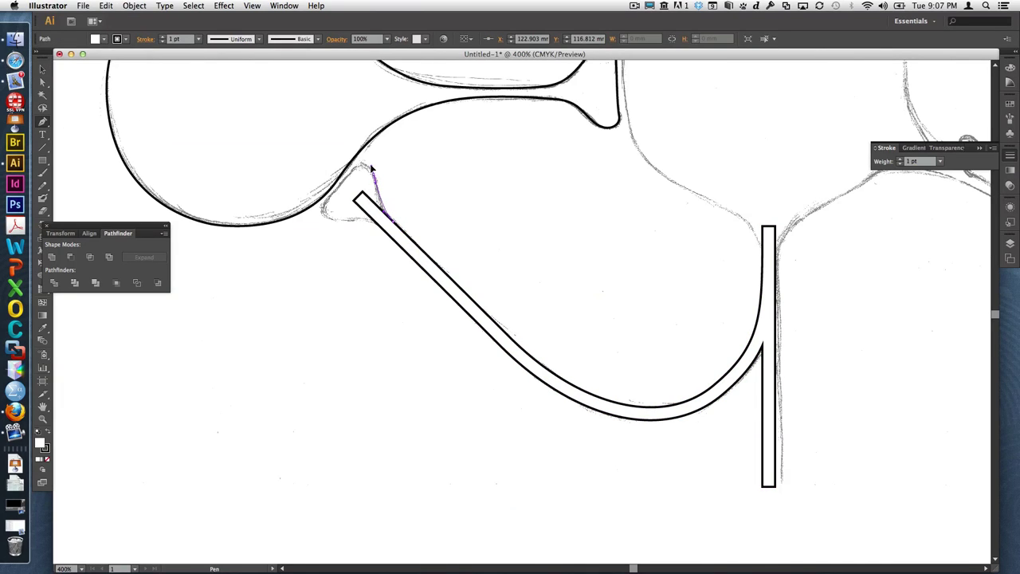
drag(364, 165, 394, 244)
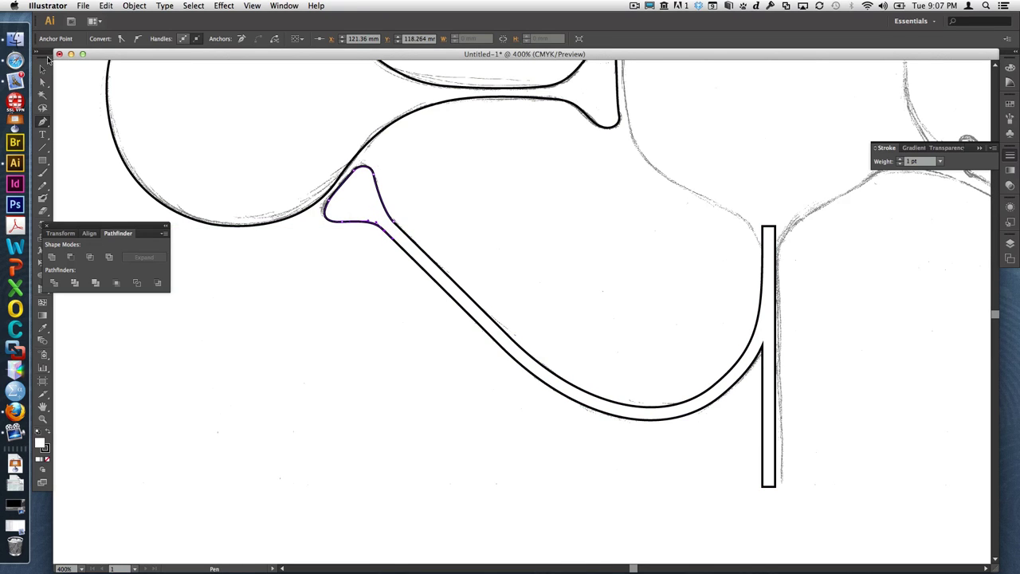
click(42, 70)
shift+click(414, 265)
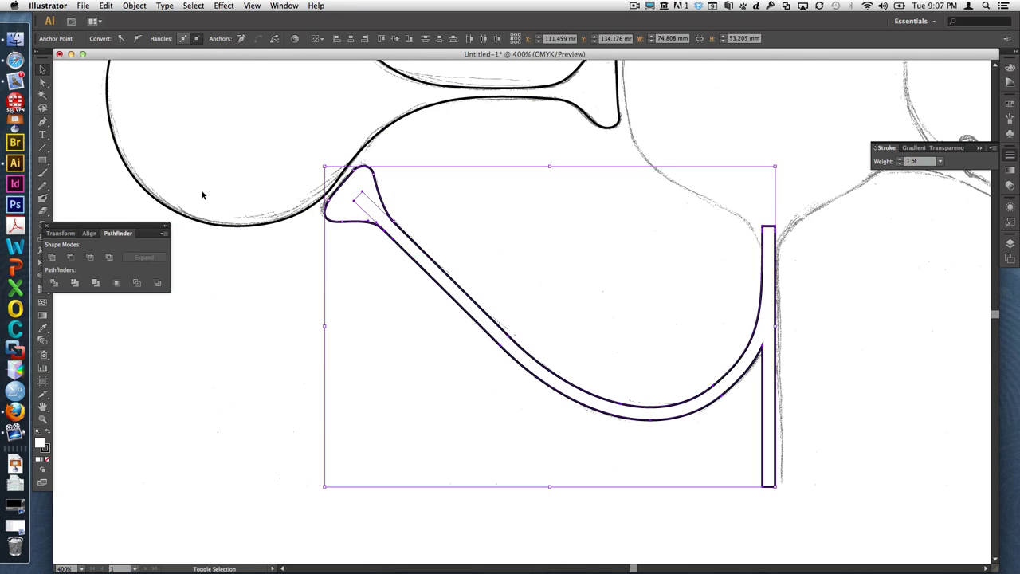
click(281, 335)
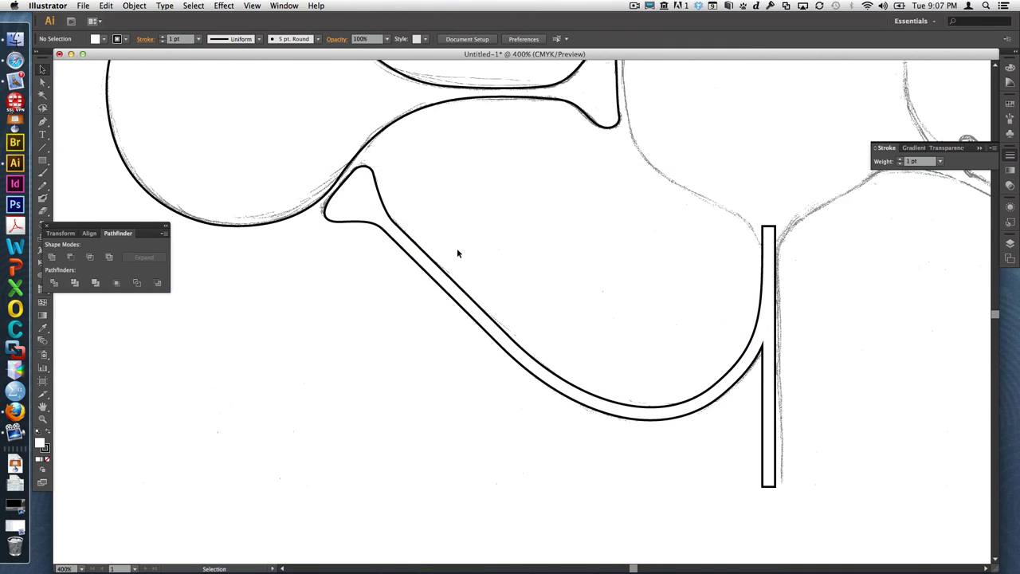
Open Illustration II.ai from the Case-Illustration from scratch folder.
click(16, 38)
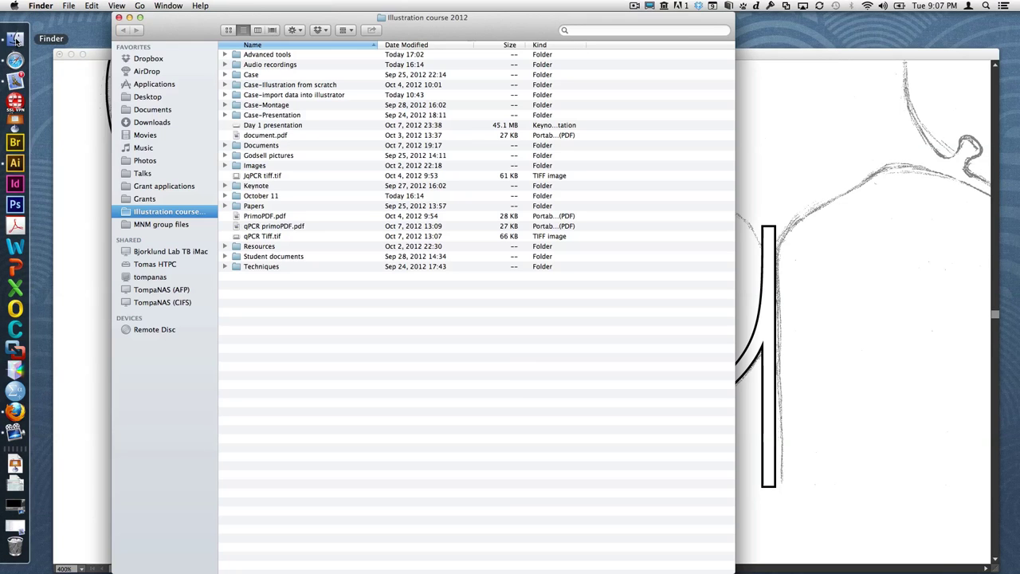
double_click(256, 85)
double_click(277, 66)
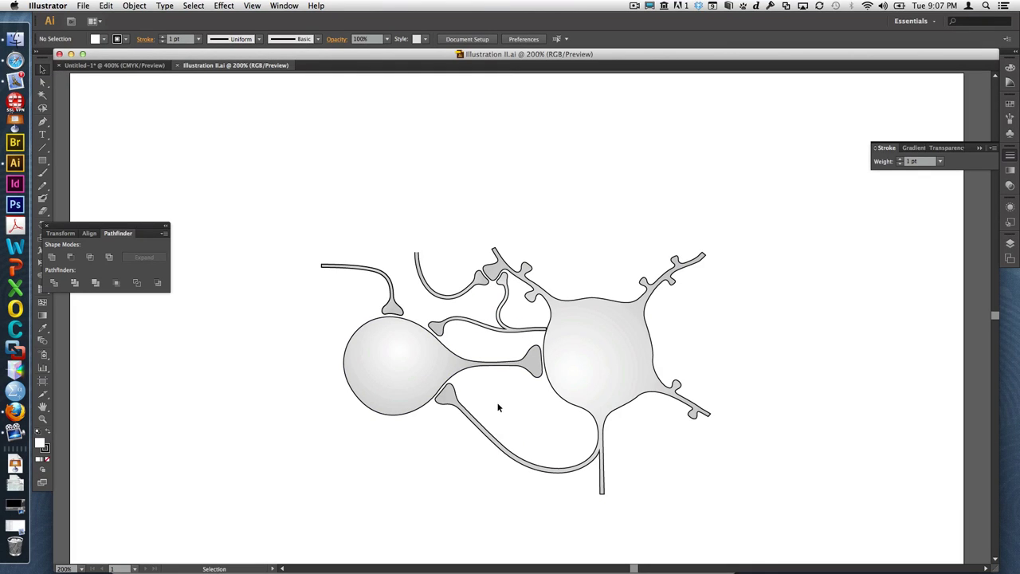
Zoom in on the reference drawing's top-left dendrite.
click(44, 417)
drag(581, 358, 736, 502)
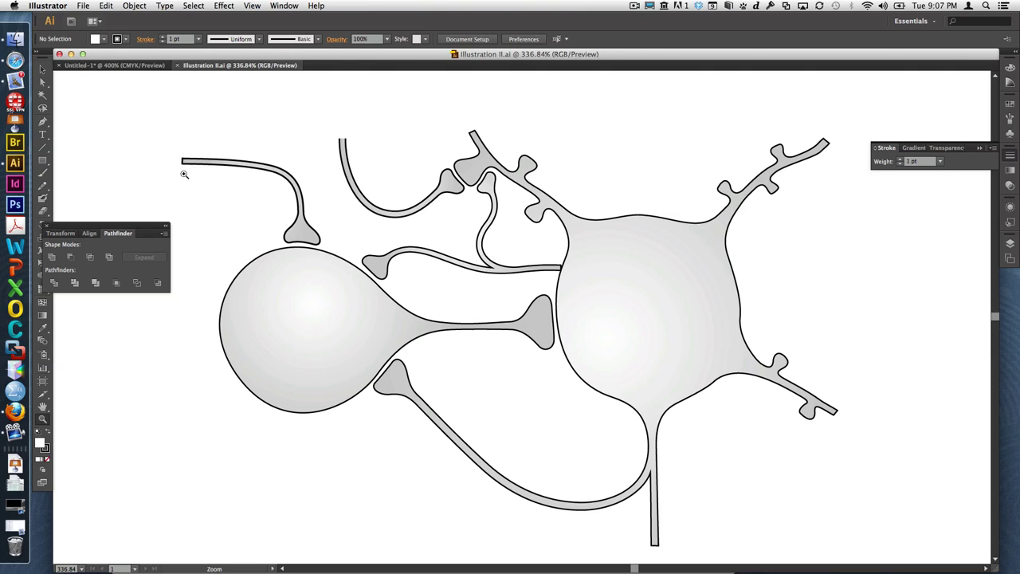
drag(171, 142, 354, 266)
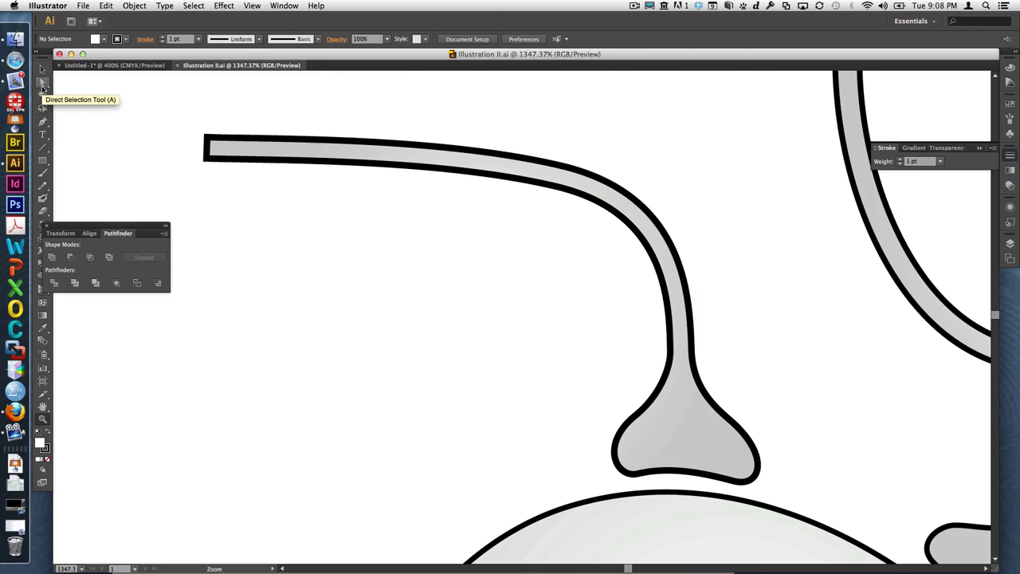
Select the dendrite's top-left anchor with Direct Selection and move a floating panel aside.
click(43, 86)
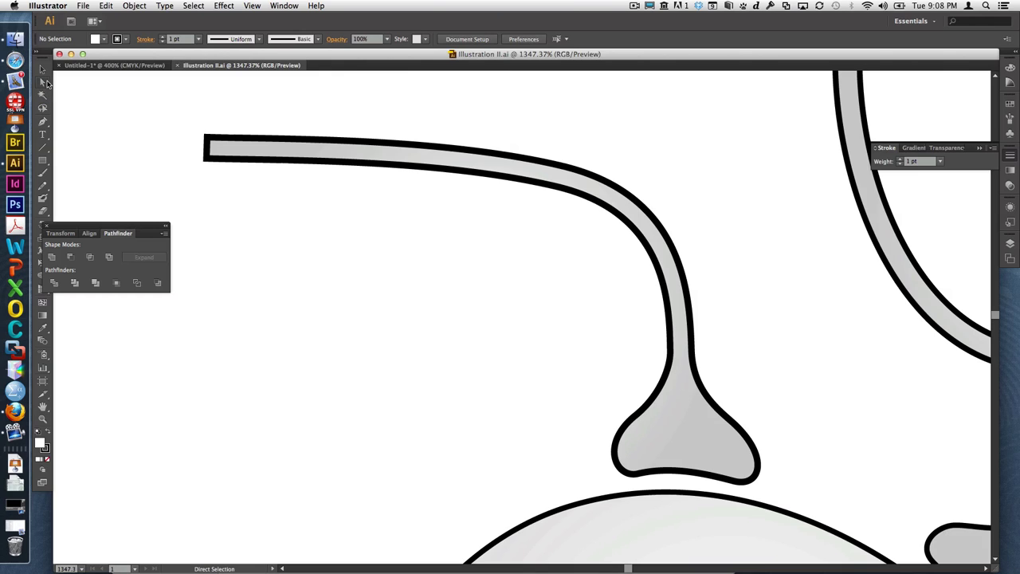
click(209, 142)
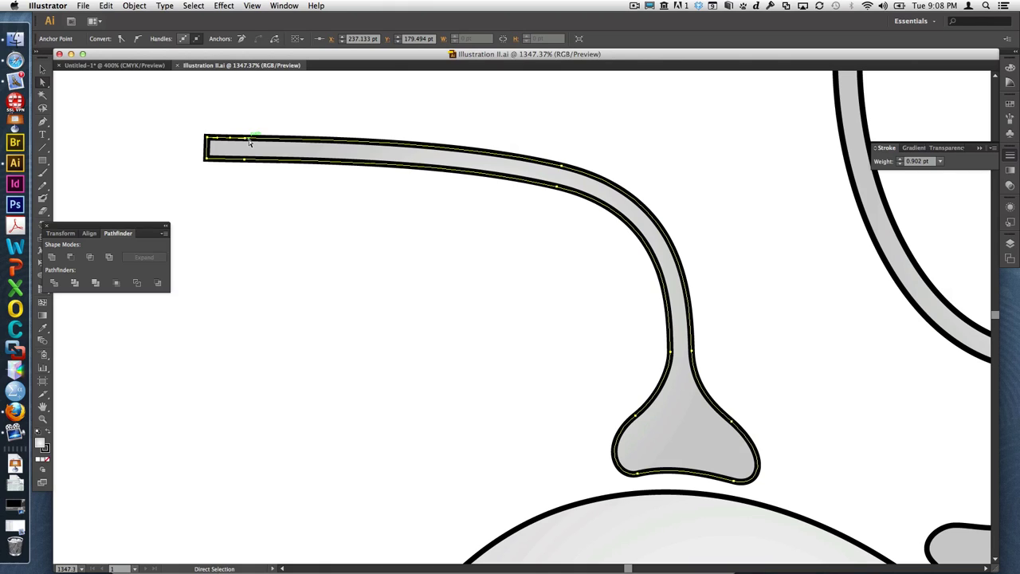
key(z)
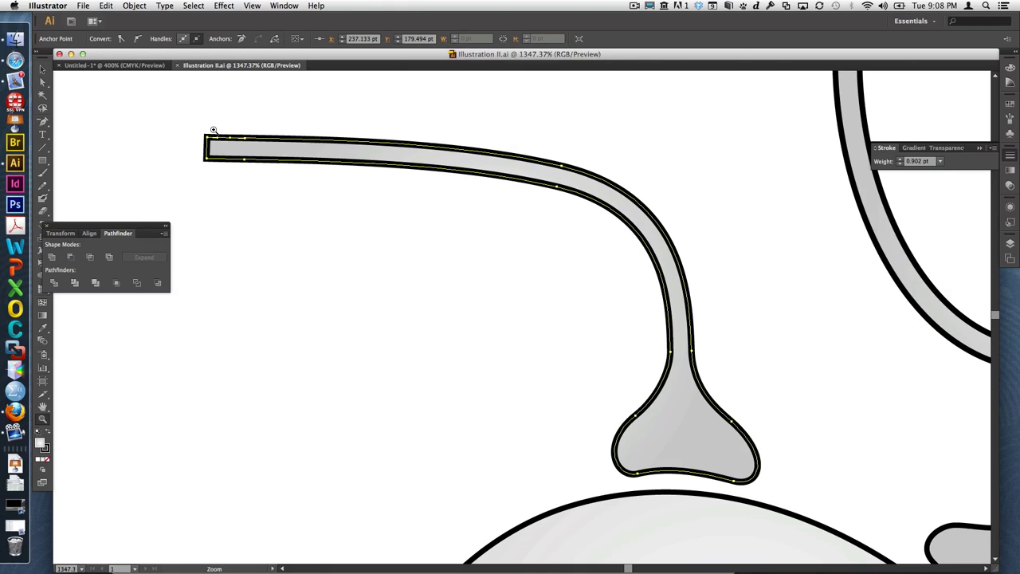
drag(113, 227, 169, 230)
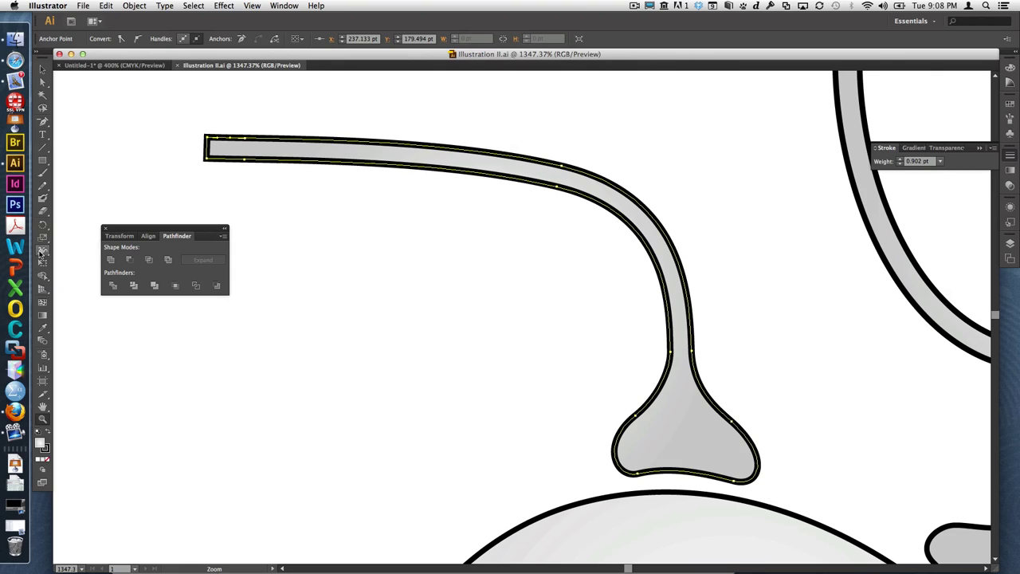
Create a new A4 document and draw a three-anchor wavy curve across it.
key(super+n)
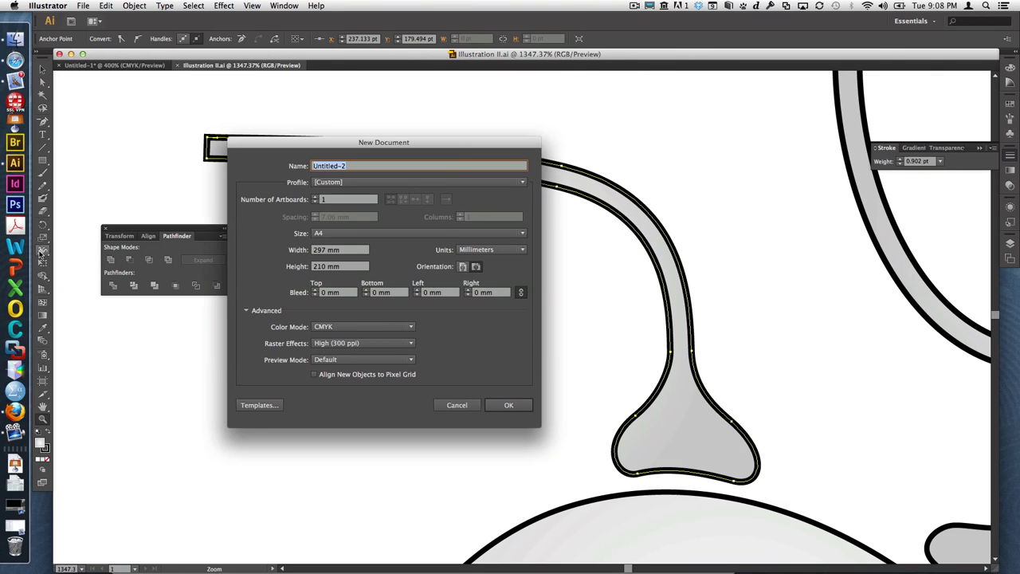
key(Return)
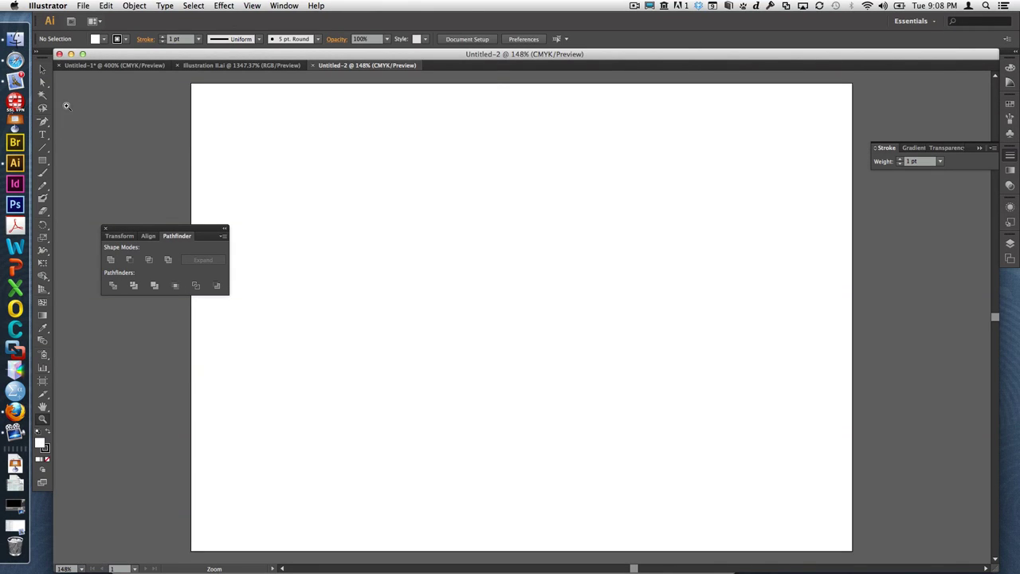
drag(43, 122, 76, 123)
drag(278, 235, 320, 216)
drag(475, 285, 563, 284)
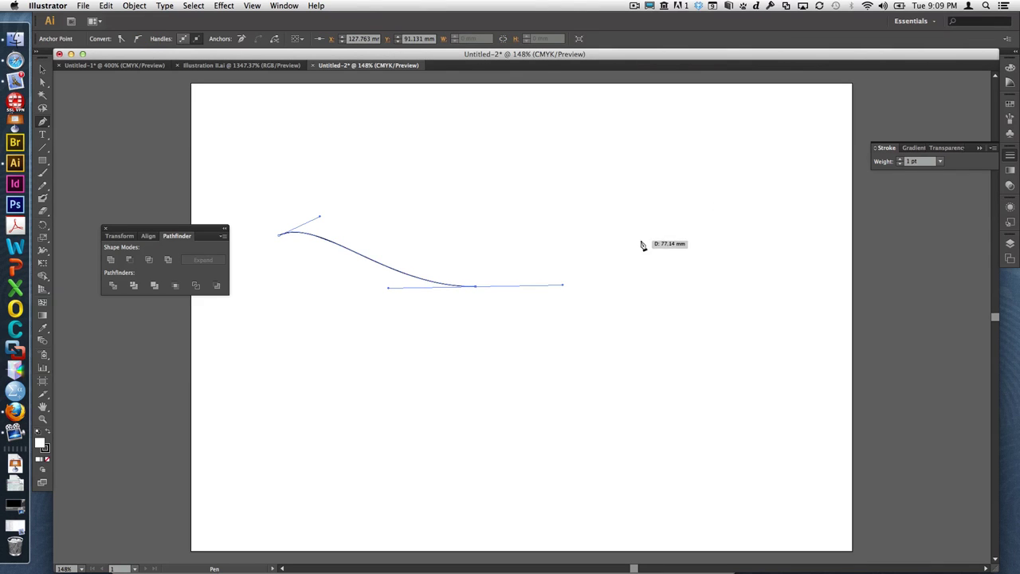
drag(625, 231, 676, 264)
Test-move the curve's first anchor, then undo the move.
click(43, 83)
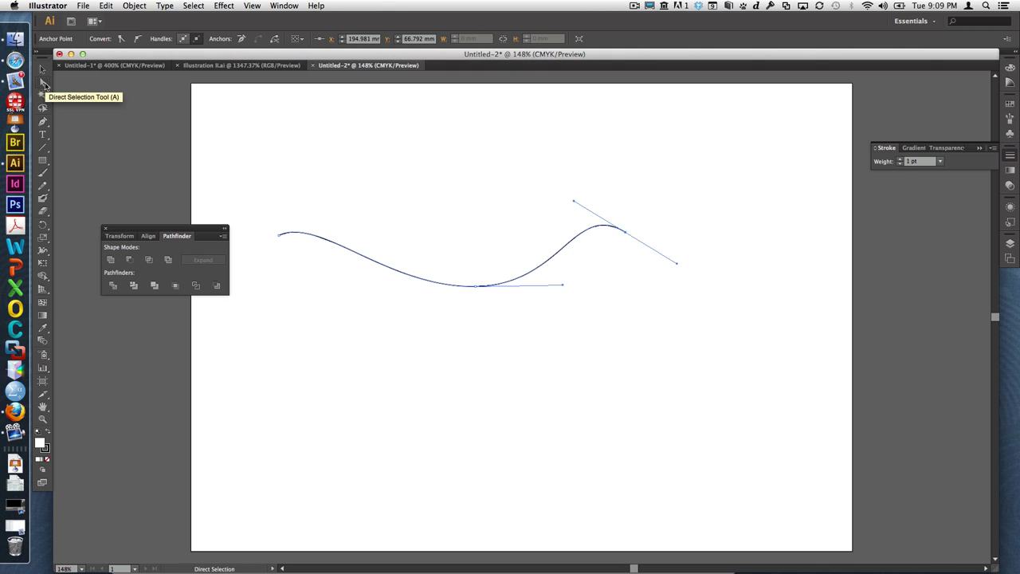
click(282, 236)
drag(282, 238, 308, 239)
key(super+z)
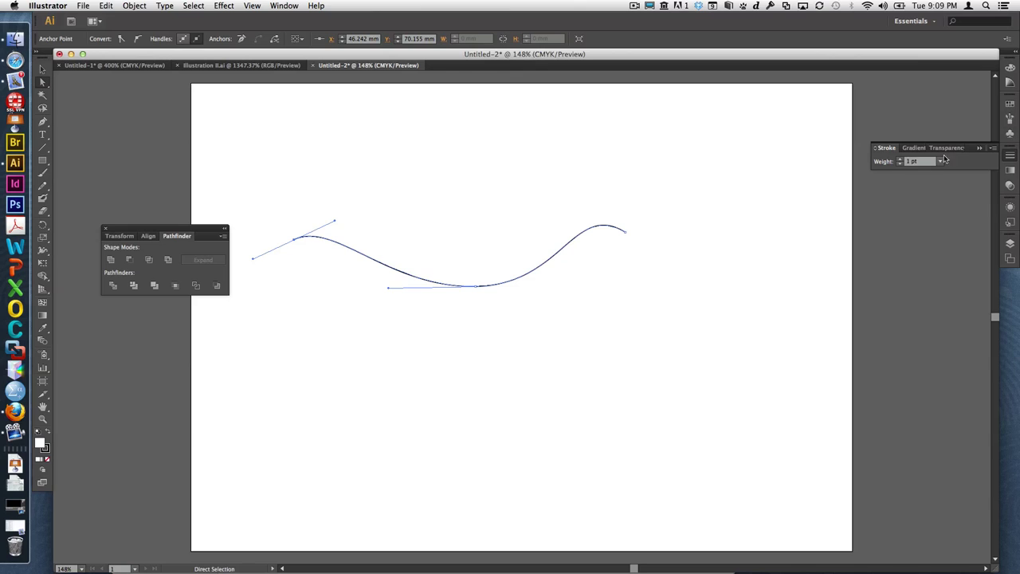
Raise the wavy curve's stroke weight to 28 pt.
click(900, 160)
click(900, 160)
click(900, 159)
click(900, 159)
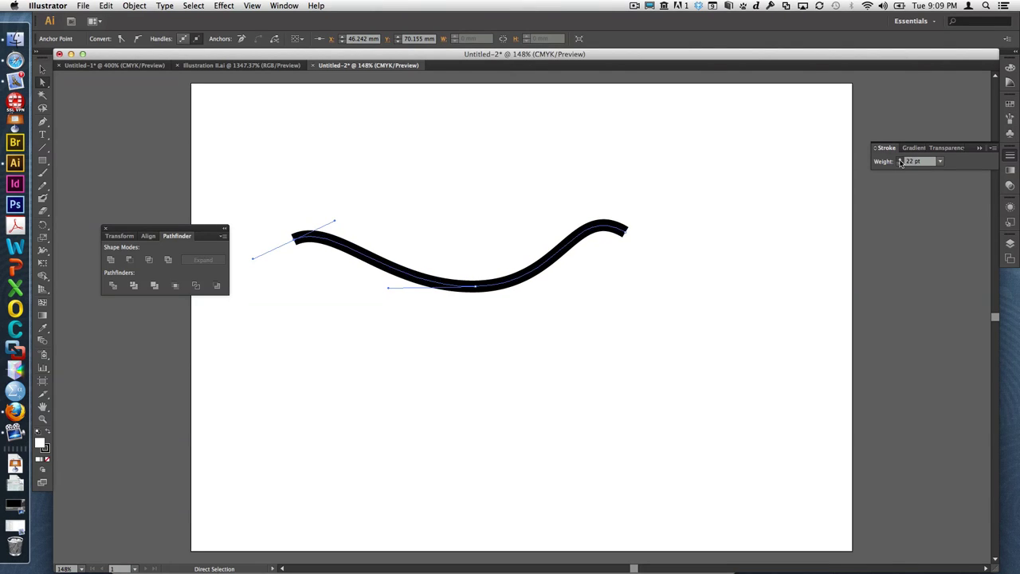
click(900, 160)
click(899, 160)
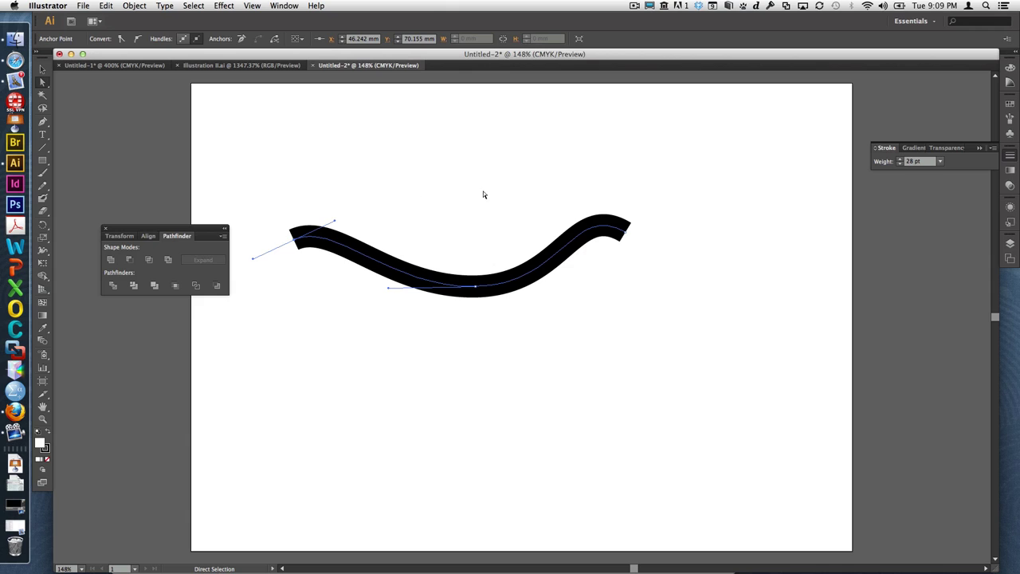
click(43, 252)
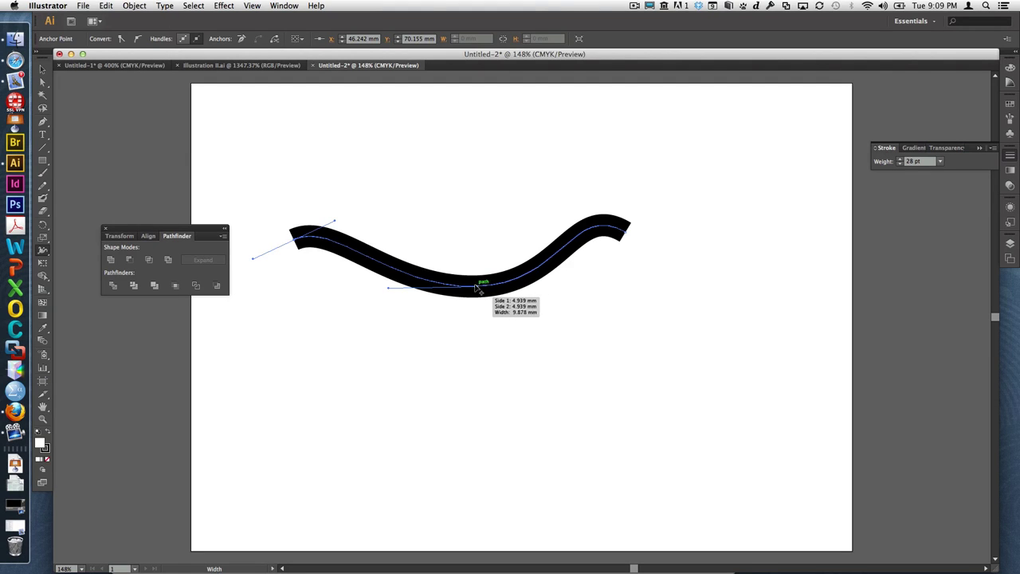
Widen the stroke at the middle and pinch both ends with the Width tool.
drag(476, 290, 477, 302)
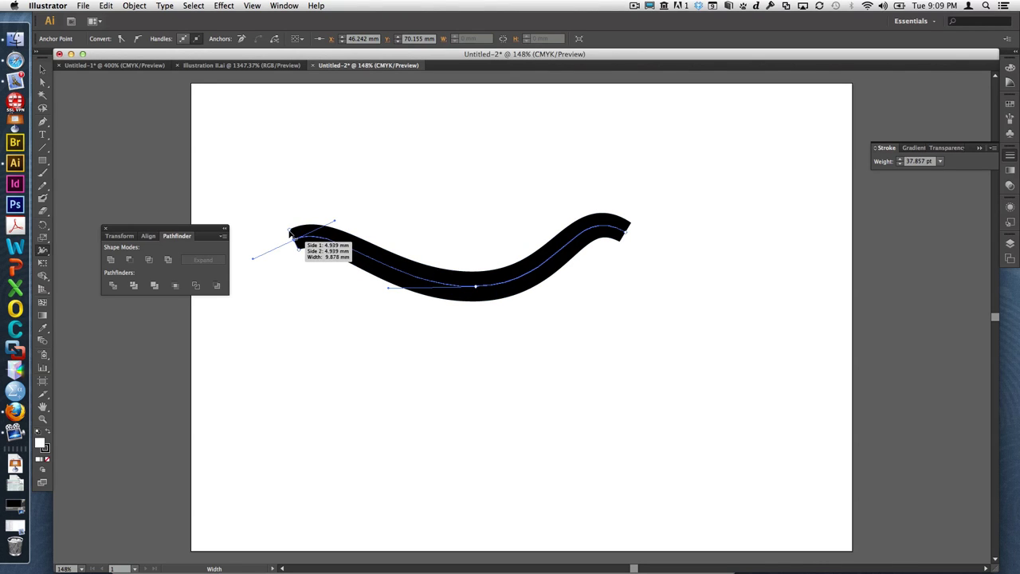
drag(291, 233, 295, 239)
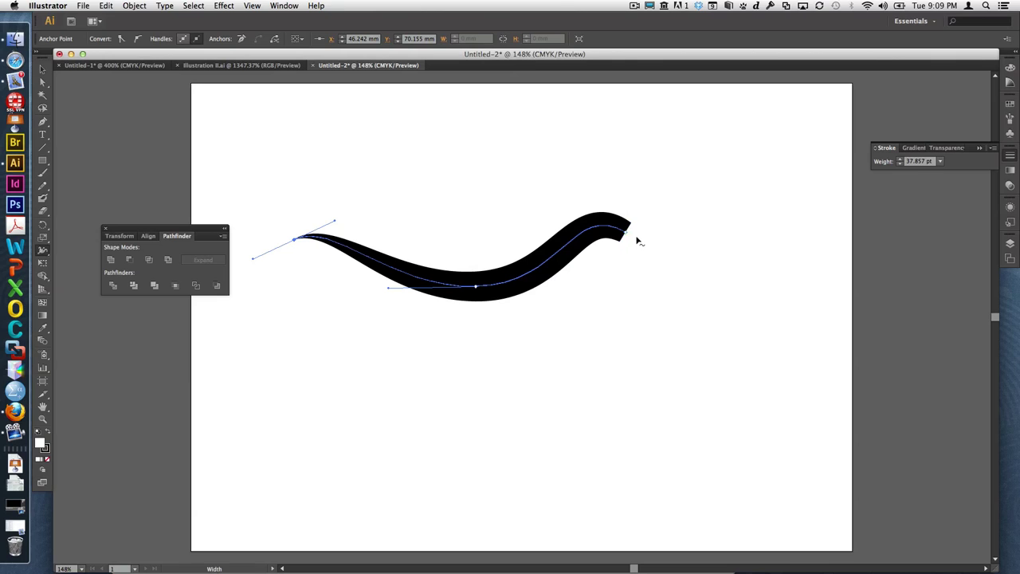
drag(632, 227, 629, 234)
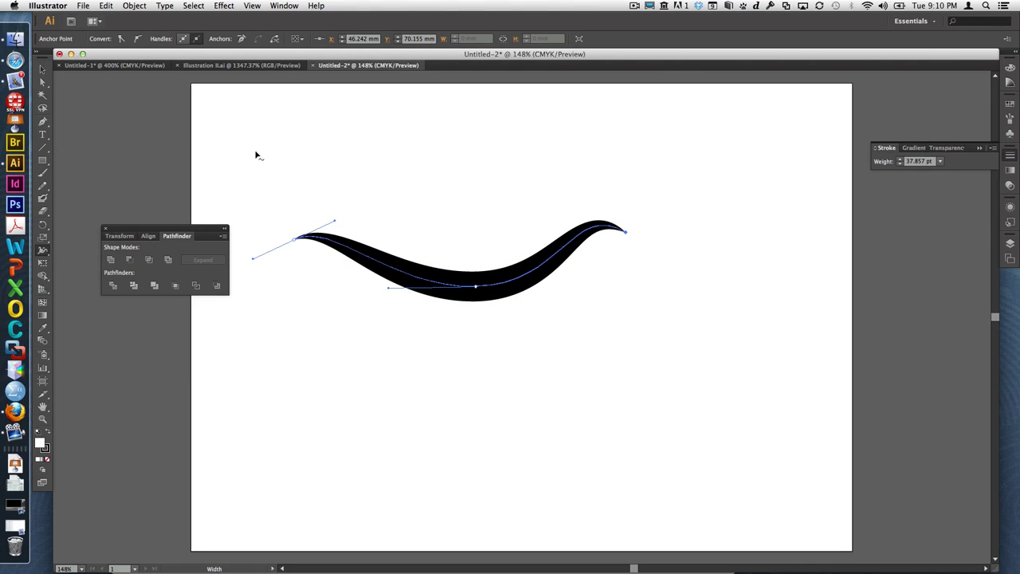
Reshape the curve by adjusting its bottom and end anchors with Direct Selection.
click(43, 82)
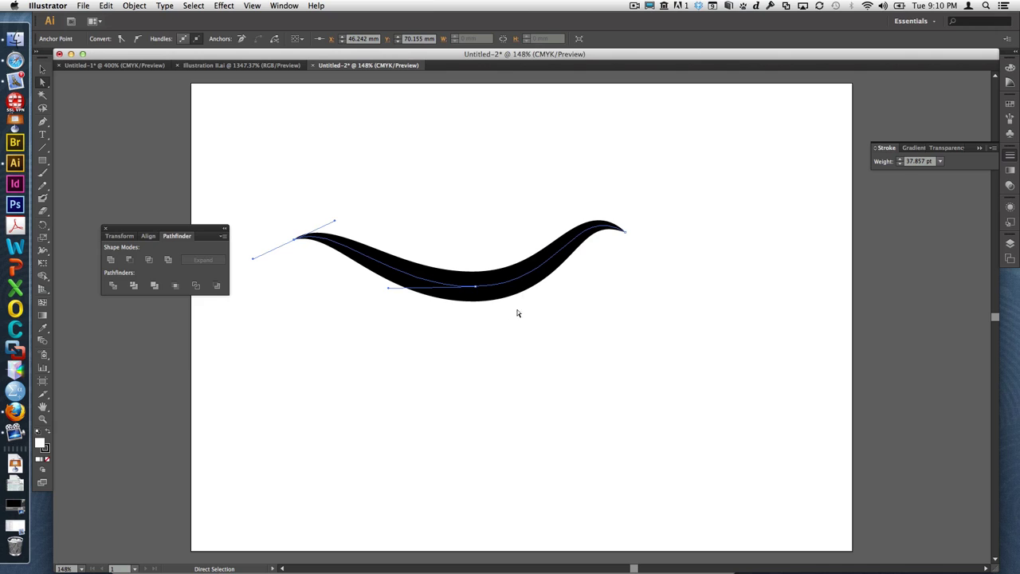
click(476, 286)
drag(574, 201, 531, 207)
click(636, 343)
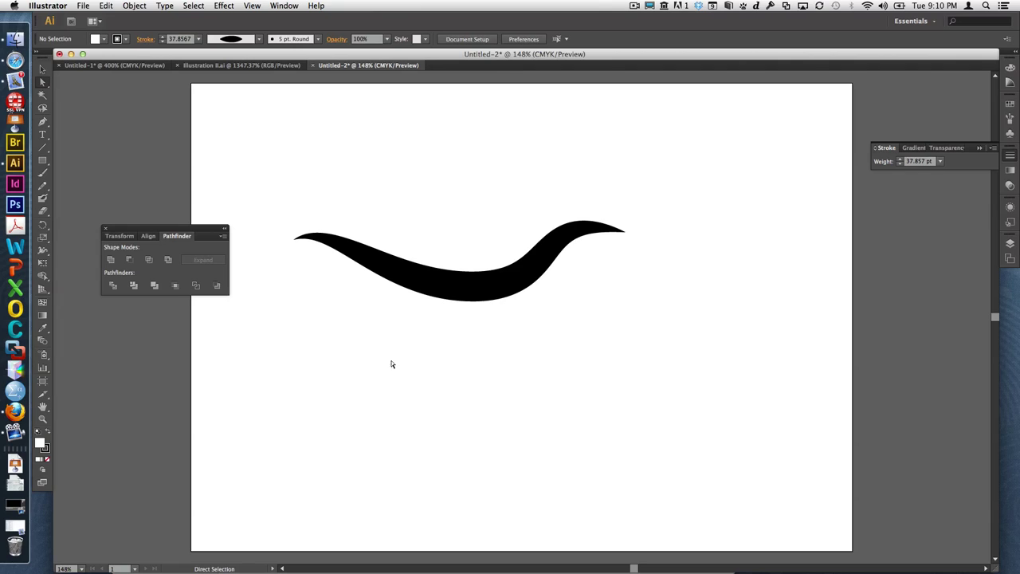
click(360, 255)
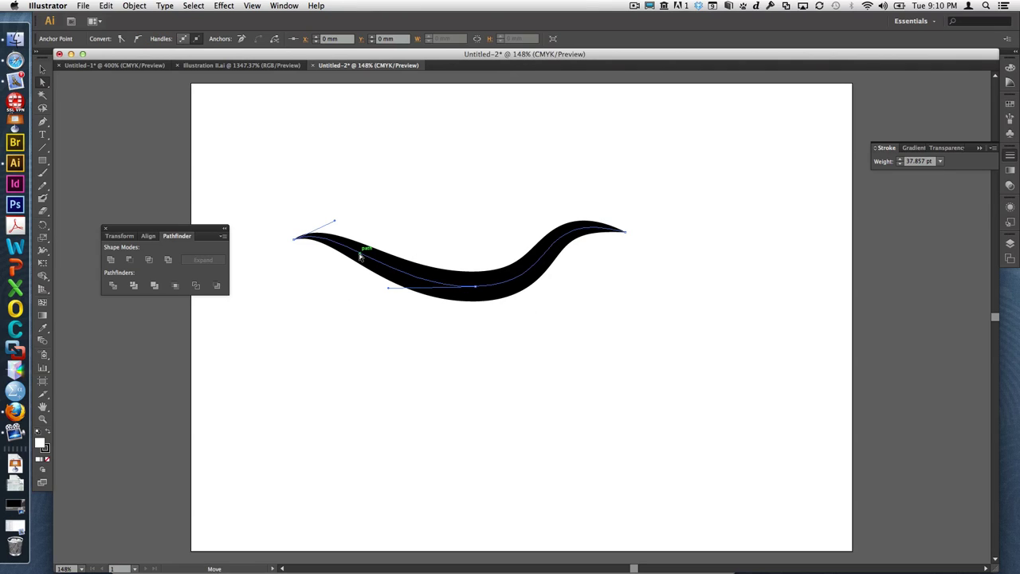
drag(297, 244, 382, 227)
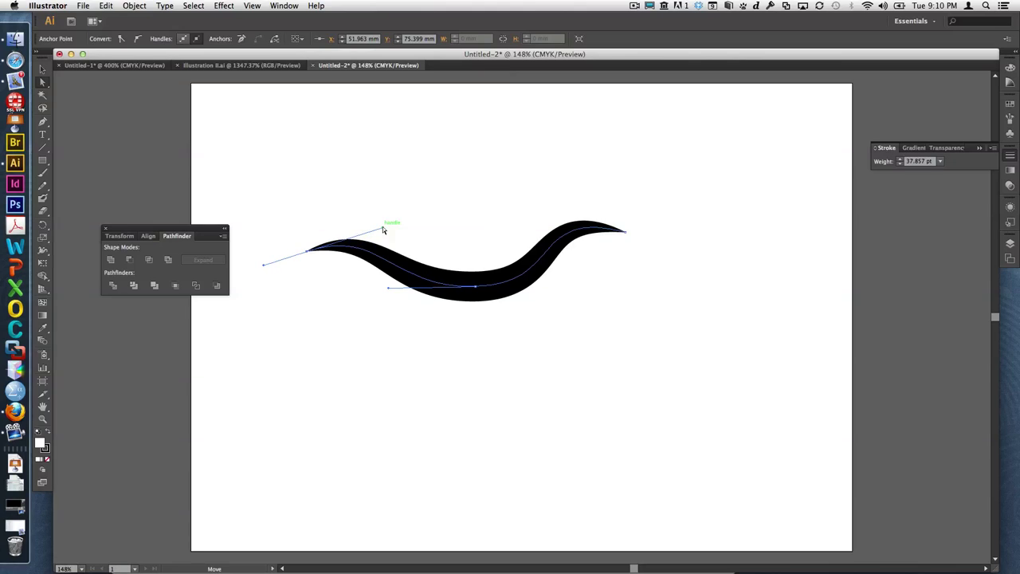
click(575, 291)
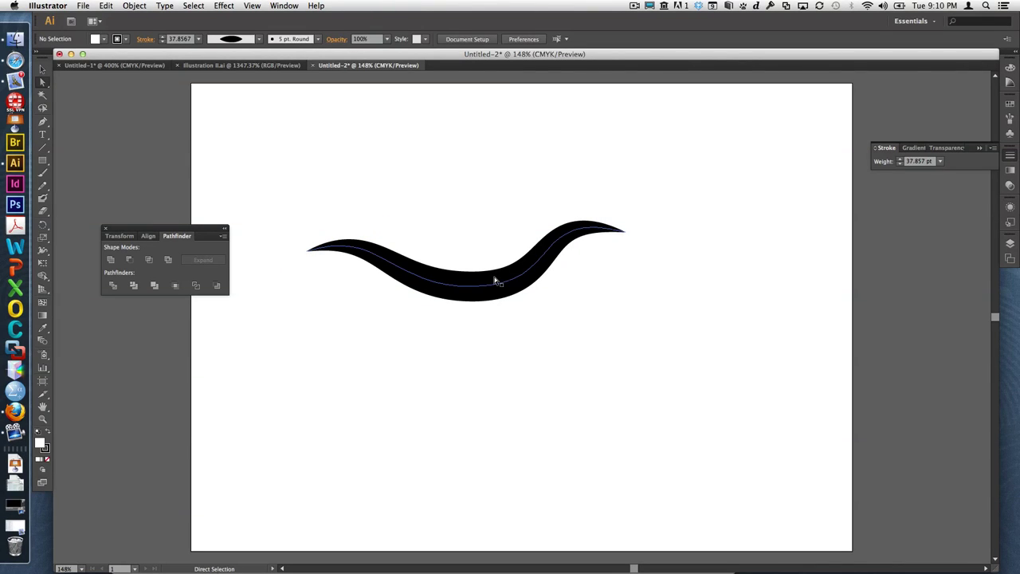
drag(485, 283, 477, 294)
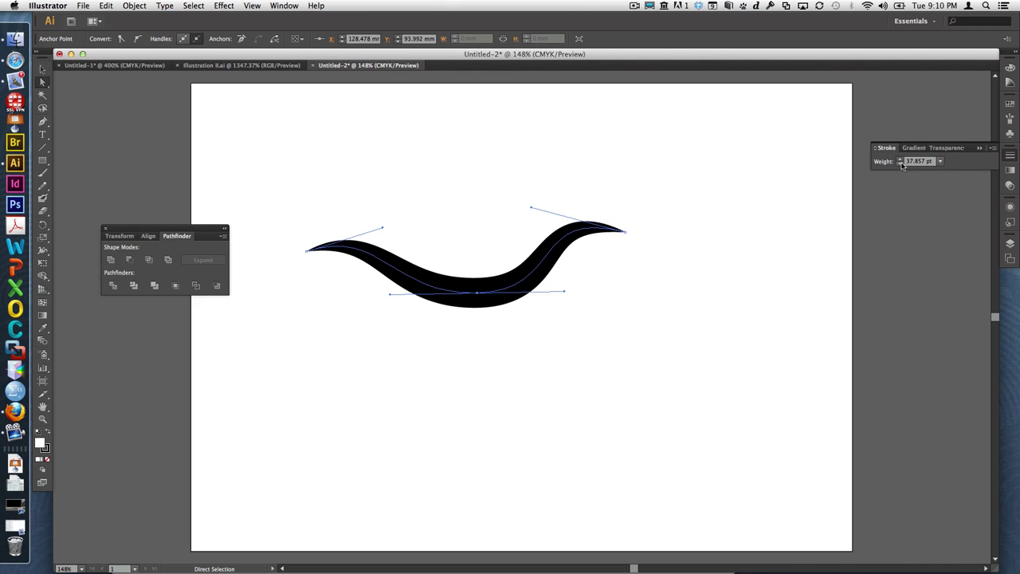
Reduce the stroke weight to 30 pt.
click(901, 164)
click(901, 164)
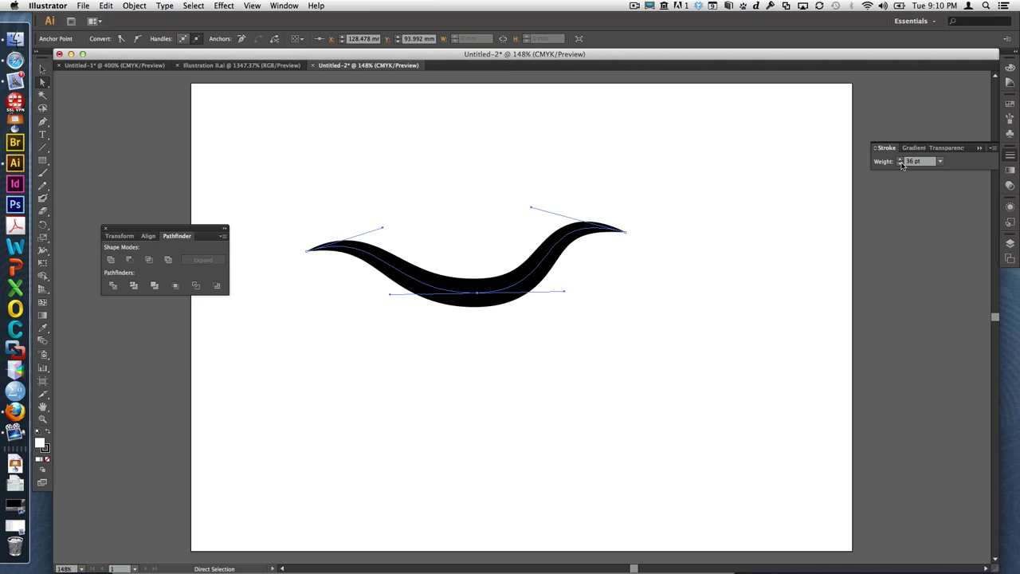
click(901, 164)
click(901, 164)
click(901, 165)
click(901, 164)
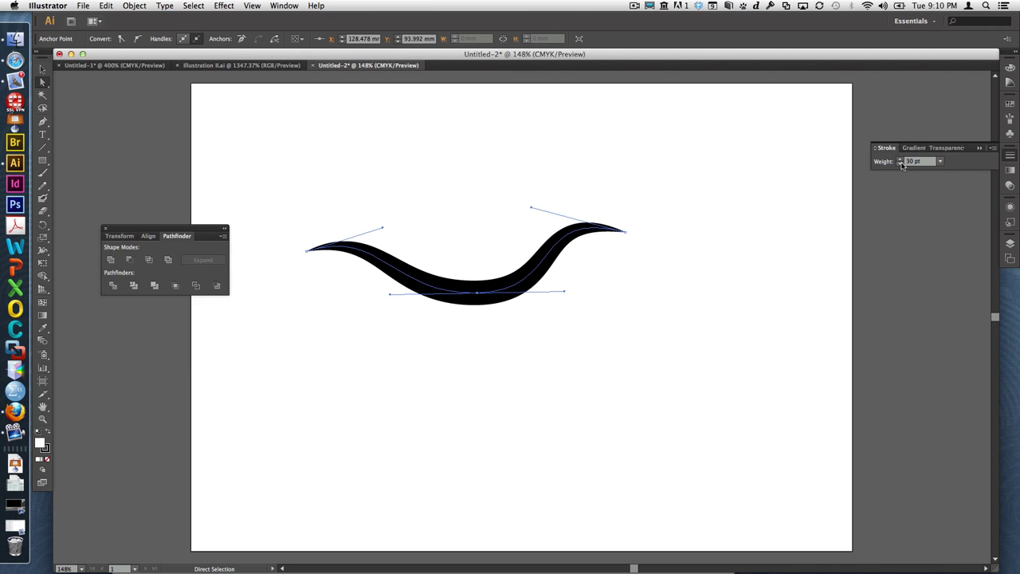
click(901, 165)
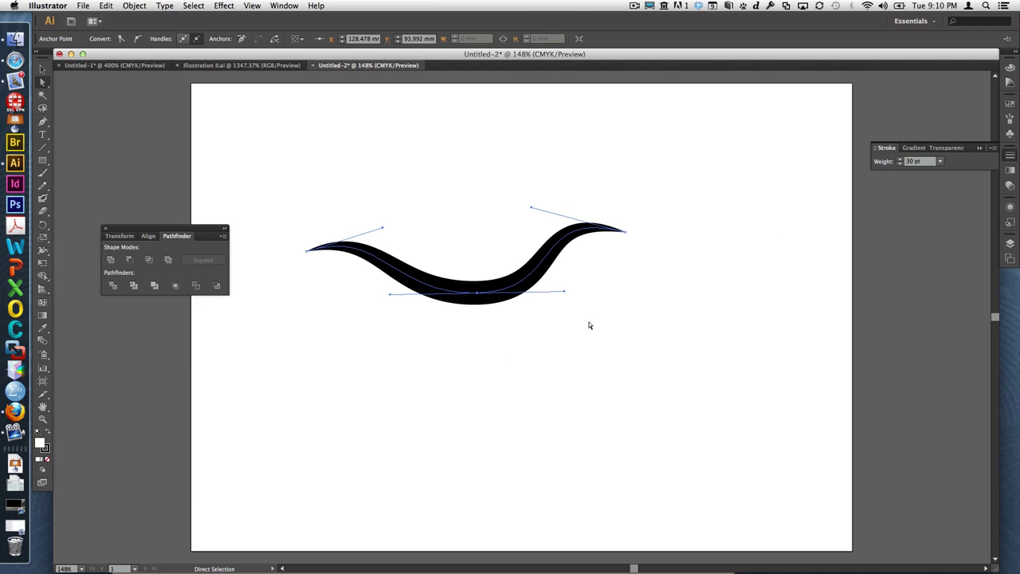
Fine-tune the bottom anchor's handles and the right end anchor.
click(608, 373)
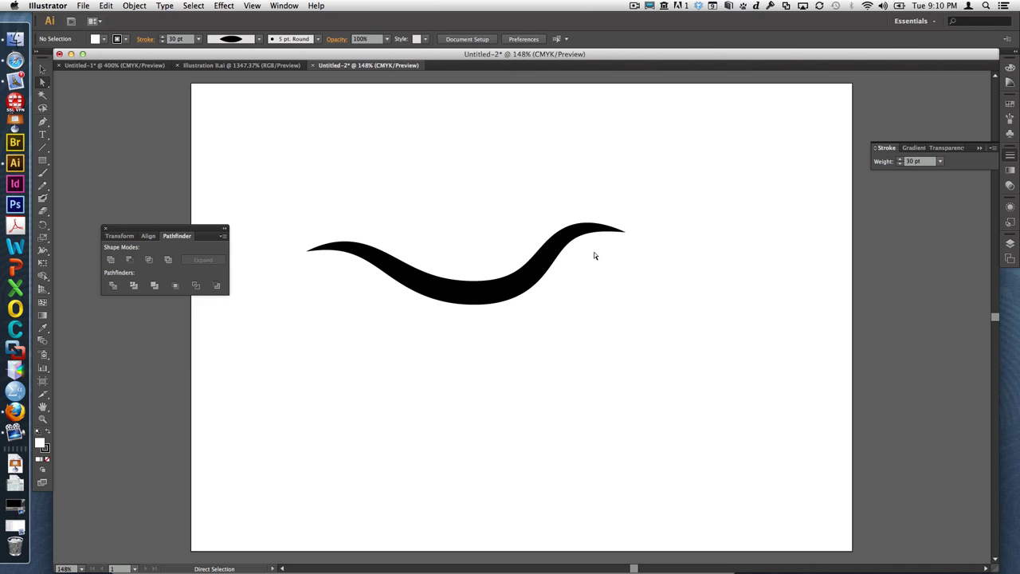
click(481, 294)
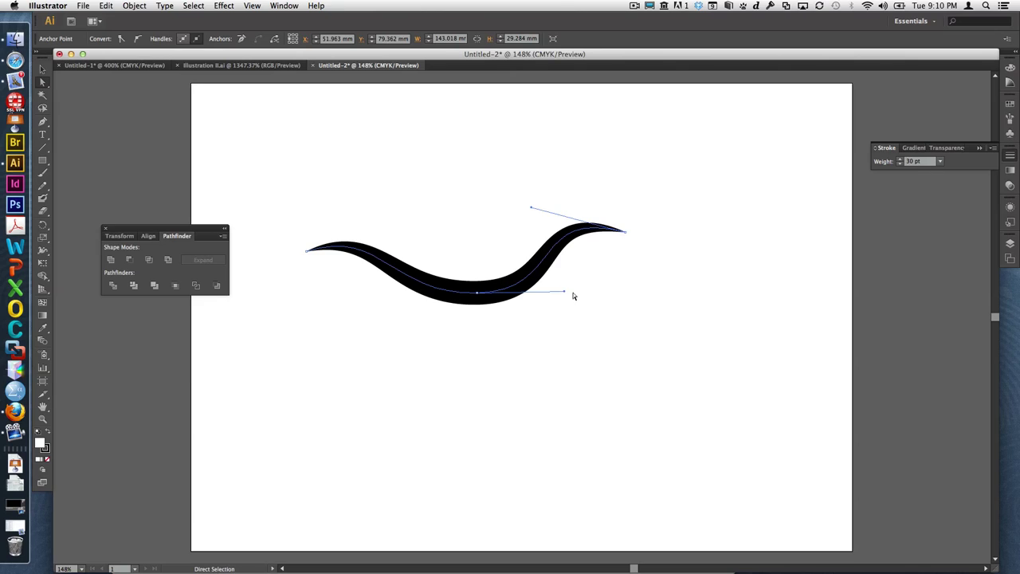
drag(566, 293, 554, 284)
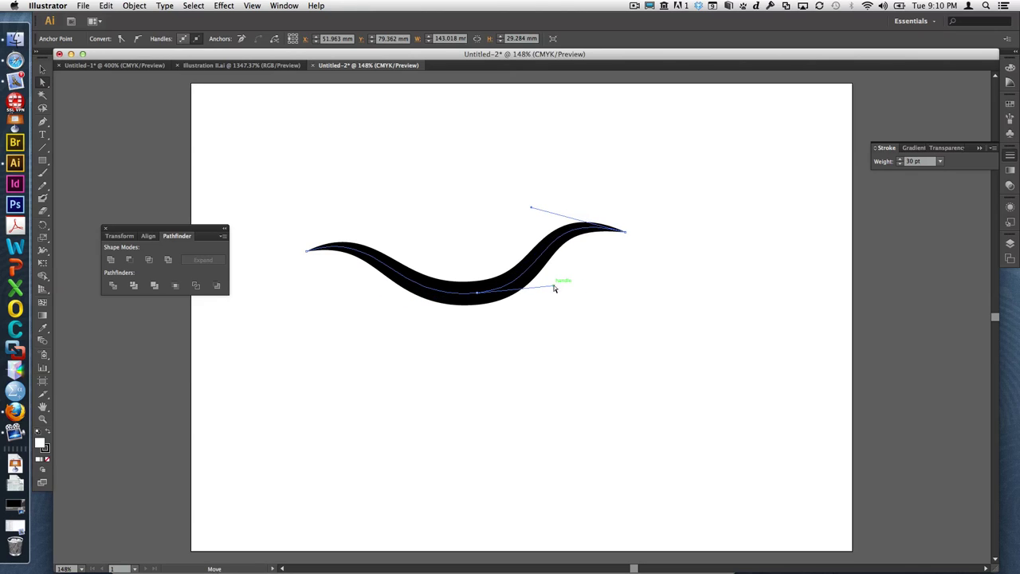
drag(628, 234, 624, 244)
drag(532, 225, 548, 191)
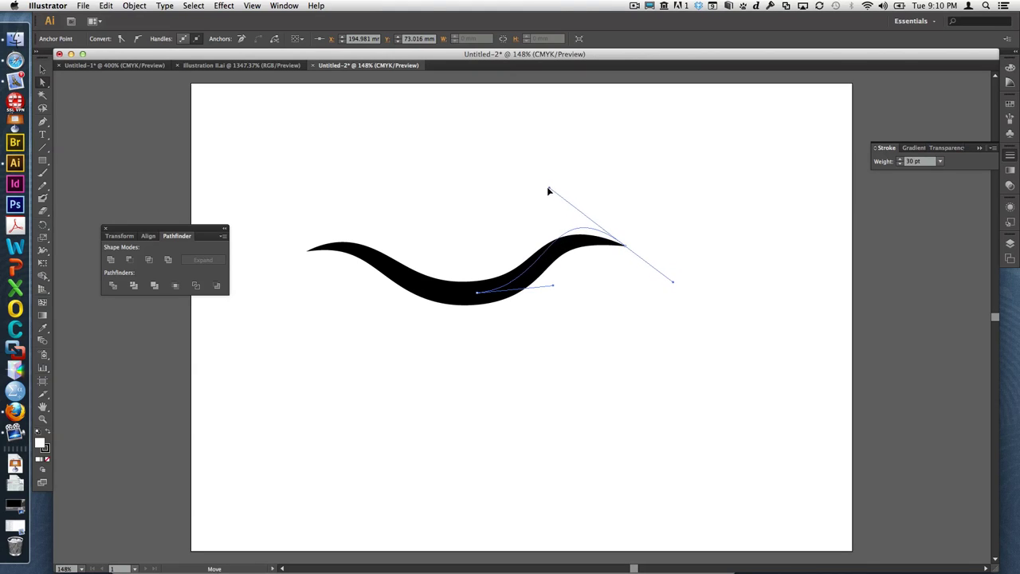
click(613, 333)
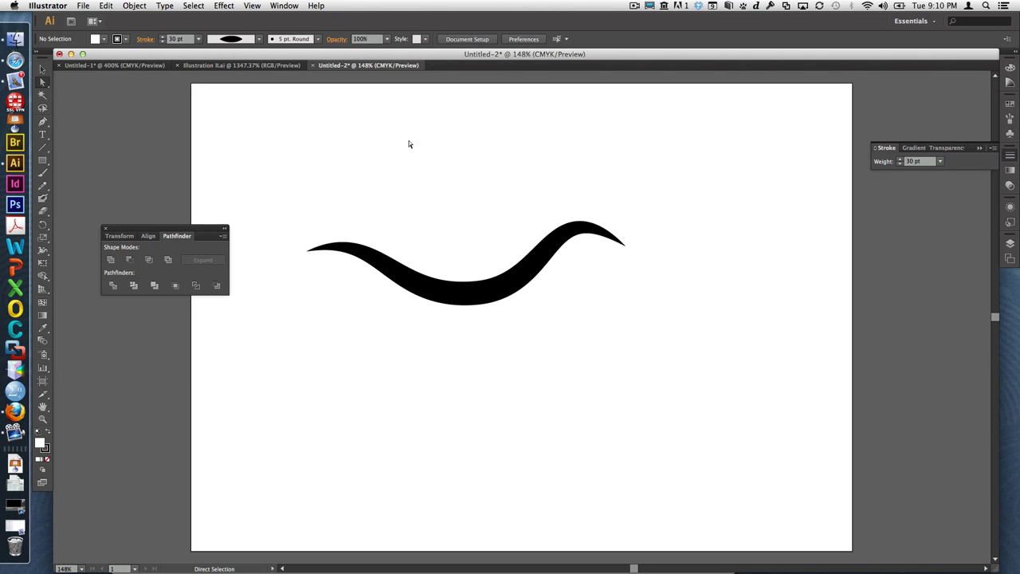
In Illustration II.ai, select the long dendrite and zoom in on its flat left end.
click(263, 67)
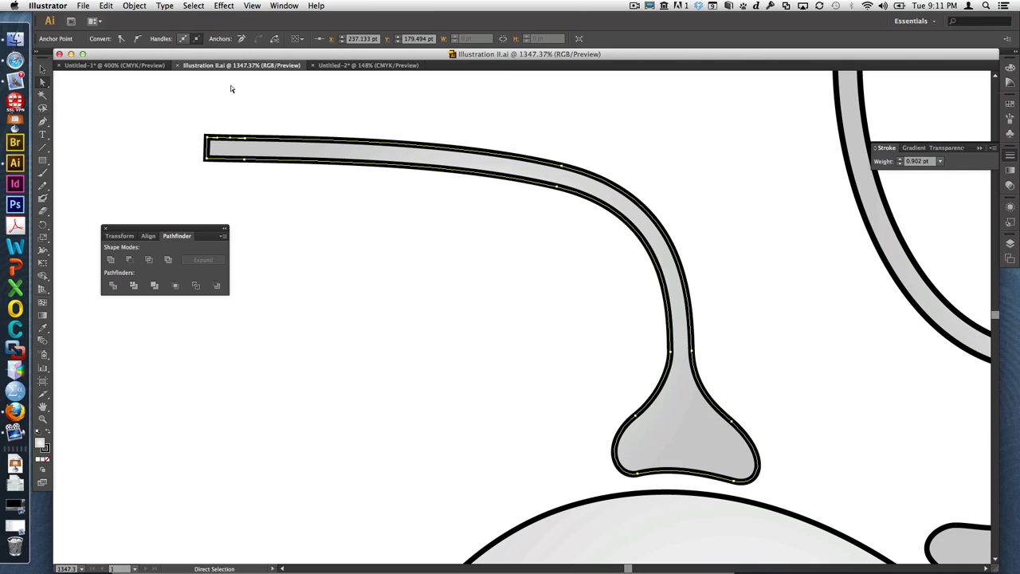
click(136, 152)
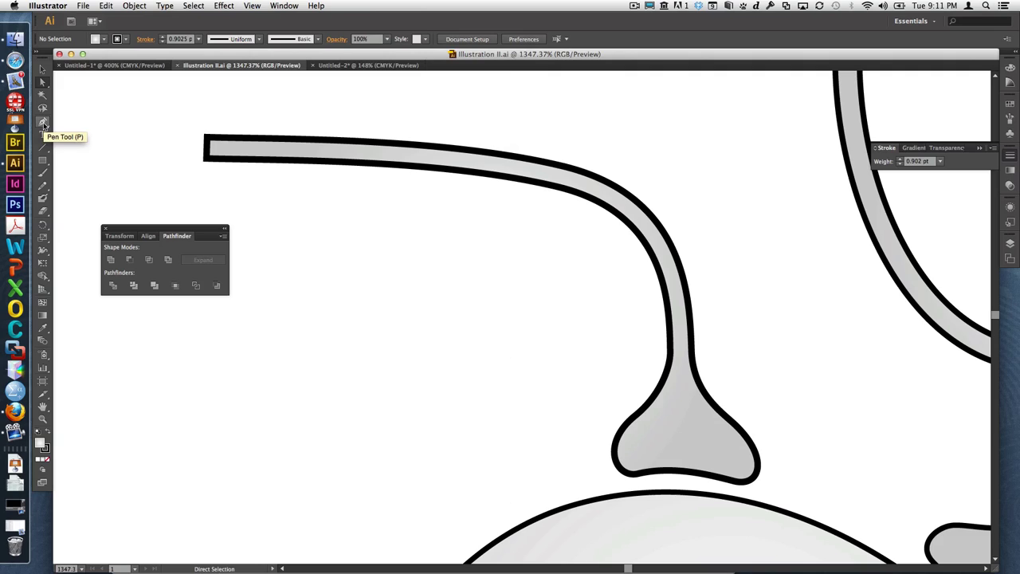
click(239, 142)
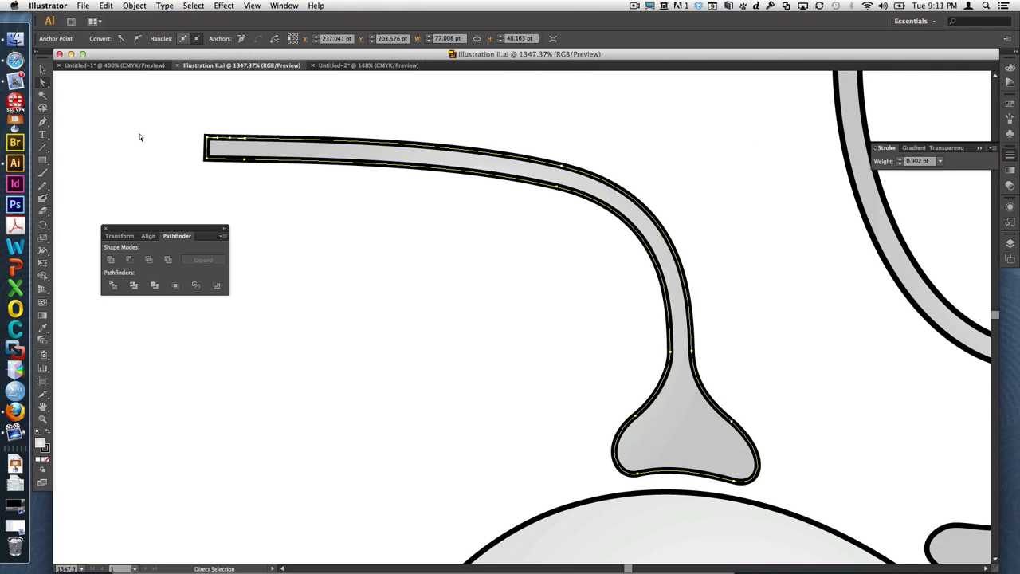
click(38, 423)
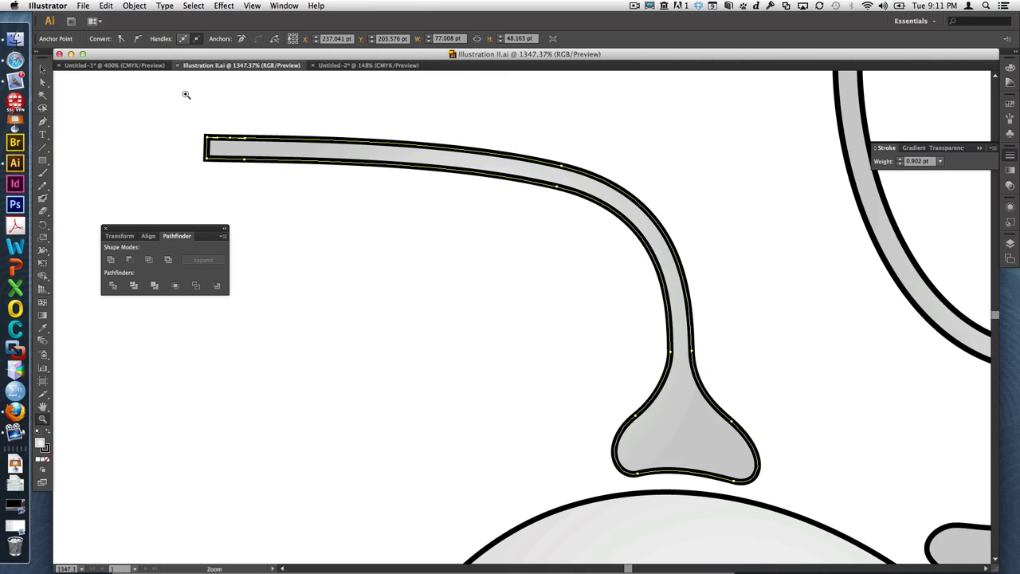
drag(184, 94, 478, 198)
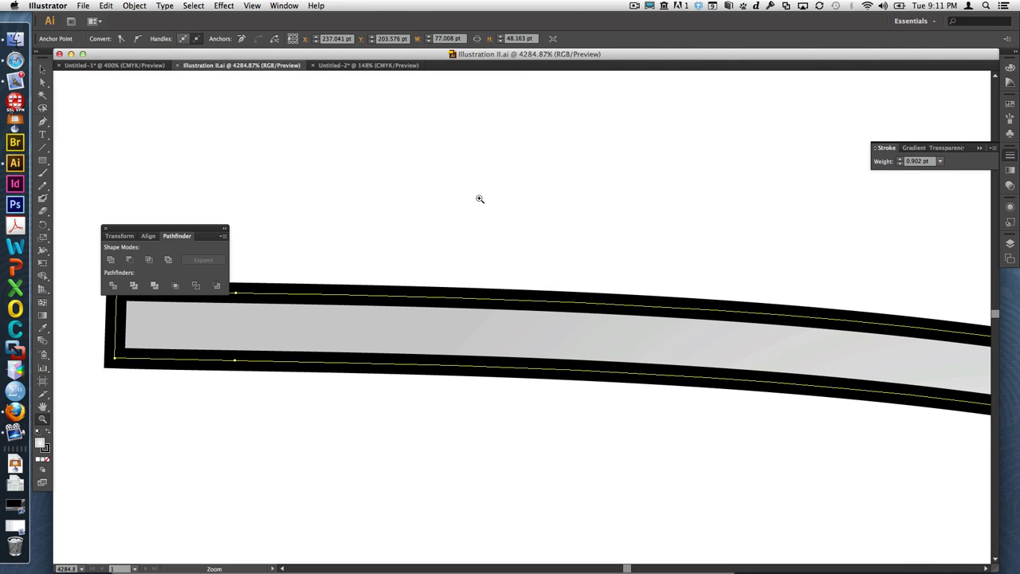
drag(197, 222, 198, 140)
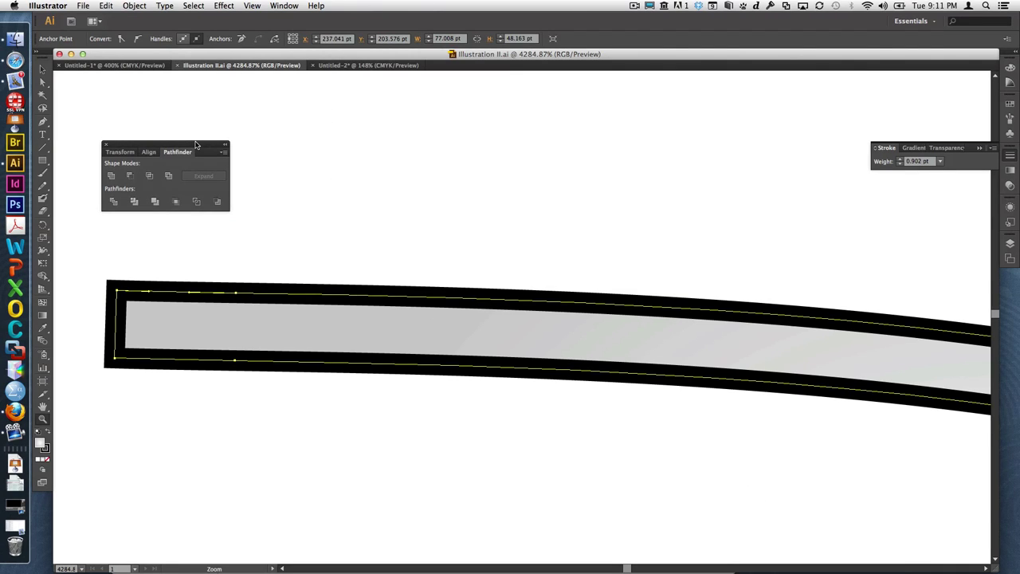
Pinch the outline's width to 0 pt at the left-end anchors with the Width tool.
click(43, 250)
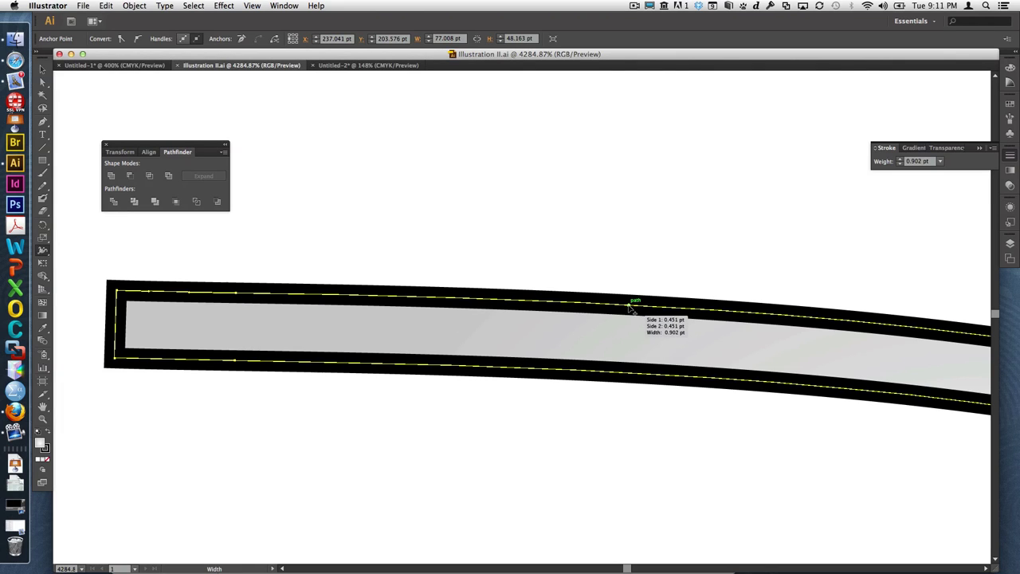
mouse_move(630, 313)
mouse_down()
mouse_move(637, 372)
mouse_move(628, 364)
mouse_up()
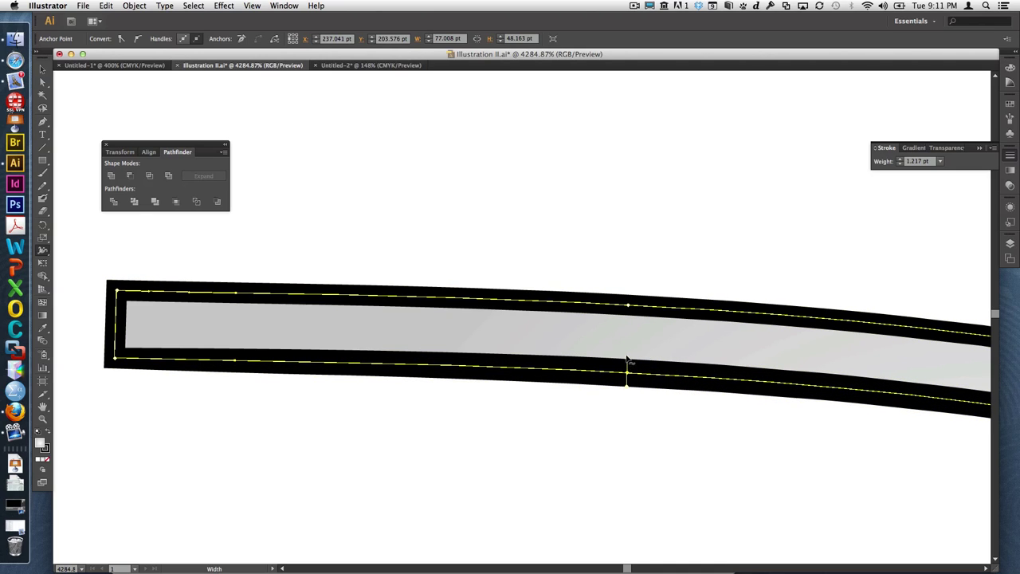
drag(627, 363, 628, 365)
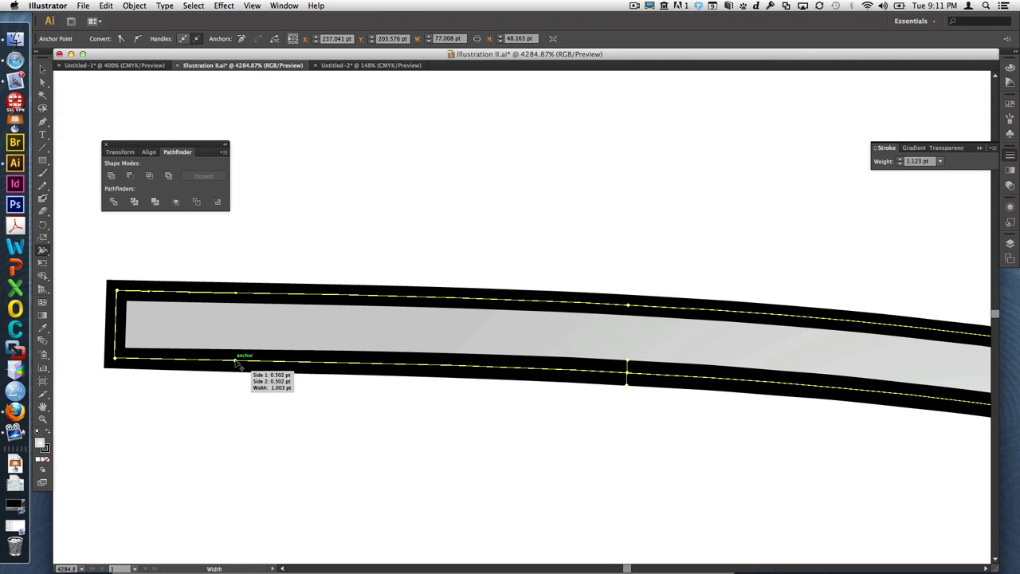
drag(236, 364, 236, 363)
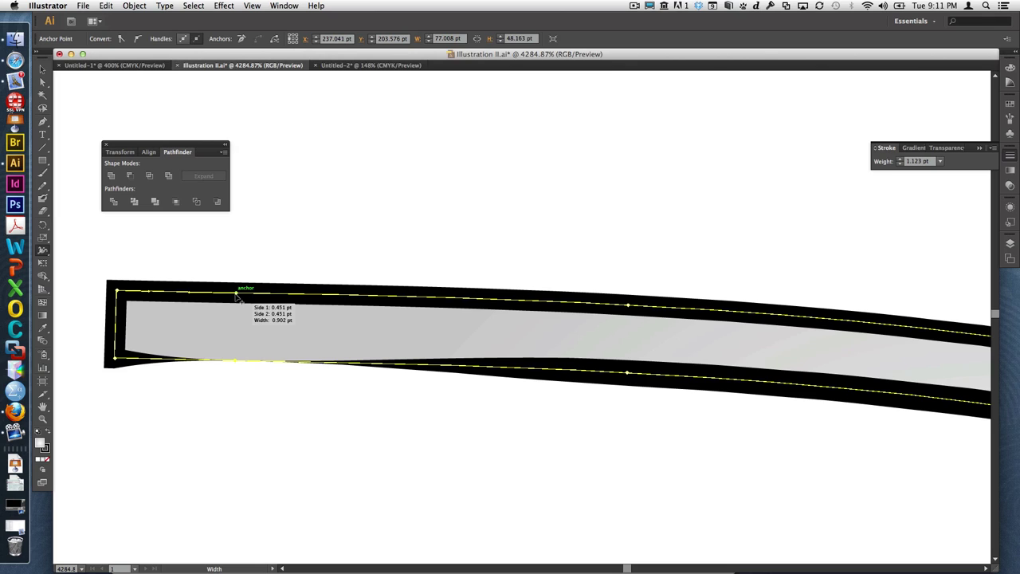
drag(235, 296, 236, 296)
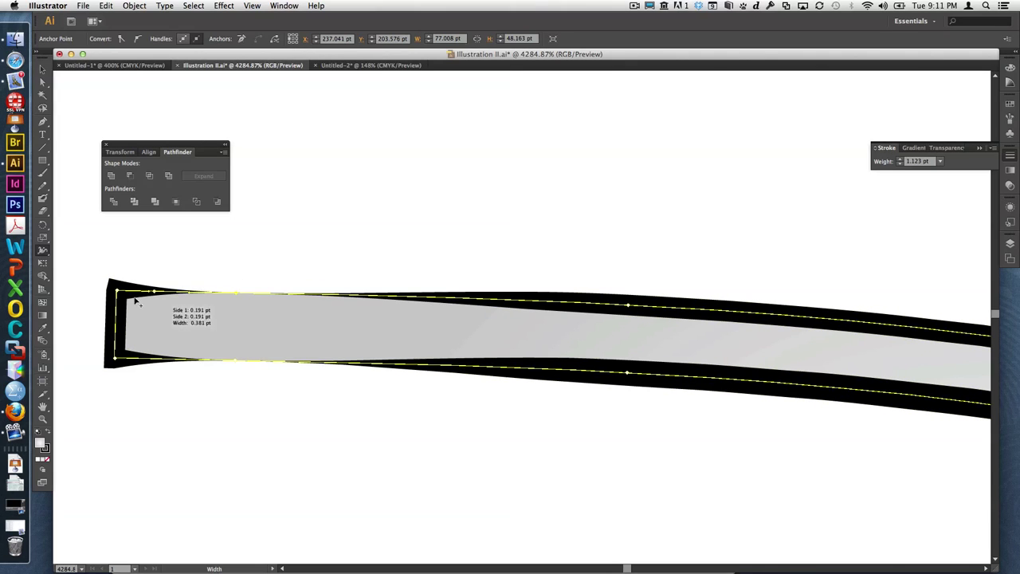
drag(121, 295, 120, 294)
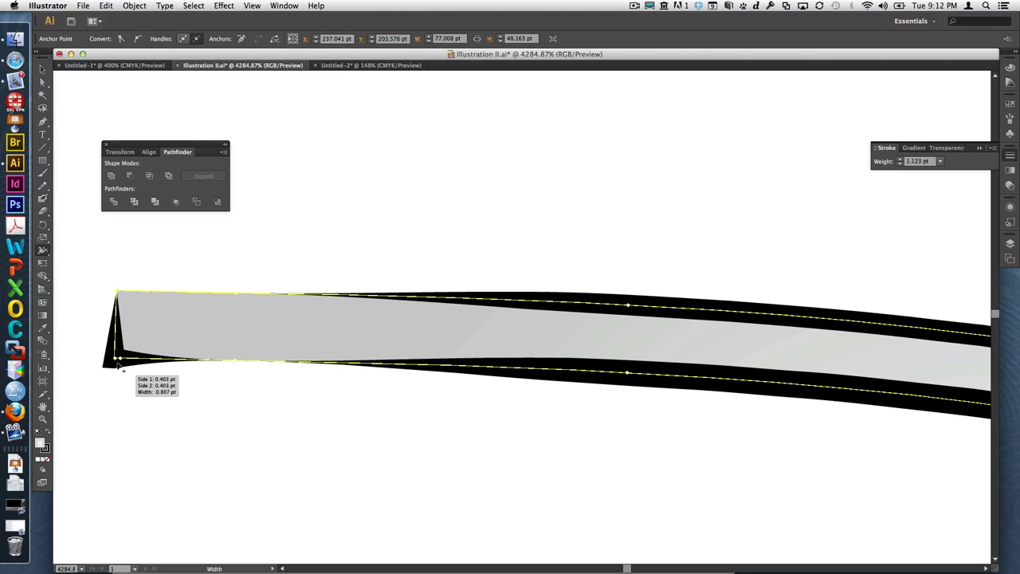
drag(112, 362, 118, 361)
key(super+minus)
key(super+minus)
key(super+shift+a)
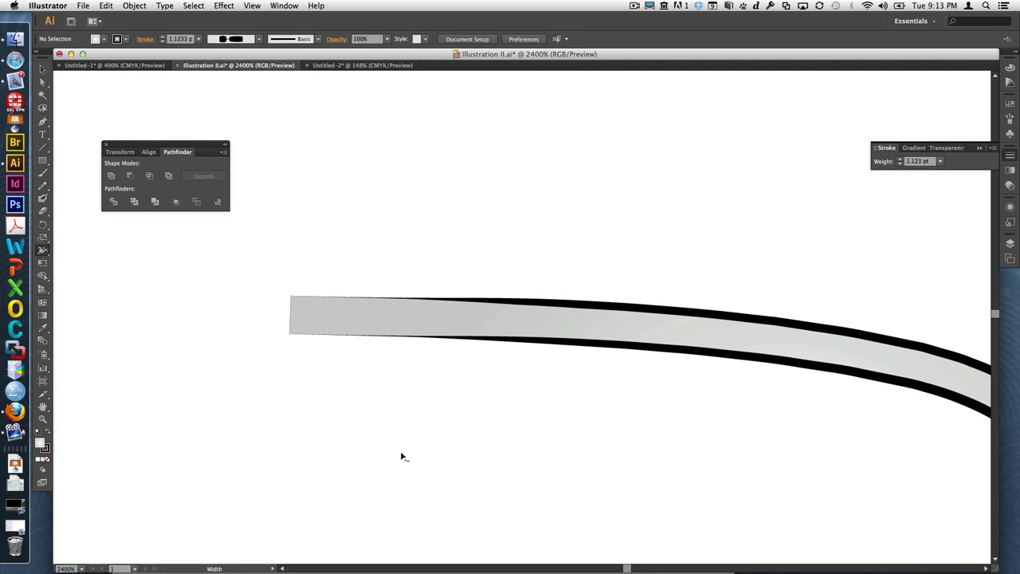
key(super+minus)
key(super+minus)
key(shift+w)
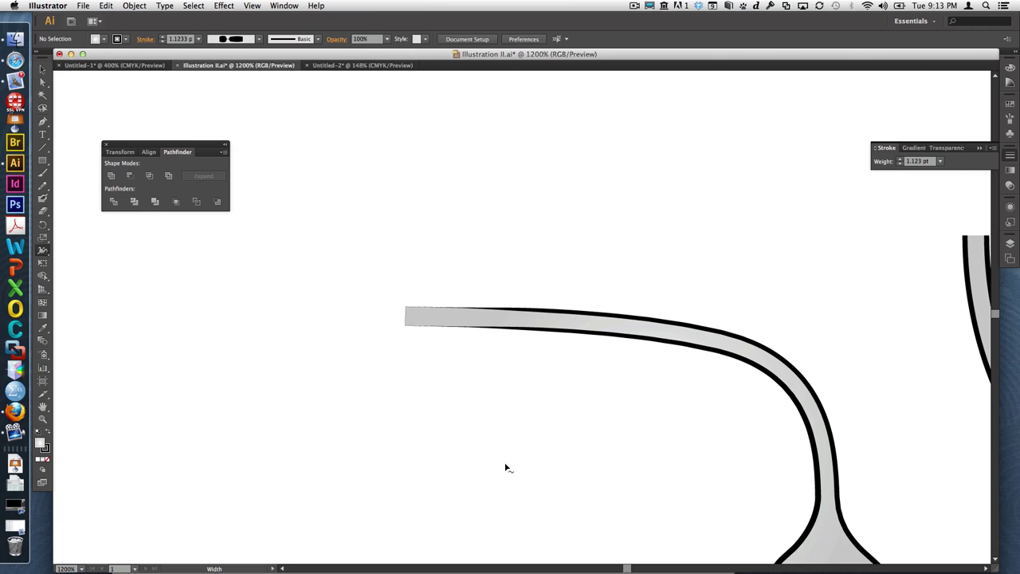
click(43, 69)
click(456, 319)
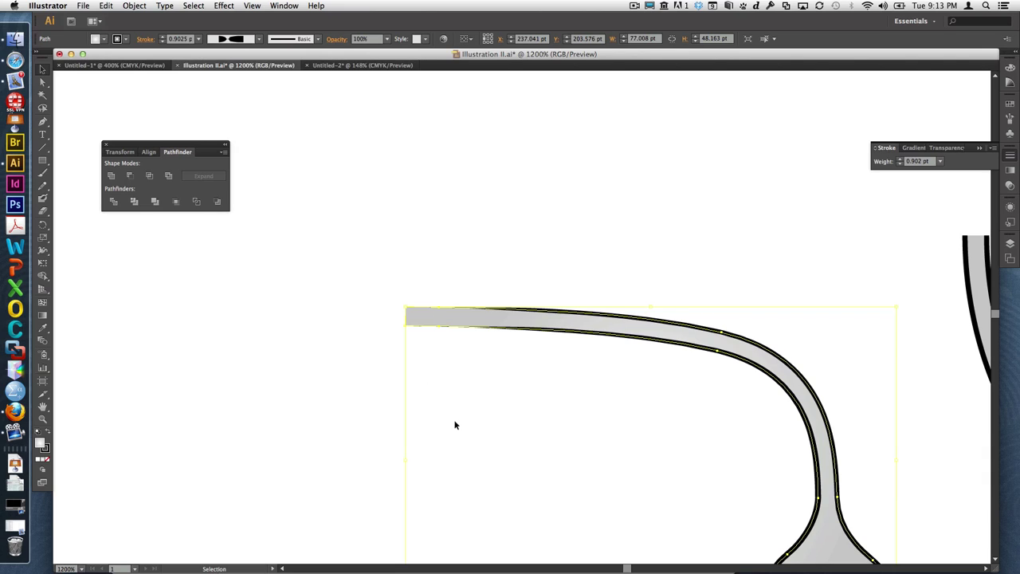
click(385, 451)
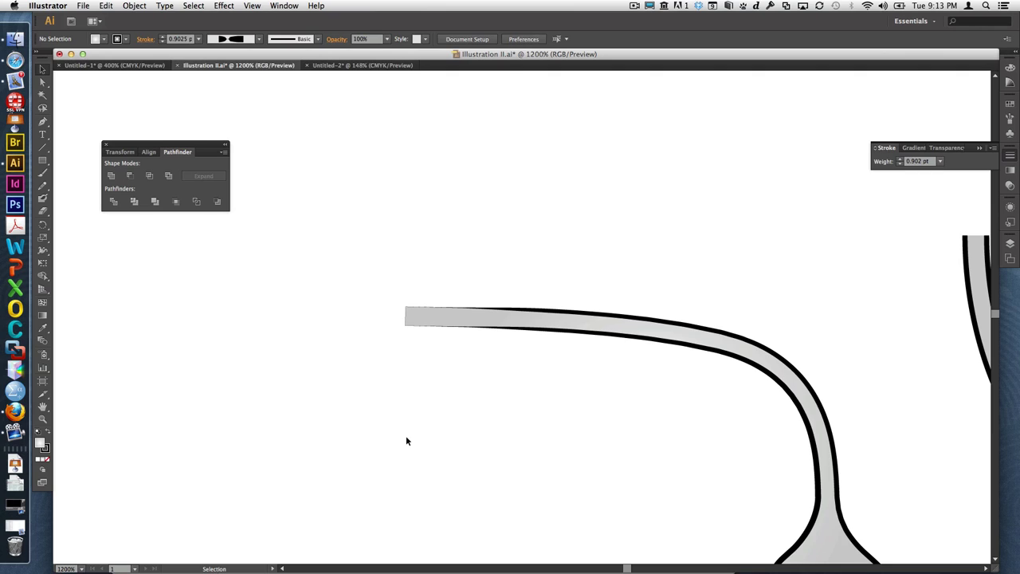
click(558, 326)
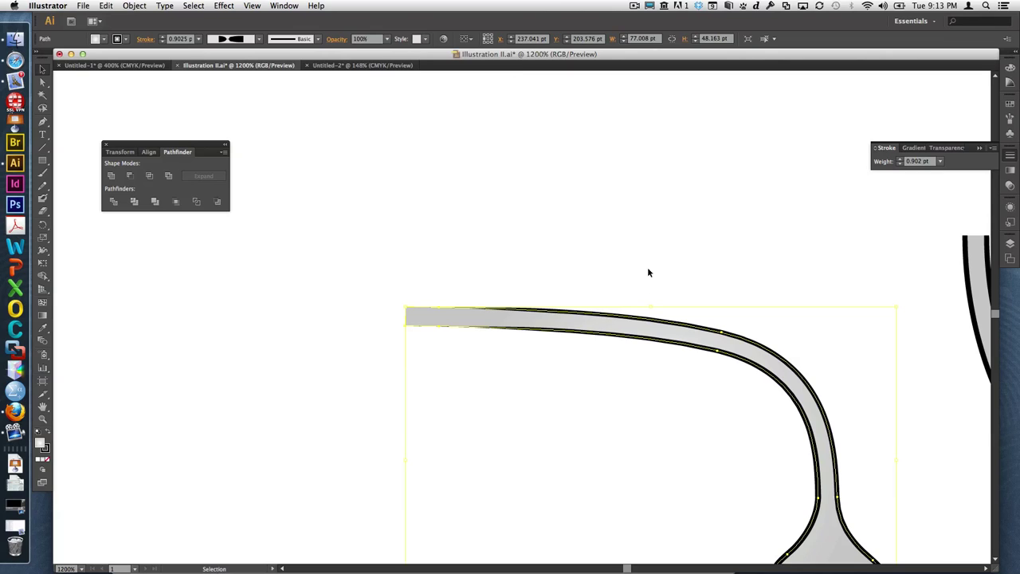
scroll(748, 451, down, 5)
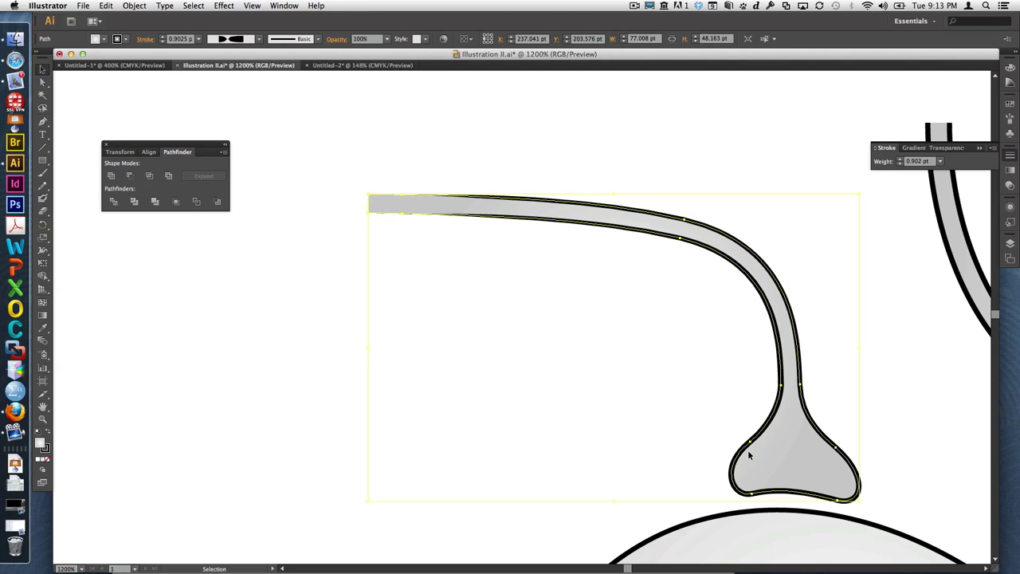
Set the dendrite's opacity to 40% in the Transparency panel.
click(945, 148)
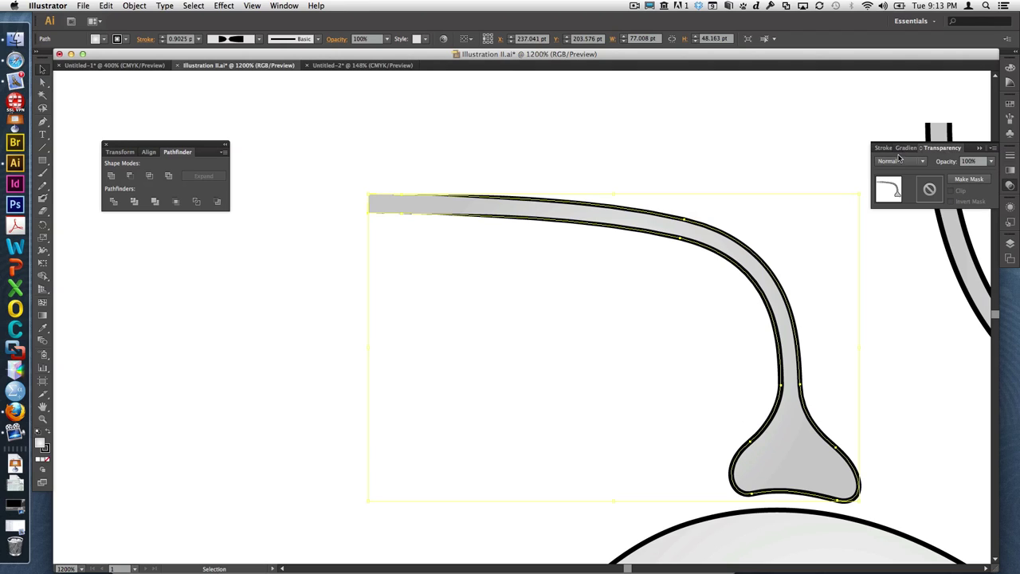
click(992, 162)
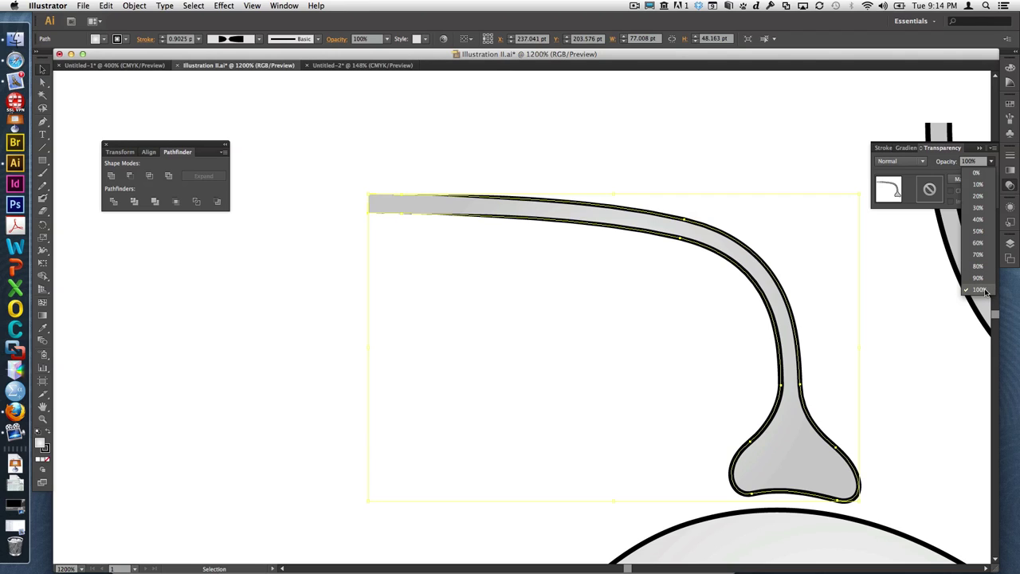
click(980, 219)
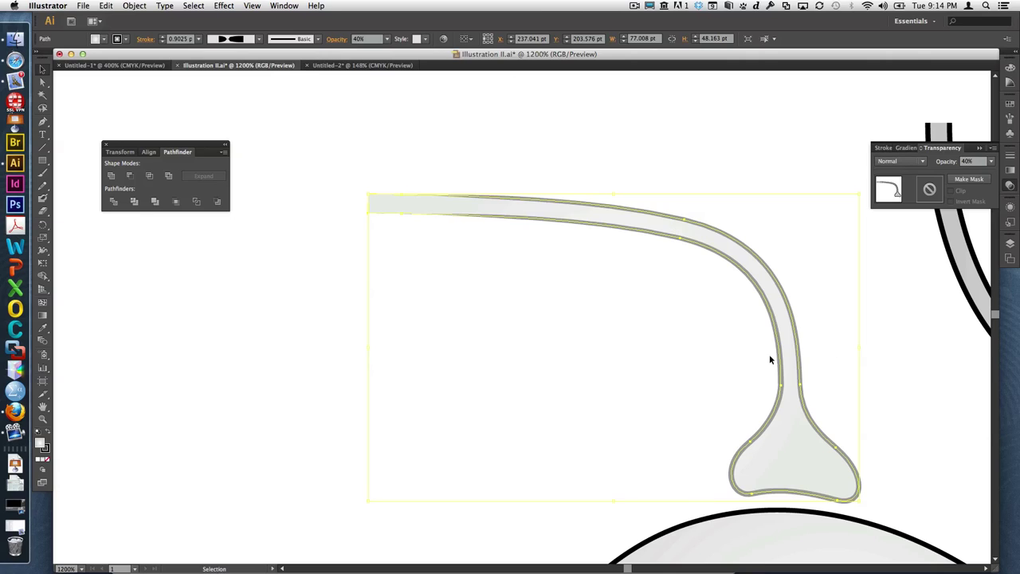
click(888, 358)
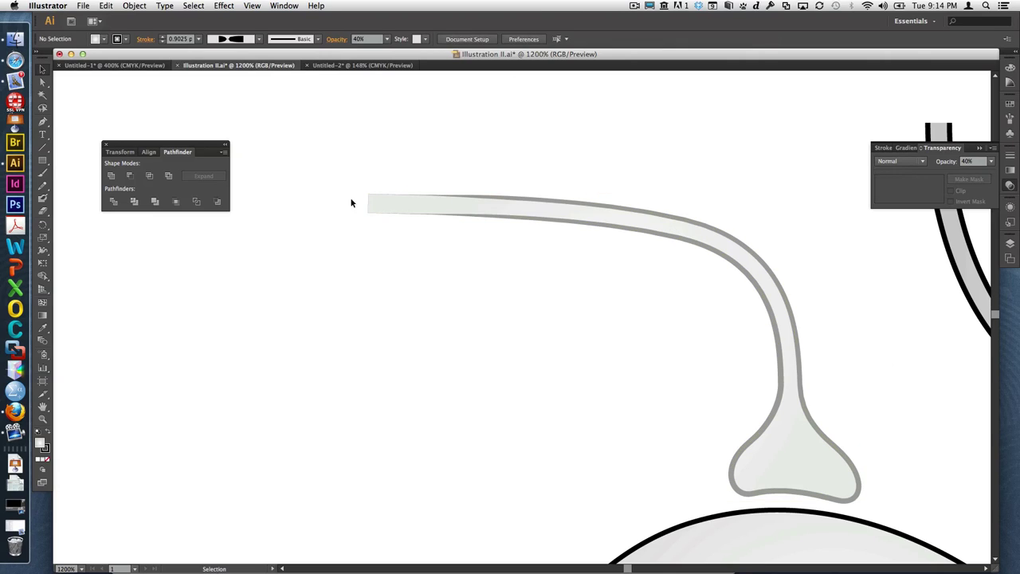
Draw a rectangle over the dendrite's left tip and send it behind the dendrite.
click(42, 160)
drag(341, 141, 433, 303)
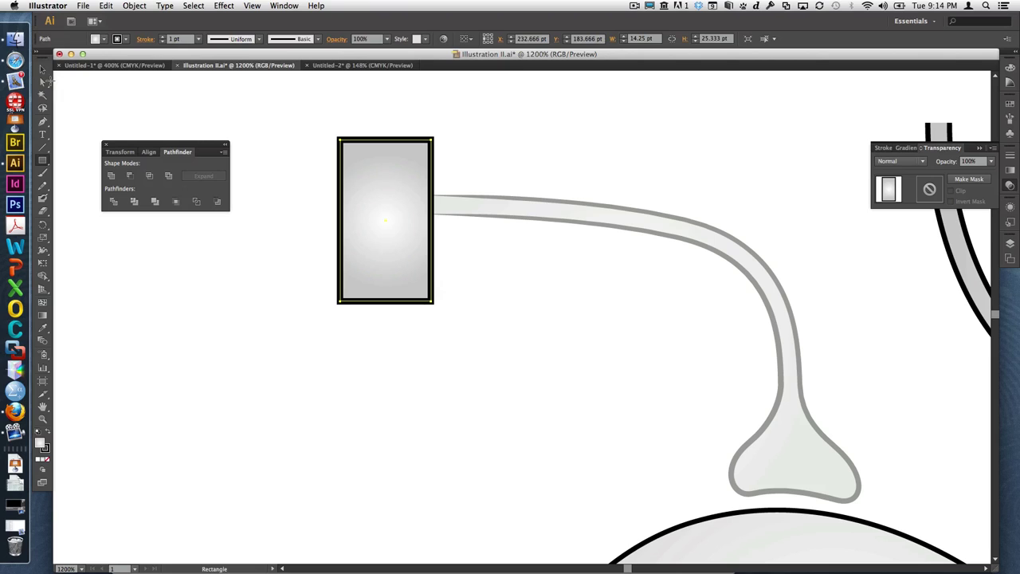
click(43, 70)
right_click(367, 257)
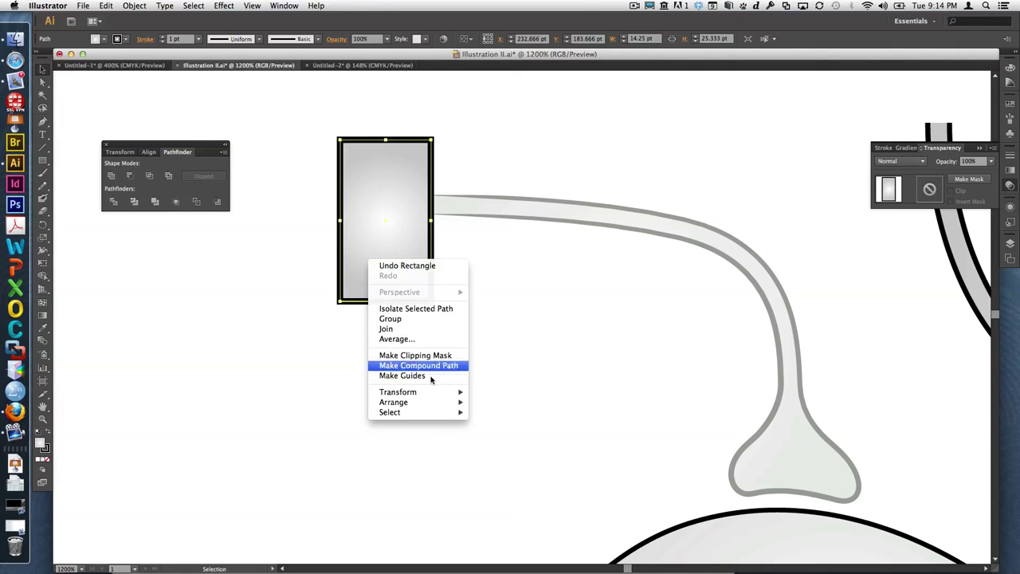
mouse_move(394, 402)
click(511, 433)
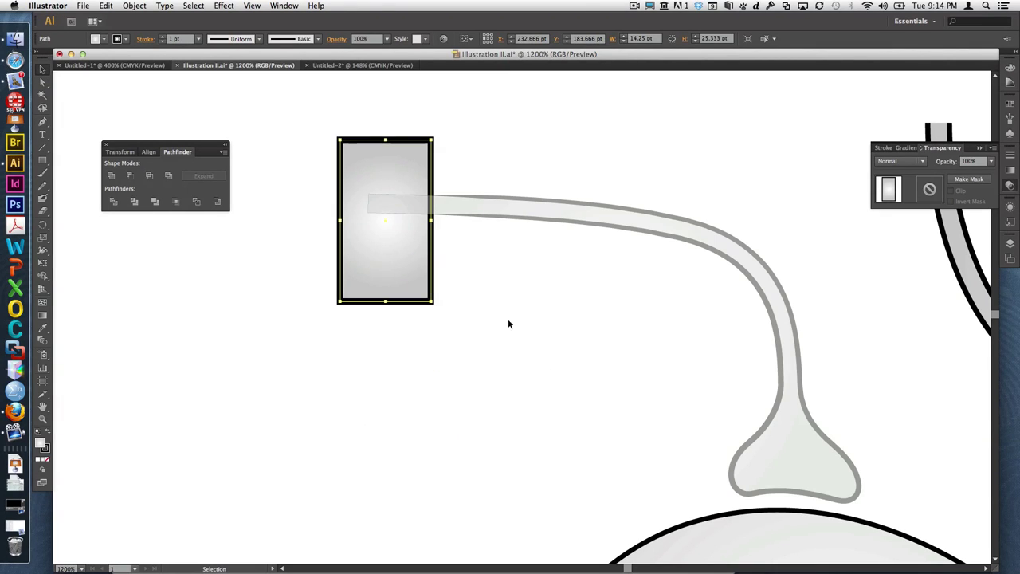
click(437, 388)
Reposition the rectangle, then delete it.
drag(416, 299, 552, 309)
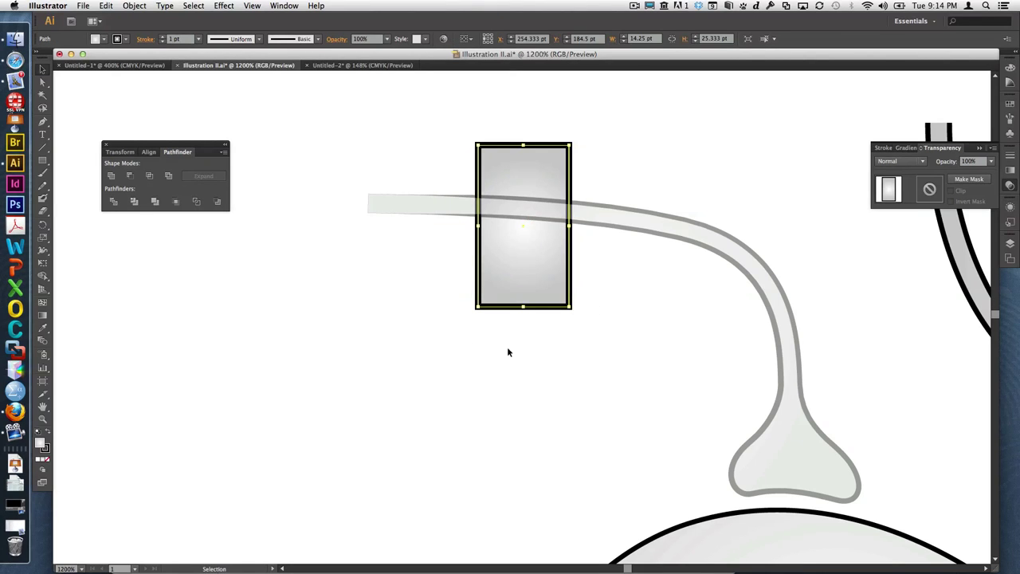
click(581, 399)
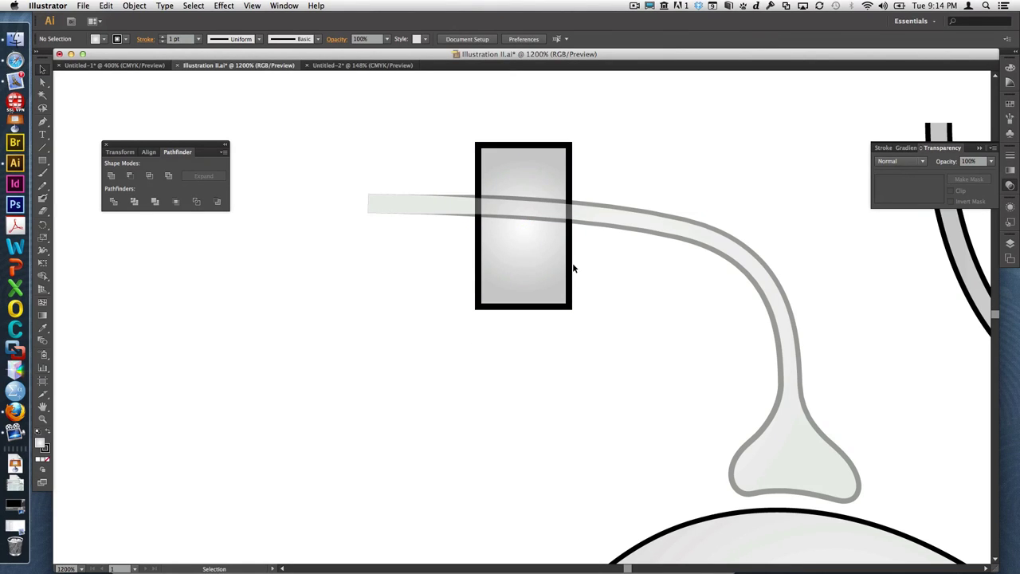
drag(573, 267, 829, 492)
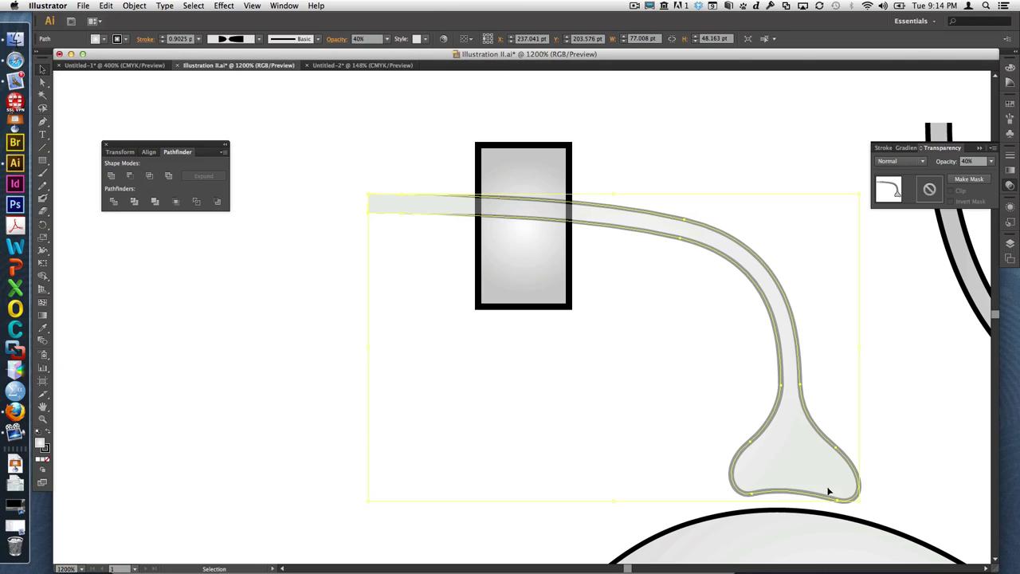
drag(574, 159, 269, 345)
click(897, 416)
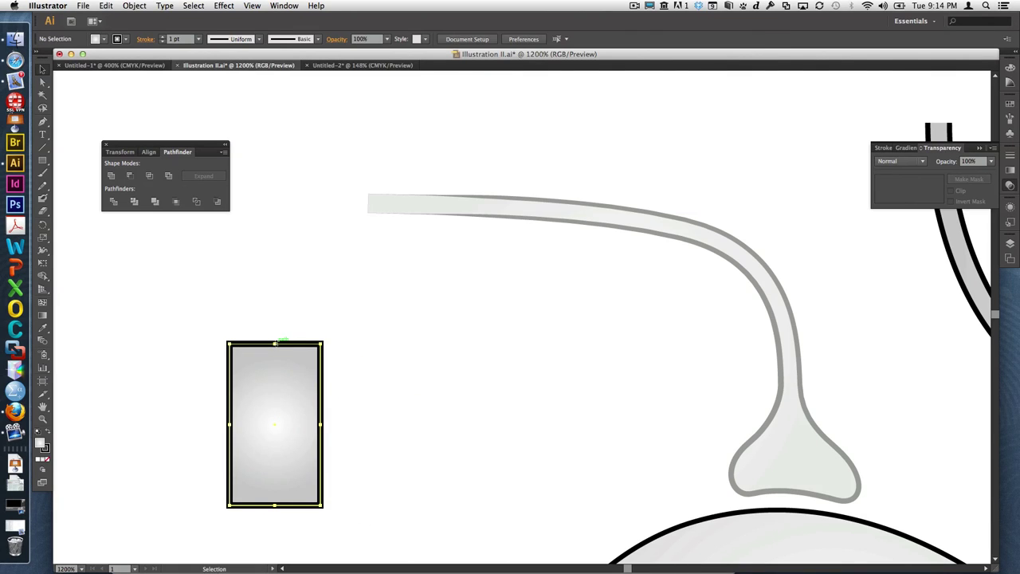
key(Delete)
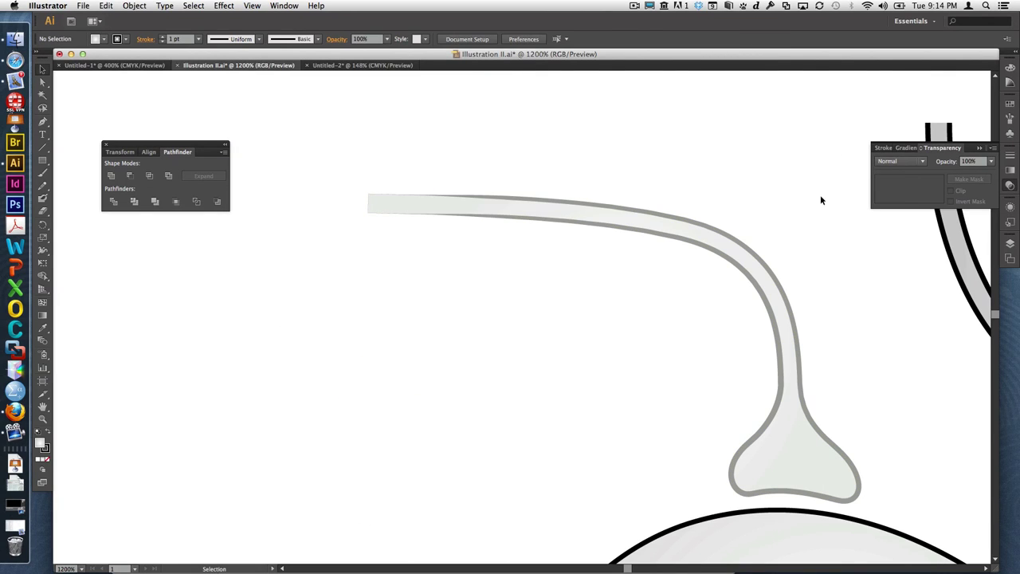
Select the curved dendrite and set its opacity back to 100%.
click(768, 284)
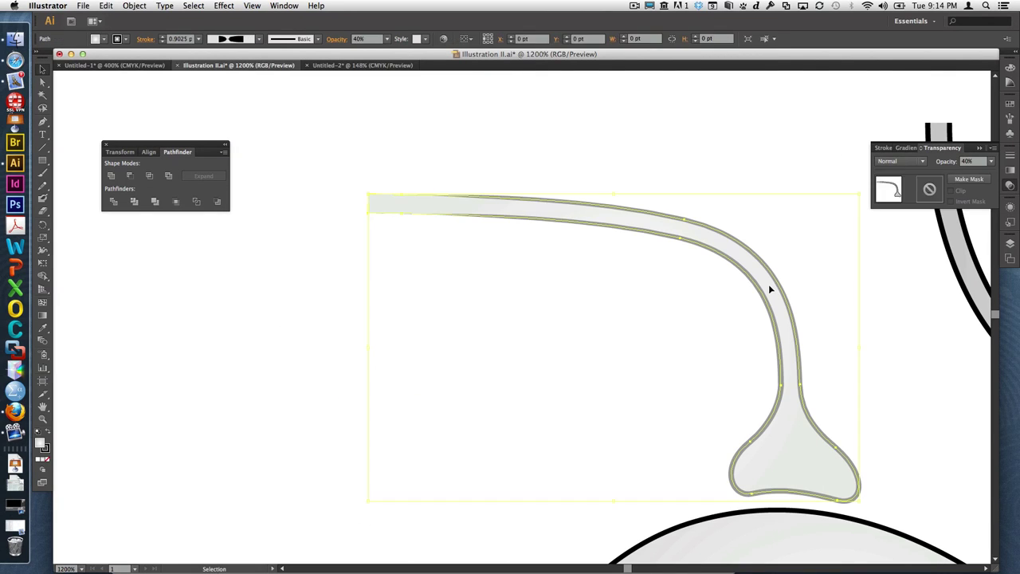
click(990, 162)
click(979, 289)
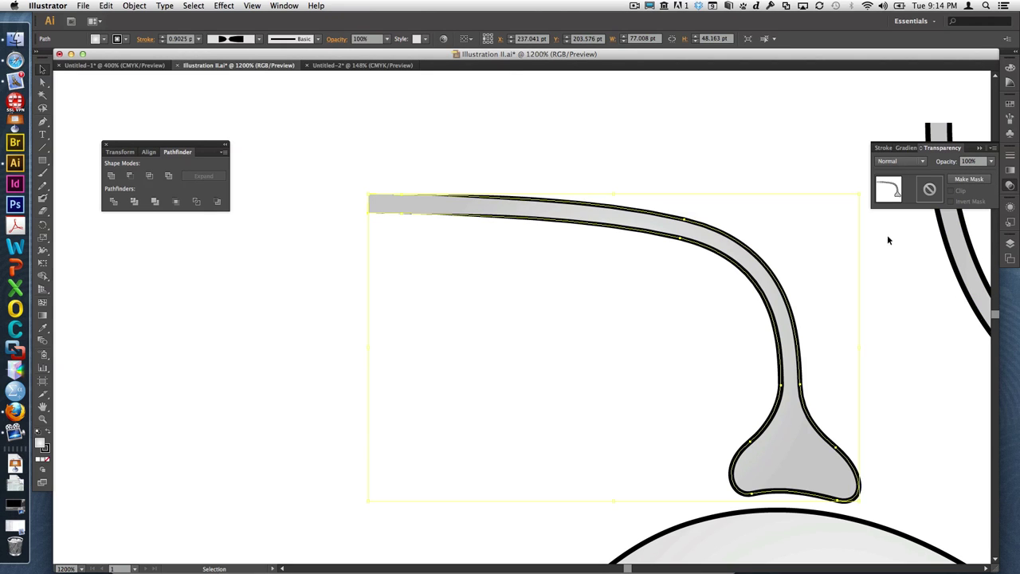
click(659, 179)
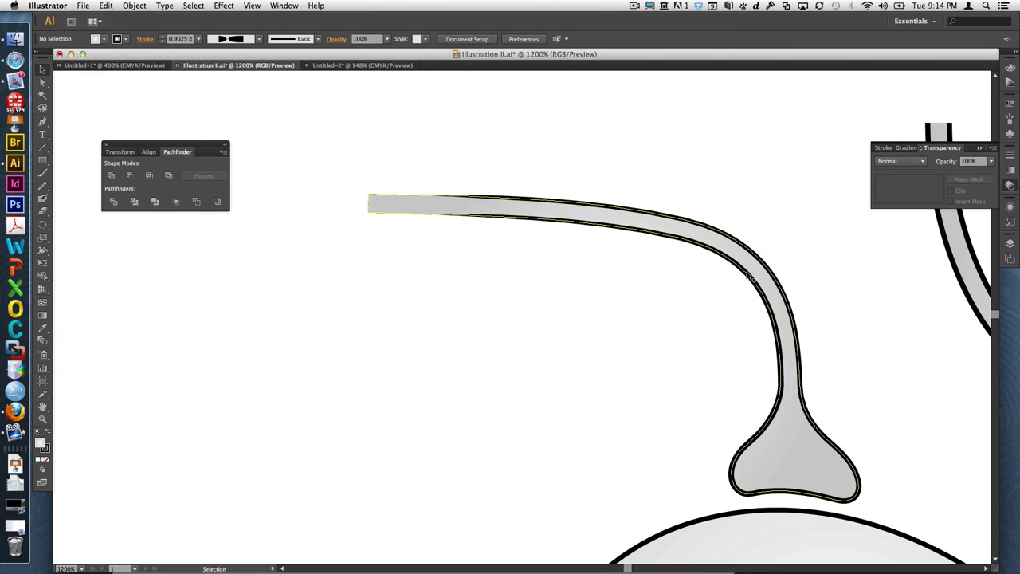
click(745, 273)
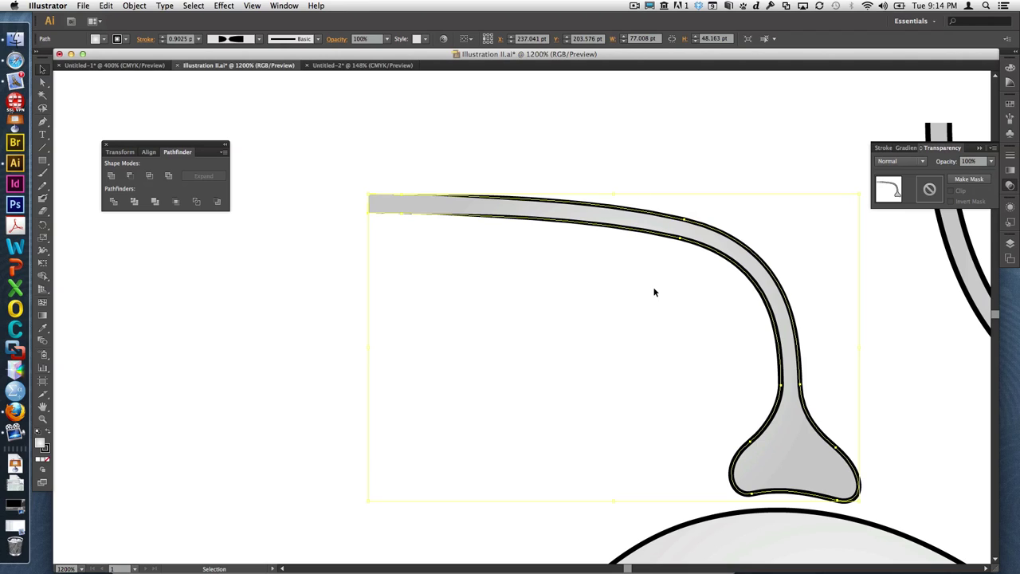
Add an opacity mask to the dendrite and open the mask for editing.
click(969, 179)
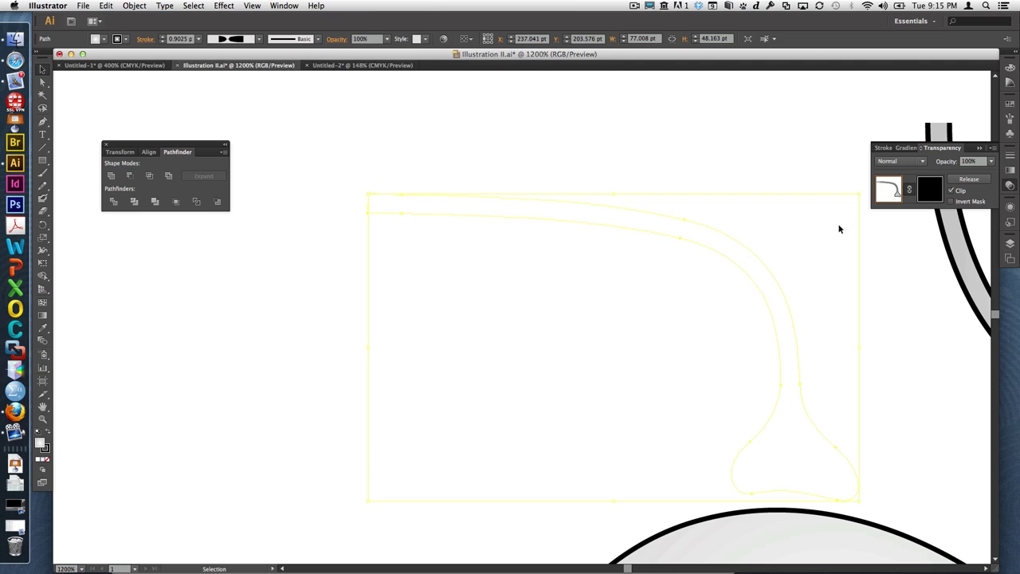
click(964, 181)
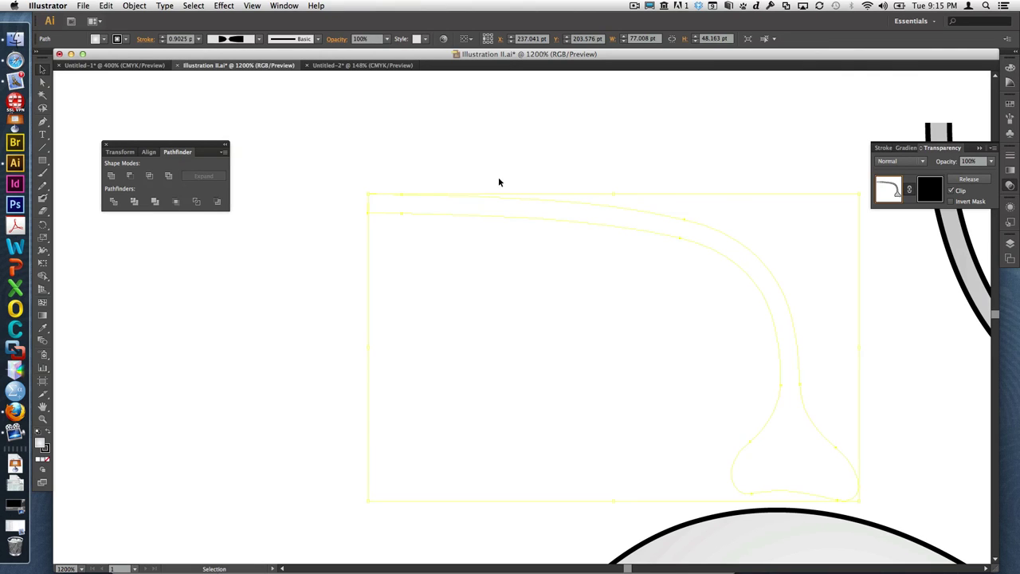
click(931, 188)
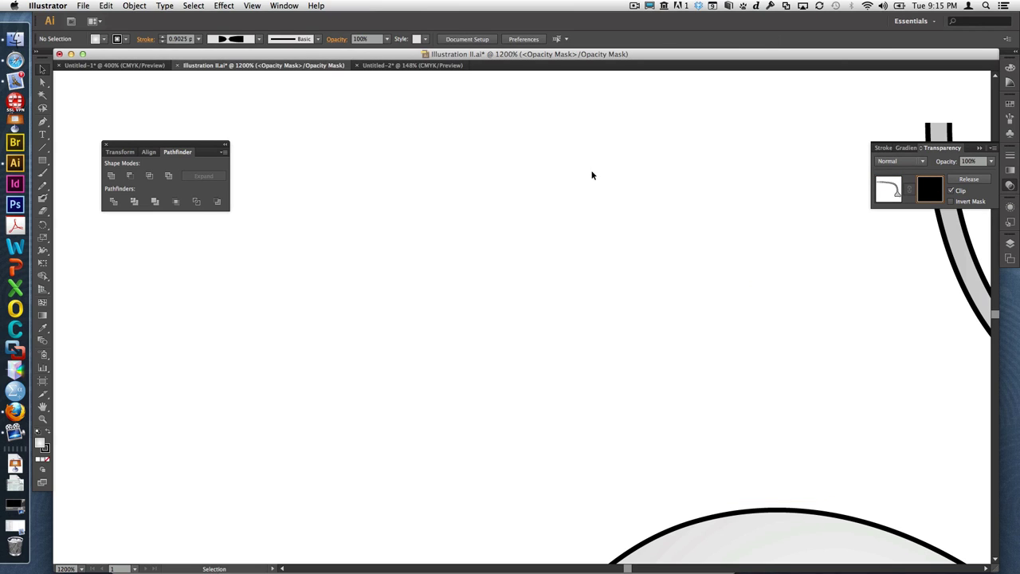
Draw a white-filled rectangle in the mask and shrink it to fit the dendrite.
click(45, 160)
drag(347, 127, 875, 530)
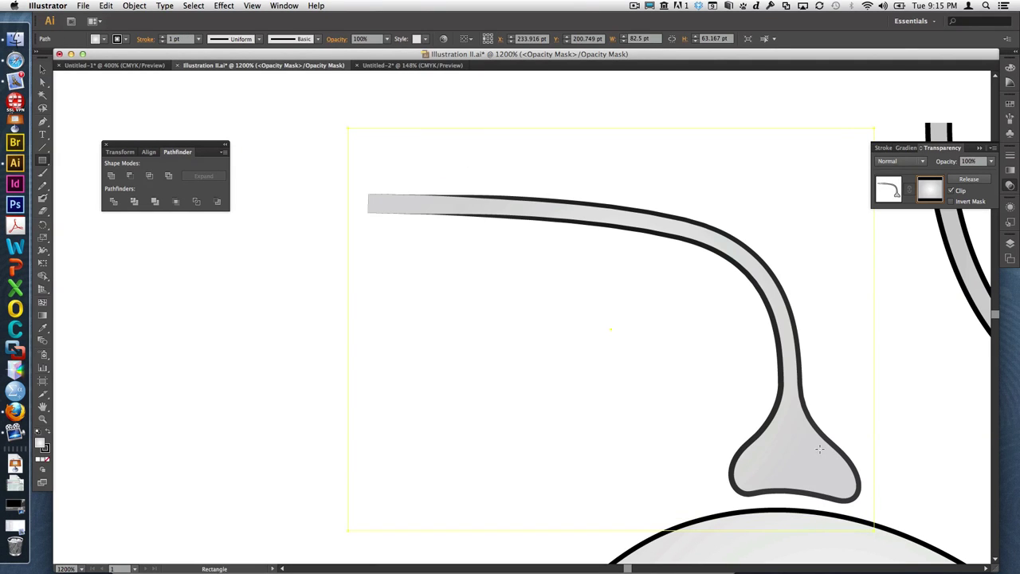
click(37, 460)
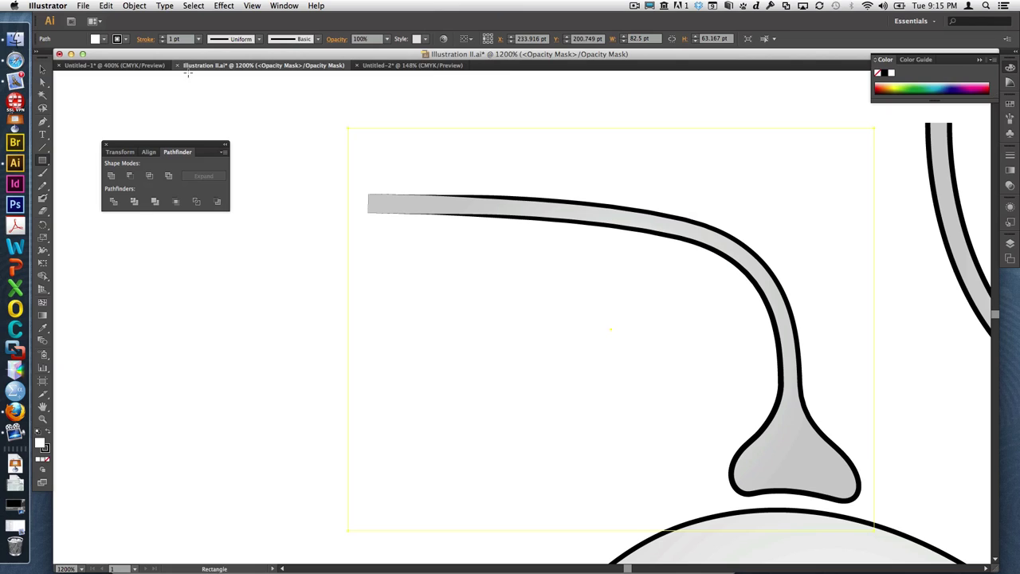
click(42, 69)
mouse_move(874, 527)
mouse_down()
mouse_move(798, 517)
mouse_move(752, 416)
mouse_move(770, 467)
mouse_move(819, 482)
mouse_move(781, 370)
mouse_move(783, 340)
mouse_move(805, 348)
mouse_move(917, 514)
mouse_move(895, 481)
mouse_move(898, 506)
mouse_up()
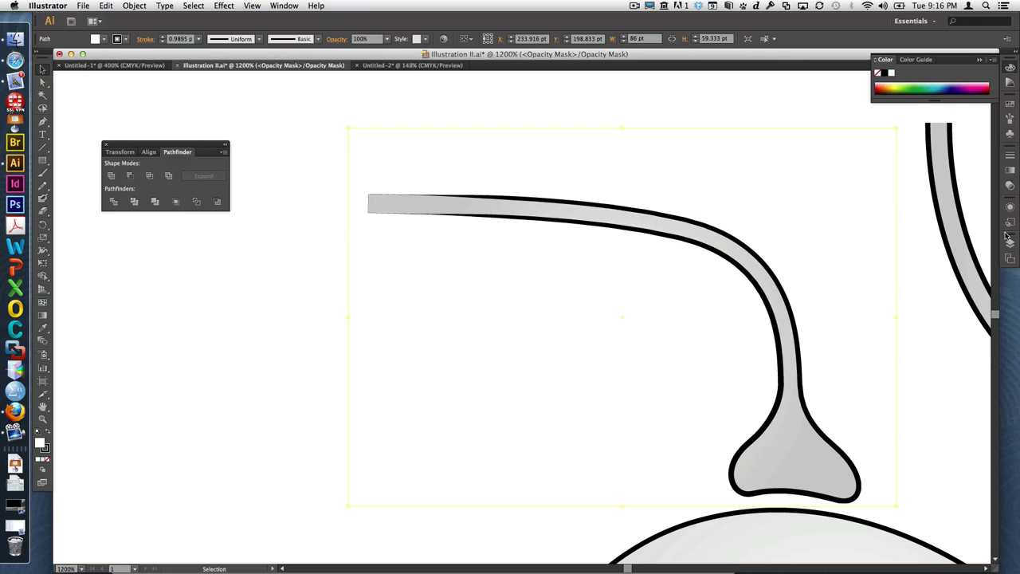
Apply New Gradient Swatch 1 to the mask rectangle as a Linear gradient.
click(1011, 169)
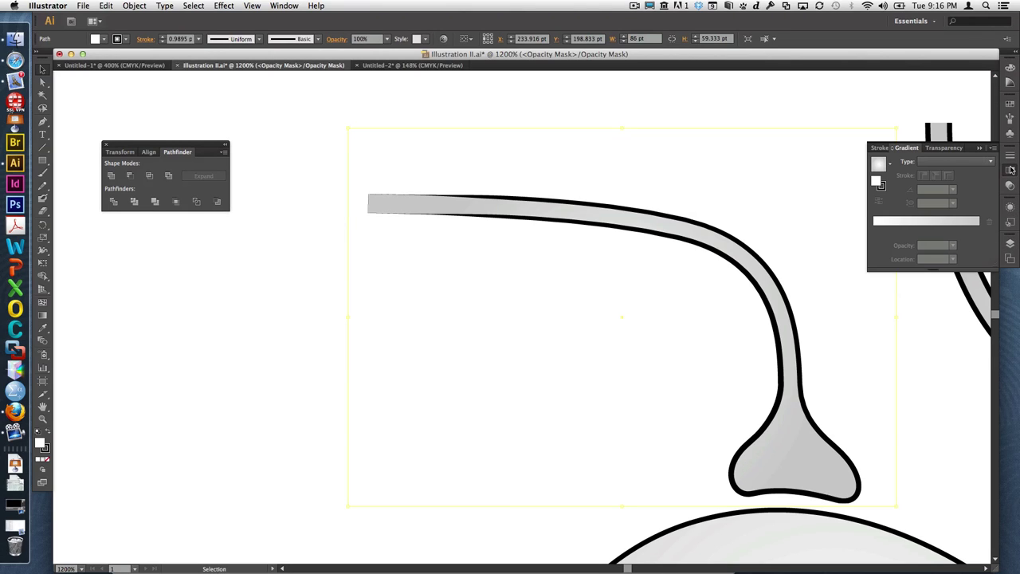
click(1010, 104)
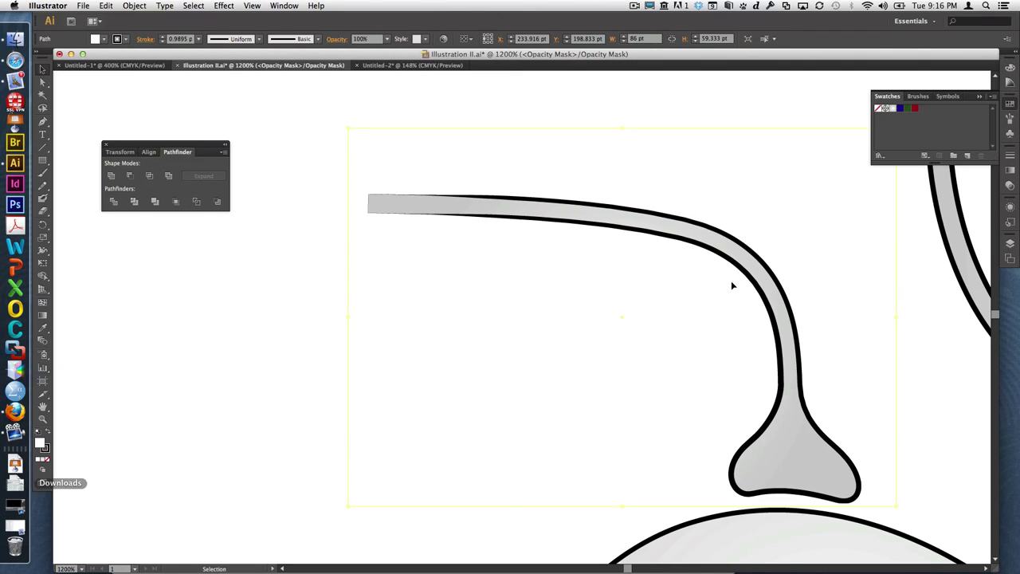
click(1009, 171)
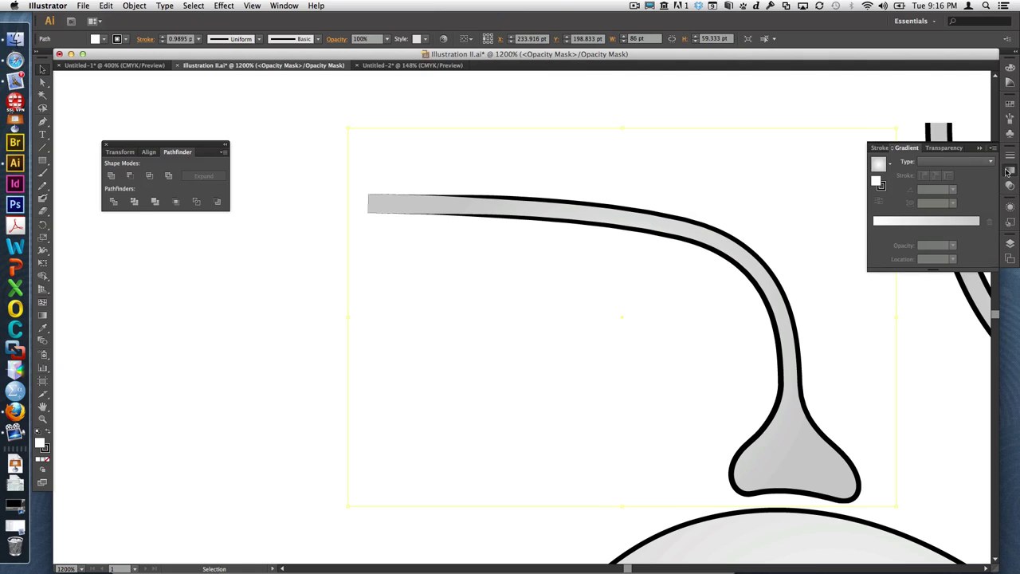
click(889, 163)
click(805, 188)
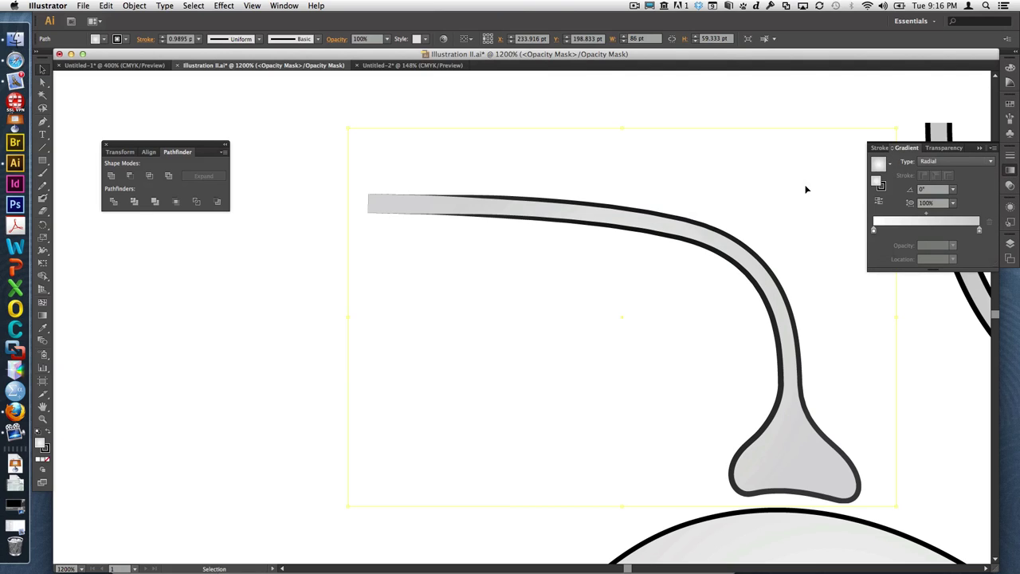
click(953, 162)
click(944, 173)
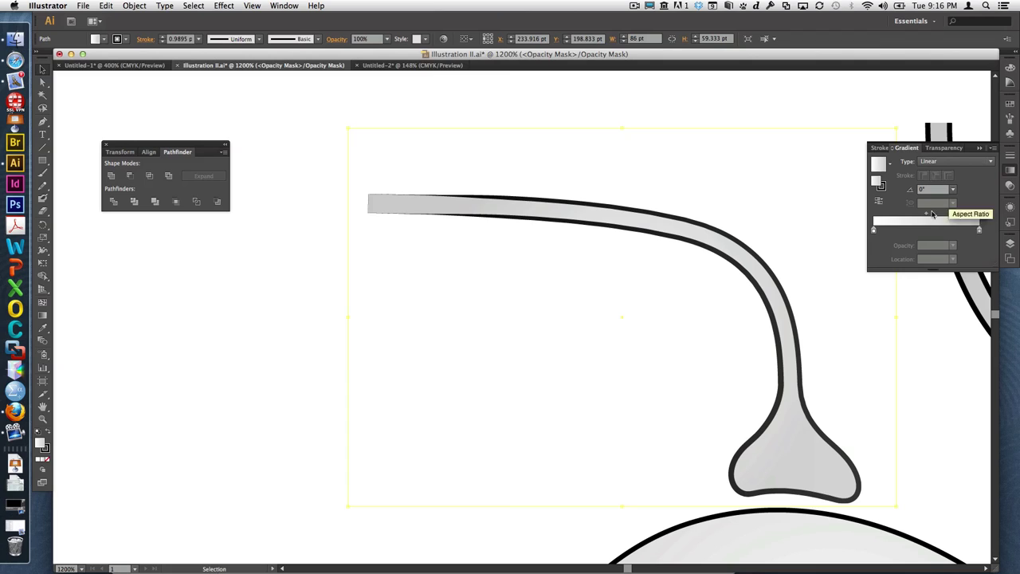
Make the gradient's left stop black and its right stop white.
click(874, 231)
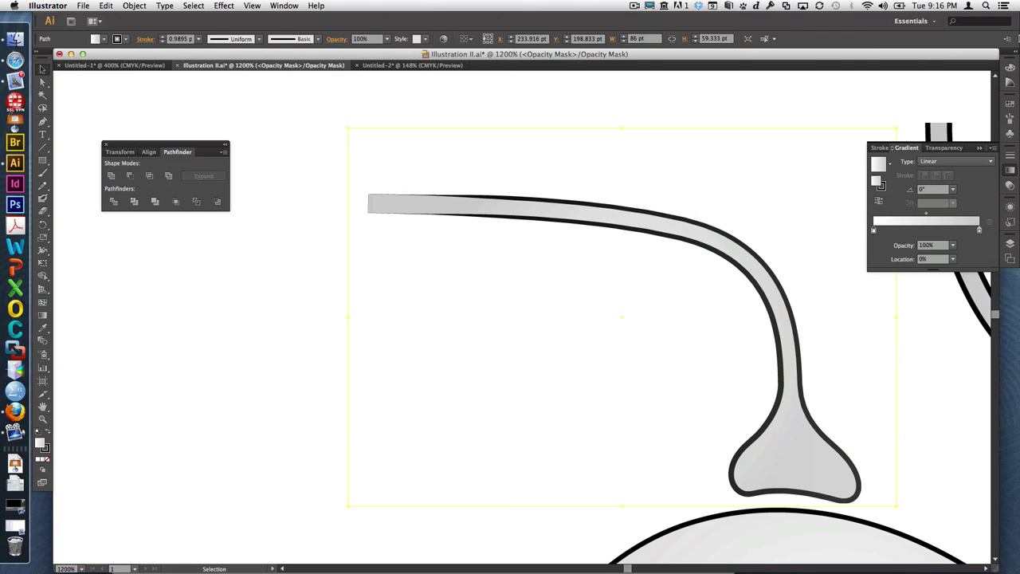
drag(1009, 68, 772, 86)
click(1009, 68)
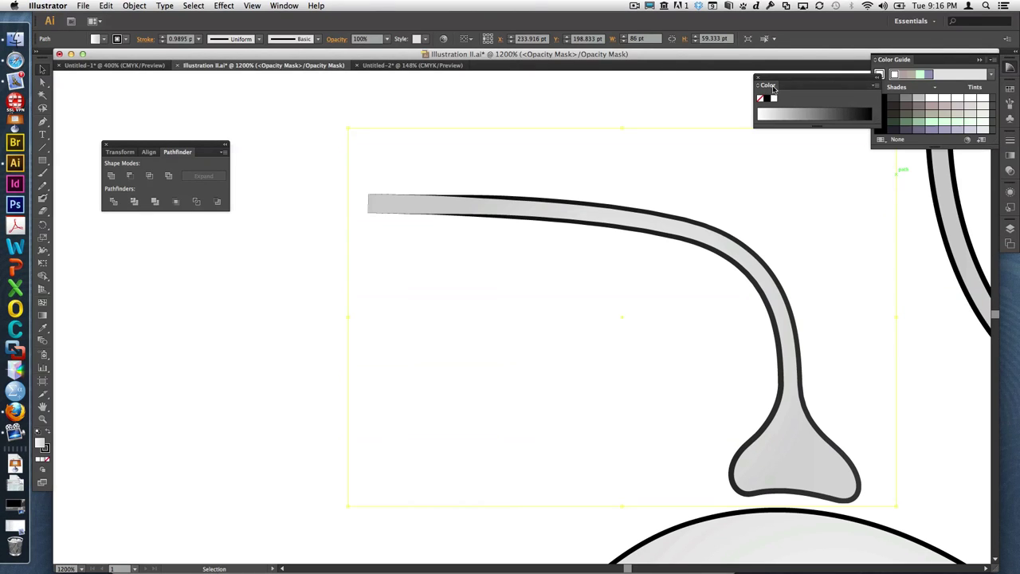
click(1008, 154)
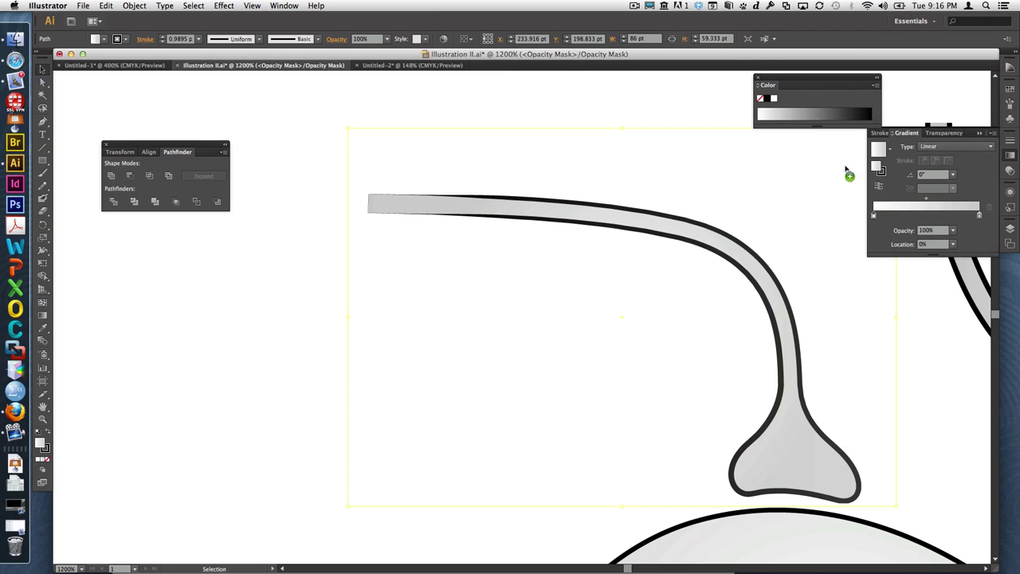
click(873, 217)
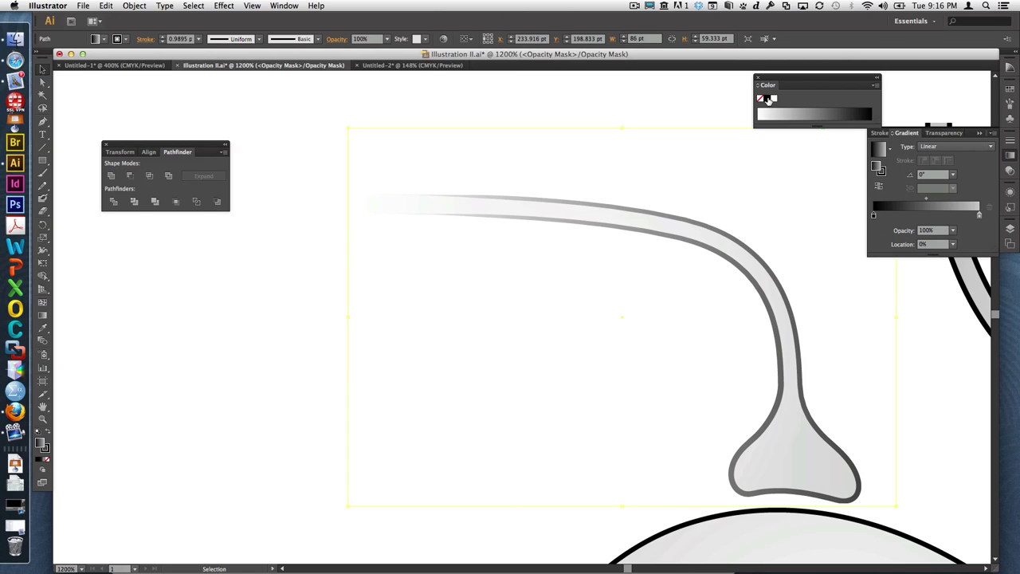
click(980, 215)
click(773, 98)
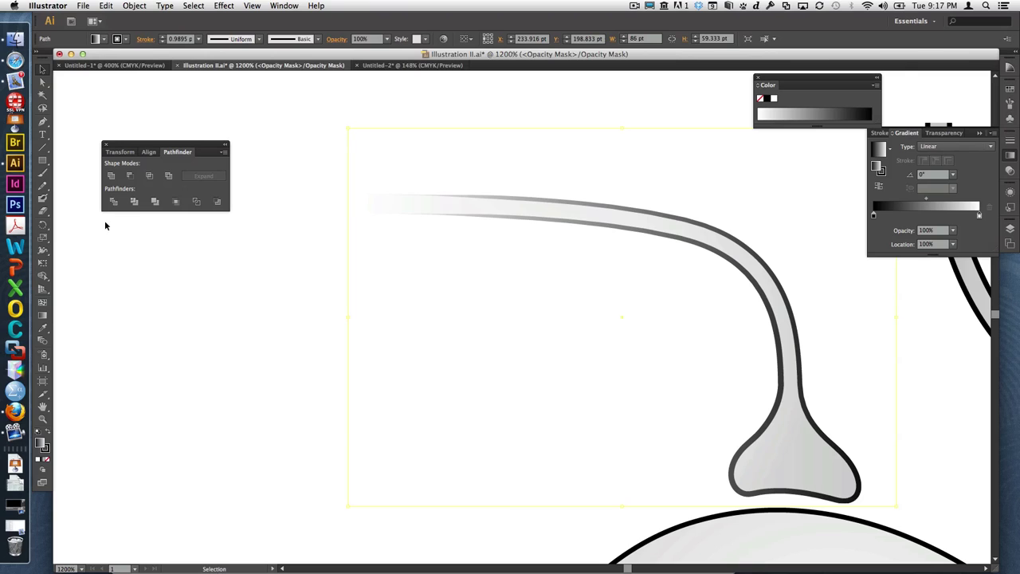
click(43, 316)
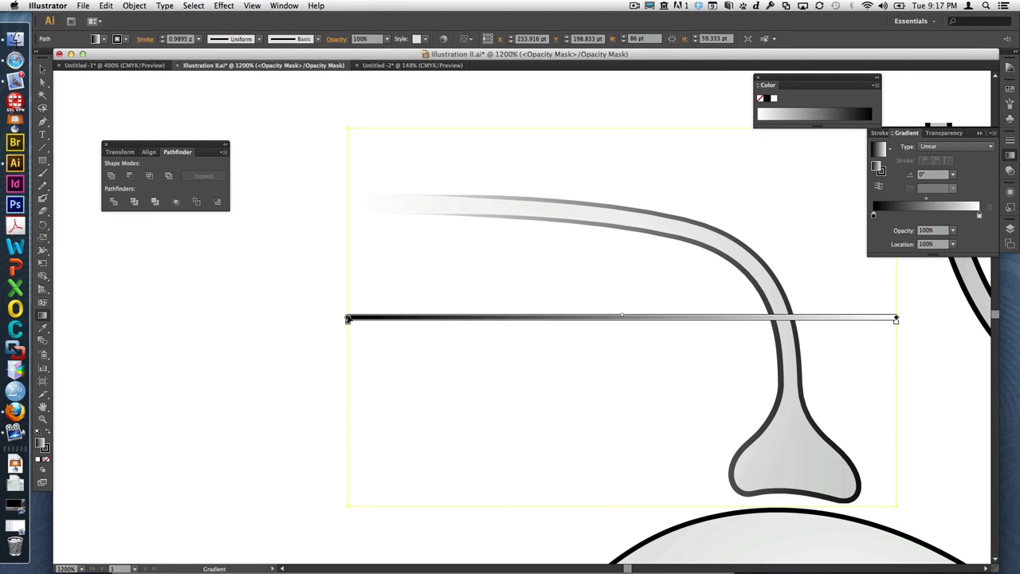
Redraw the mask gradient so the dendrite's fade starts further right and ends before the curve.
mouse_move(347, 318)
mouse_down()
mouse_move(368, 312)
mouse_move(365, 241)
mouse_move(367, 317)
mouse_up()
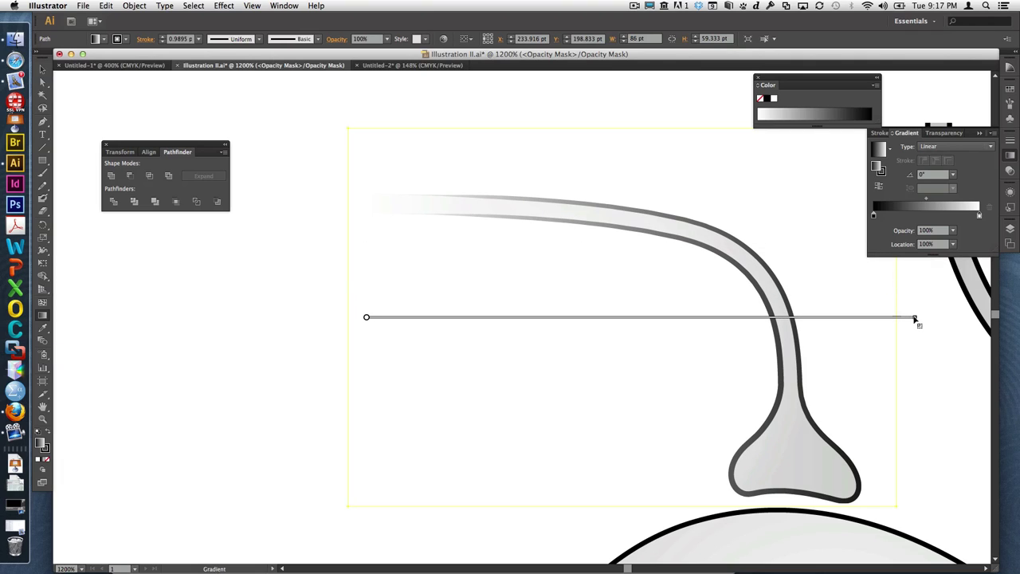
drag(915, 319, 720, 317)
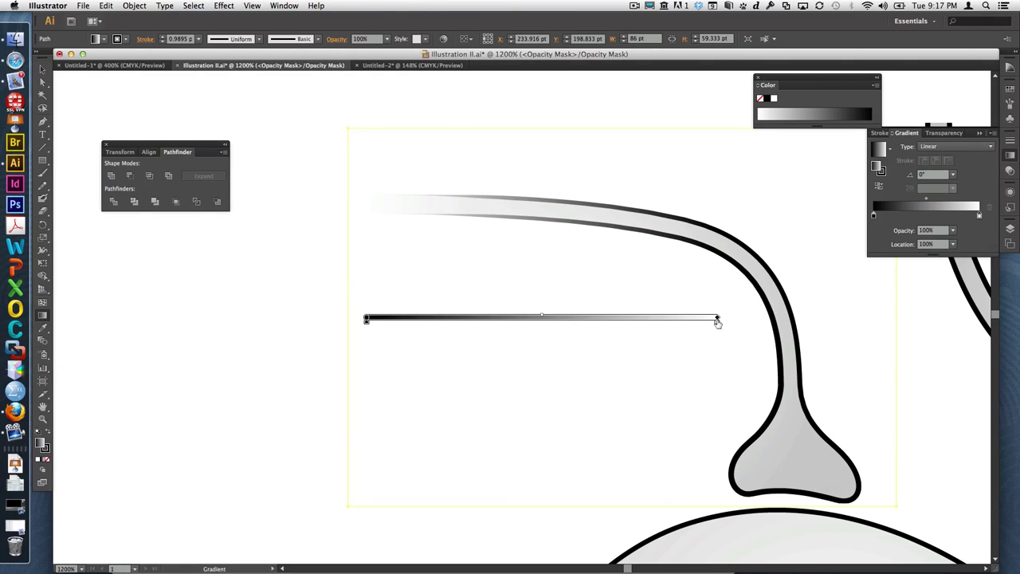
mouse_move(366, 319)
drag(424, 321, 455, 249)
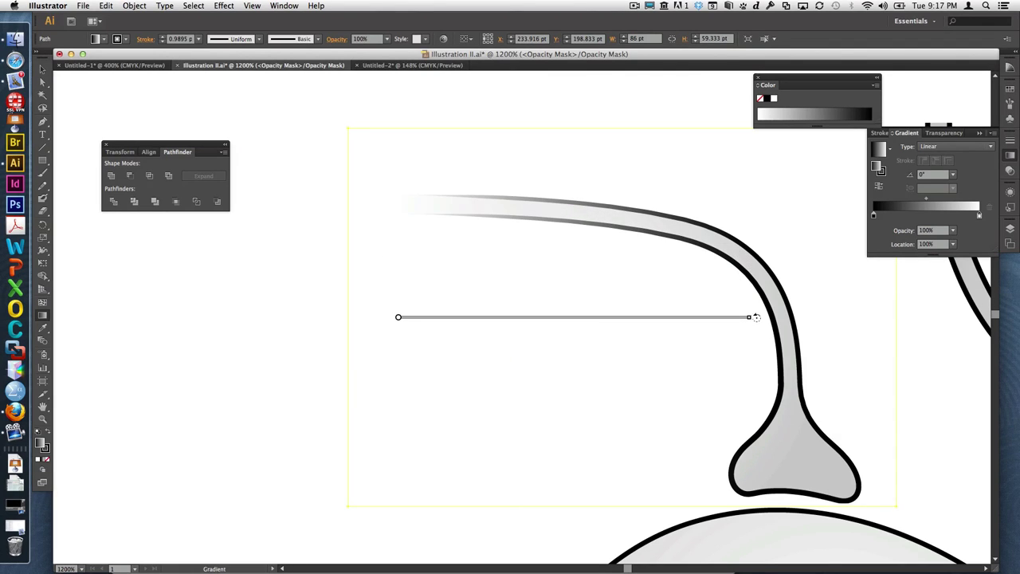
drag(752, 317, 711, 318)
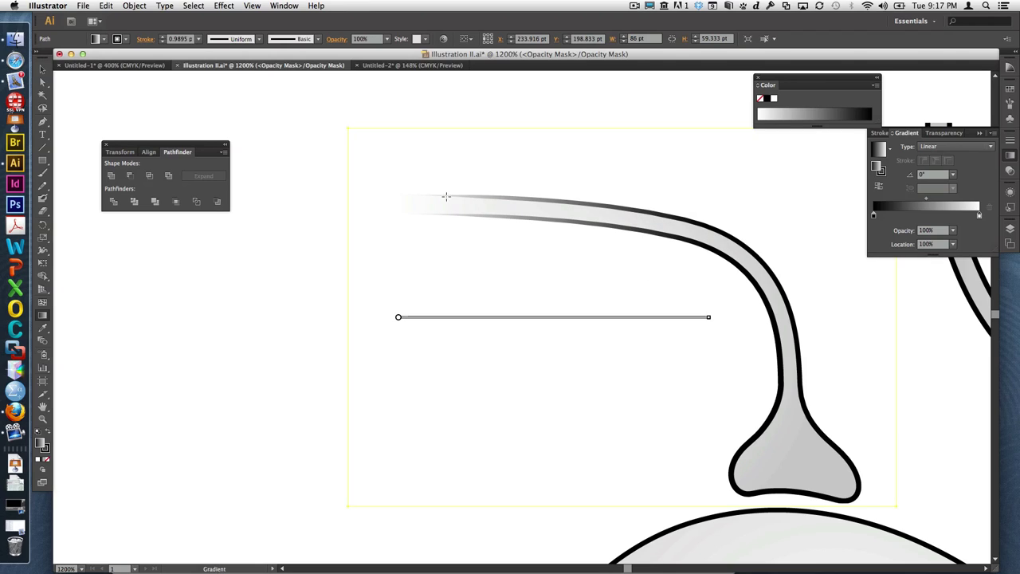
drag(406, 317, 453, 317)
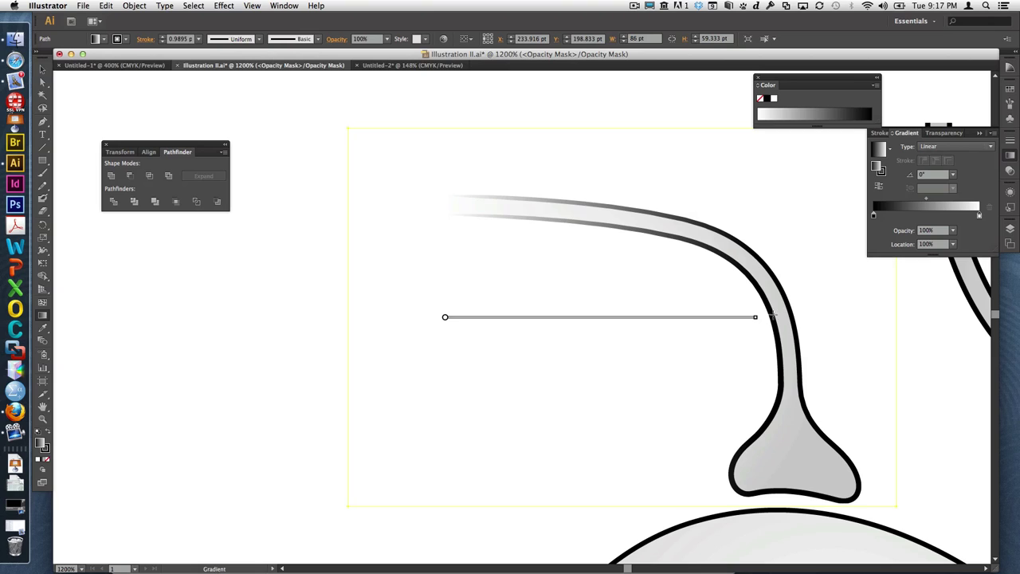
drag(757, 320, 701, 318)
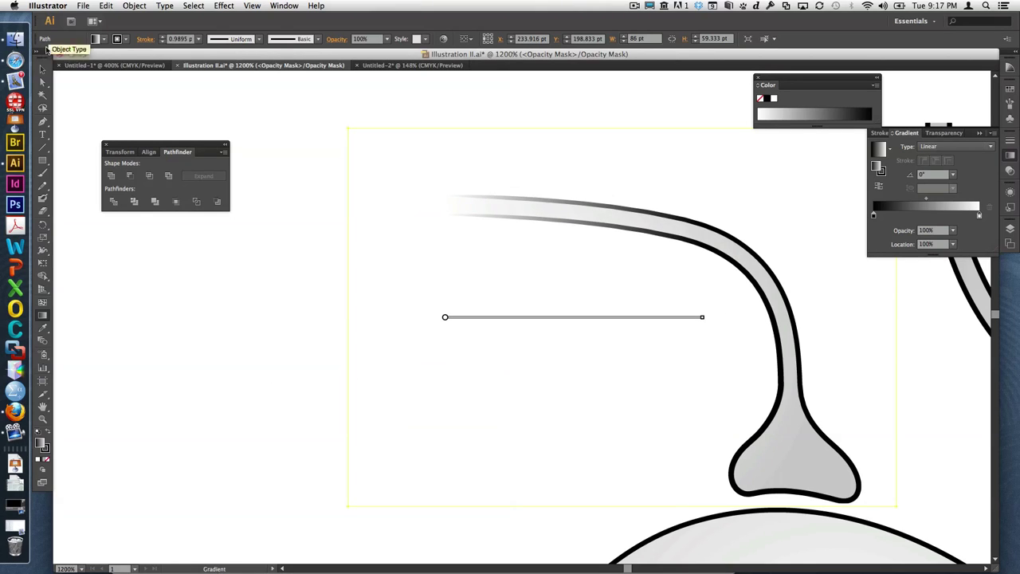
click(43, 69)
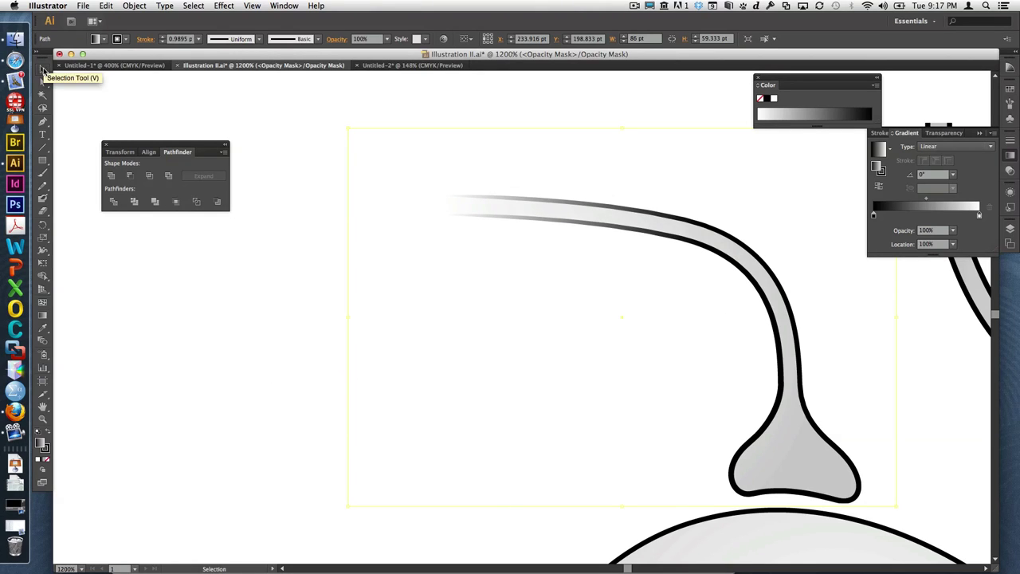
click(1010, 169)
Exit opacity mask editing and check the masked dendrite by selecting and deselecting it.
click(893, 175)
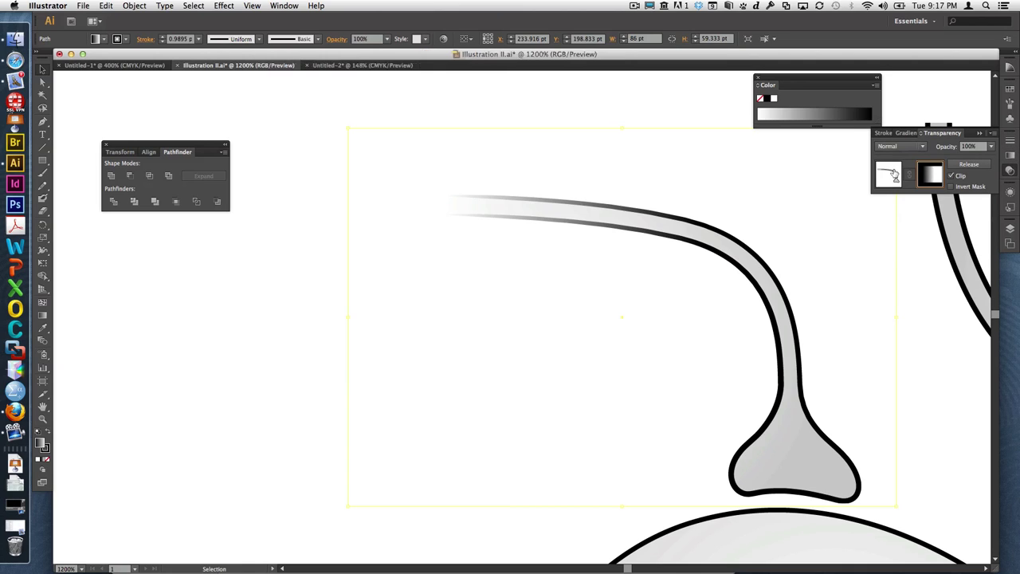
click(807, 344)
click(938, 410)
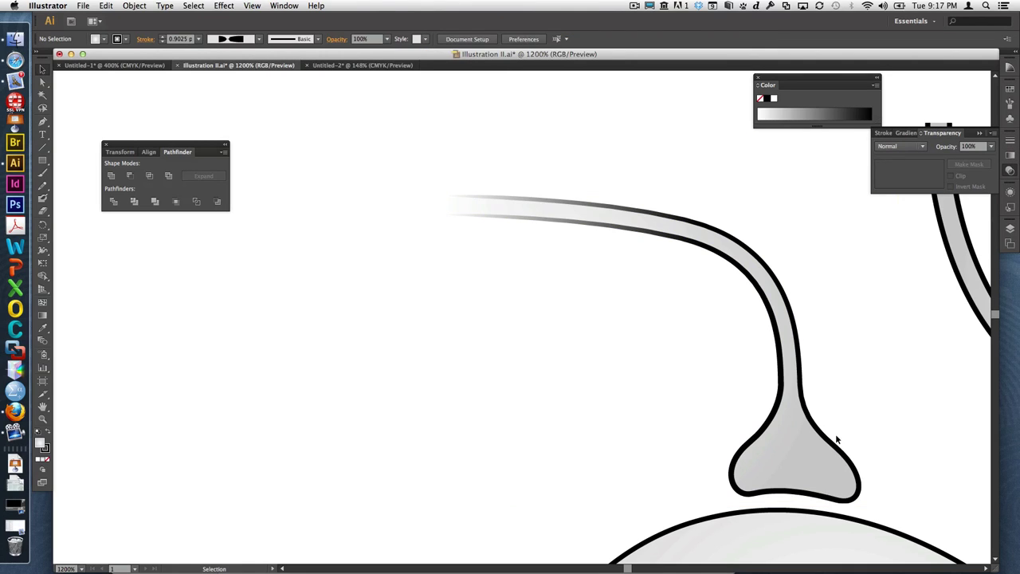
click(836, 438)
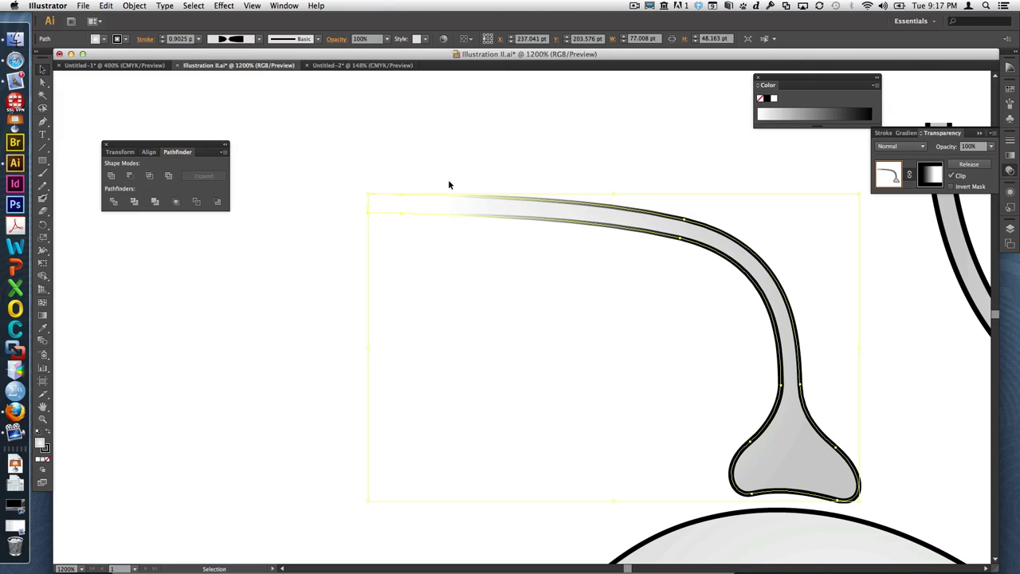
click(333, 271)
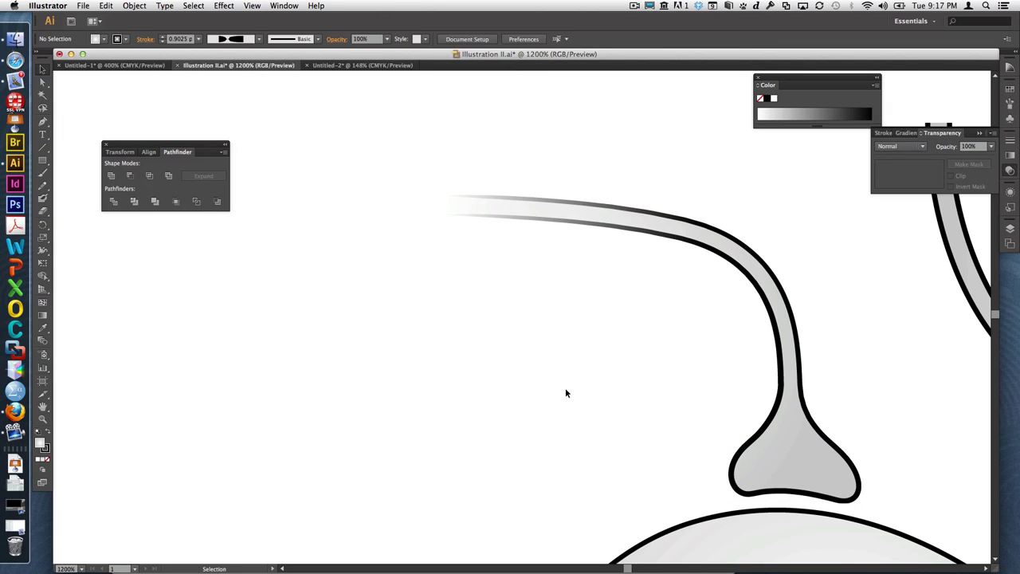
Zoom out to 200% to show the whole neuron and select the faded dendrite above the bulb.
key(a)
key(super+minus)
key(super+minus)
key(super+minus)
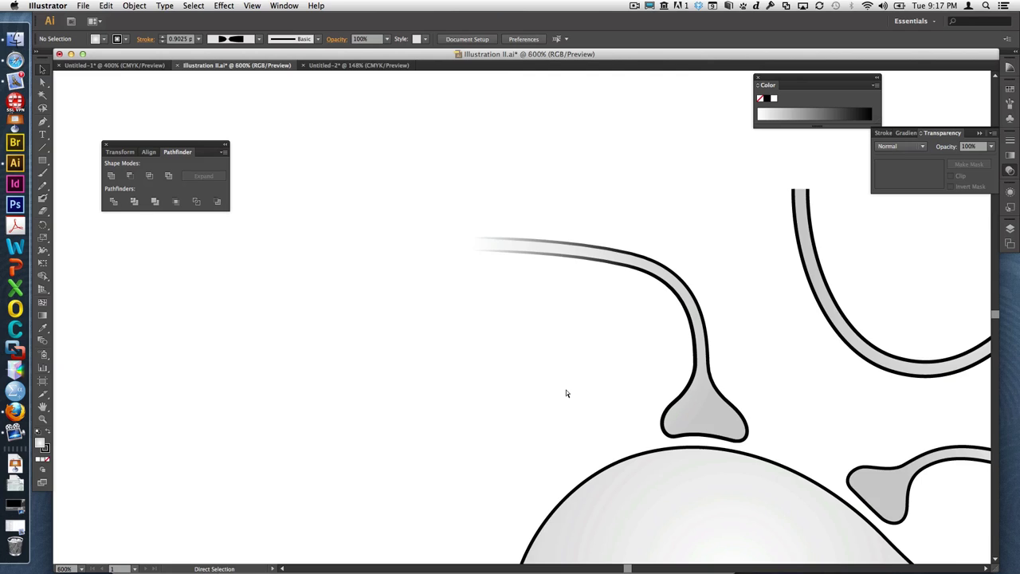
key(super+minus)
key(super+minus)
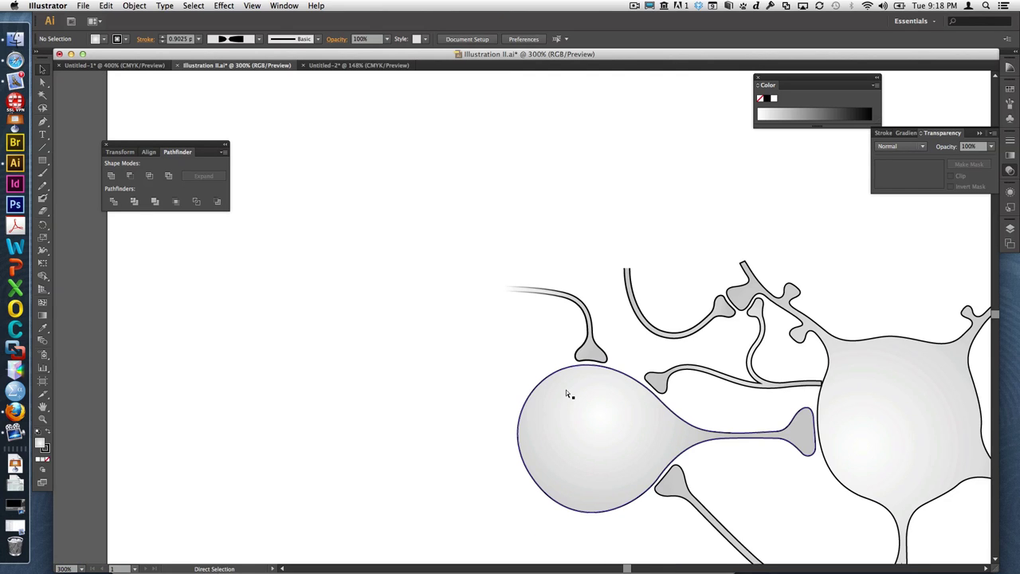
key(v)
scroll(665, 450, right, 5)
scroll(665, 451, down, 3)
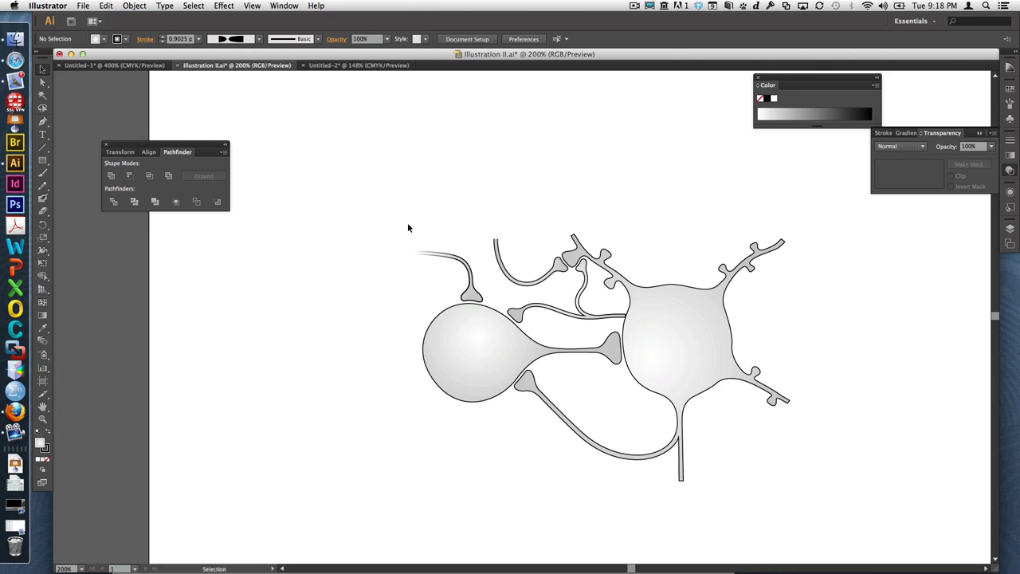
click(475, 292)
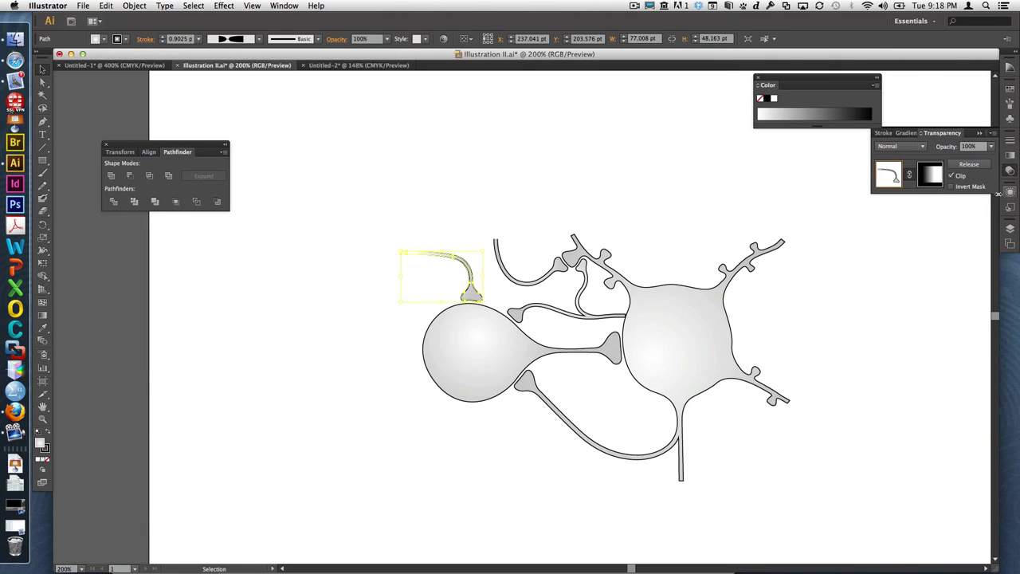
click(699, 231)
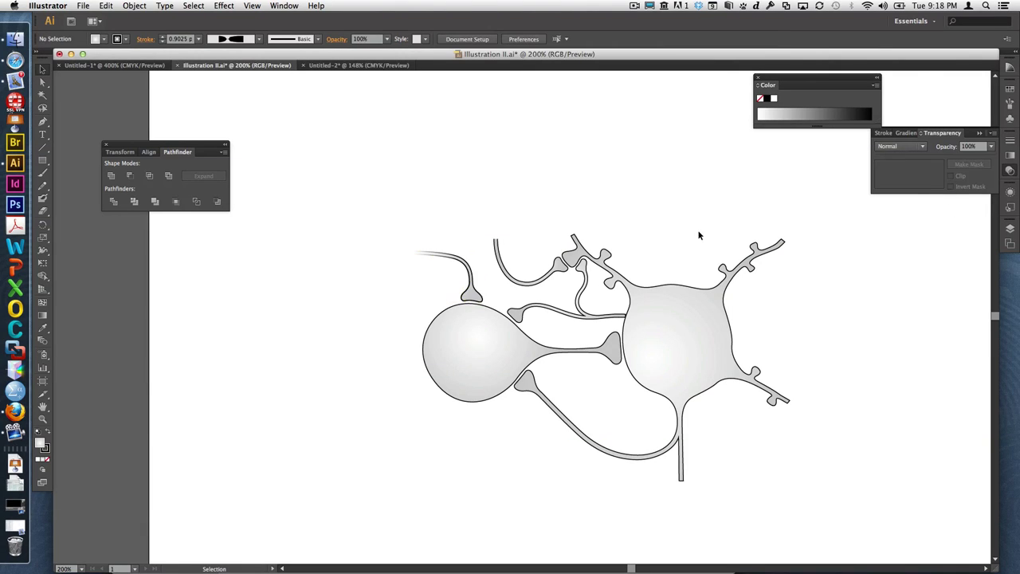
mouse_move(471, 301)
mouse_down()
mouse_move(467, 247)
mouse_move(447, 271)
mouse_move(480, 293)
mouse_move(530, 371)
mouse_move(483, 282)
mouse_move(473, 294)
mouse_up()
click(507, 235)
key(super+shift+a)
click(481, 236)
click(599, 403)
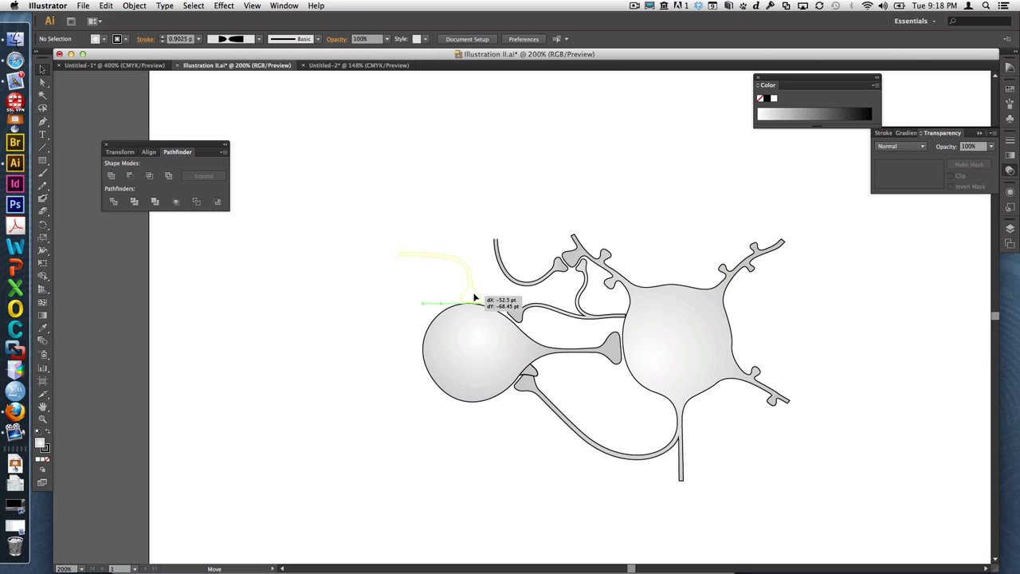
drag(474, 299, 473, 297)
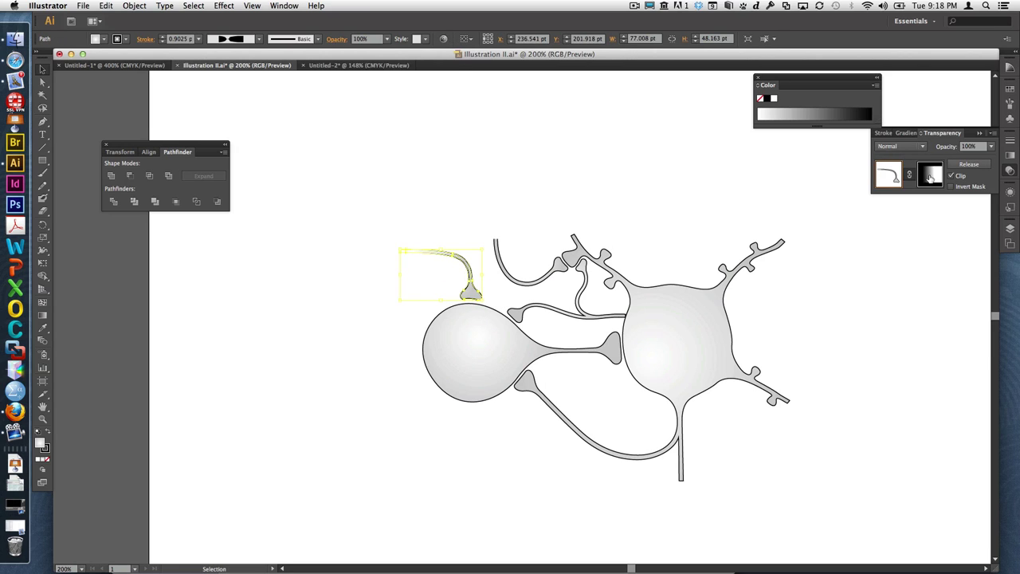
click(929, 175)
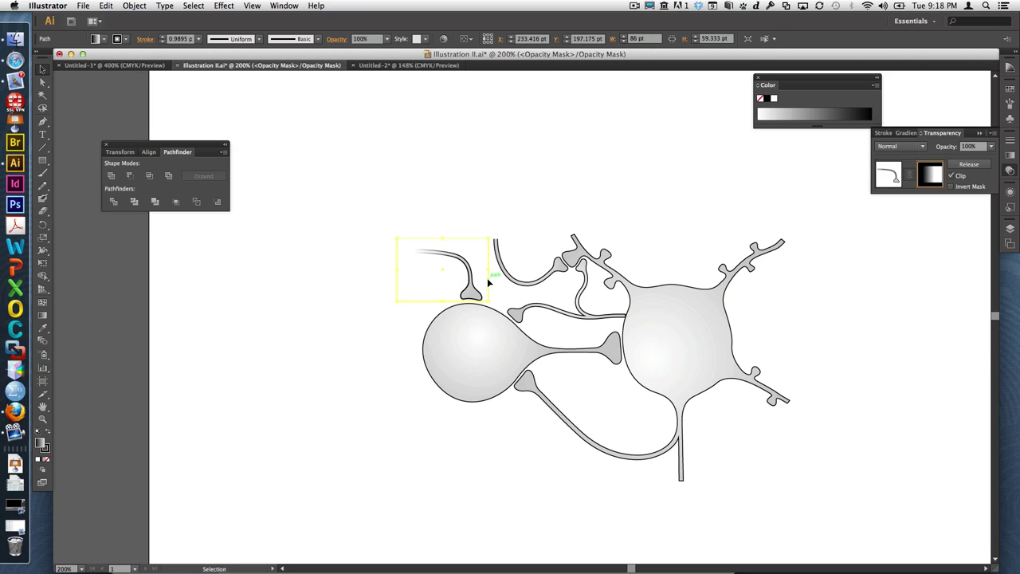
key(a)
key(v)
click(523, 205)
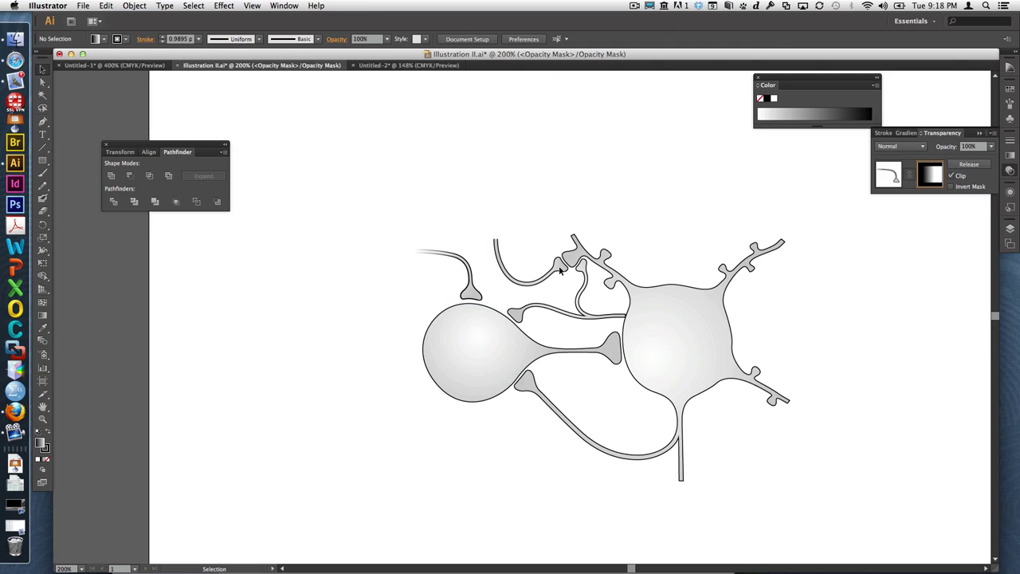
click(1010, 229)
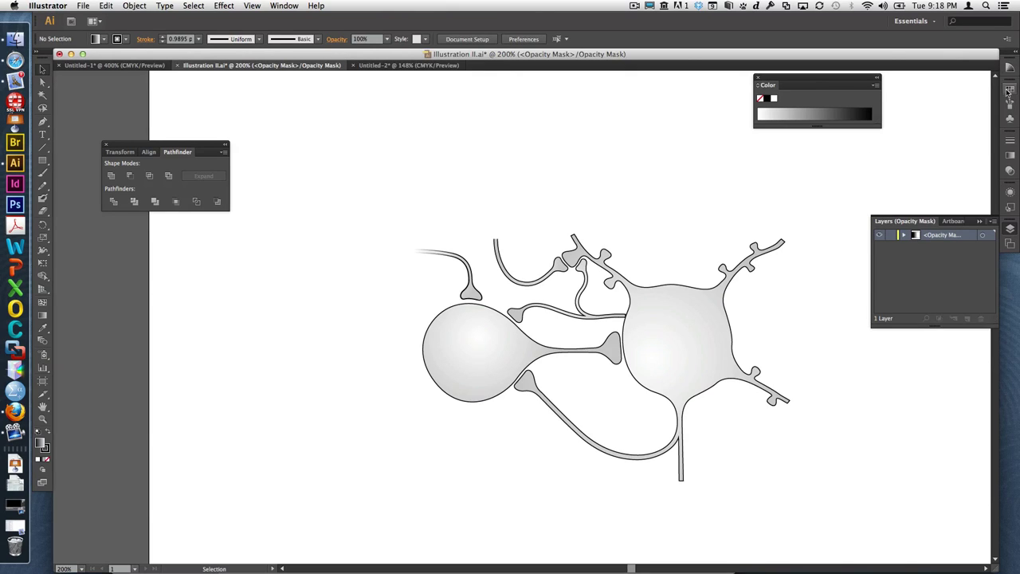
click(1010, 170)
Give the arched dendrite reaching the upper cell an opacity mask and edit it.
click(889, 174)
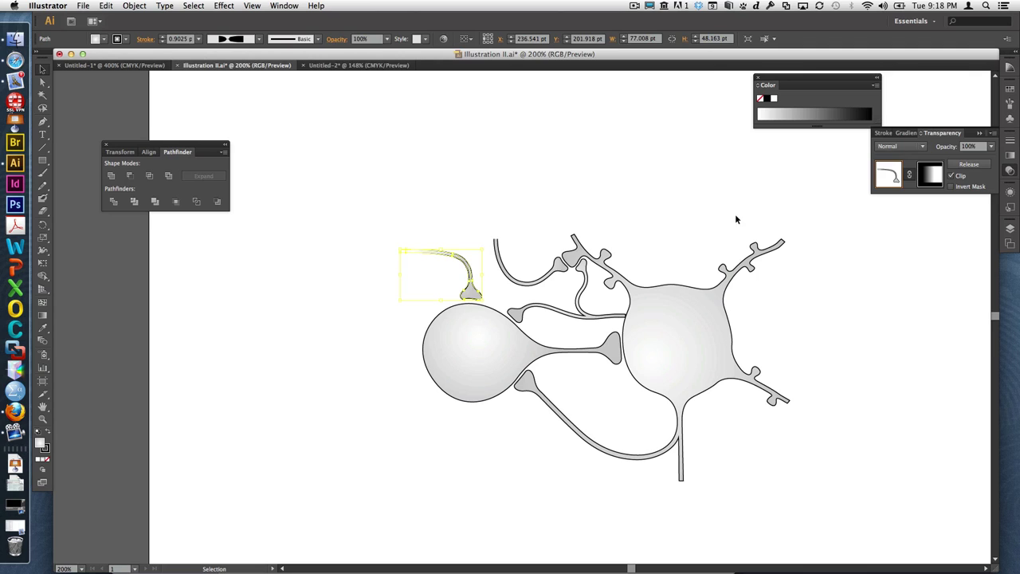
click(547, 279)
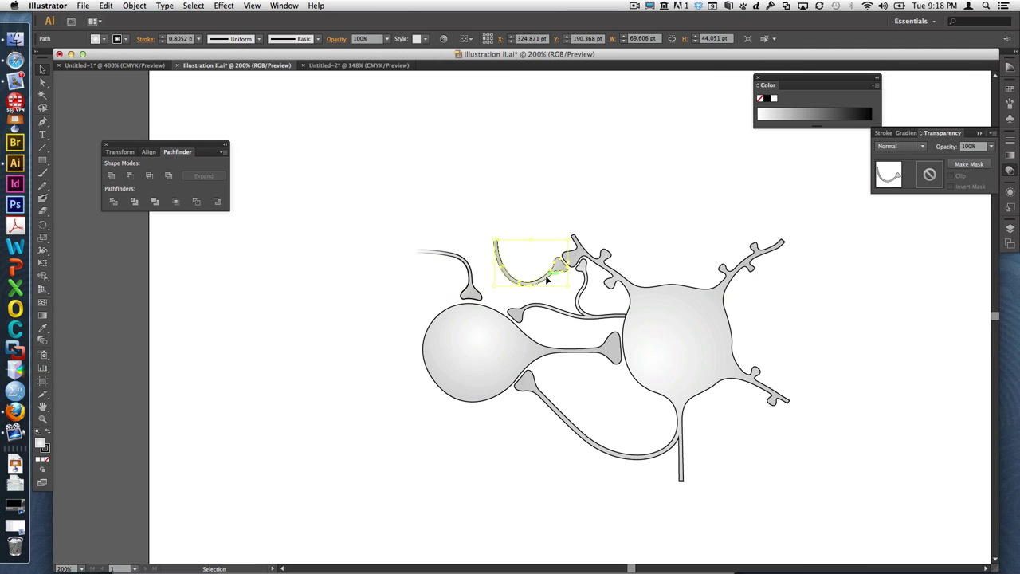
click(969, 163)
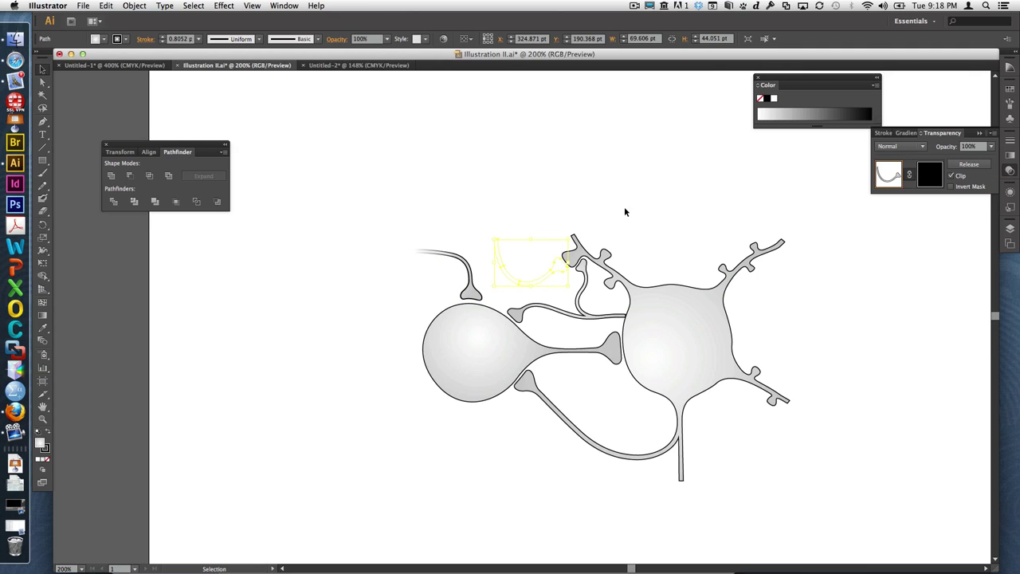
click(929, 177)
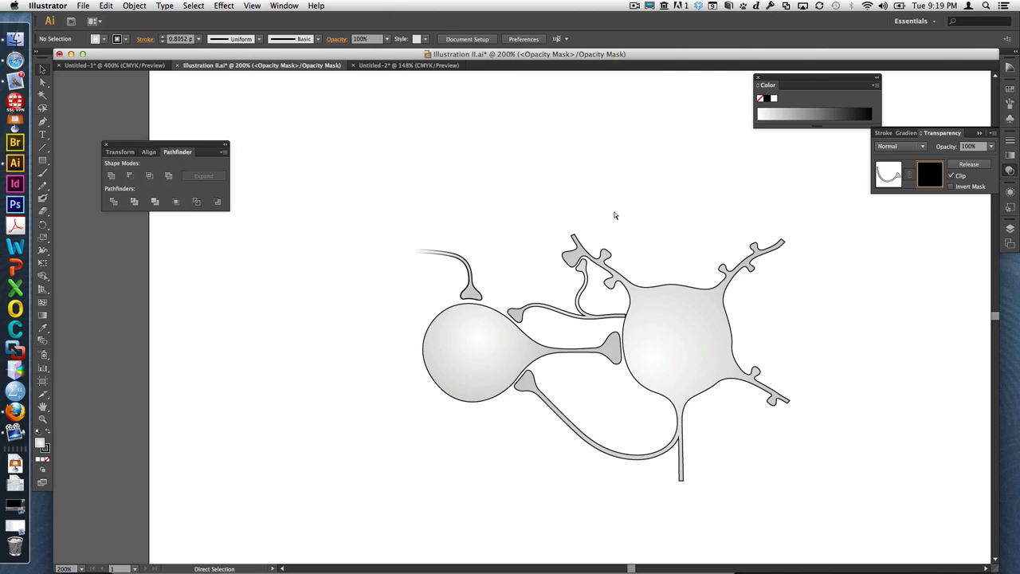
Fit the mask's gradient shape over the arched dendrite's left tip, then open Illustration III.ai.
click(535, 305)
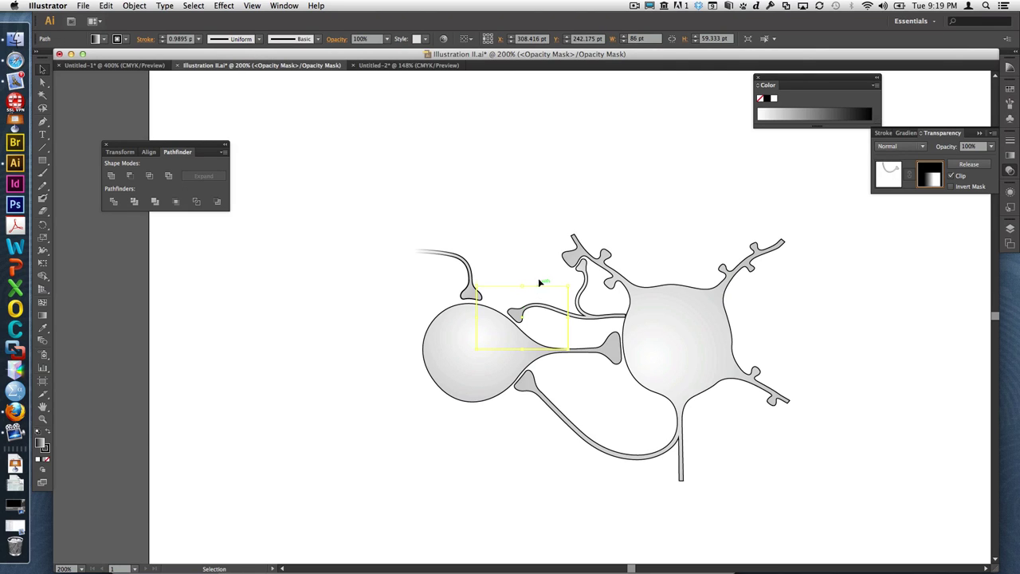
drag(539, 283, 551, 238)
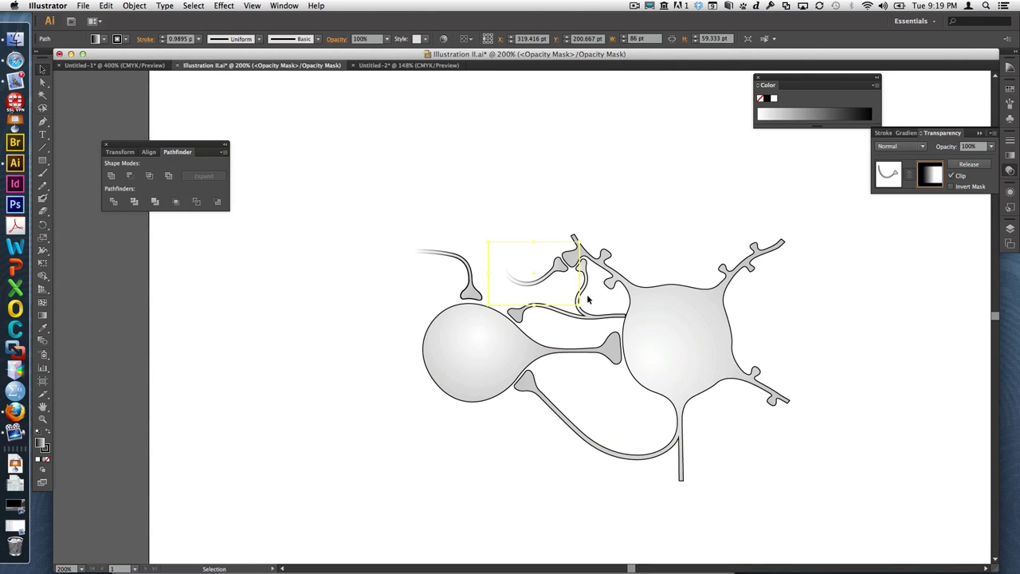
drag(577, 286, 562, 283)
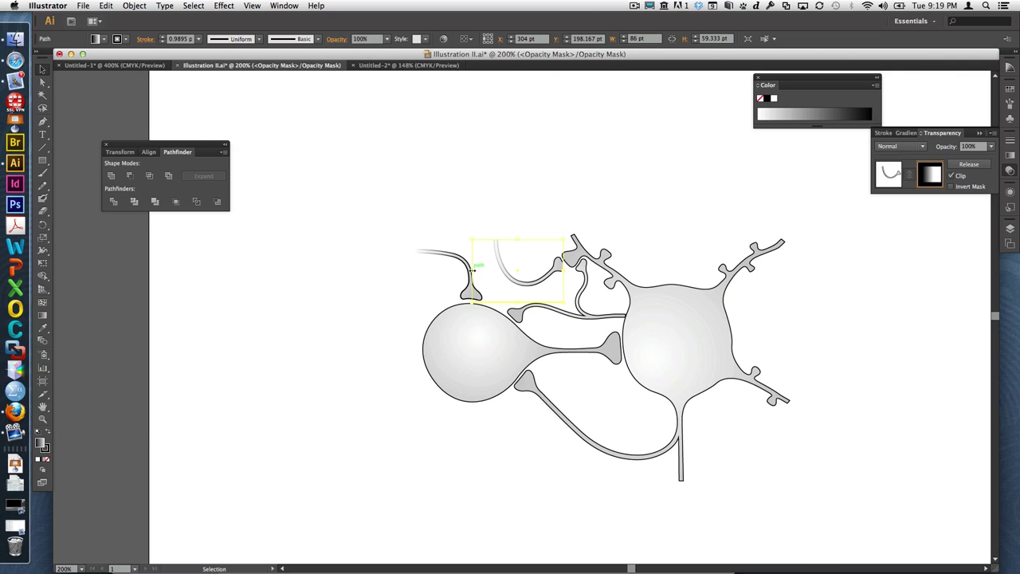
mouse_move(473, 271)
mouse_down()
mouse_move(502, 270)
mouse_move(479, 271)
mouse_move(489, 273)
mouse_up()
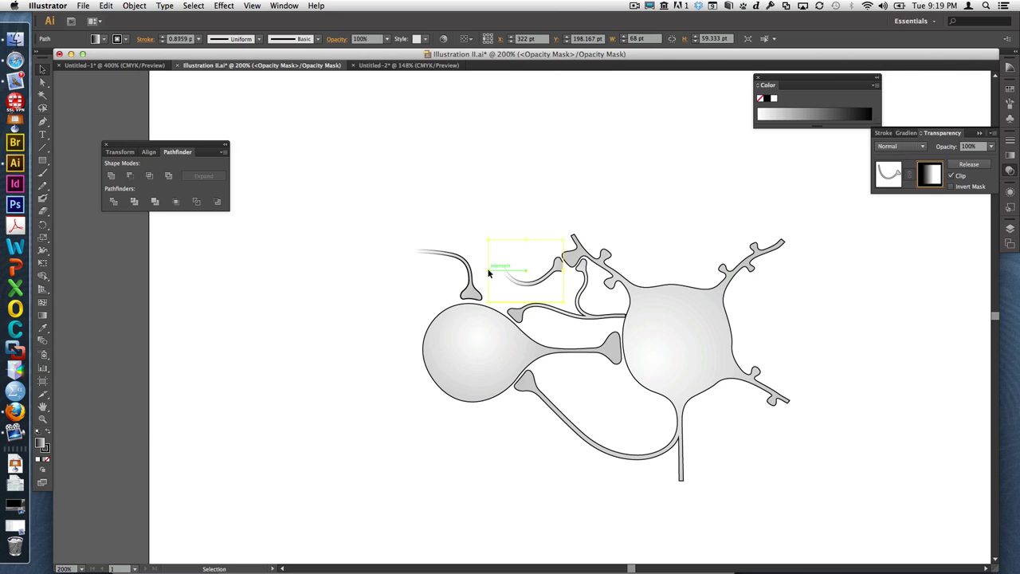
click(525, 207)
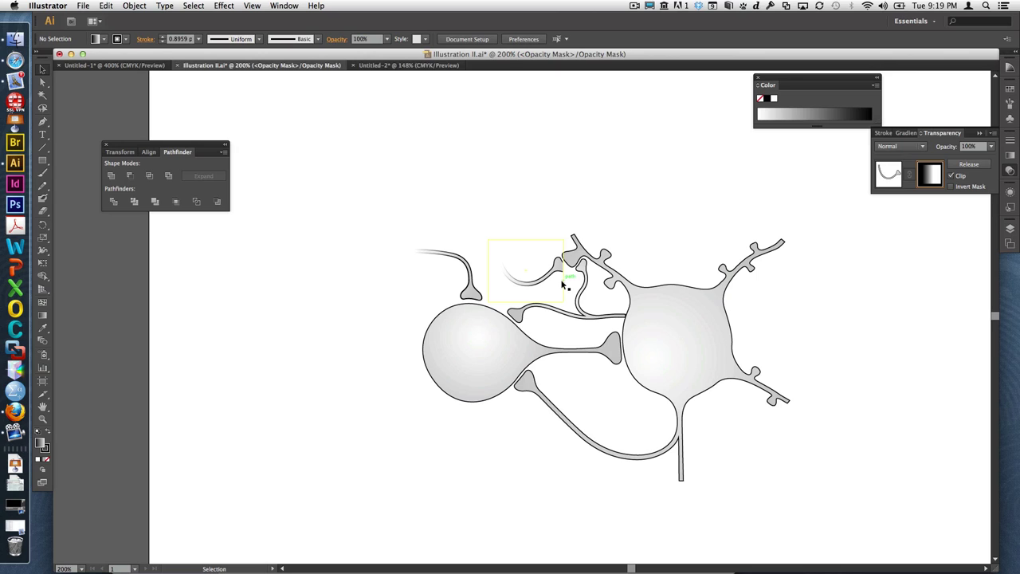
drag(564, 268, 572, 304)
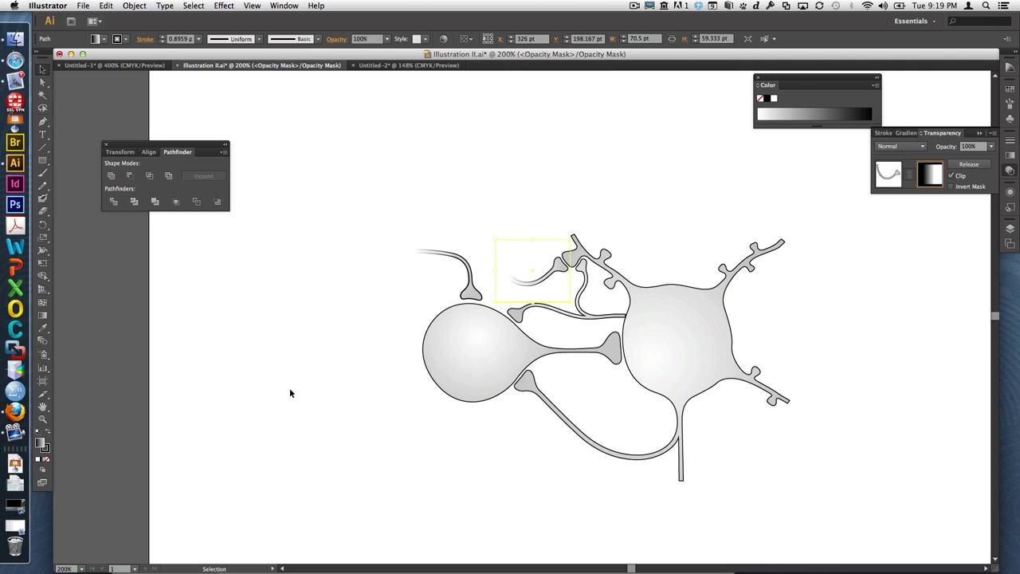
click(290, 392)
click(16, 40)
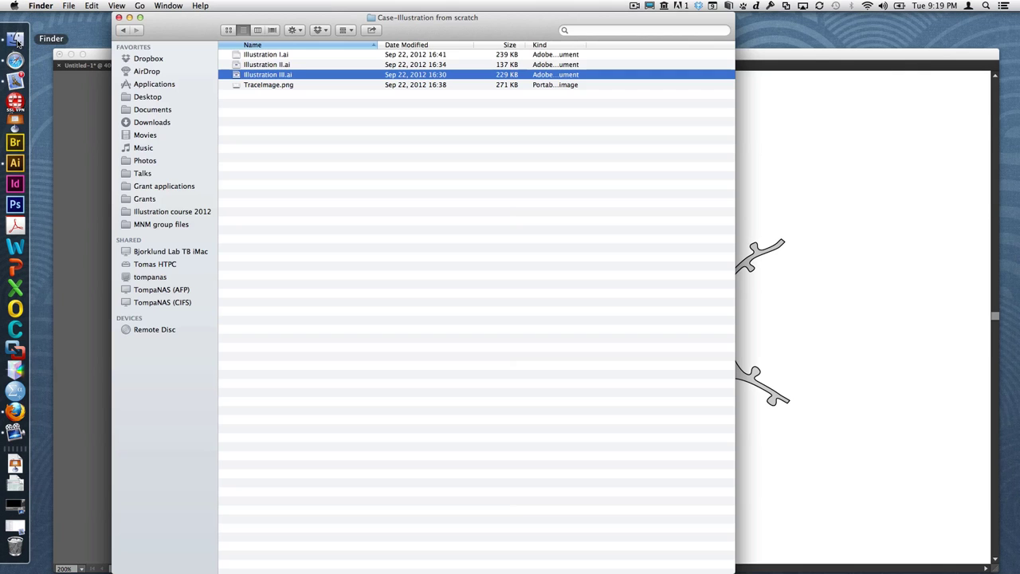
double_click(272, 76)
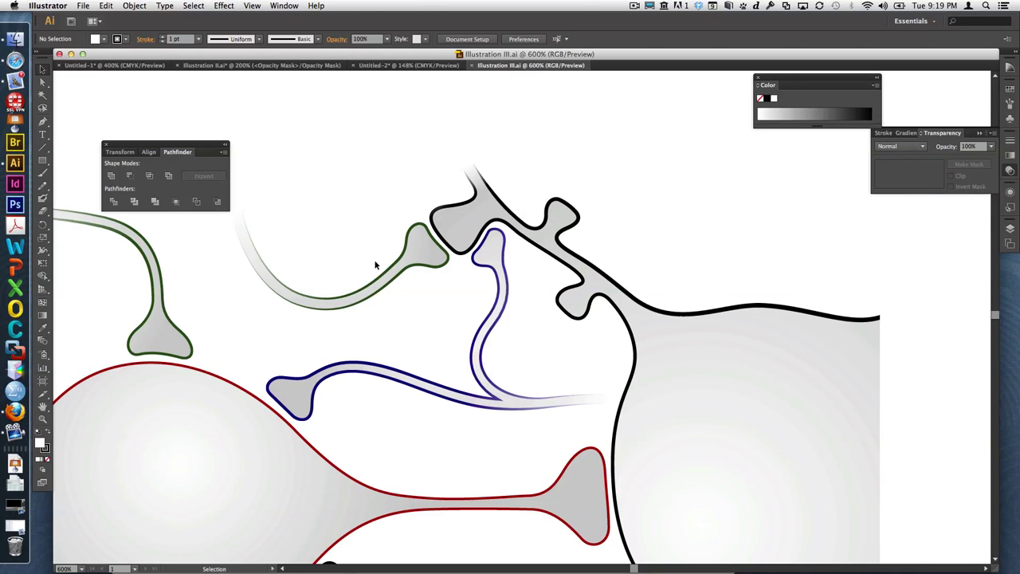